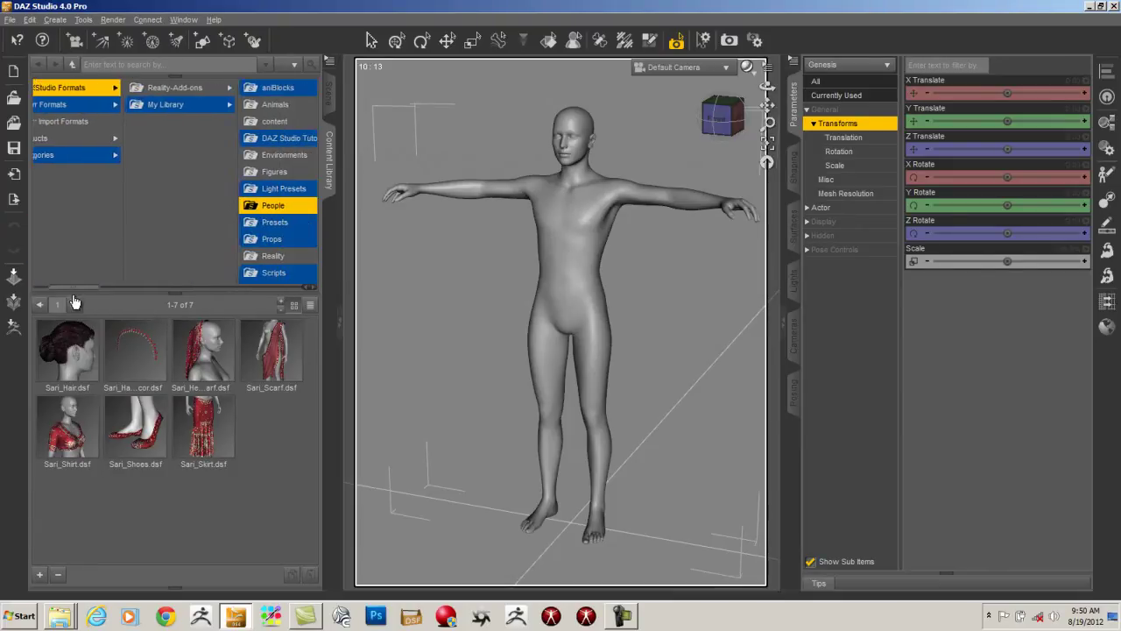
- Load the Sari_Hair asset from My Library's People > Genesis > Clothing > Mec4D > Vintage_Sari folder onto the Genesis figure
{"action": "left_click", "coordinate": [193, 106]}
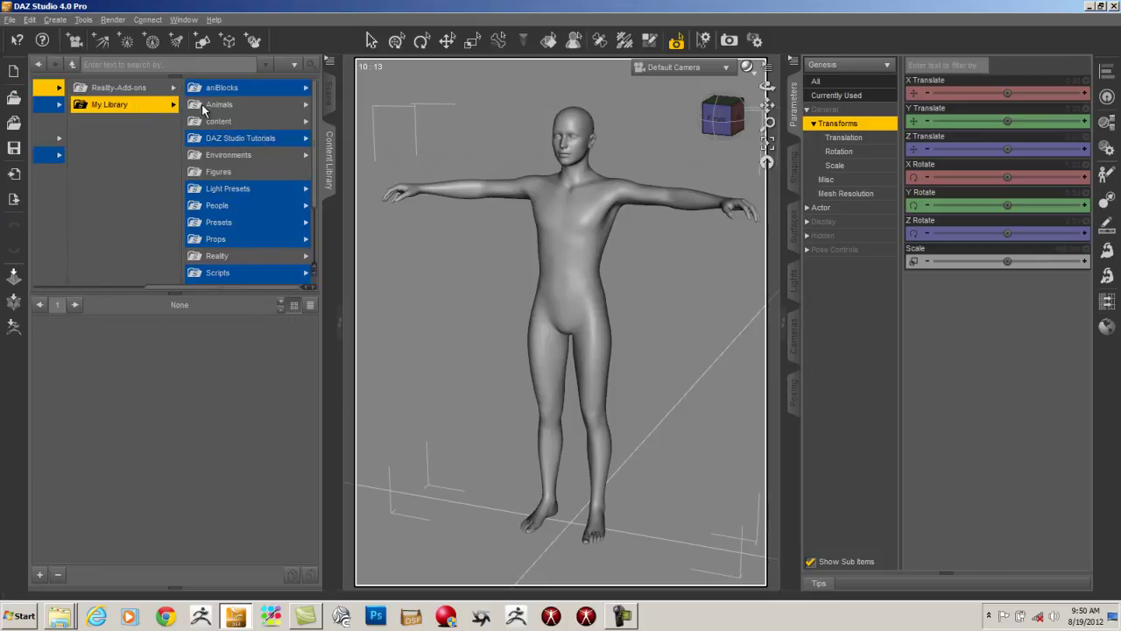
{"action": "left_click", "coordinate": [233, 205]}
{"action": "left_click", "coordinate": [274, 89]}
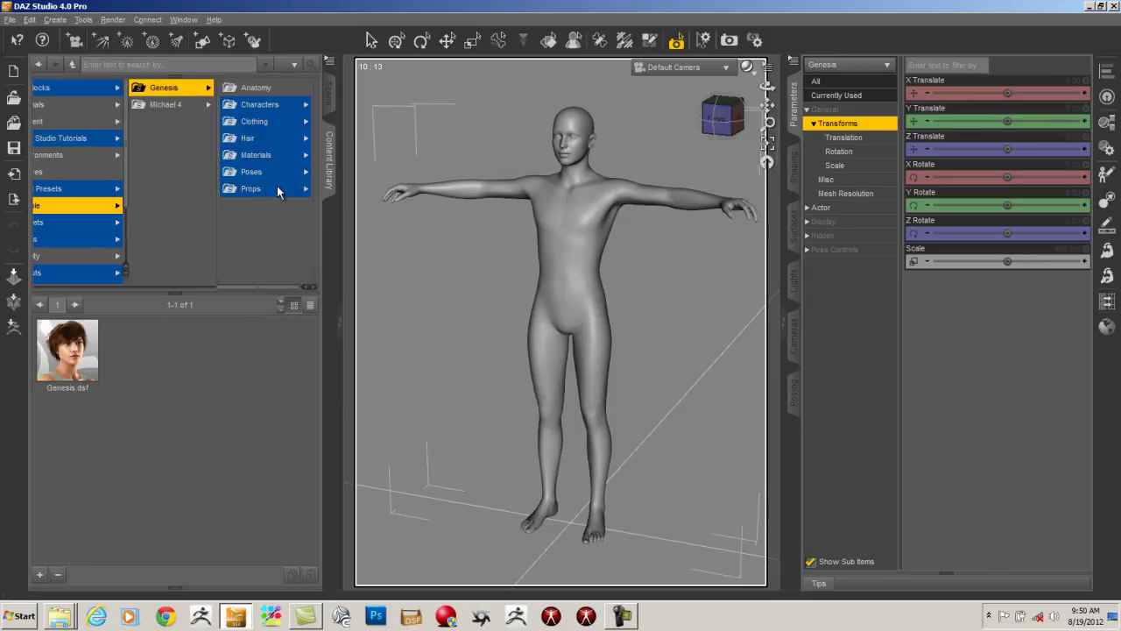
{"action": "left_click", "coordinate": [259, 123]}
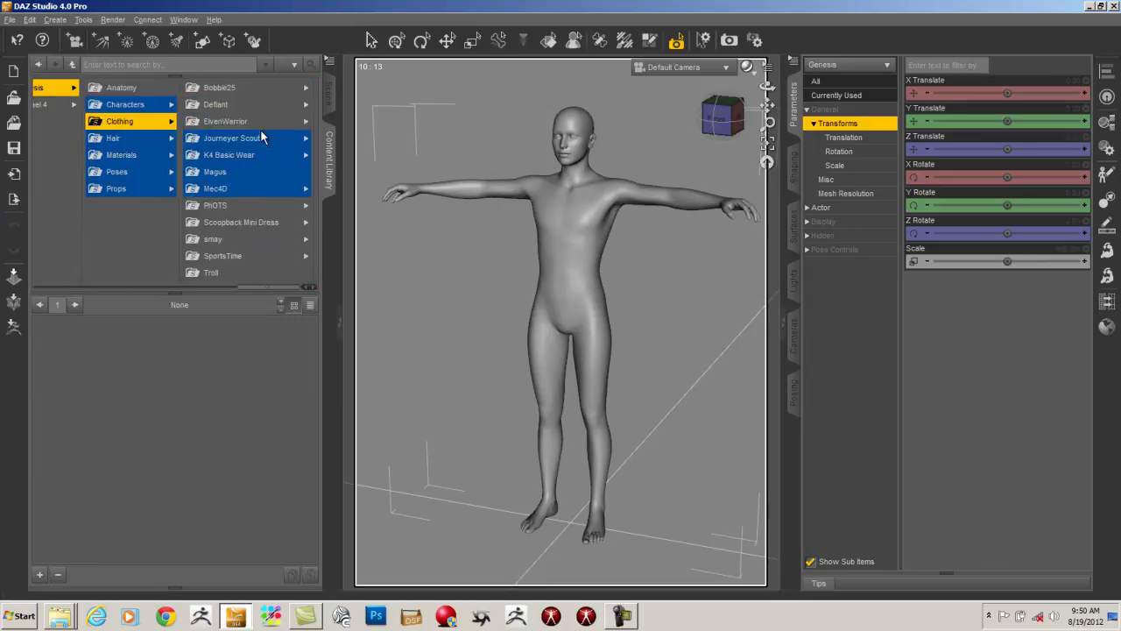
{"action": "left_click", "coordinate": [242, 191]}
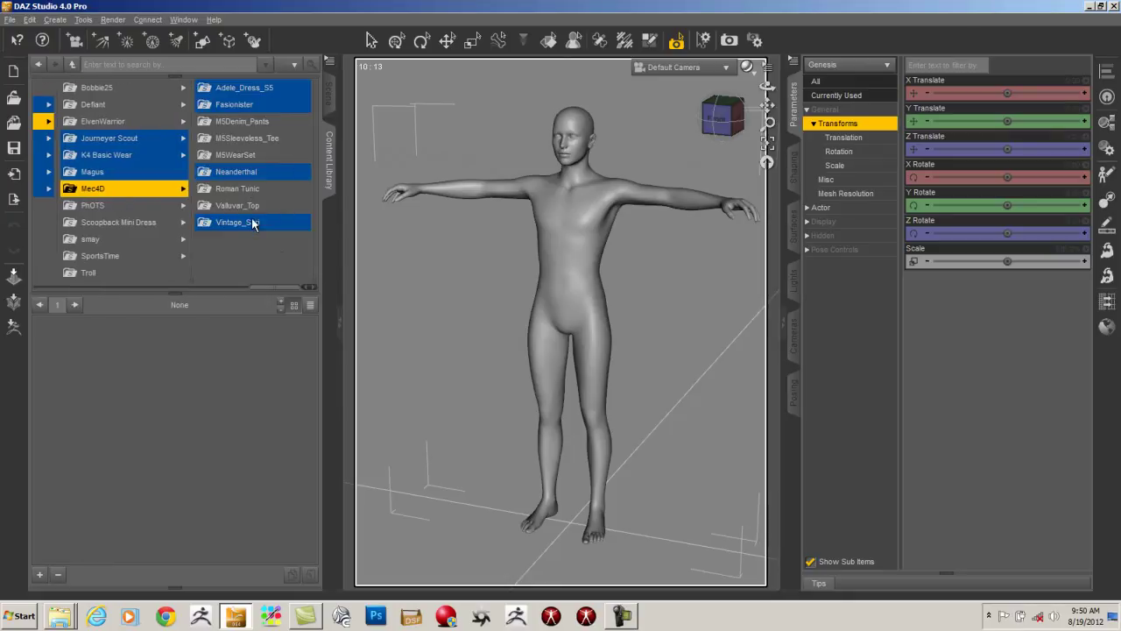
{"action": "left_click", "coordinate": [252, 223]}
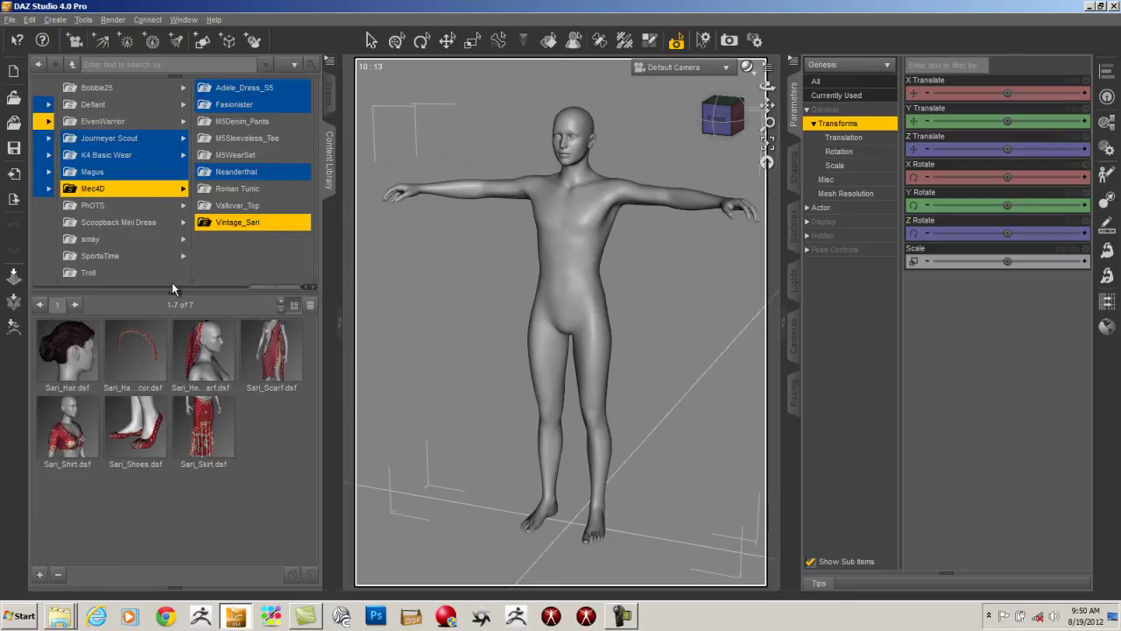
{"action": "double_click", "coordinate": [70, 342]}
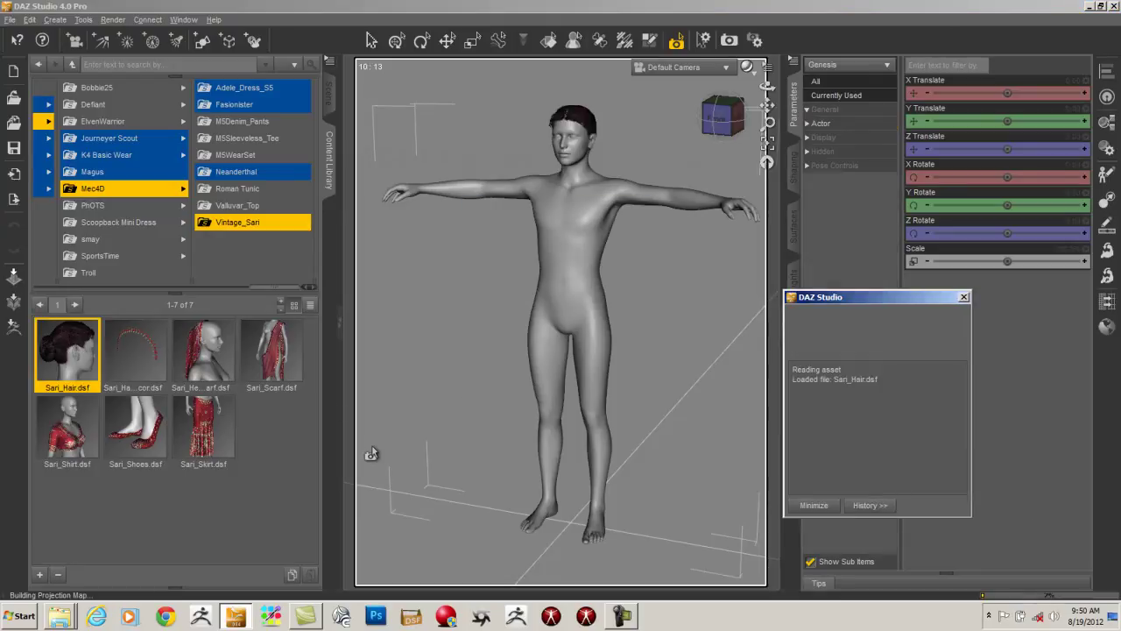
- Examine the loaded hair up close on the figure's head, from the front to the side around the ear
{"action": "left_click_drag", "start_coordinate": [767, 103], "coordinate": [758, 202]}
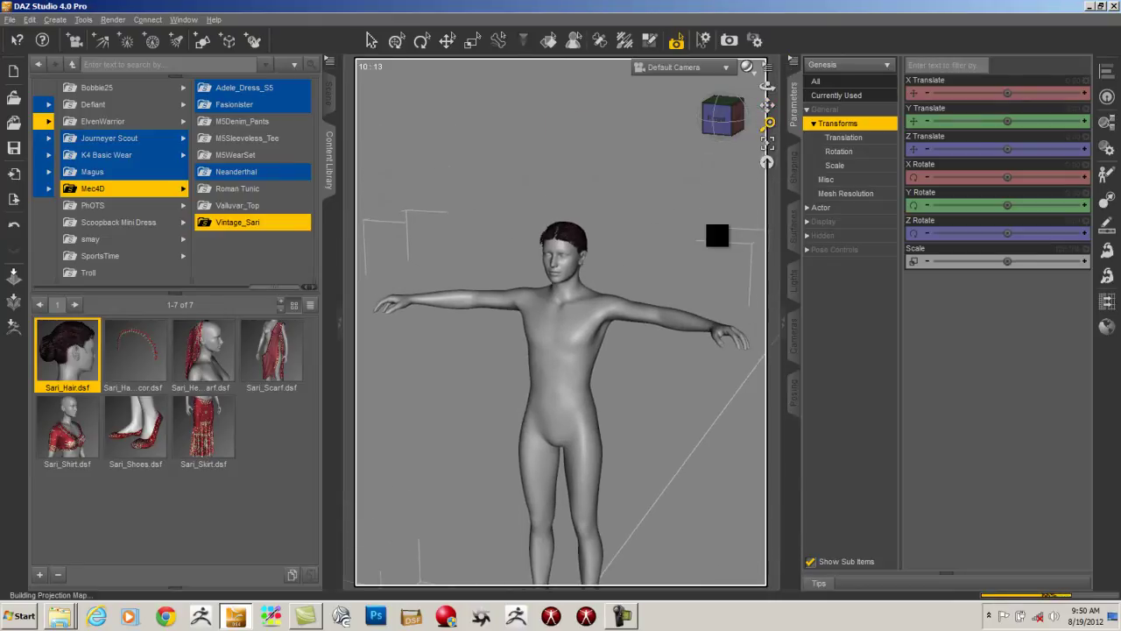
{"action": "left_click_drag", "start_coordinate": [717, 235], "coordinate": [5, 623]}
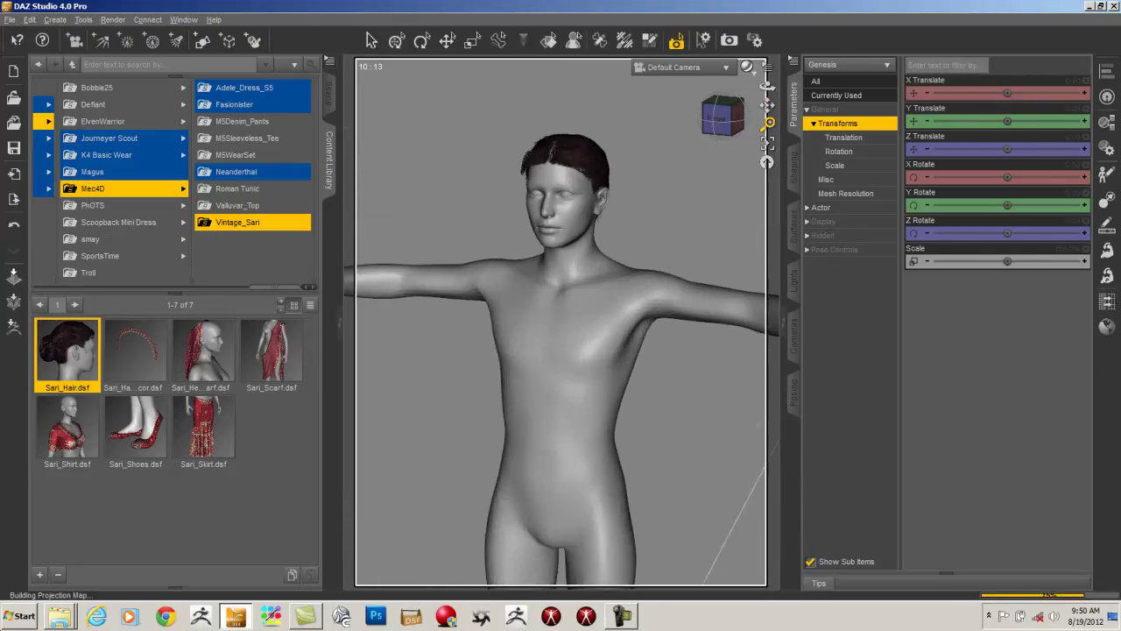
{"action": "left_click_drag", "start_coordinate": [768, 121], "coordinate": [453, 618]}
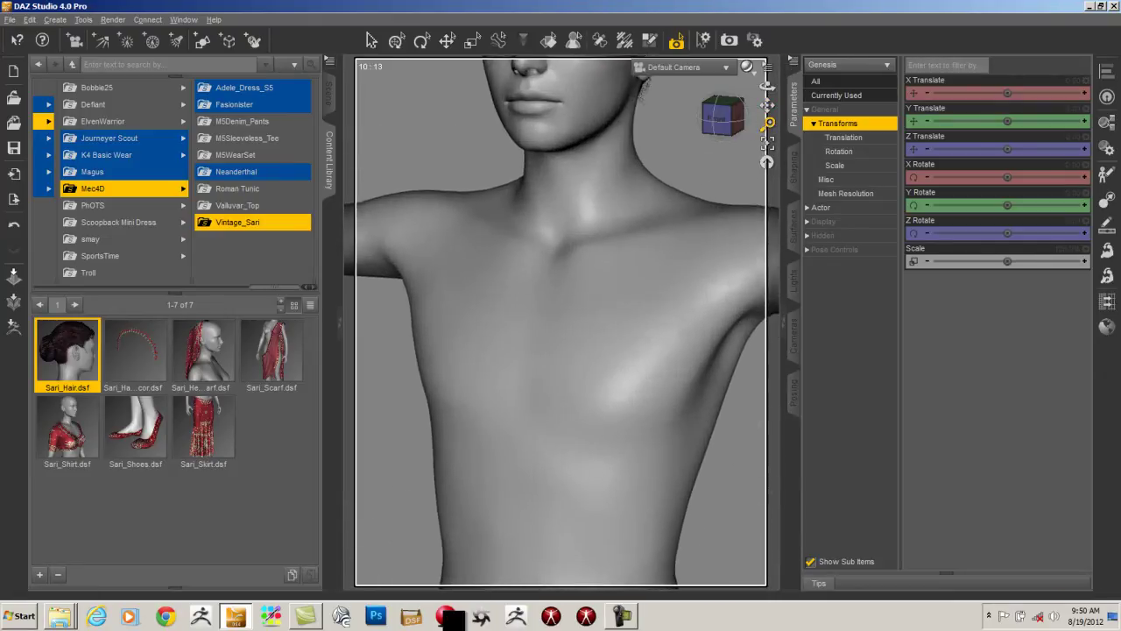
{"action": "left_click_drag", "start_coordinate": [767, 101], "coordinate": [755, 349]}
{"action": "left_click_drag", "start_coordinate": [706, 130], "coordinate": [96, 176]}
{"action": "left_click_drag", "start_coordinate": [693, 107], "coordinate": [458, 64]}
{"action": "left_click_drag", "start_coordinate": [768, 104], "coordinate": [670, 187]}
{"action": "left_click_drag", "start_coordinate": [767, 123], "coordinate": [623, 431]}
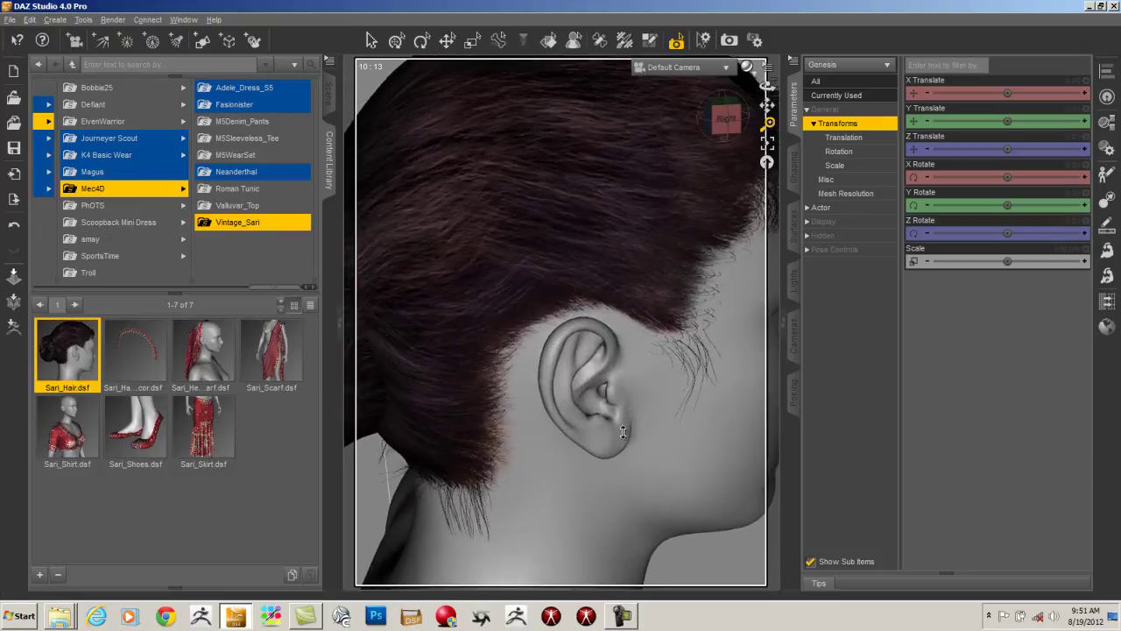
- Enlarge the viewport area and set the render dimensions preset to Active Viewport
{"action": "left_click", "coordinate": [784, 324]}
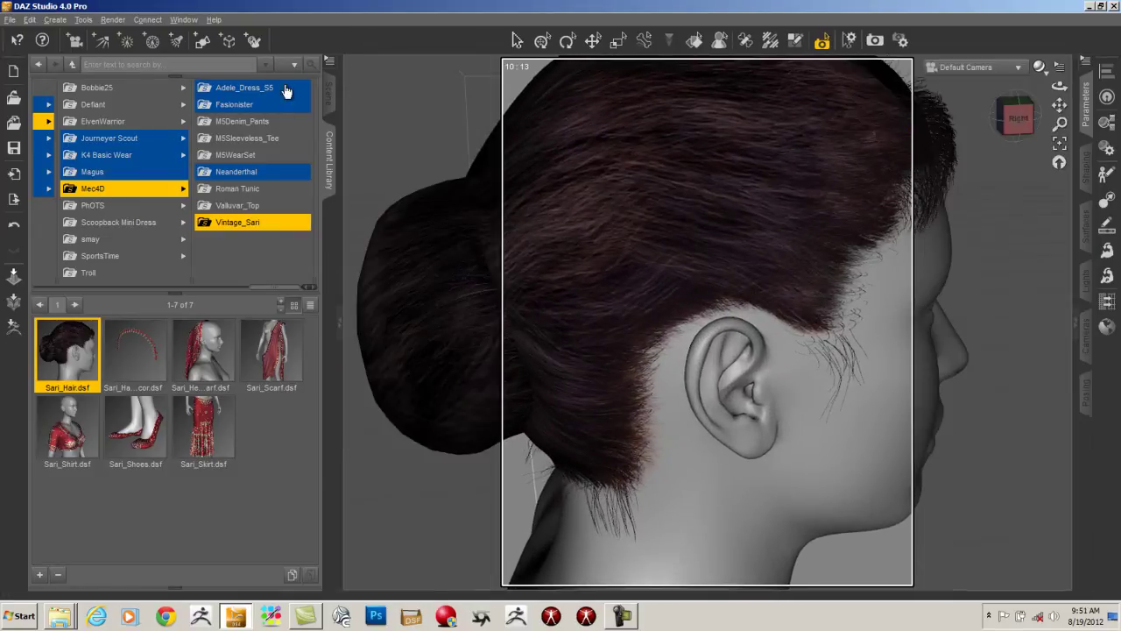
{"action": "left_click", "coordinate": [107, 20]}
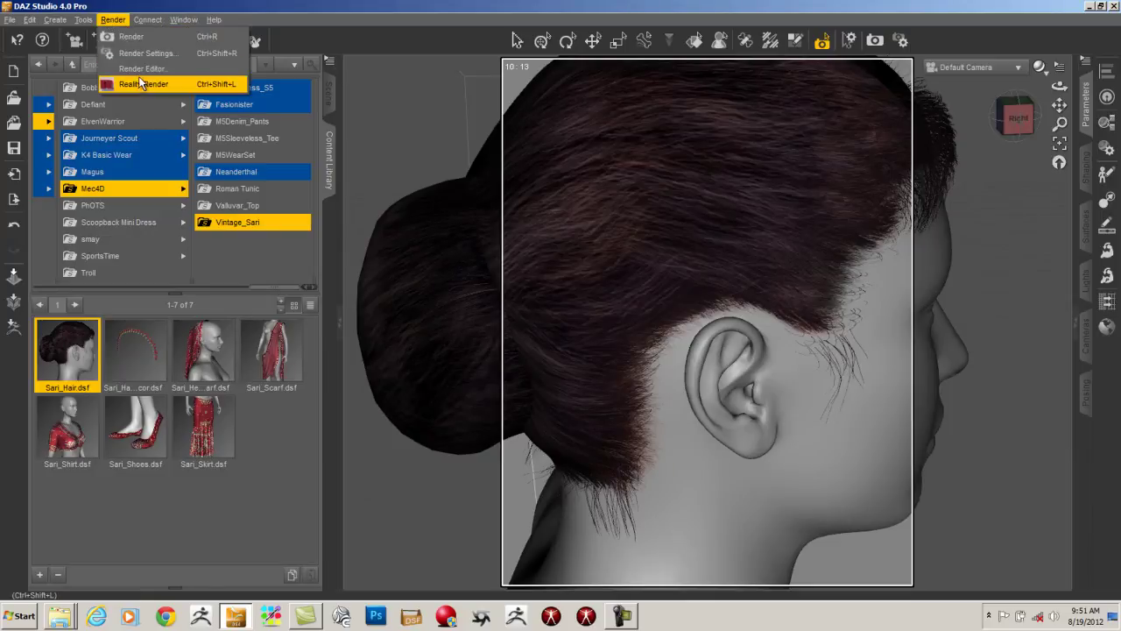
{"action": "left_click", "coordinate": [144, 54]}
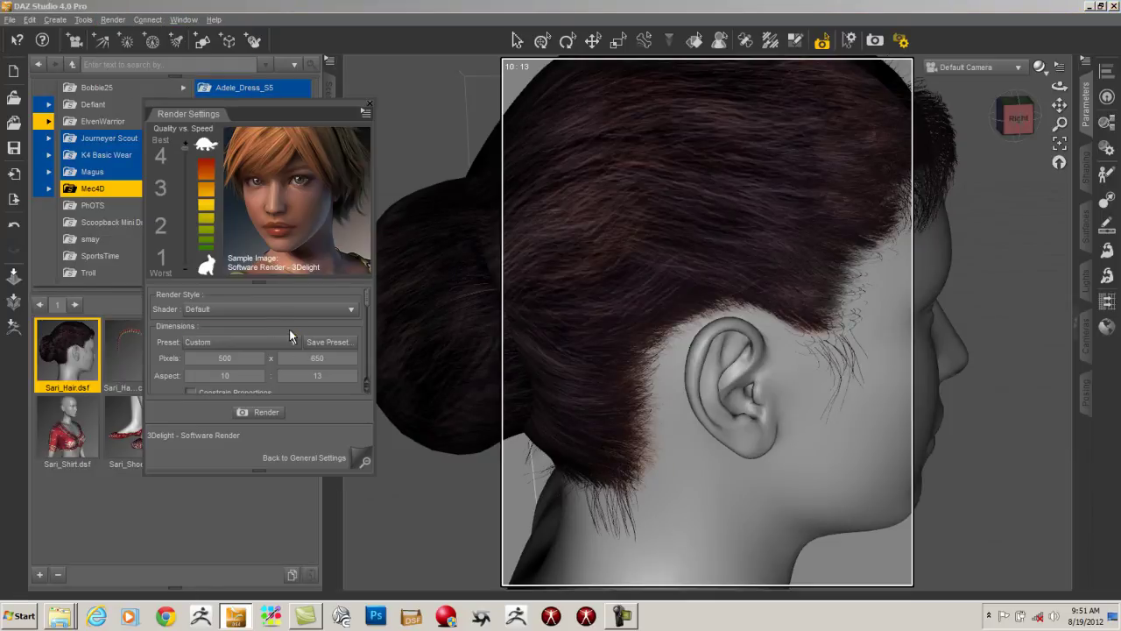
{"action": "left_click", "coordinate": [245, 341]}
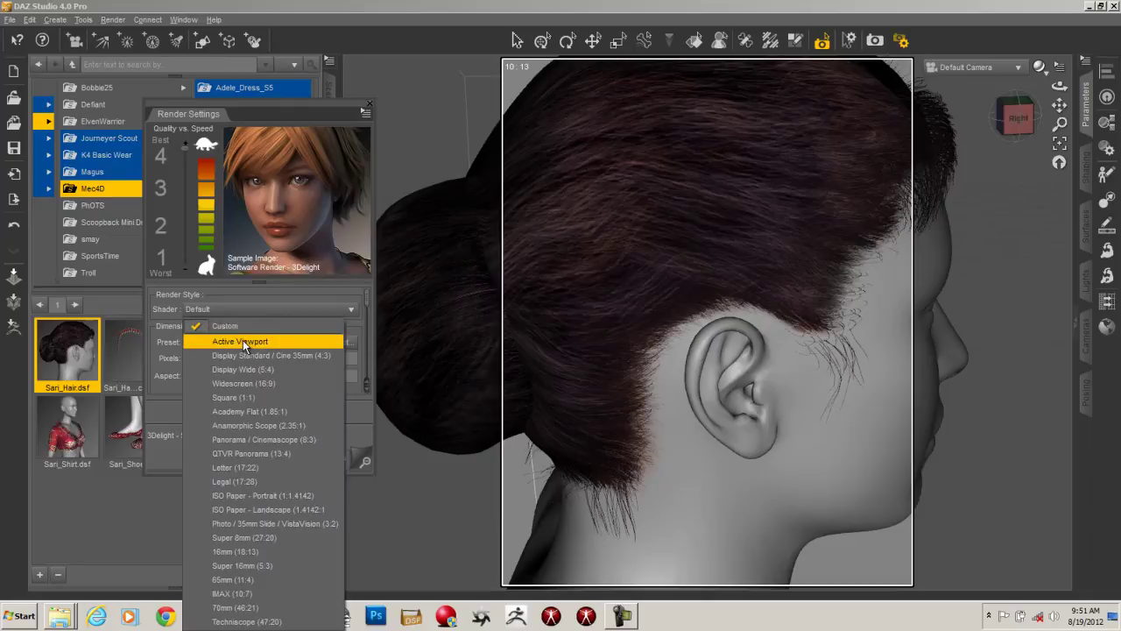
{"action": "left_click", "coordinate": [247, 342]}
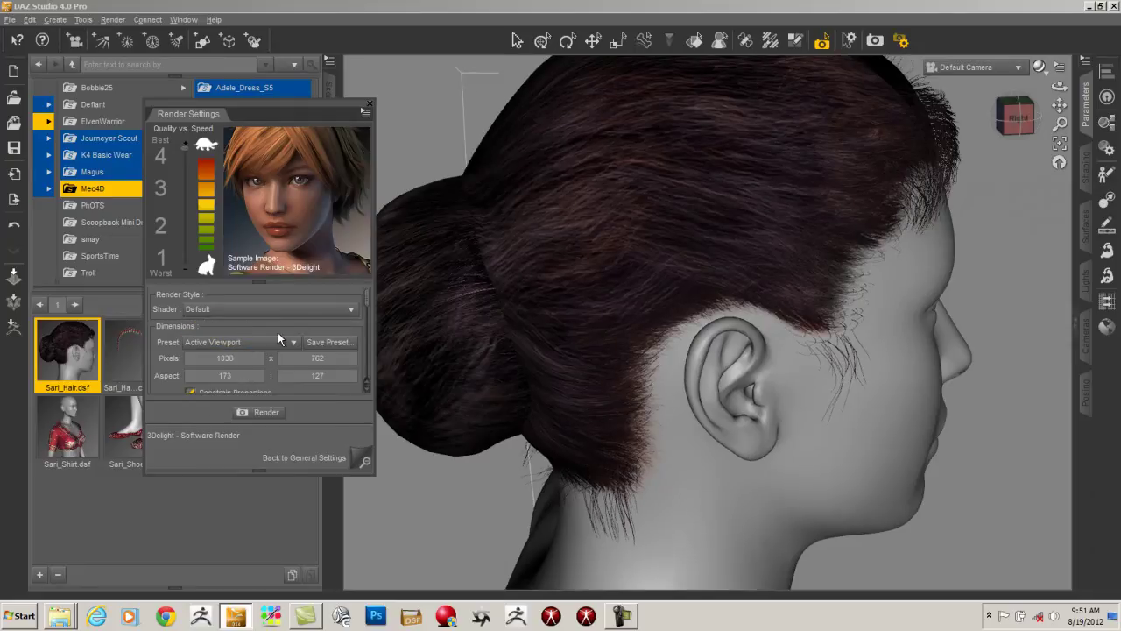
{"action": "left_click", "coordinate": [366, 118]}
{"action": "left_click", "coordinate": [406, 150]}
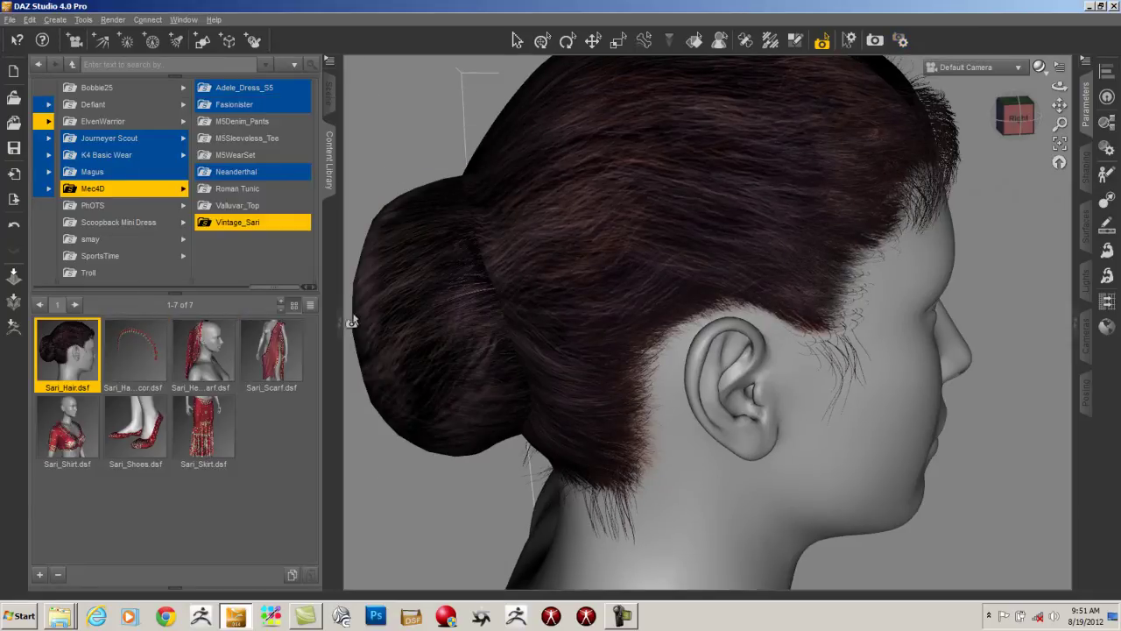
{"action": "left_click_drag", "start_coordinate": [342, 347], "coordinate": [271, 363]}
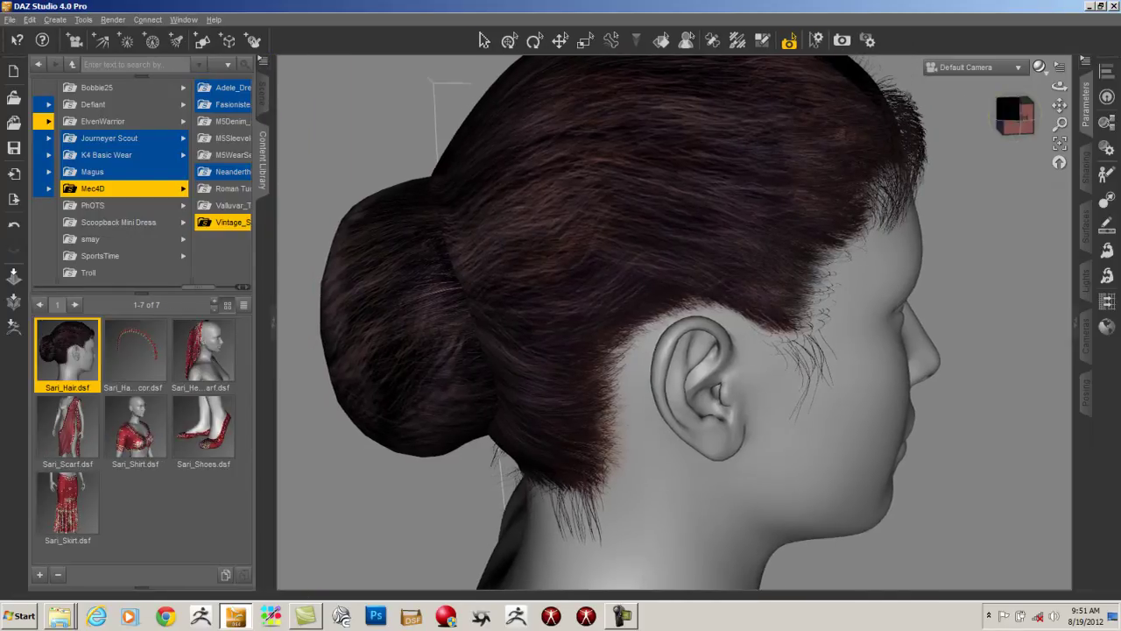
- Inspect the hairline strands around the forehead, temple, ear and nape from several angles
{"action": "left_click_drag", "start_coordinate": [886, 52], "coordinate": [795, 163]}
{"action": "middle_click_drag", "start_coordinate": [794, 162], "coordinate": [1087, 47]}
{"action": "left_click_drag", "start_coordinate": [1088, 47], "coordinate": [964, 215]}
{"action": "left_click_drag", "start_coordinate": [1057, 171], "coordinate": [1093, 5]}
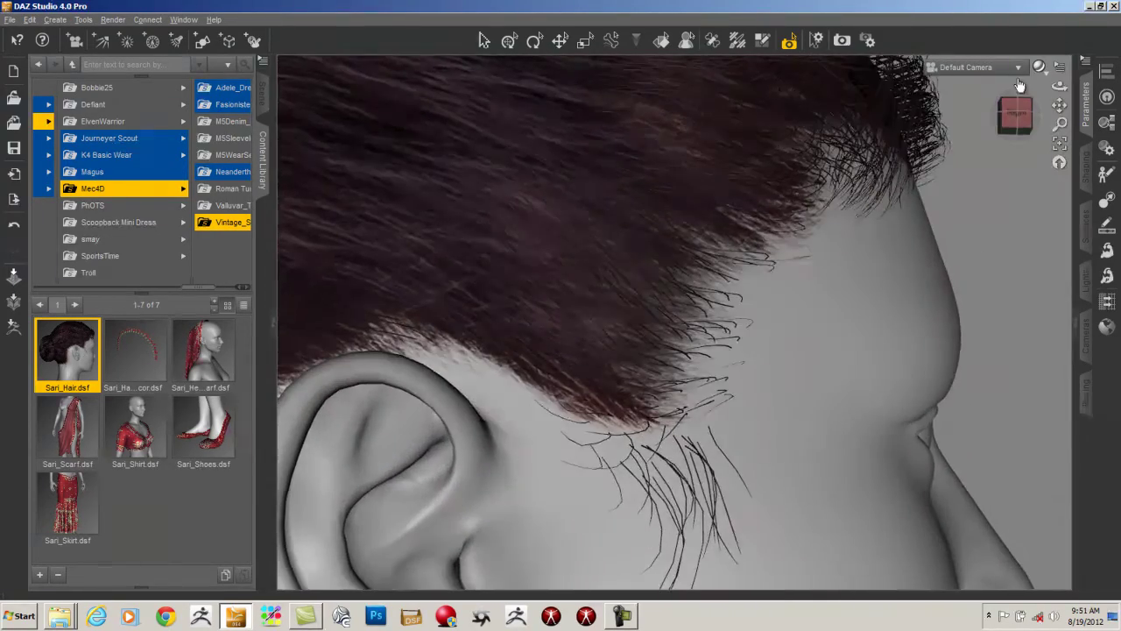
{"action": "left_click_drag", "start_coordinate": [1016, 120], "coordinate": [1056, 168]}
{"action": "left_click_drag", "start_coordinate": [1059, 124], "coordinate": [1113, 7]}
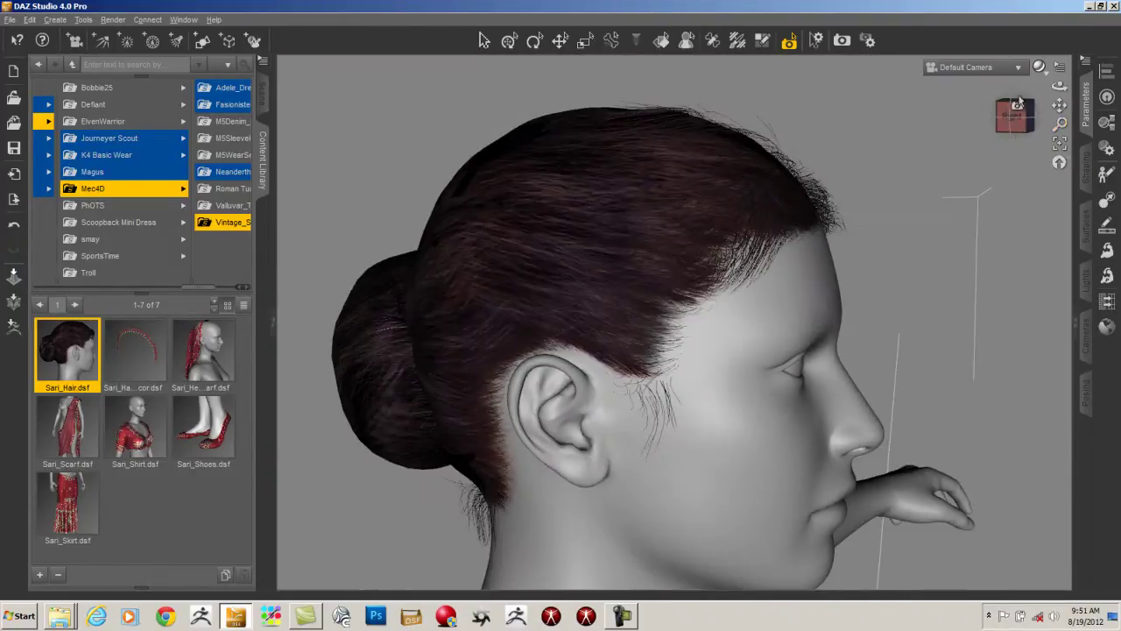
{"action": "left_click_drag", "start_coordinate": [1013, 118], "coordinate": [1112, 163]}
{"action": "left_click_drag", "start_coordinate": [1015, 115], "coordinate": [1088, 58]}
{"action": "left_click_drag", "start_coordinate": [1059, 105], "coordinate": [1056, 76]}
{"action": "left_click", "coordinate": [789, 44]}
{"action": "left_click_drag", "start_coordinate": [429, 544], "coordinate": [431, 532]}
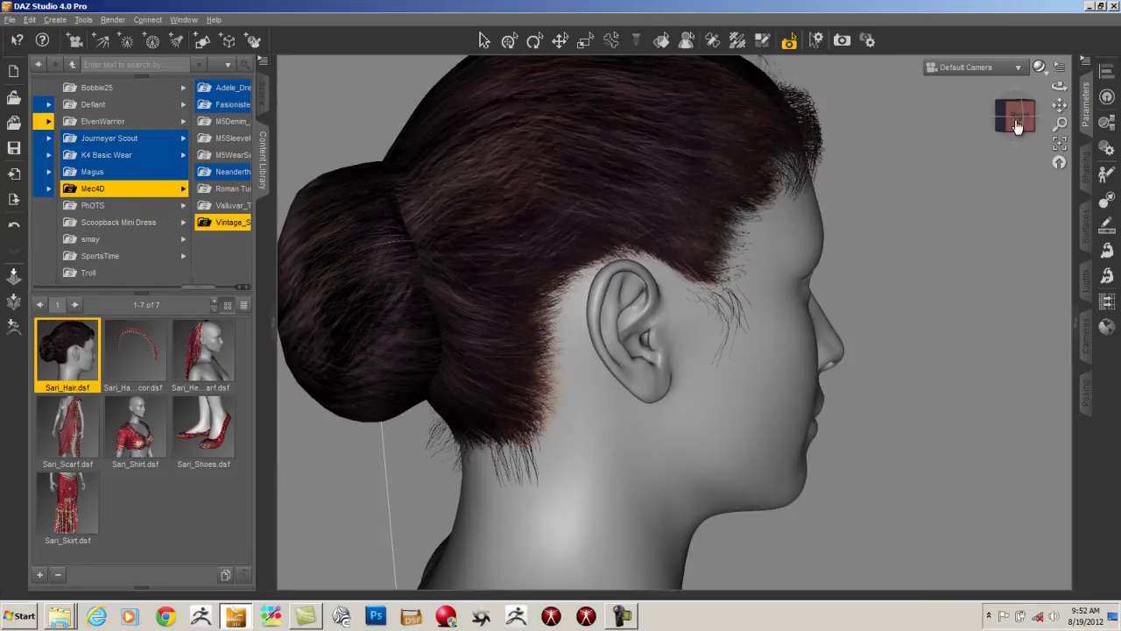
- Select Sari_Hair_Base in the scene and display its General parameters
{"action": "left_click", "coordinate": [263, 95]}
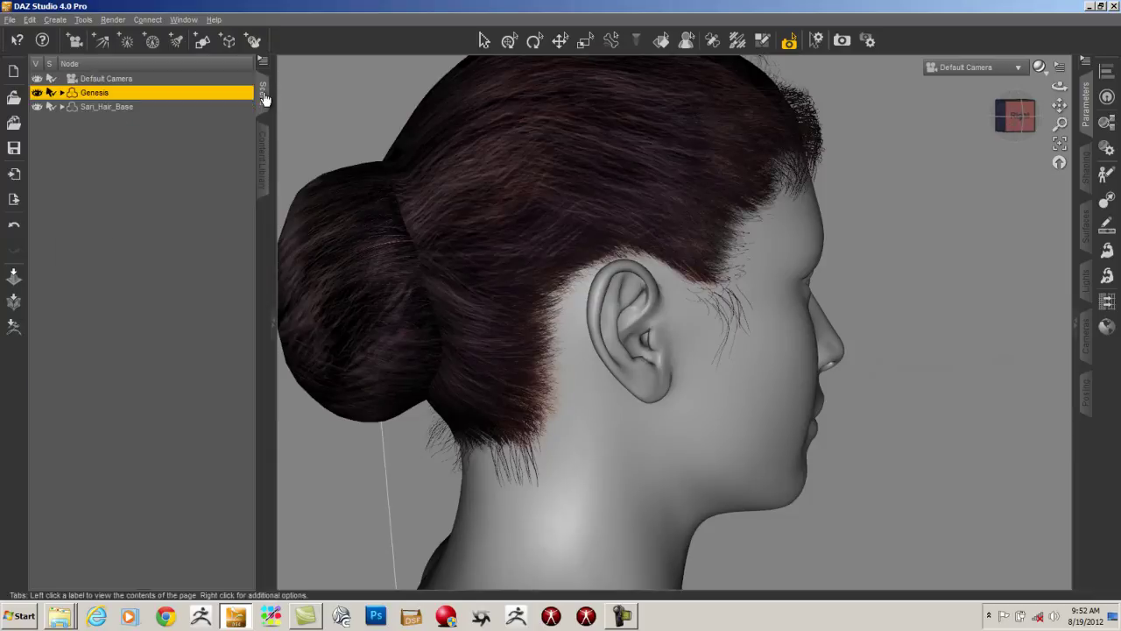
{"action": "left_click", "coordinate": [197, 106]}
{"action": "left_click", "coordinate": [264, 145]}
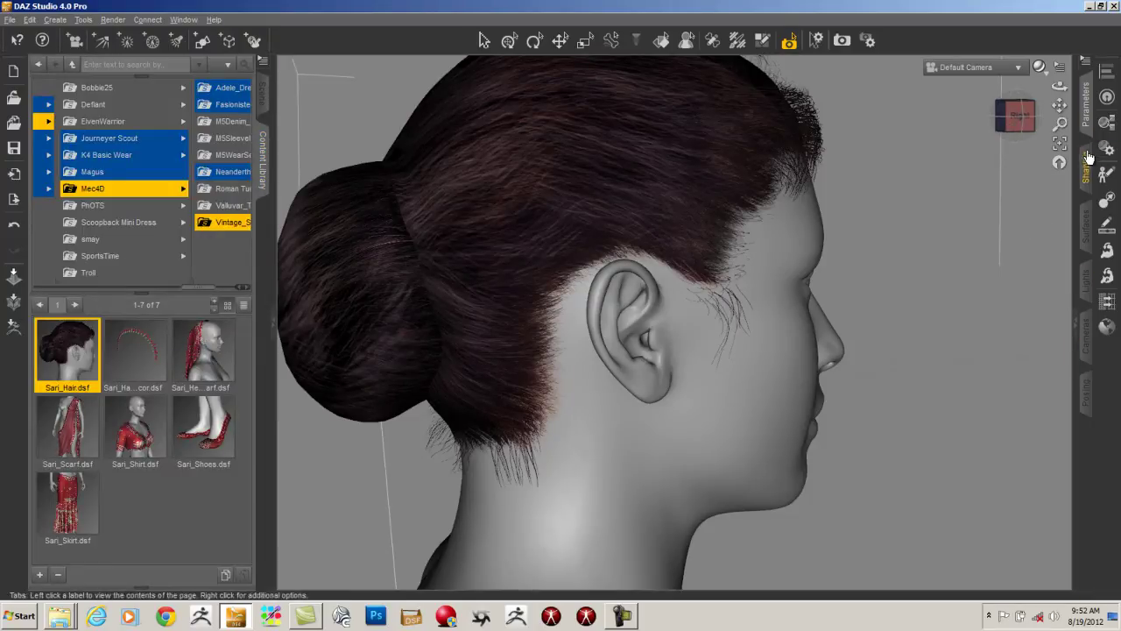
{"action": "left_click", "coordinate": [1087, 105]}
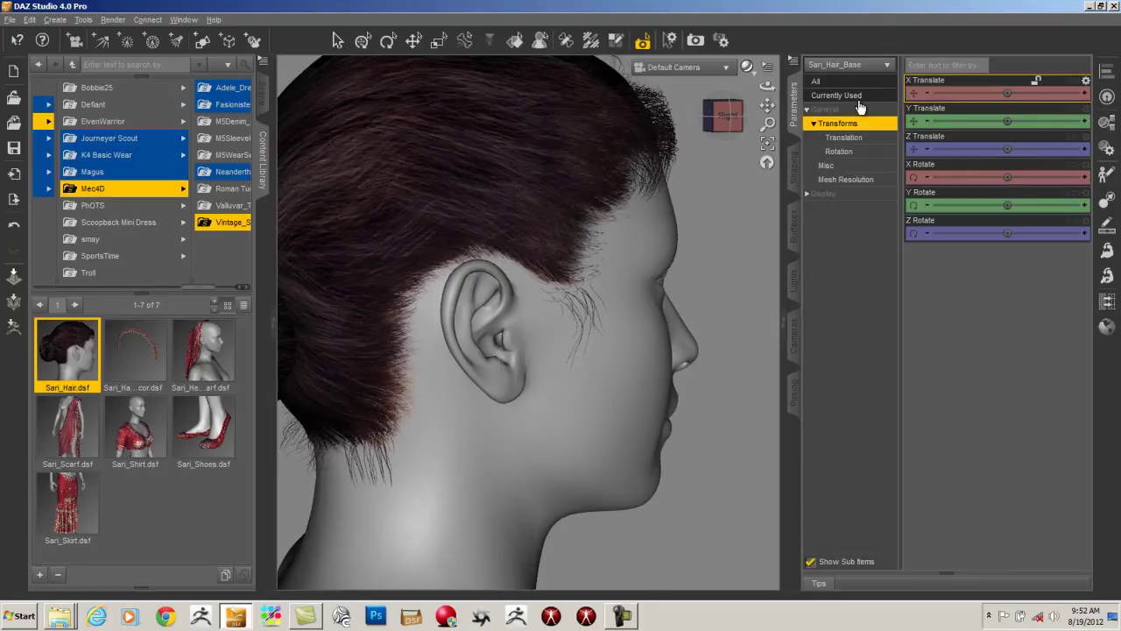
{"action": "left_click", "coordinate": [825, 109]}
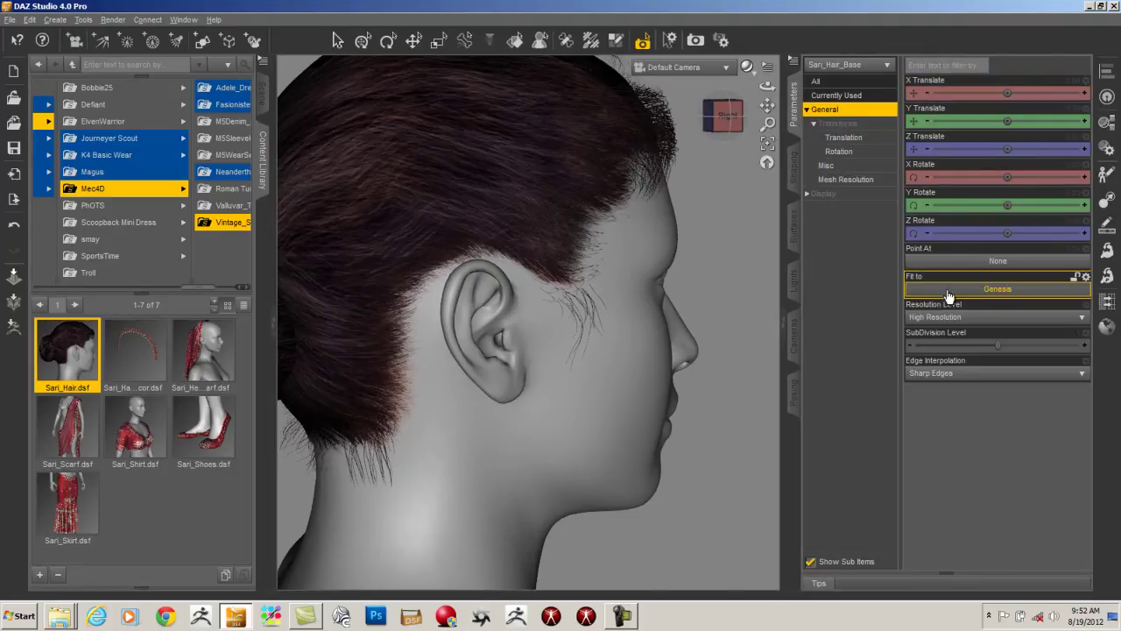
- Set the Displacement Strength of the Hair Perimeters surface on Sari_Hair_Base to 0%
{"action": "left_click", "coordinate": [793, 226]}
{"action": "left_click", "coordinate": [808, 122]}
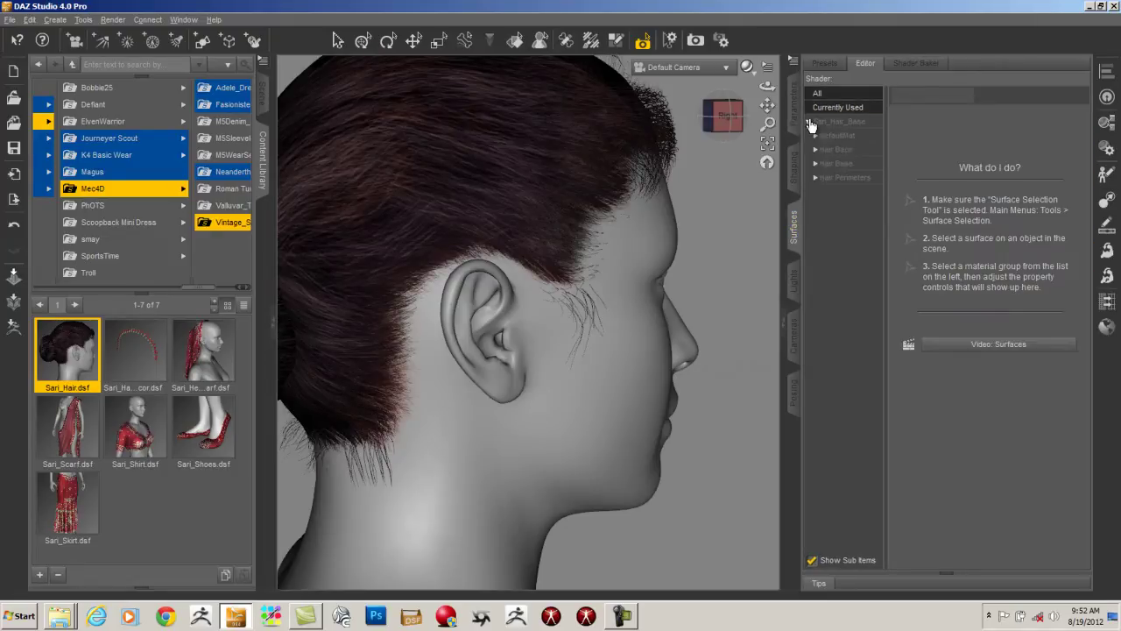
{"action": "left_click", "coordinate": [838, 180]}
{"action": "double_click", "coordinate": [832, 179]}
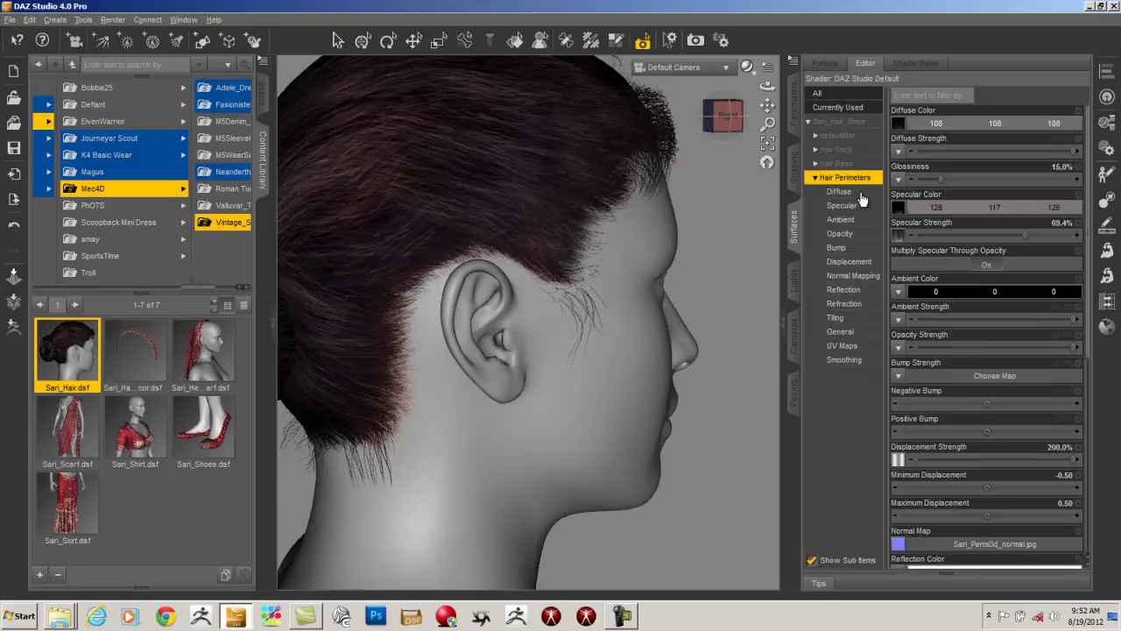
{"action": "left_click", "coordinate": [849, 263]}
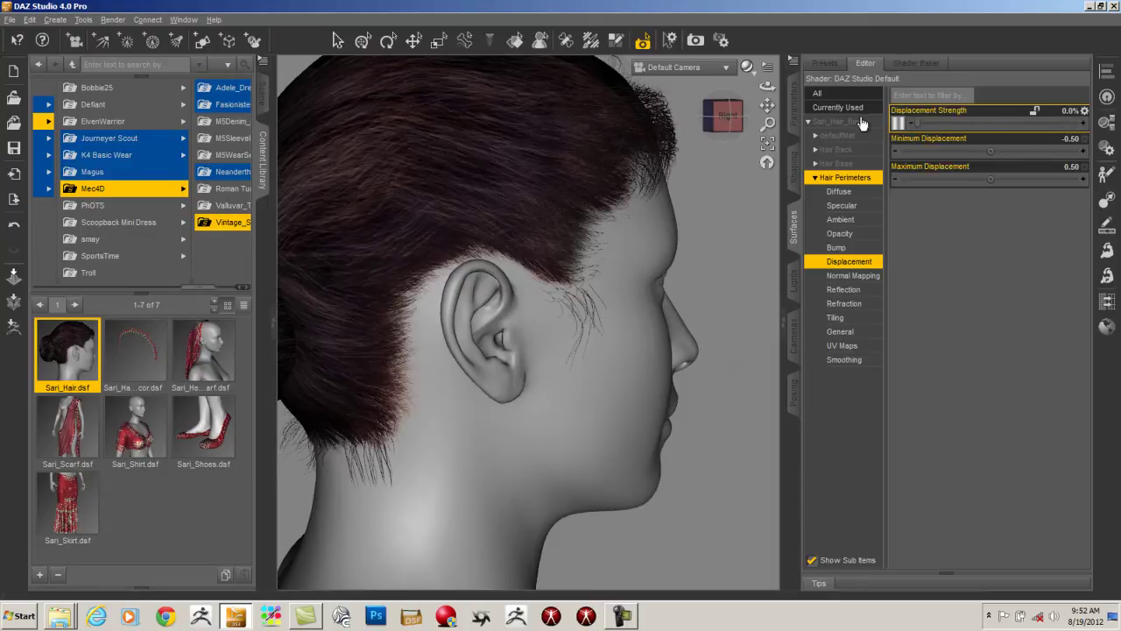
- Examine the hair perimeter without displacement from the side and the front of the head
{"action": "left_click_drag", "start_coordinate": [764, 156], "coordinate": [488, 377]}
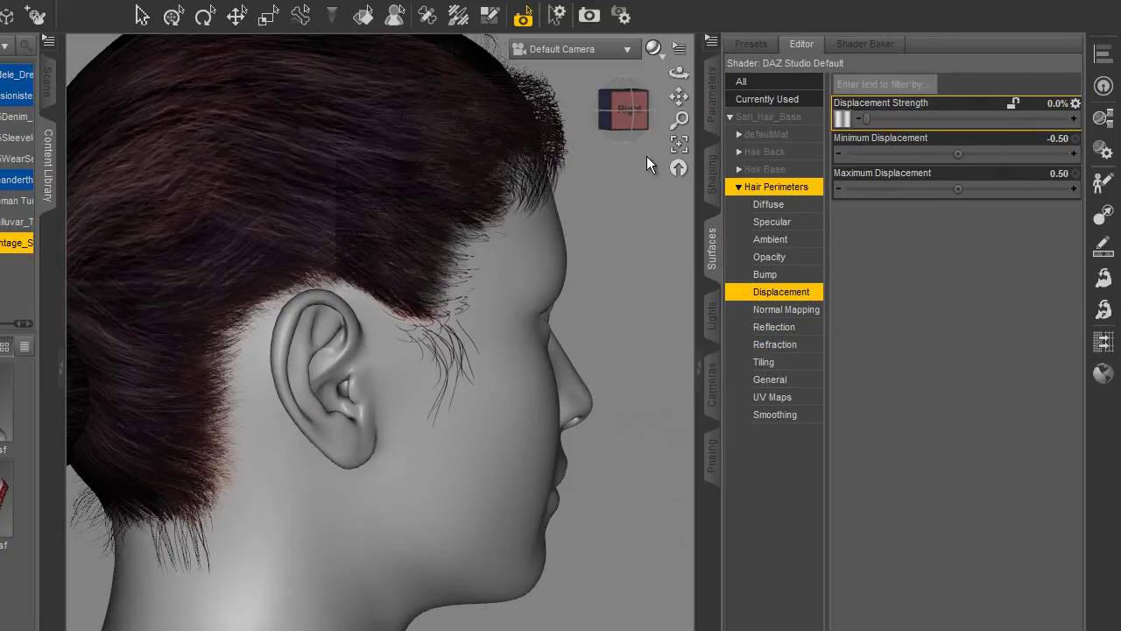
{"action": "left_click_drag", "start_coordinate": [631, 117], "coordinate": [581, 131]}
{"action": "left_click_drag", "start_coordinate": [159, 287], "coordinate": [348, 4]}
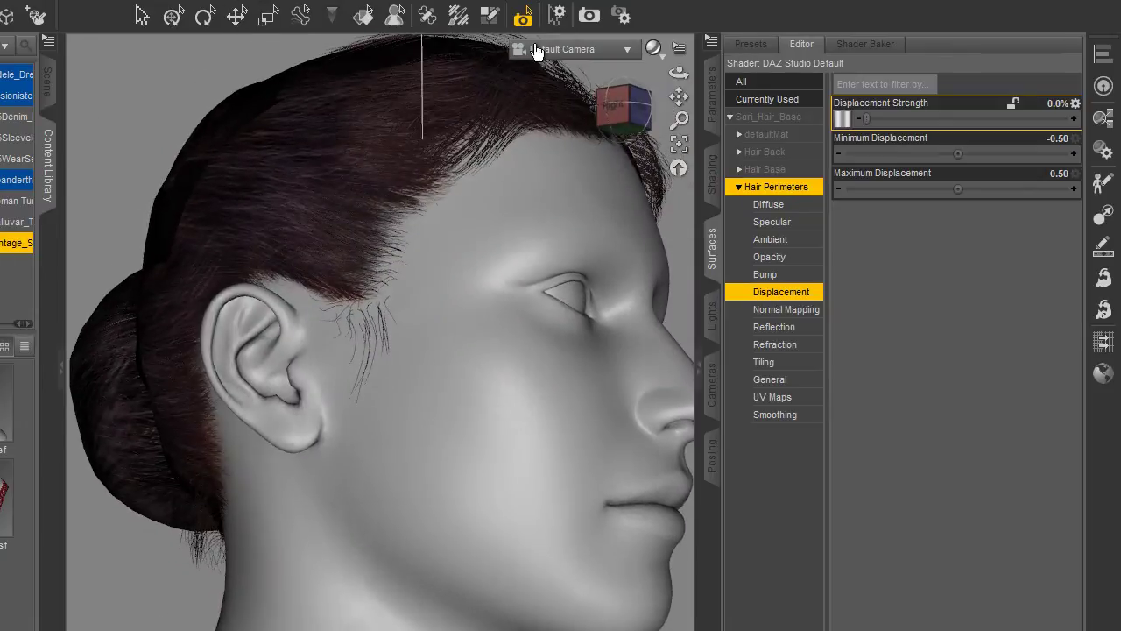
{"action": "left_click_drag", "start_coordinate": [679, 96], "coordinate": [449, 118]}
{"action": "left_click_drag", "start_coordinate": [263, 87], "coordinate": [668, 383]}
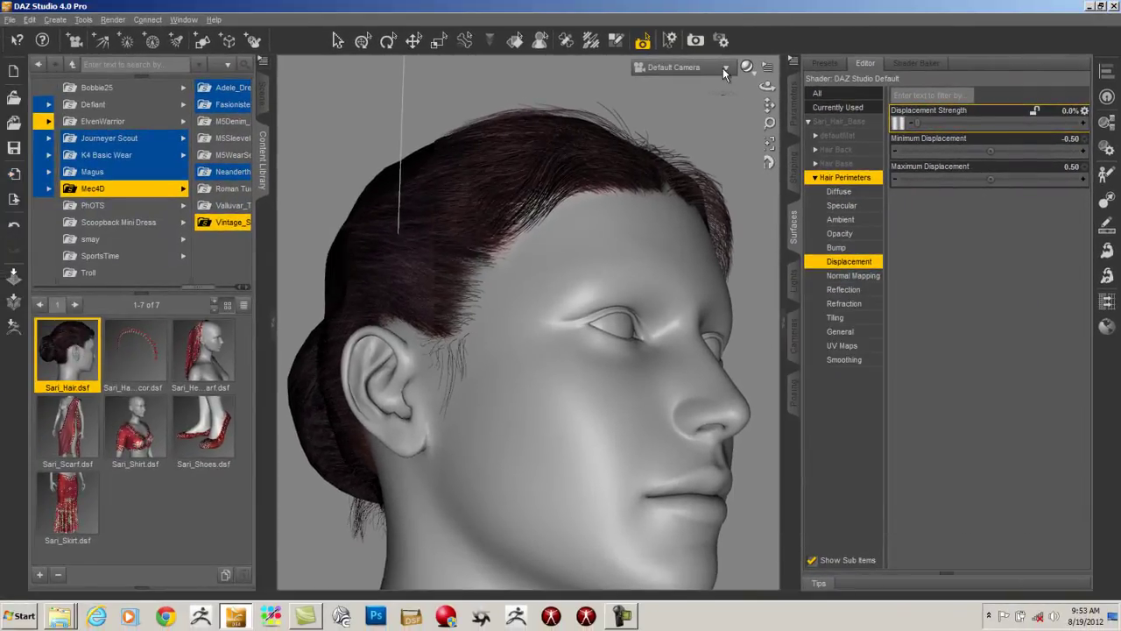
{"action": "mouse_move", "coordinate": [726, 112]}
{"action": "left_click_drag", "start_coordinate": [735, 114], "coordinate": [803, 183]}
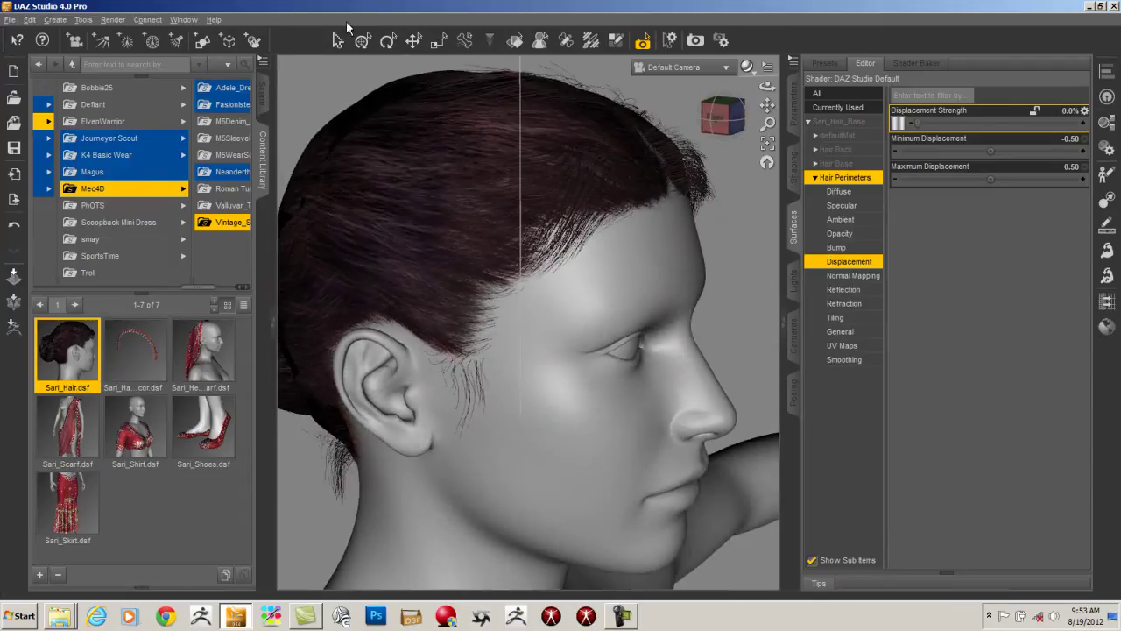
- Load the sari hair decoration from the Vintage_Sari folder onto the figure's hair bun
{"action": "double_click", "coordinate": [140, 338]}
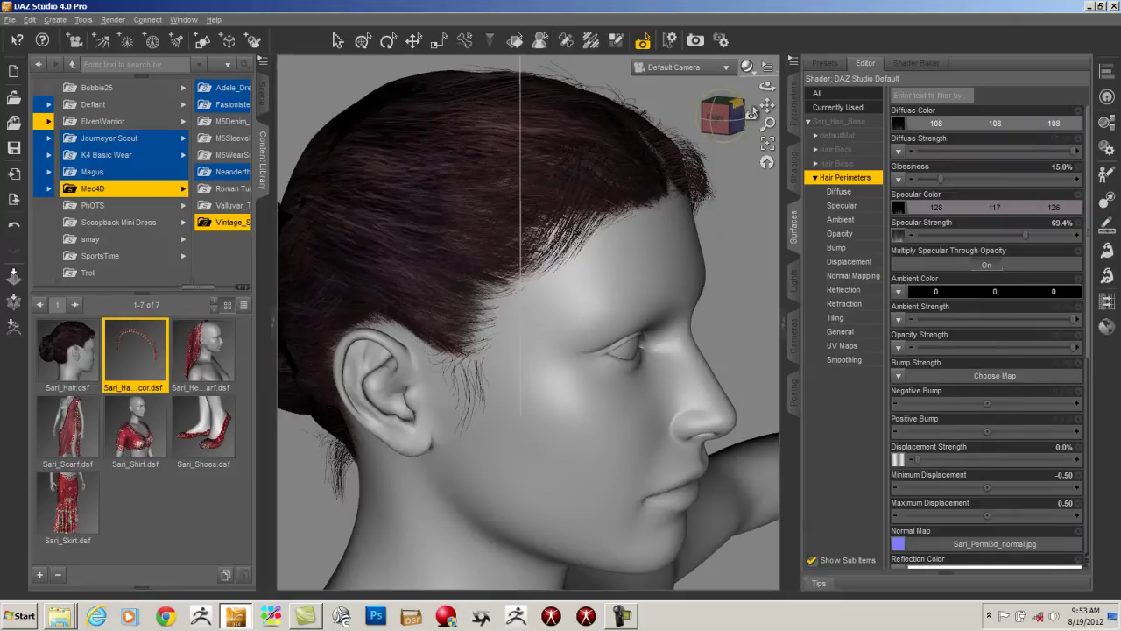
{"action": "left_click_drag", "start_coordinate": [764, 102], "coordinate": [800, 119]}
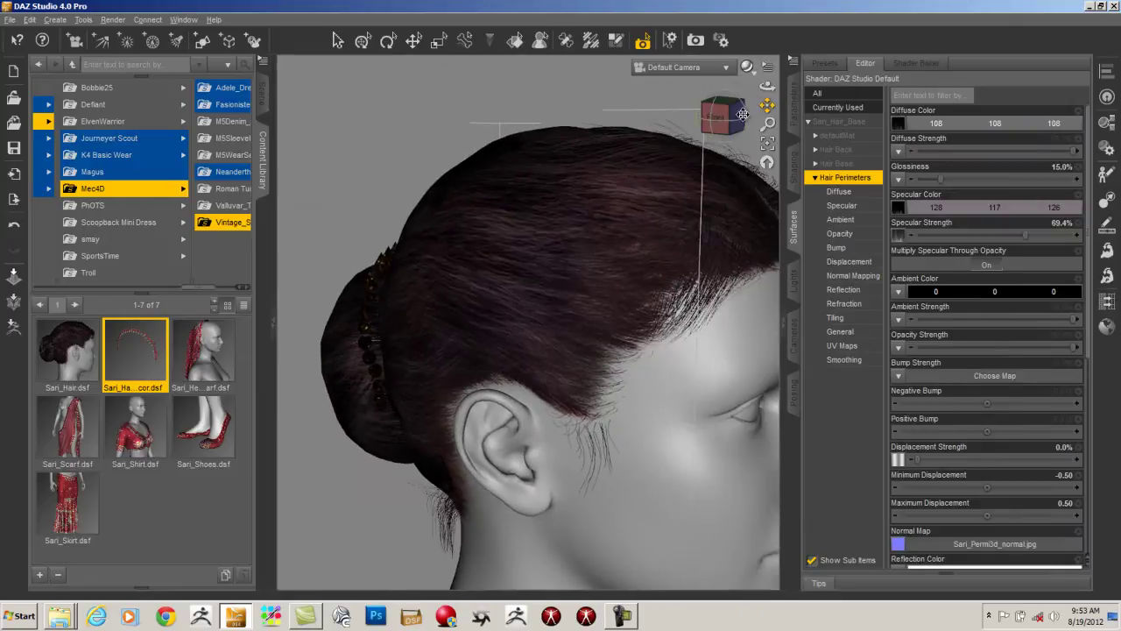
{"action": "left_click_drag", "start_coordinate": [720, 119], "coordinate": [983, 38]}
{"action": "left_click_drag", "start_coordinate": [728, 118], "coordinate": [874, 129]}
{"action": "left_click_drag", "start_coordinate": [770, 122], "coordinate": [858, 107]}
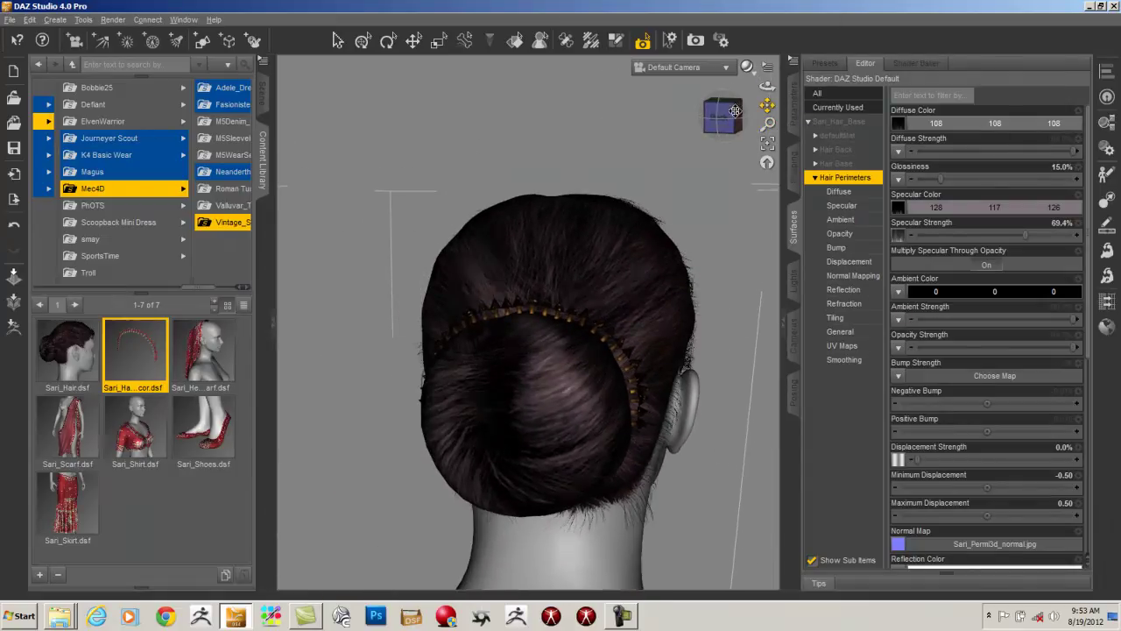
{"action": "left_click_drag", "start_coordinate": [721, 117], "coordinate": [788, 285]}
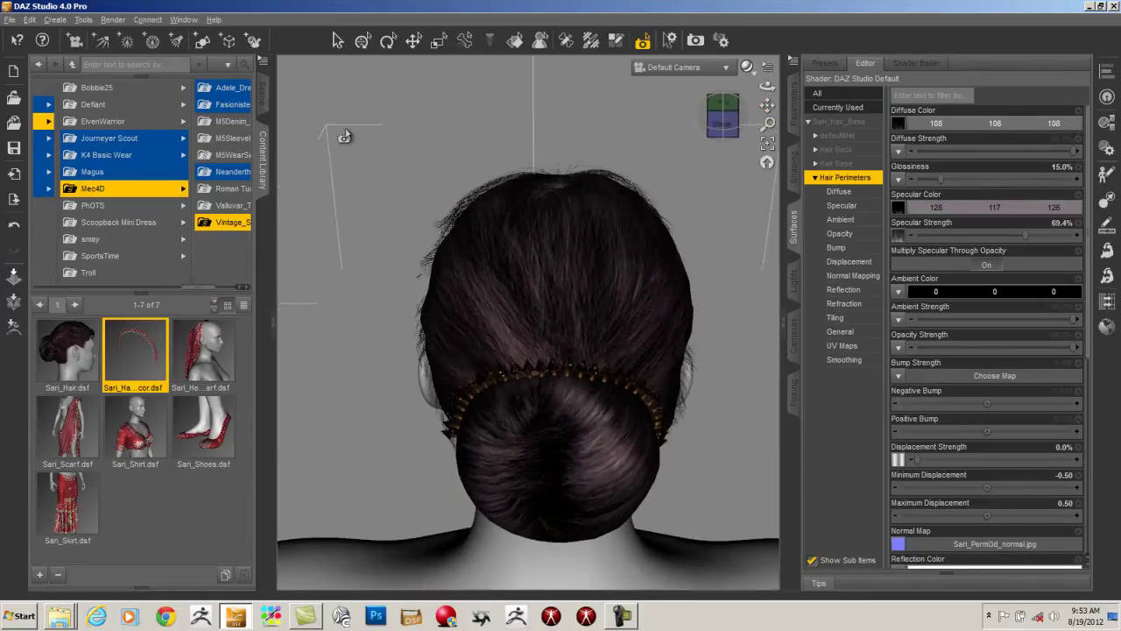
- Fit Sari_Hair_Decor to Sari_Hair_Base
{"action": "left_click", "coordinate": [261, 93]}
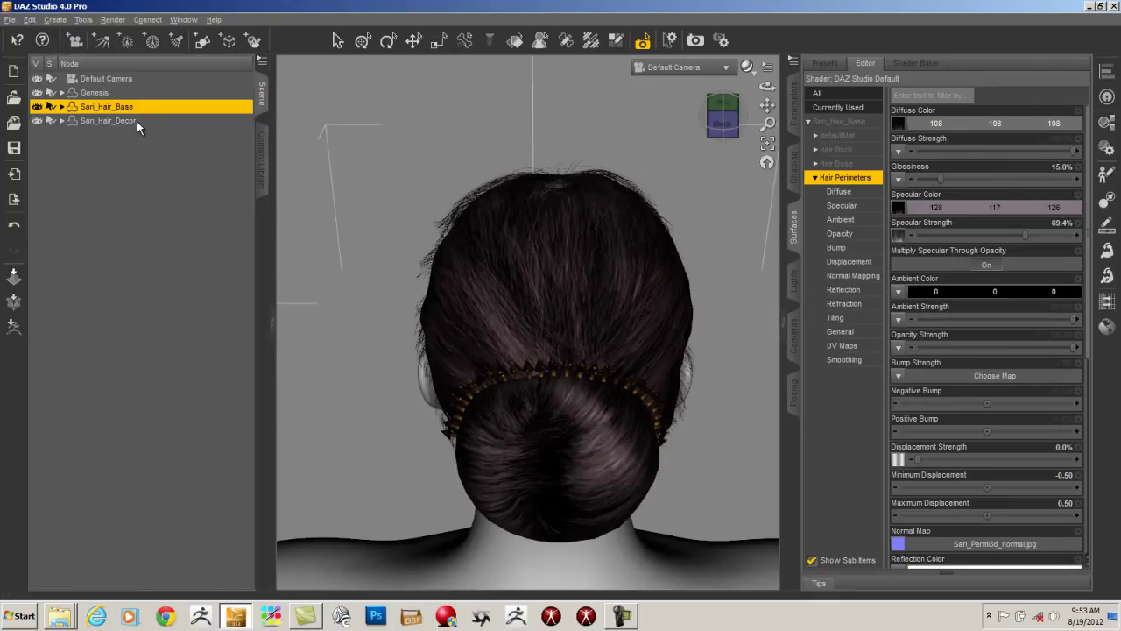
{"action": "left_click", "coordinate": [142, 120]}
{"action": "left_click", "coordinate": [794, 117]}
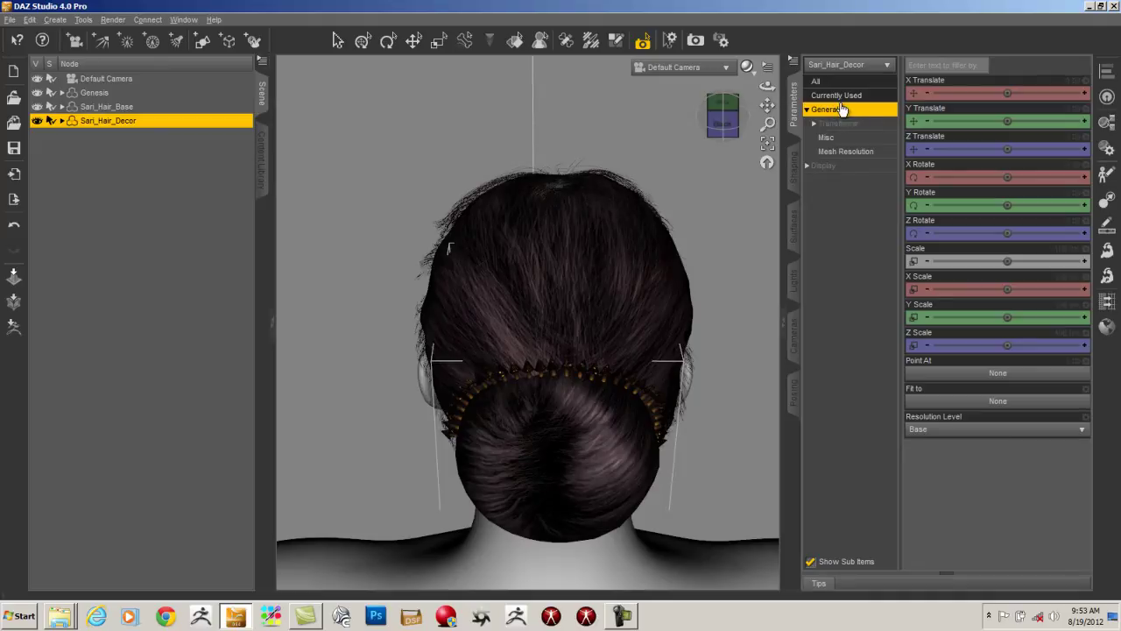
{"action": "left_click", "coordinate": [939, 403]}
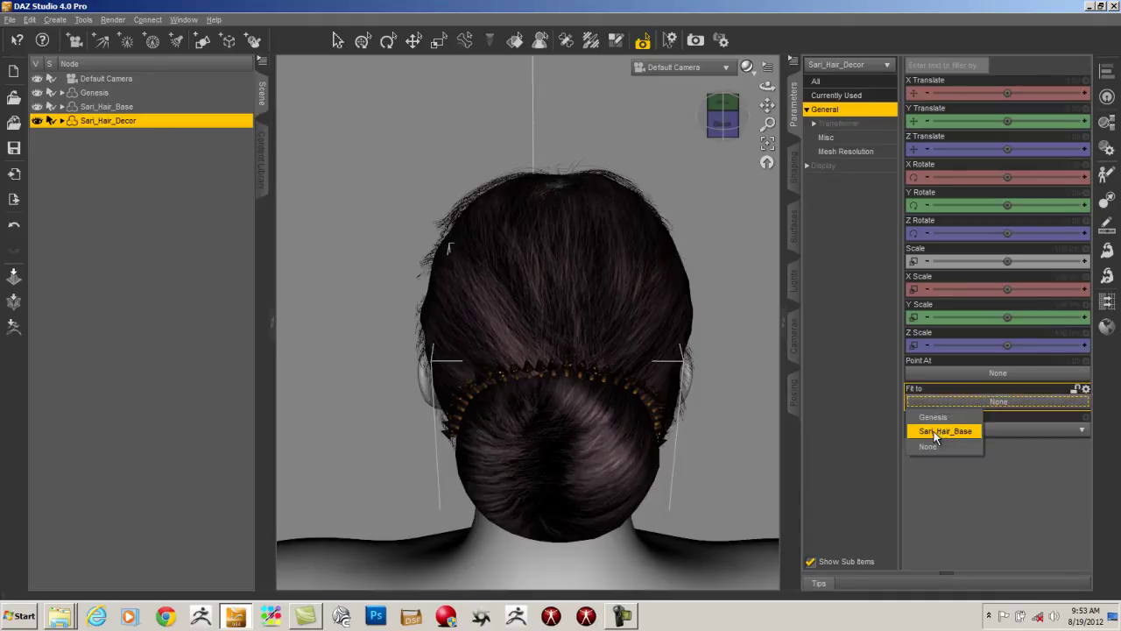
{"action": "left_click", "coordinate": [936, 432]}
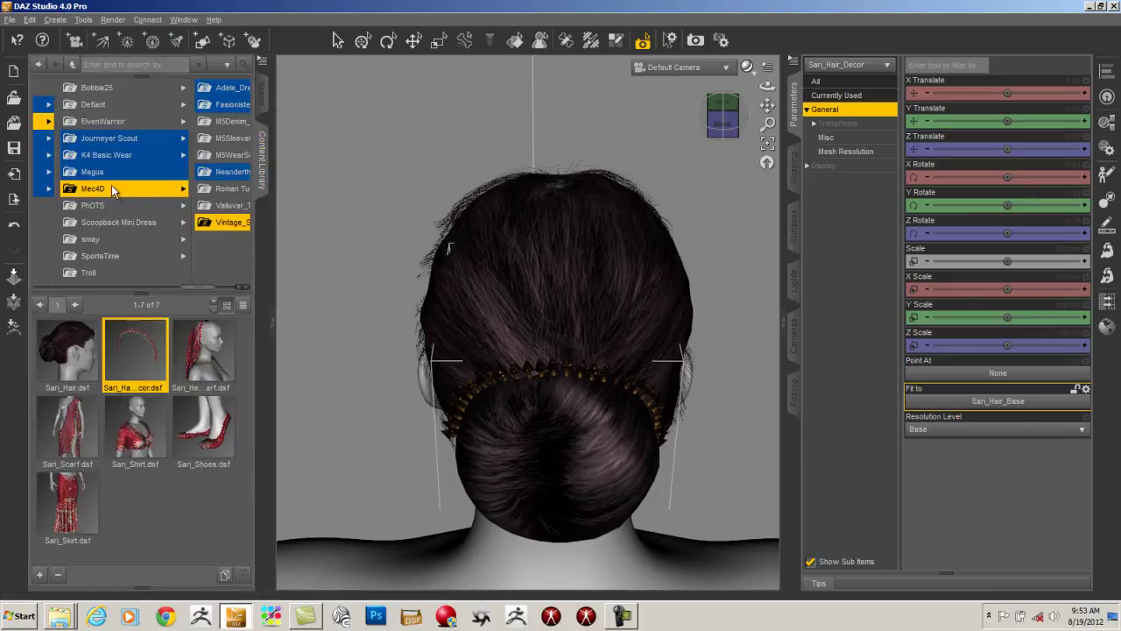
- Browse the Genesis materials to the Hair folder of Mec4D's Vintage_Sari set
{"action": "left_click_drag", "start_coordinate": [201, 289], "coordinate": [175, 292]}
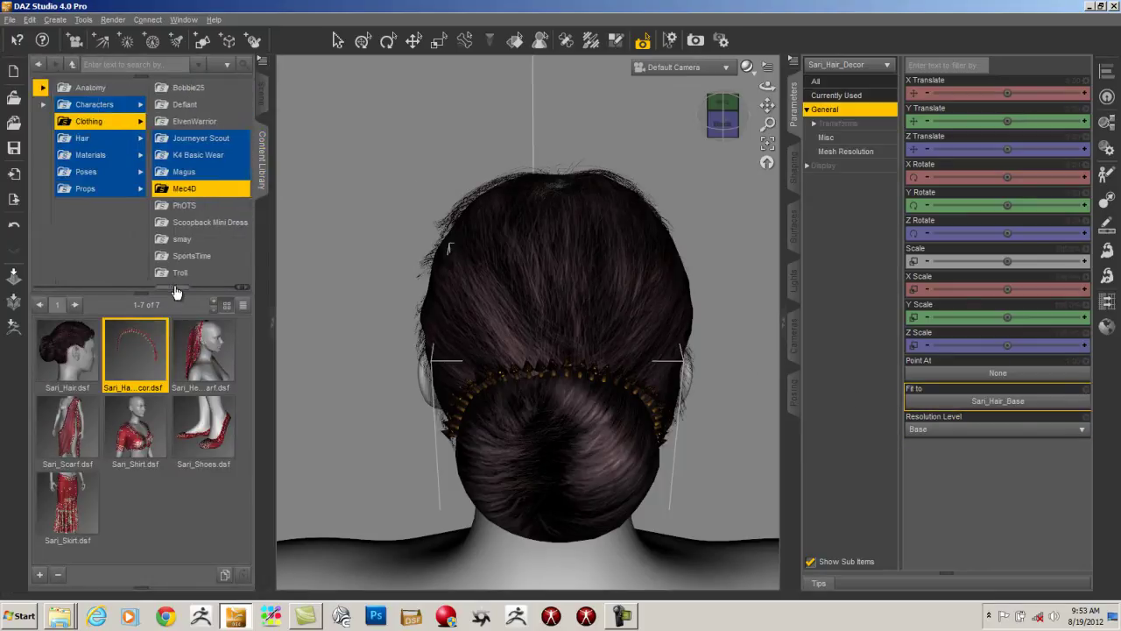
{"action": "left_click", "coordinate": [131, 154]}
{"action": "left_click", "coordinate": [177, 154]}
{"action": "left_click", "coordinate": [189, 206]}
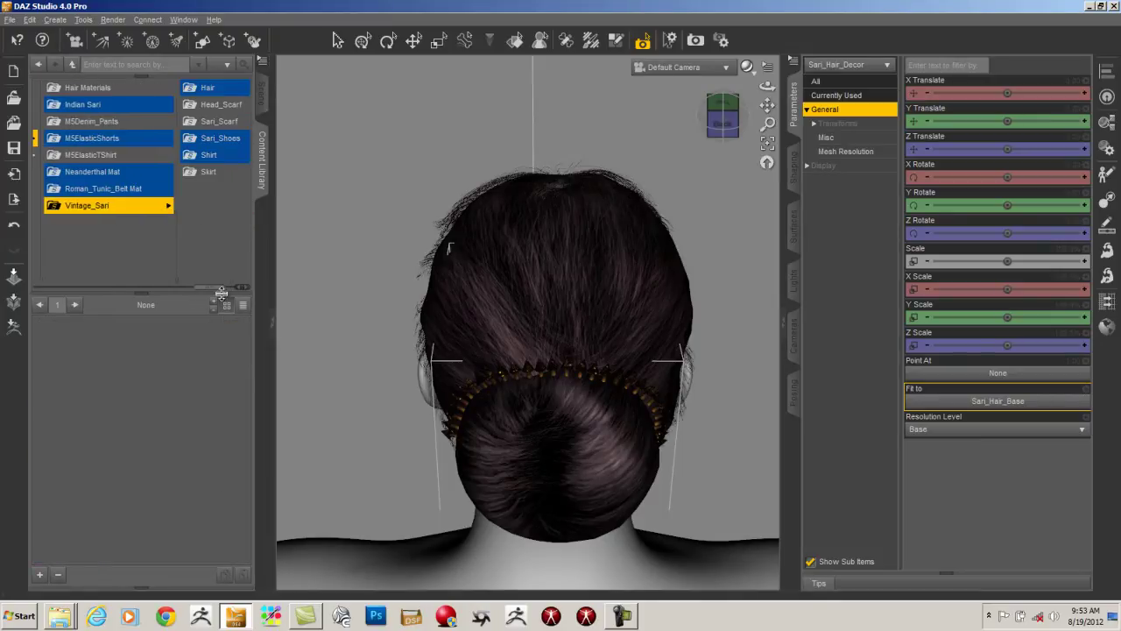
{"action": "left_click", "coordinate": [211, 88]}
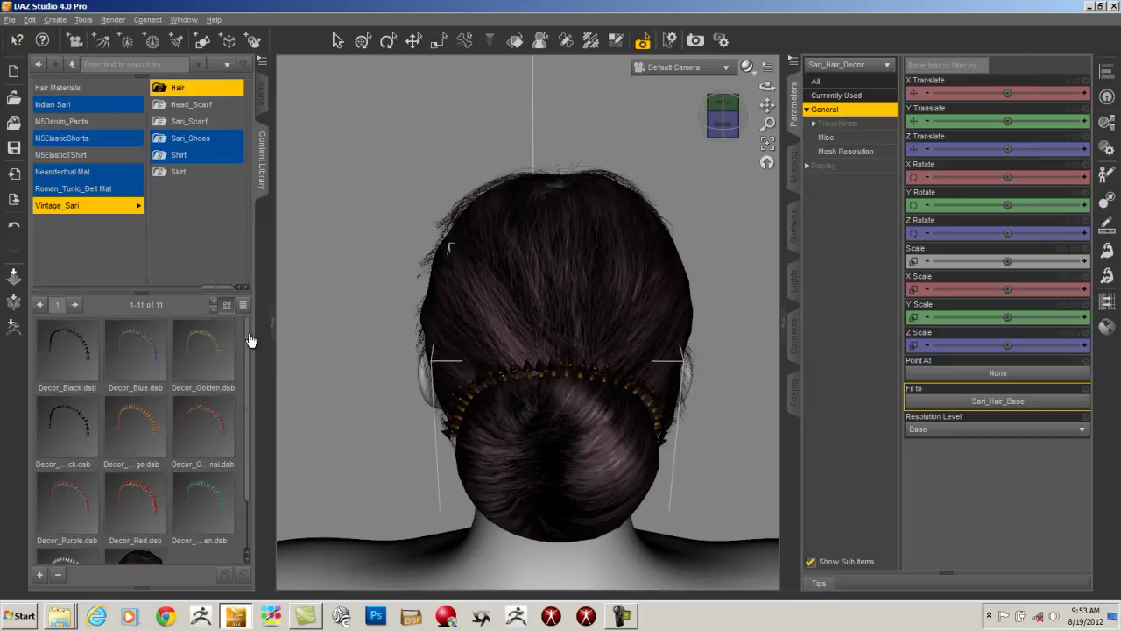
- Try the blue, golden, orange and white material presets on the hair decoration
{"action": "double_click", "coordinate": [125, 346]}
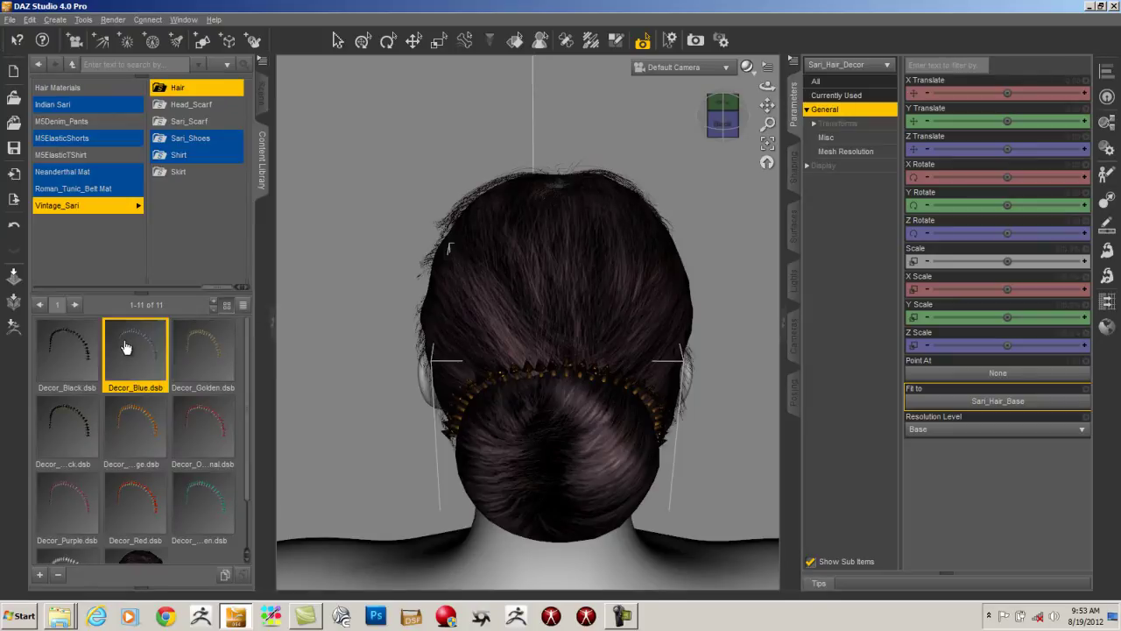
{"action": "left_click_drag", "start_coordinate": [724, 120], "coordinate": [738, 7]}
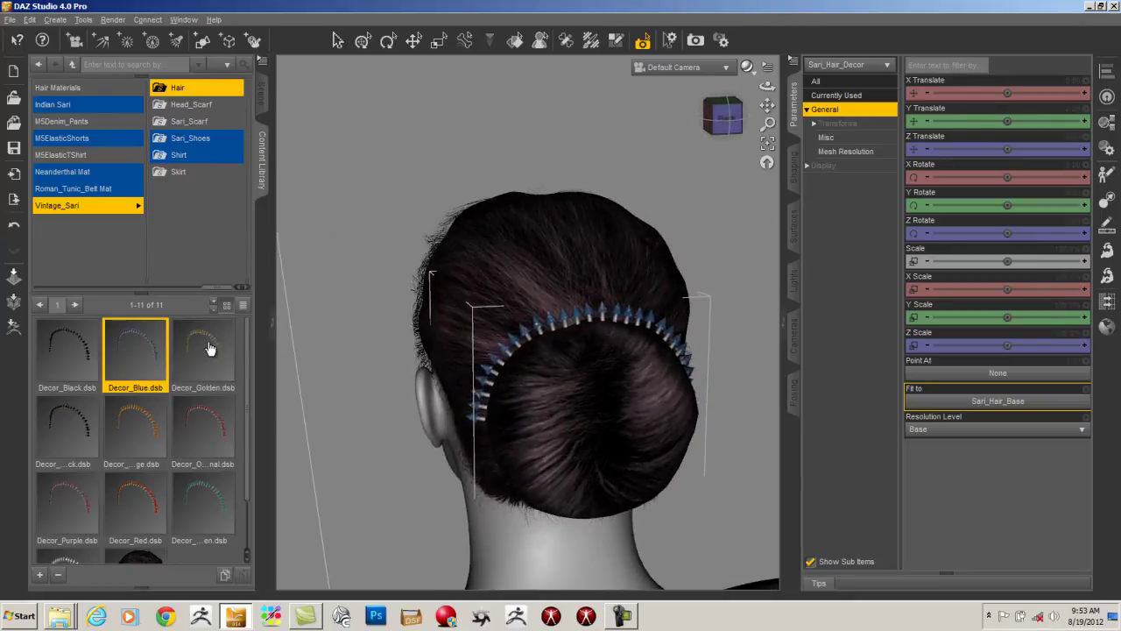
{"action": "left_click", "coordinate": [207, 352]}
{"action": "left_click", "coordinate": [191, 426]}
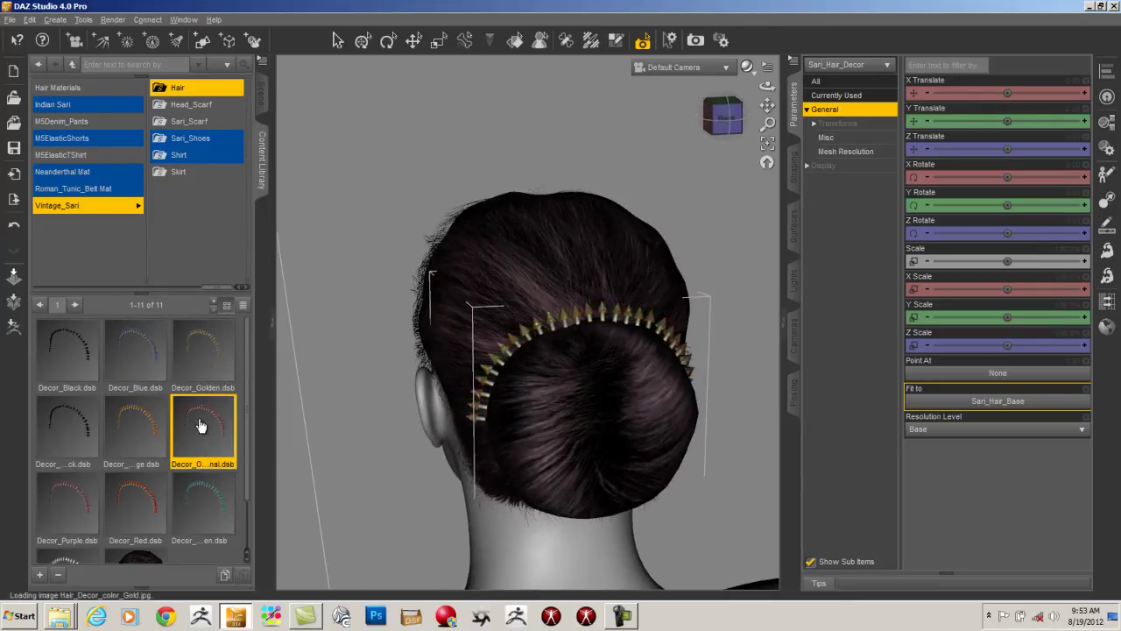
{"action": "left_click", "coordinate": [133, 430]}
{"action": "scroll", "coordinate": [245, 449], "scroll_direction": "down", "scroll_amount": 2}
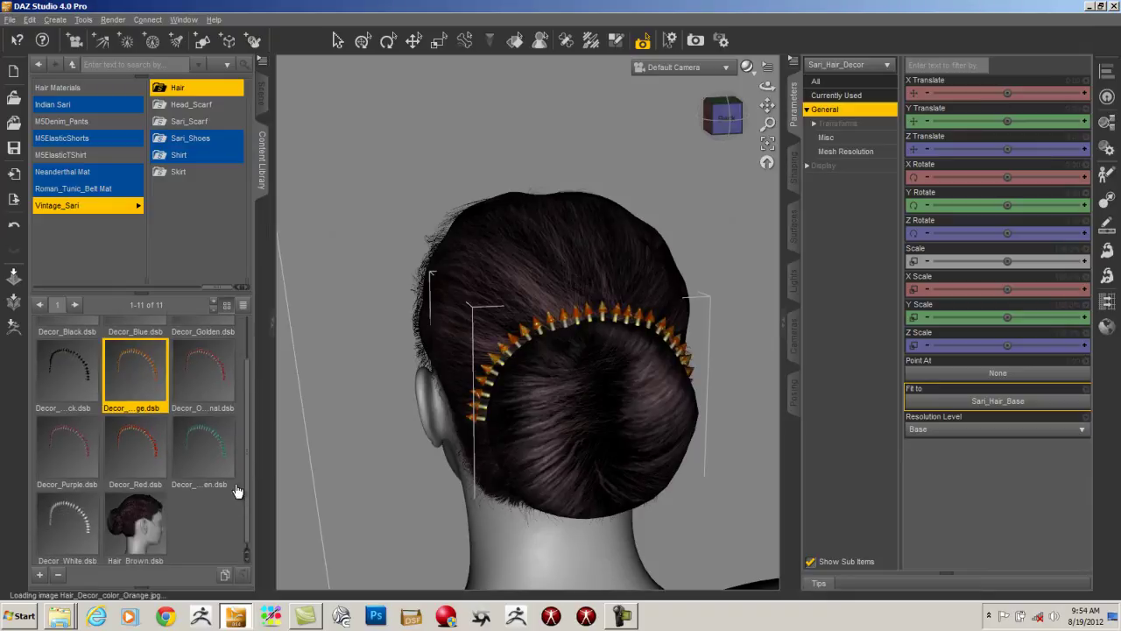
{"action": "left_click", "coordinate": [73, 511]}
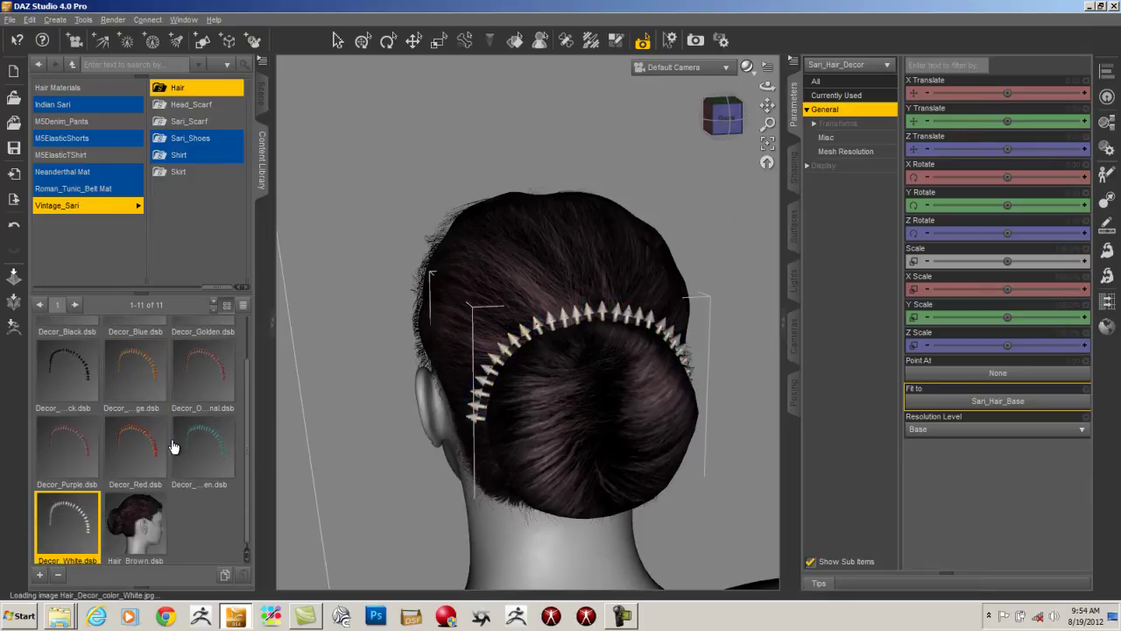
{"action": "left_click", "coordinate": [147, 361]}
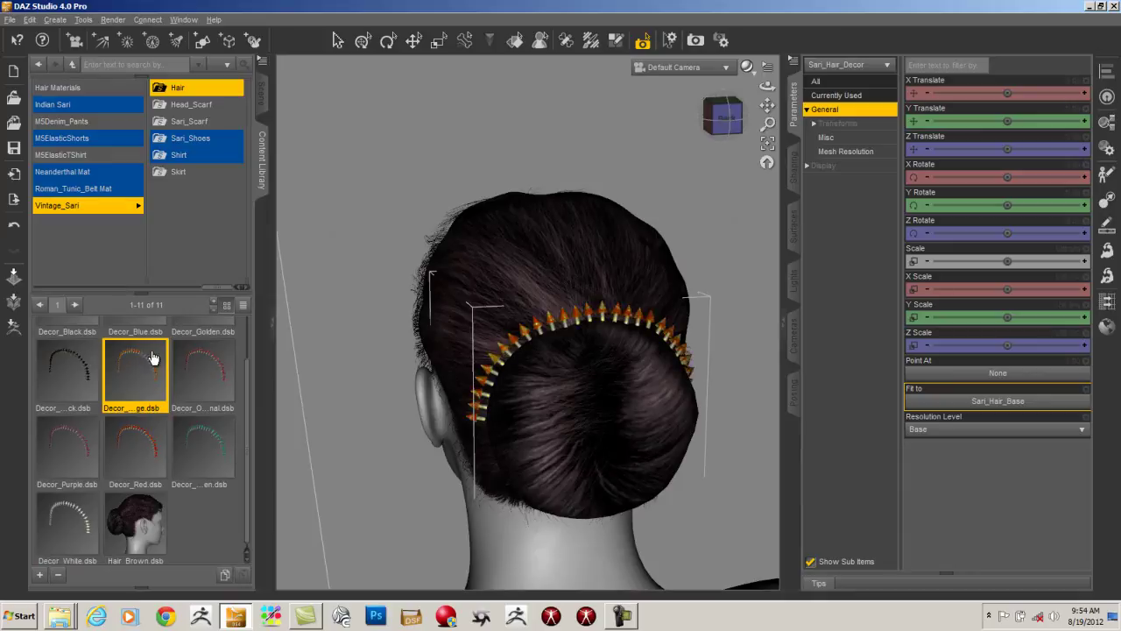
- Apply the Decor_White material to the hair decoration and spot render the hair bun from behind
{"action": "left_click", "coordinate": [68, 526]}
{"action": "left_click_drag", "start_coordinate": [727, 121], "coordinate": [427, 123]}
{"action": "left_click_drag", "start_coordinate": [769, 119], "coordinate": [833, 8]}
{"action": "left_click_drag", "start_coordinate": [768, 105], "coordinate": [785, 23]}
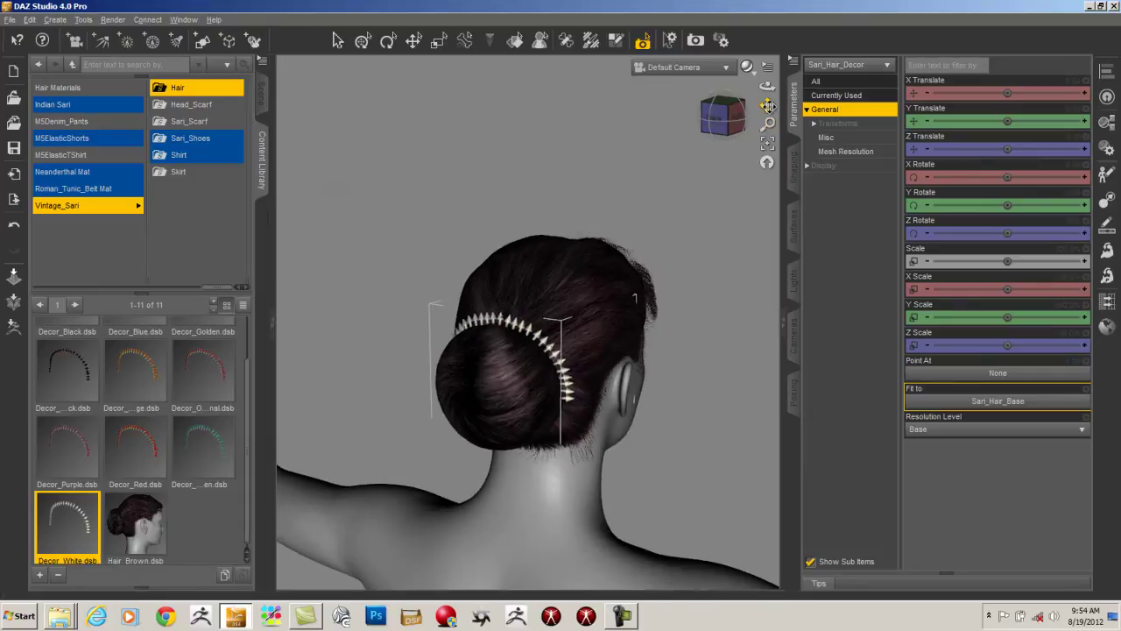
{"action": "left_click_drag", "start_coordinate": [720, 109], "coordinate": [698, 96]}
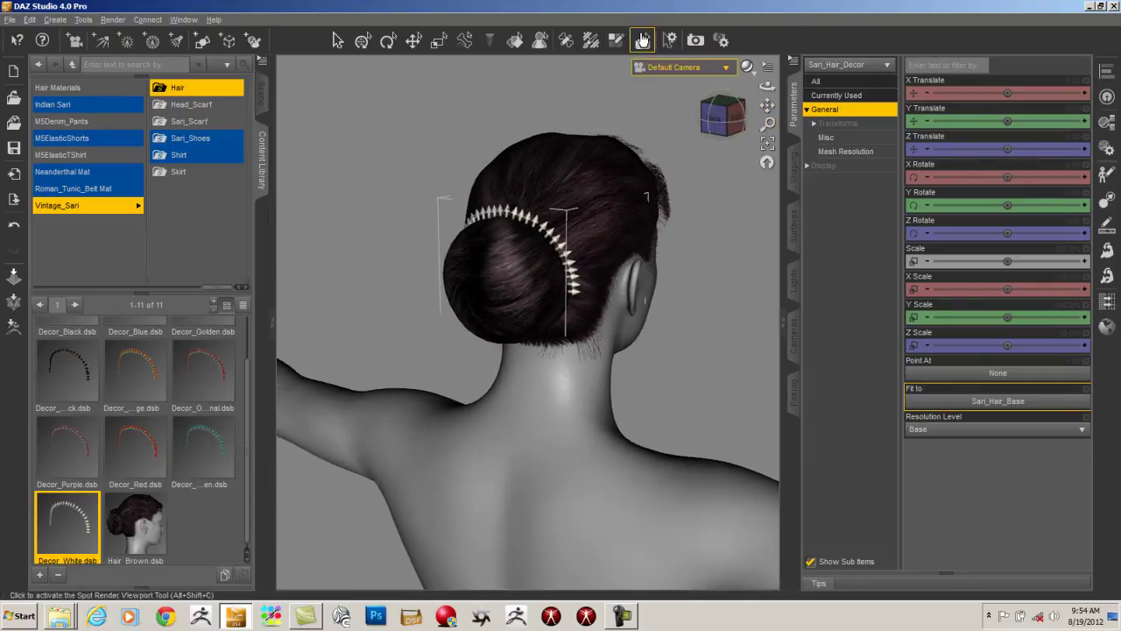
{"action": "key", "text": "ctrl+r"}
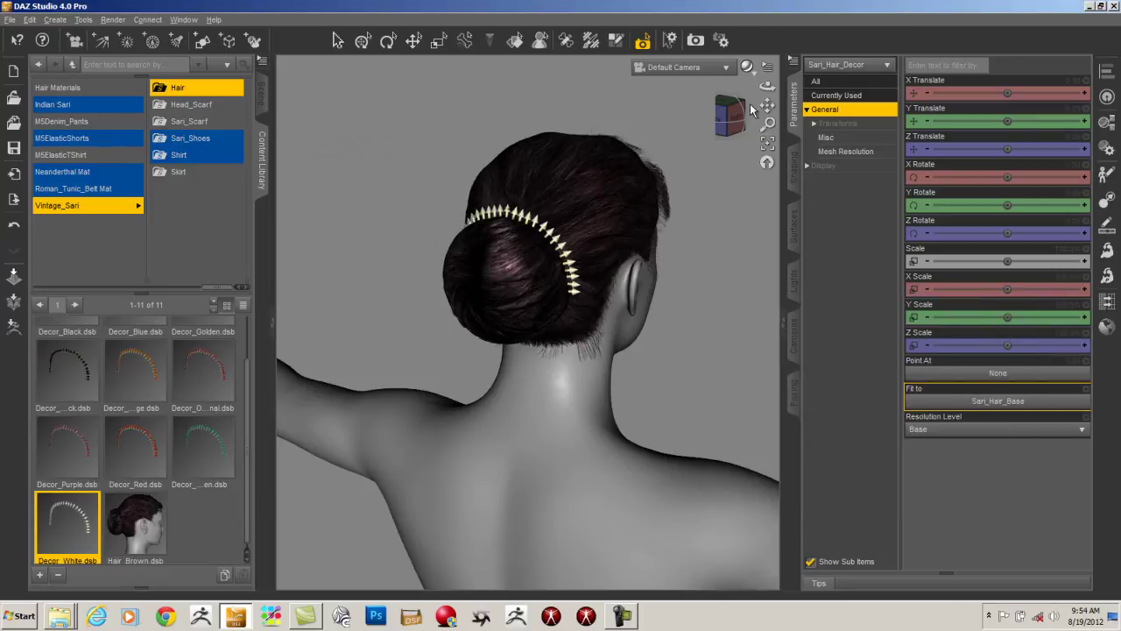
- Load the Sari head scarf from Mec4D's Vintage_Sari clothing folder onto the figure
{"action": "left_click_drag", "start_coordinate": [247, 392], "coordinate": [248, 346]}
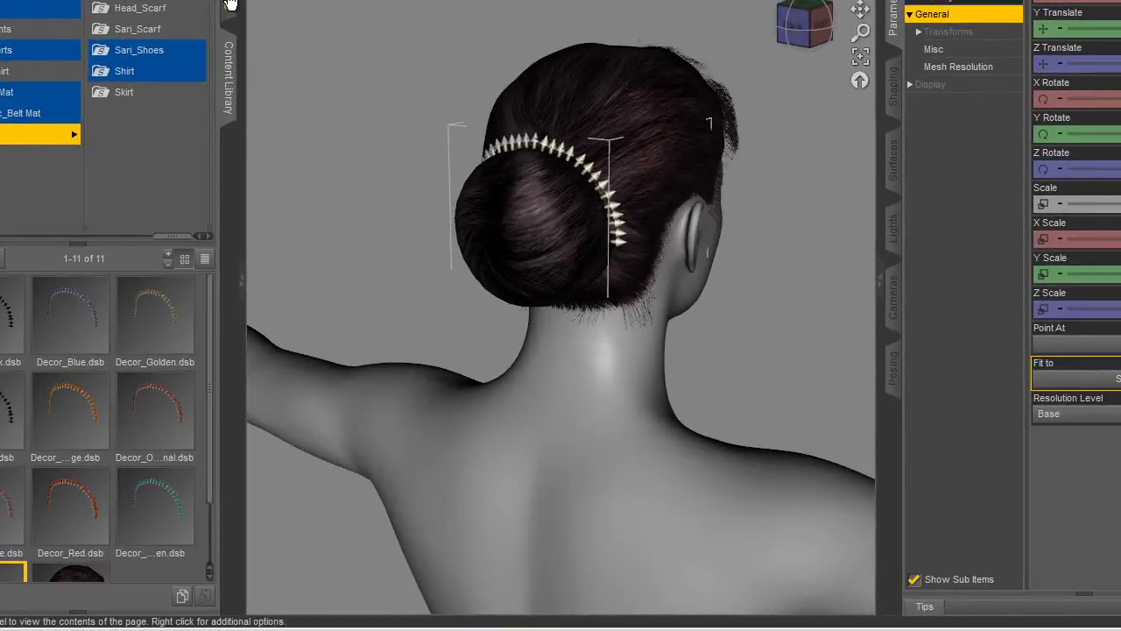
{"action": "left_click_drag", "start_coordinate": [173, 237], "coordinate": [68, 238]}
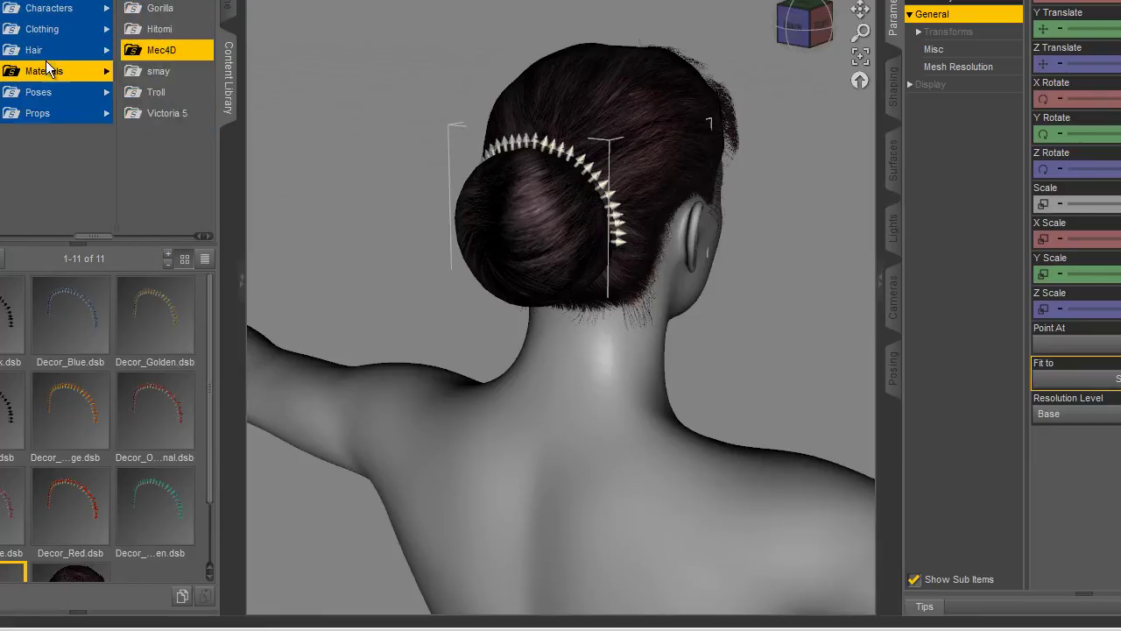
{"action": "left_click", "coordinate": [55, 29]}
{"action": "left_click", "coordinate": [152, 113]}
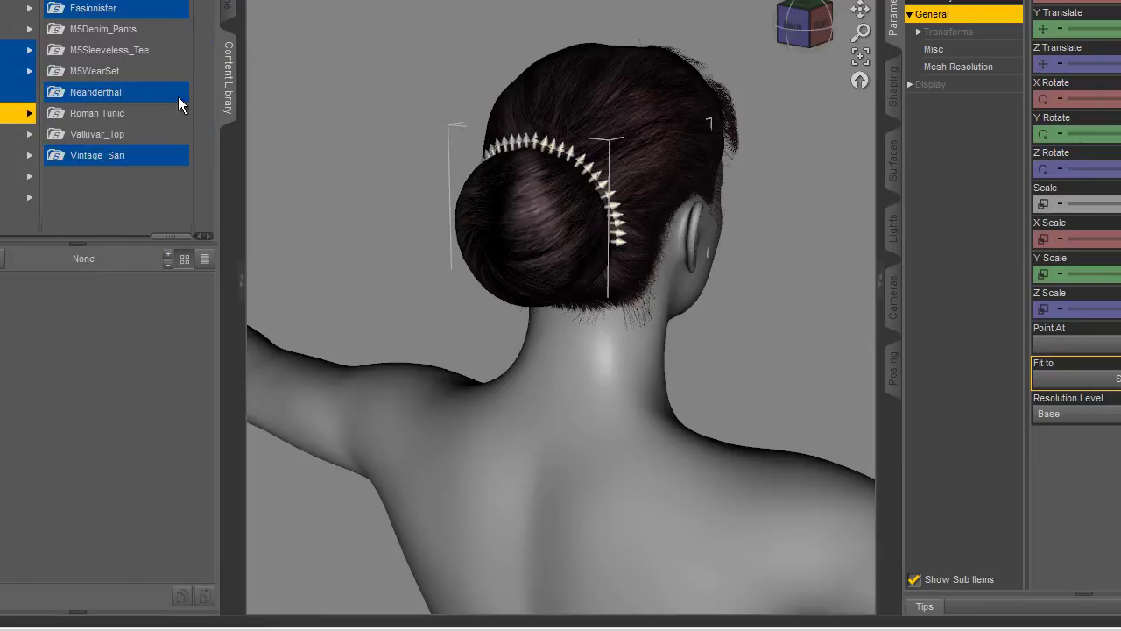
{"action": "left_click", "coordinate": [128, 160]}
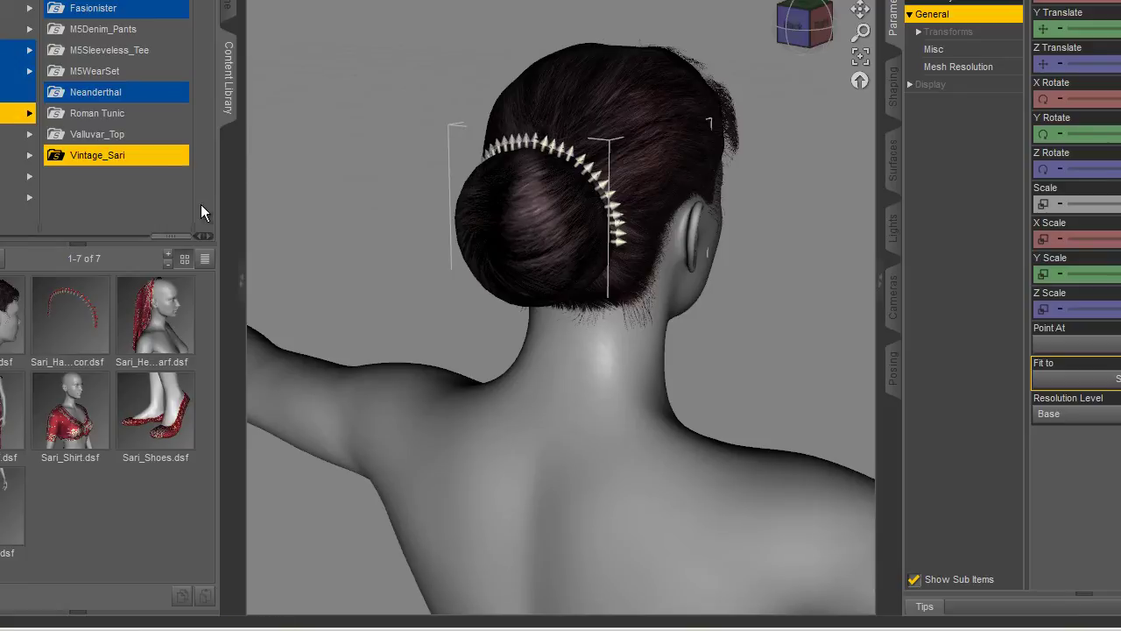
{"action": "double_click", "coordinate": [162, 302]}
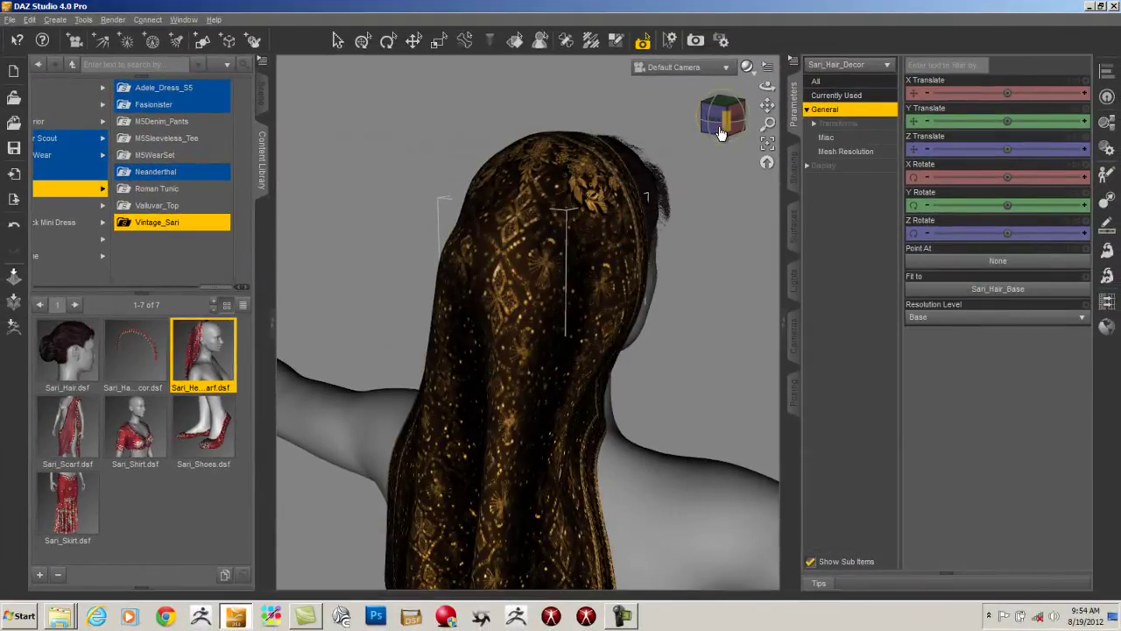
- Select Sari_Head_Scarf in the scene and fit it to Sari_Hair_Base
{"action": "left_click_drag", "start_coordinate": [770, 122], "coordinate": [792, 123]}
{"action": "left_click_drag", "start_coordinate": [713, 118], "coordinate": [433, 131]}
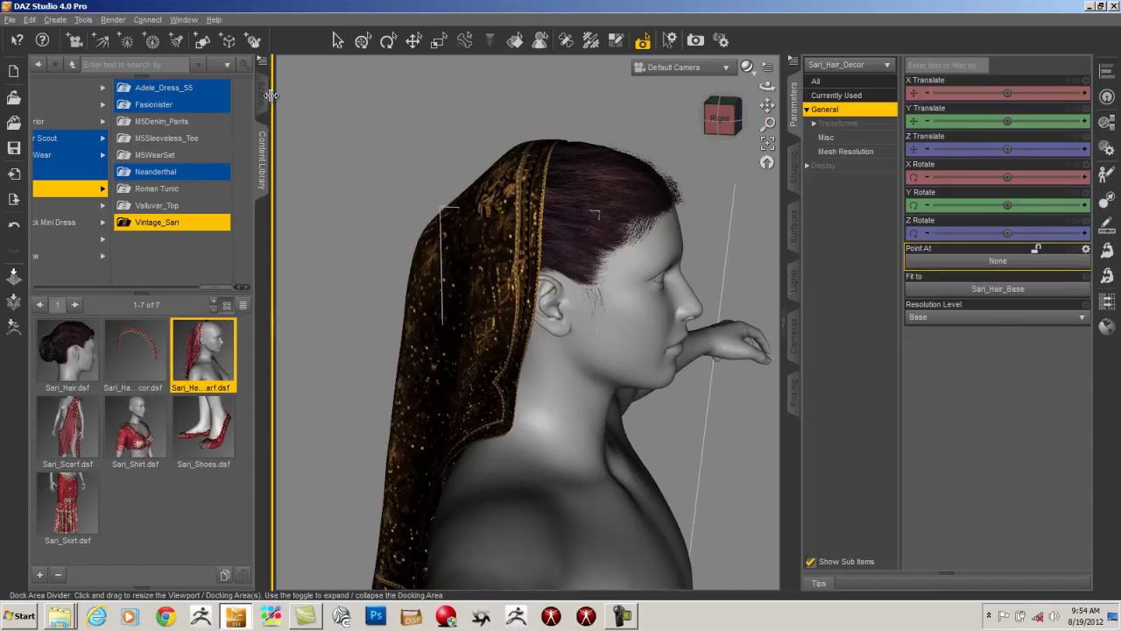
{"action": "left_click", "coordinate": [261, 92]}
{"action": "left_click", "coordinate": [169, 136]}
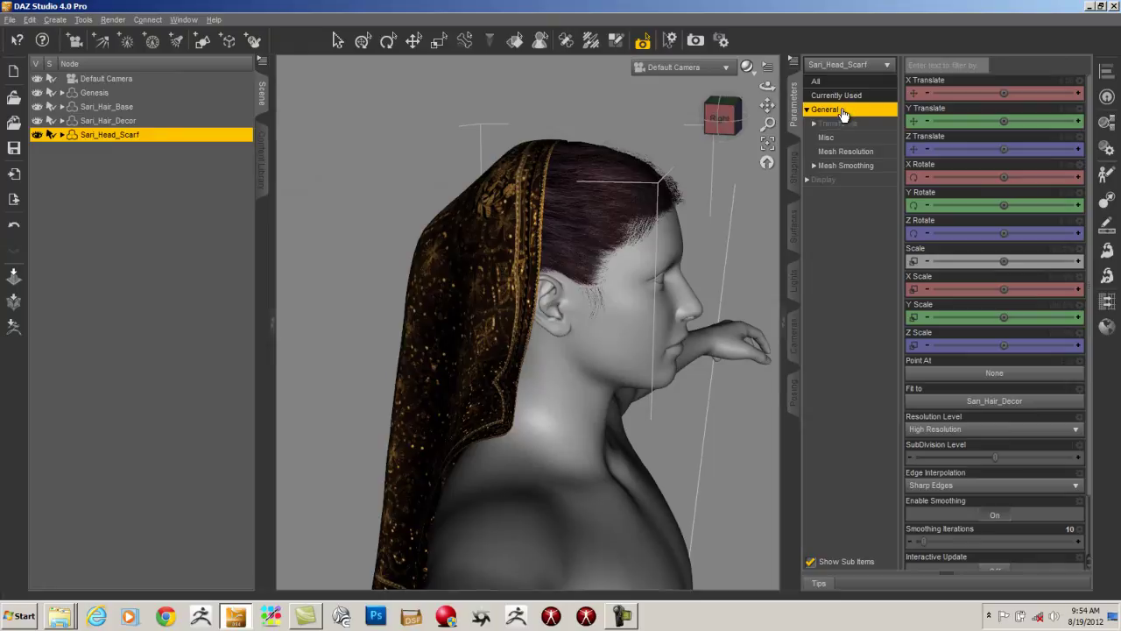
{"action": "left_click", "coordinate": [978, 403]}
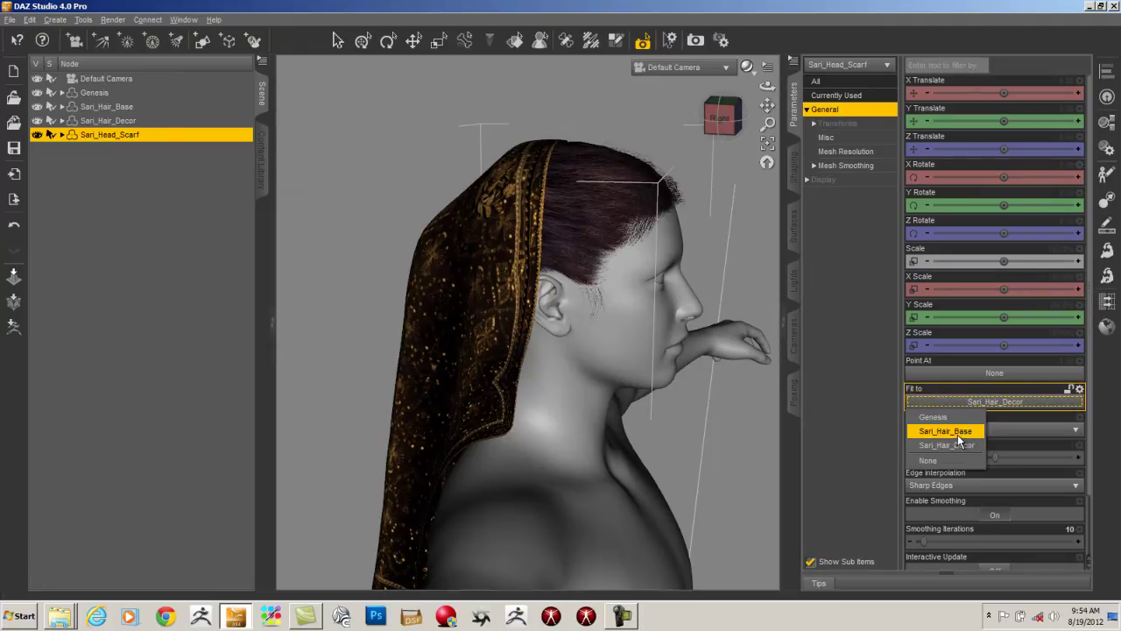
{"action": "left_click", "coordinate": [960, 430]}
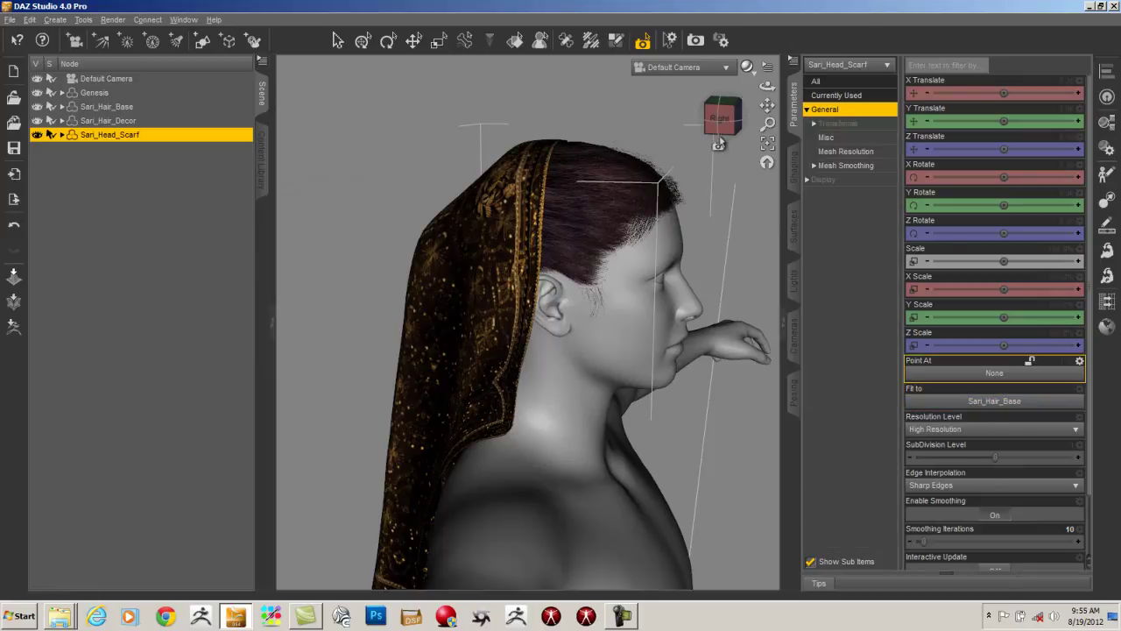
- Examine the head scarf's embroidery up close from above and behind with a spot render in an enlarged viewport
{"action": "left_click_drag", "start_coordinate": [718, 116], "coordinate": [666, 42]}
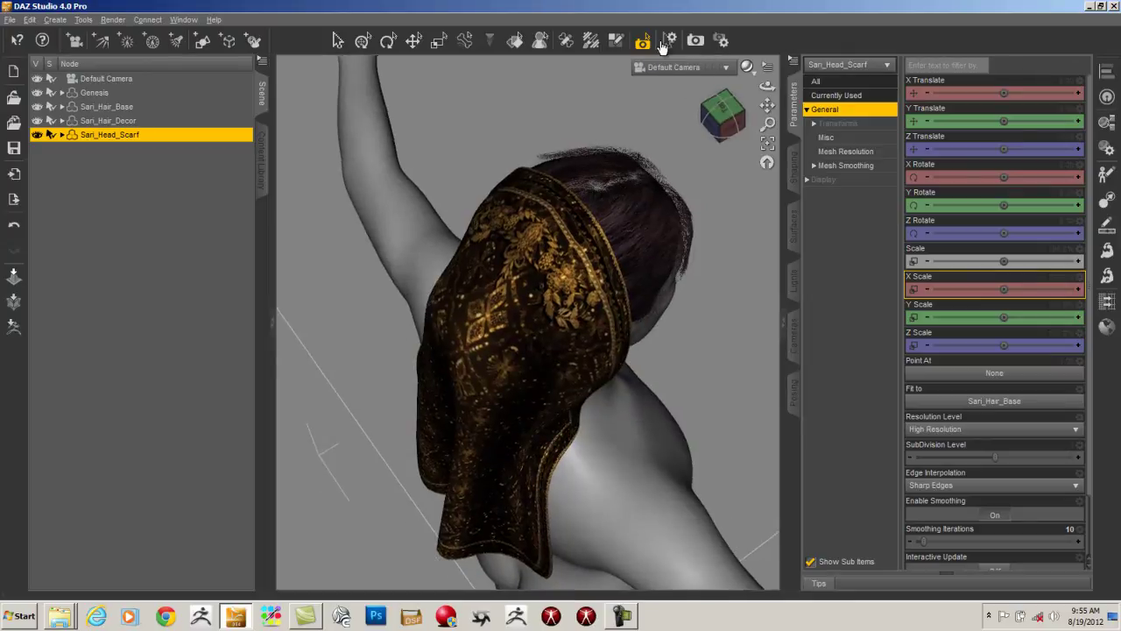
{"action": "key", "text": "ctrl+r"}
{"action": "left_click_drag", "start_coordinate": [769, 123], "coordinate": [800, 346]}
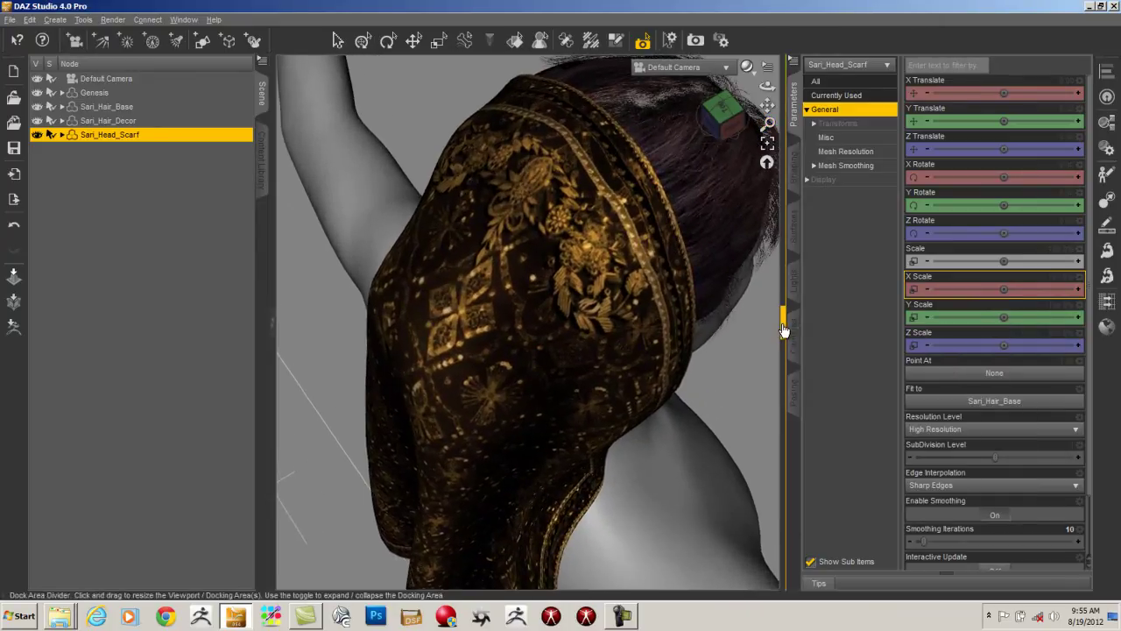
{"action": "left_click", "coordinate": [783, 325]}
{"action": "left_click_drag", "start_coordinate": [1057, 124], "coordinate": [1032, 191]}
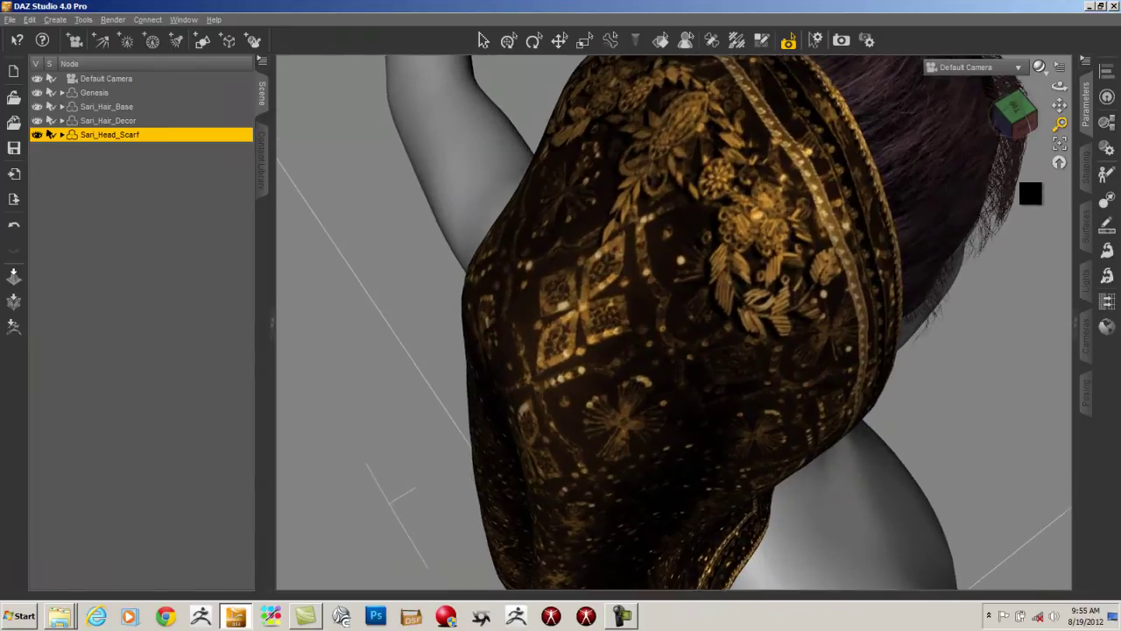
{"action": "left_click_drag", "start_coordinate": [1057, 105], "coordinate": [1025, 110]}
{"action": "left_click_drag", "start_coordinate": [441, 111], "coordinate": [907, 449]}
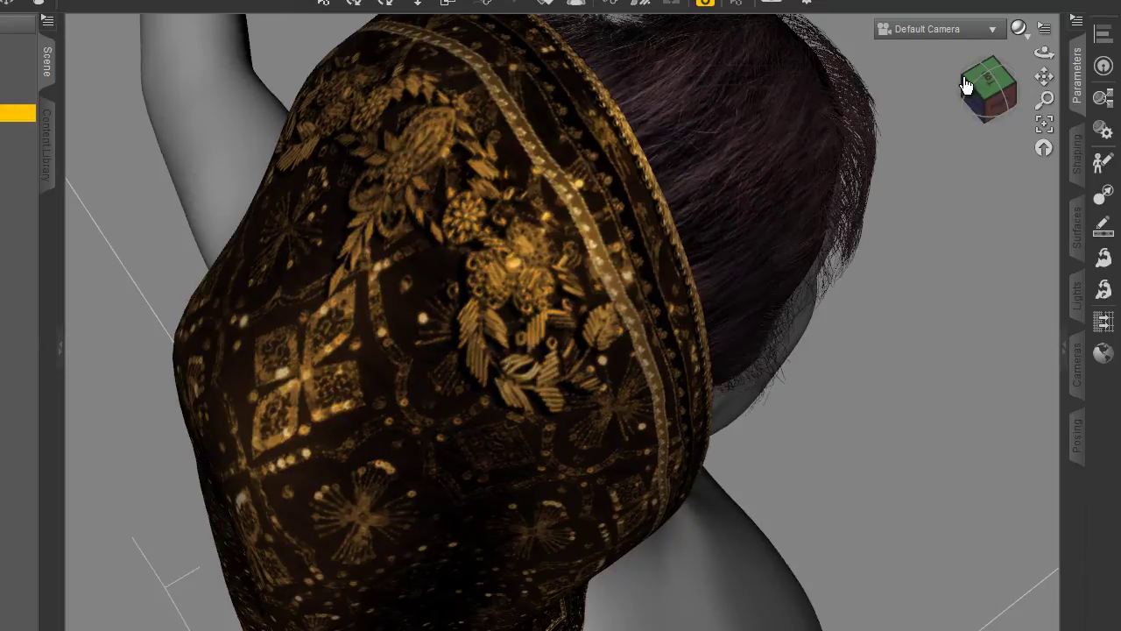
- Set the Specular Color of Sari_Head_Scarf's defaultMat surface to cyan (32, 237, 255) and spot render the scarf
{"action": "left_click", "coordinate": [1075, 229]}
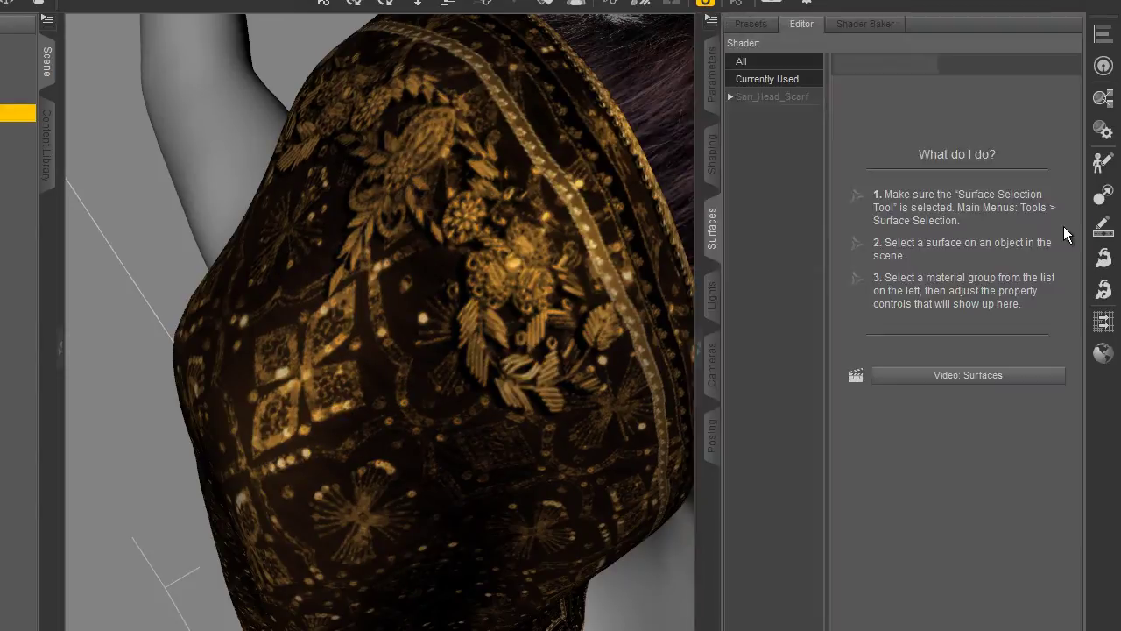
{"action": "left_click", "coordinate": [730, 96]}
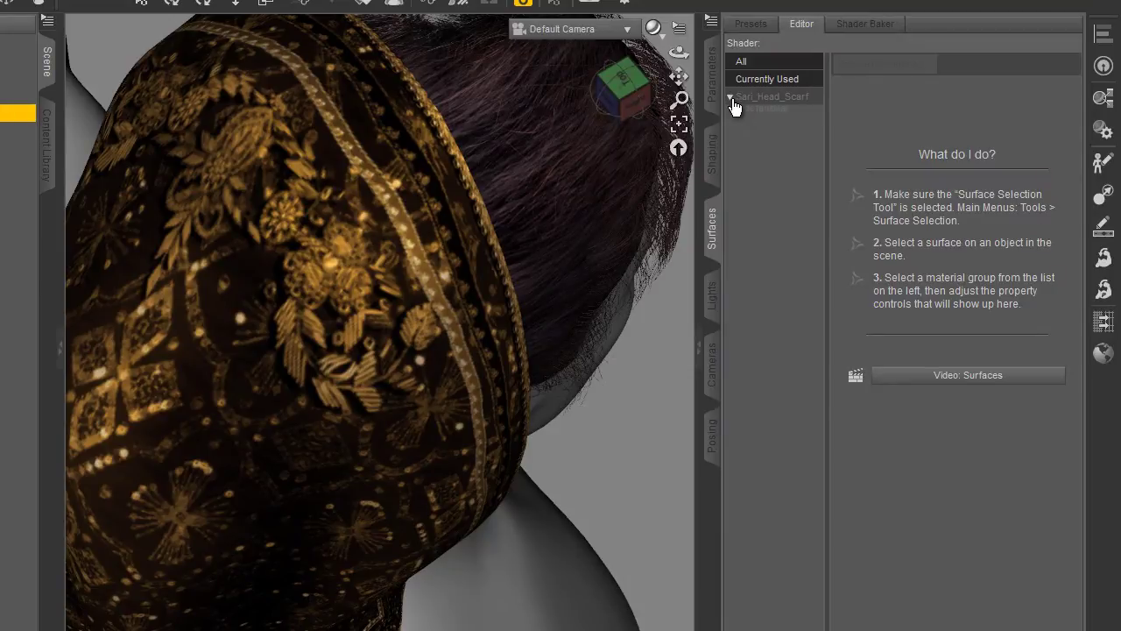
{"action": "left_click", "coordinate": [739, 114]}
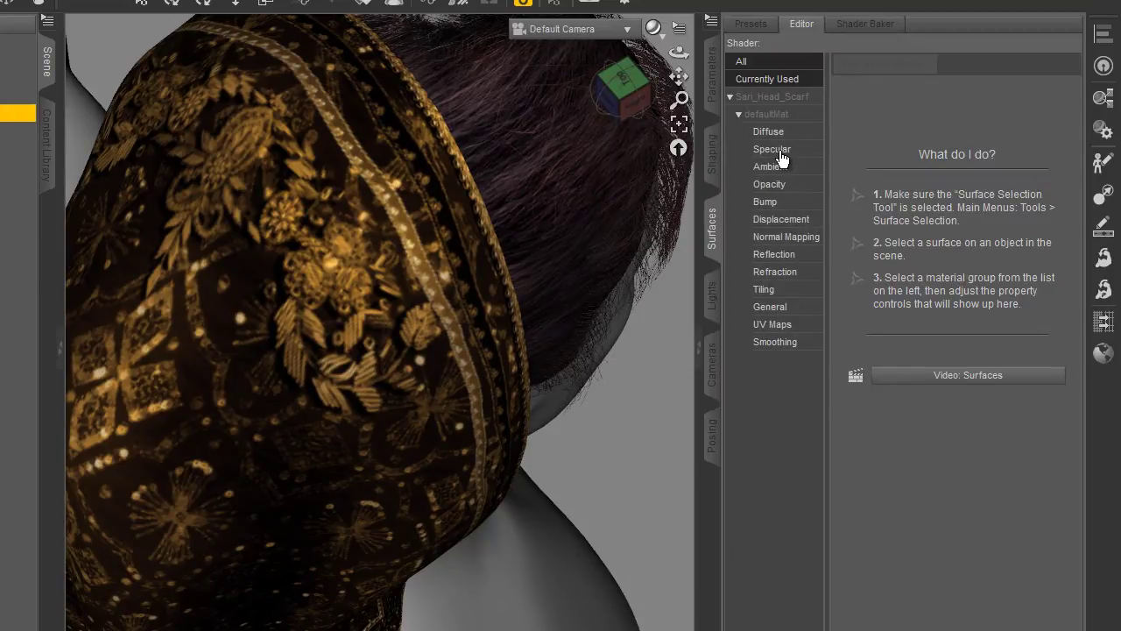
{"action": "left_click", "coordinate": [782, 152]}
{"action": "left_click", "coordinate": [886, 134]}
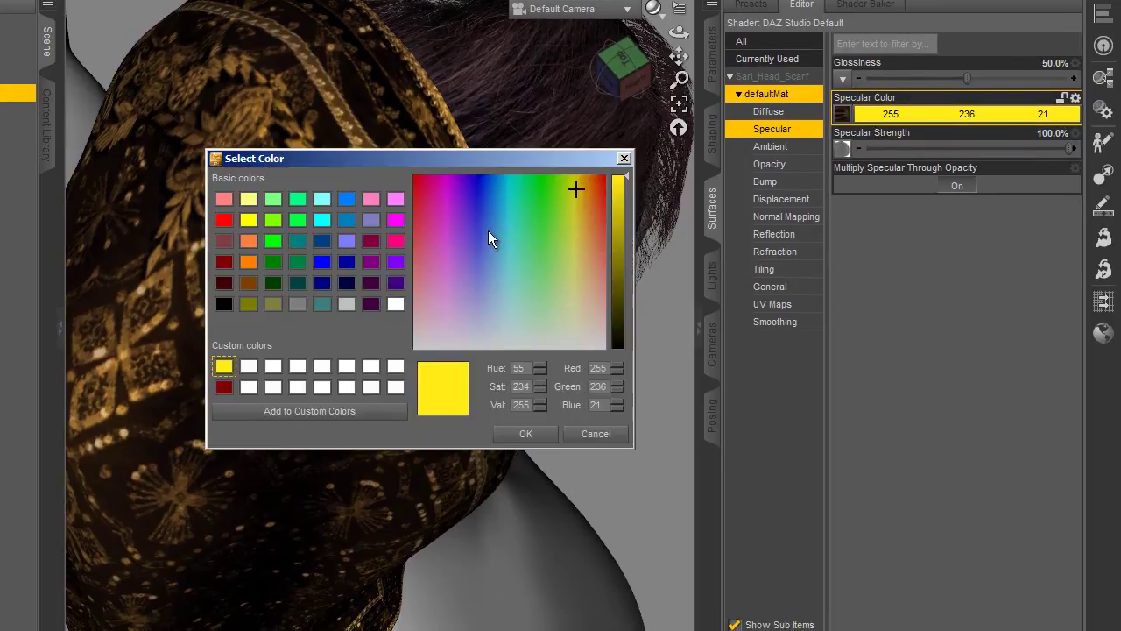
{"action": "left_click", "coordinate": [507, 196]}
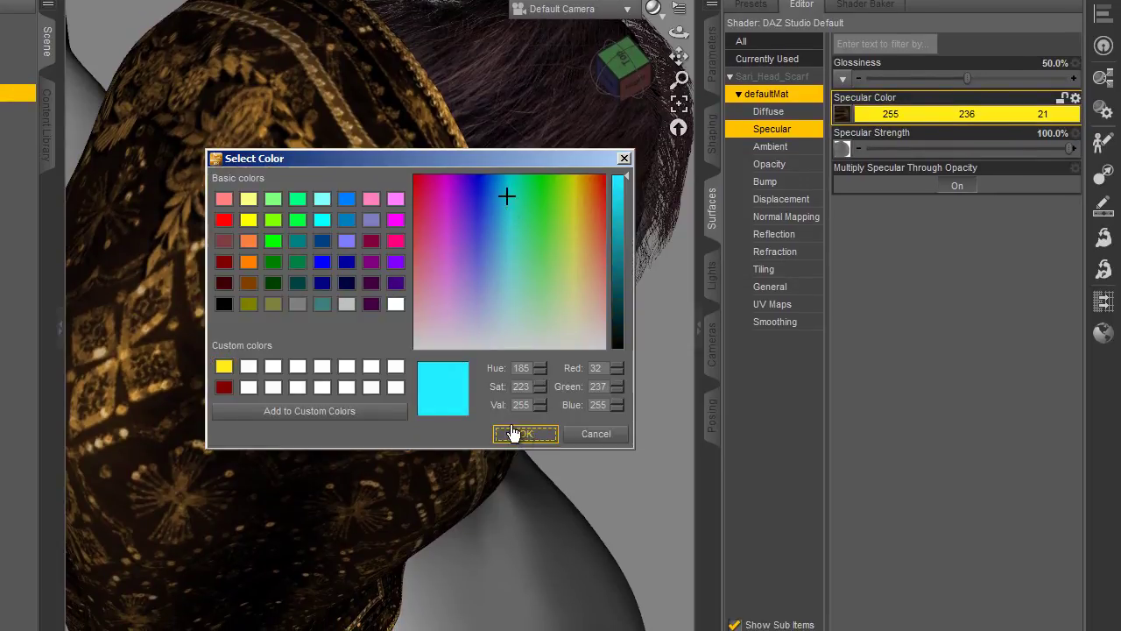
{"action": "left_click", "coordinate": [523, 433]}
{"action": "left_click_drag", "start_coordinate": [202, 53], "coordinate": [586, 403]}
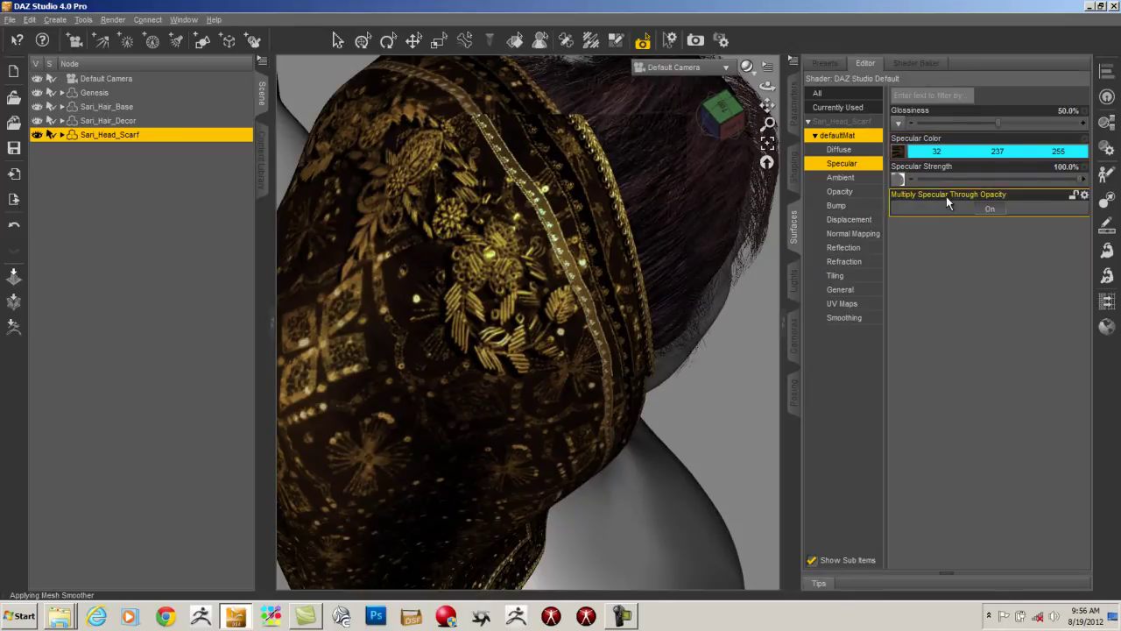
- Set the Specular Color of Sari_Head_Scarf's defaultMat surface to red (255, 21, 24) and spot render the embroidery
{"action": "left_click", "coordinate": [917, 154]}
{"action": "left_click_drag", "start_coordinate": [585, 226], "coordinate": [553, 214]}
{"action": "left_click", "coordinate": [643, 408]}
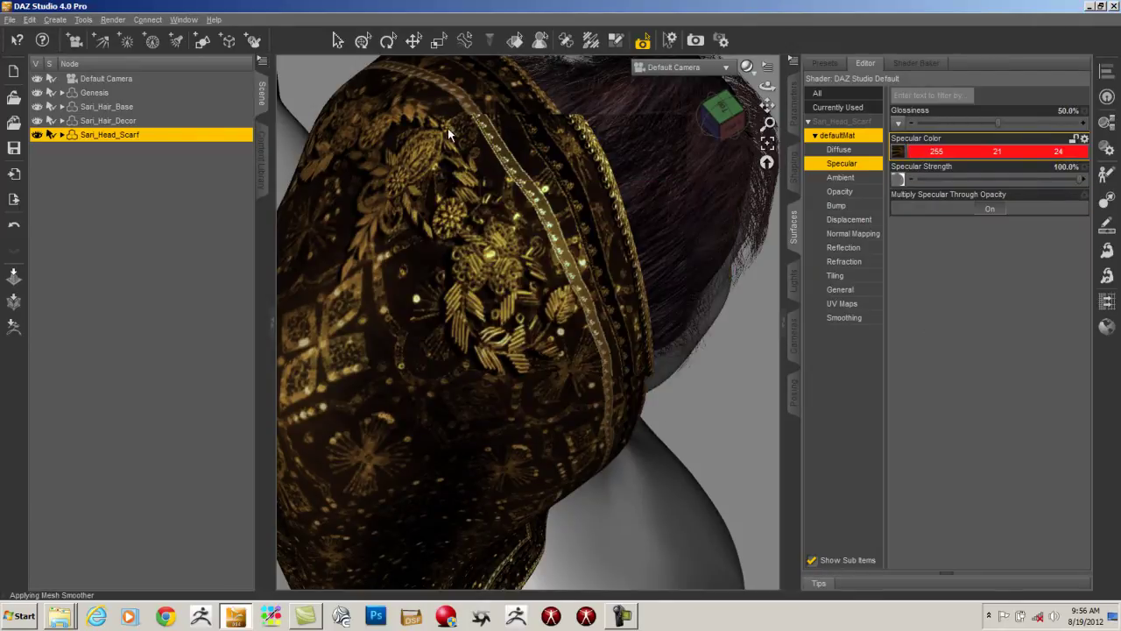
{"action": "left_click_drag", "start_coordinate": [409, 114], "coordinate": [641, 354]}
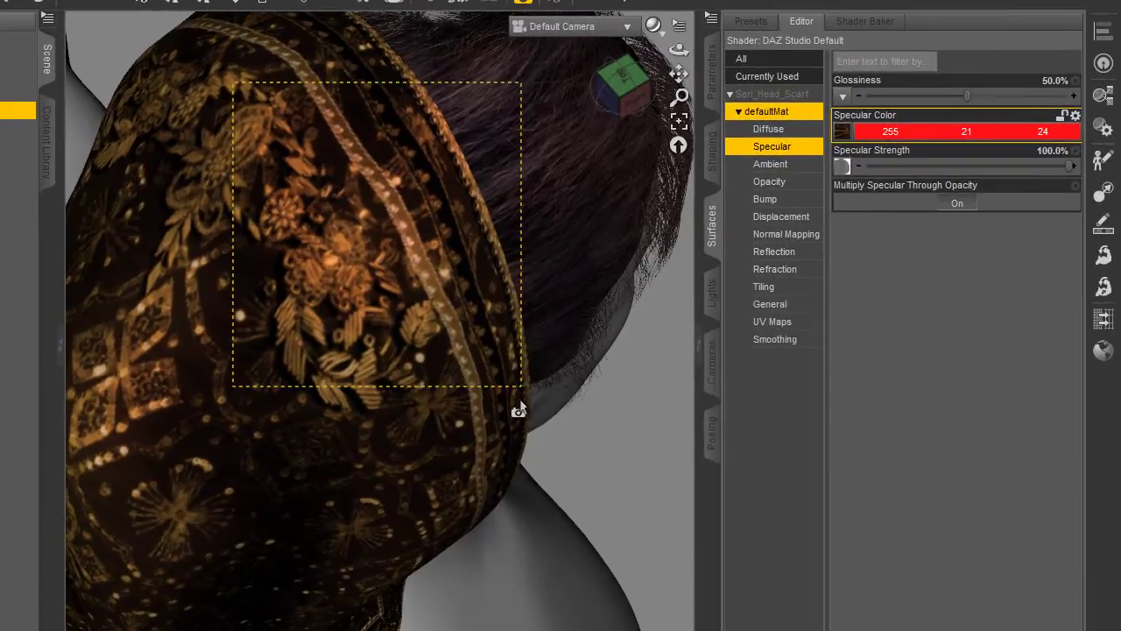
{"action": "left_click_drag", "start_coordinate": [521, 385], "coordinate": [549, 386]}
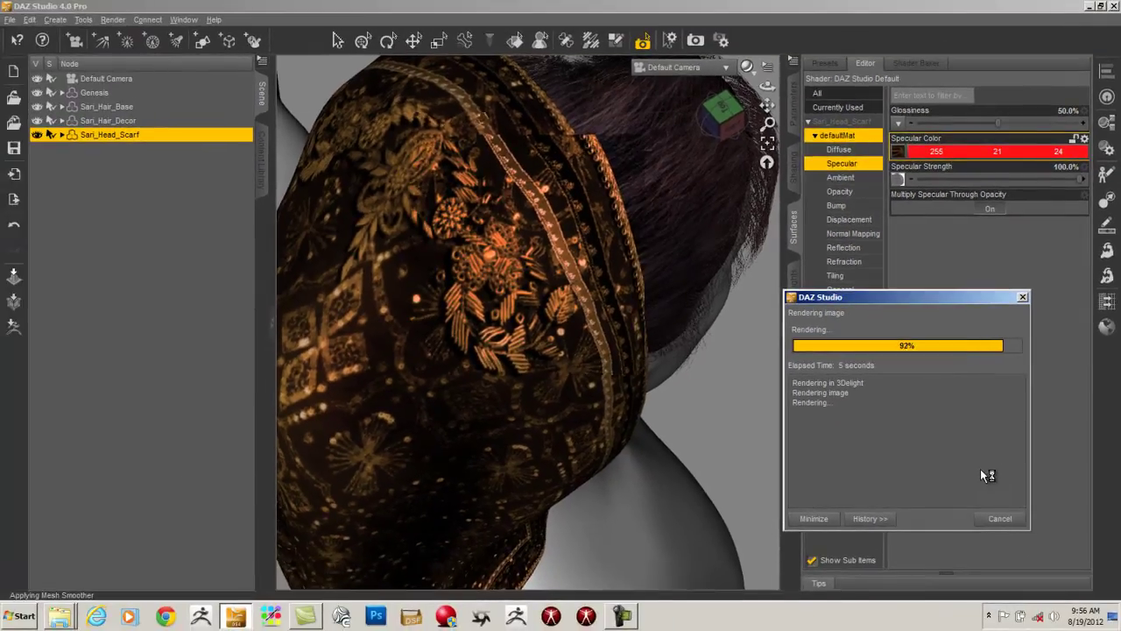
- Set the Specular Color of Sari_Head_Scarf's defaultMat surface to the saved custom yellow (255, 236, 21)
{"action": "left_click", "coordinate": [926, 156]}
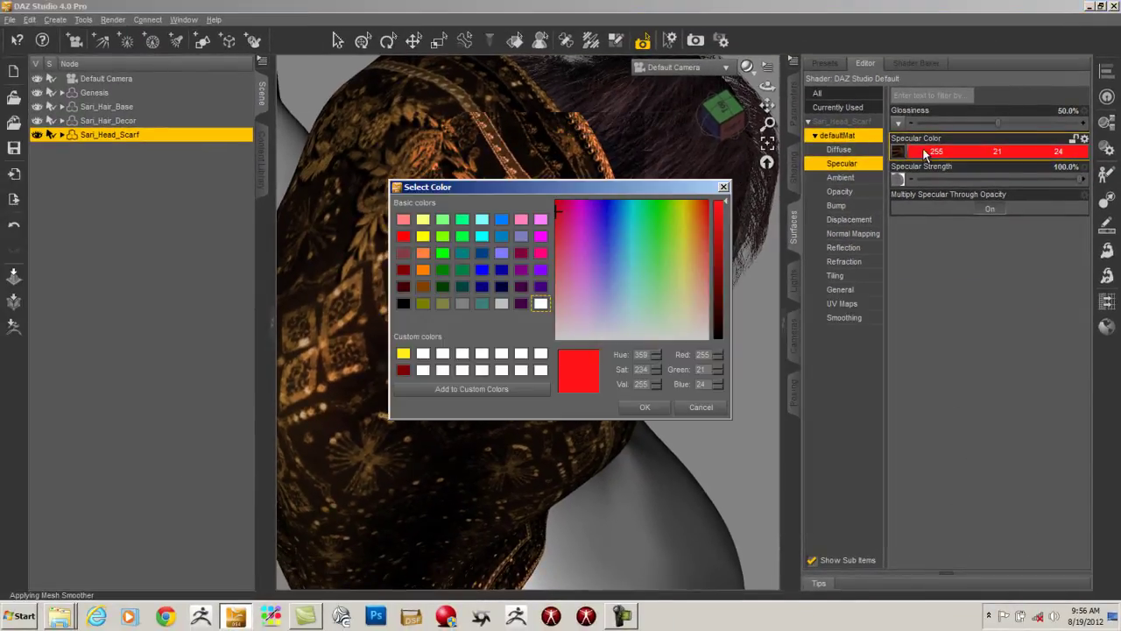
{"action": "left_click", "coordinate": [687, 203]}
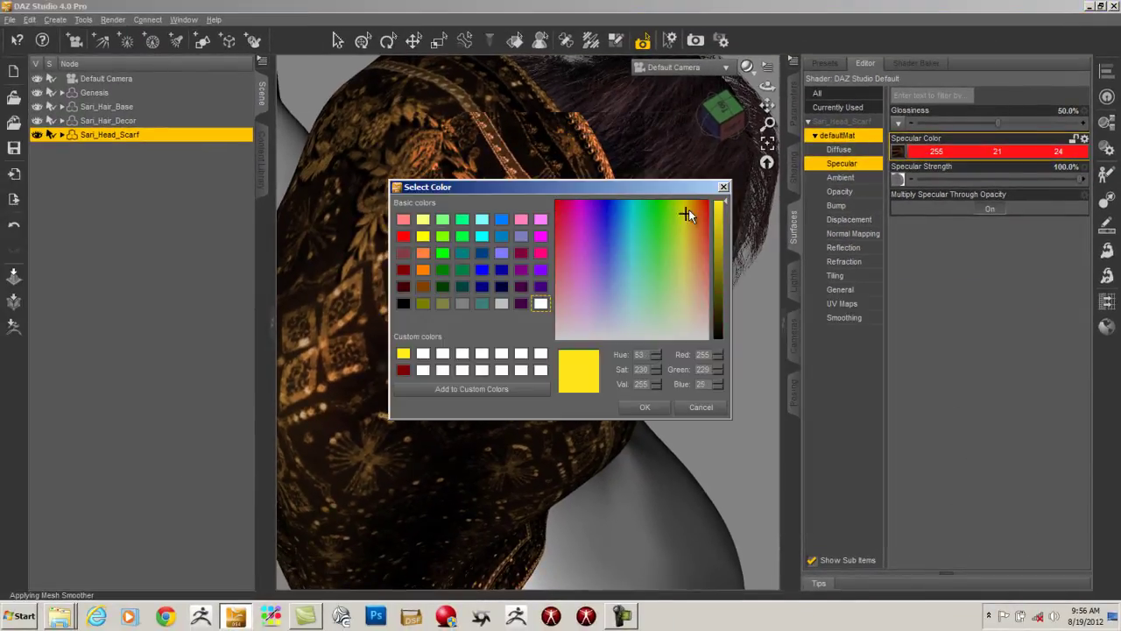
{"action": "left_click", "coordinate": [402, 353]}
{"action": "left_click", "coordinate": [642, 408]}
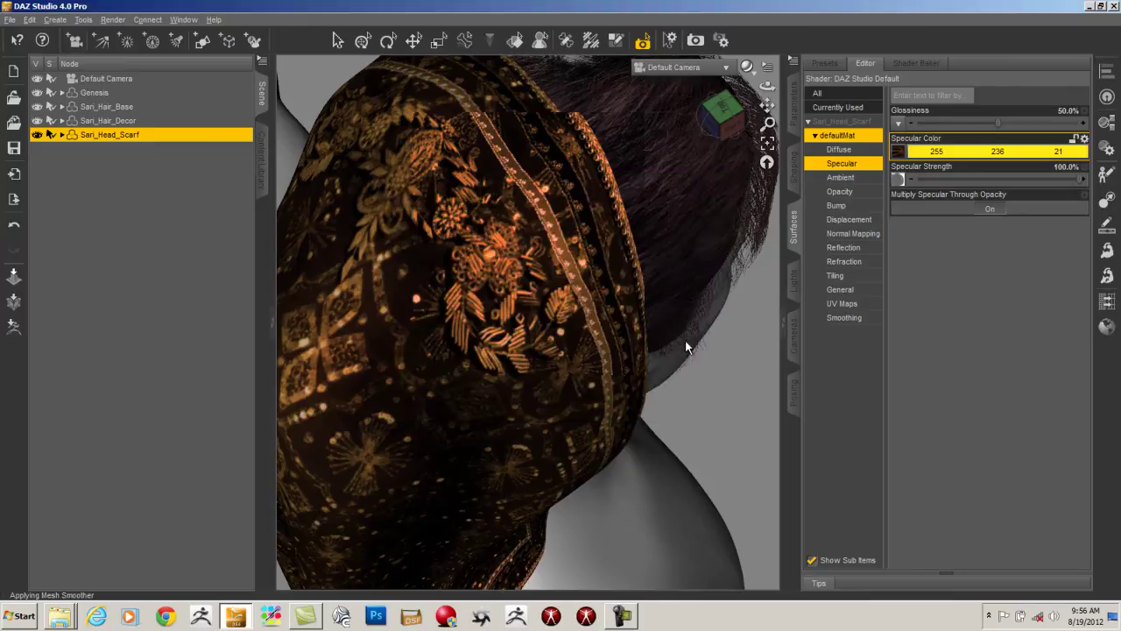
- Select the Genesis figure's Neck, set its Bend to 28.57, and check the scarf from the front and side
{"action": "left_click_drag", "start_coordinate": [767, 122], "coordinate": [901, 7]}
{"action": "left_click_drag", "start_coordinate": [727, 114], "coordinate": [345, 37]}
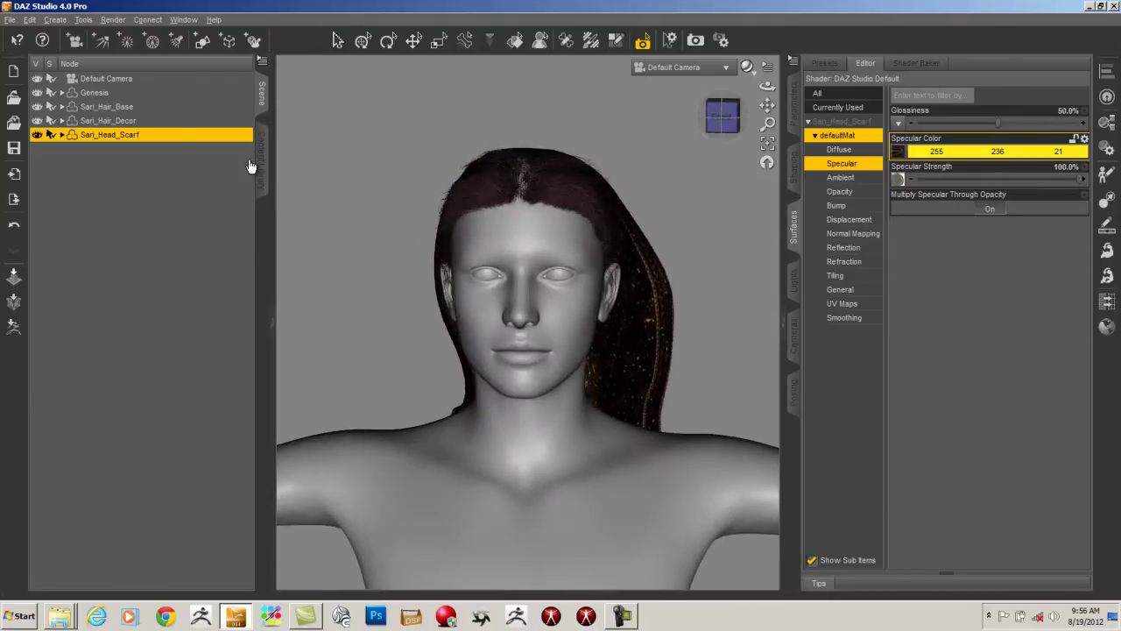
{"action": "left_click", "coordinate": [414, 40]}
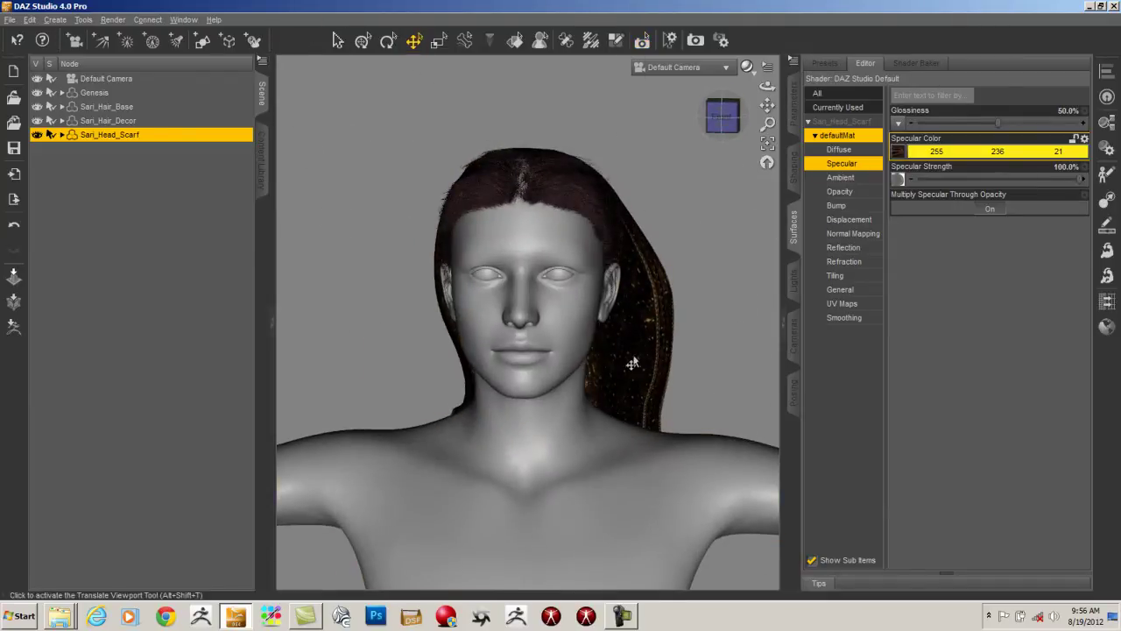
{"action": "left_click", "coordinate": [556, 407]}
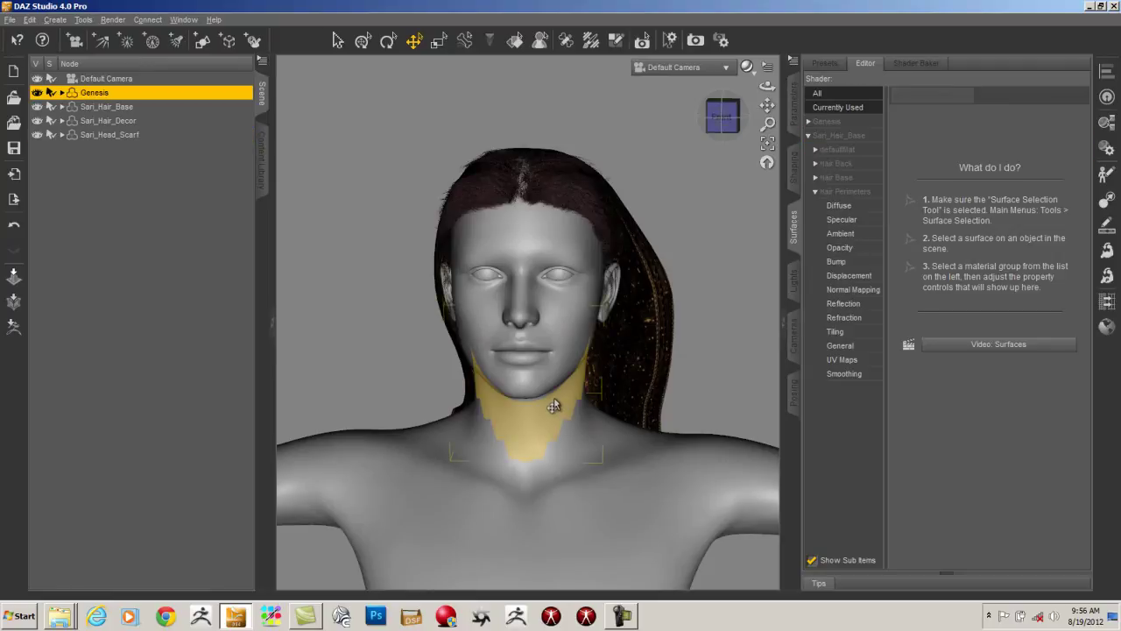
{"action": "left_click", "coordinate": [792, 105]}
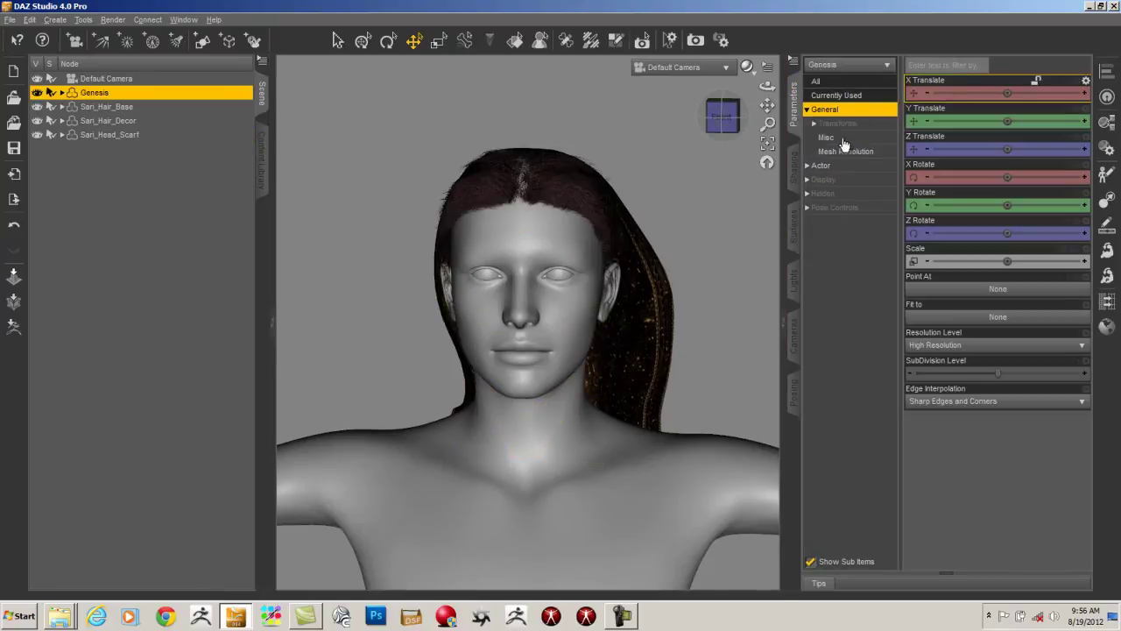
{"action": "left_click", "coordinate": [567, 407]}
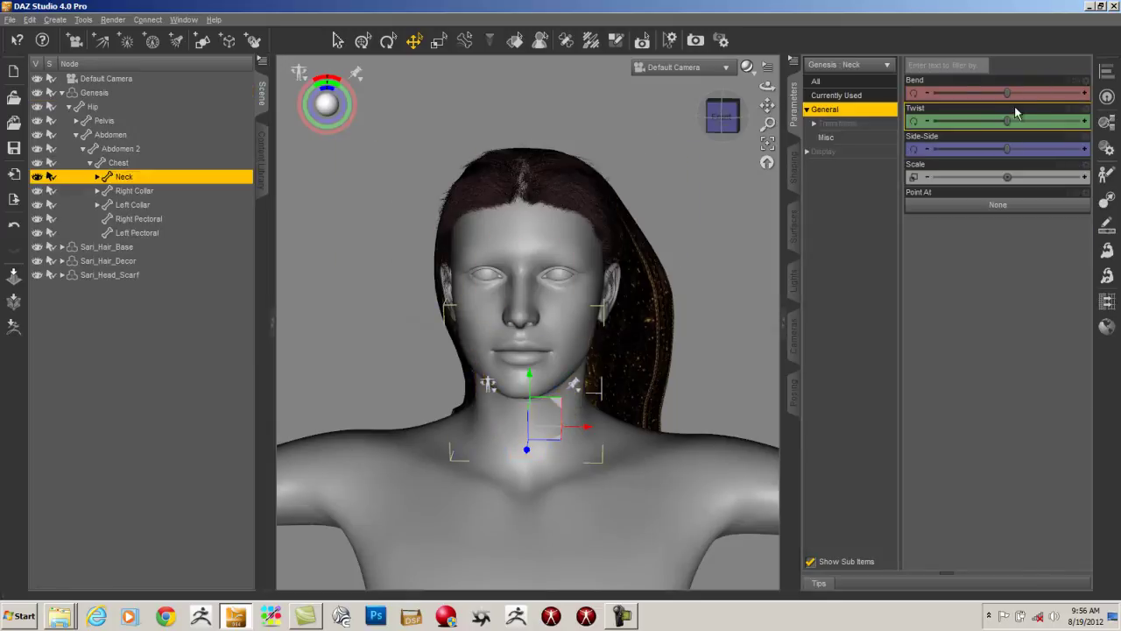
{"action": "left_click_drag", "start_coordinate": [1008, 91], "coordinate": [1076, 92]}
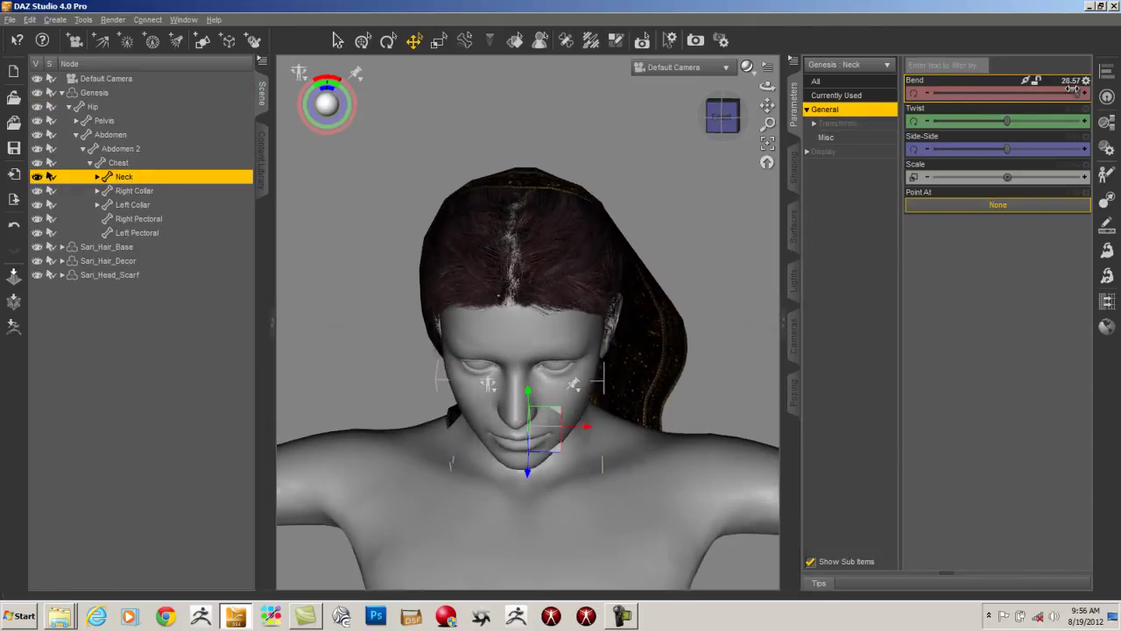
{"action": "left_click_drag", "start_coordinate": [724, 116], "coordinate": [825, 55]}
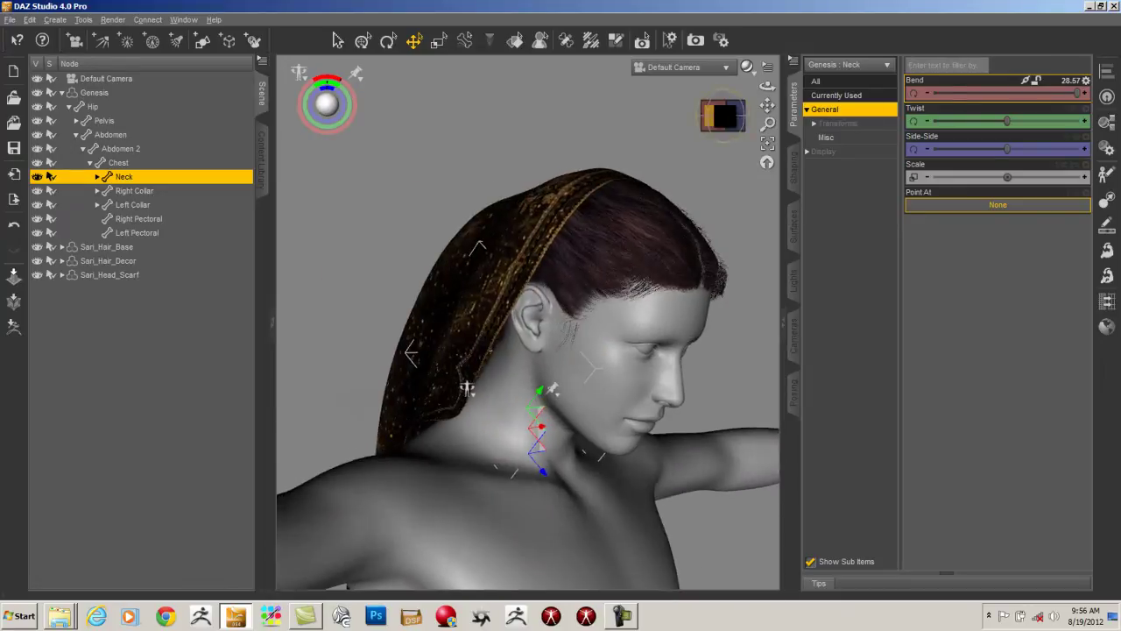
{"action": "left_click", "coordinate": [721, 120]}
- Set the neck's Bend to -30 and check how the scarf drapes from the side and from behind
{"action": "left_click_drag", "start_coordinate": [1075, 92], "coordinate": [930, 66]}
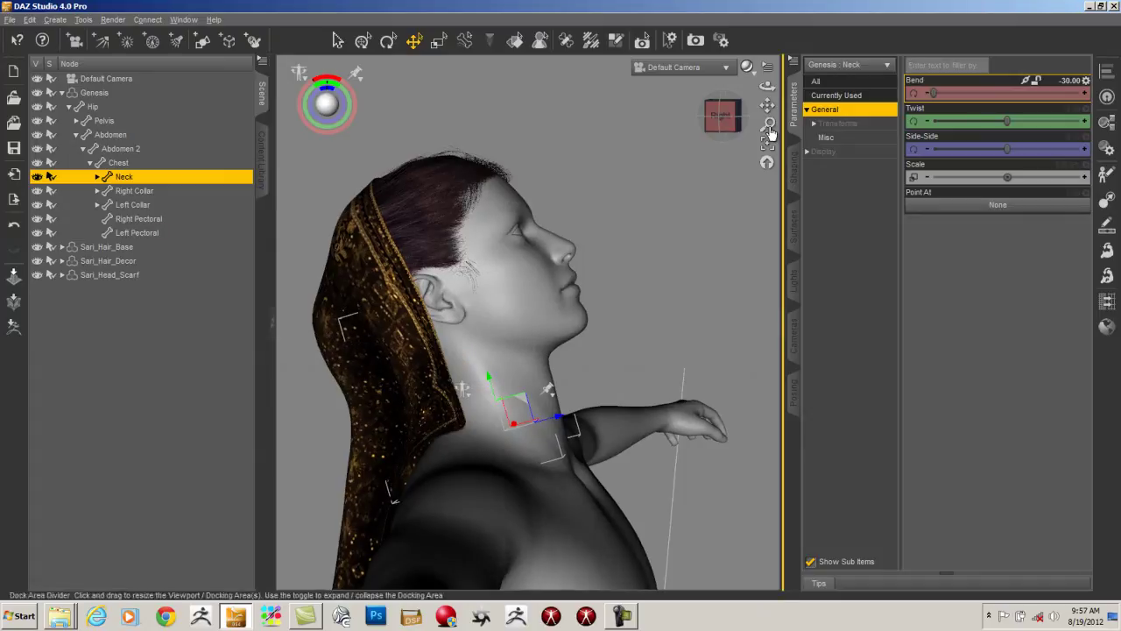
{"action": "left_click", "coordinate": [728, 126]}
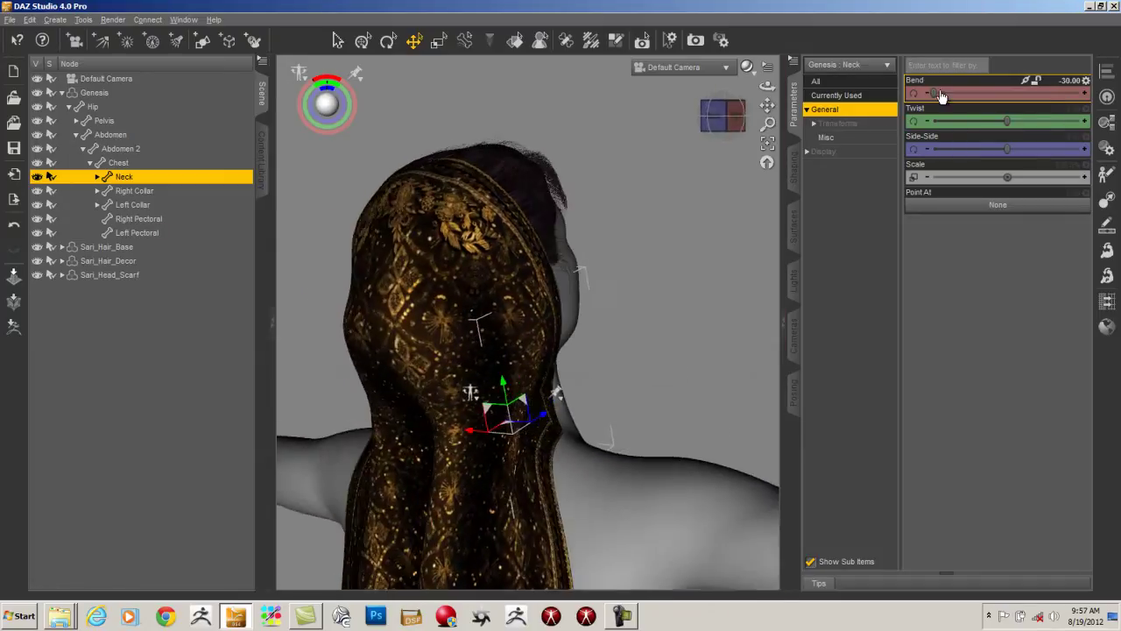
{"action": "left_click", "coordinate": [732, 124]}
{"action": "left_click_drag", "start_coordinate": [769, 129], "coordinate": [788, 55]}
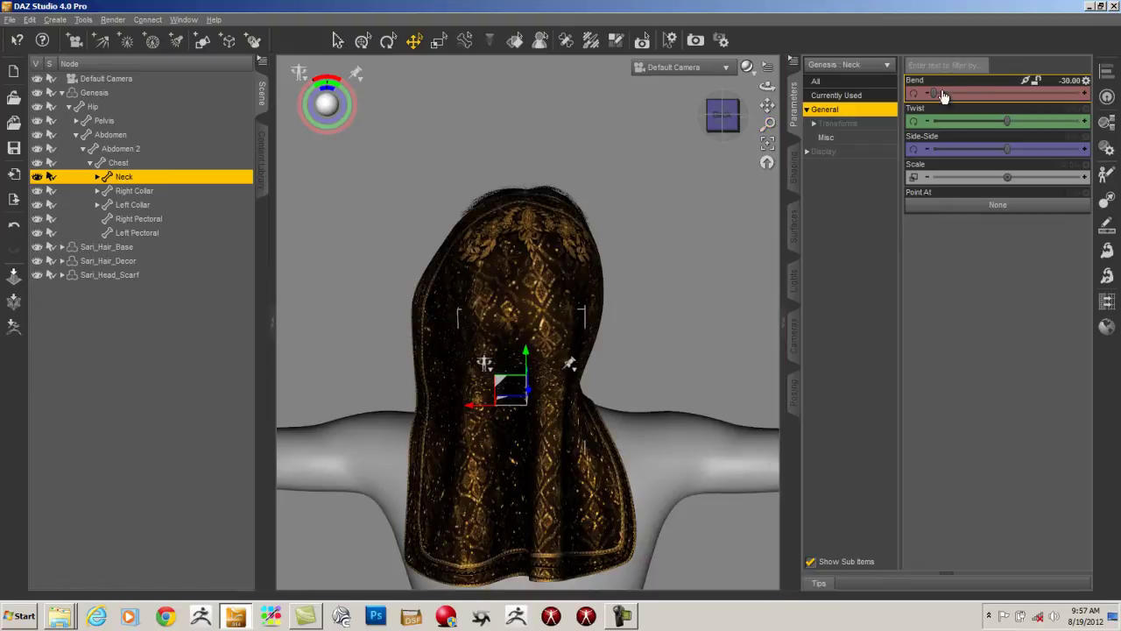
- Set the neck's Bend to 9.14 and its Twist to -35, and inspect the scarf's folds from several angles
{"action": "mouse_move", "coordinate": [943, 95]}
{"action": "left_mouse_down"}
{"action": "mouse_move", "coordinate": [1044, 100]}
{"action": "mouse_move", "coordinate": [928, 106]}
{"action": "left_mouse_up"}
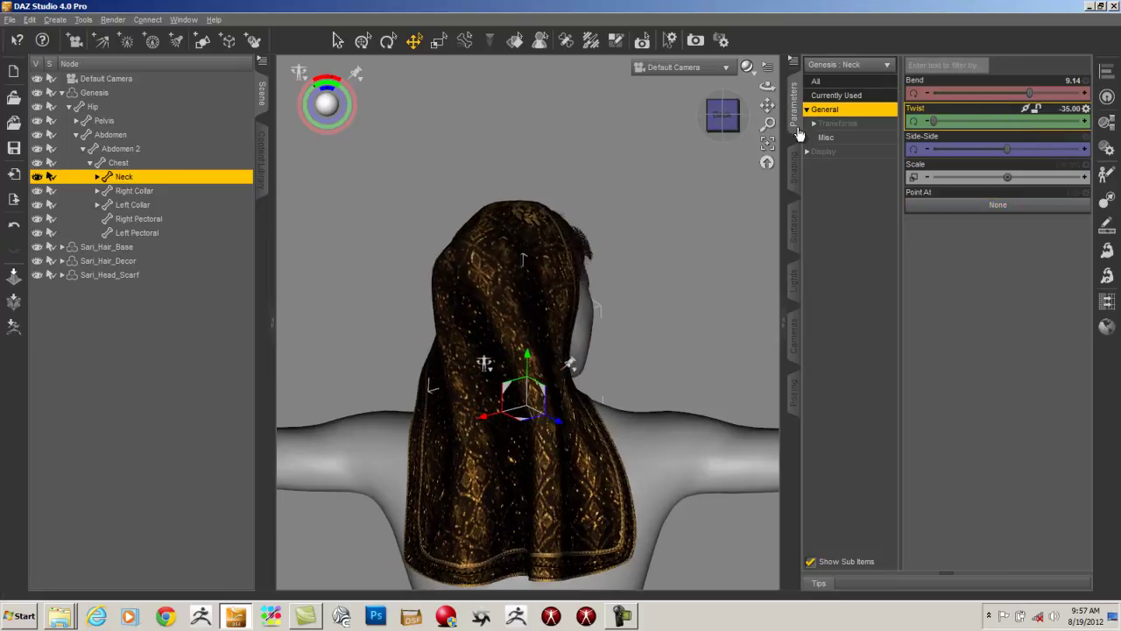
{"action": "left_click_drag", "start_coordinate": [722, 113], "coordinate": [210, 219]}
{"action": "left_click_drag", "start_coordinate": [723, 119], "coordinate": [245, 39]}
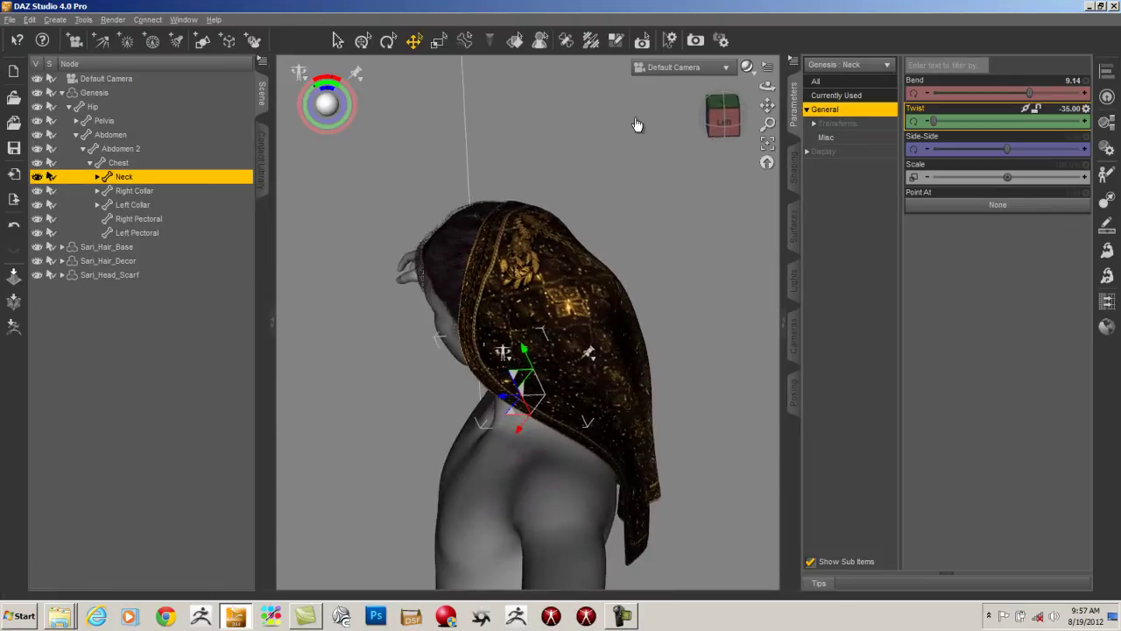
{"action": "left_click_drag", "start_coordinate": [723, 119], "coordinate": [607, 55]}
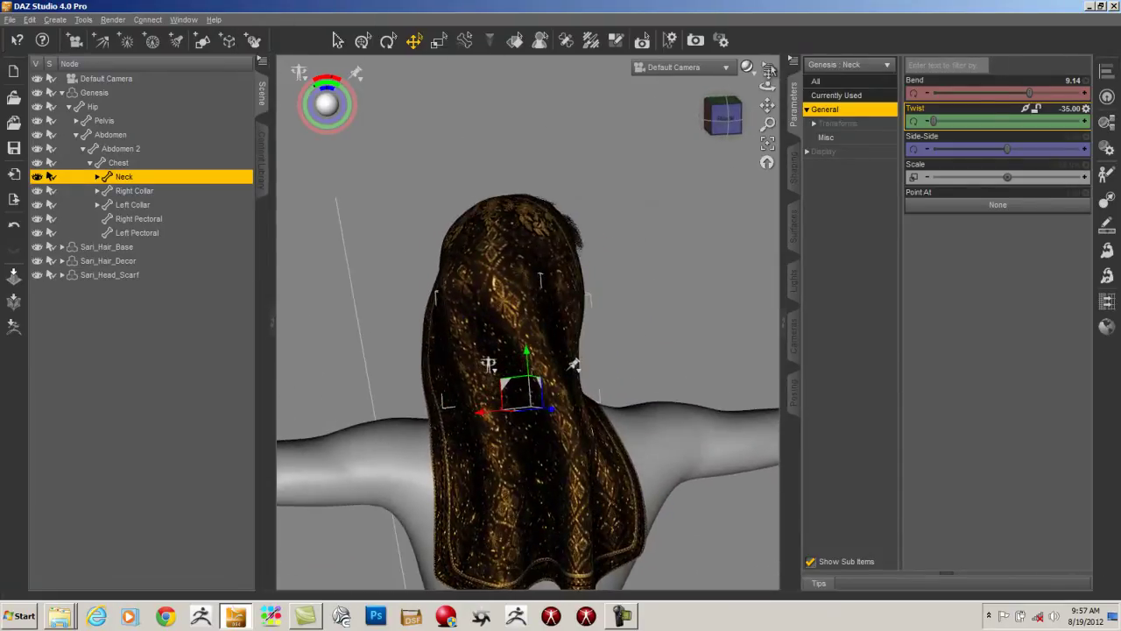
{"action": "left_click_drag", "start_coordinate": [768, 105], "coordinate": [746, 304]}
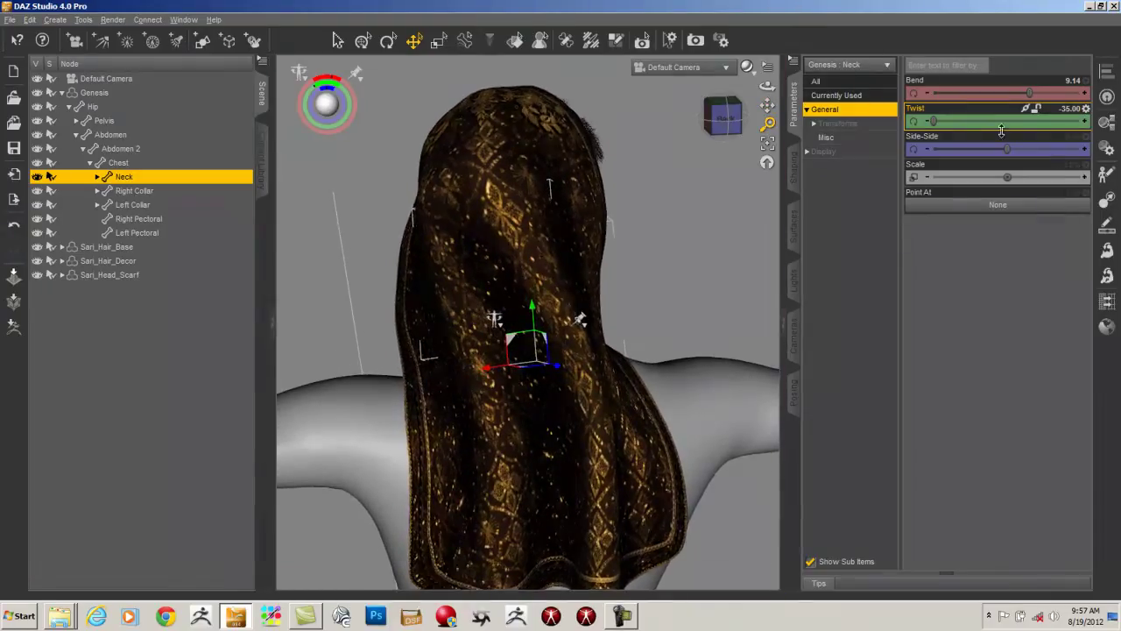
- Test the neck's Twist at 35 and -35, and return it to about -0.33
{"action": "left_click_drag", "start_coordinate": [937, 121], "coordinate": [1087, 134]}
{"action": "left_click_drag", "start_coordinate": [722, 126], "coordinate": [421, 185]}
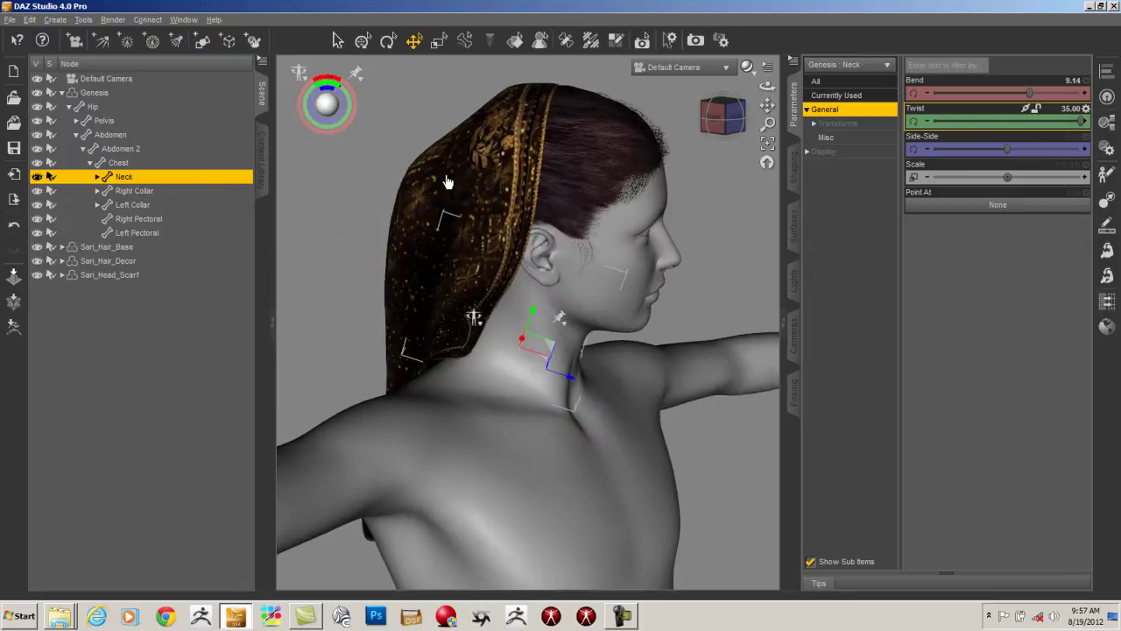
{"action": "left_click_drag", "start_coordinate": [1079, 118], "coordinate": [898, 114]}
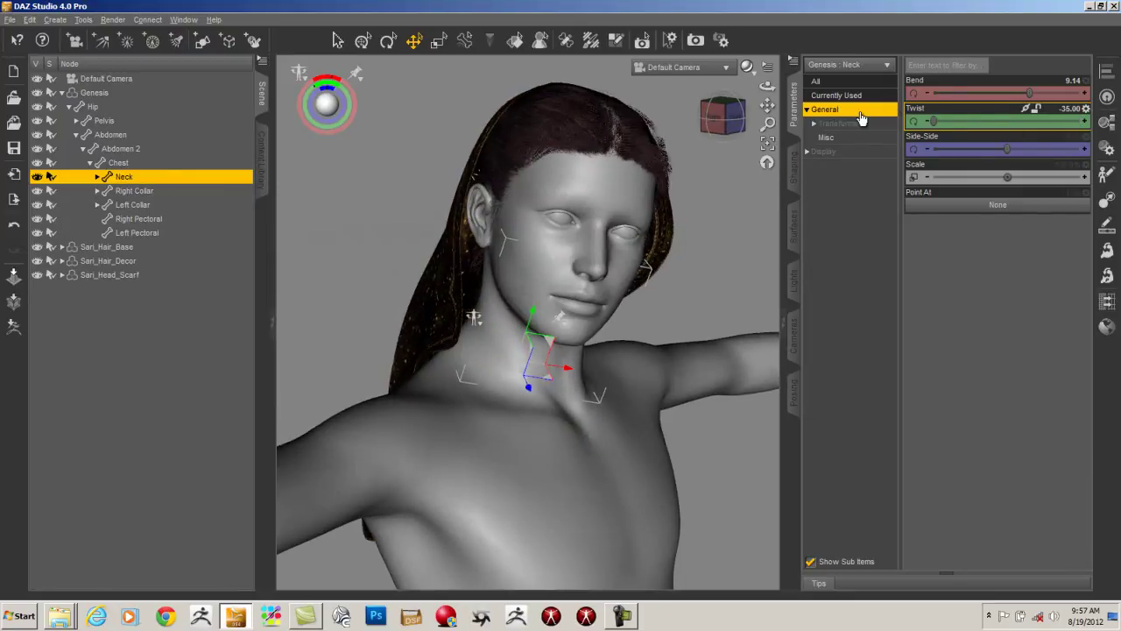
{"action": "left_click_drag", "start_coordinate": [958, 121], "coordinate": [1007, 121]}
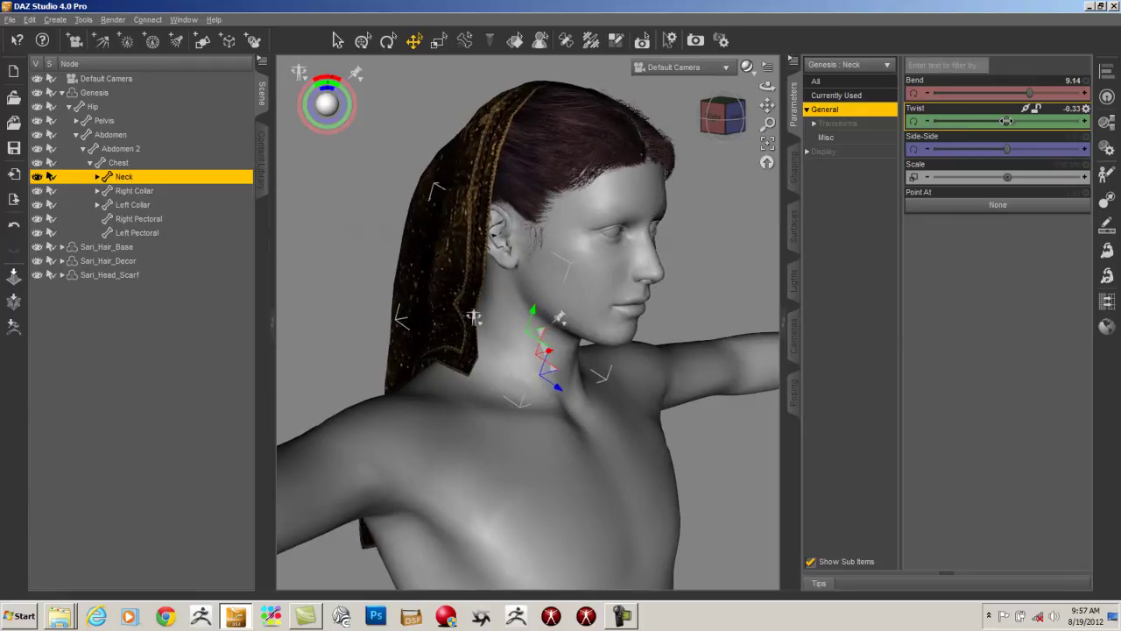
- Select Sari_Head_Scarf and set its mesh resolution SubDivision Level to 0
{"action": "left_click", "coordinate": [793, 226]}
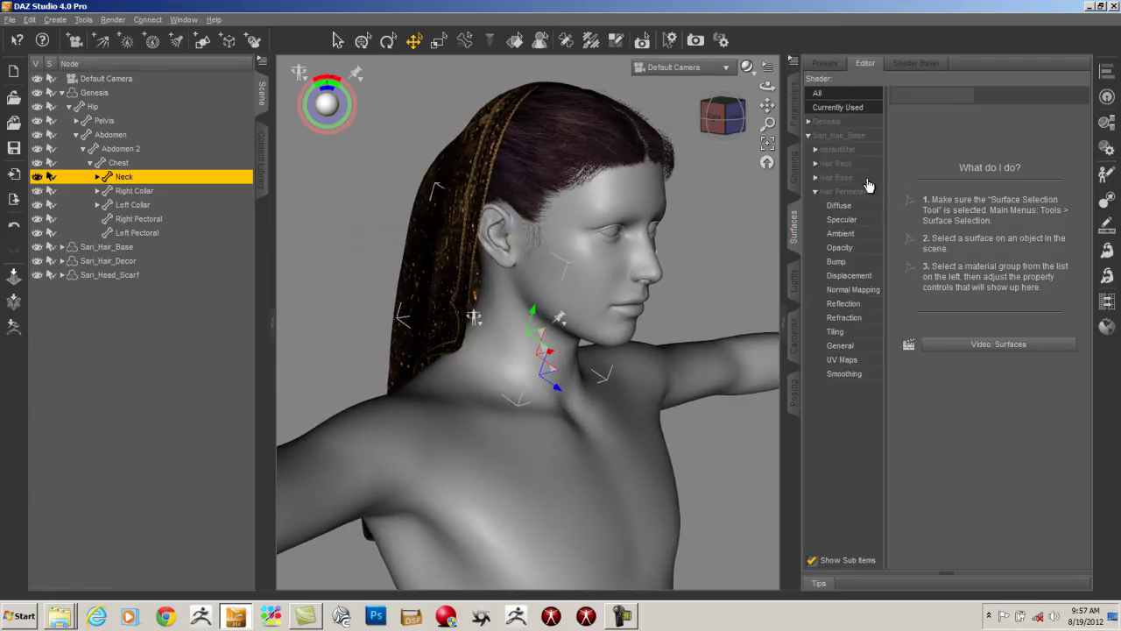
{"action": "left_click", "coordinate": [125, 275]}
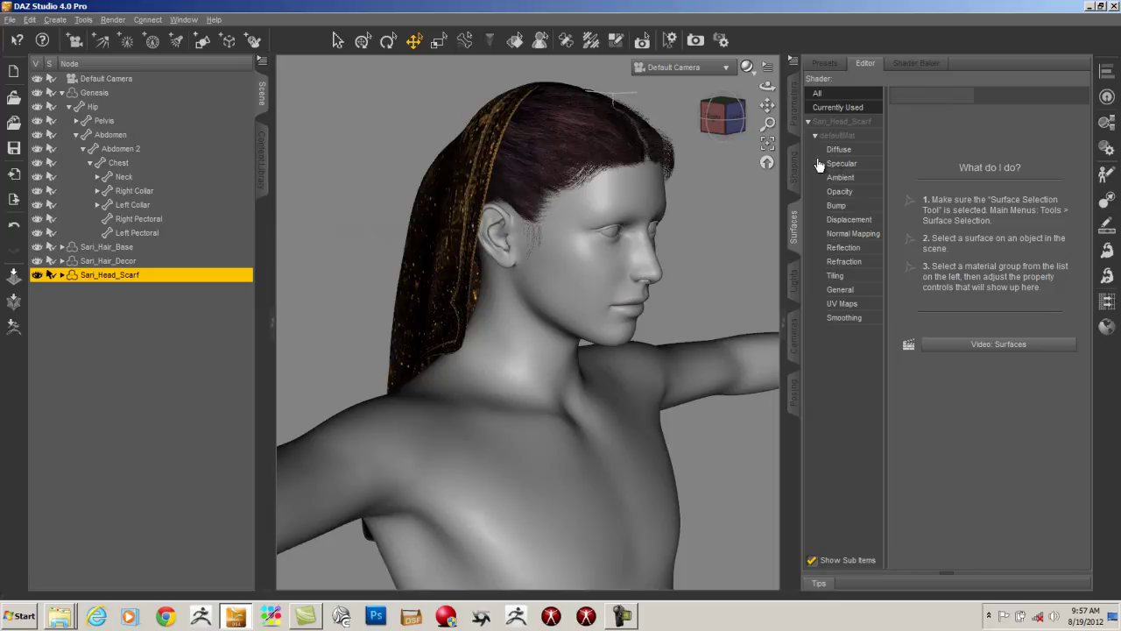
{"action": "left_click", "coordinate": [793, 105]}
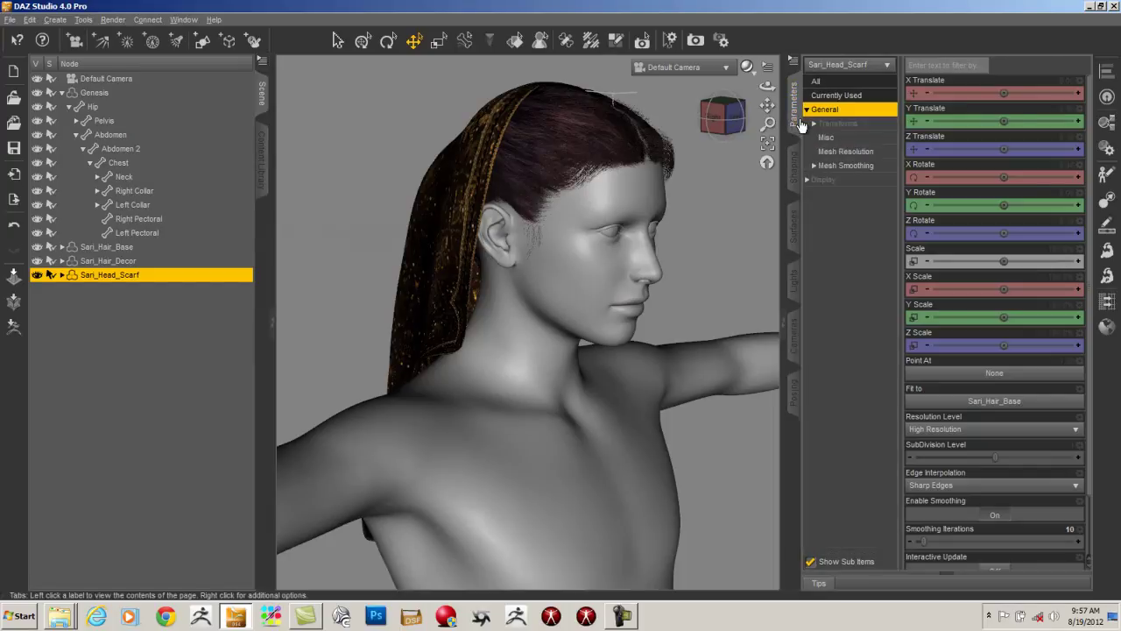
{"action": "left_click", "coordinate": [843, 154]}
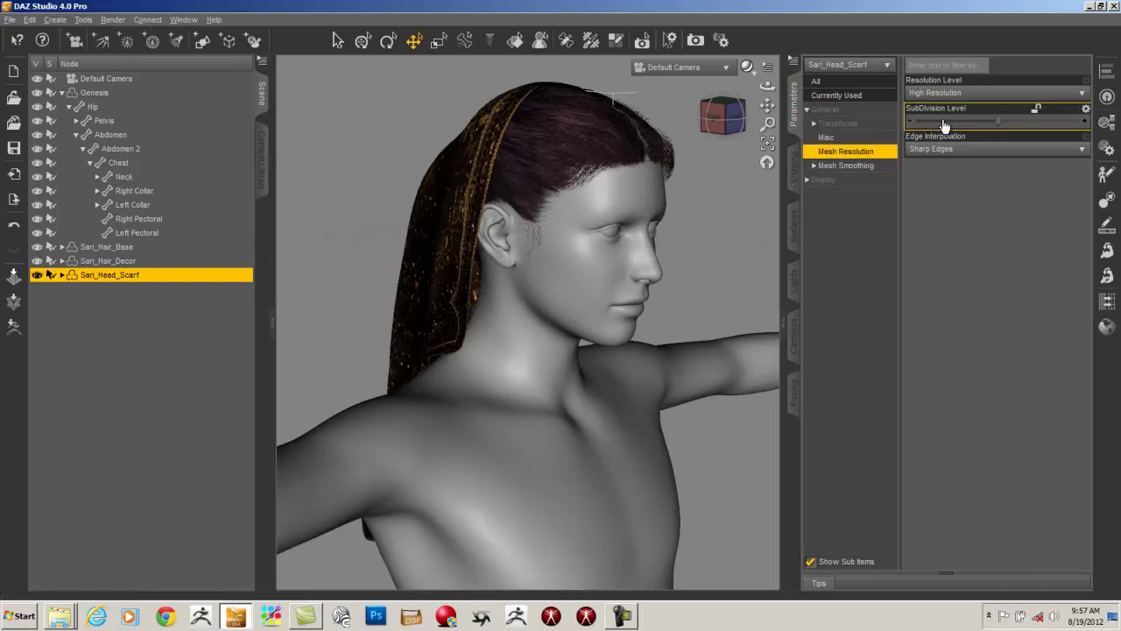
{"action": "left_click_drag", "start_coordinate": [993, 119], "coordinate": [898, 110]}
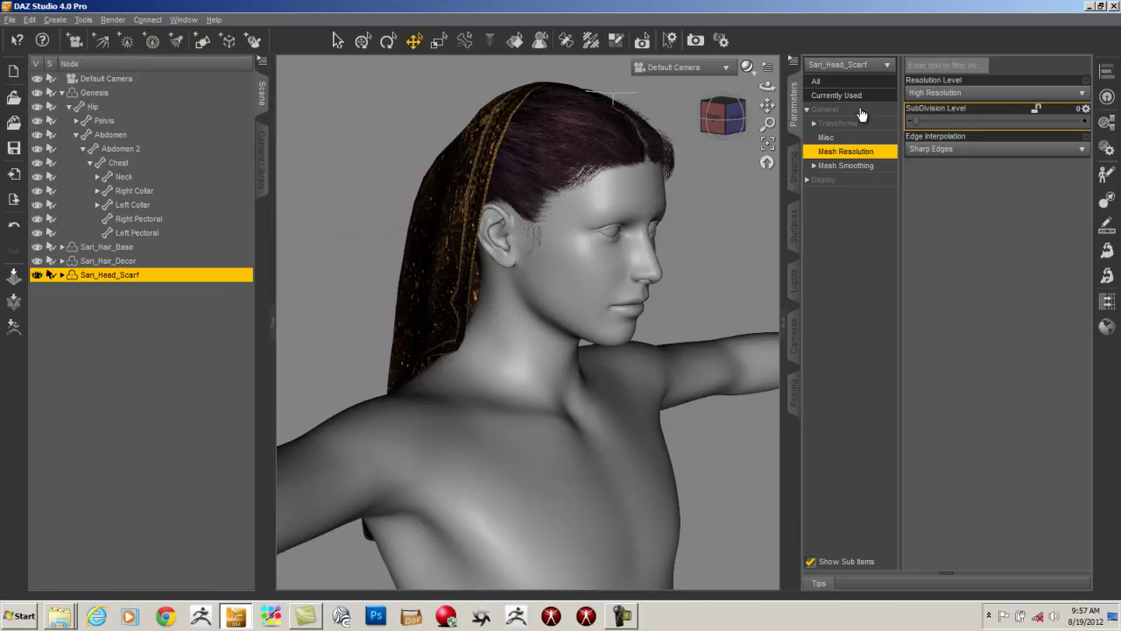
- Clear the scene selection and spot render the head scarf, viewing it from the side and from behind
{"action": "left_click_drag", "start_coordinate": [713, 120], "coordinate": [1096, 117]}
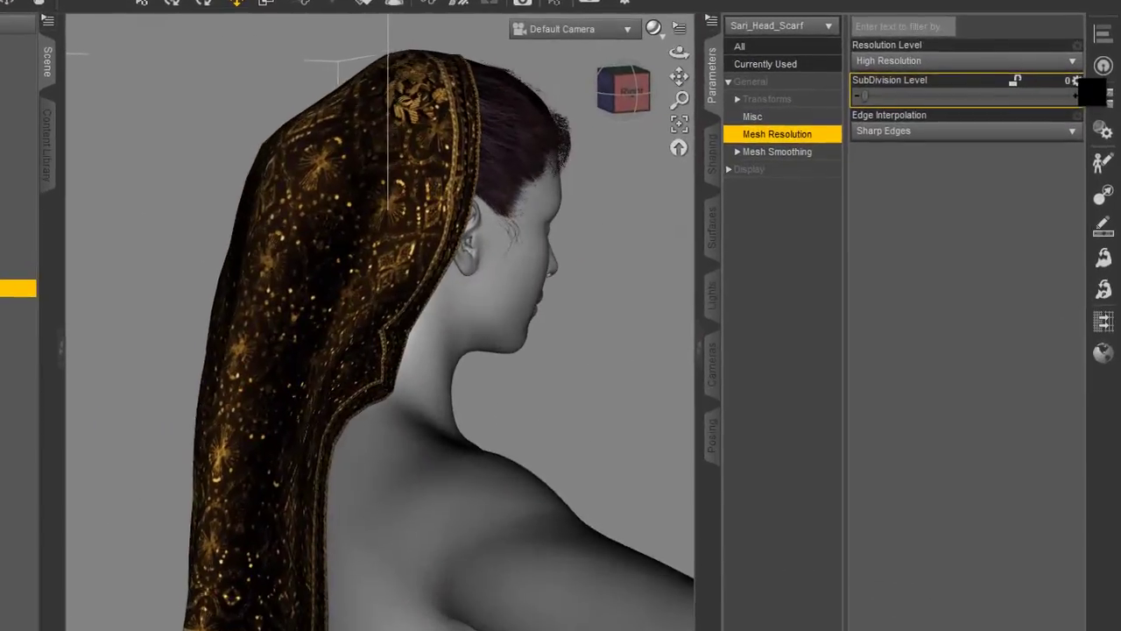
{"action": "left_click", "coordinate": [214, 71]}
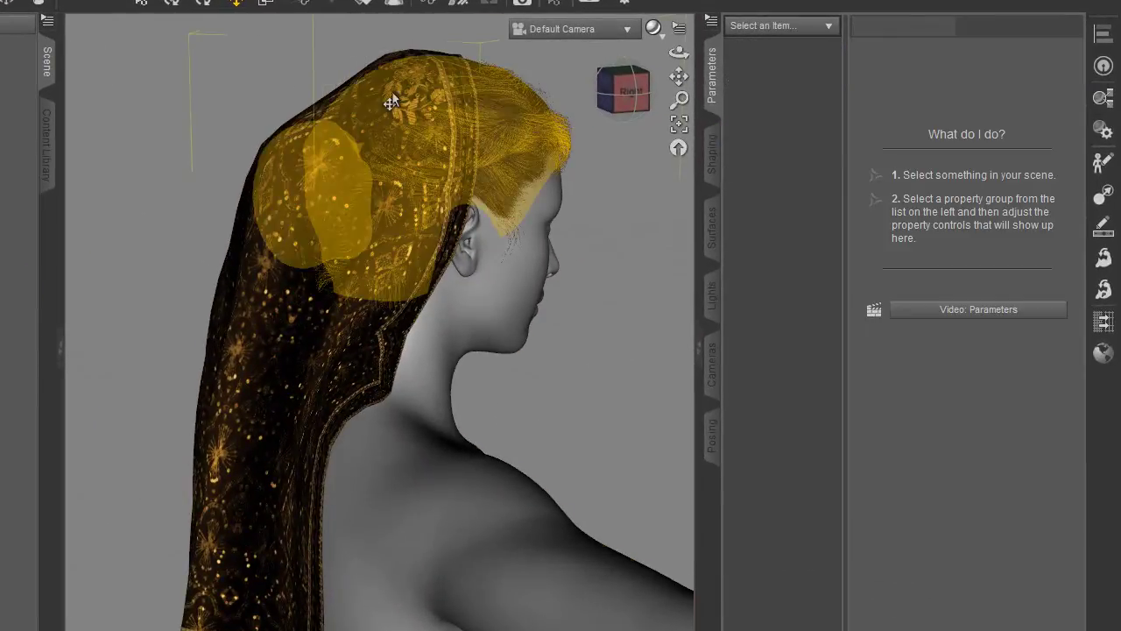
{"action": "left_click", "coordinate": [522, 4]}
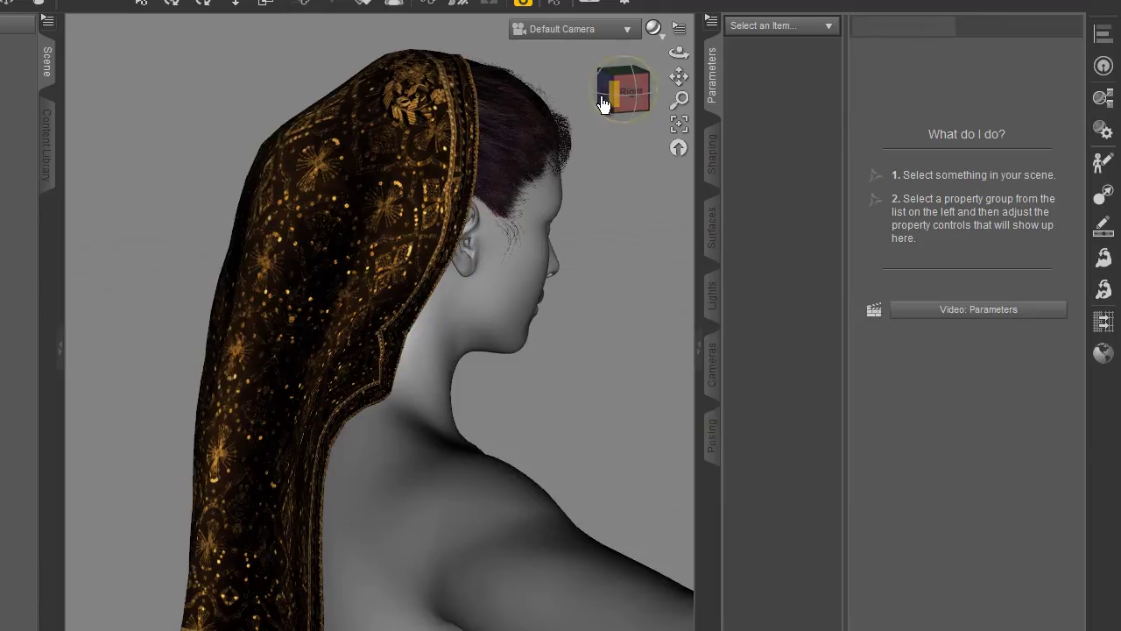
{"action": "left_click_drag", "start_coordinate": [632, 98], "coordinate": [934, 268]}
{"action": "left_click_drag", "start_coordinate": [632, 98], "coordinate": [745, 26]}
{"action": "left_click_drag", "start_coordinate": [234, 72], "coordinate": [562, 421]}
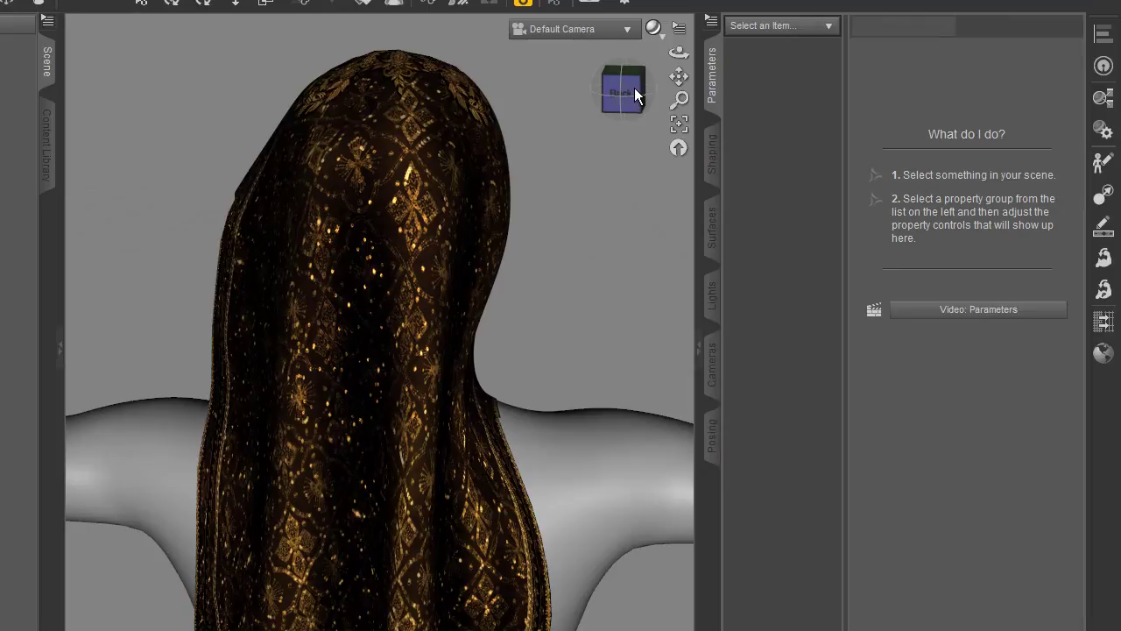
- Spot render a close-up of the gold pattern on the back of the scarf and view the whole scarf again
{"action": "mouse_move", "coordinate": [678, 99]}
{"action": "left_mouse_down"}
{"action": "mouse_move", "coordinate": [629, 426]}
{"action": "mouse_move", "coordinate": [622, 405]}
{"action": "left_mouse_up"}
{"action": "mouse_move", "coordinate": [617, 92]}
{"action": "left_mouse_down"}
{"action": "mouse_move", "coordinate": [924, 25]}
{"action": "mouse_move", "coordinate": [745, 5]}
{"action": "left_mouse_up"}
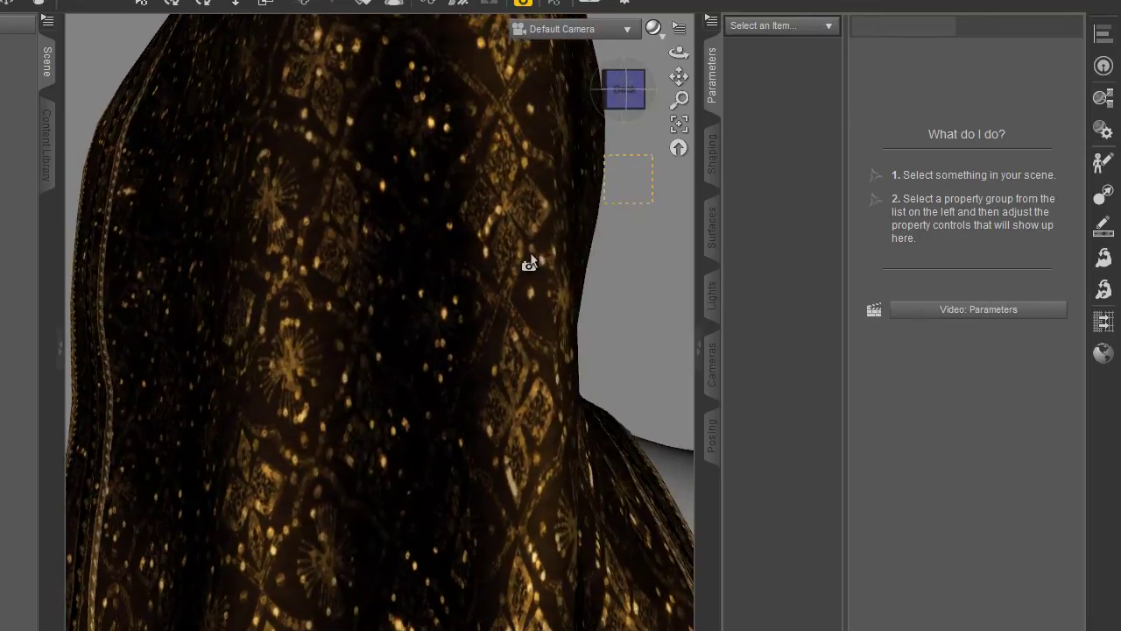
{"action": "left_click_drag", "start_coordinate": [99, 478], "coordinate": [99, 477]}
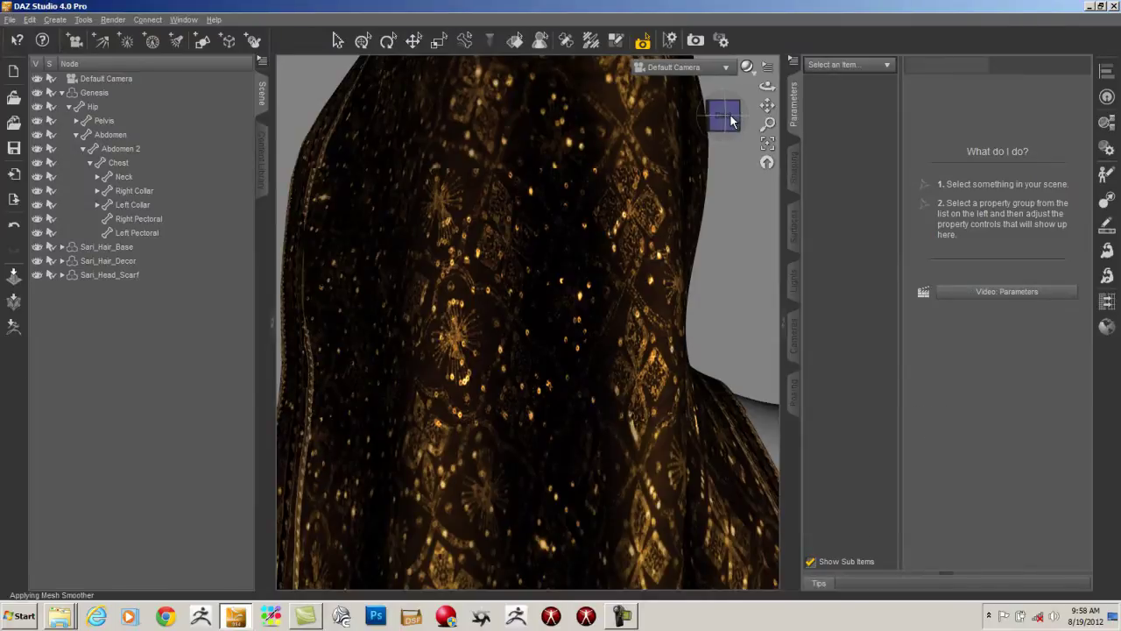
{"action": "left_click_drag", "start_coordinate": [768, 124], "coordinate": [768, 175]}
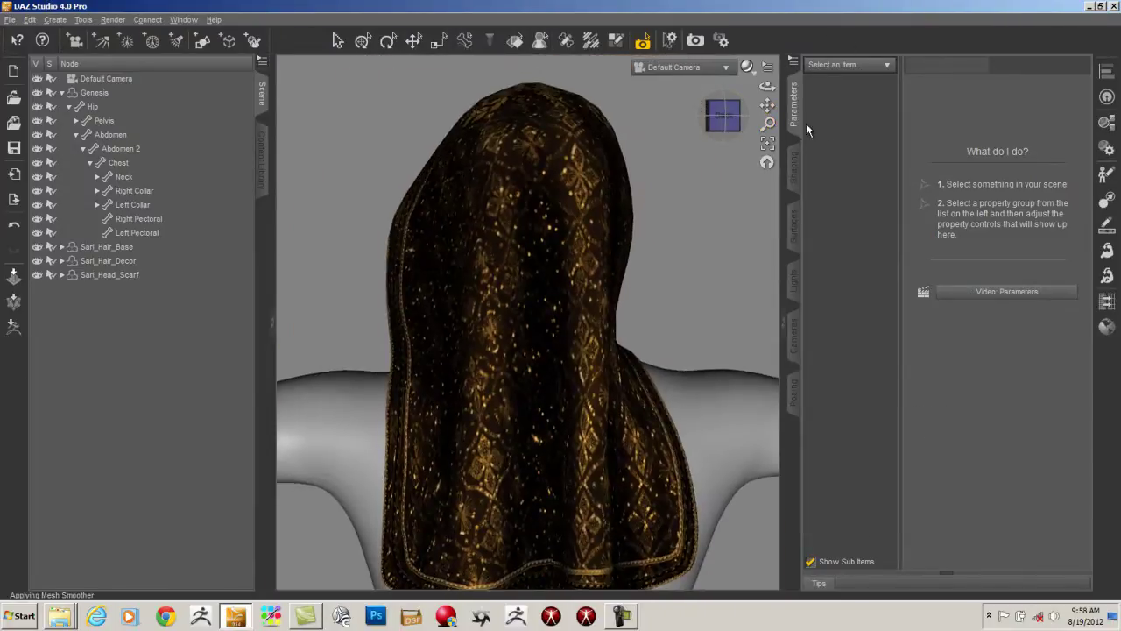
- Test Sari_Head_Scarf at SubDivision Level 2 with spot renders from the side, and return the level to 0
{"action": "left_click", "coordinate": [135, 277]}
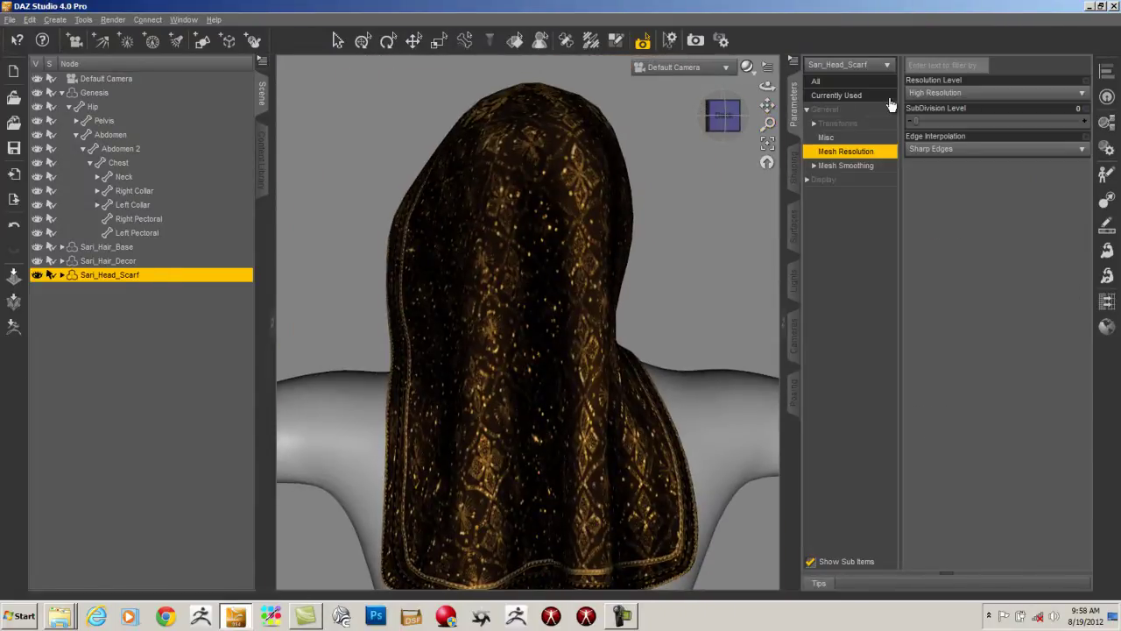
{"action": "left_click_drag", "start_coordinate": [922, 118], "coordinate": [1007, 118]}
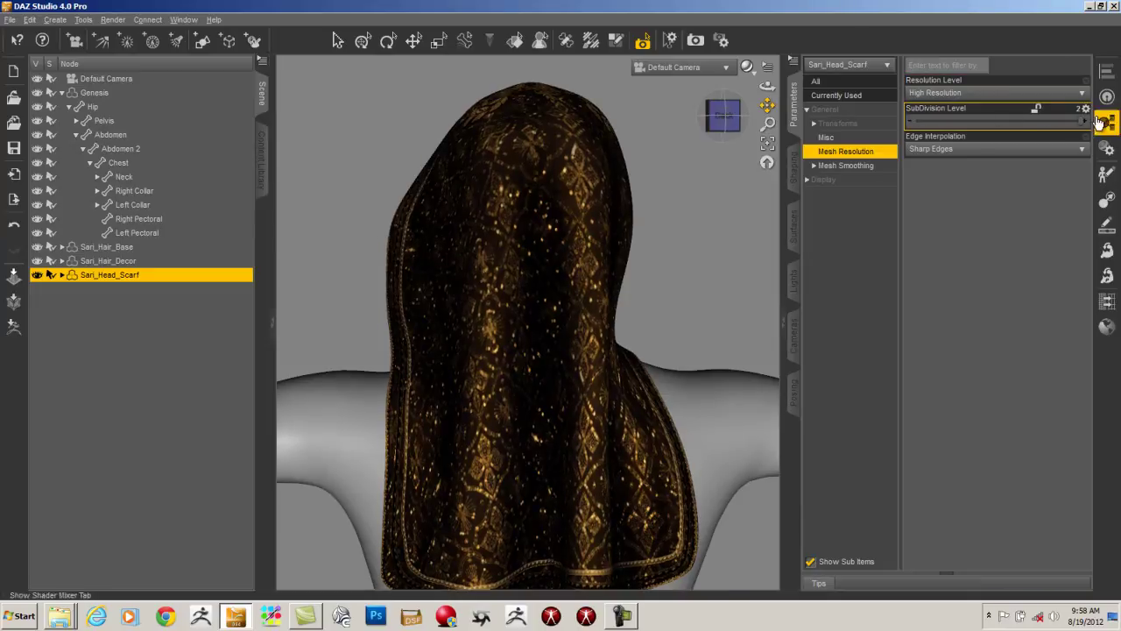
{"action": "left_click_drag", "start_coordinate": [690, 119], "coordinate": [348, 121]}
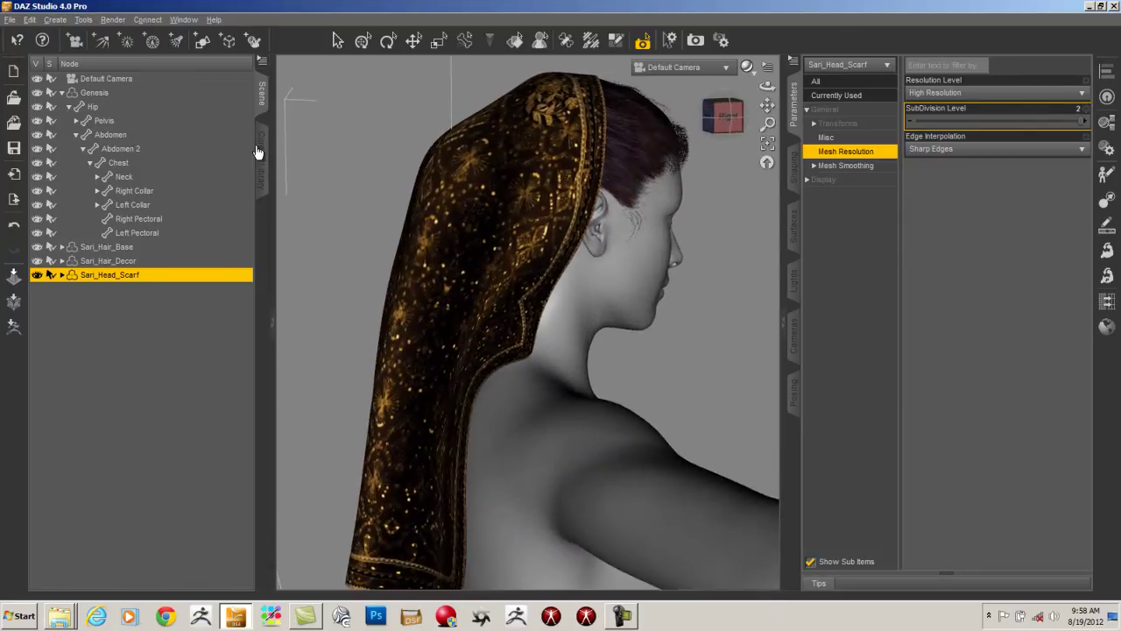
{"action": "key", "text": "ctrl+r"}
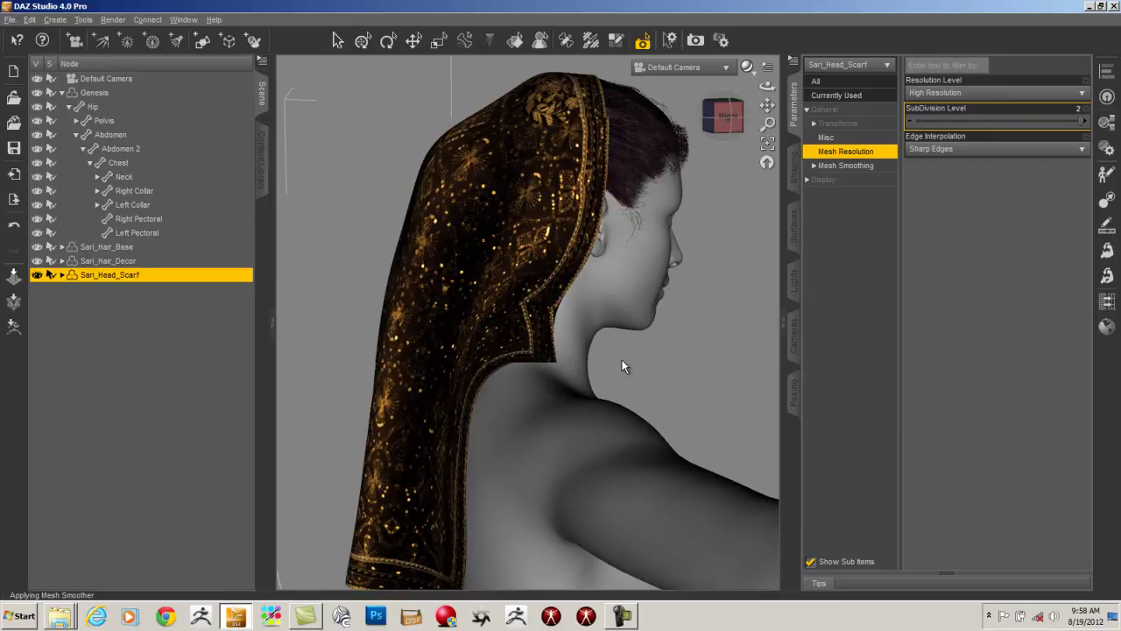
{"action": "left_click", "coordinate": [738, 114]}
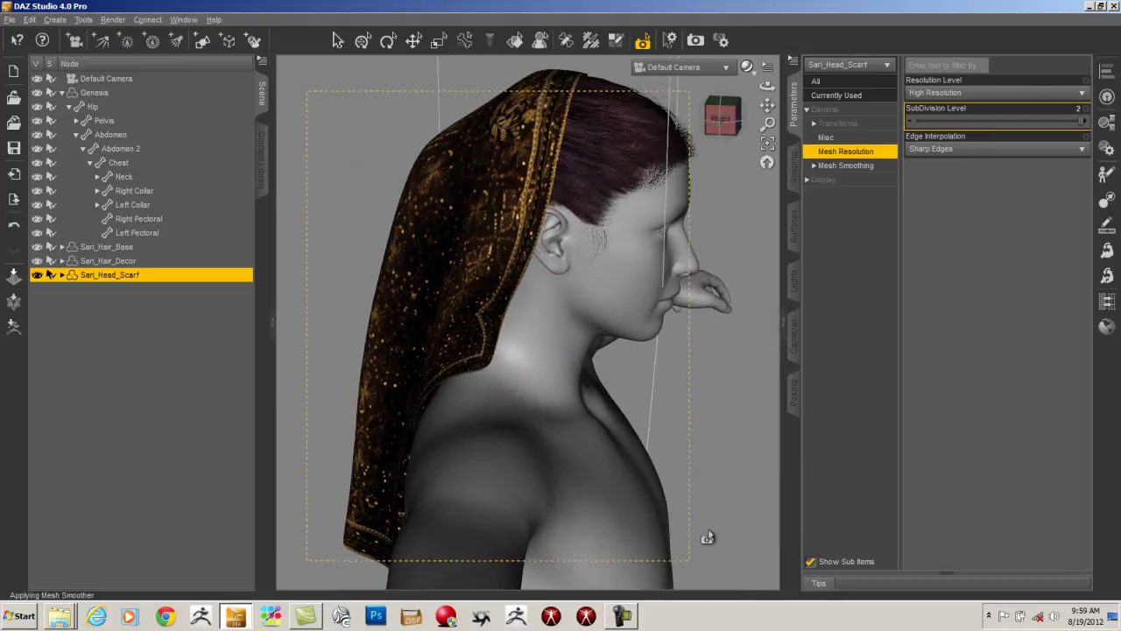
{"action": "key", "text": "ctrl+r"}
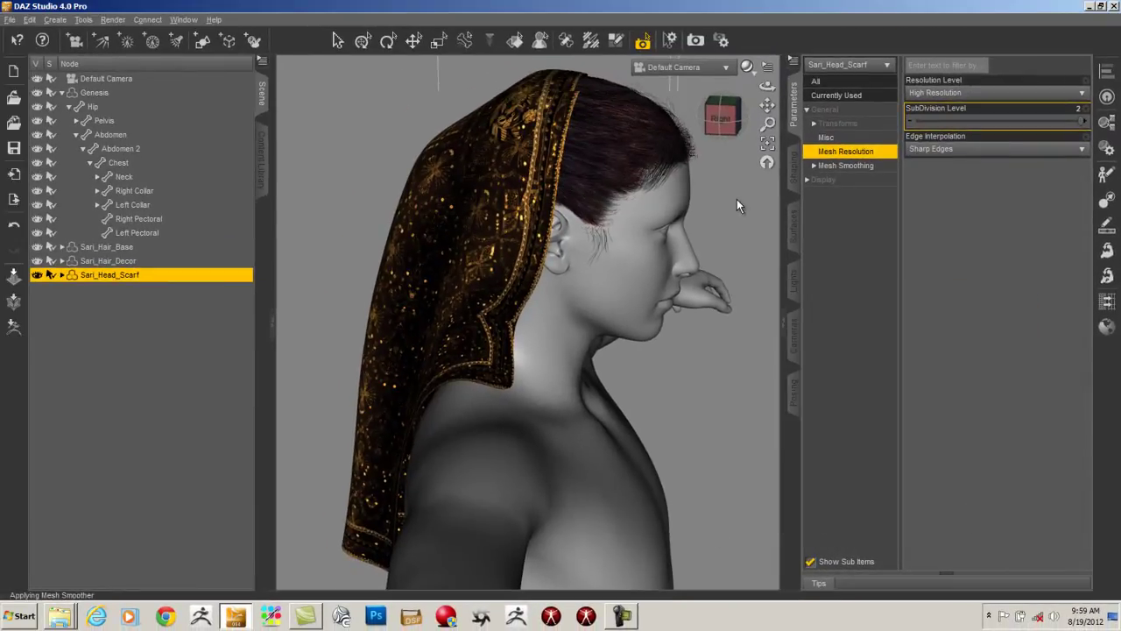
{"action": "left_click_drag", "start_coordinate": [1076, 113], "coordinate": [854, 119]}
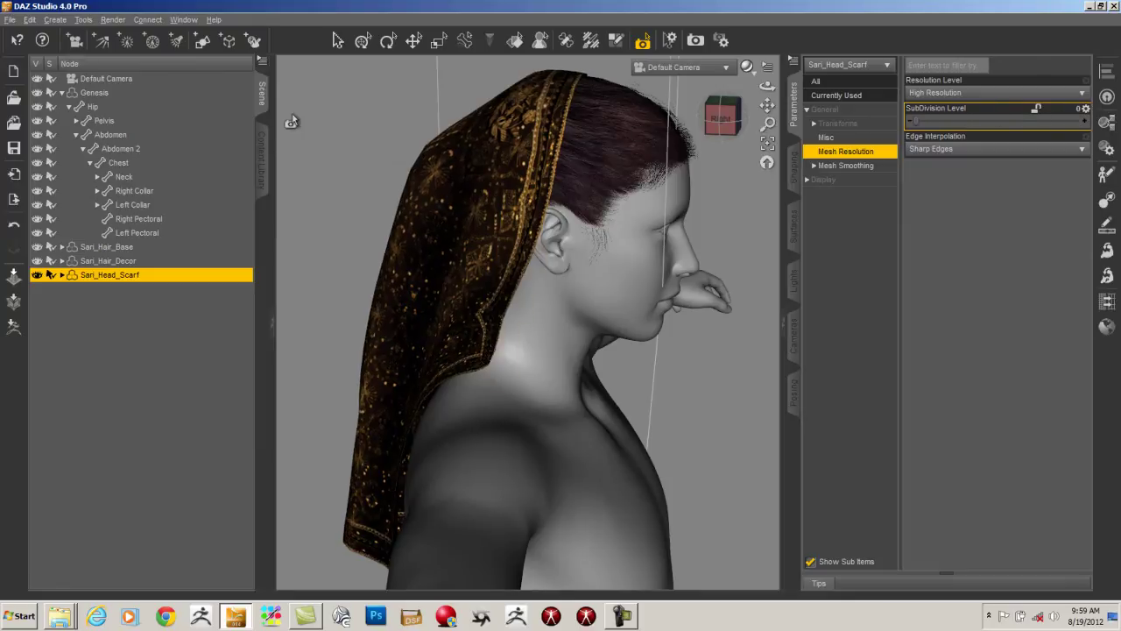
- Load Sari_Shirt.dsf from the Vintage_Sari folder onto Genesis and view it from the front
{"action": "left_click", "coordinate": [97, 92]}
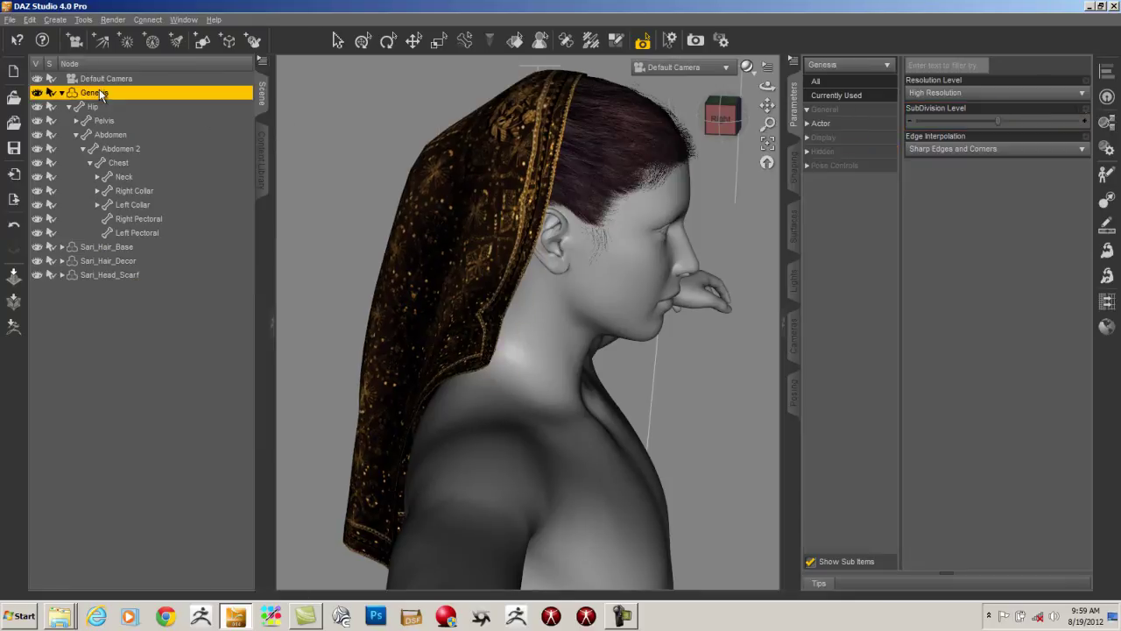
{"action": "left_click", "coordinate": [261, 157]}
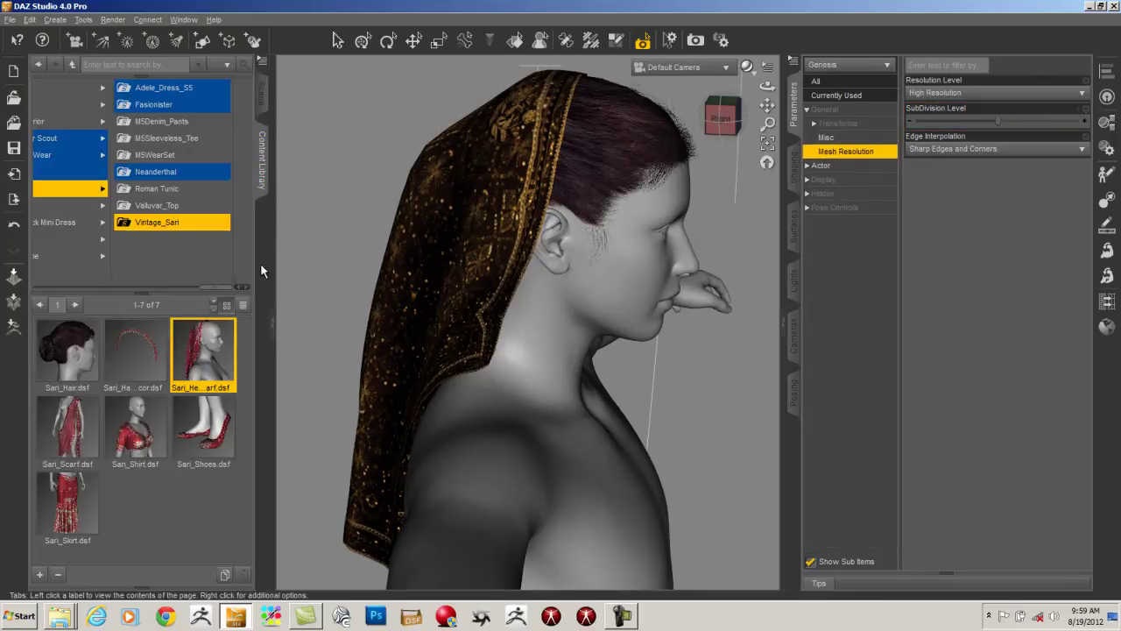
{"action": "double_click", "coordinate": [134, 435]}
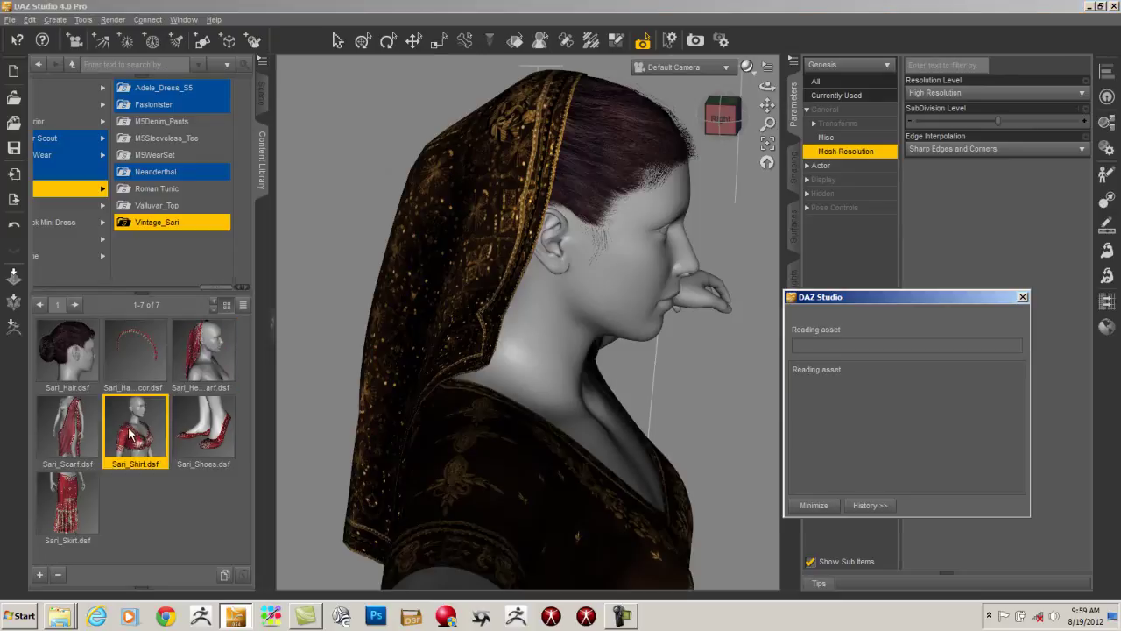
{"action": "left_click_drag", "start_coordinate": [780, 105], "coordinate": [781, 10]}
{"action": "left_click_drag", "start_coordinate": [719, 106], "coordinate": [239, 7]}
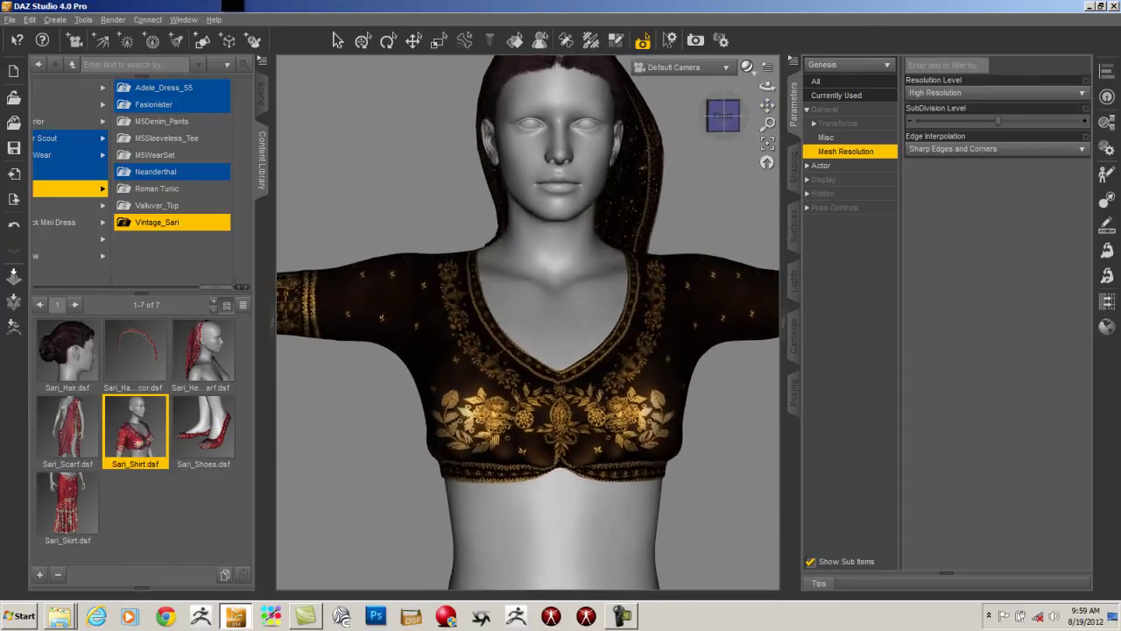
{"action": "left_click_drag", "start_coordinate": [769, 121], "coordinate": [736, 131]}
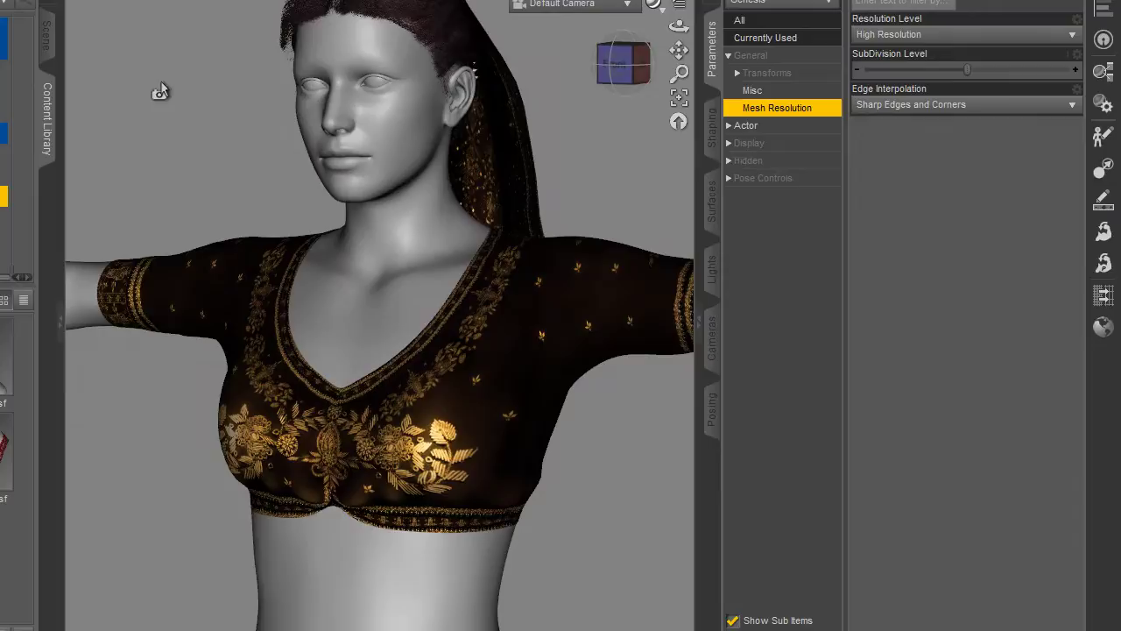
- Test Sari_Shirt_Base at SubDivision Level 2 with a spot render, and restore its previous level
{"action": "left_click", "coordinate": [46, 35]}
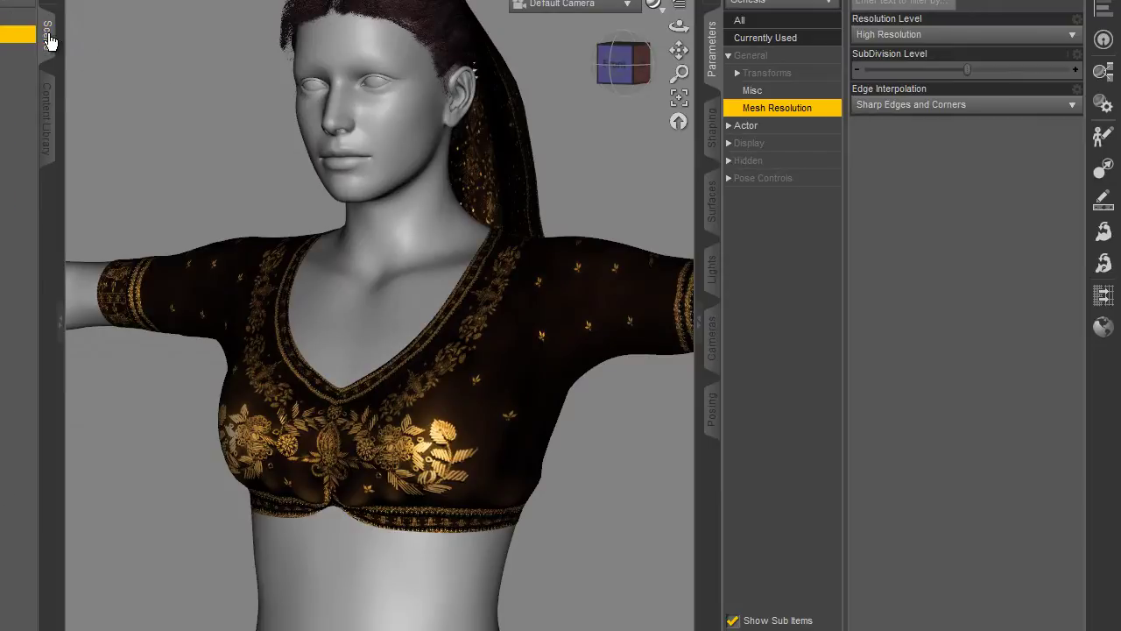
{"action": "left_click", "coordinate": [17, 280]}
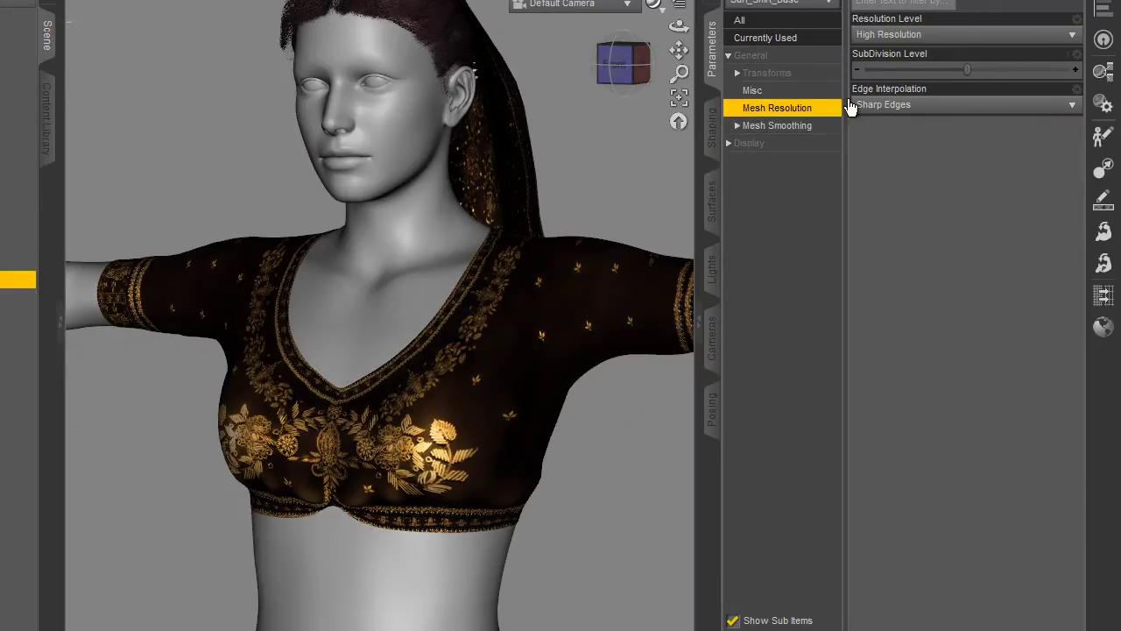
{"action": "left_click_drag", "start_coordinate": [968, 69], "coordinate": [1086, 69]}
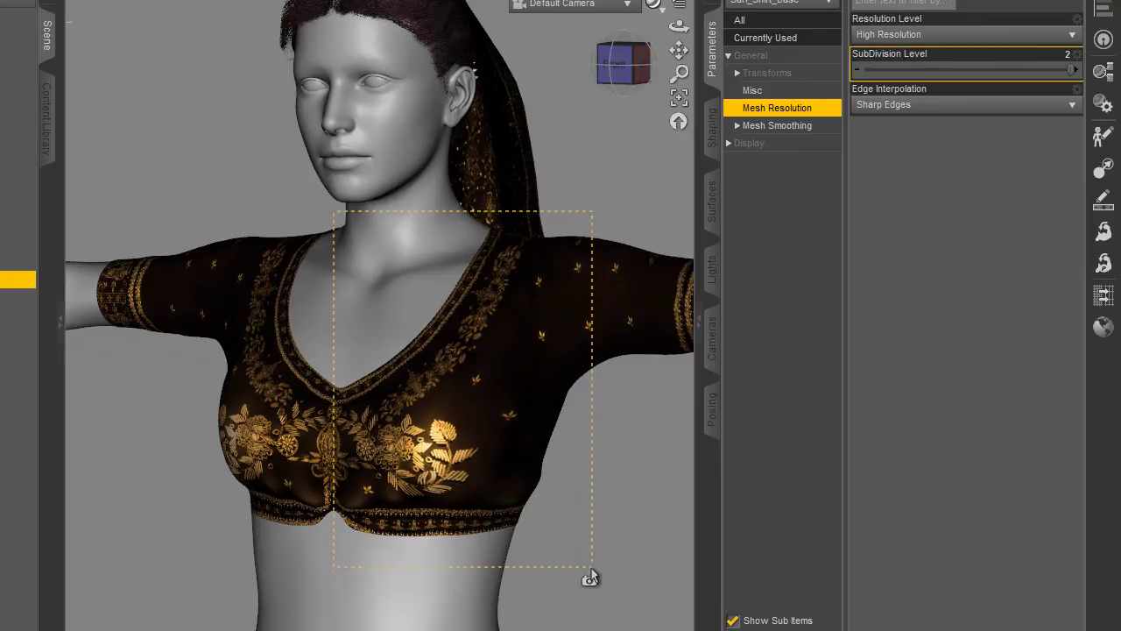
{"action": "key", "text": "ctrl+r"}
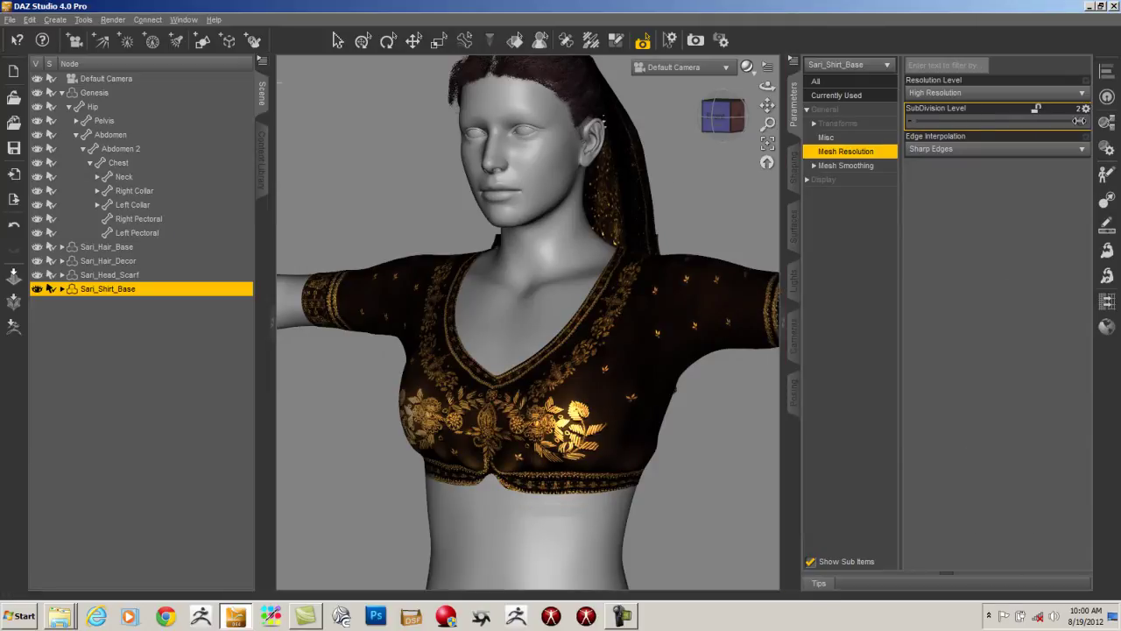
{"action": "left_click", "coordinate": [985, 123]}
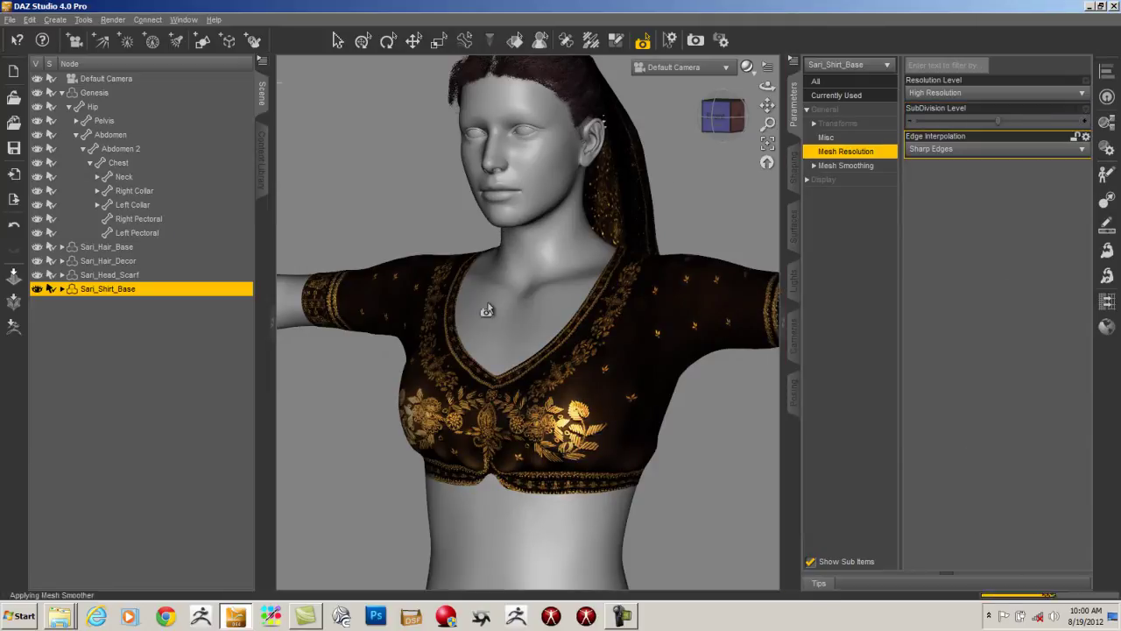
- Spot render the shirt, both as a whole and in a close-up of the chest embroidery and lower hem
{"action": "left_click_drag", "start_coordinate": [671, 517], "coordinate": [470, 227]}
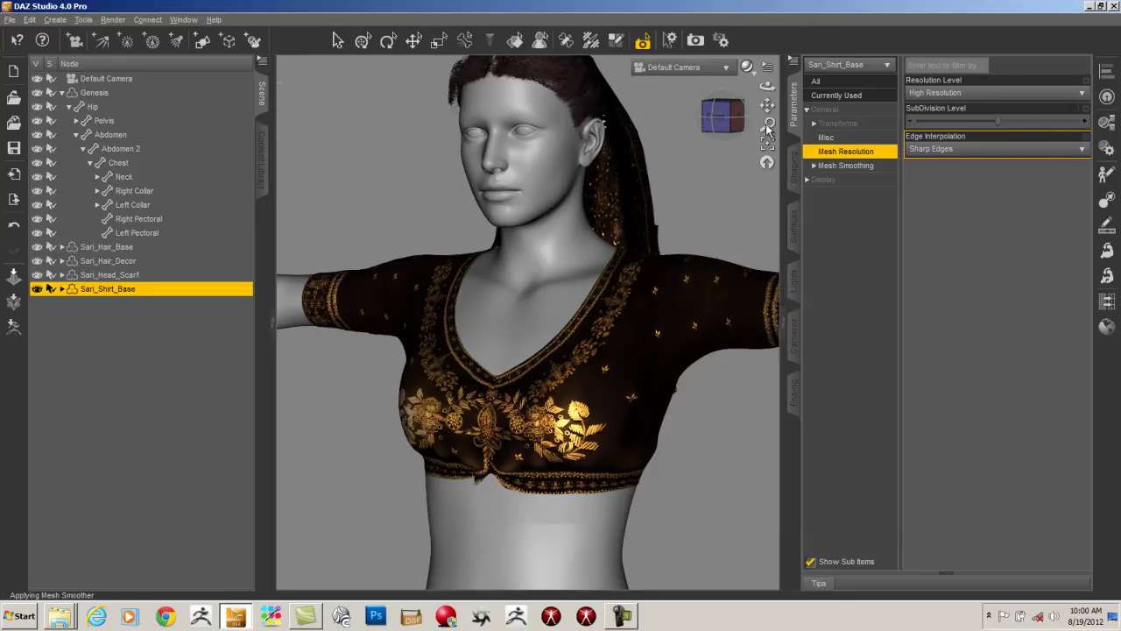
{"action": "left_click_drag", "start_coordinate": [767, 123], "coordinate": [765, 162]}
{"action": "left_click_drag", "start_coordinate": [767, 106], "coordinate": [744, 36]}
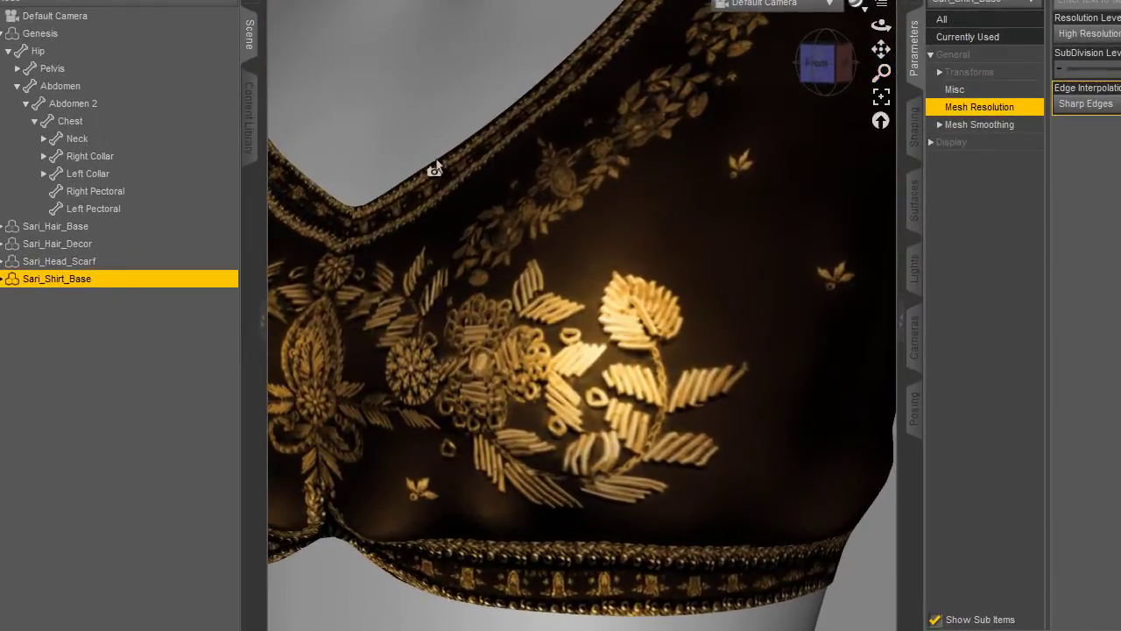
{"action": "left_click_drag", "start_coordinate": [707, 597], "coordinate": [836, 607]}
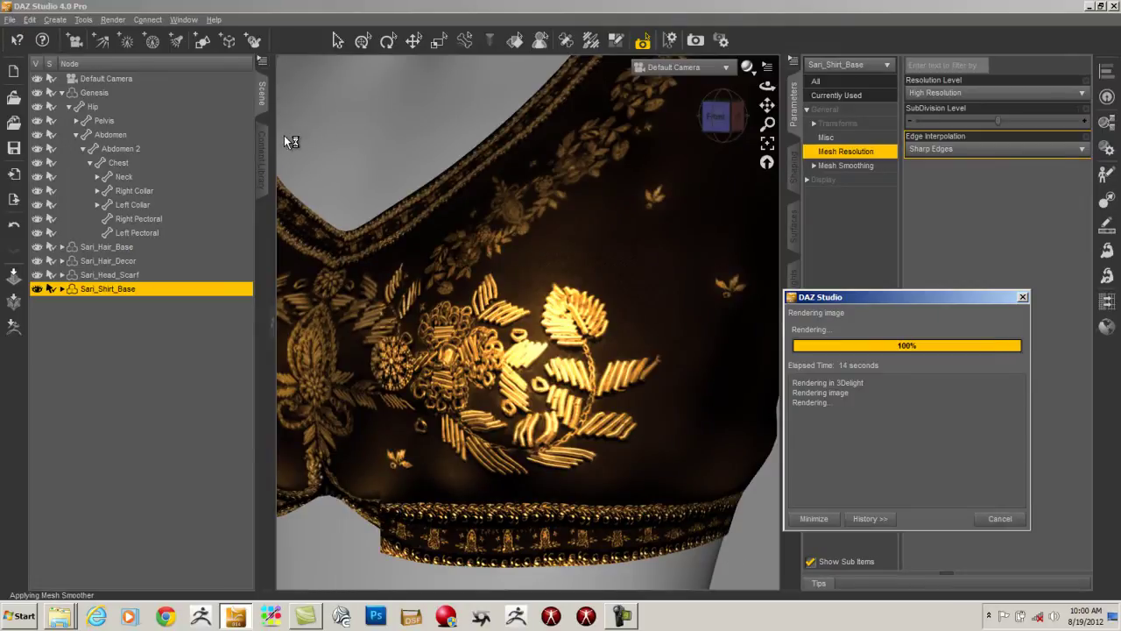
- Set the 3Delight render settings' Pixel Samples (X) and (Y) to 4 and spot render the embroidery again
{"action": "left_click", "coordinate": [112, 19]}
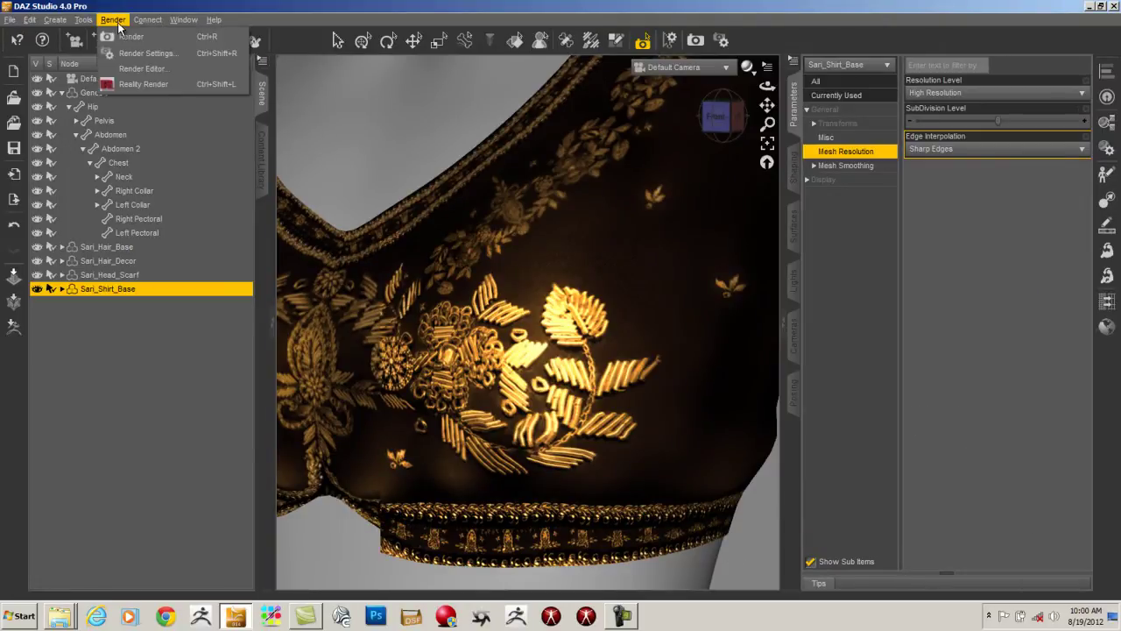
{"action": "left_click", "coordinate": [169, 53]}
{"action": "left_click_drag", "start_coordinate": [371, 474], "coordinate": [371, 596]}
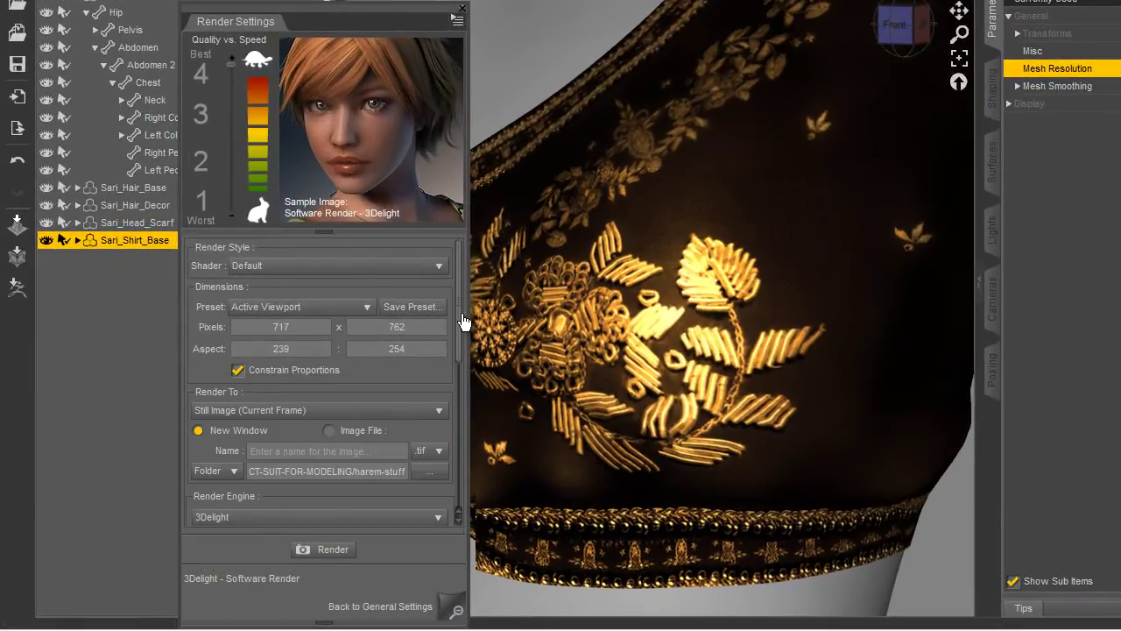
{"action": "left_click_drag", "start_coordinate": [460, 317], "coordinate": [458, 469]}
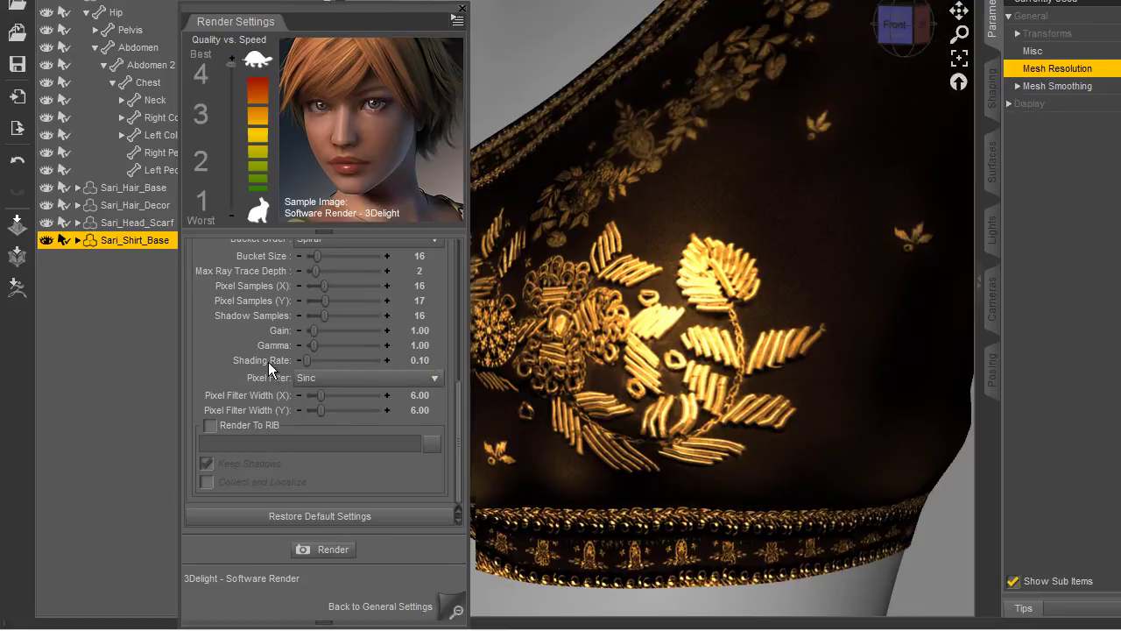
{"action": "left_click_drag", "start_coordinate": [459, 394], "coordinate": [426, 355]}
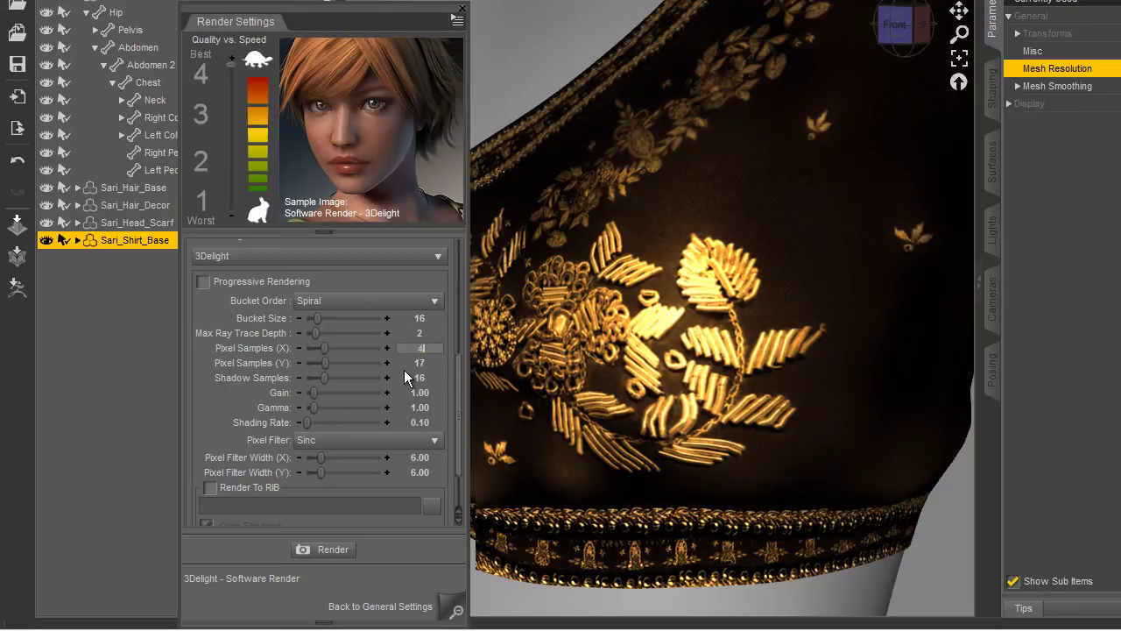
{"action": "left_click", "coordinate": [419, 363]}
{"action": "type", "text": "4"}
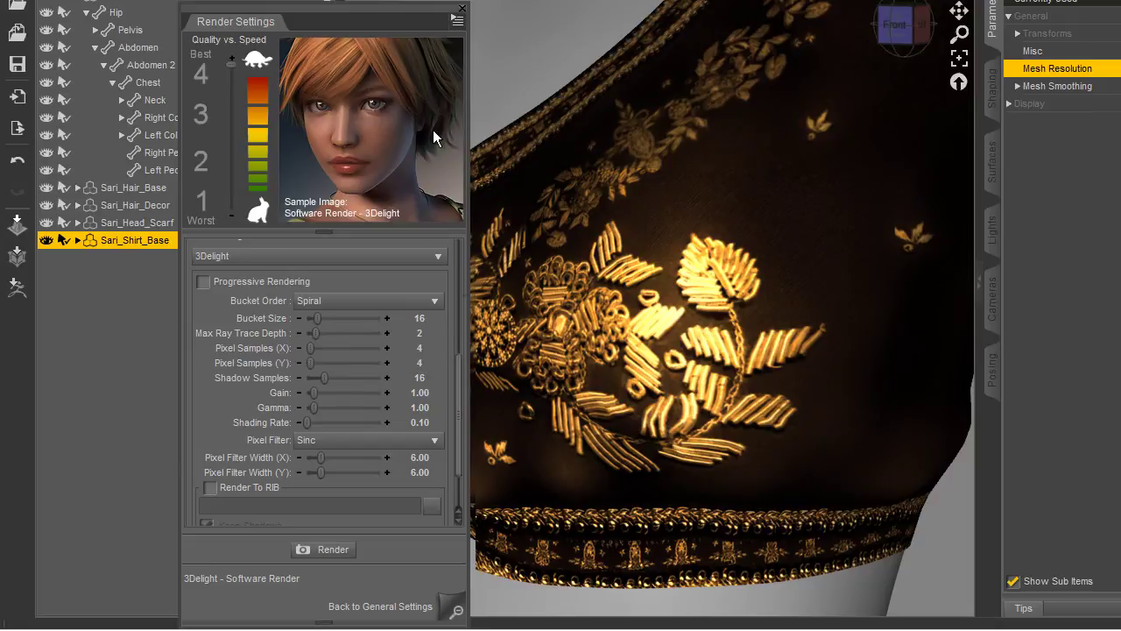
{"action": "left_click", "coordinate": [455, 20]}
{"action": "left_click", "coordinate": [500, 60]}
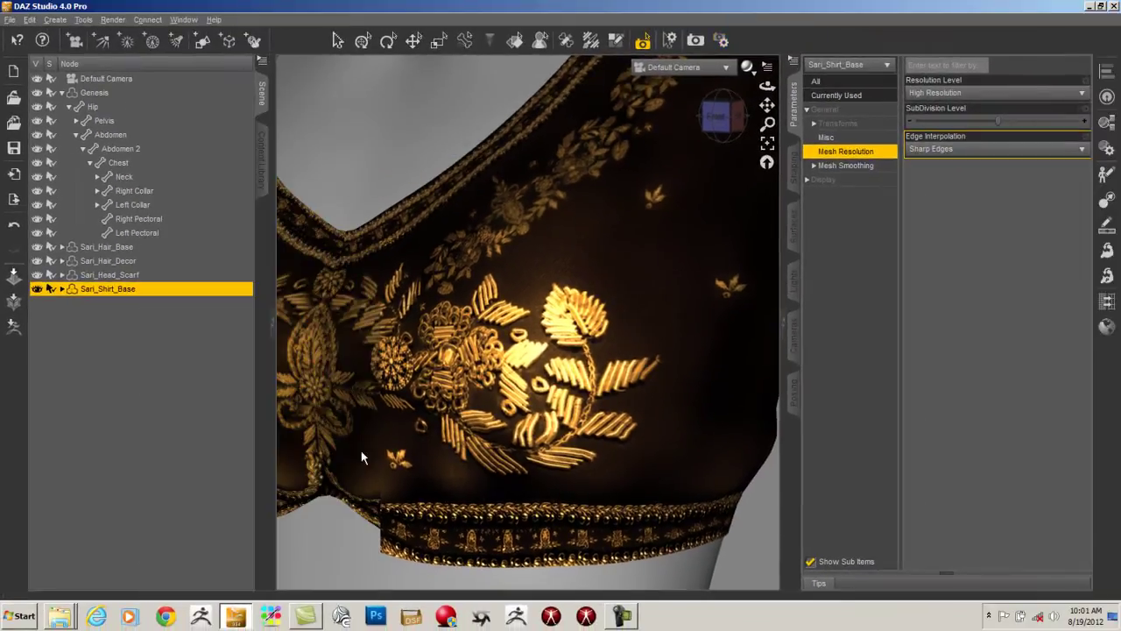
{"action": "left_click_drag", "start_coordinate": [496, 375], "coordinate": [708, 544]}
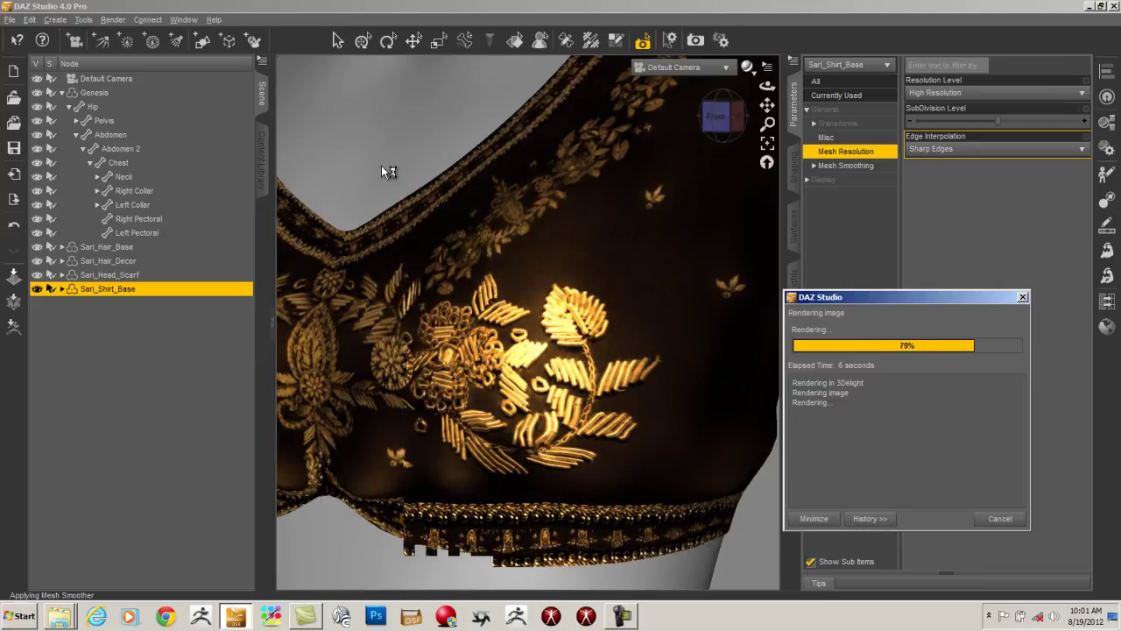
- Lower the 3Delight Pixel Samples, with X at 2, and spot render the shirt's embroidery and hem once more
{"action": "left_click", "coordinate": [113, 21]}
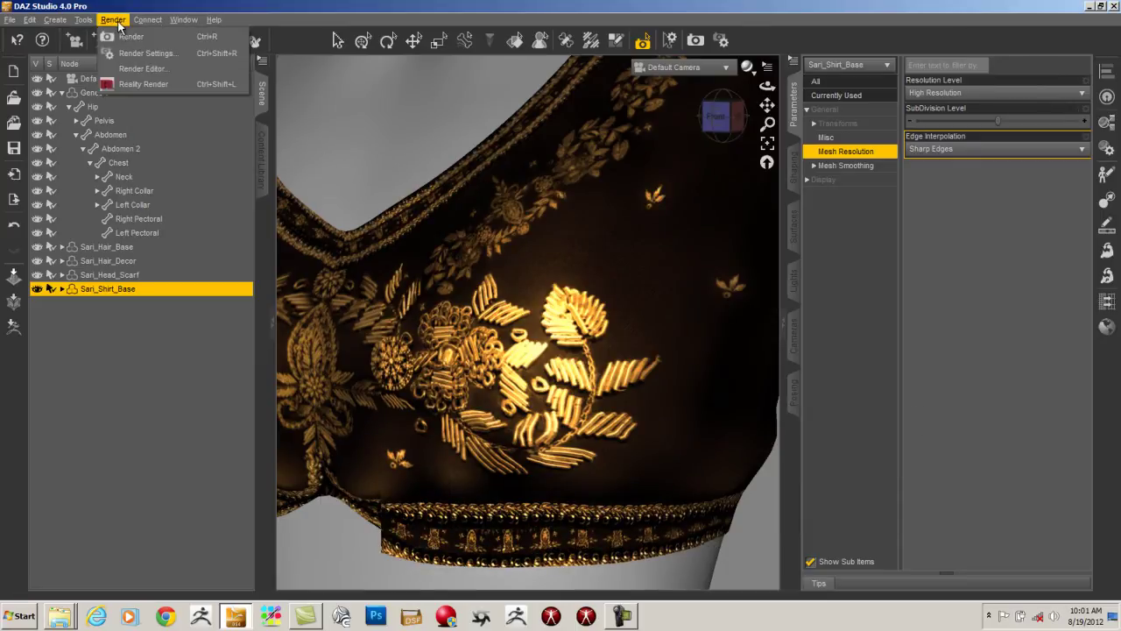
{"action": "left_click", "coordinate": [158, 44]}
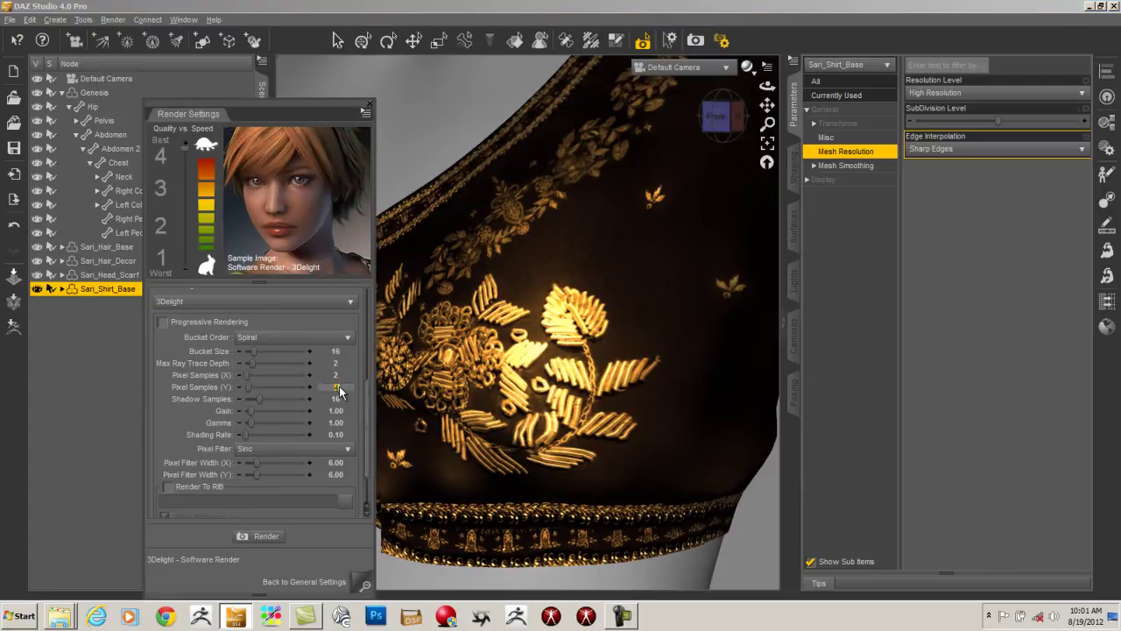
{"action": "left_click", "coordinate": [363, 117]}
{"action": "left_click", "coordinate": [448, 140]}
{"action": "left_click_drag", "start_coordinate": [413, 187], "coordinate": [701, 495]}
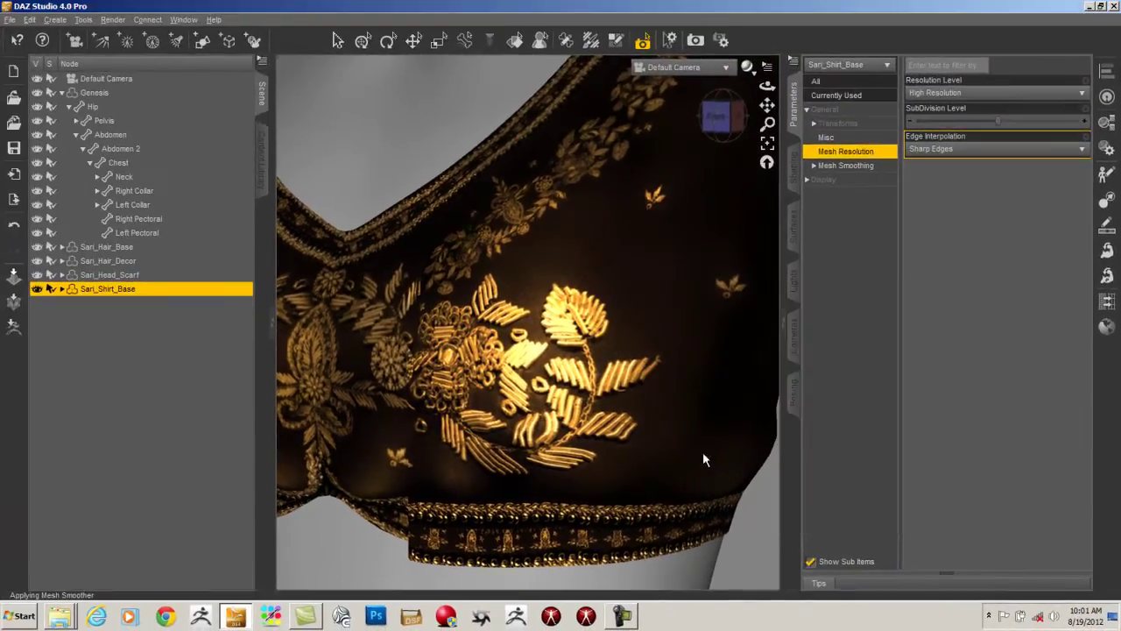
- Bring the whole shirt back into view and look at it straight from the front
{"action": "left_click_drag", "start_coordinate": [775, 128], "coordinate": [775, 184]}
{"action": "left_click_drag", "start_coordinate": [775, 128], "coordinate": [775, 144]}
{"action": "left_click_drag", "start_coordinate": [680, 131], "coordinate": [683, 136]}
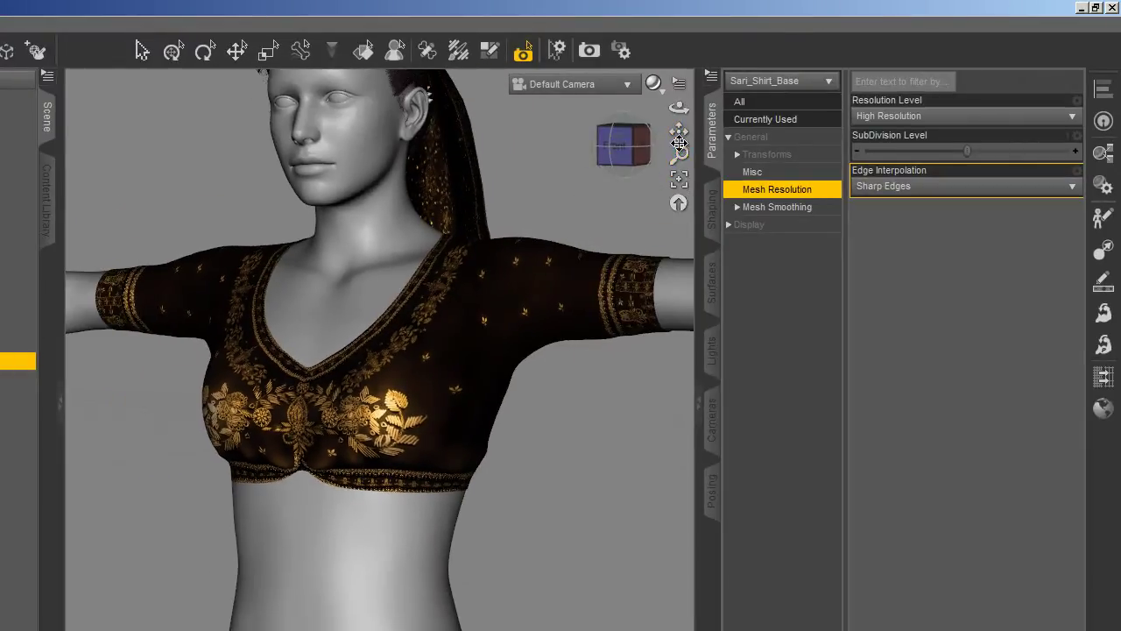
{"action": "left_click", "coordinate": [638, 153]}
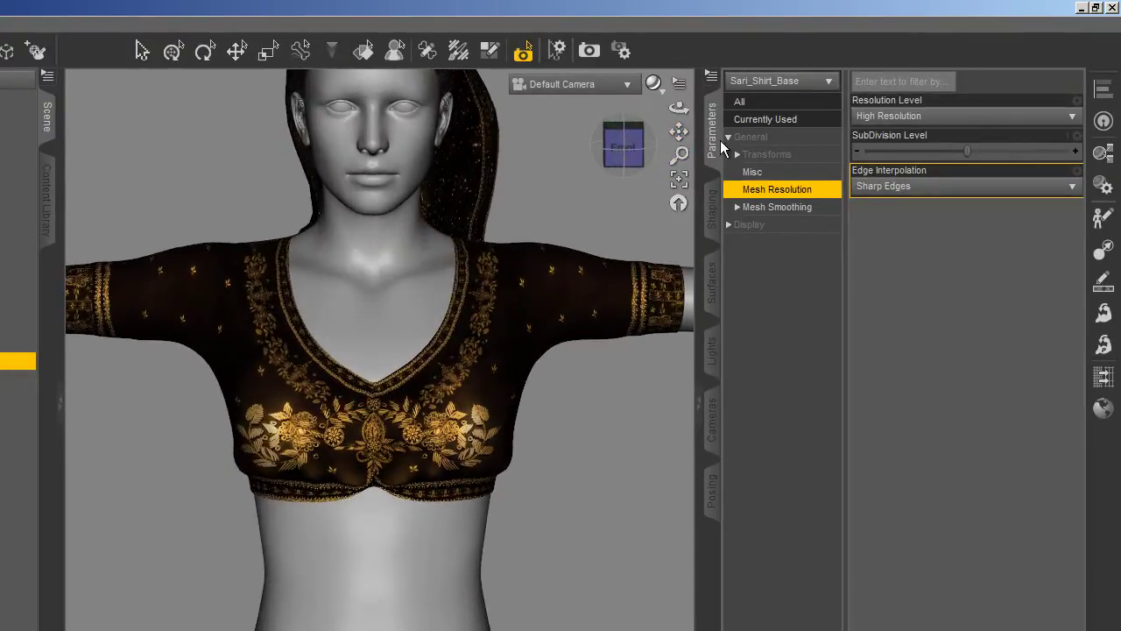
{"action": "left_click", "coordinate": [711, 149]}
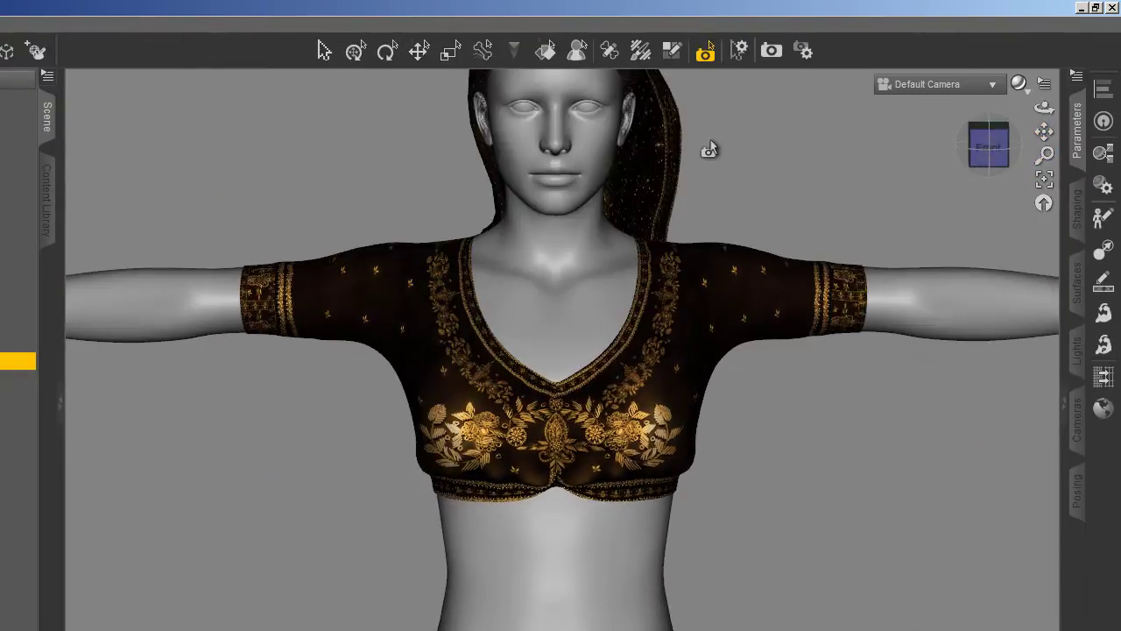
{"action": "left_click", "coordinate": [1064, 403]}
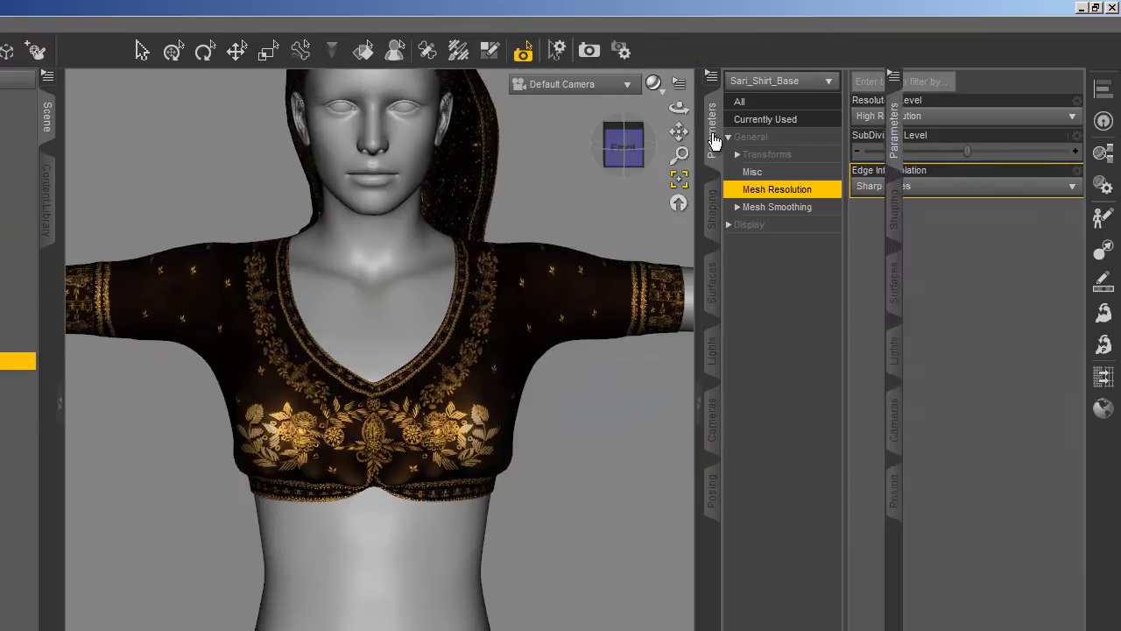
{"action": "left_click", "coordinate": [713, 141]}
{"action": "left_click", "coordinate": [1061, 411]}
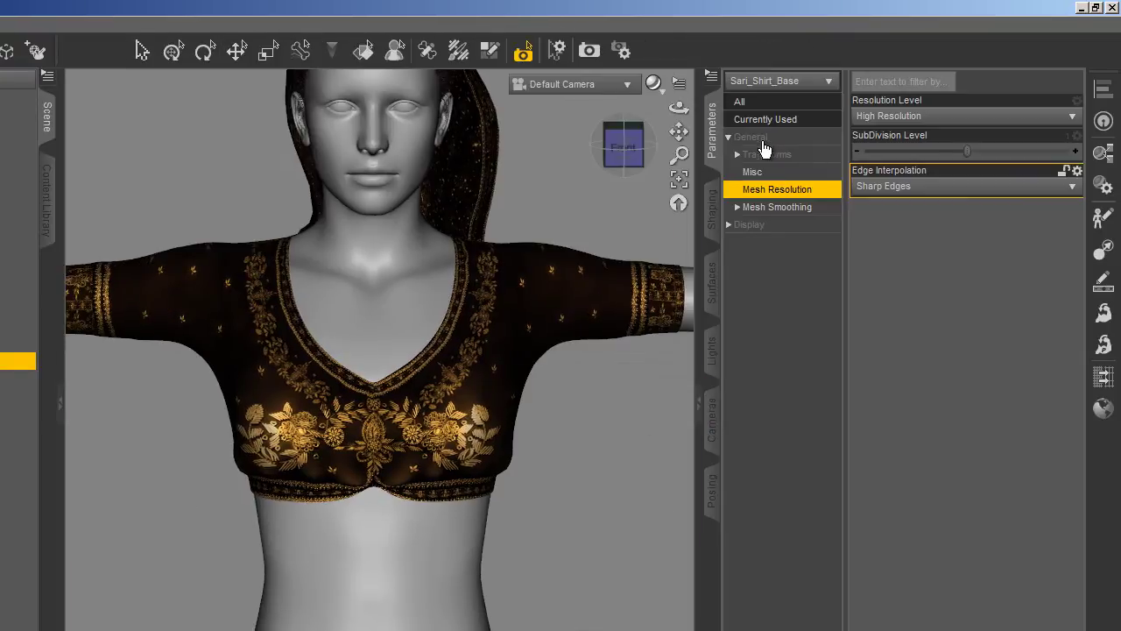
- Set the shirt's Fit to target to Genesis in its general parameters
{"action": "left_click", "coordinate": [753, 138]}
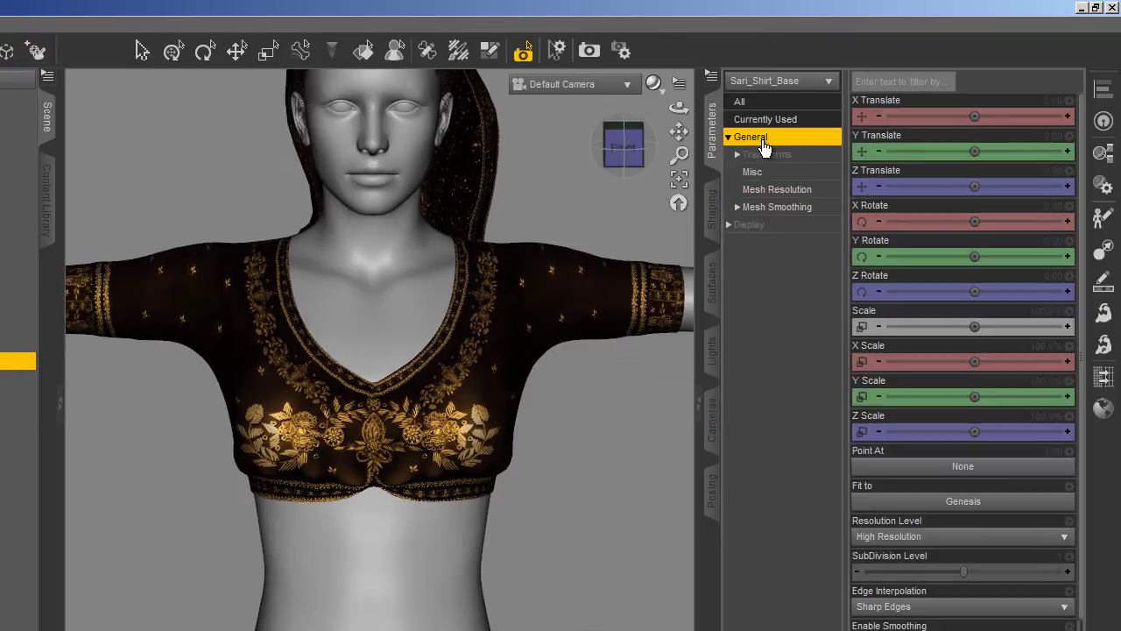
{"action": "left_click", "coordinate": [942, 503]}
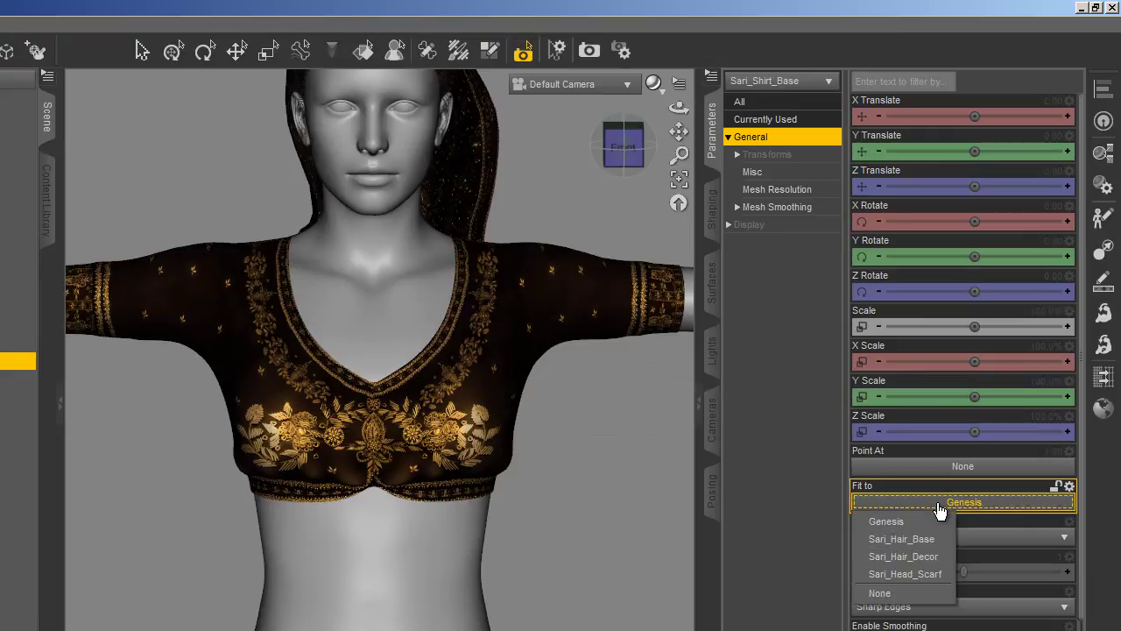
{"action": "left_click", "coordinate": [883, 522]}
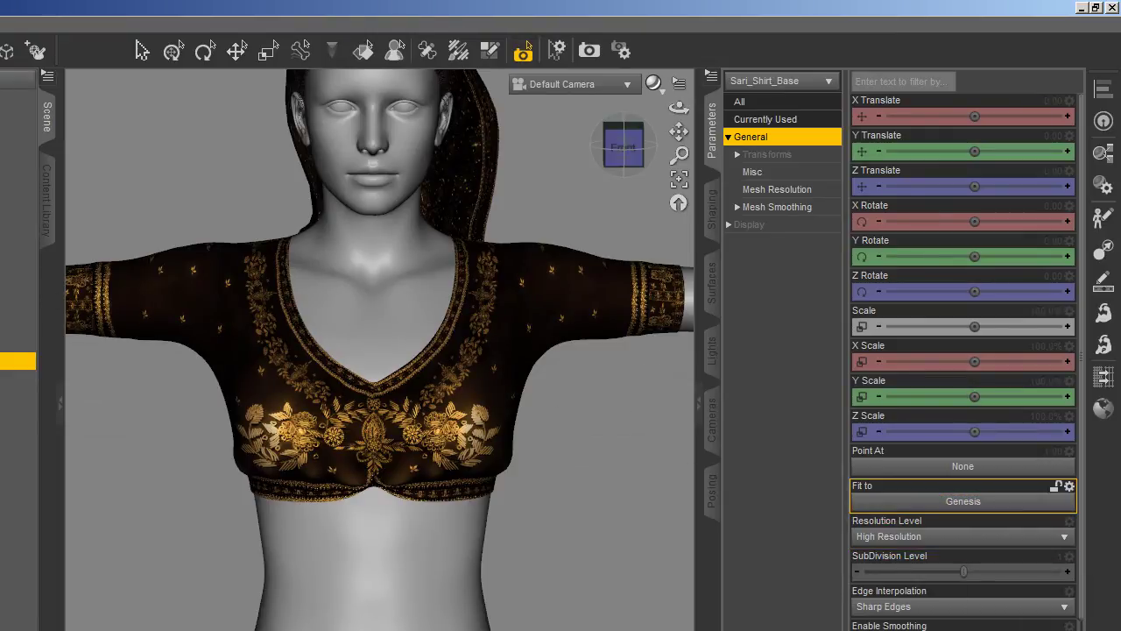
- Load Sari_Skirt from the Vintage_Sari content and open the shirt's Fit to choices
{"action": "left_click", "coordinate": [48, 191]}
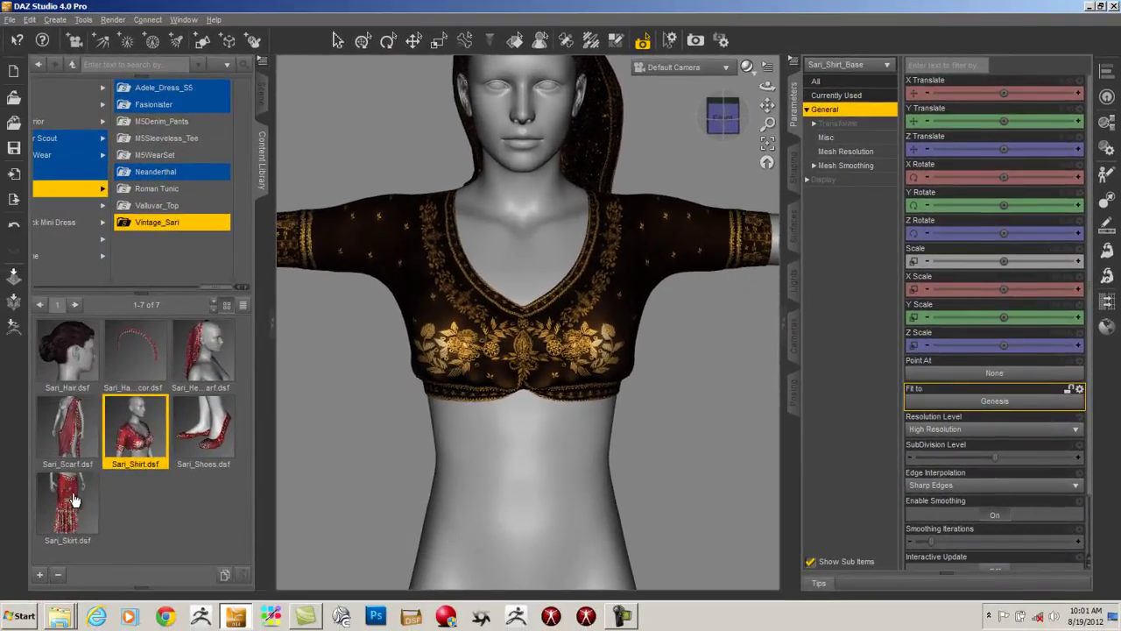
{"action": "double_click", "coordinate": [96, 498]}
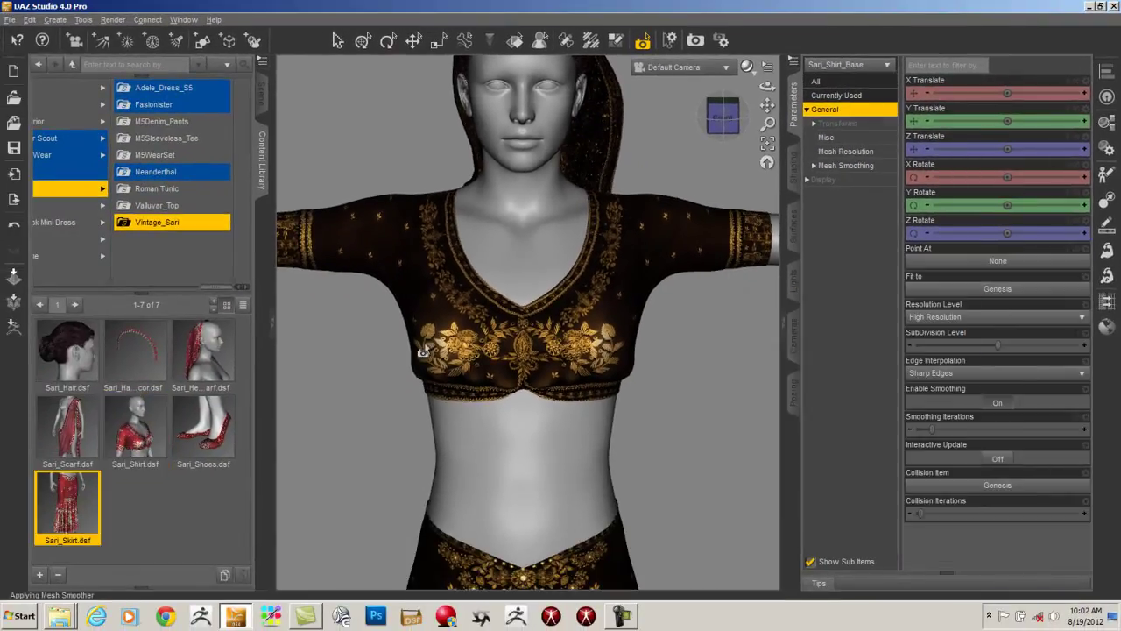
{"action": "left_click", "coordinate": [945, 289]}
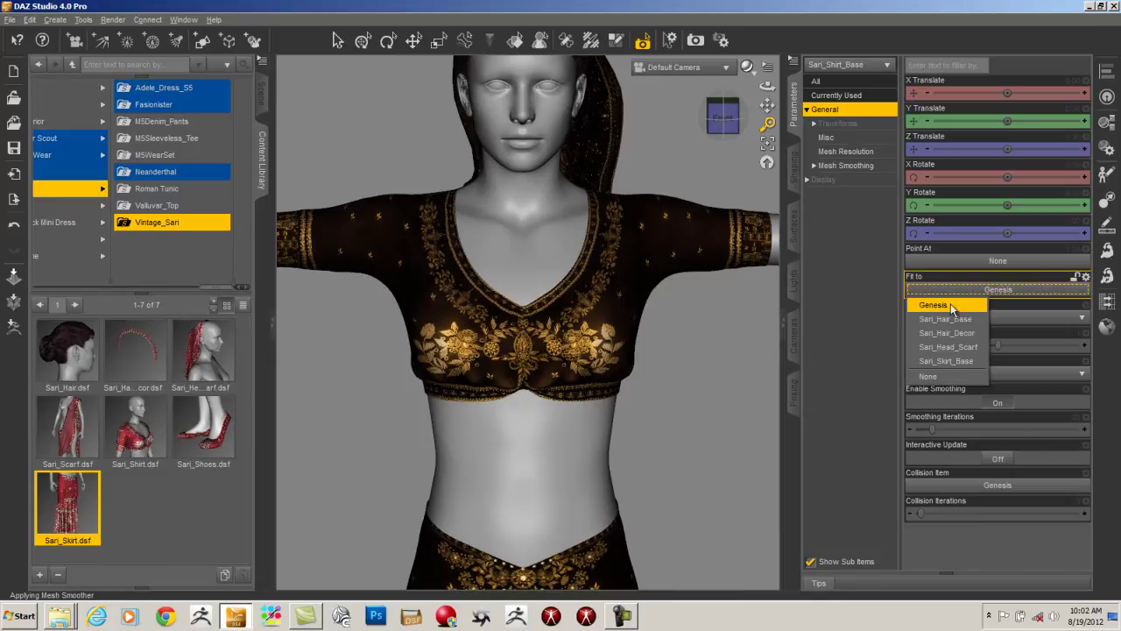
- Collapse the parameters area to widen the viewport and spot render the embroidery on the skirt's lower front
{"action": "left_click_drag", "start_coordinate": [766, 105], "coordinate": [806, 6]}
{"action": "left_click_drag", "start_coordinate": [767, 102], "coordinate": [702, 4]}
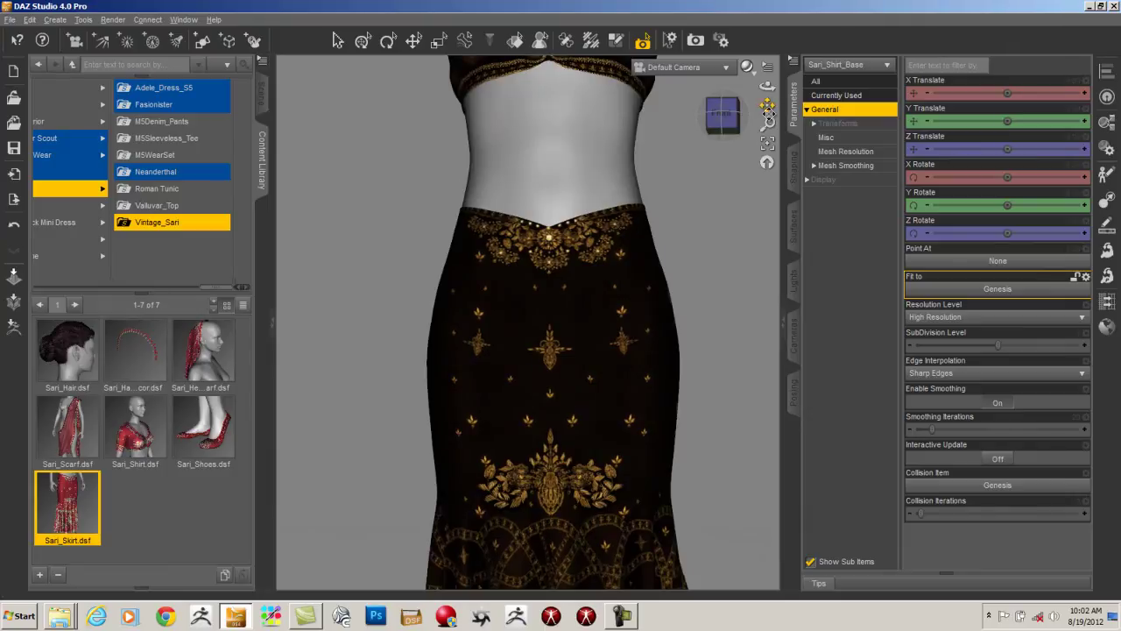
{"action": "left_click_drag", "start_coordinate": [767, 122], "coordinate": [612, 365]}
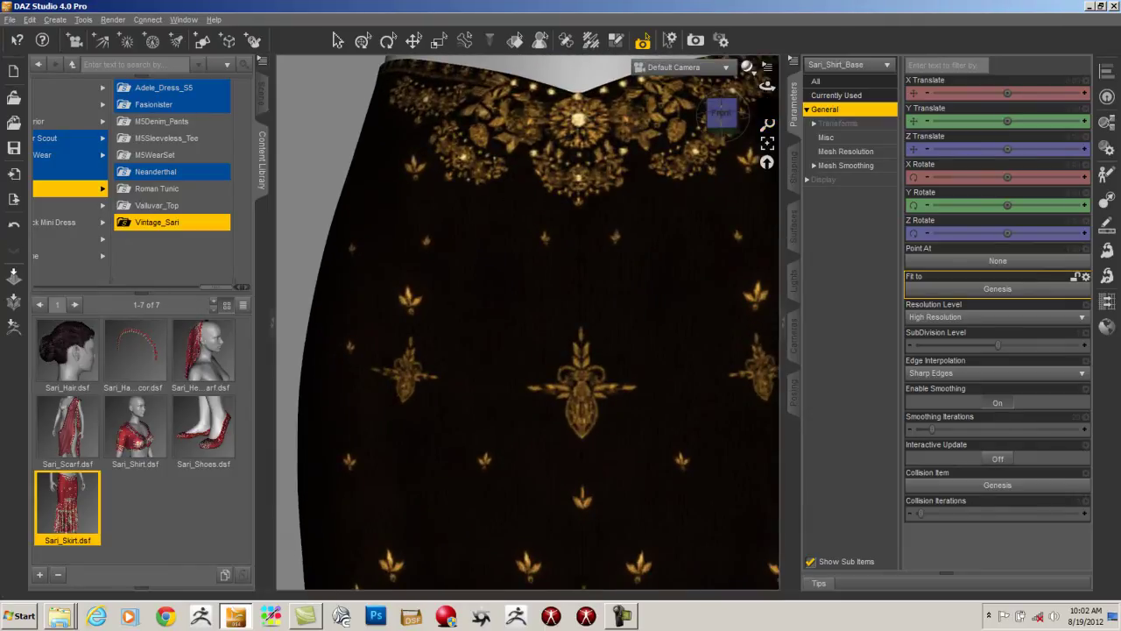
{"action": "left_click_drag", "start_coordinate": [767, 106], "coordinate": [762, 7]}
{"action": "left_click_drag", "start_coordinate": [769, 109], "coordinate": [794, 69]}
{"action": "left_click_drag", "start_coordinate": [721, 120], "coordinate": [697, 140]}
{"action": "left_click", "coordinate": [789, 306]}
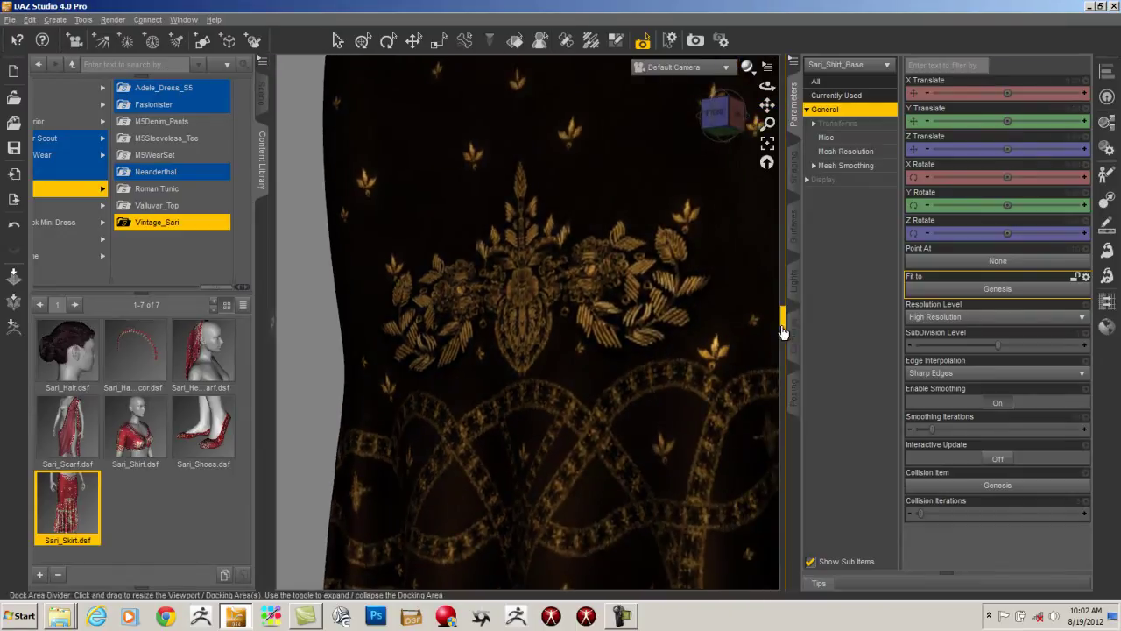
{"action": "left_click_drag", "start_coordinate": [1063, 120], "coordinate": [841, 172]}
{"action": "left_click_drag", "start_coordinate": [403, 117], "coordinate": [1000, 545]}
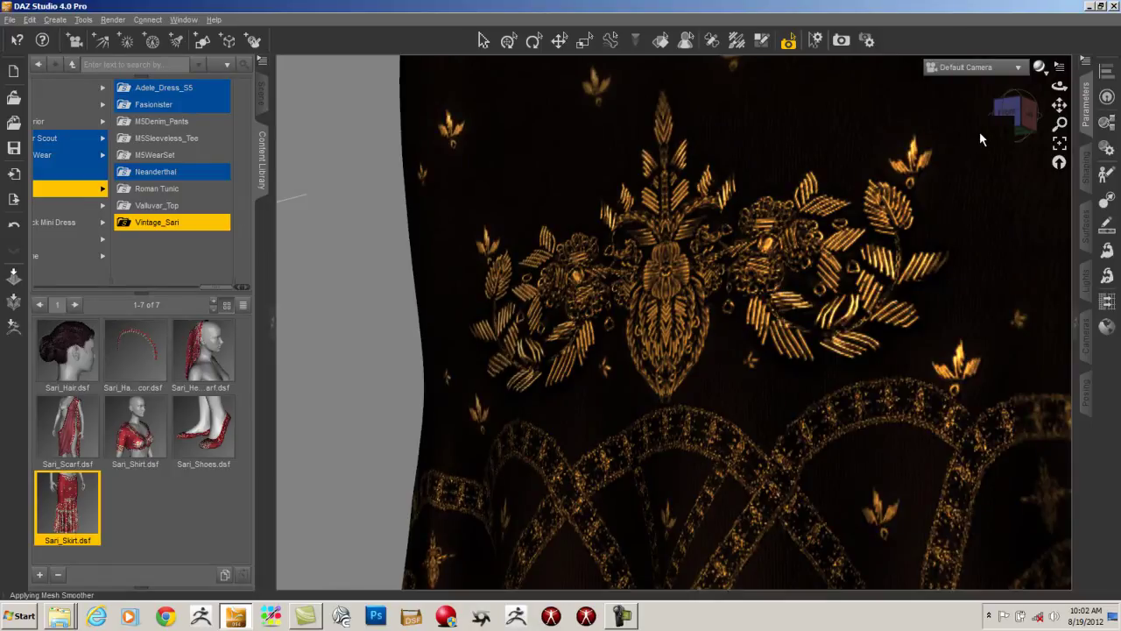
- Spot render the upper part of the skirt, seen between its front and its left side
{"action": "left_click_drag", "start_coordinate": [1052, 119], "coordinate": [1002, 291]}
{"action": "left_click_drag", "start_coordinate": [1008, 130], "coordinate": [758, 178]}
{"action": "key", "text": "ctrl+r"}
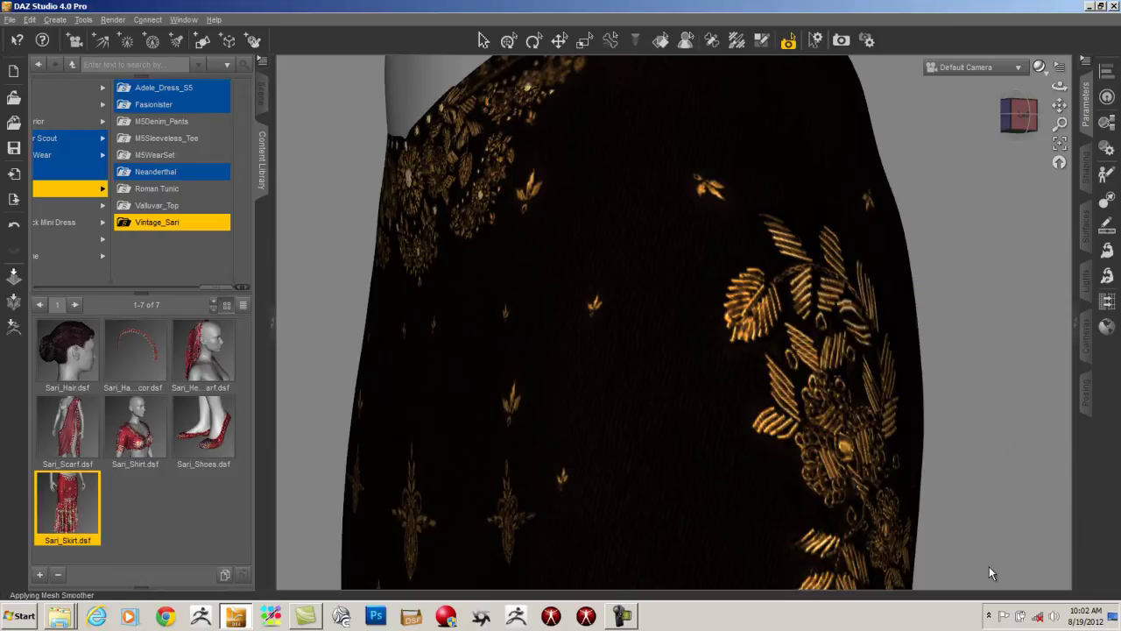
{"action": "left_click", "coordinate": [984, 197]}
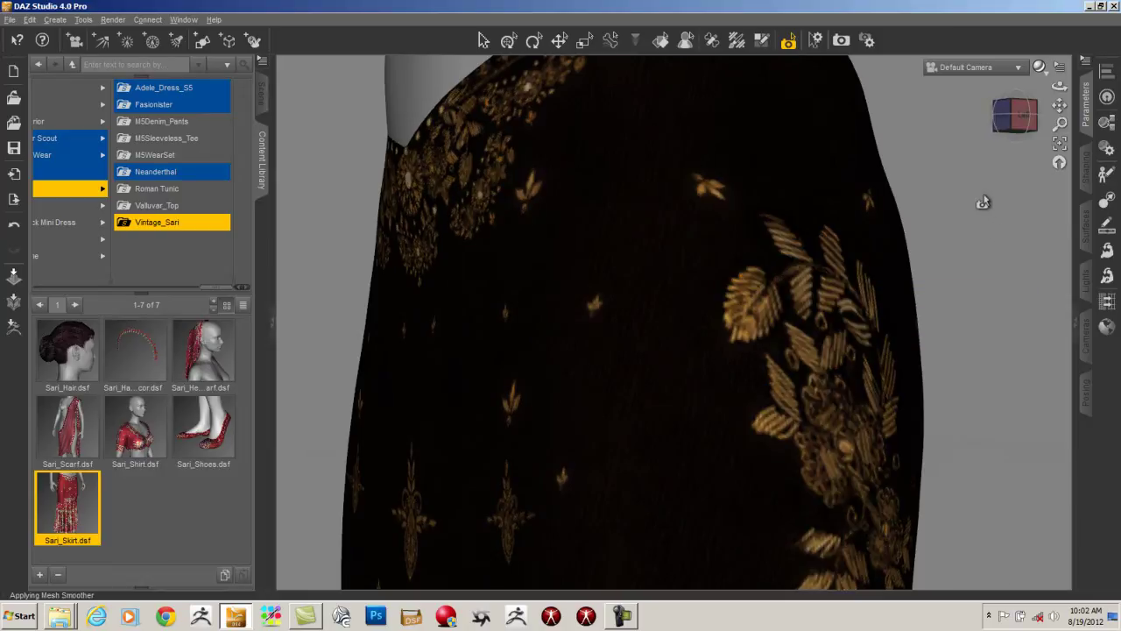
- Spot render a close-up of the floral embroidery on the skirt's left hip, seen straight from the left
{"action": "left_click", "coordinate": [1009, 123]}
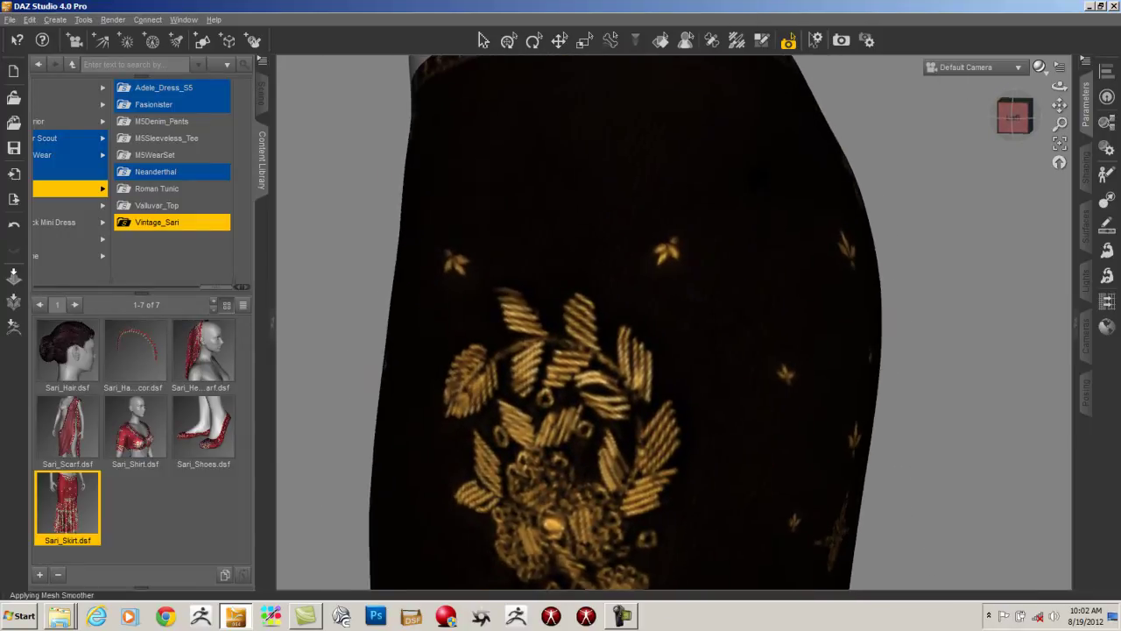
{"action": "left_click_drag", "start_coordinate": [1060, 105], "coordinate": [1063, 229]}
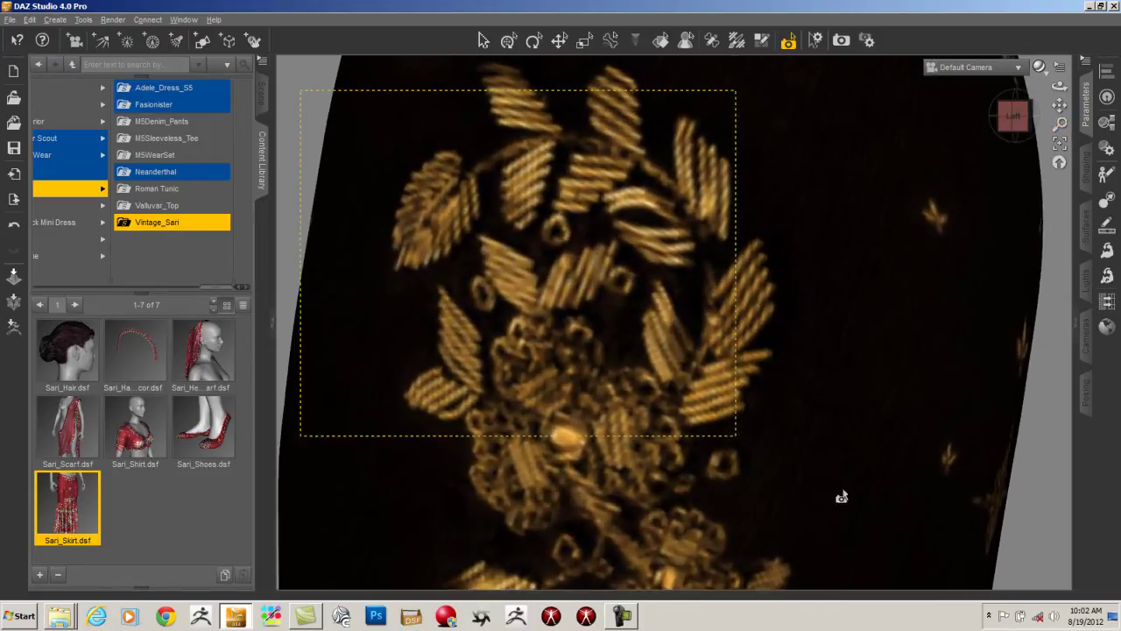
{"action": "left_click_drag", "start_coordinate": [840, 497], "coordinate": [998, 556]}
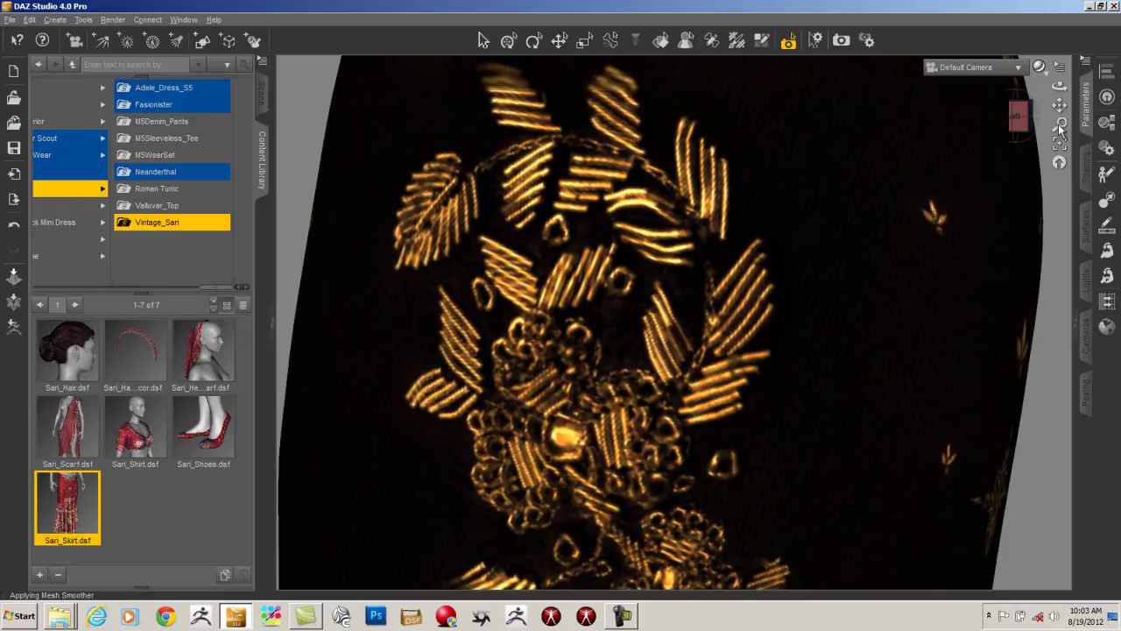
- Examine the shirt and skirt together from the left side and from a raised three-quarter angle
{"action": "left_click_drag", "start_coordinate": [1062, 124], "coordinate": [1061, 175]}
{"action": "left_click_drag", "start_coordinate": [1091, 7], "coordinate": [1090, 2]}
{"action": "left_click_drag", "start_coordinate": [1044, 155], "coordinate": [1092, 5]}
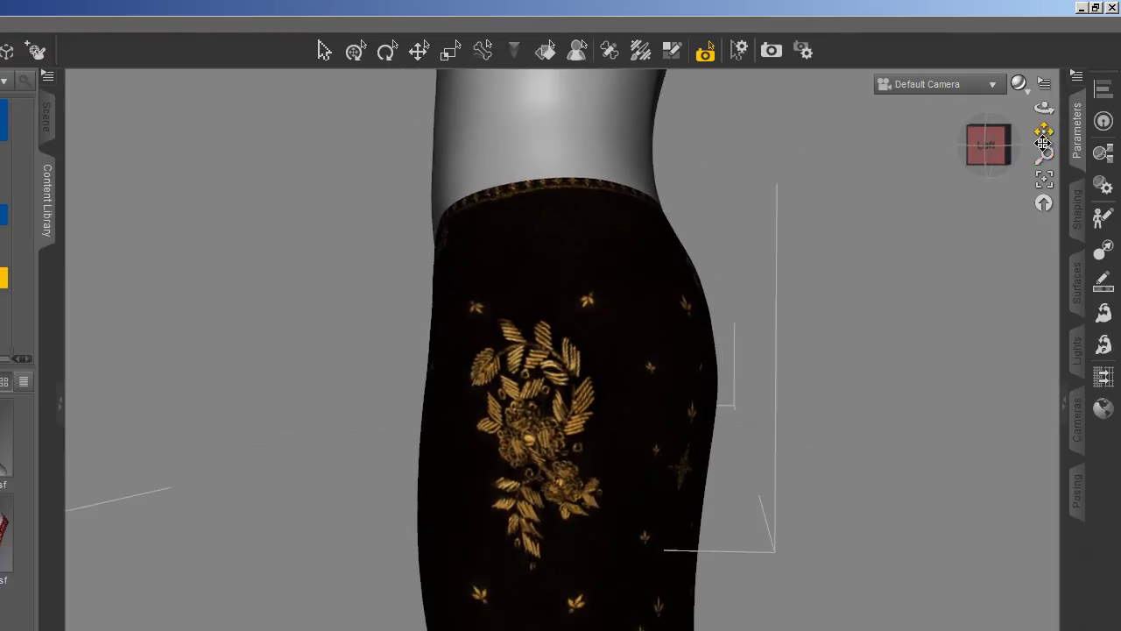
{"action": "left_click_drag", "start_coordinate": [1044, 152], "coordinate": [1056, 4]}
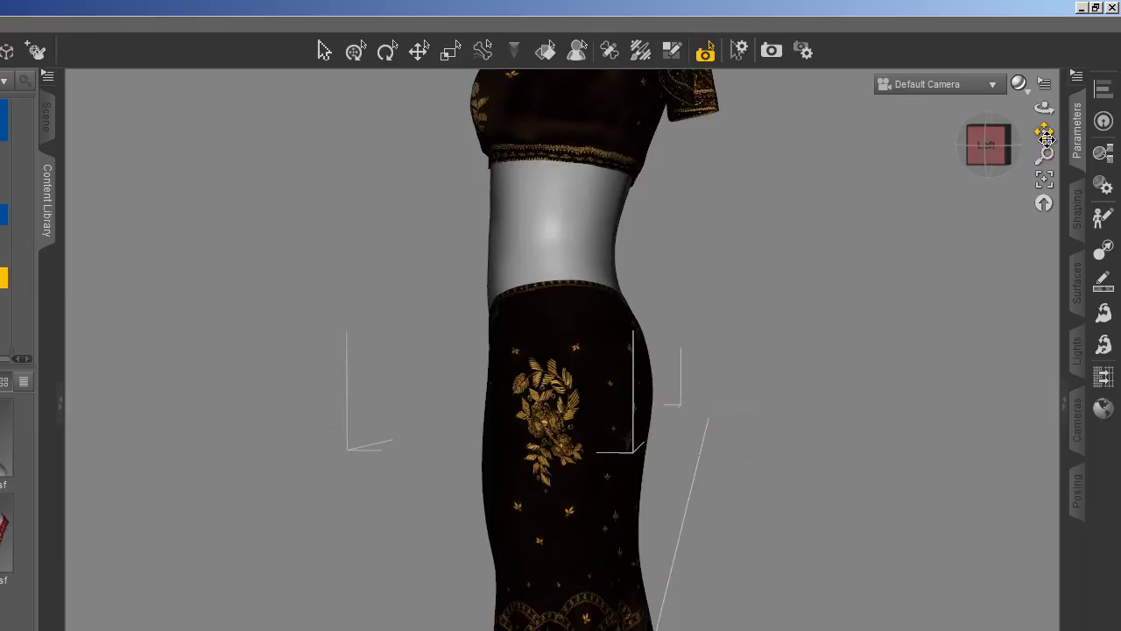
{"action": "mouse_move", "coordinate": [984, 140]}
{"action": "left_mouse_down"}
{"action": "mouse_move", "coordinate": [1047, 216]}
{"action": "mouse_move", "coordinate": [1113, 389]}
{"action": "mouse_move", "coordinate": [1024, 168]}
{"action": "mouse_move", "coordinate": [1110, 93]}
{"action": "mouse_move", "coordinate": [988, 158]}
{"action": "left_mouse_up"}
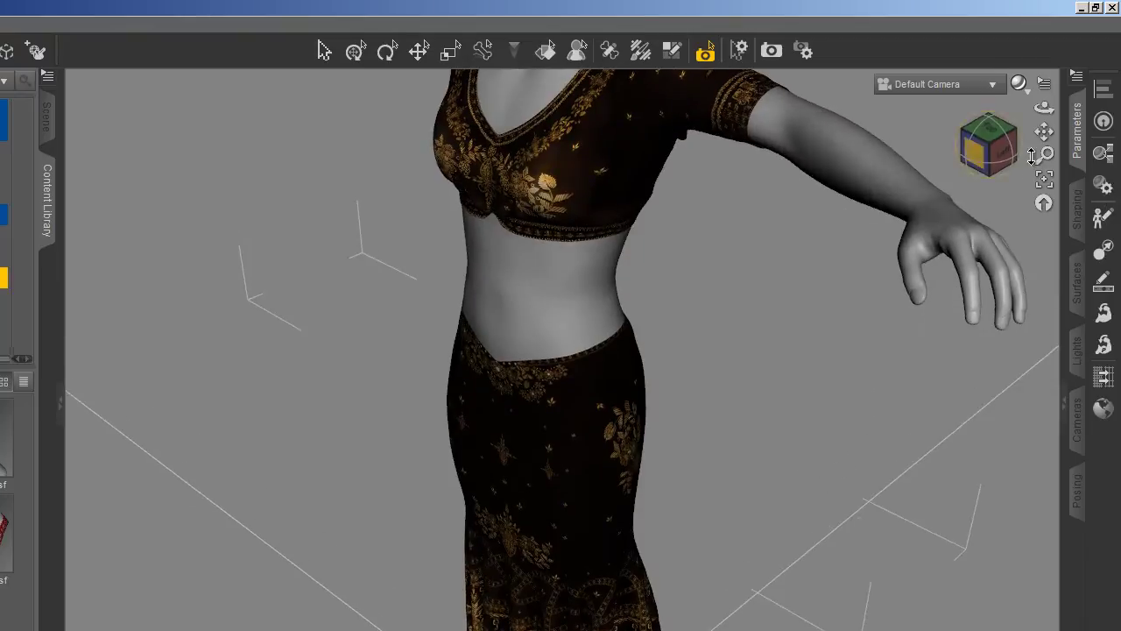
- Show the full figure from the front and load Sari_Shoes from the Vintage_Sari content
{"action": "left_click", "coordinate": [980, 156]}
{"action": "left_click_drag", "start_coordinate": [415, 400], "coordinate": [421, 366], "text": "ctrl+alt"}
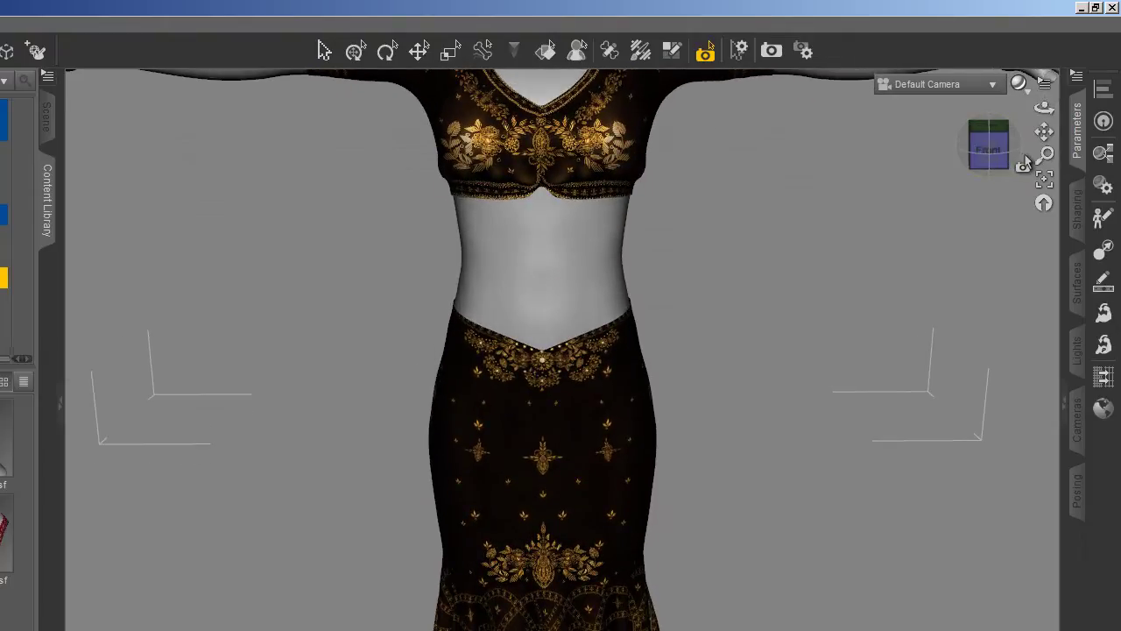
{"action": "left_click_drag", "start_coordinate": [1044, 154], "coordinate": [425, 365]}
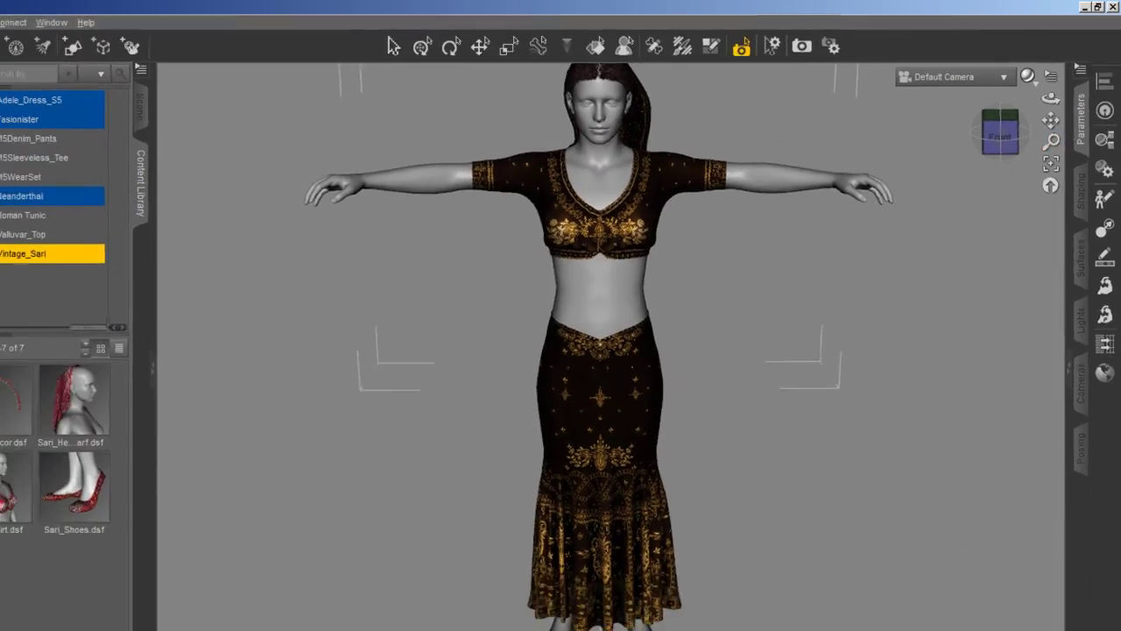
{"action": "double_click", "coordinate": [6, 531]}
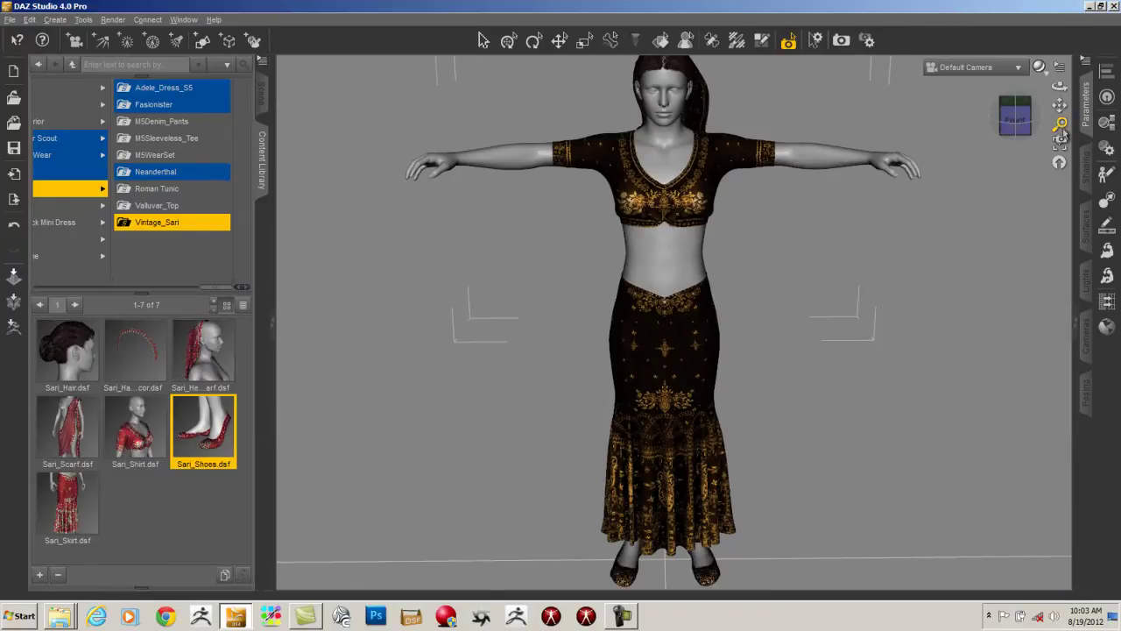
- Examine the skirt between its front and left side, from the hips down to the hem and shoes
{"action": "left_click_drag", "start_coordinate": [1058, 106], "coordinate": [1063, 16]}
{"action": "left_click_drag", "start_coordinate": [1010, 103], "coordinate": [731, 37]}
{"action": "left_click_drag", "start_coordinate": [1059, 102], "coordinate": [714, 540]}
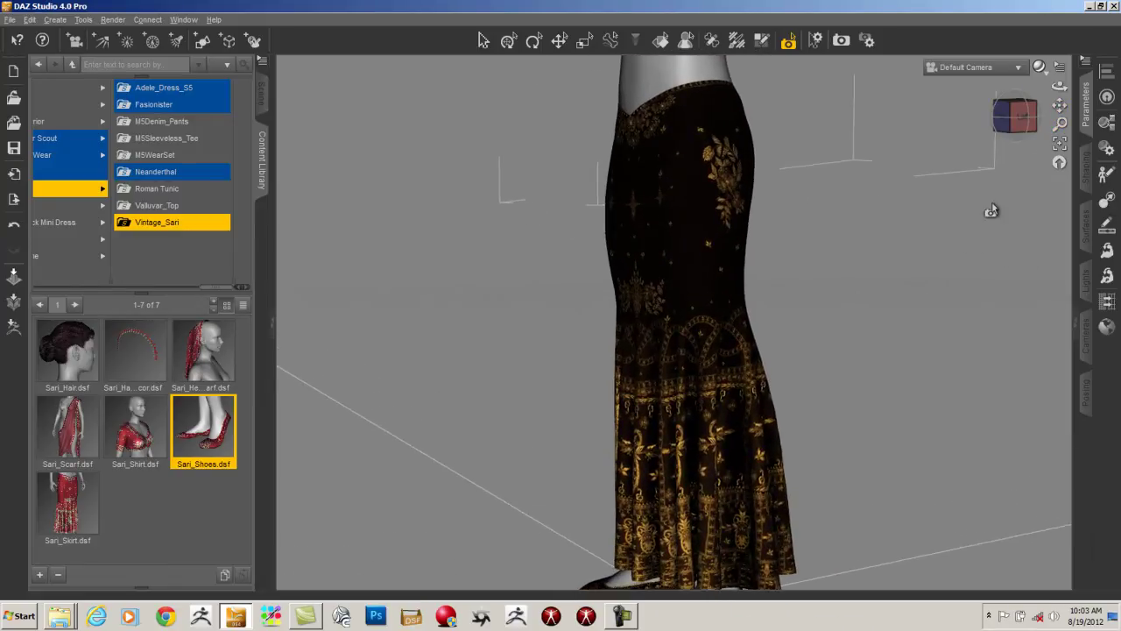
{"action": "mouse_move", "coordinate": [560, 292]}
{"action": "left_mouse_down"}
{"action": "mouse_move", "coordinate": [538, 321]}
{"action": "mouse_move", "coordinate": [555, 295]}
{"action": "mouse_move", "coordinate": [543, 302]}
{"action": "left_mouse_up"}
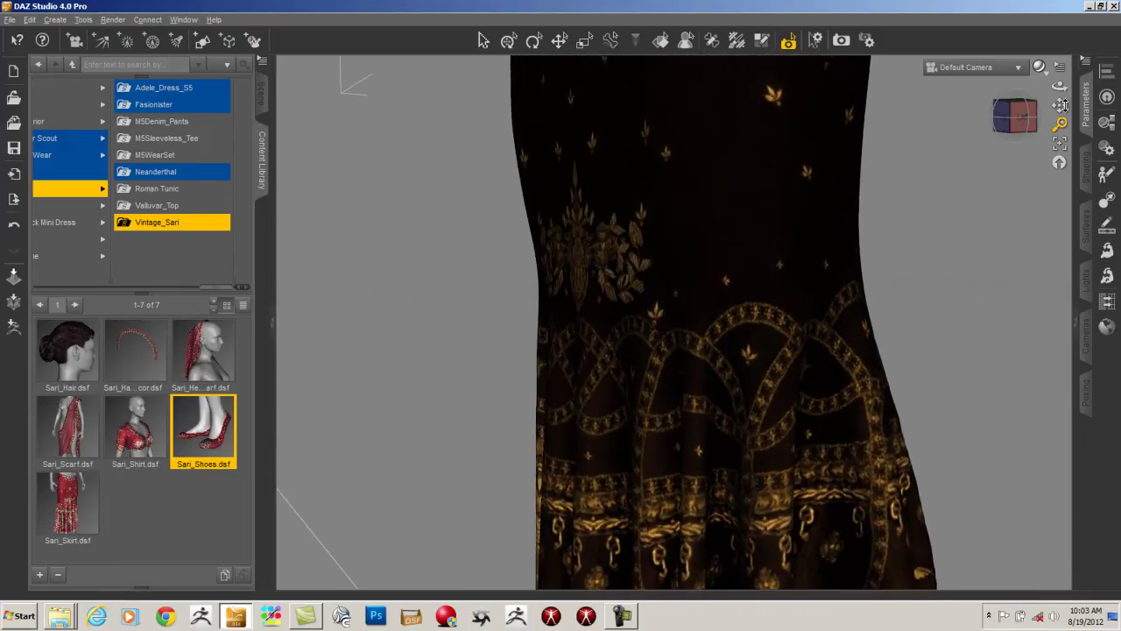
{"action": "left_click_drag", "start_coordinate": [1059, 105], "coordinate": [563, 291]}
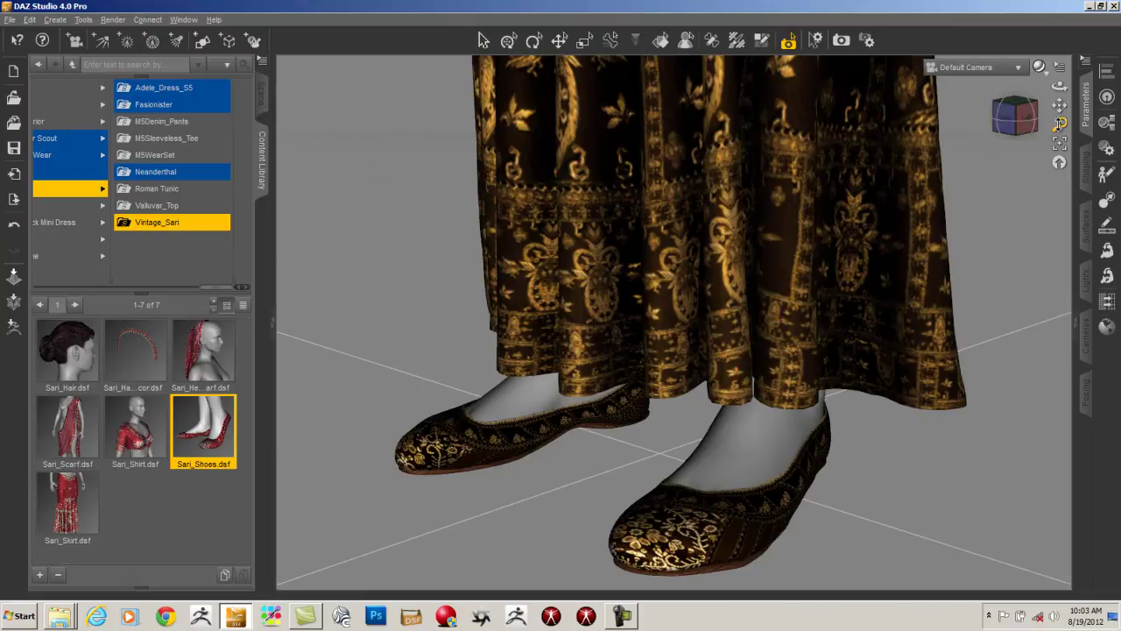
- Spot render the skirt's hem and the shoes in close-up, first from a low angle and again from higher up
{"action": "left_click_drag", "start_coordinate": [1060, 123], "coordinate": [557, 299]}
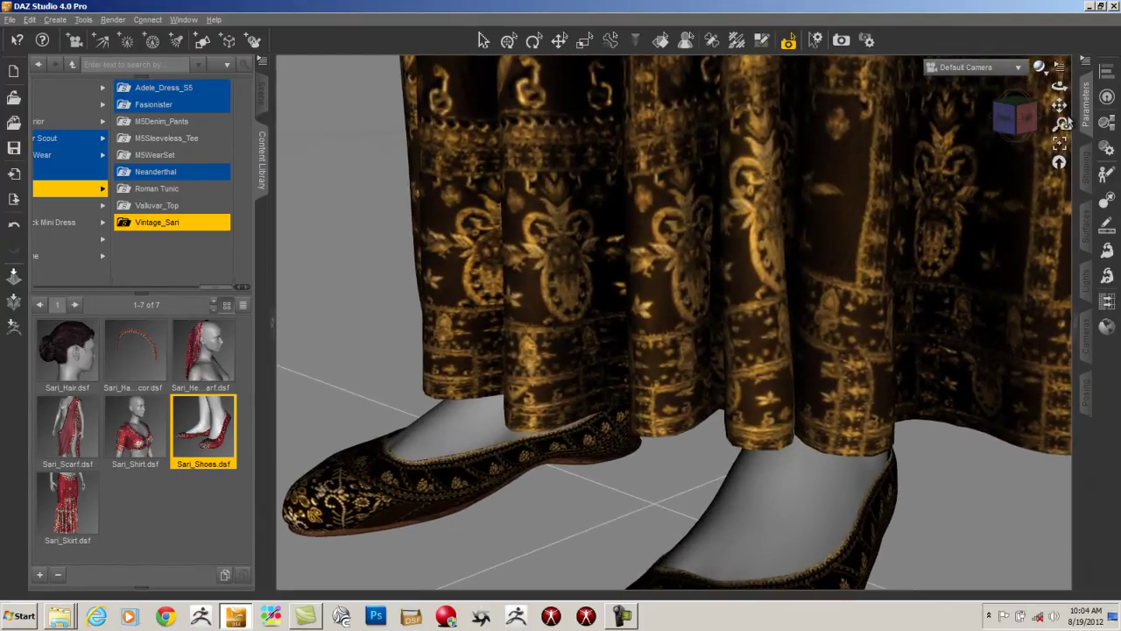
{"action": "left_click_drag", "start_coordinate": [1061, 106], "coordinate": [561, 293]}
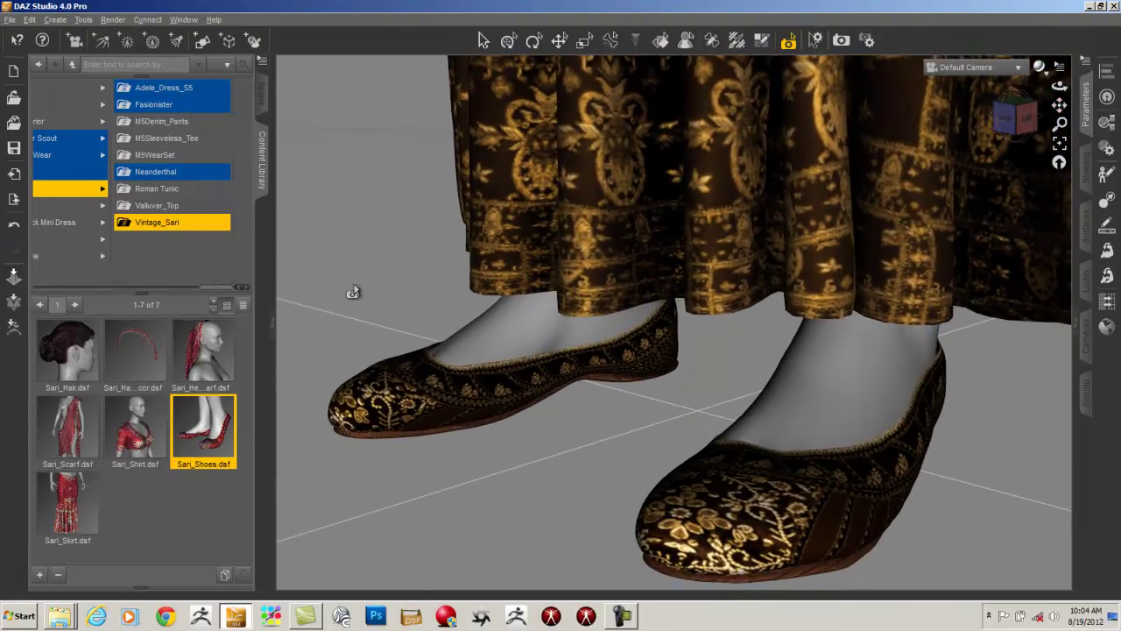
{"action": "left_click_drag", "start_coordinate": [411, 418], "coordinate": [953, 592]}
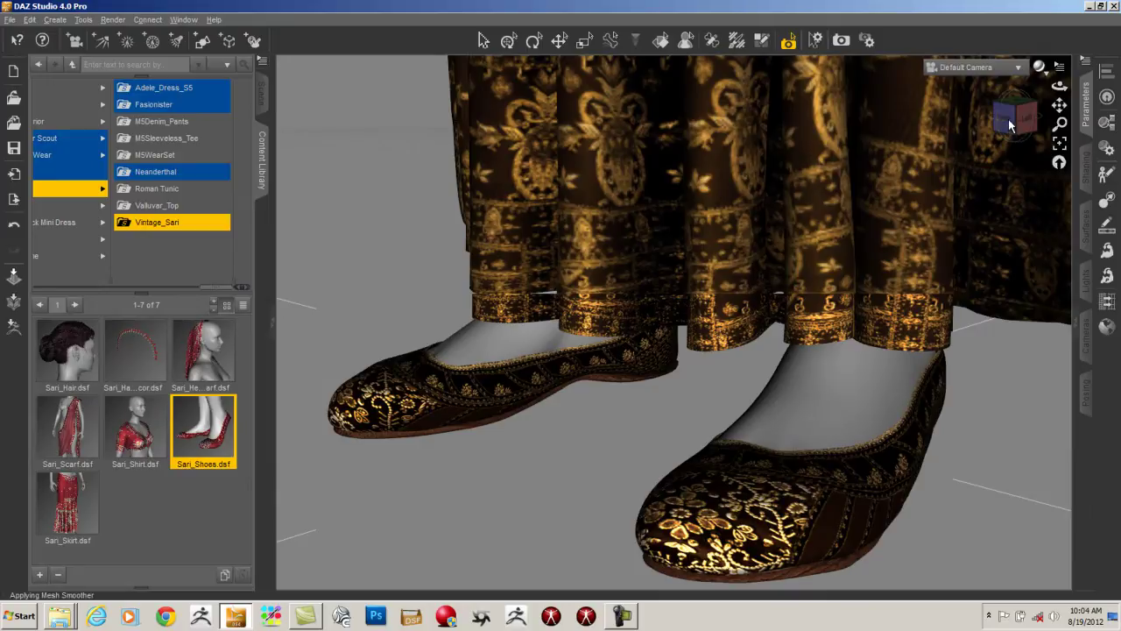
{"action": "left_click_drag", "start_coordinate": [1010, 127], "coordinate": [1016, 122]}
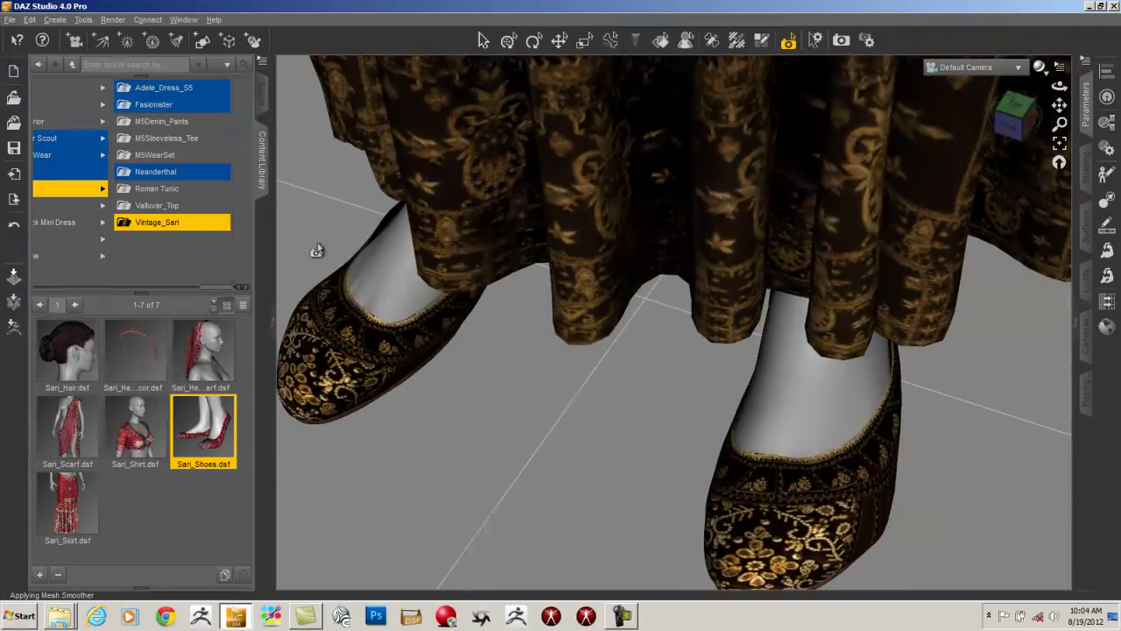
{"action": "key", "text": "ctrl+r"}
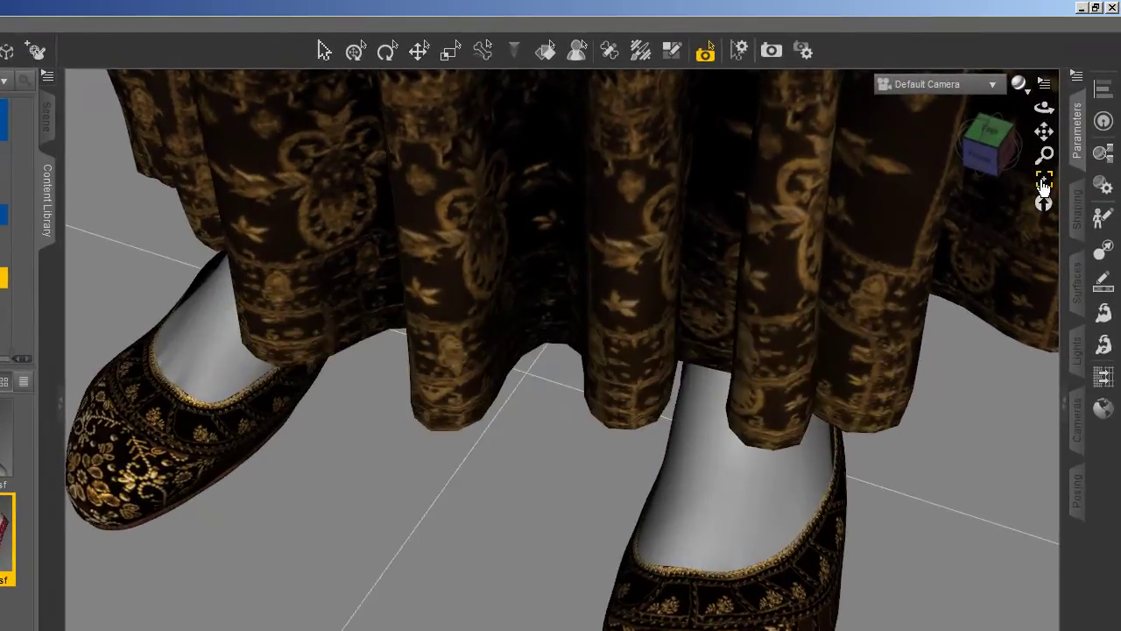
- Frame the figure's upper body from the front and load Sari_Scarf from the Vintage_Sari content
{"action": "left_click", "coordinate": [1043, 183]}
{"action": "left_click_drag", "start_coordinate": [989, 149], "coordinate": [1041, 12]}
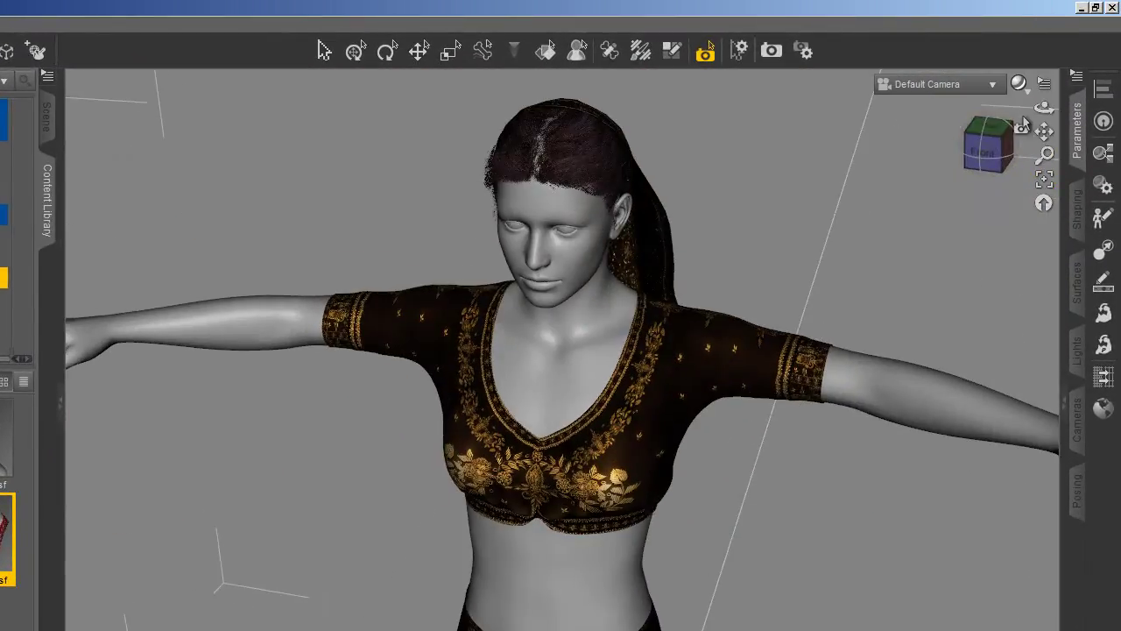
{"action": "left_click_drag", "start_coordinate": [996, 140], "coordinate": [1105, 7]}
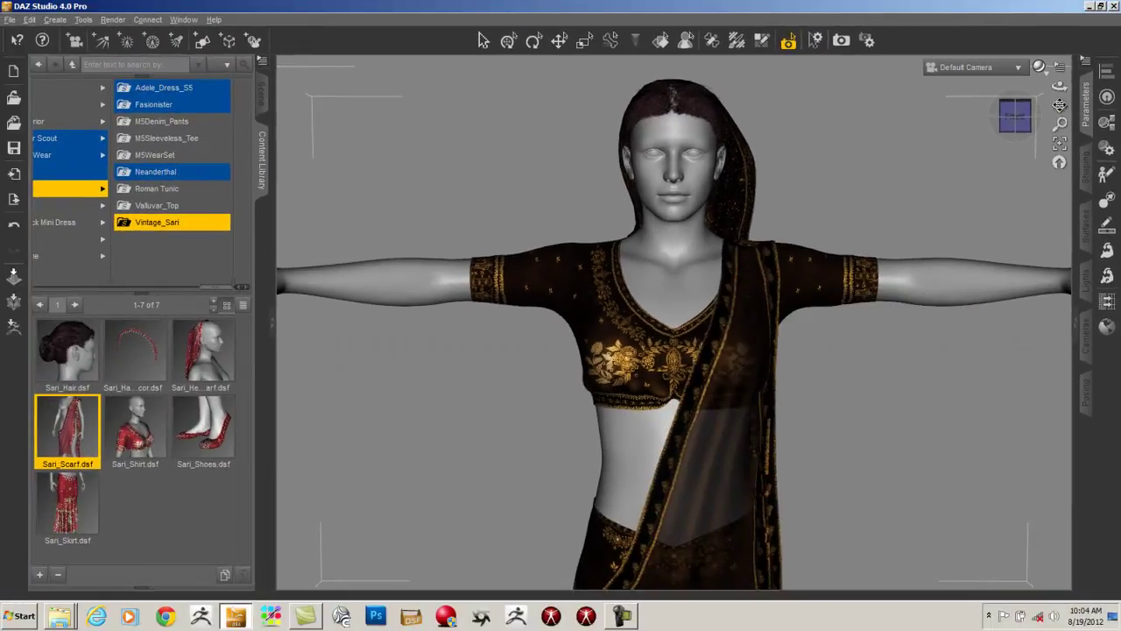
- Examine how the scarf drapes over the shirt and skirt, from the front and around the back
{"action": "left_click_drag", "start_coordinate": [1059, 105], "coordinate": [1026, 28]}
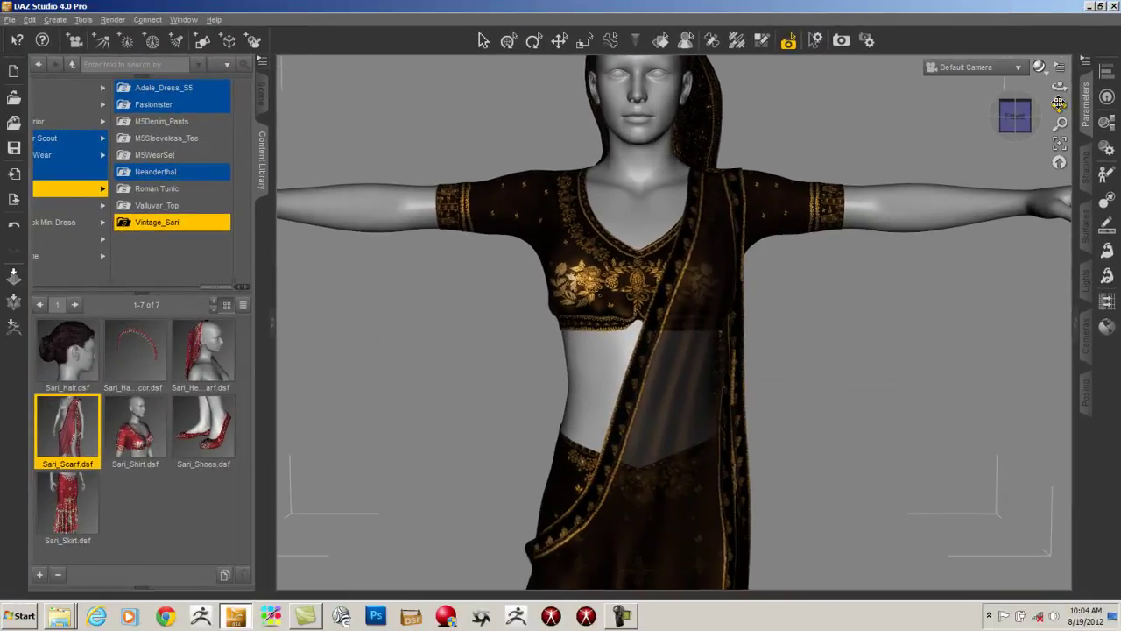
{"action": "left_click_drag", "start_coordinate": [1060, 102], "coordinate": [1050, 24]}
{"action": "left_click_drag", "start_coordinate": [1020, 124], "coordinate": [154, 90]}
{"action": "left_click_drag", "start_coordinate": [1023, 119], "coordinate": [1105, 118]}
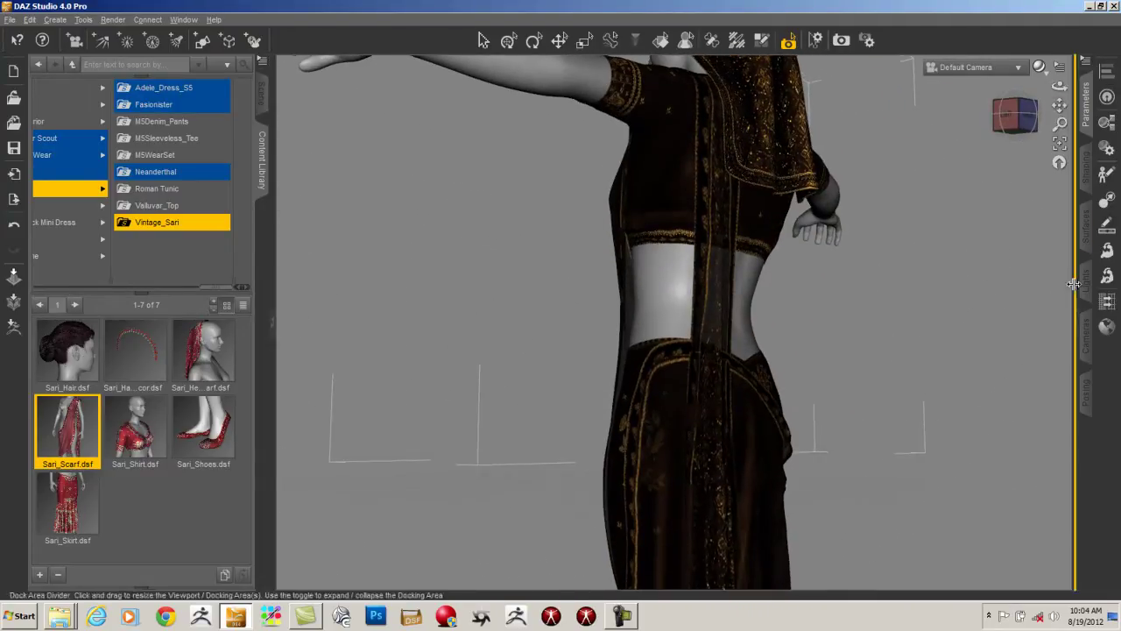
- Change the Fit to target of Sari_Scarf_Base from the shirt to Sari_Skirt_Base
{"action": "left_click", "coordinate": [1077, 329]}
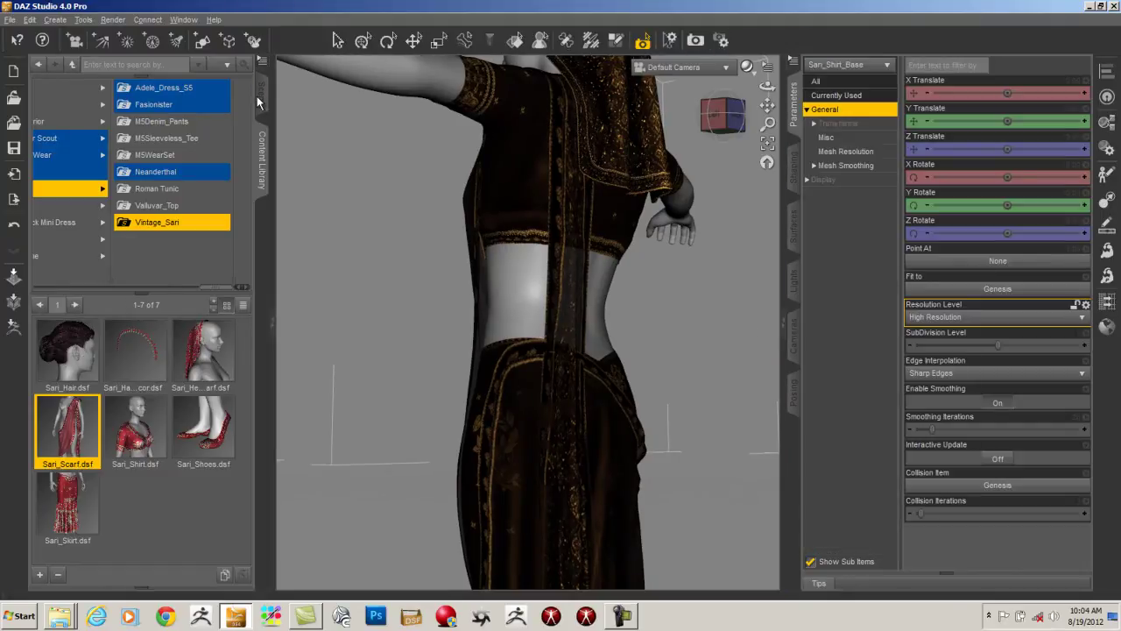
{"action": "left_click", "coordinate": [259, 94]}
{"action": "left_click", "coordinate": [124, 332]}
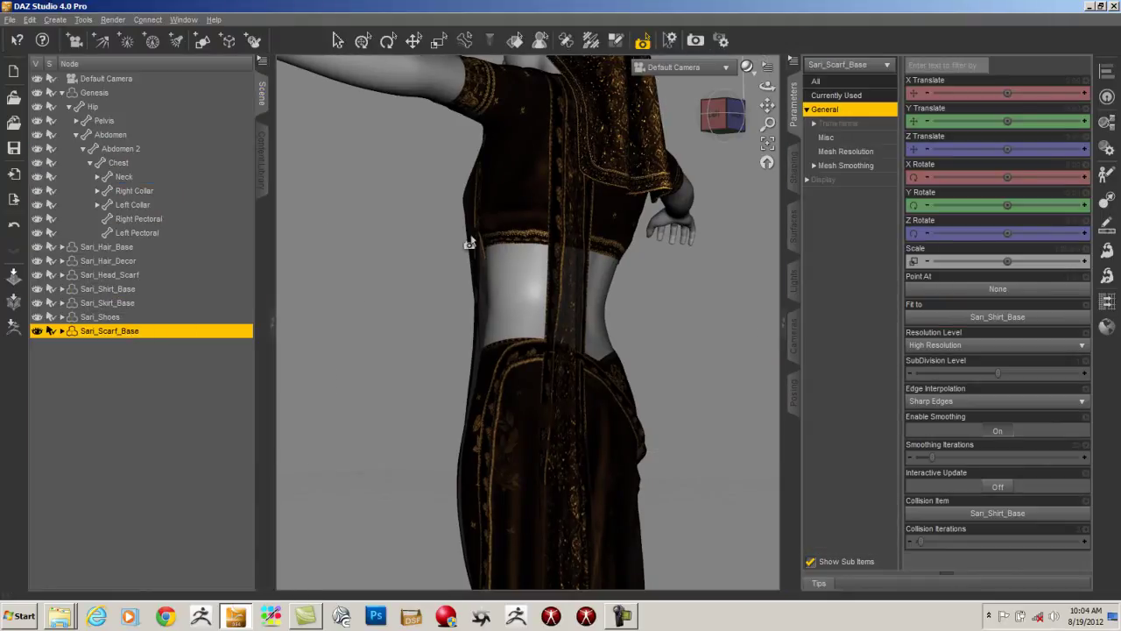
{"action": "left_click", "coordinate": [999, 318]}
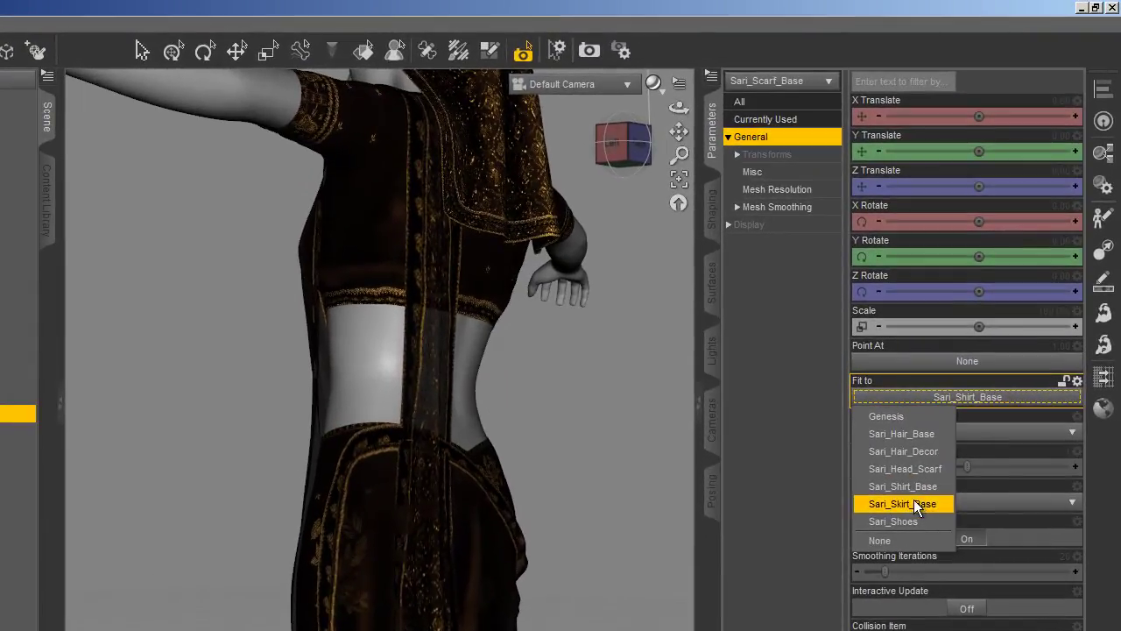
{"action": "left_click", "coordinate": [914, 505]}
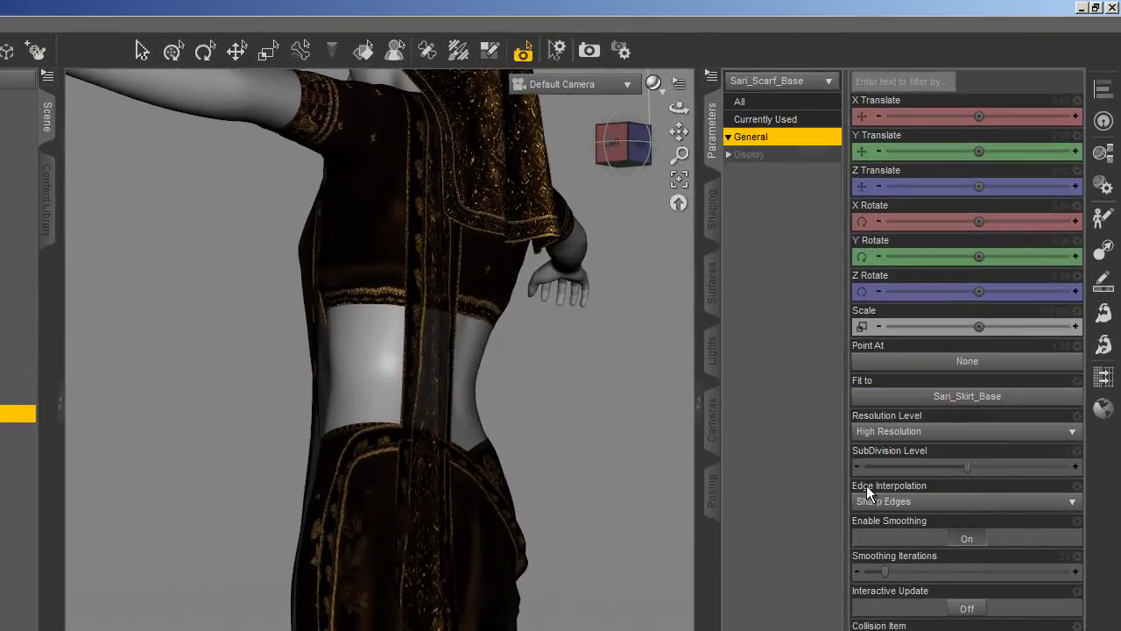
- Examine the refitted scarf from the front, from the shoulder down over the skirt to the hem and shoes
{"action": "left_click_drag", "start_coordinate": [633, 146], "coordinate": [1106, 420]}
{"action": "left_click_drag", "start_coordinate": [625, 175], "coordinate": [849, 12]}
{"action": "left_click_drag", "start_coordinate": [609, 147], "coordinate": [624, 149]}
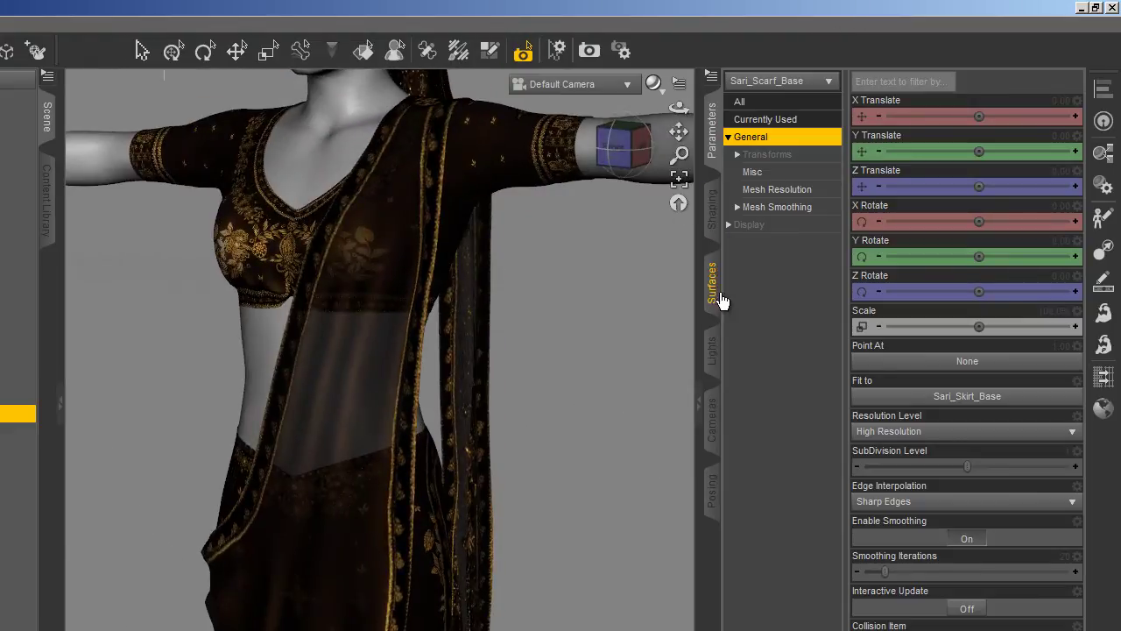
{"action": "left_click", "coordinate": [698, 401]}
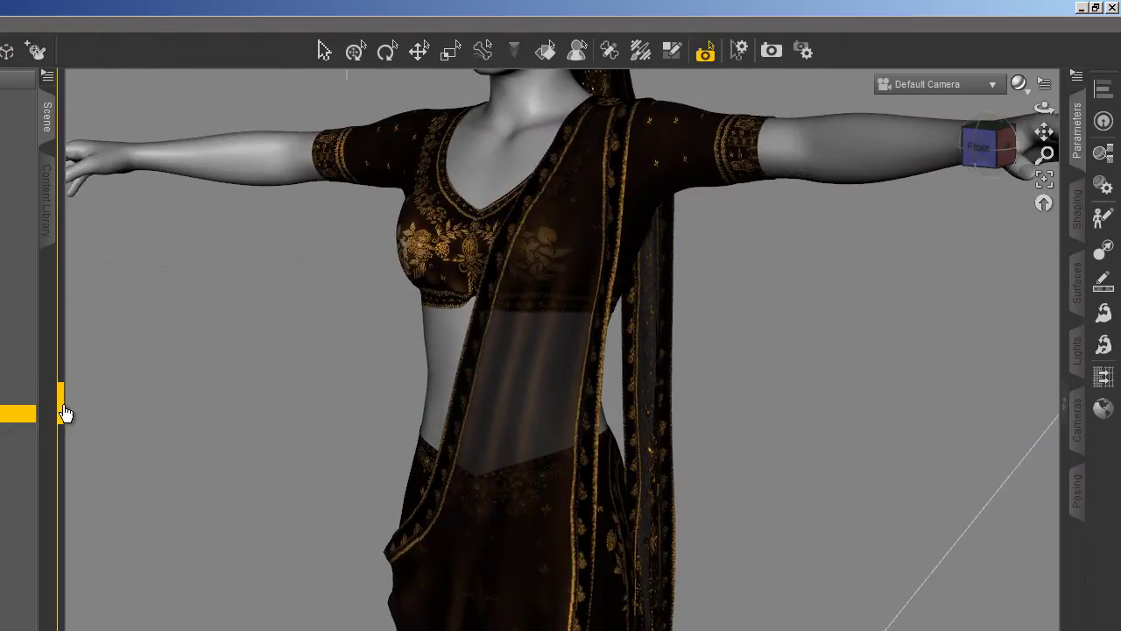
{"action": "left_click", "coordinate": [61, 415]}
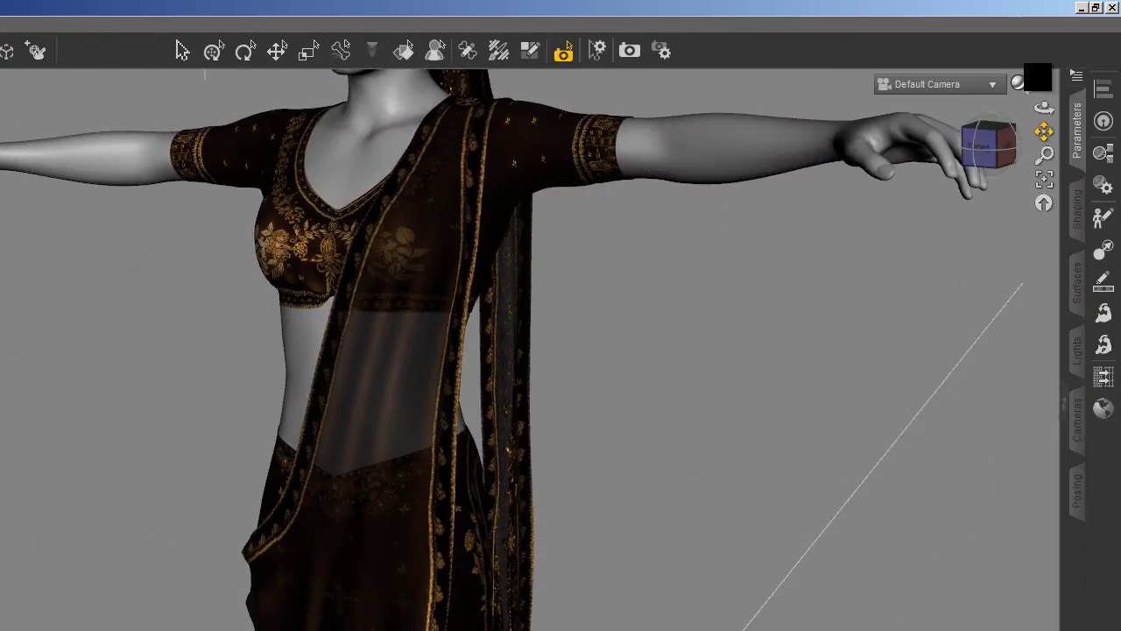
{"action": "left_click_drag", "start_coordinate": [1044, 122], "coordinate": [1025, 7]}
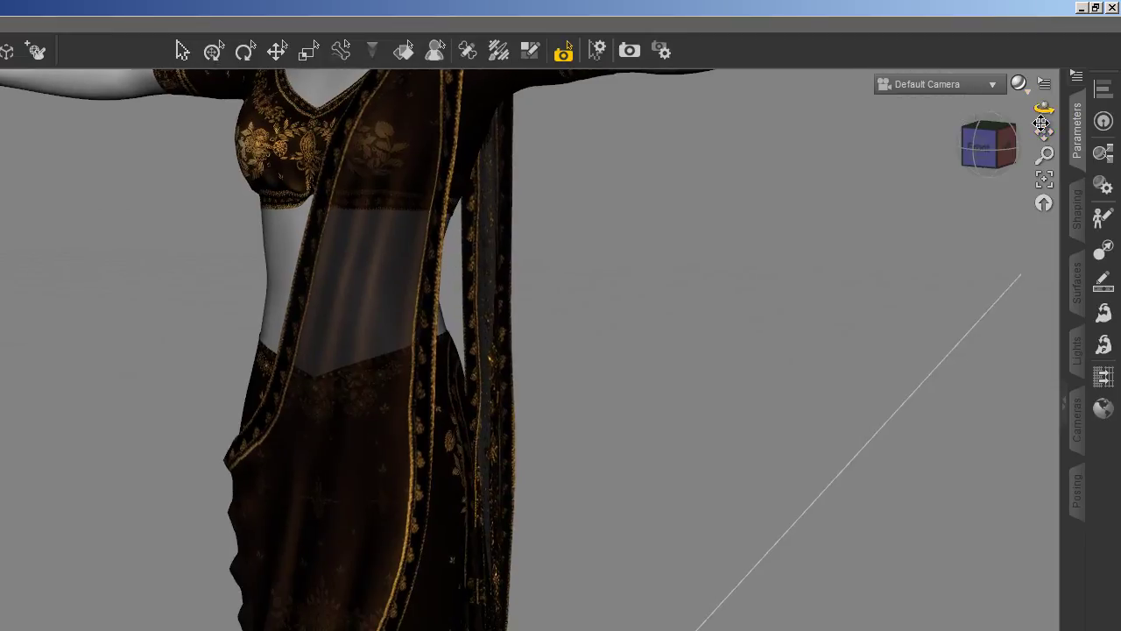
{"action": "left_click_drag", "start_coordinate": [1045, 131], "coordinate": [1046, 128]}
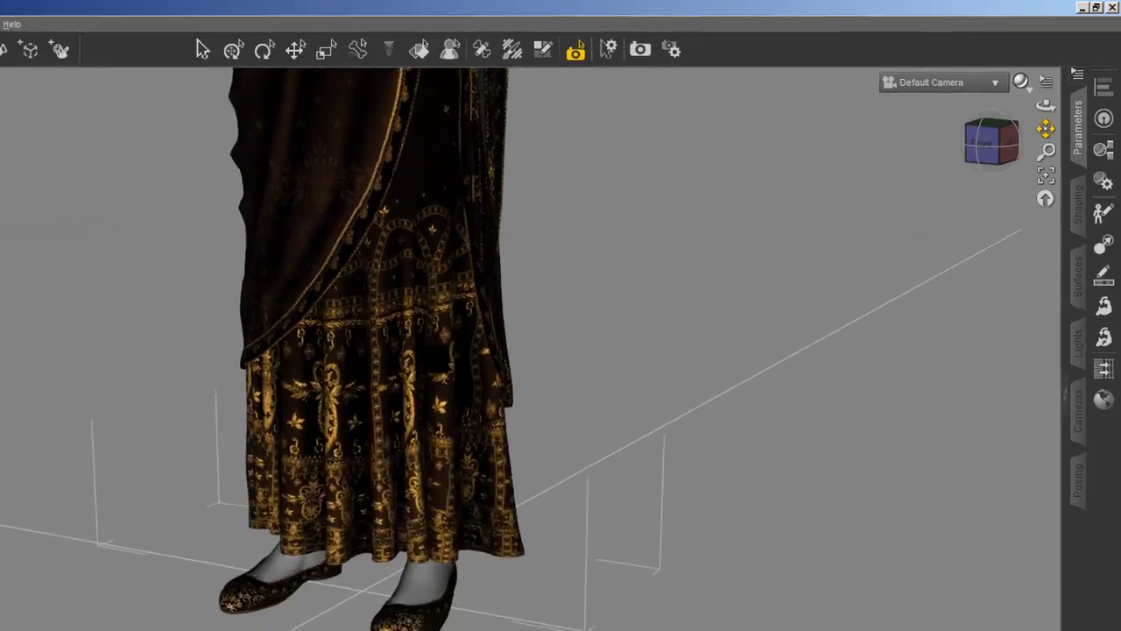
{"action": "left_click_drag", "start_coordinate": [436, 356], "coordinate": [438, 382]}
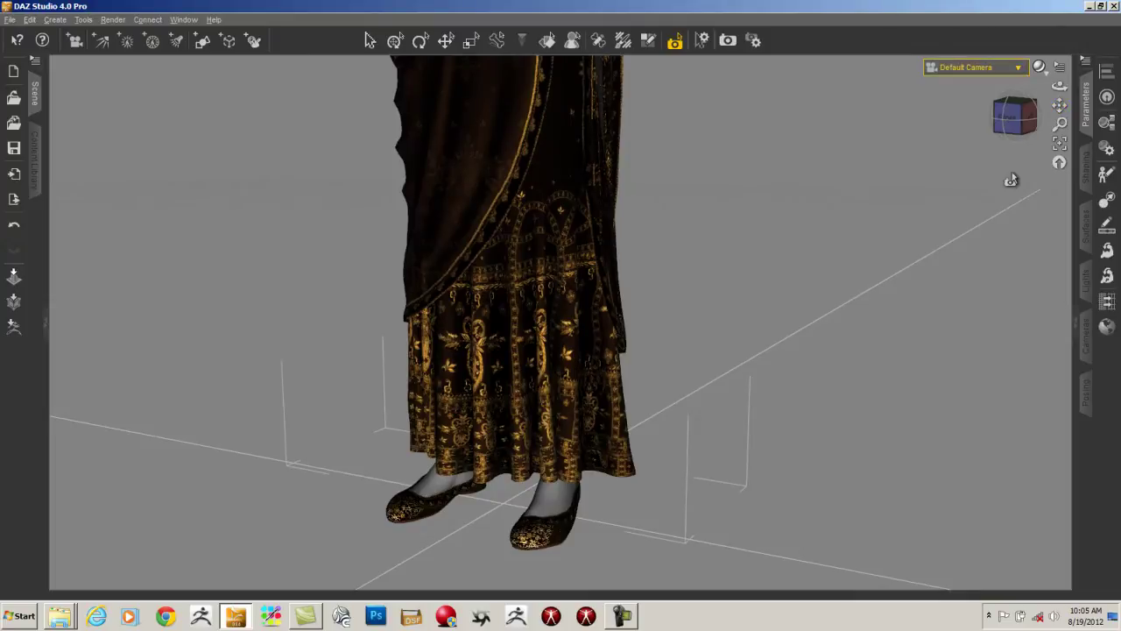
- Pull Genesis's left foot slightly backward with the Translate tool, viewed from the figure's left side
{"action": "mouse_move", "coordinate": [1017, 121]}
{"action": "left_mouse_down"}
{"action": "mouse_move", "coordinate": [683, 170]}
{"action": "mouse_move", "coordinate": [476, 40]}
{"action": "mouse_move", "coordinate": [546, 18]}
{"action": "mouse_move", "coordinate": [1016, 114]}
{"action": "left_mouse_up"}
{"action": "left_click", "coordinate": [445, 40]}
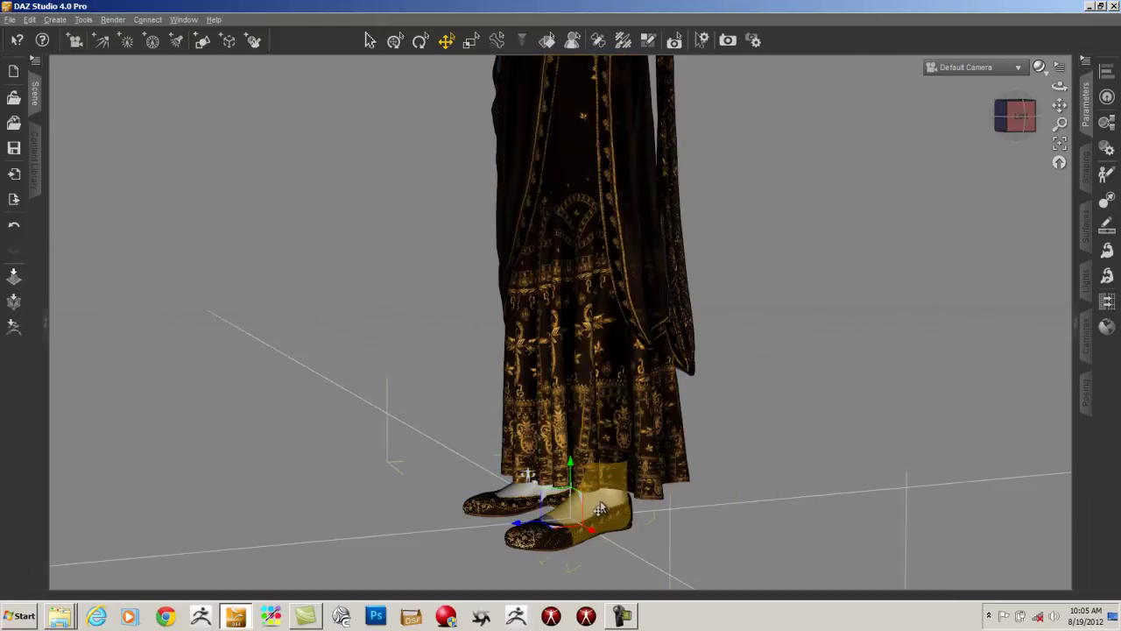
{"action": "left_click_drag", "start_coordinate": [601, 506], "coordinate": [622, 485]}
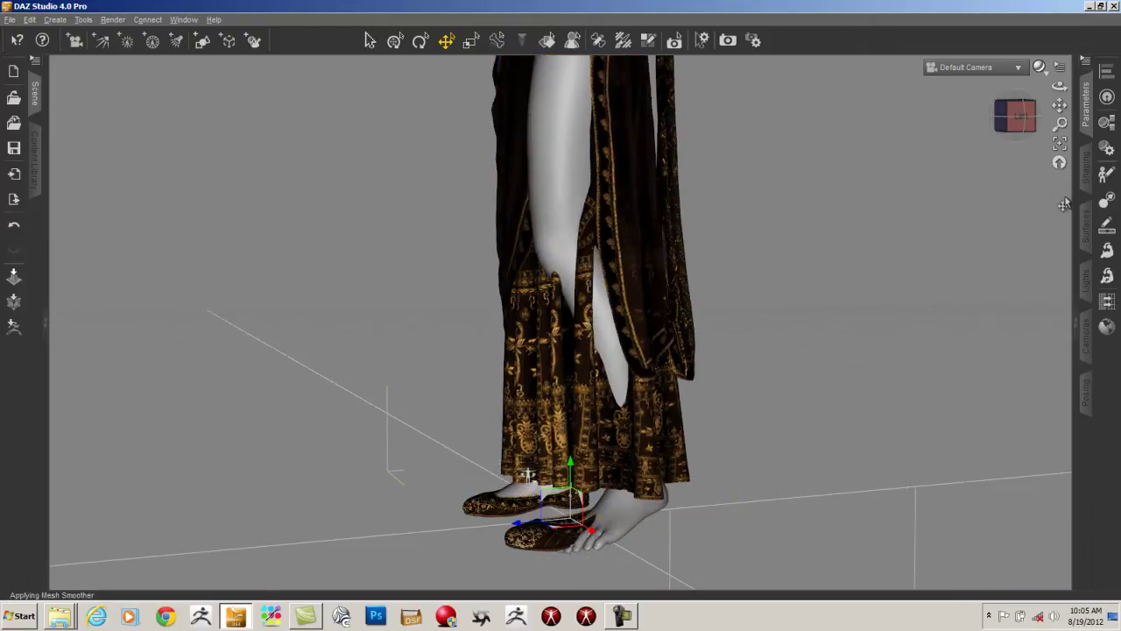
- Fit Sari_Skirt_Base to Genesis instead of the shirt
{"action": "left_click", "coordinate": [1075, 320]}
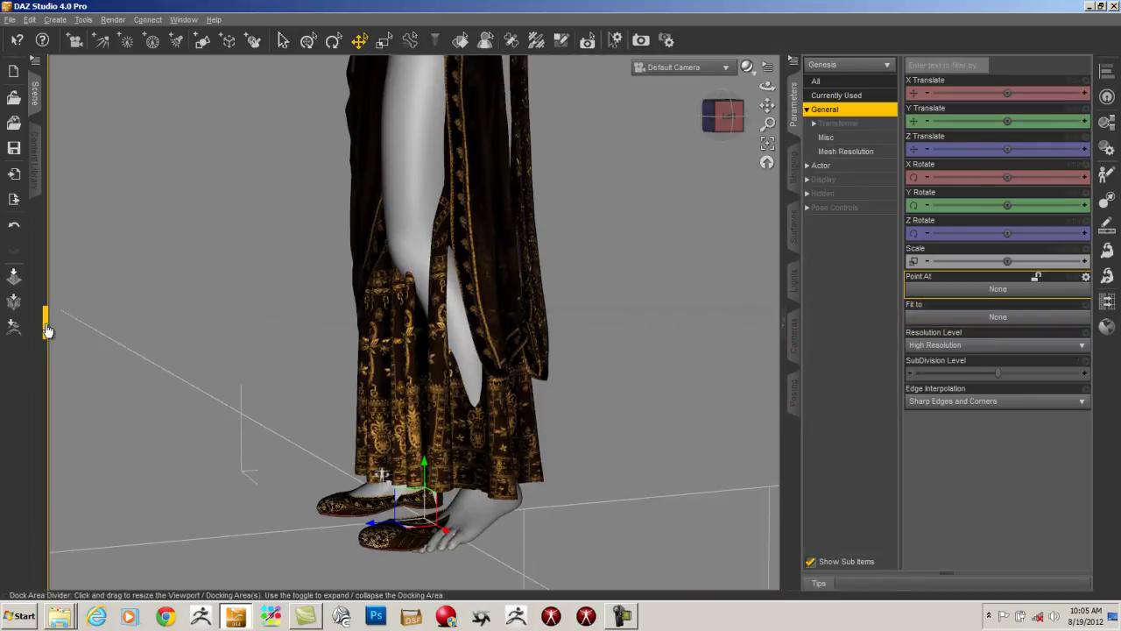
{"action": "left_click", "coordinate": [46, 324]}
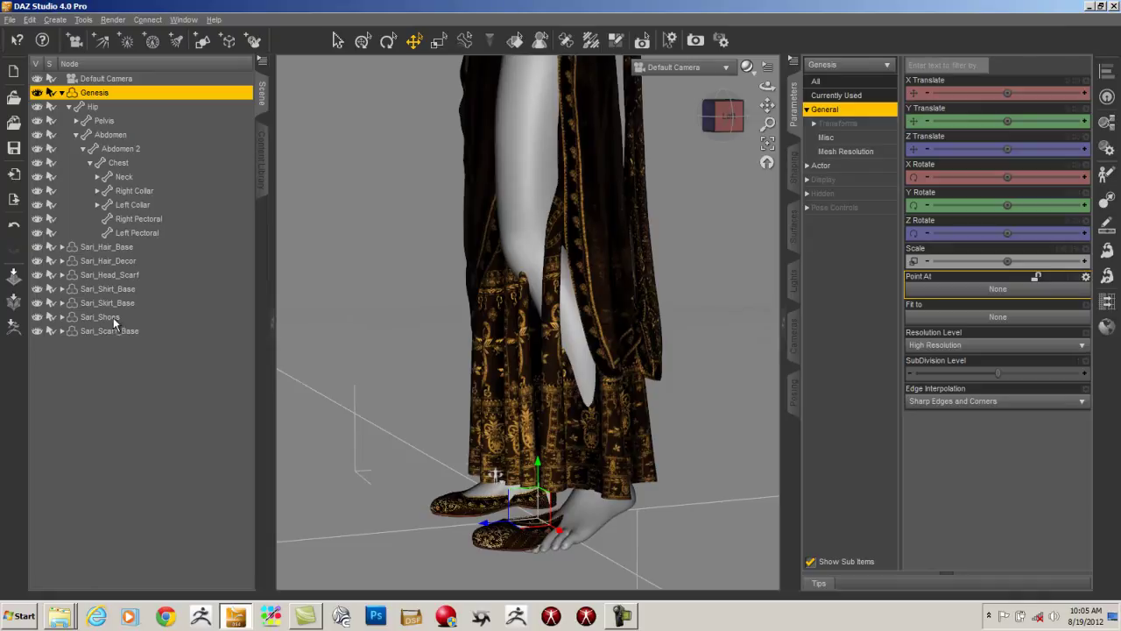
{"action": "left_click", "coordinate": [119, 302]}
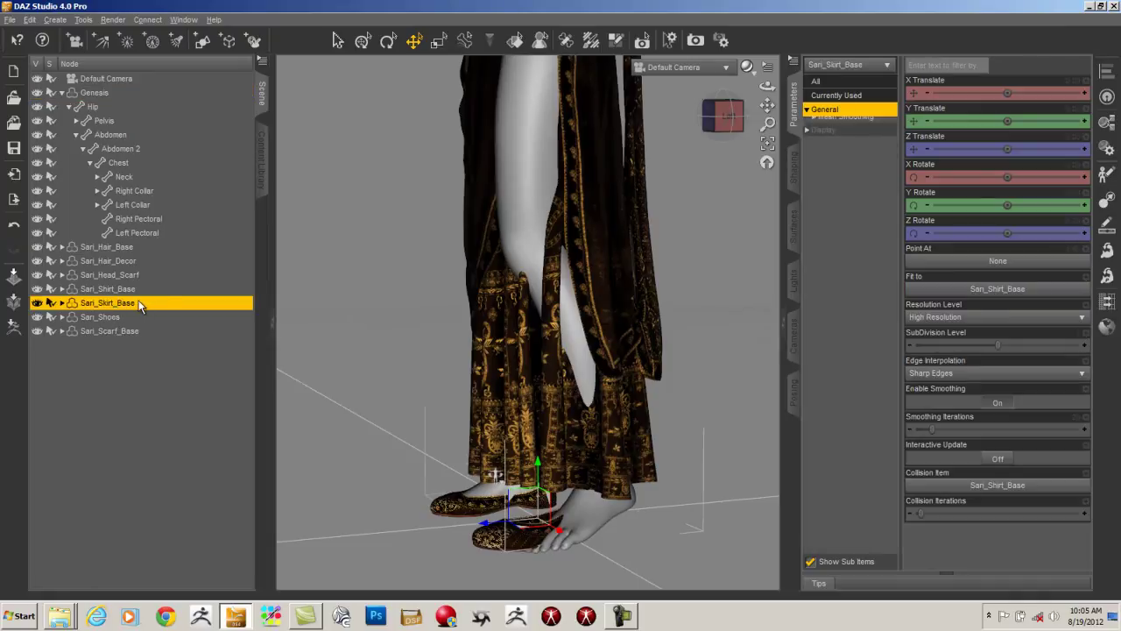
{"action": "left_click", "coordinate": [979, 288]}
{"action": "left_click", "coordinate": [933, 304]}
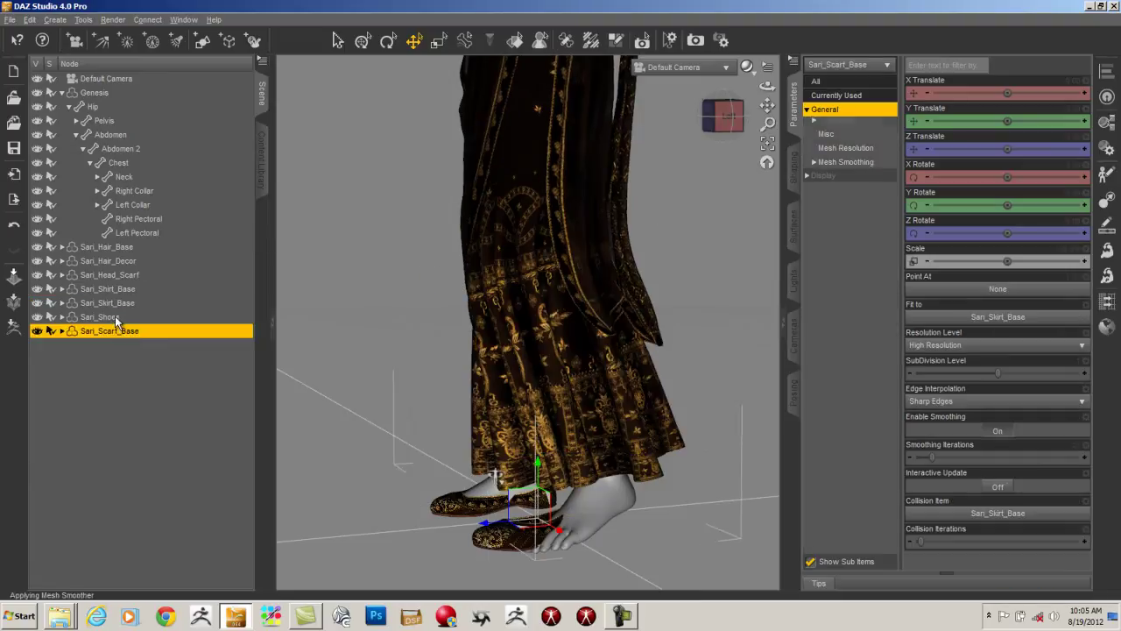
- Fit Sari_Shoes to Genesis instead of the shirt
{"action": "left_click", "coordinate": [118, 316]}
{"action": "left_click", "coordinate": [974, 319]}
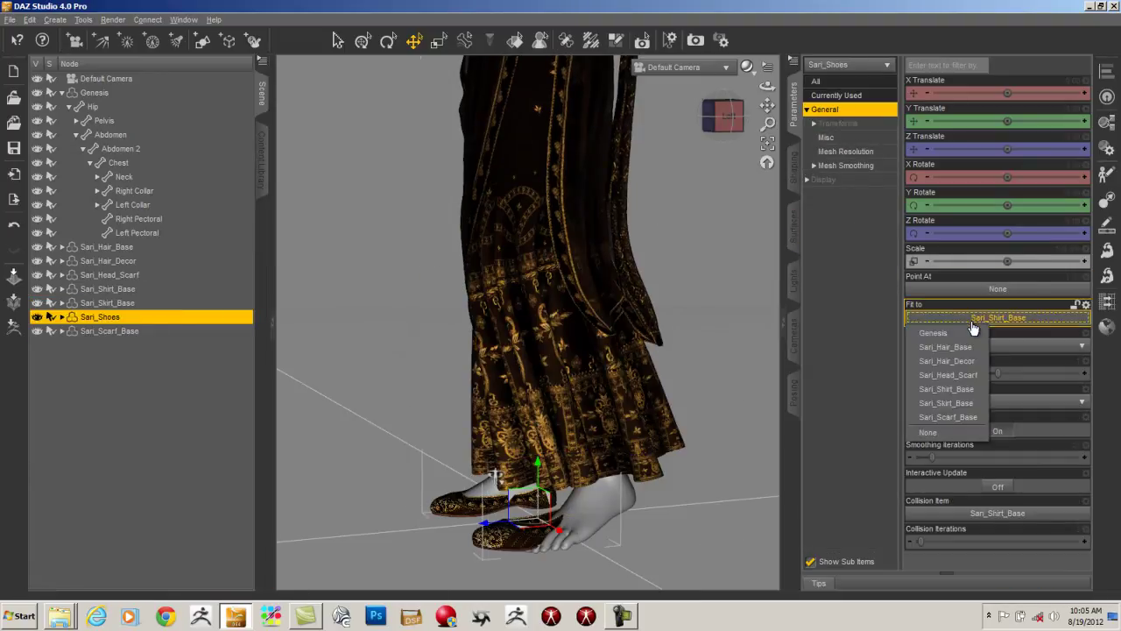
{"action": "left_click", "coordinate": [934, 332]}
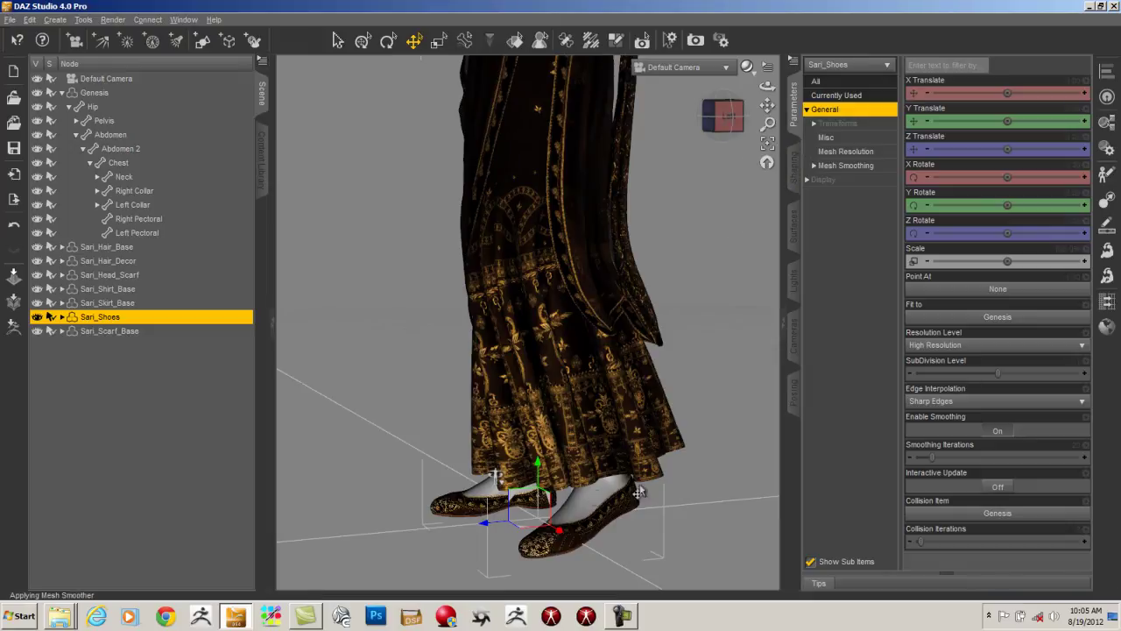
- Pull Genesis's left foot farther back and up off the floor so the knee bends under the skirt
{"action": "left_click", "coordinate": [586, 507]}
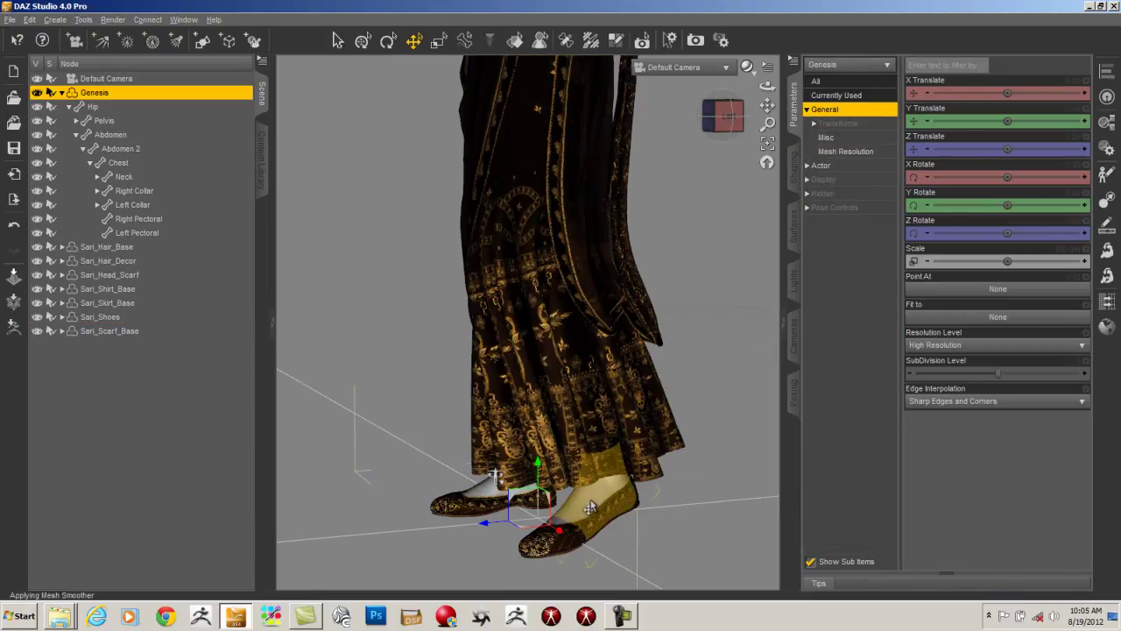
{"action": "left_click_drag", "start_coordinate": [607, 499], "coordinate": [683, 432]}
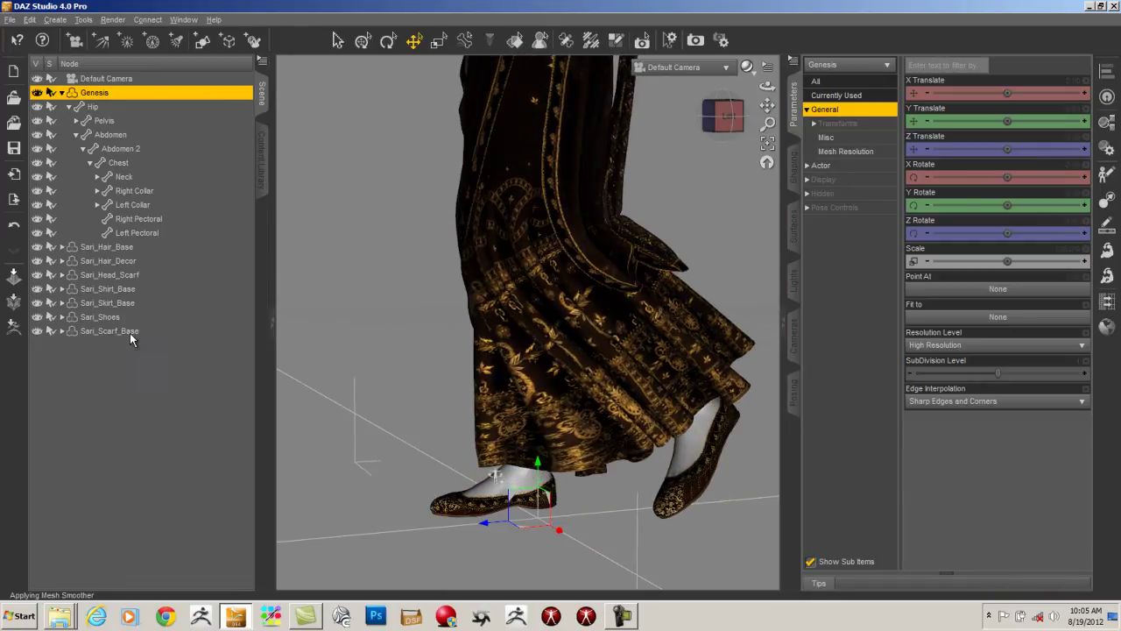
- Set the mesh SubDivision Level of Sari_Skirt_Base to 2
{"action": "left_click", "coordinate": [123, 304]}
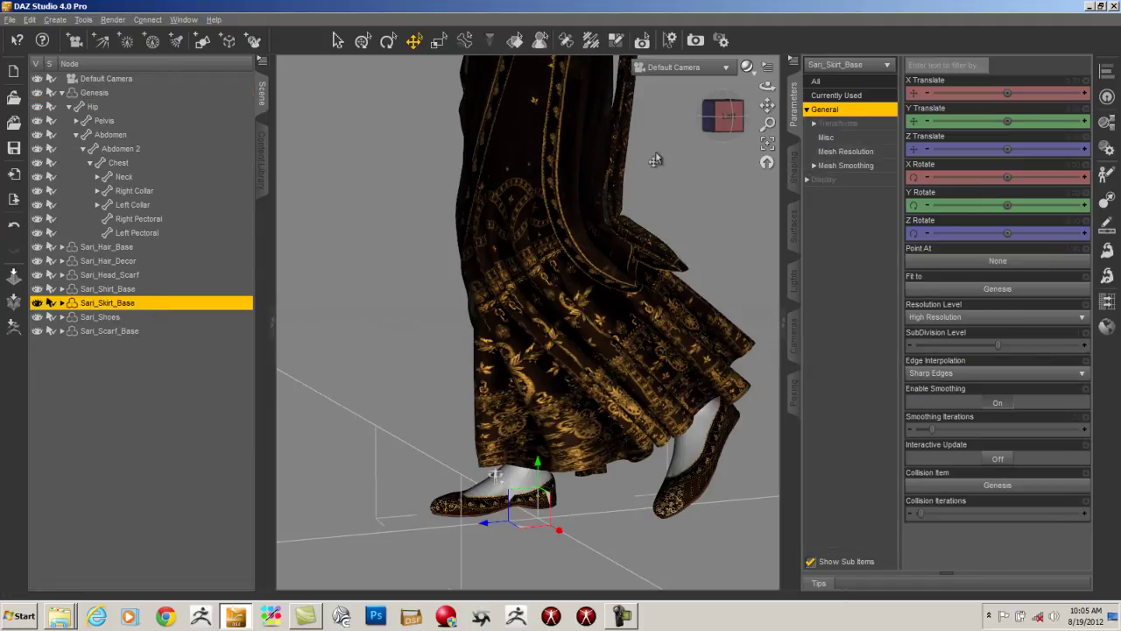
{"action": "left_click", "coordinate": [849, 152]}
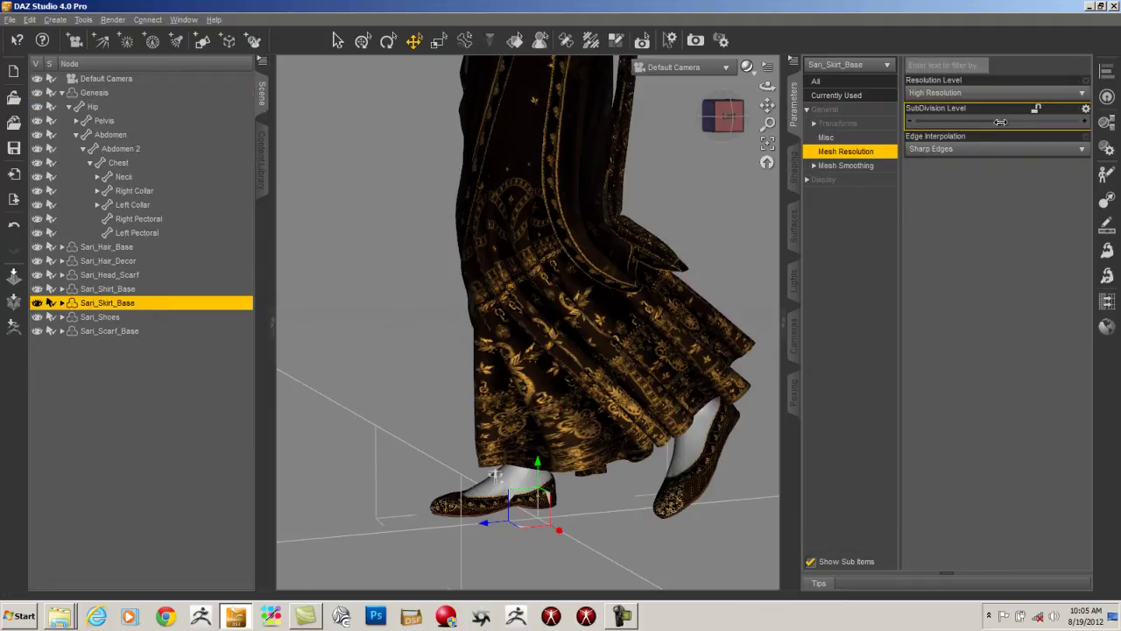
{"action": "left_click", "coordinate": [1065, 125]}
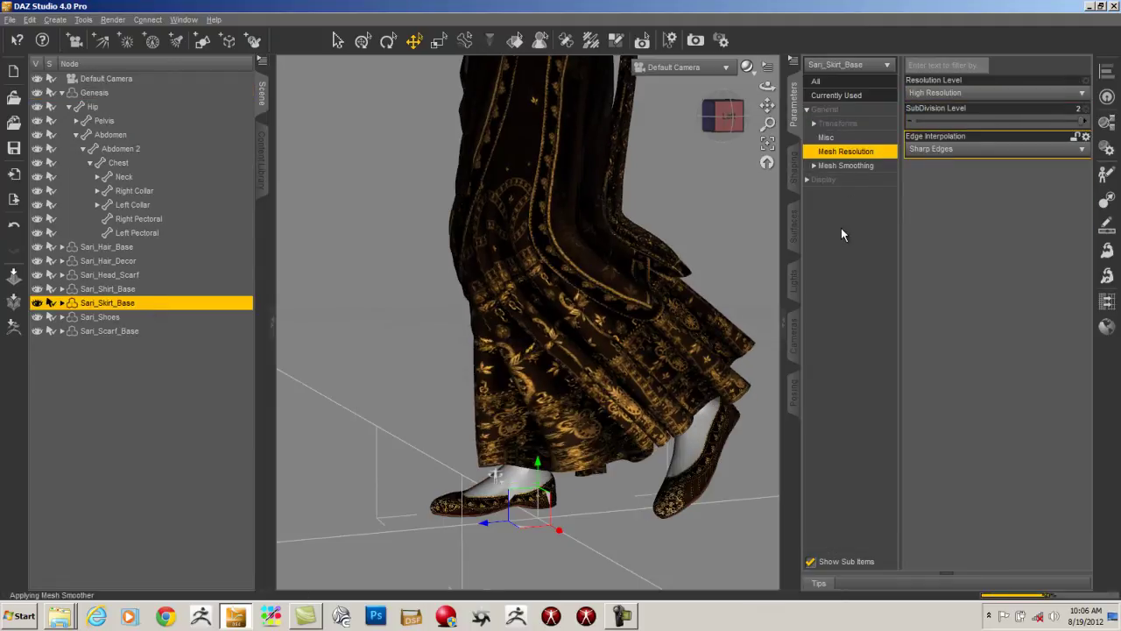
- Pull Genesis's raised left foot outward to the side, away from the standing leg, in a front view
{"action": "left_click_drag", "start_coordinate": [816, 149], "coordinate": [1078, 167]}
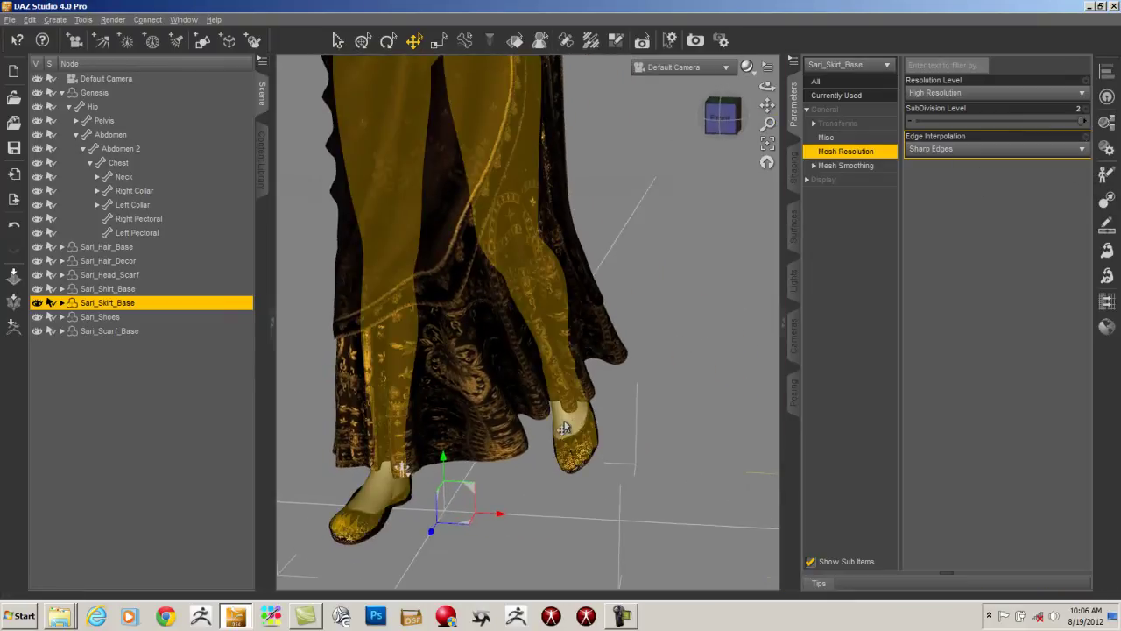
{"action": "left_click", "coordinate": [568, 428]}
{"action": "left_click_drag", "start_coordinate": [571, 425], "coordinate": [678, 402]}
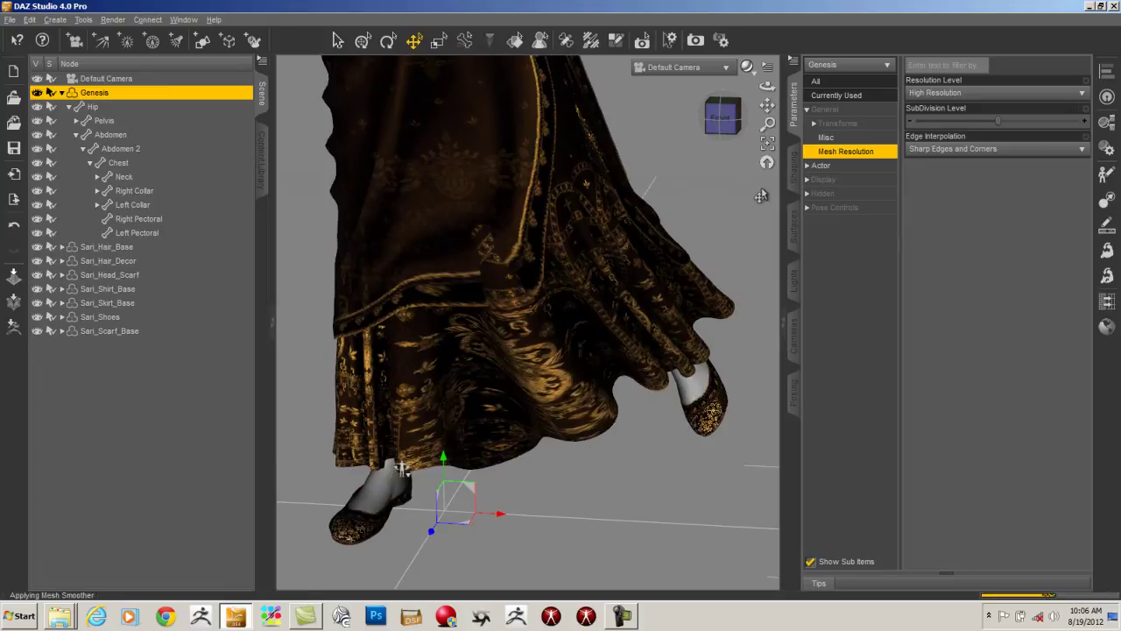
- Set the Bend of the Left Toes to 29.05 and of the Left Foot to 26.07
{"action": "left_click_drag", "start_coordinate": [724, 130], "coordinate": [683, 128]}
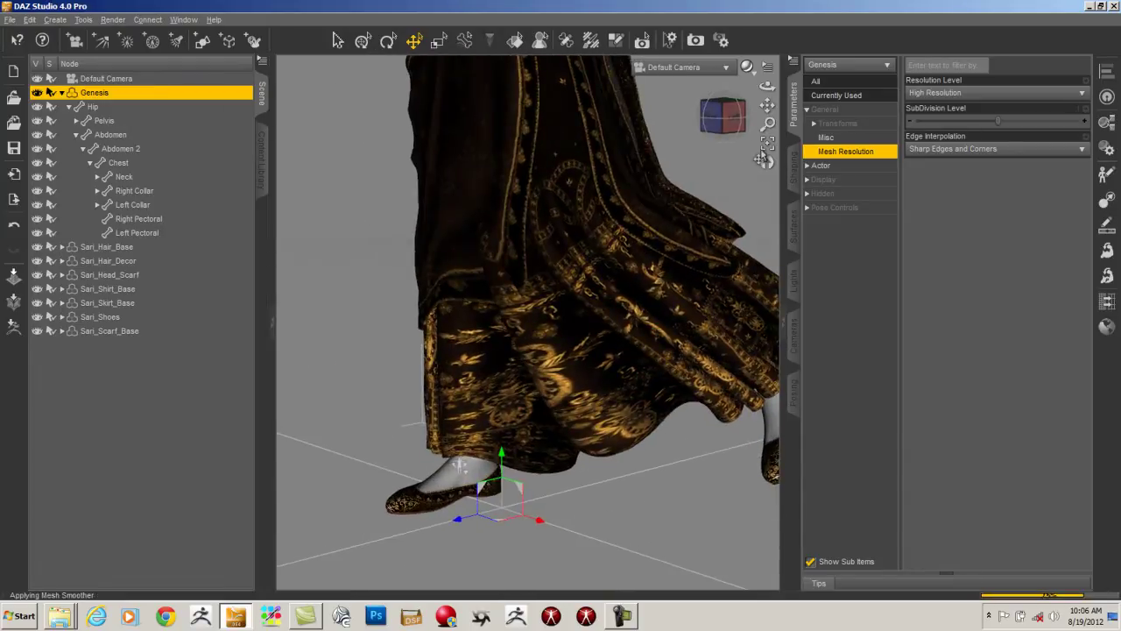
{"action": "left_click_drag", "start_coordinate": [735, 121], "coordinate": [582, 87]}
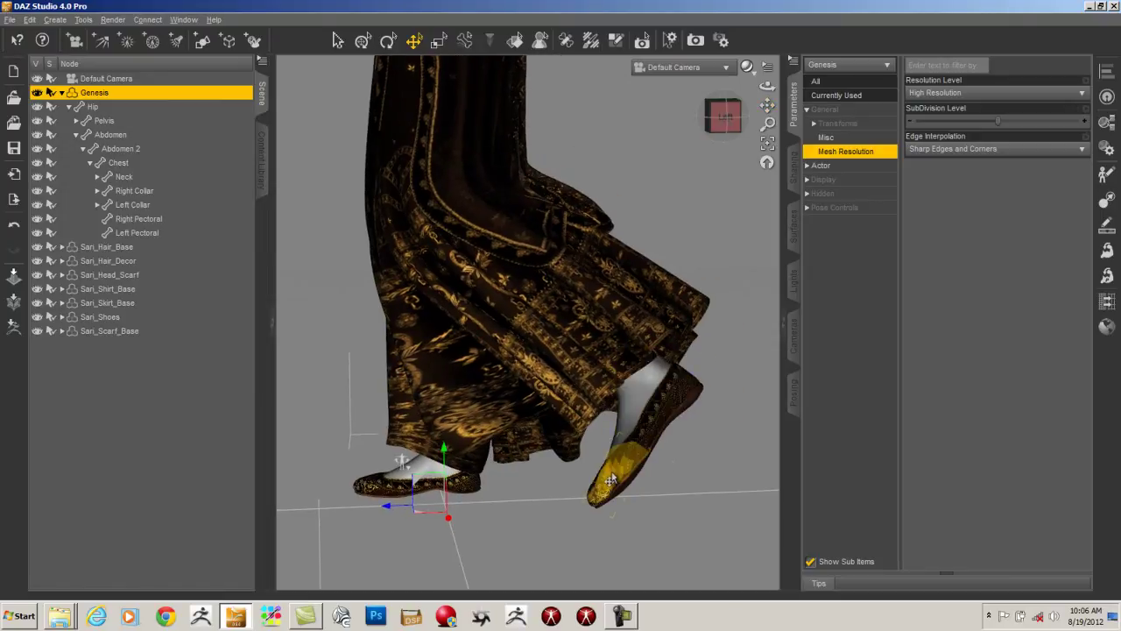
{"action": "left_click", "coordinate": [611, 479]}
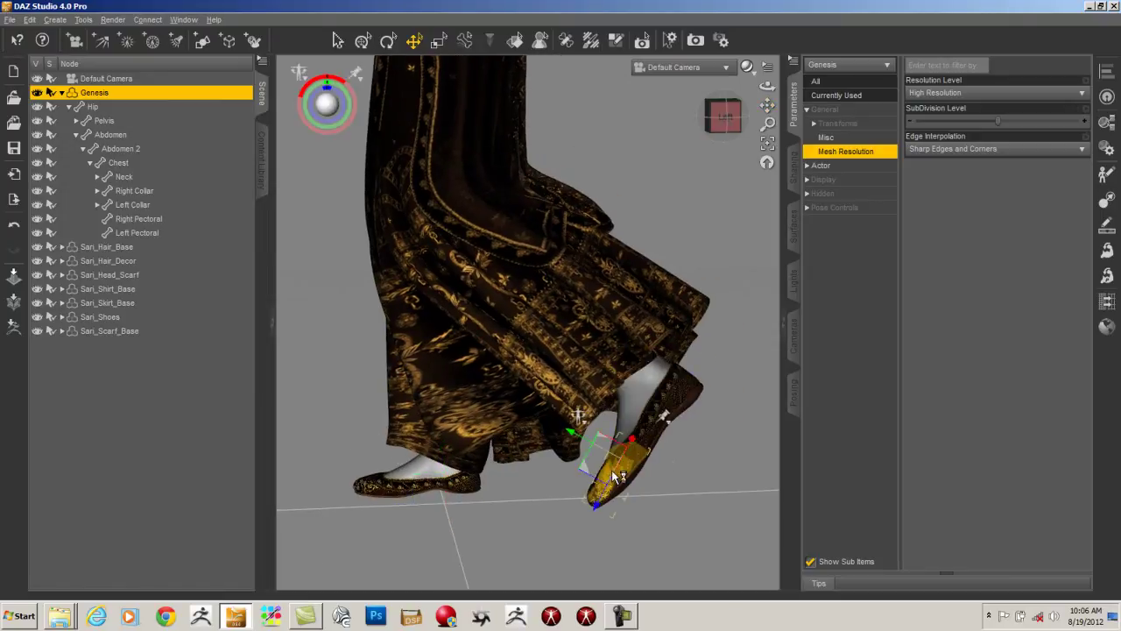
{"action": "left_click_drag", "start_coordinate": [1028, 93], "coordinate": [1068, 92]}
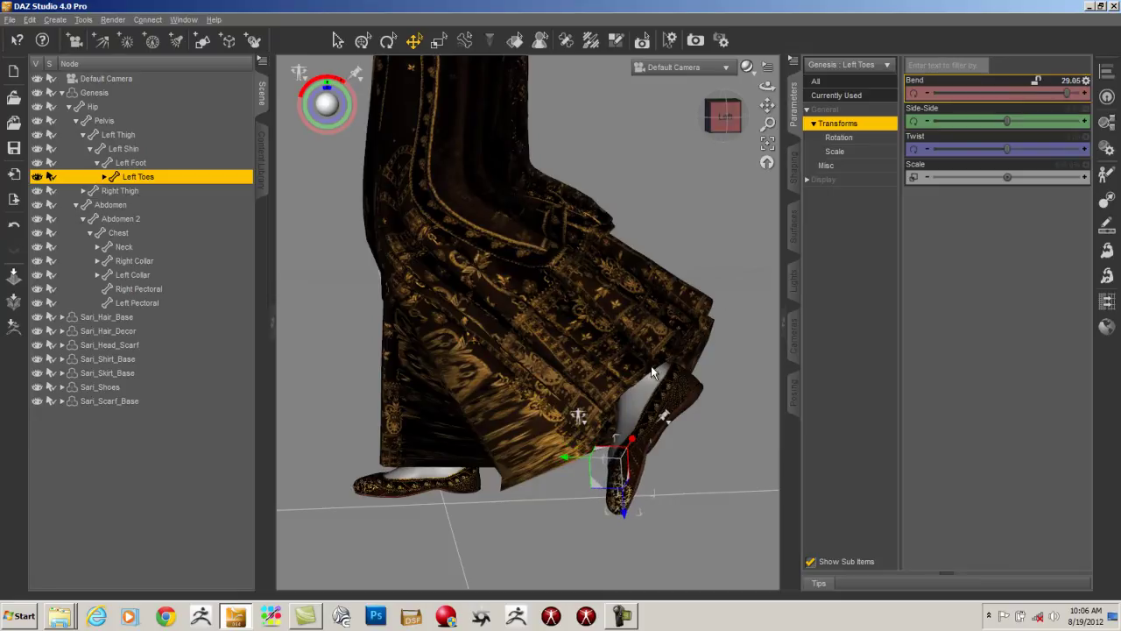
{"action": "left_click", "coordinate": [638, 412]}
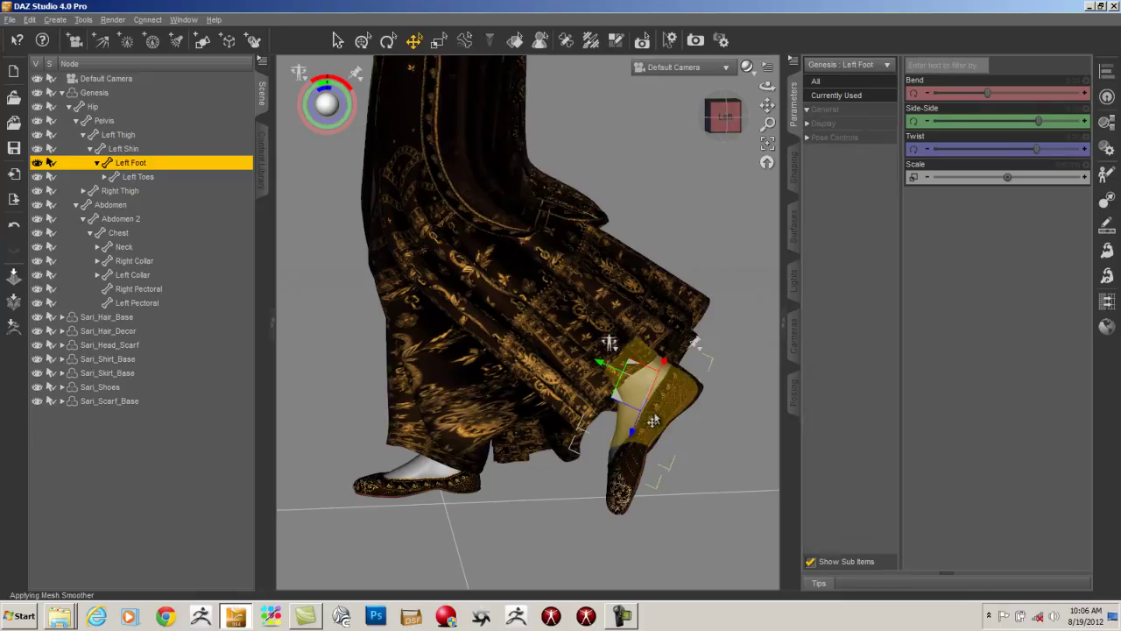
{"action": "left_click_drag", "start_coordinate": [988, 92], "coordinate": [1030, 95]}
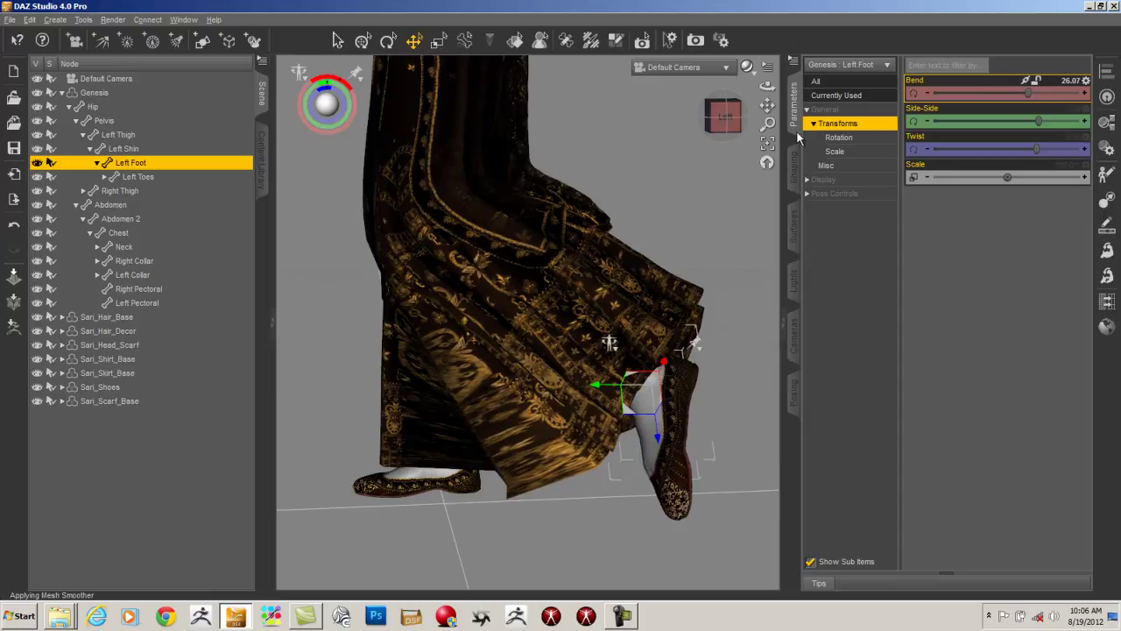
- Set the Bend of the Right Foot to 36.57 and of the Right Toes to -35.02
{"action": "left_click_drag", "start_coordinate": [728, 117], "coordinate": [425, 356]}
{"action": "left_click", "coordinate": [474, 466]}
{"action": "left_click_drag", "start_coordinate": [1000, 93], "coordinate": [1017, 91]}
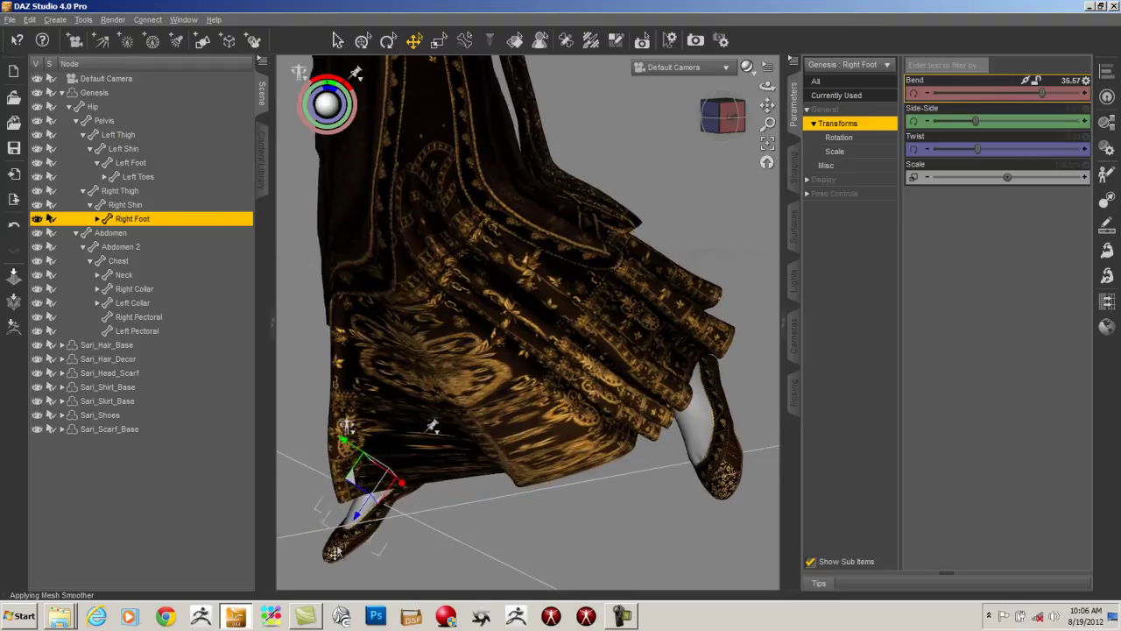
{"action": "key", "text": "Right"}
{"action": "key", "text": "Right"}
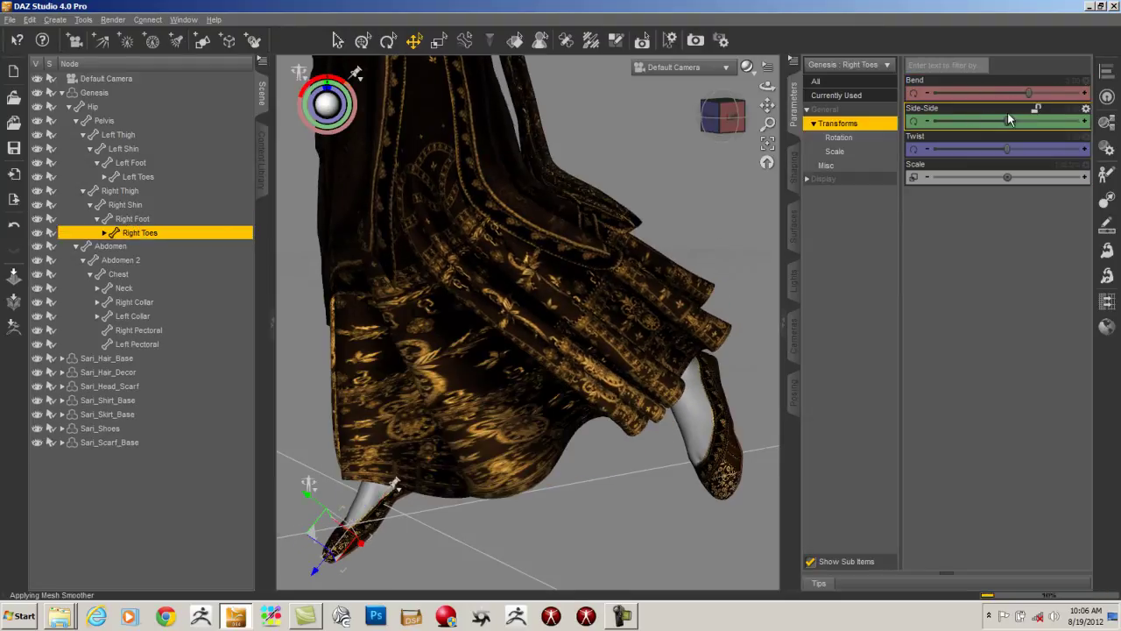
{"action": "left_click_drag", "start_coordinate": [1027, 91], "coordinate": [979, 87]}
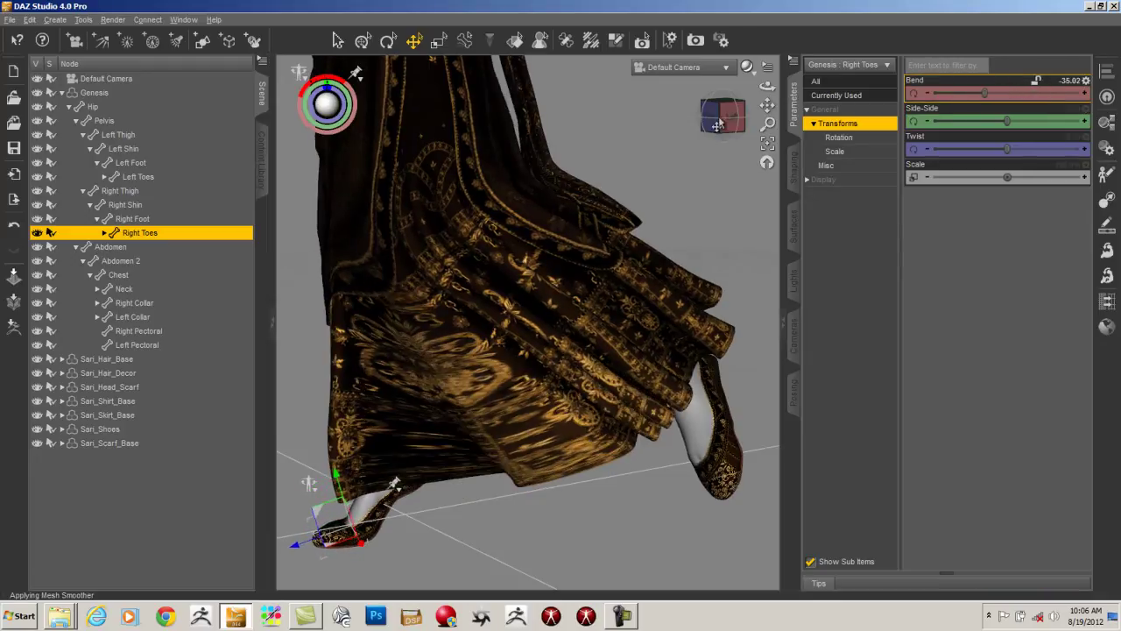
- Examine the flexed right shoe up close and the whole sari outfit on the posed figure from several angles
{"action": "left_click_drag", "start_coordinate": [722, 115], "coordinate": [751, 104]}
{"action": "left_click", "coordinate": [767, 143]}
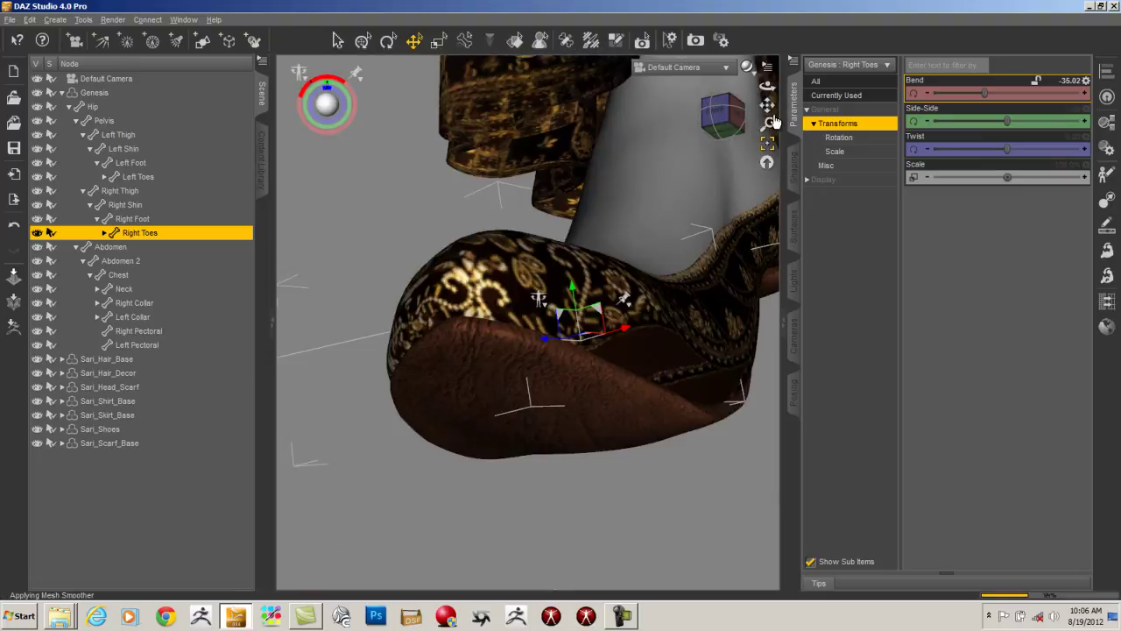
{"action": "left_click_drag", "start_coordinate": [718, 111], "coordinate": [768, 154]}
{"action": "left_click_drag", "start_coordinate": [767, 105], "coordinate": [733, 186]}
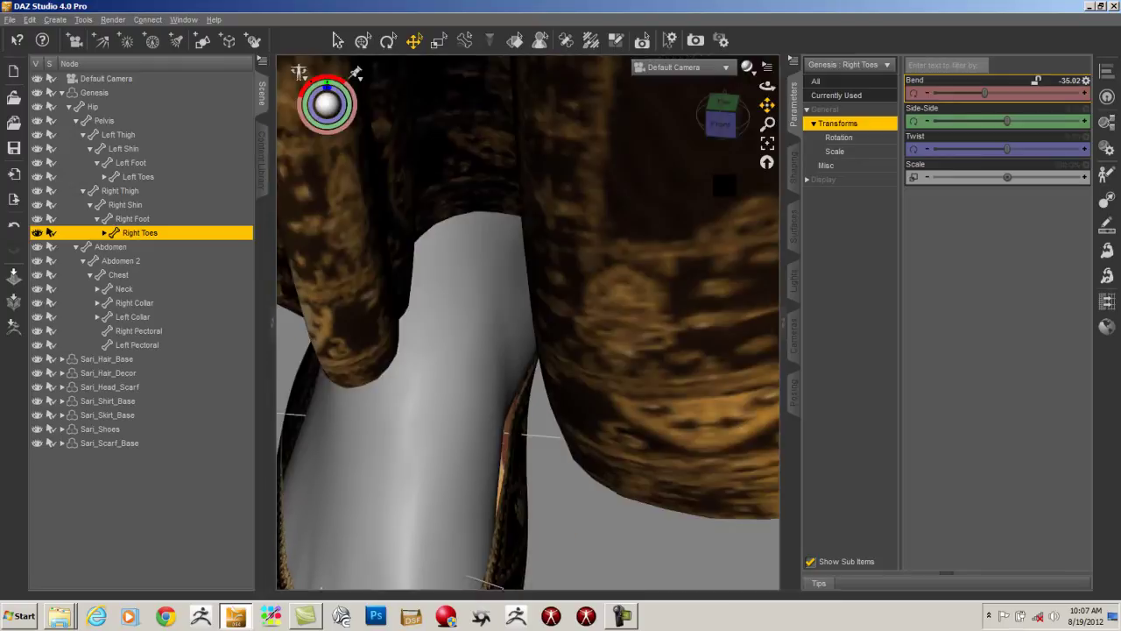
{"action": "left_click_drag", "start_coordinate": [767, 105], "coordinate": [560, 292]}
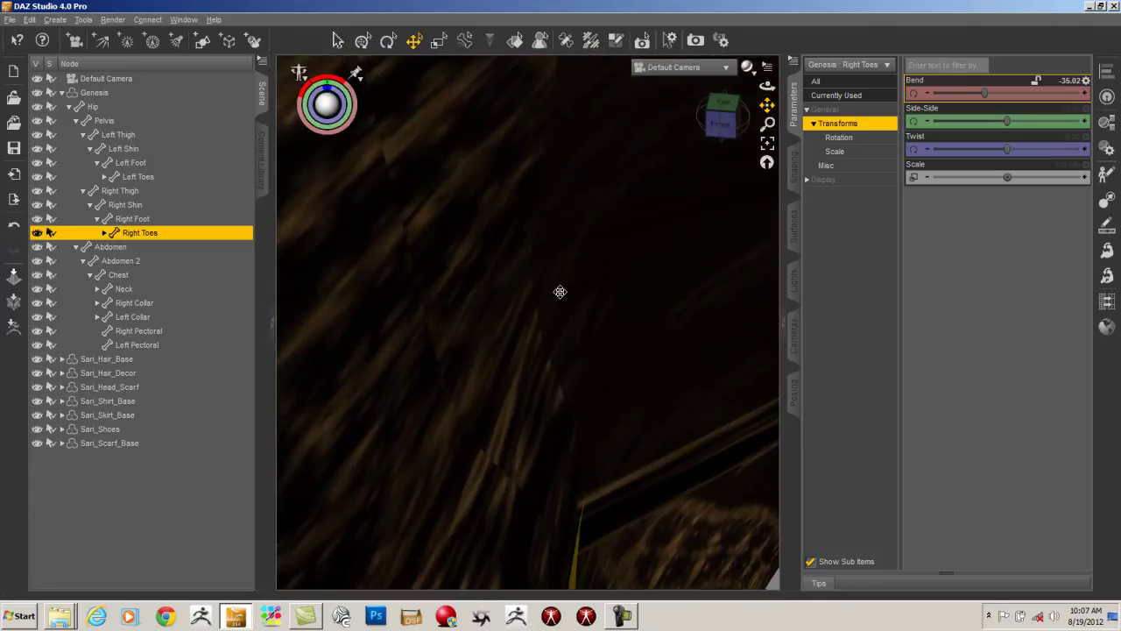
{"action": "left_click_drag", "start_coordinate": [641, 417], "coordinate": [800, 40]}
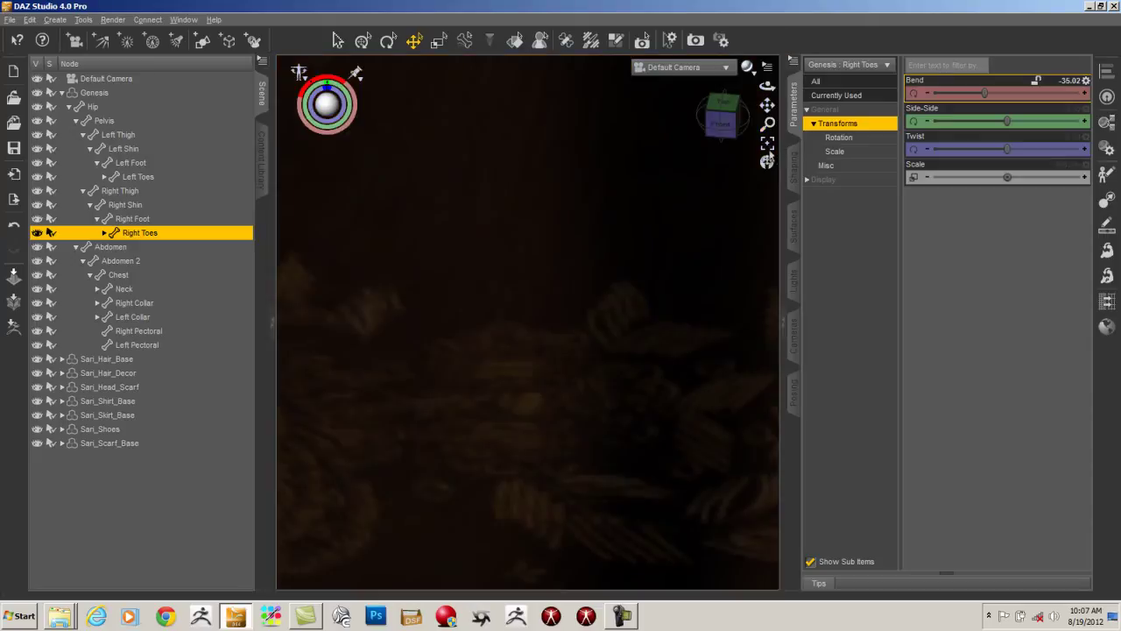
{"action": "left_click", "coordinate": [767, 144]}
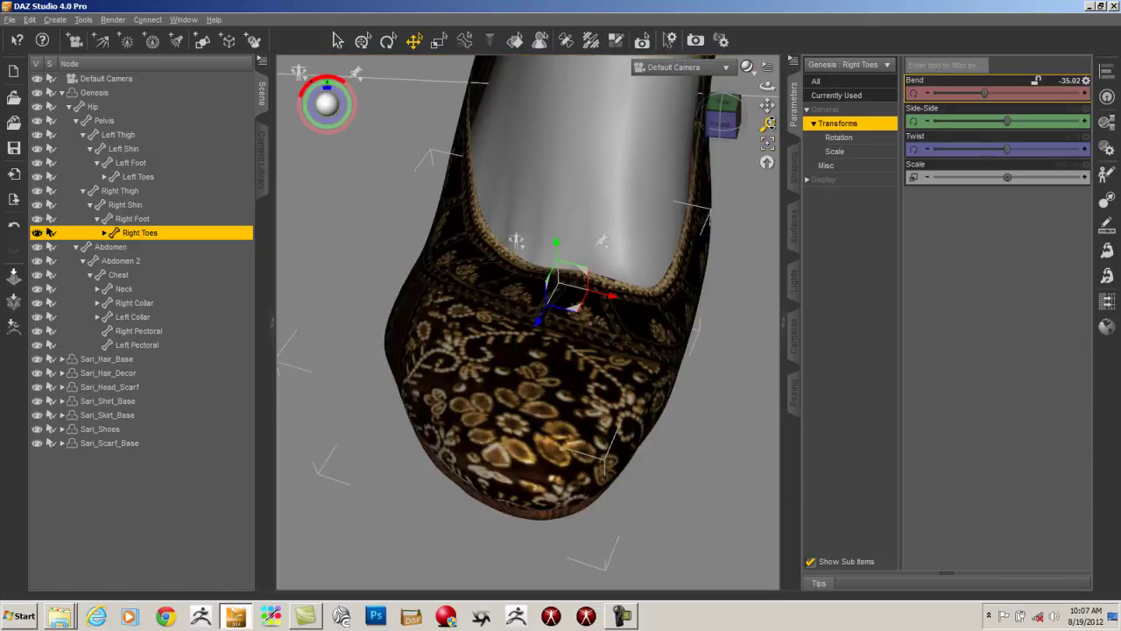
{"action": "left_click_drag", "start_coordinate": [769, 123], "coordinate": [718, 578]}
{"action": "left_click_drag", "start_coordinate": [721, 125], "coordinate": [671, 7]}
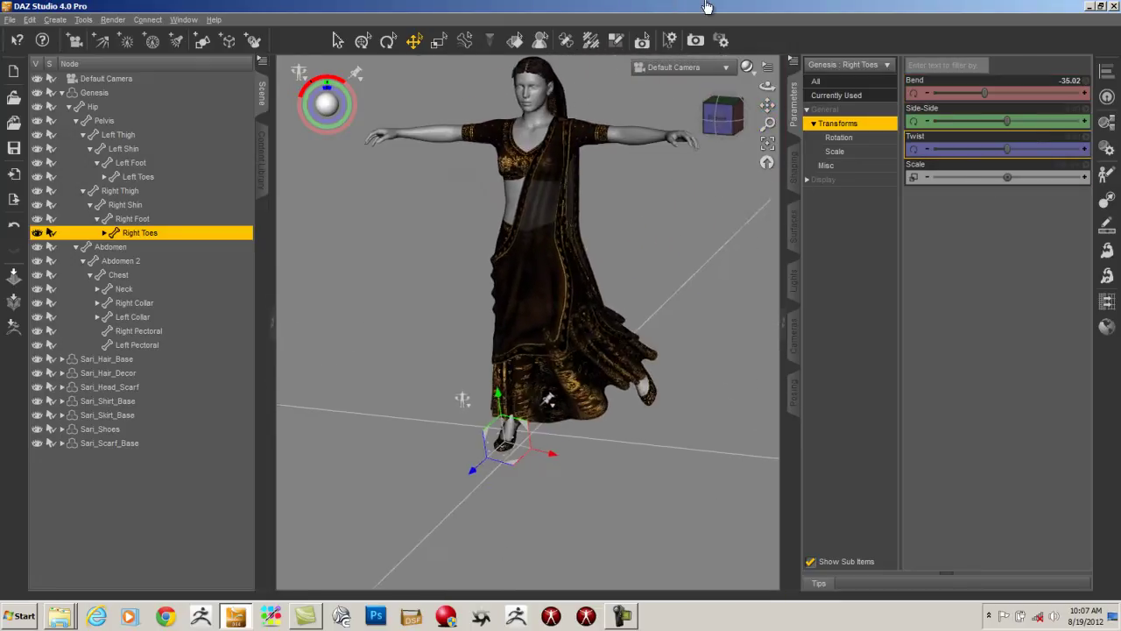
{"action": "left_click_drag", "start_coordinate": [732, 121], "coordinate": [967, 68]}
{"action": "mouse_move", "coordinate": [765, 126]}
{"action": "left_mouse_down"}
{"action": "mouse_move", "coordinate": [766, 171]}
{"action": "mouse_move", "coordinate": [767, 123]}
{"action": "mouse_move", "coordinate": [651, 161]}
{"action": "mouse_move", "coordinate": [758, 166]}
{"action": "mouse_move", "coordinate": [767, 130]}
{"action": "mouse_move", "coordinate": [763, 145]}
{"action": "left_mouse_up"}
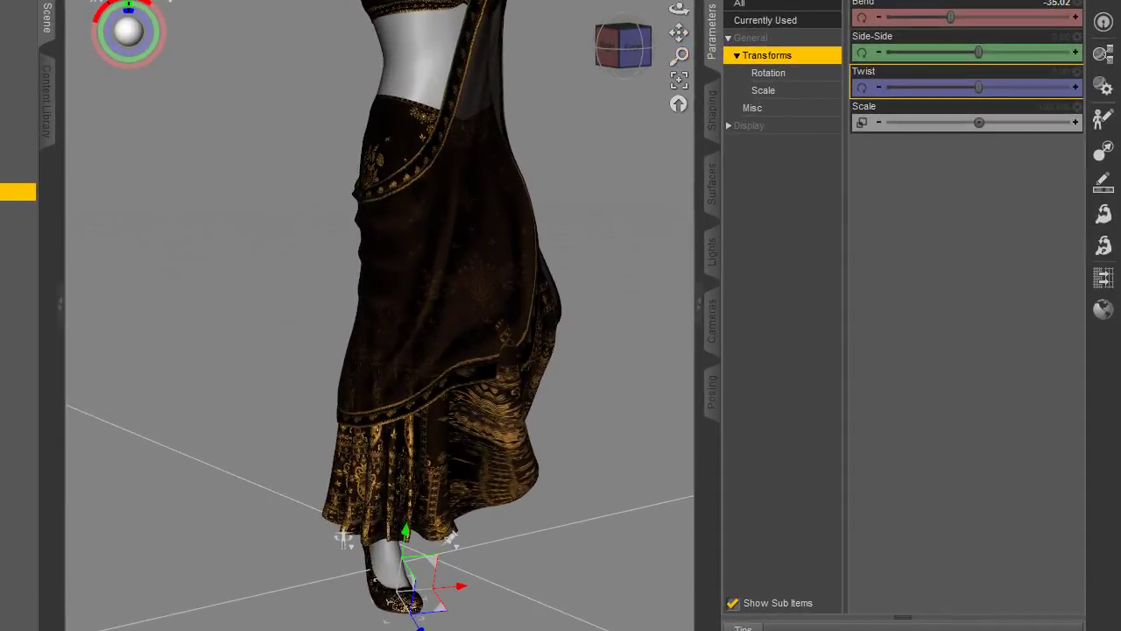
- Set the Fit to target of Sari_Scarf_Base to Sari_Skirt_Base
{"action": "left_click", "coordinate": [17, 454]}
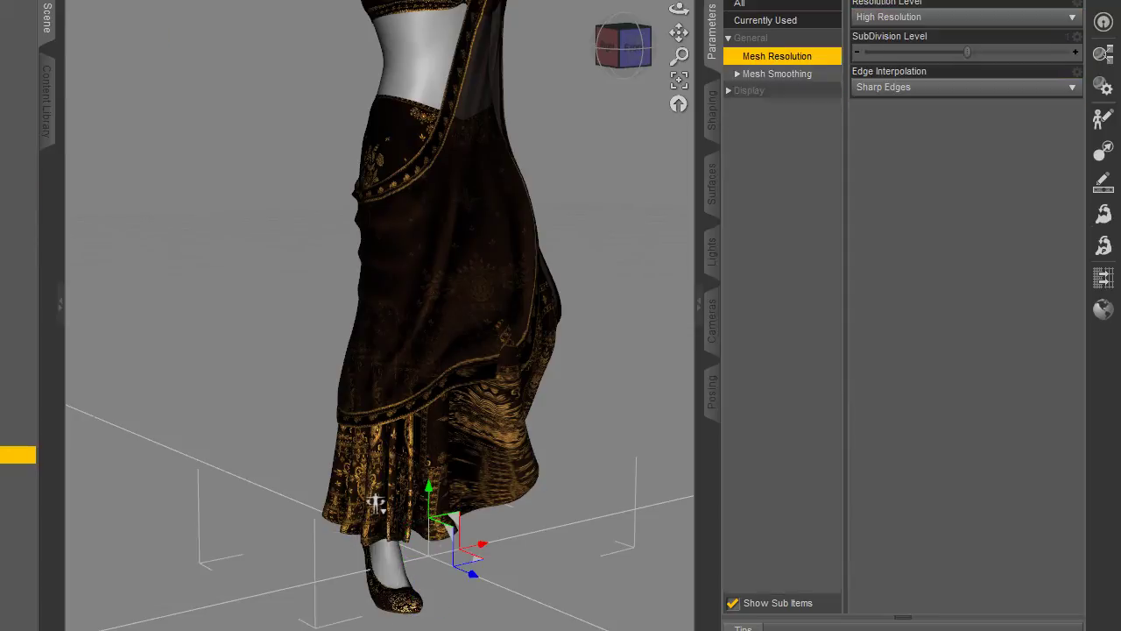
{"action": "left_click", "coordinate": [755, 38]}
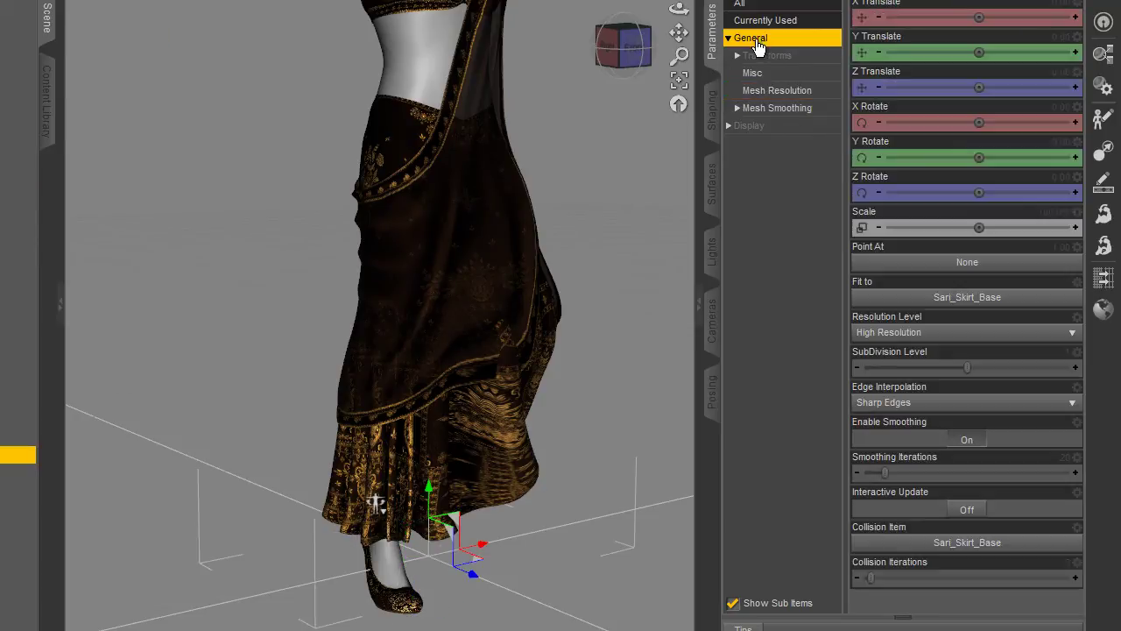
{"action": "left_click", "coordinate": [953, 298]}
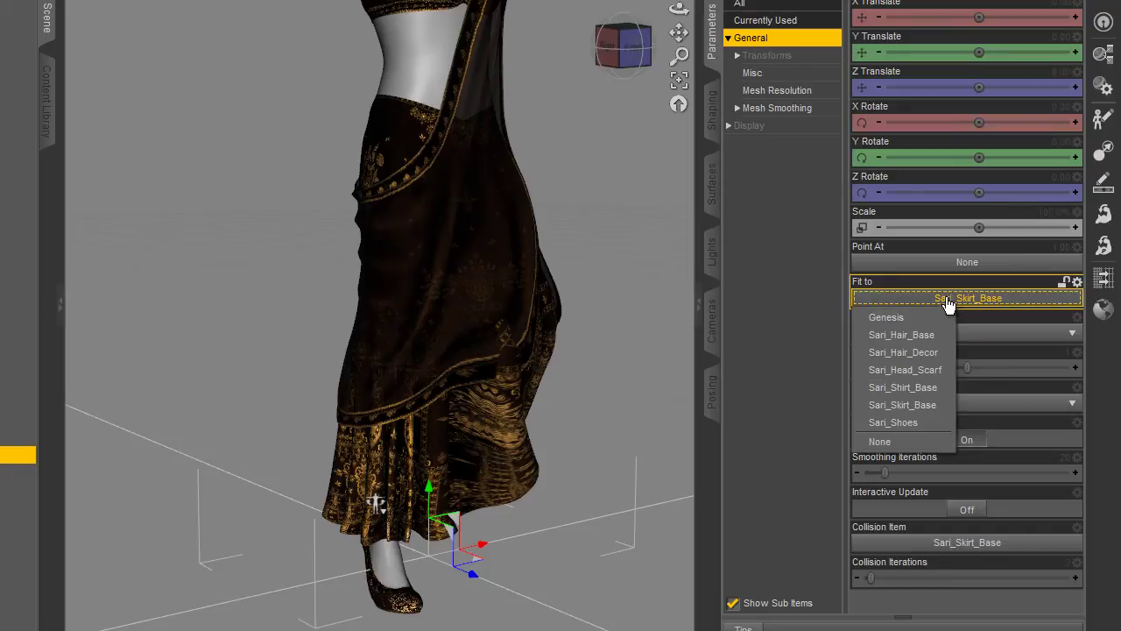
{"action": "left_click", "coordinate": [923, 402]}
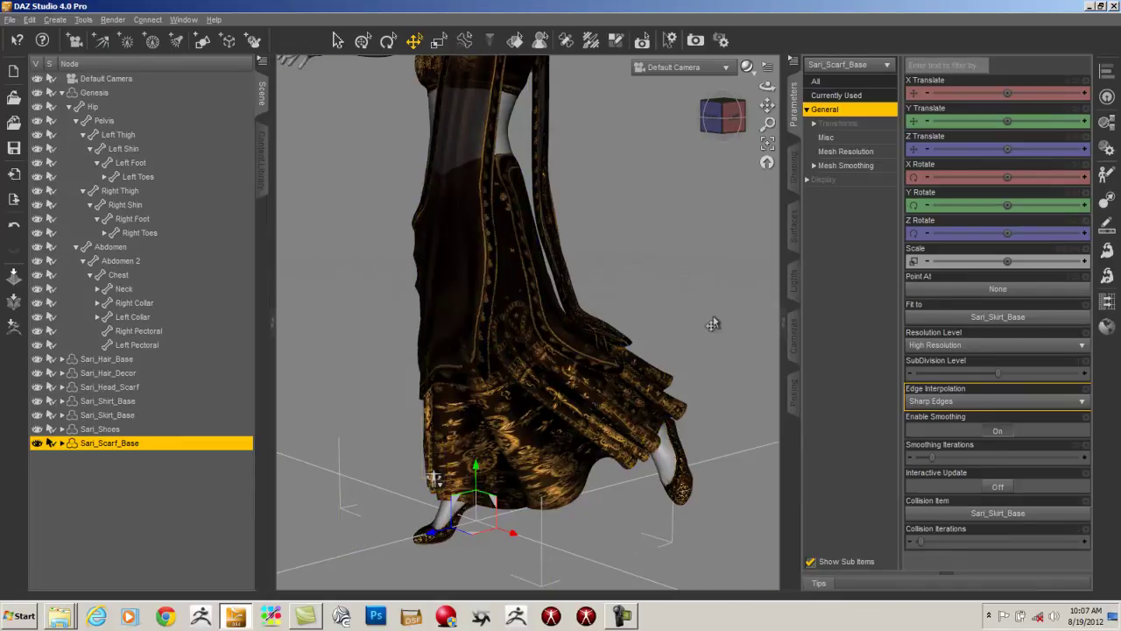
- Pull Genesis's raised left foot down and inward, closer to the standing leg
{"action": "left_click", "coordinate": [666, 464]}
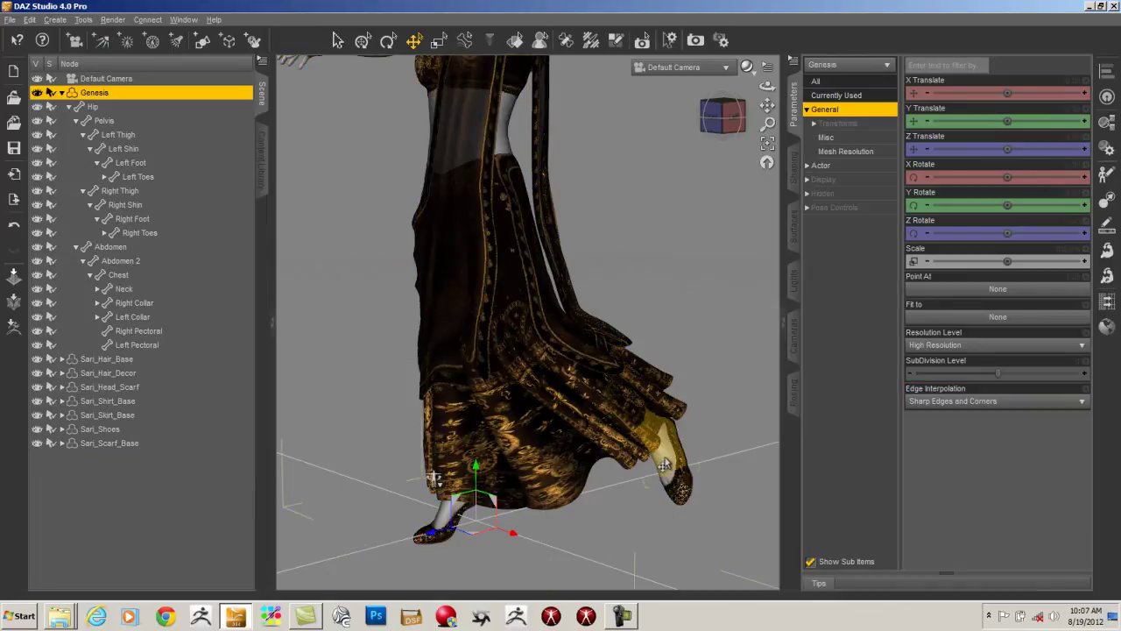
{"action": "left_click", "coordinate": [666, 464]}
{"action": "left_click_drag", "start_coordinate": [667, 456], "coordinate": [611, 499]}
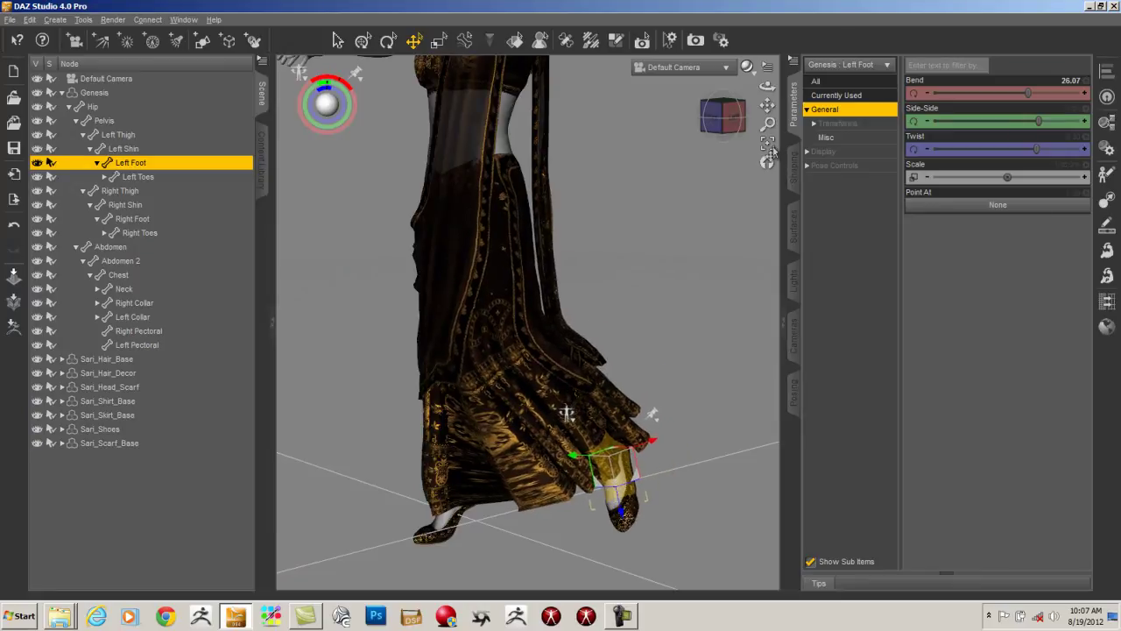
{"action": "left_click_drag", "start_coordinate": [723, 123], "coordinate": [1048, 154]}
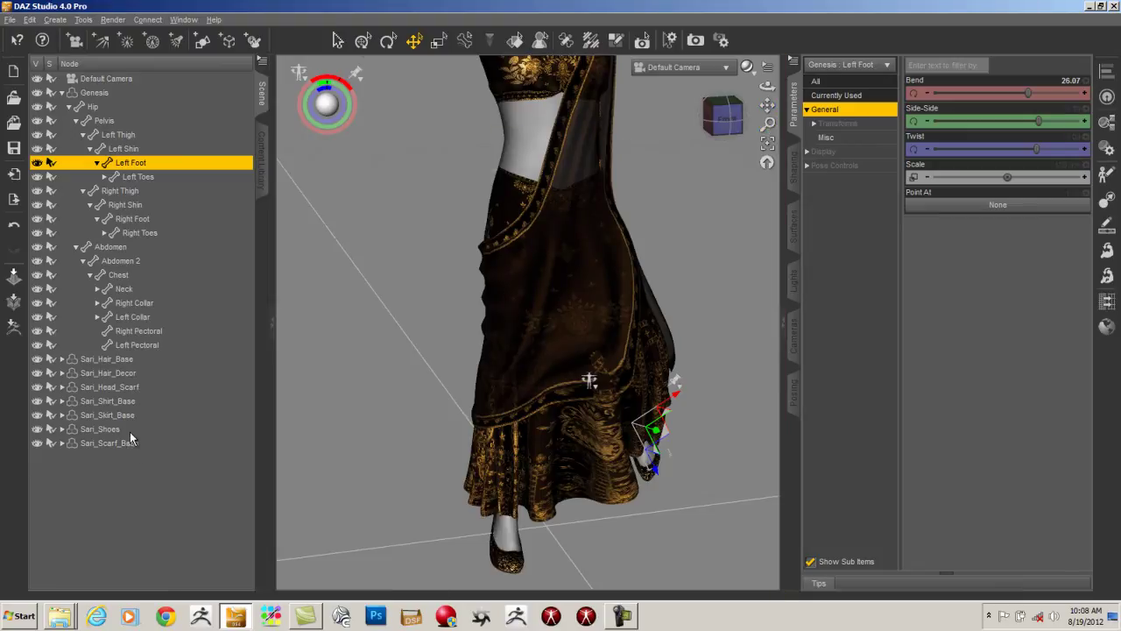
- Set the mesh Smoothing Iterations of Sari_Scarf_Base to 40
{"action": "left_click", "coordinate": [109, 444]}
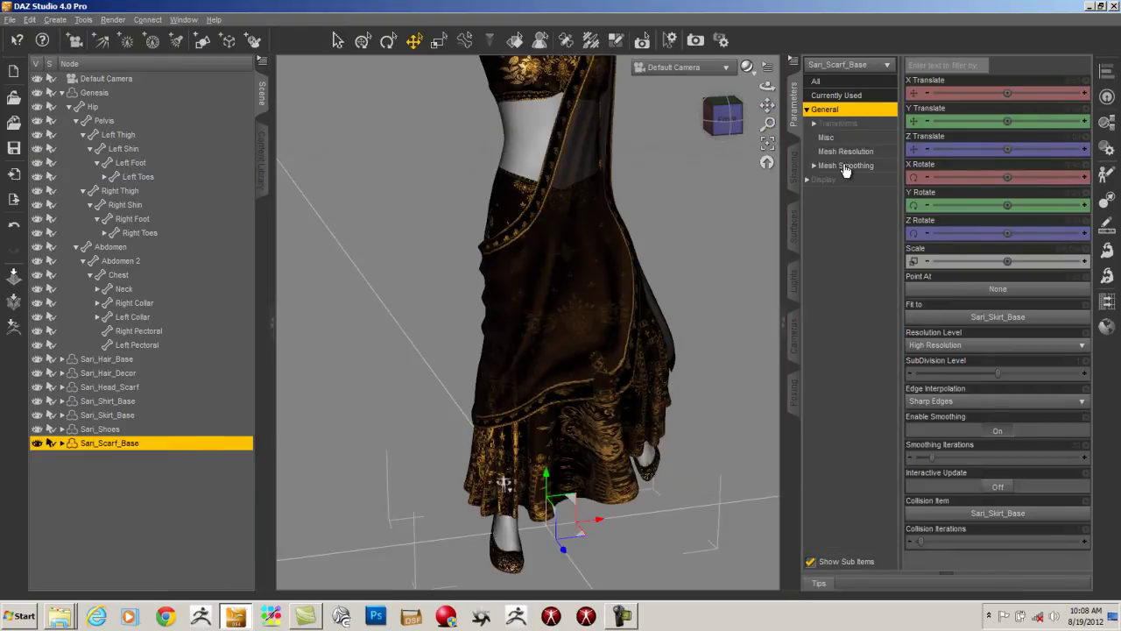
{"action": "left_click", "coordinate": [848, 152]}
{"action": "left_click", "coordinate": [855, 167]}
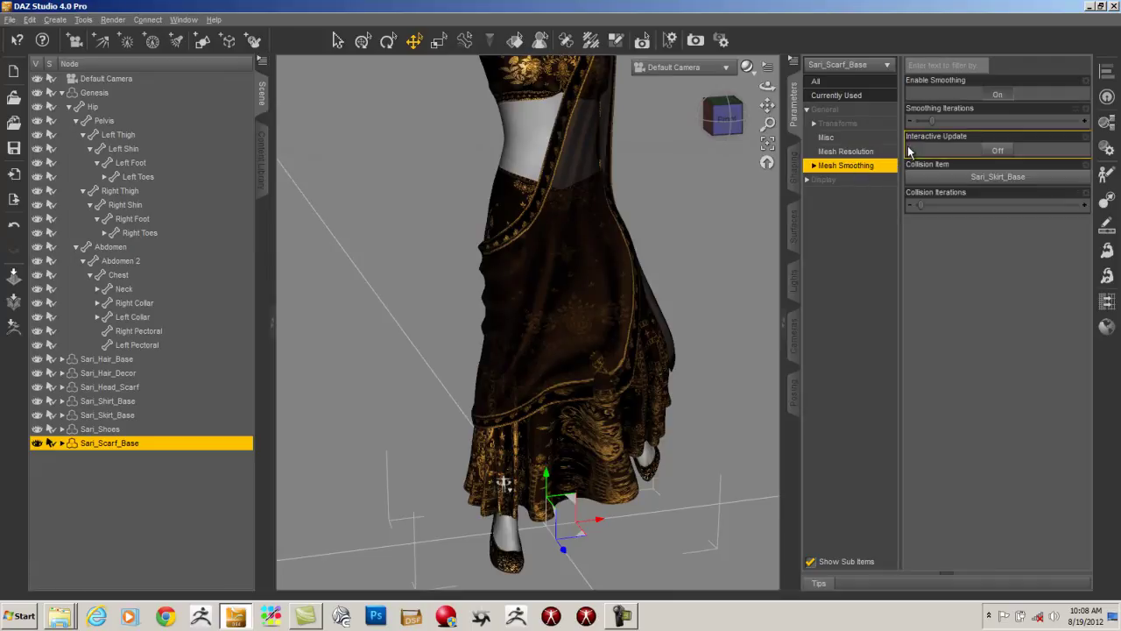
{"action": "left_click_drag", "start_coordinate": [934, 119], "coordinate": [975, 128]}
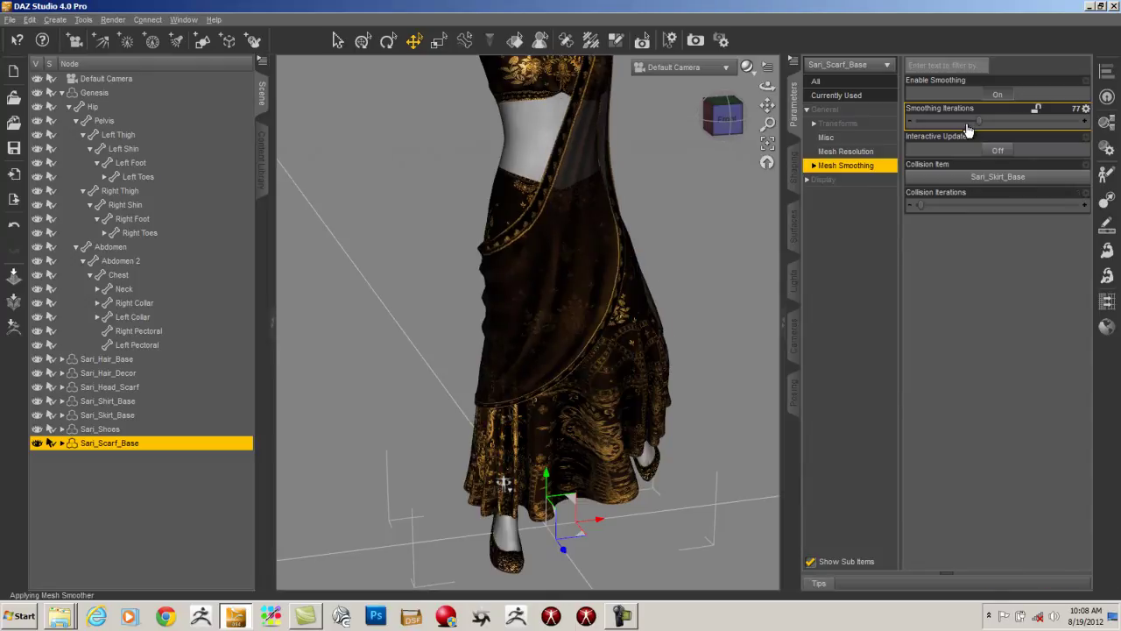
{"action": "left_click_drag", "start_coordinate": [976, 123], "coordinate": [947, 125]}
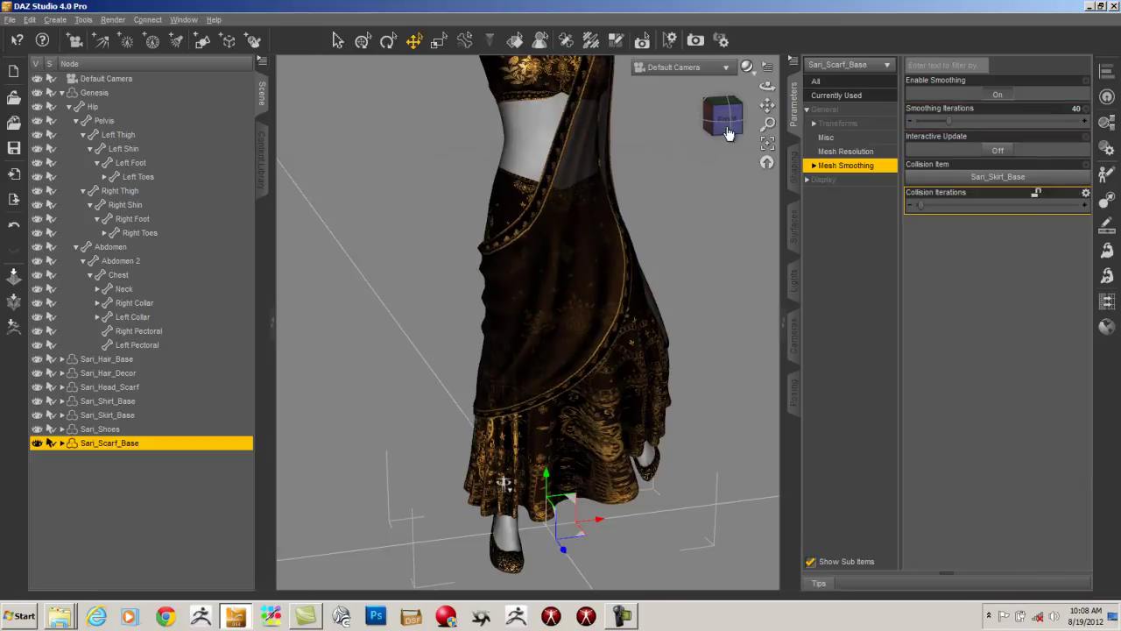
{"action": "left_click_drag", "start_coordinate": [653, 122], "coordinate": [566, 167]}
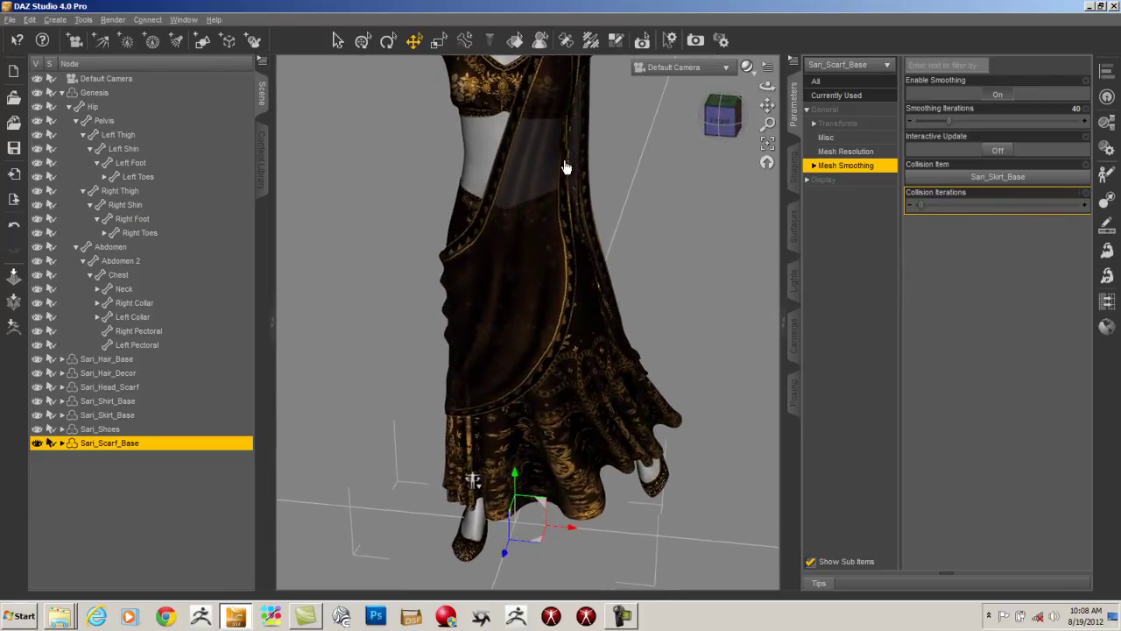
- Lower both of Genesis's arms with the arm pose controls, setting Arms Up-Down to -0.91
{"action": "left_click", "coordinate": [94, 93]}
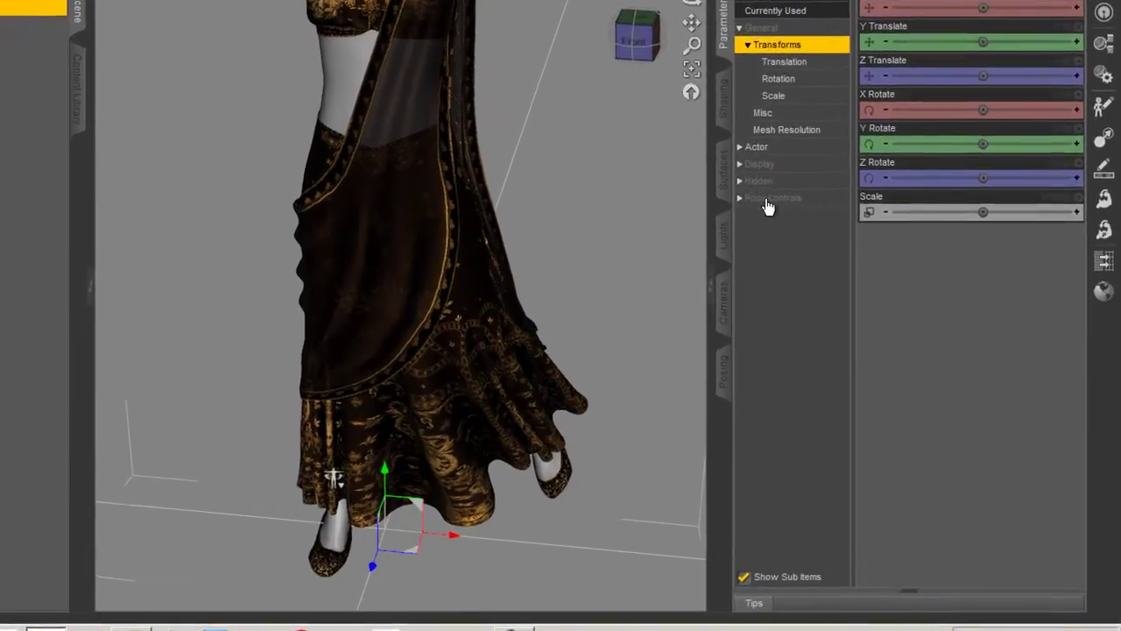
{"action": "left_click", "coordinate": [835, 249]}
{"action": "left_click", "coordinate": [727, 190]}
{"action": "left_click", "coordinate": [762, 208]}
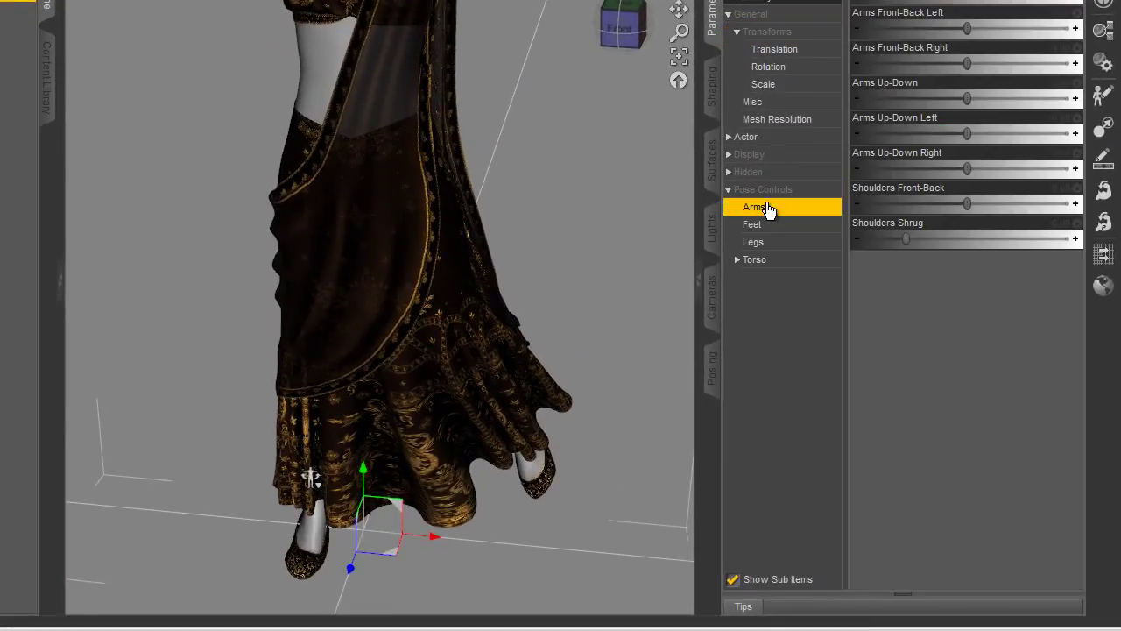
{"action": "left_click_drag", "start_coordinate": [967, 98], "coordinate": [873, 90]}
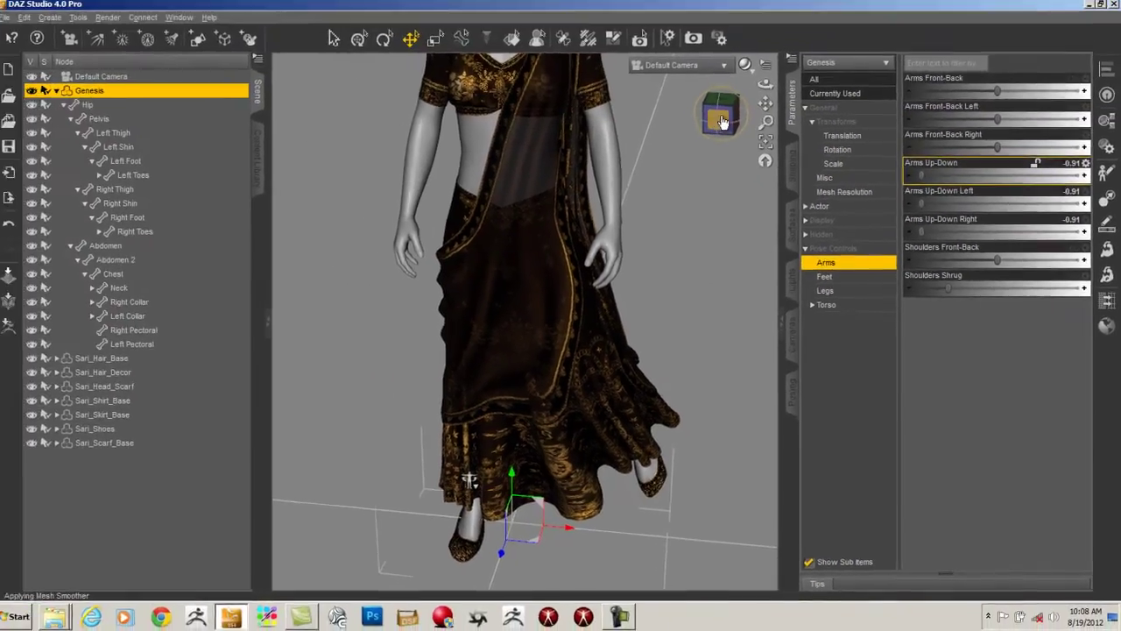
- Spot render the dressed figure in the viewport from a raised front view
{"action": "left_click_drag", "start_coordinate": [620, 37], "coordinate": [972, 21]}
{"action": "left_click_drag", "start_coordinate": [1002, 114], "coordinate": [655, 41]}
{"action": "left_click", "coordinate": [642, 40]}
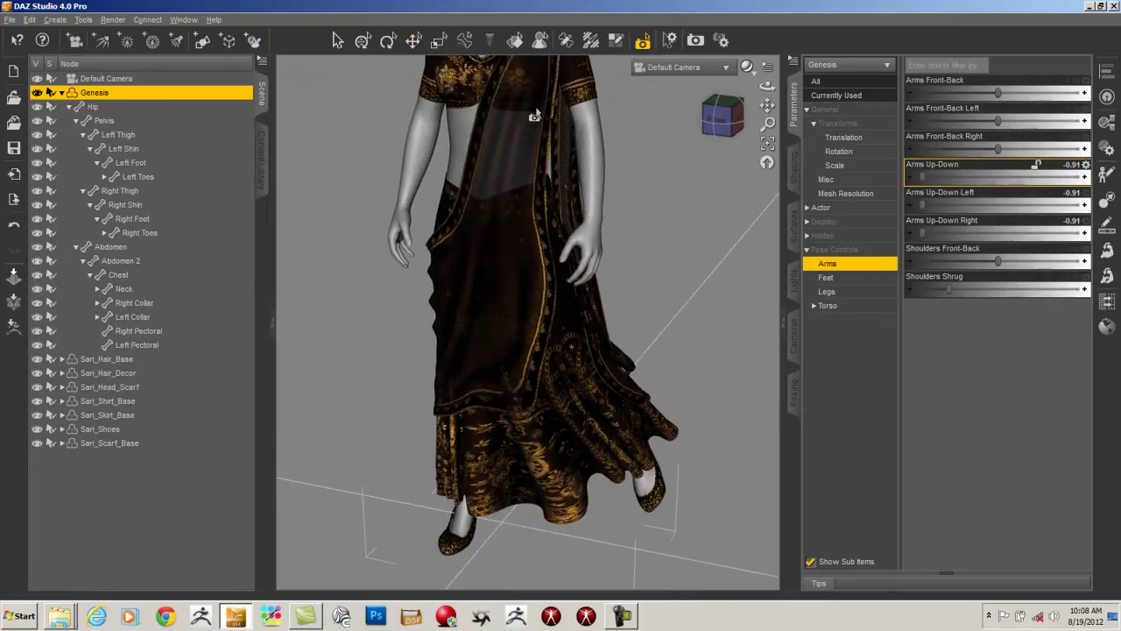
{"action": "left_click_drag", "start_coordinate": [725, 556], "coordinate": [730, 528]}
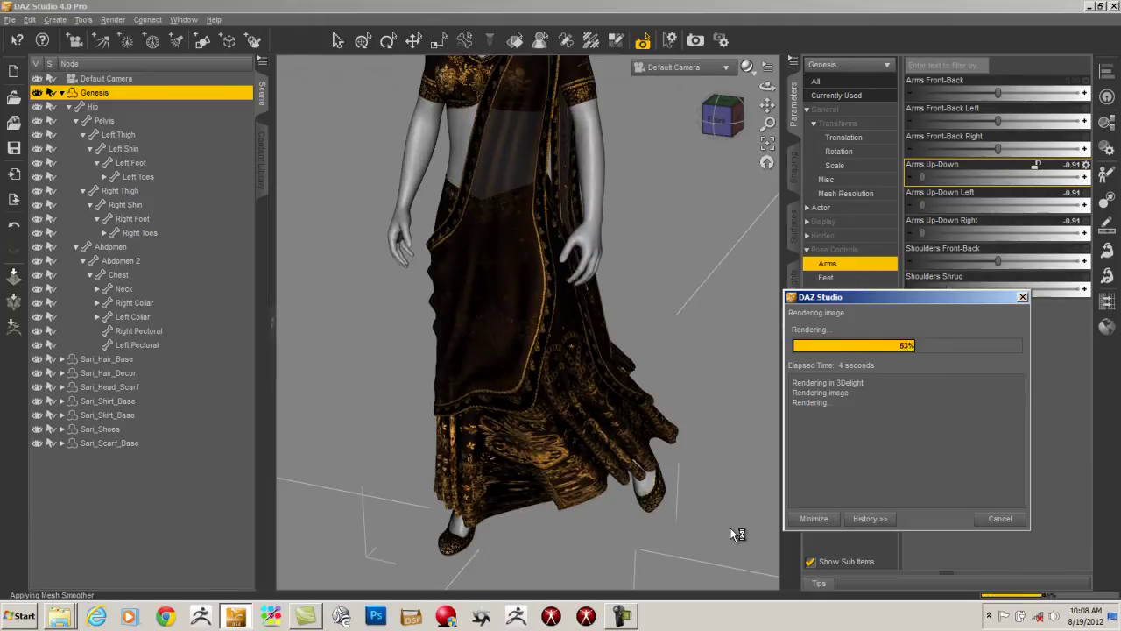
{"action": "left_click_drag", "start_coordinate": [729, 129], "coordinate": [951, 146]}
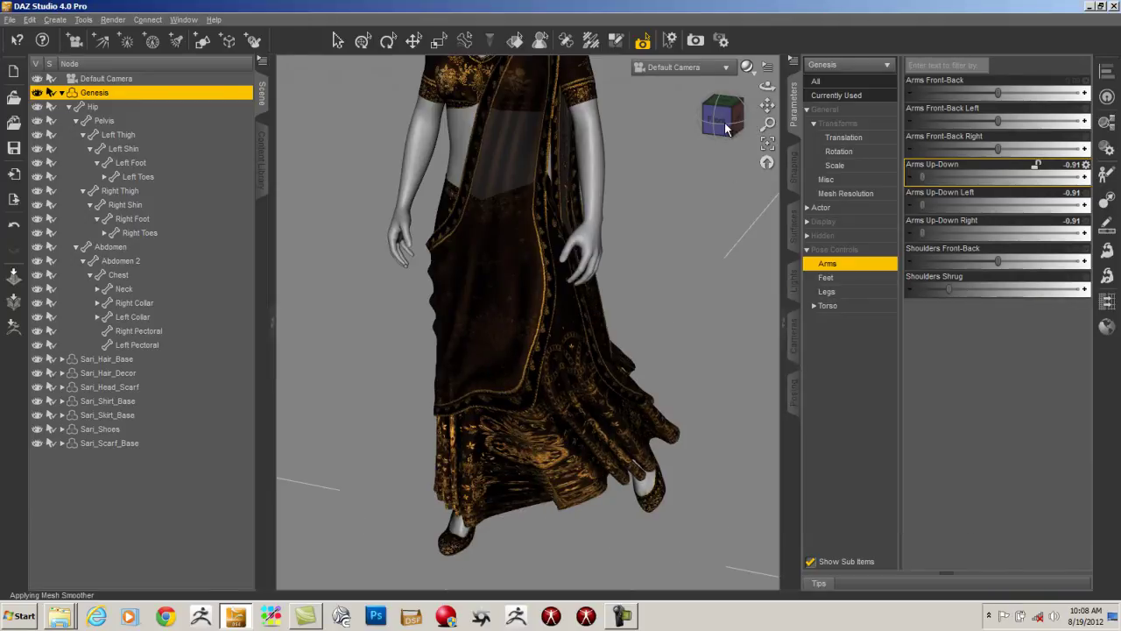
{"action": "left_click_drag", "start_coordinate": [909, 109], "coordinate": [585, 111]}
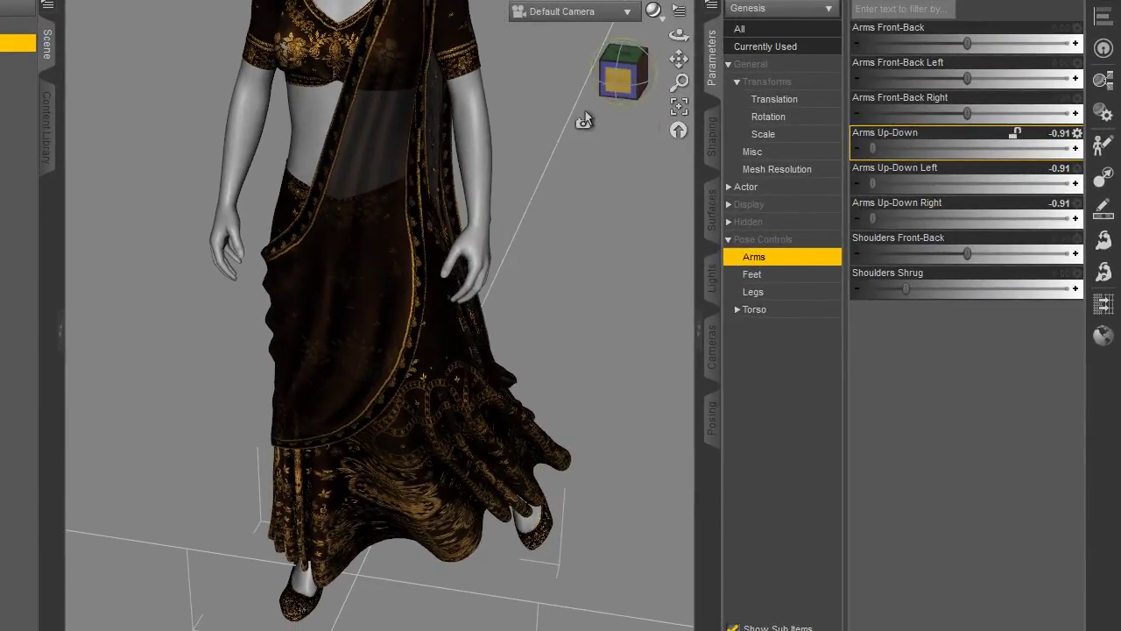
- Apply the Female Arms Raised 01 pose from the BasicFemale pose set to Genesis and inspect how the sari follows
{"action": "left_click", "coordinate": [46, 127]}
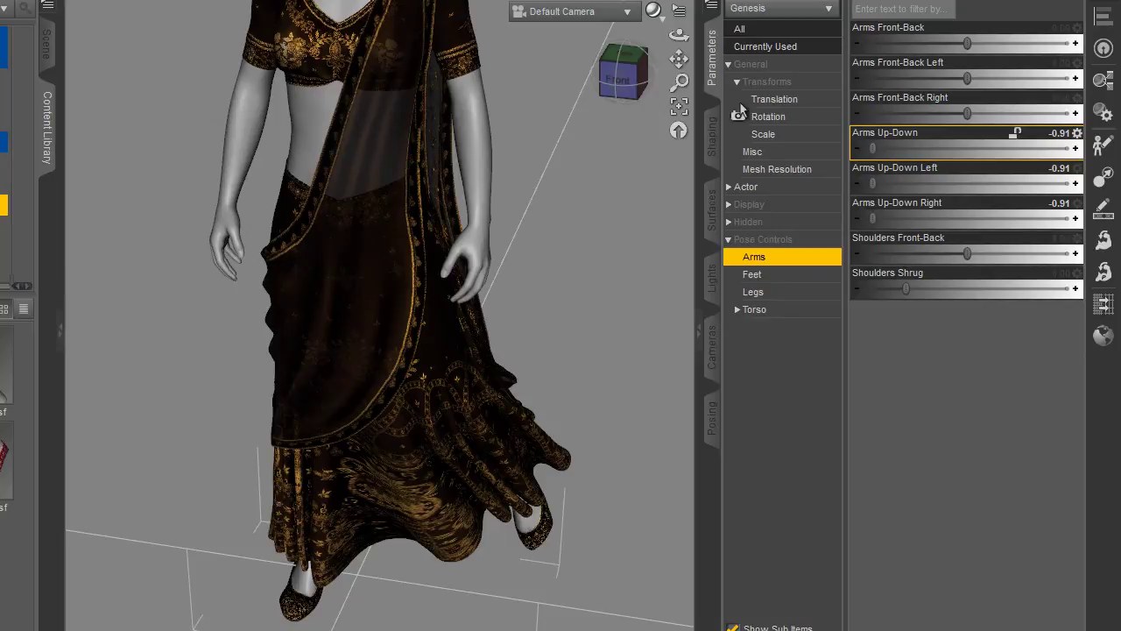
{"action": "left_click_drag", "start_coordinate": [678, 57], "coordinate": [11, 125]}
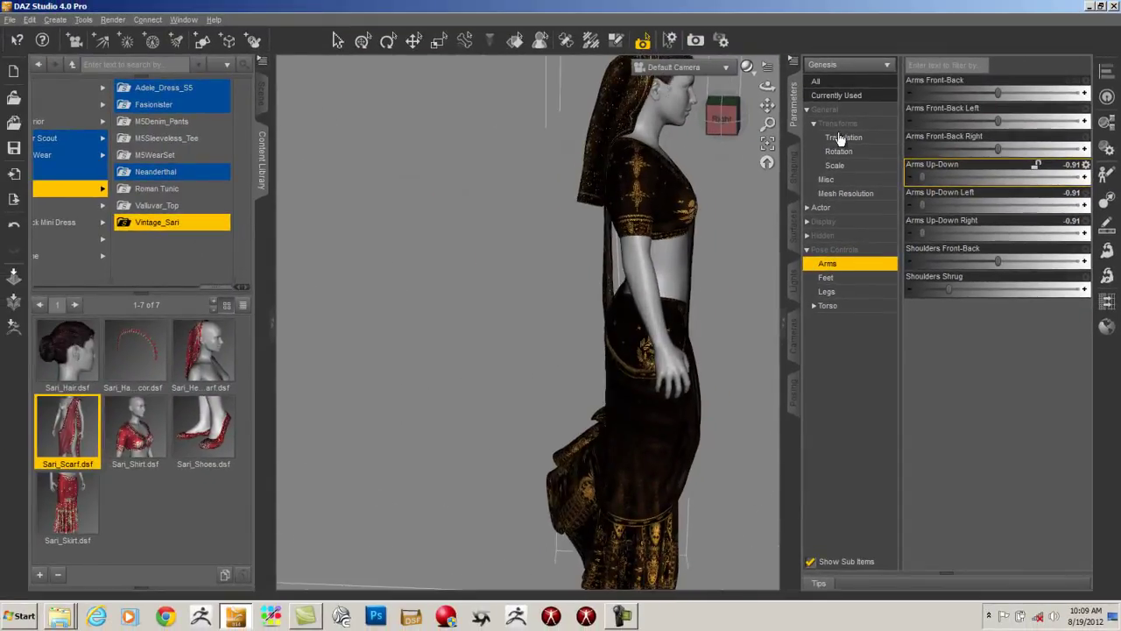
{"action": "left_click_drag", "start_coordinate": [765, 107], "coordinate": [588, 155]}
{"action": "left_click", "coordinate": [261, 97]}
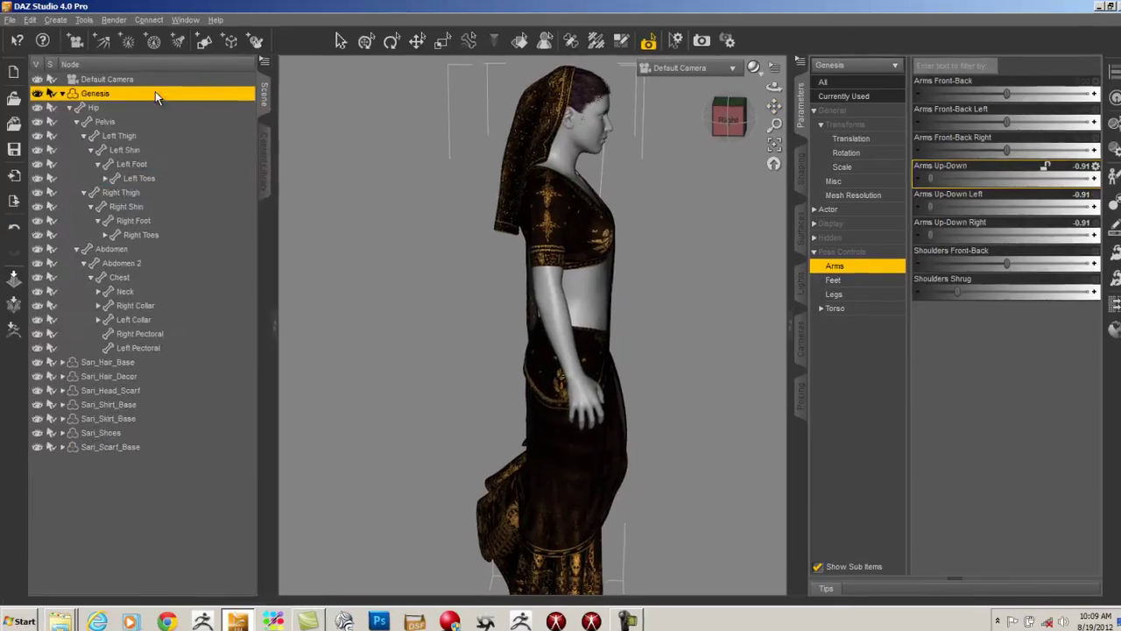
{"action": "left_click", "coordinate": [264, 140]}
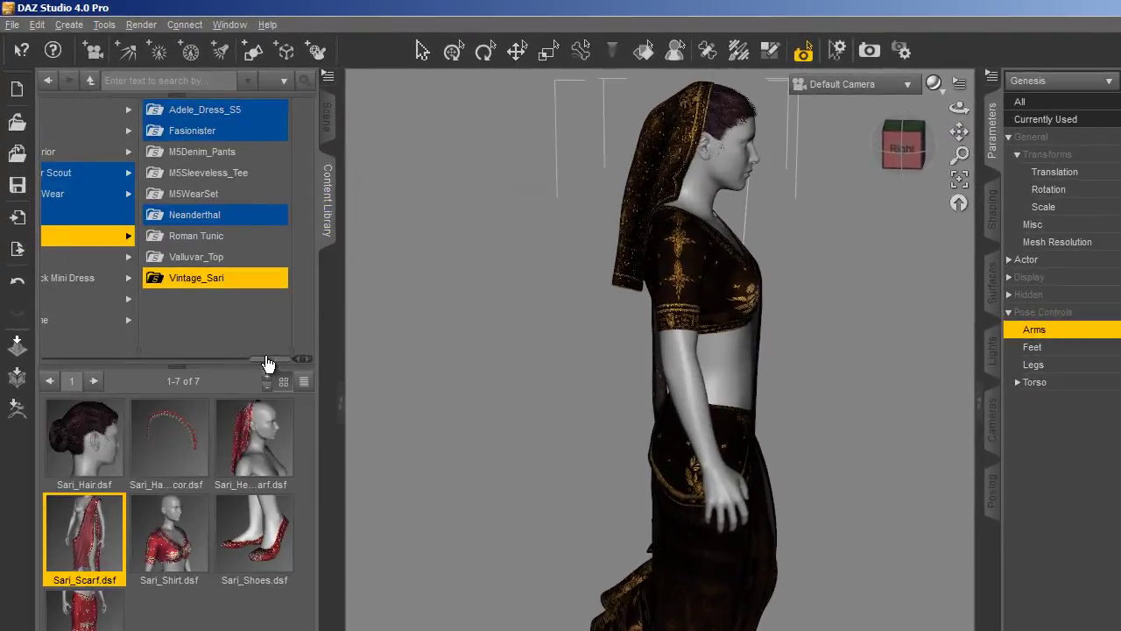
{"action": "left_click_drag", "start_coordinate": [266, 358], "coordinate": [196, 357]}
{"action": "left_click", "coordinate": [170, 216]}
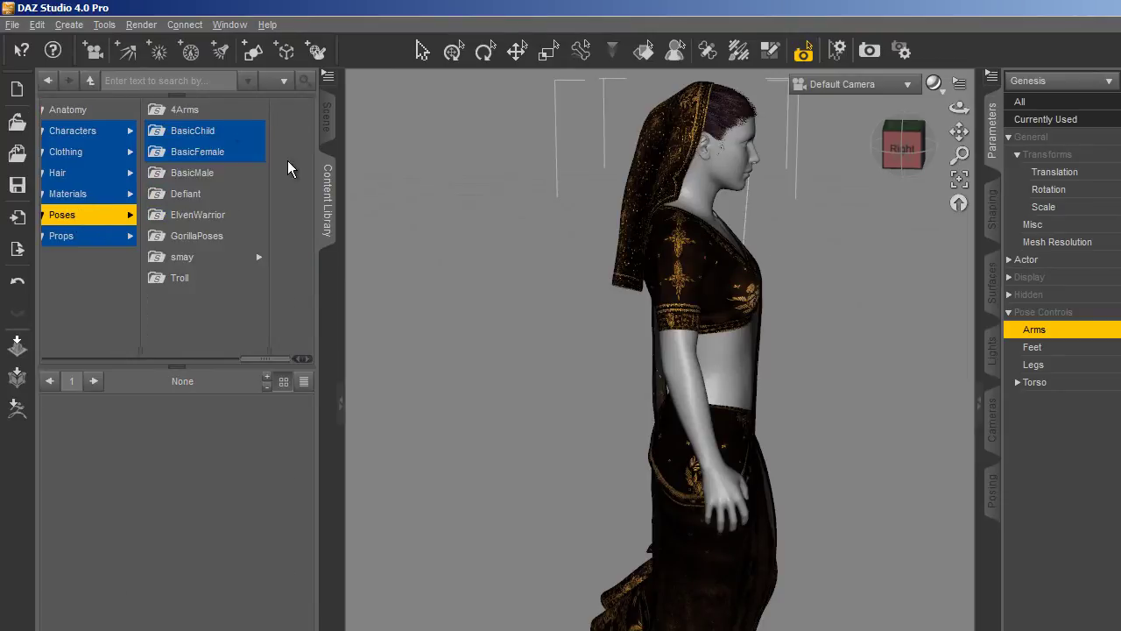
{"action": "left_click", "coordinate": [220, 154]}
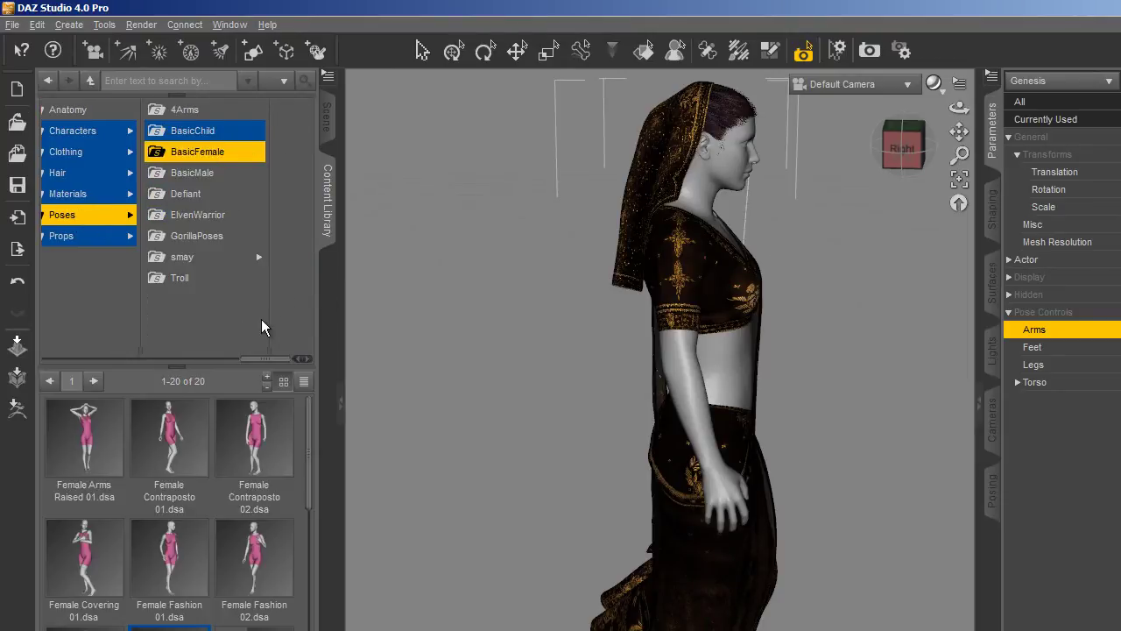
{"action": "double_click", "coordinate": [85, 427]}
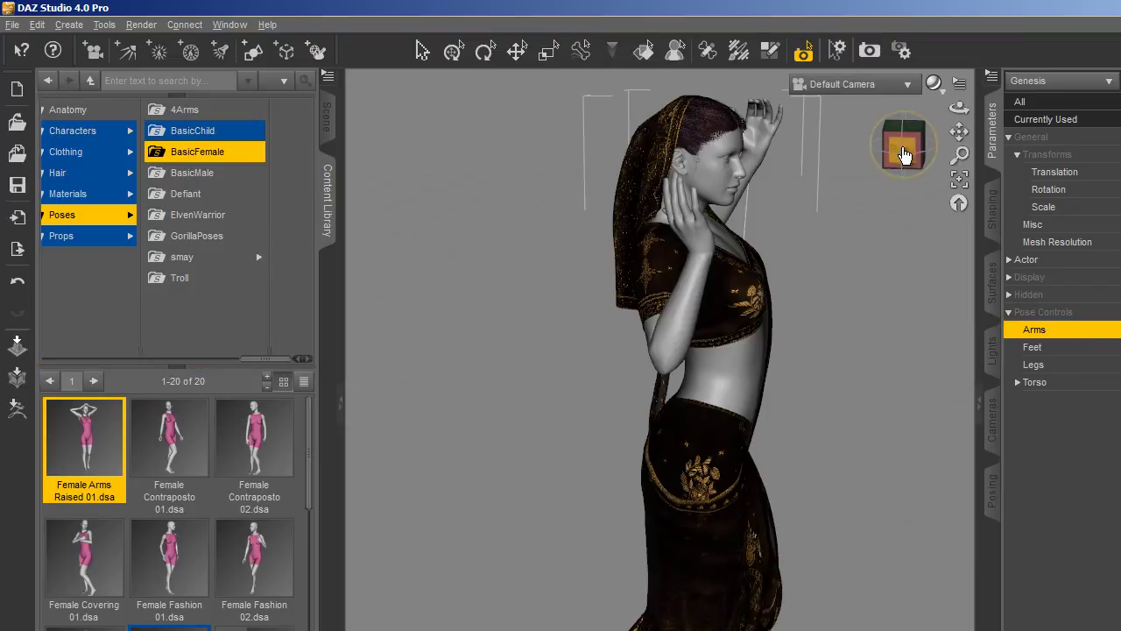
{"action": "left_click_drag", "start_coordinate": [905, 152], "coordinate": [52, 191]}
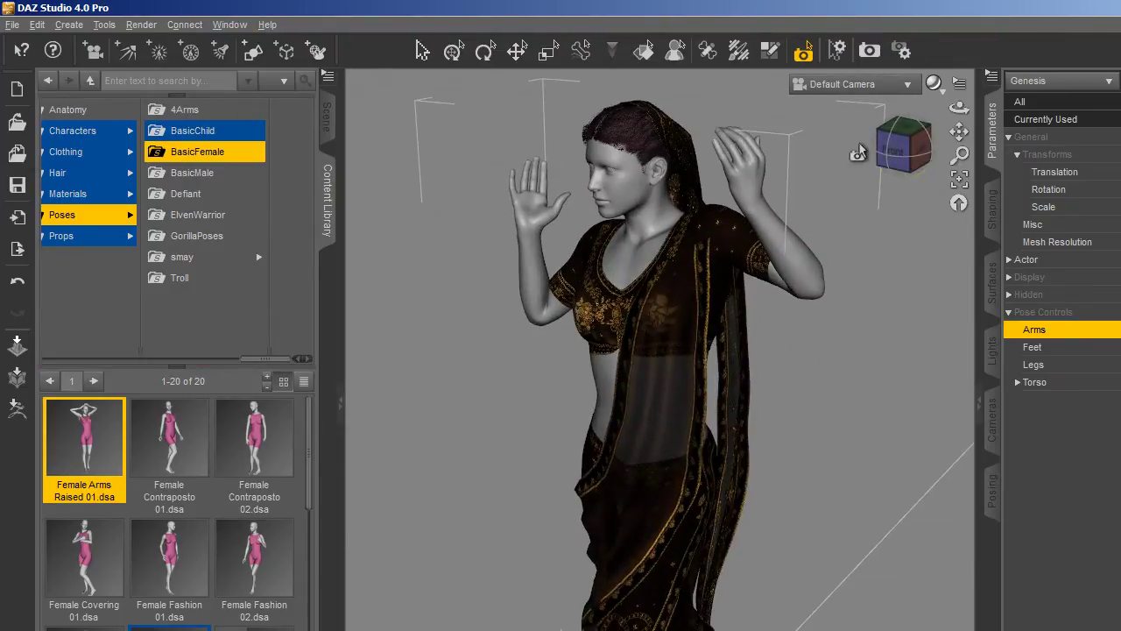
{"action": "left_click", "coordinate": [901, 147]}
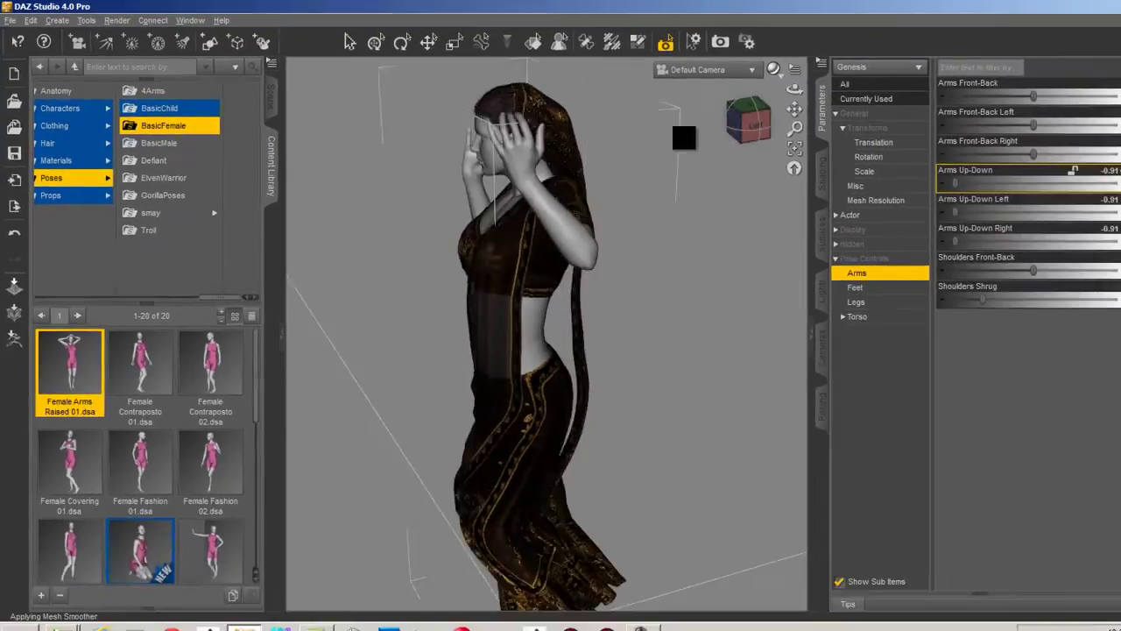
- Examine the arms-raised pose and the sari's drape from the side, front and three-quarter views, with the whole figure framed
{"action": "left_click_drag", "start_coordinate": [684, 137], "coordinate": [918, 75]}
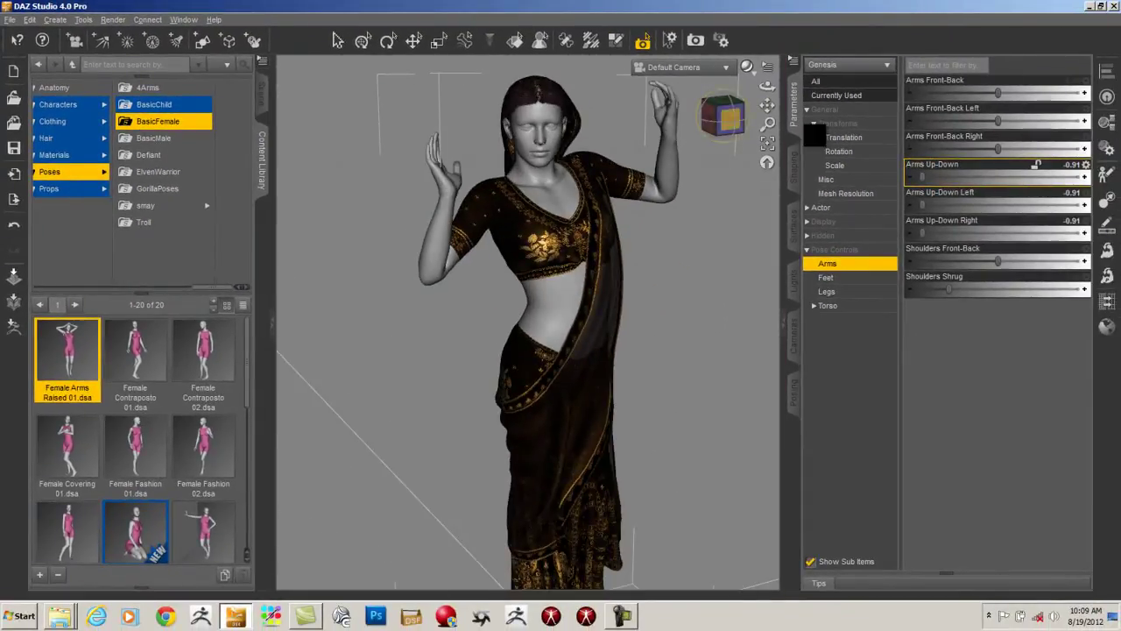
{"action": "left_click_drag", "start_coordinate": [814, 136], "coordinate": [898, 132]}
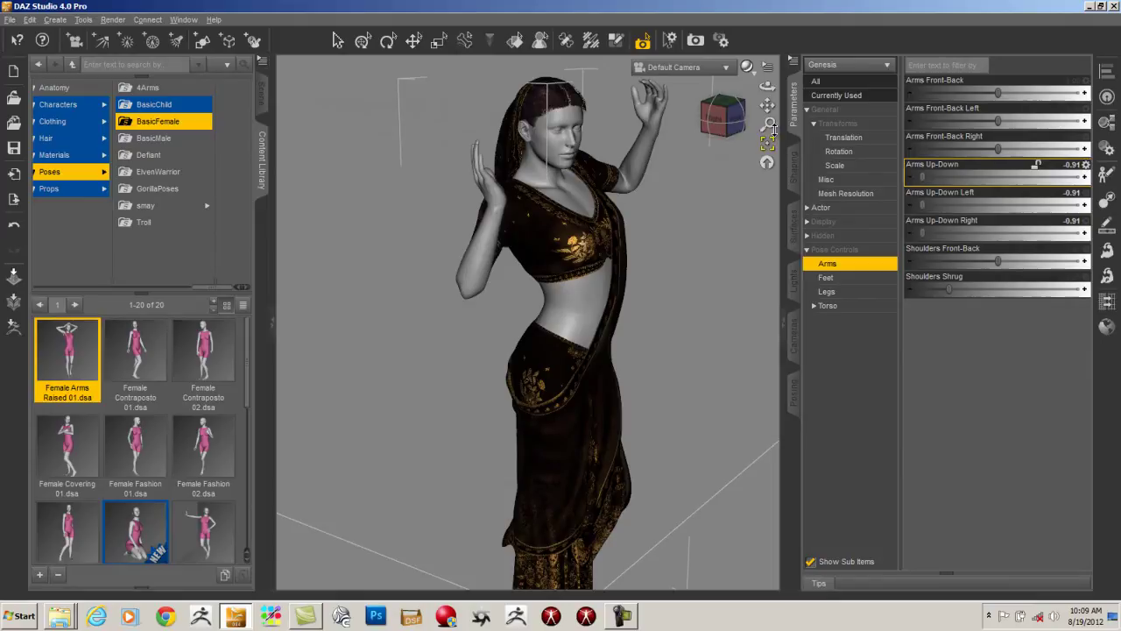
{"action": "left_click", "coordinate": [786, 329]}
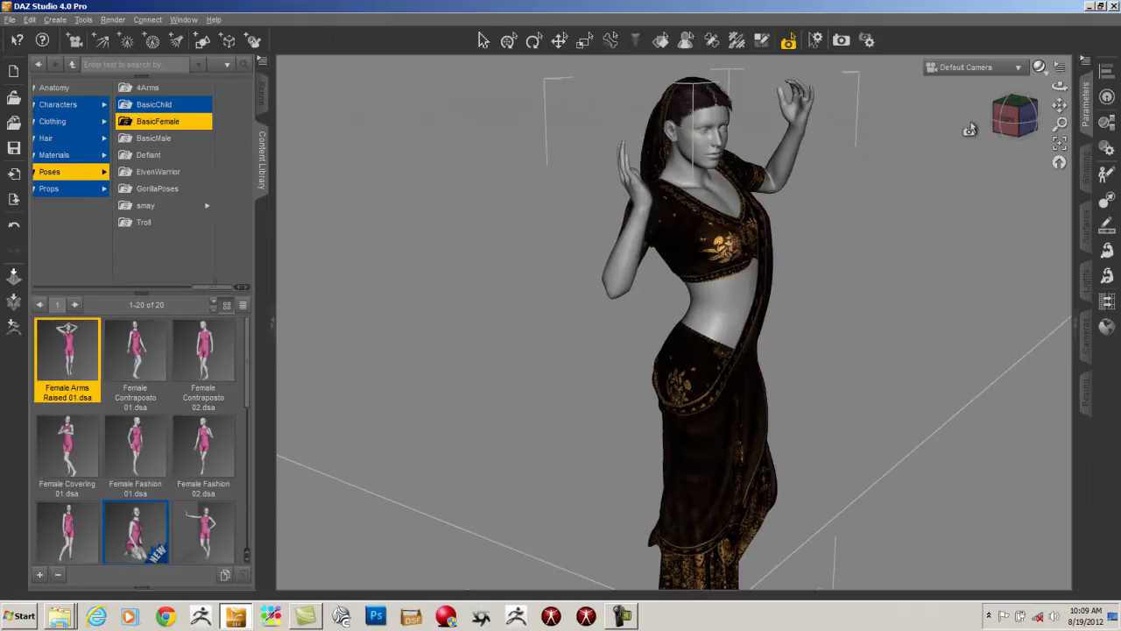
{"action": "left_click_drag", "start_coordinate": [1059, 105], "coordinate": [1039, 9]}
{"action": "mouse_move", "coordinate": [1060, 121]}
{"action": "left_mouse_down"}
{"action": "mouse_move", "coordinate": [1059, 80]}
{"action": "mouse_move", "coordinate": [1051, 104]}
{"action": "left_mouse_up"}
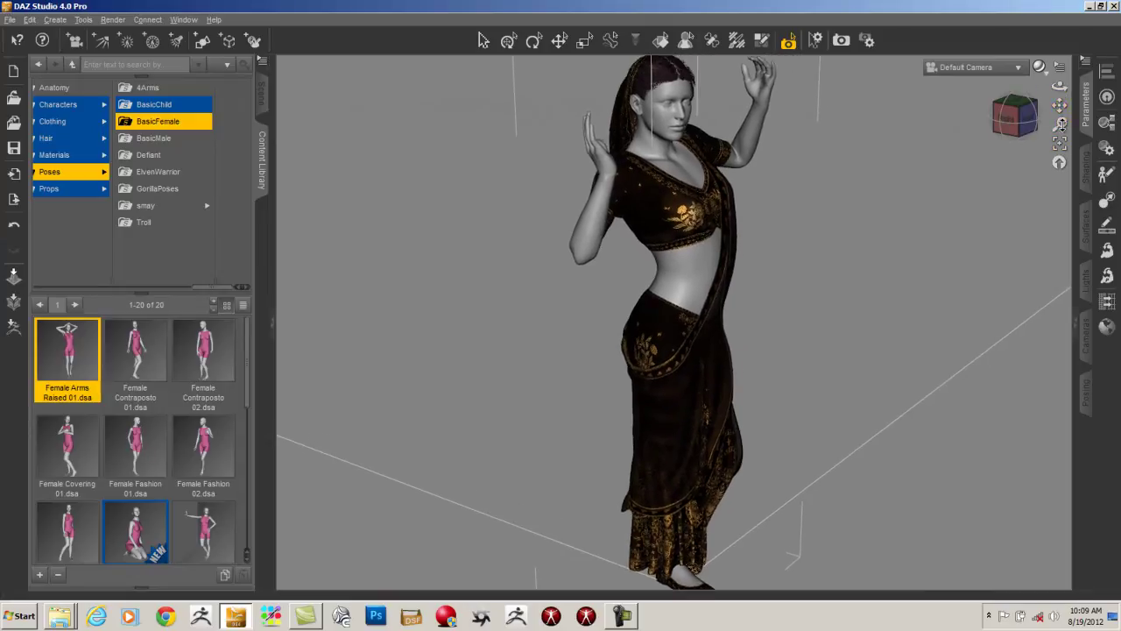
{"action": "left_click_drag", "start_coordinate": [1061, 45], "coordinate": [1063, 5]}
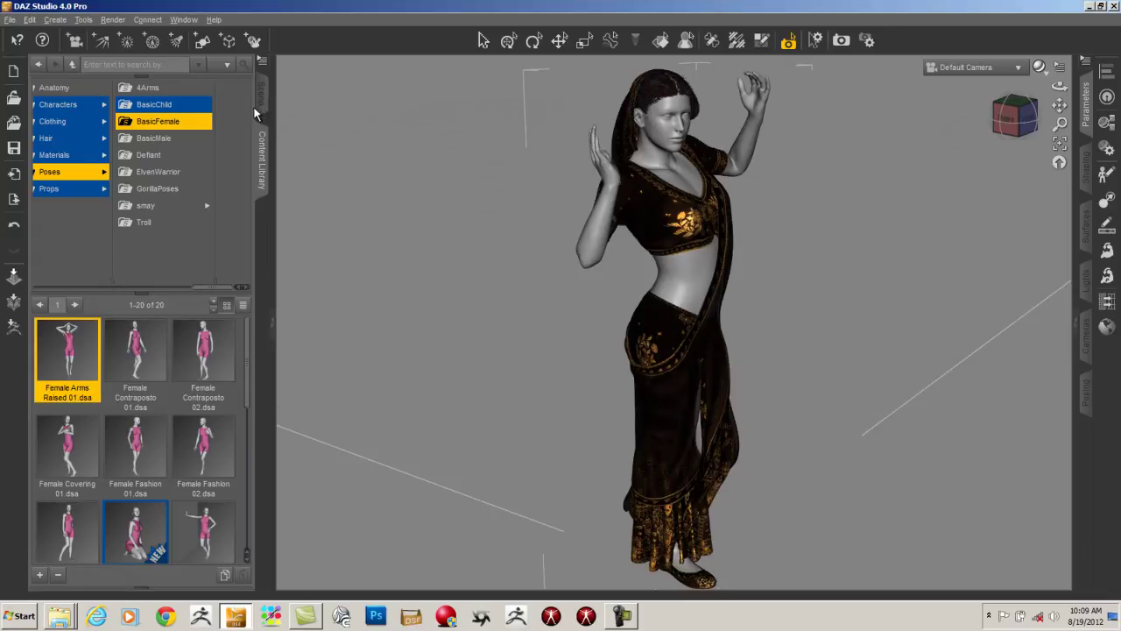
- Review the Mesh Smoothing settings of Sari_Scarf_Base and render the centred full figure
{"action": "left_click", "coordinate": [262, 102]}
{"action": "left_click", "coordinate": [116, 442]}
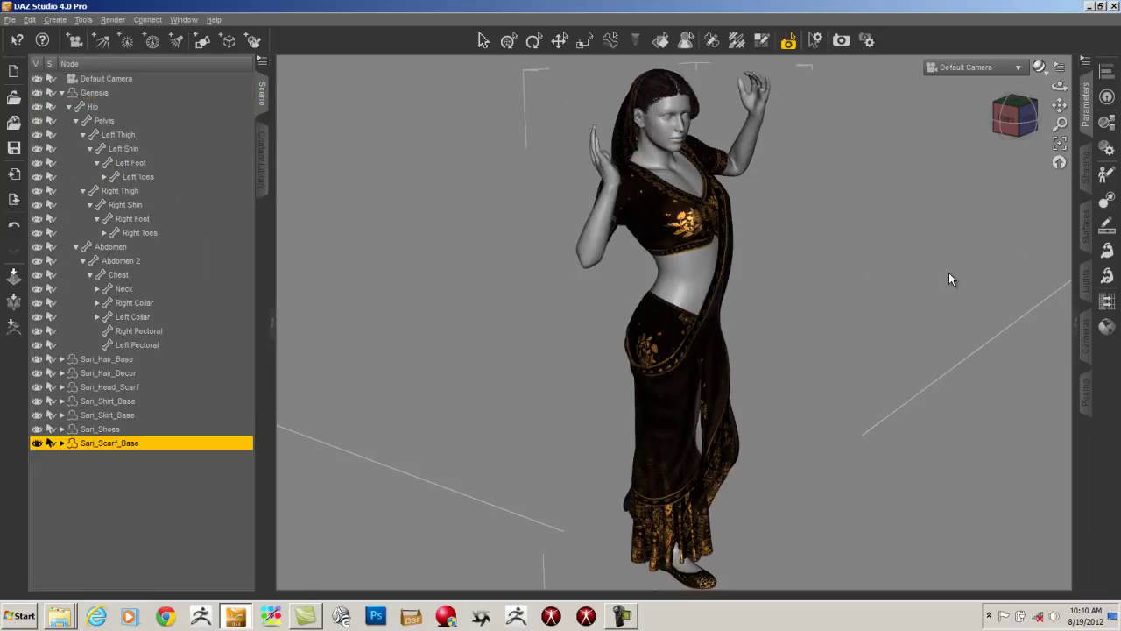
{"action": "left_click", "coordinate": [1086, 114]}
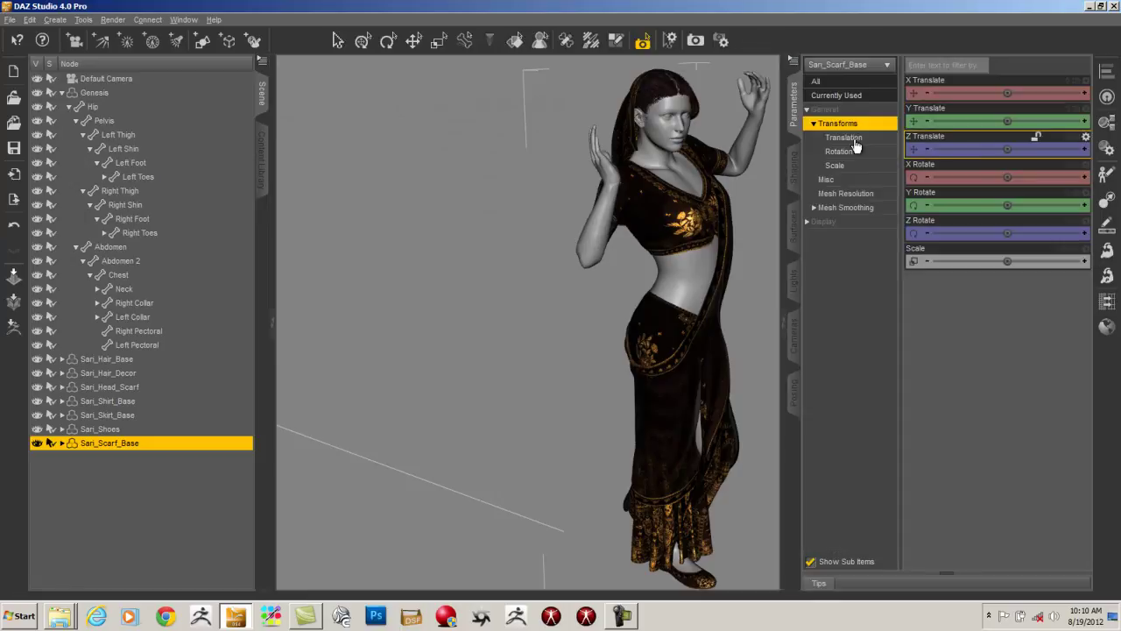
{"action": "left_click", "coordinate": [846, 208]}
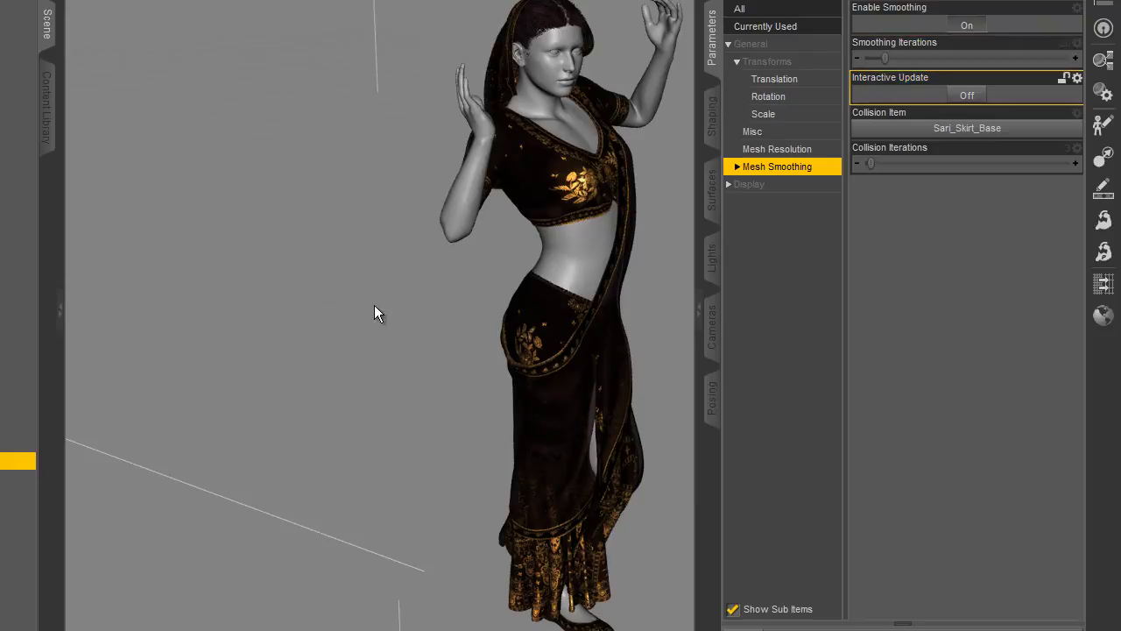
{"action": "left_click_drag", "start_coordinate": [355, 390], "coordinate": [387, 445], "text": "alt"}
{"action": "left_click_drag", "start_coordinate": [277, 352], "coordinate": [277, 306], "text": "alt"}
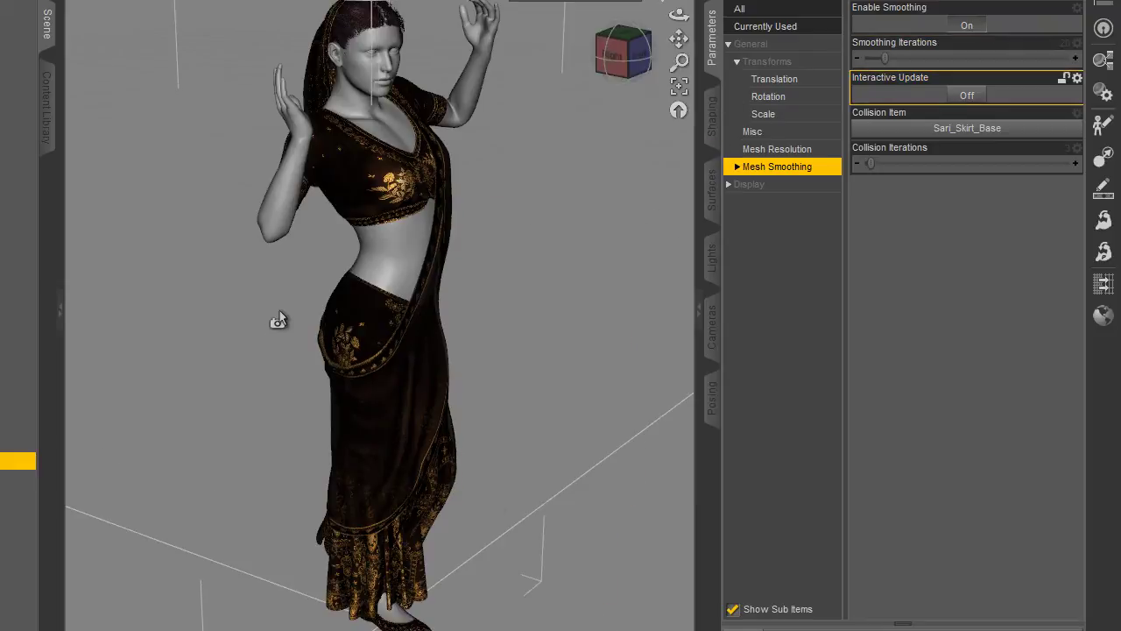
{"action": "key", "text": "ctrl+r"}
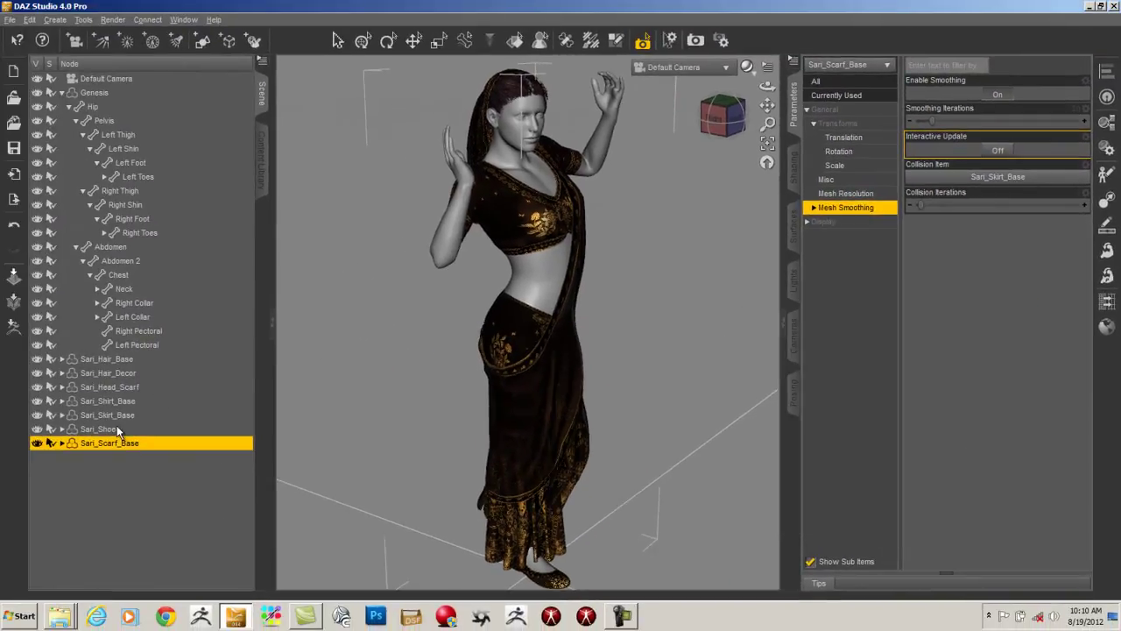
- Check the smoothing settings of Sari_Skirt_Base and, from the front, move Genesis's left foot outward to test the skirt
{"action": "left_click", "coordinate": [123, 414]}
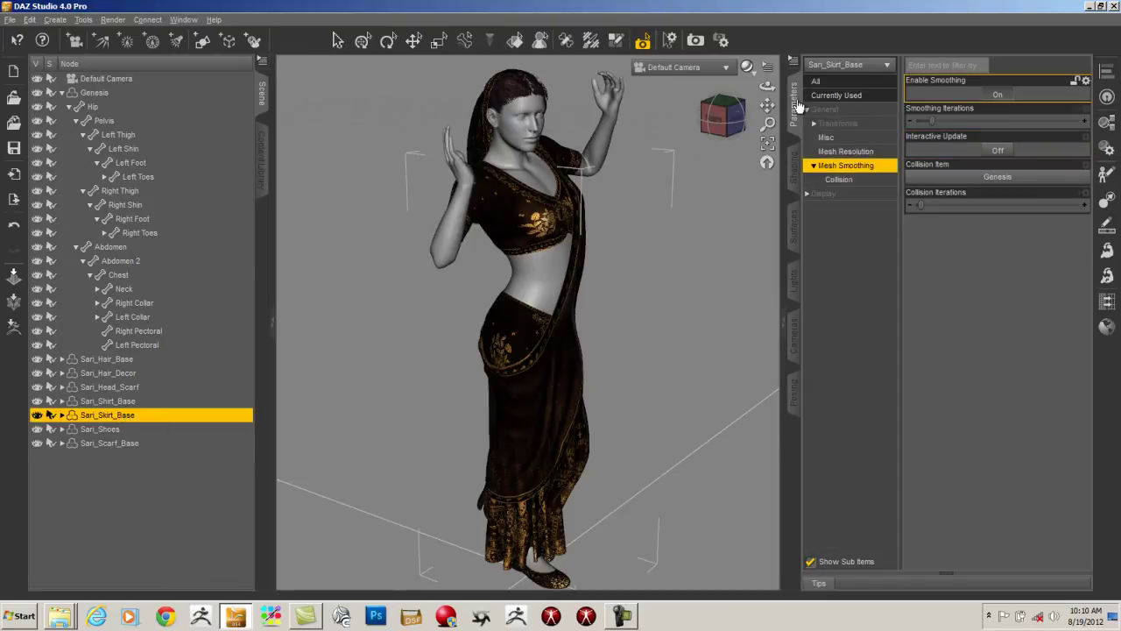
{"action": "left_click_drag", "start_coordinate": [727, 126], "coordinate": [406, 153]}
{"action": "left_click_drag", "start_coordinate": [350, 140], "coordinate": [378, 130], "text": "ctrl+alt"}
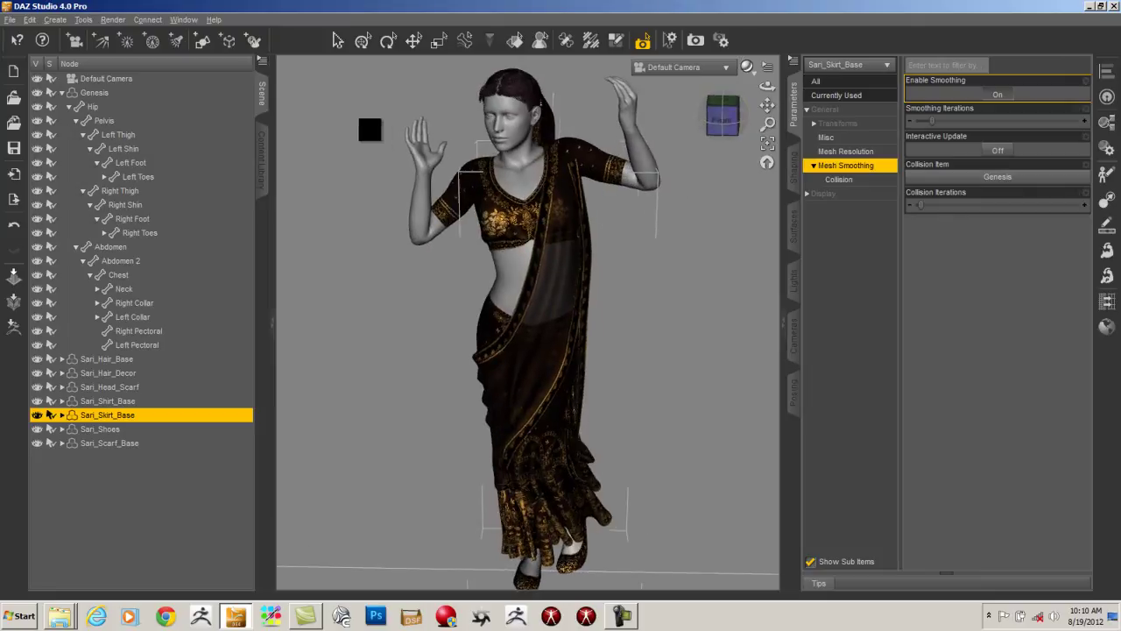
{"action": "left_click", "coordinate": [414, 41]}
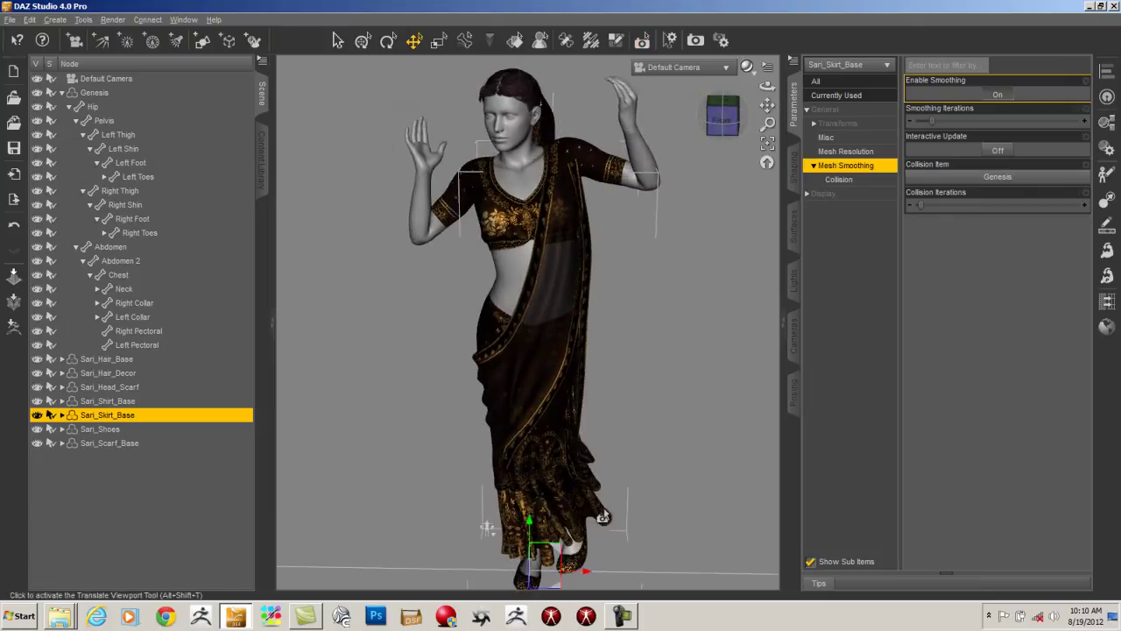
{"action": "left_click", "coordinate": [575, 554]}
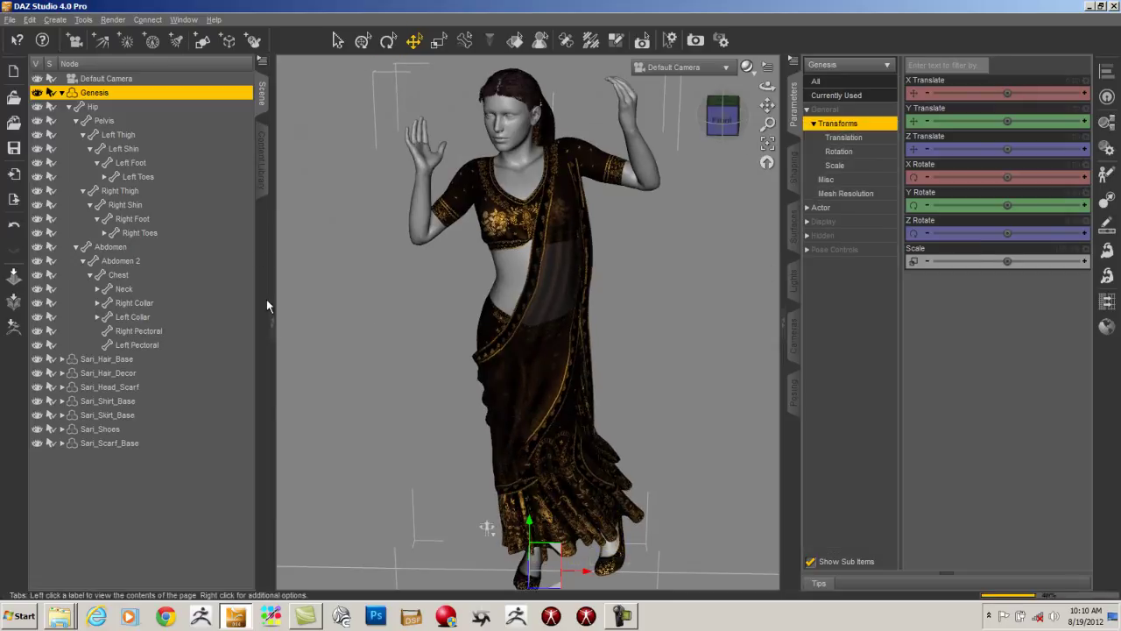
- Spot render the lower part of the skirt from the front and again from a three-quarter view
{"action": "left_click", "coordinate": [645, 45]}
{"action": "left_click_drag", "start_coordinate": [412, 324], "coordinate": [645, 508]}
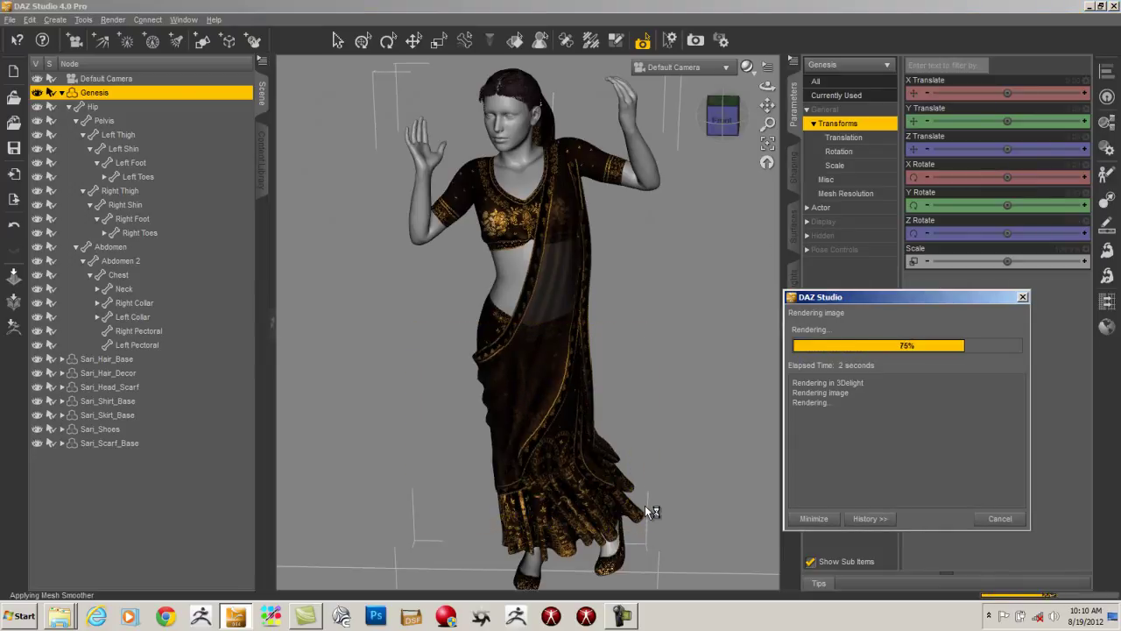
{"action": "left_click_drag", "start_coordinate": [722, 124], "coordinate": [1105, 92]}
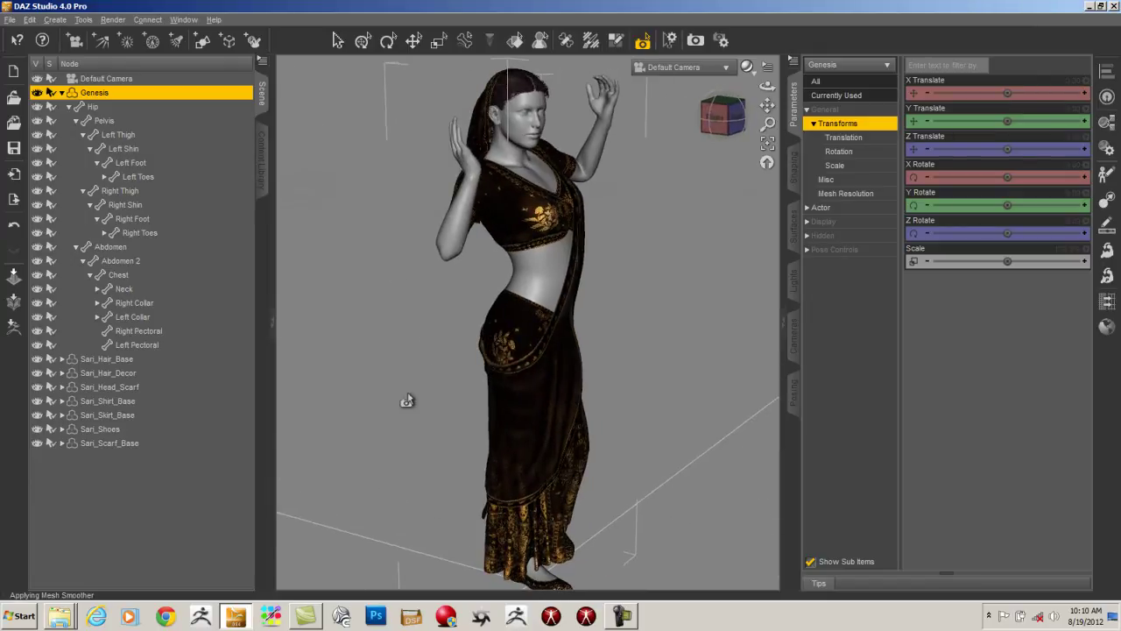
{"action": "left_click_drag", "start_coordinate": [461, 398], "coordinate": [664, 562]}
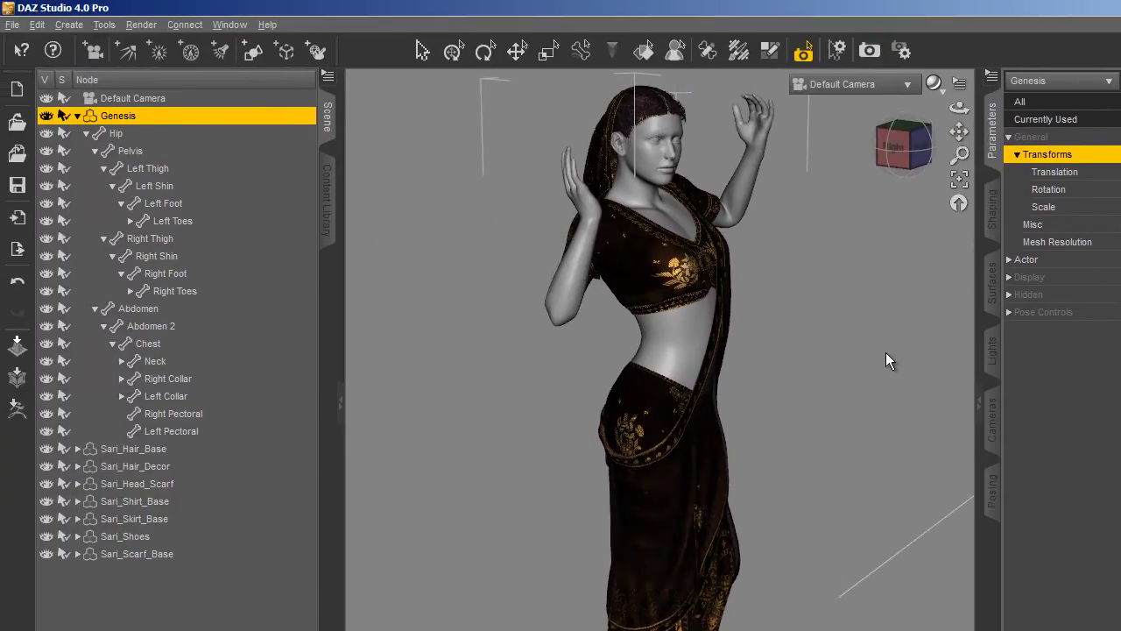
- Collapse the Genesis hierarchy in the scene and select Sari_Head_Scarf
{"action": "left_click", "coordinate": [327, 198]}
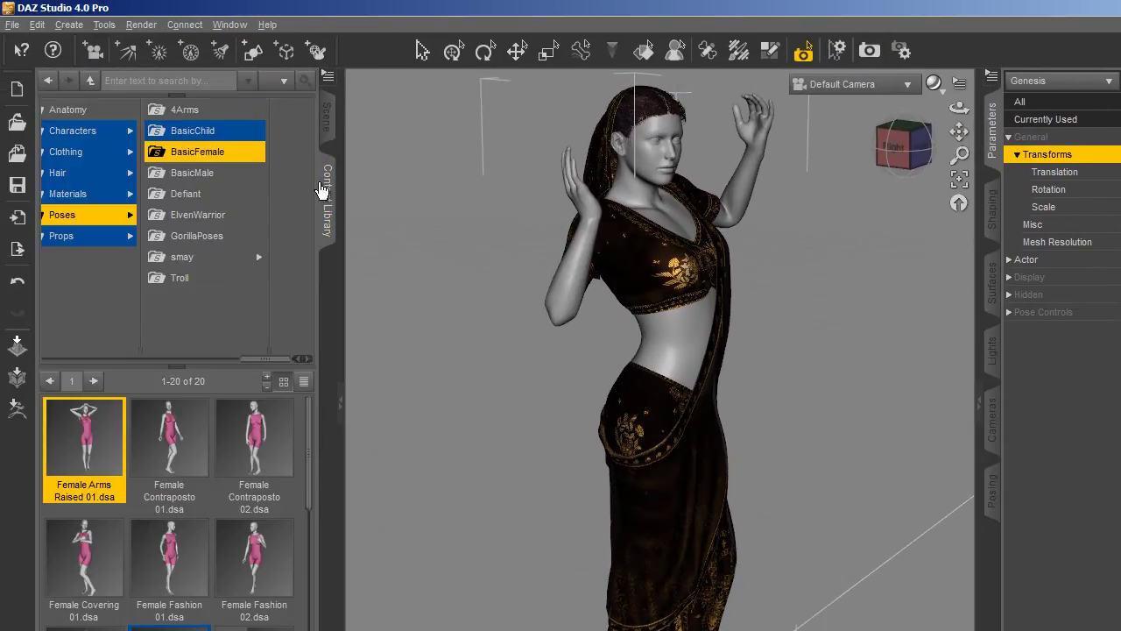
{"action": "left_click", "coordinate": [327, 117]}
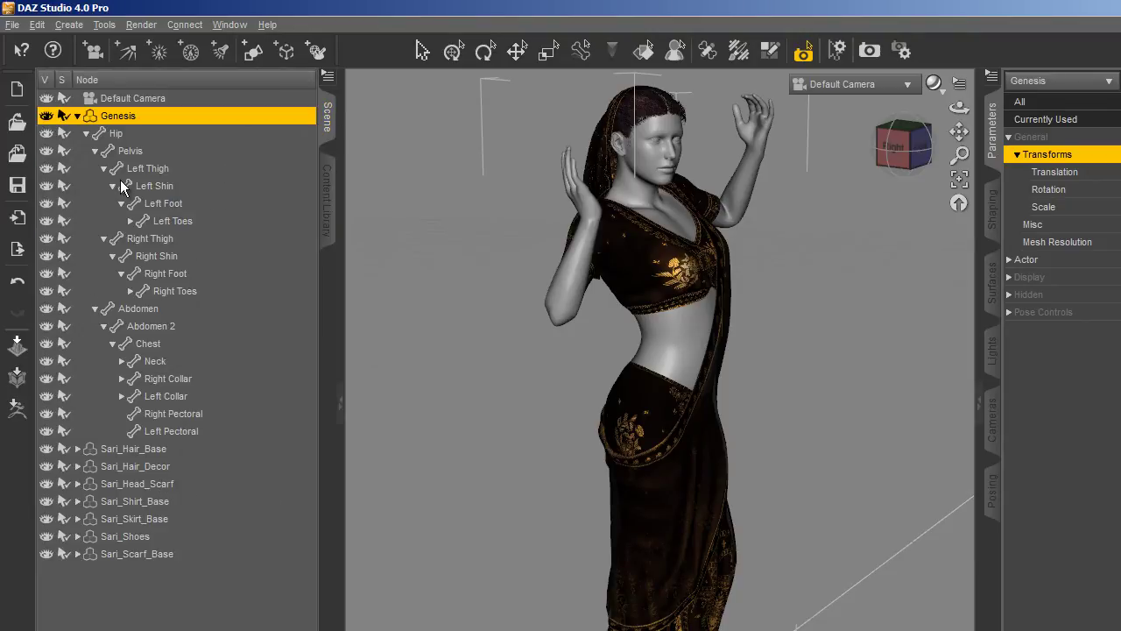
{"action": "left_click", "coordinate": [78, 117]}
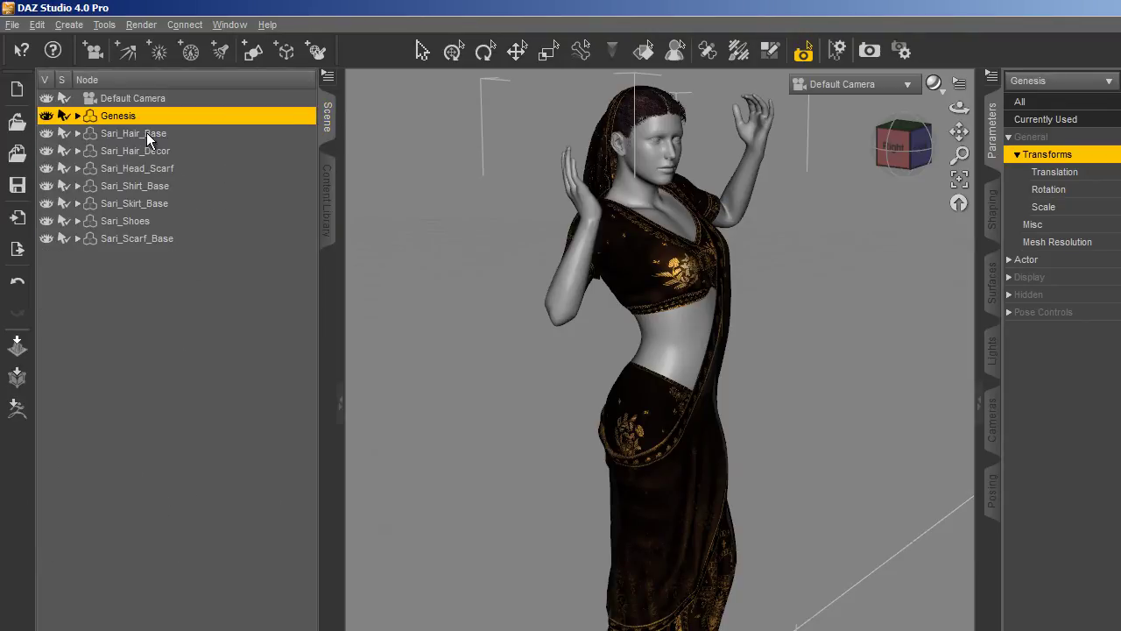
{"action": "left_click", "coordinate": [148, 134]}
{"action": "left_click", "coordinate": [155, 150]}
{"action": "left_click", "coordinate": [157, 169]}
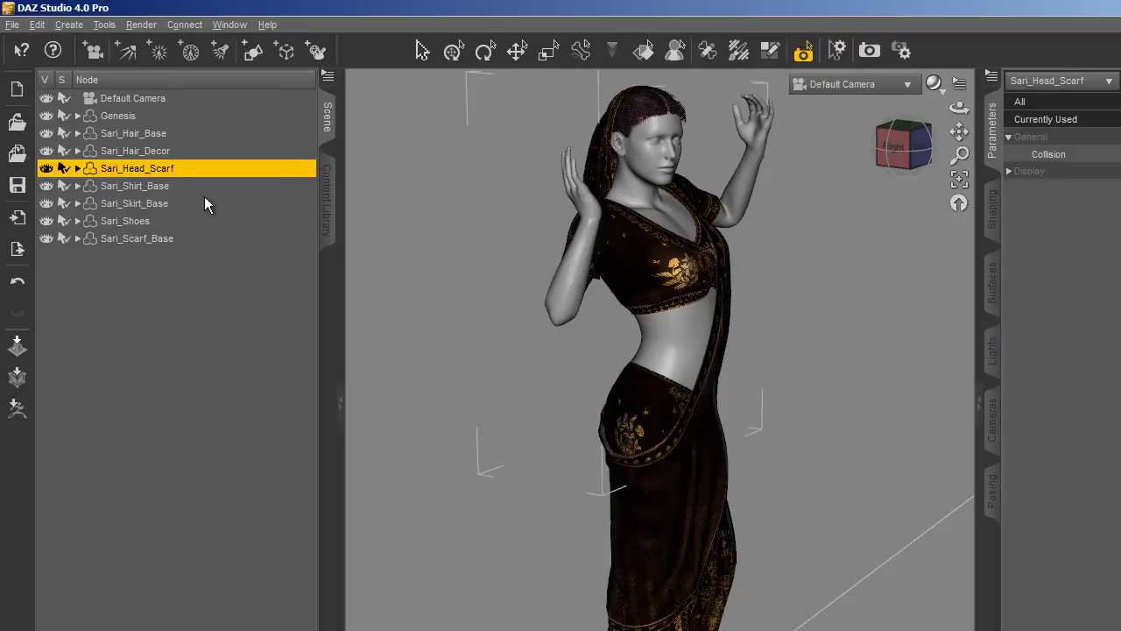
- Apply the Sea_Green preset from Mec4D's Vintage_Sari Head_Scarf materials to the head scarf and inspect it from behind
{"action": "left_click", "coordinate": [327, 201]}
{"action": "left_click_drag", "start_coordinate": [270, 363], "coordinate": [220, 358]}
{"action": "left_click", "coordinate": [247, 197]}
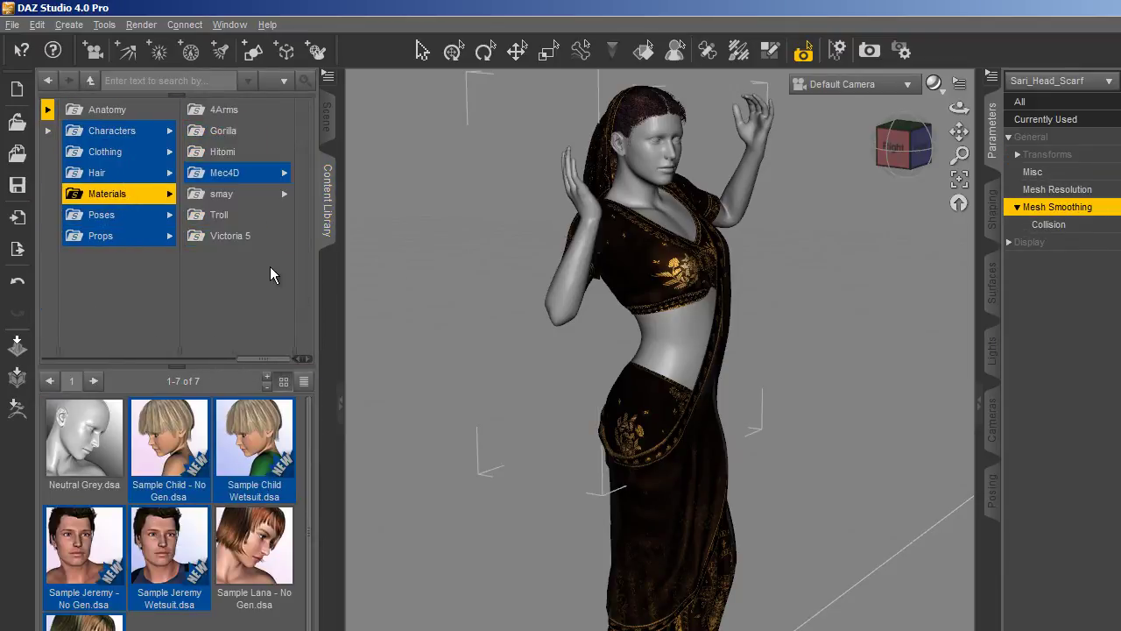
{"action": "left_click", "coordinate": [239, 171]}
{"action": "left_click", "coordinate": [276, 258]}
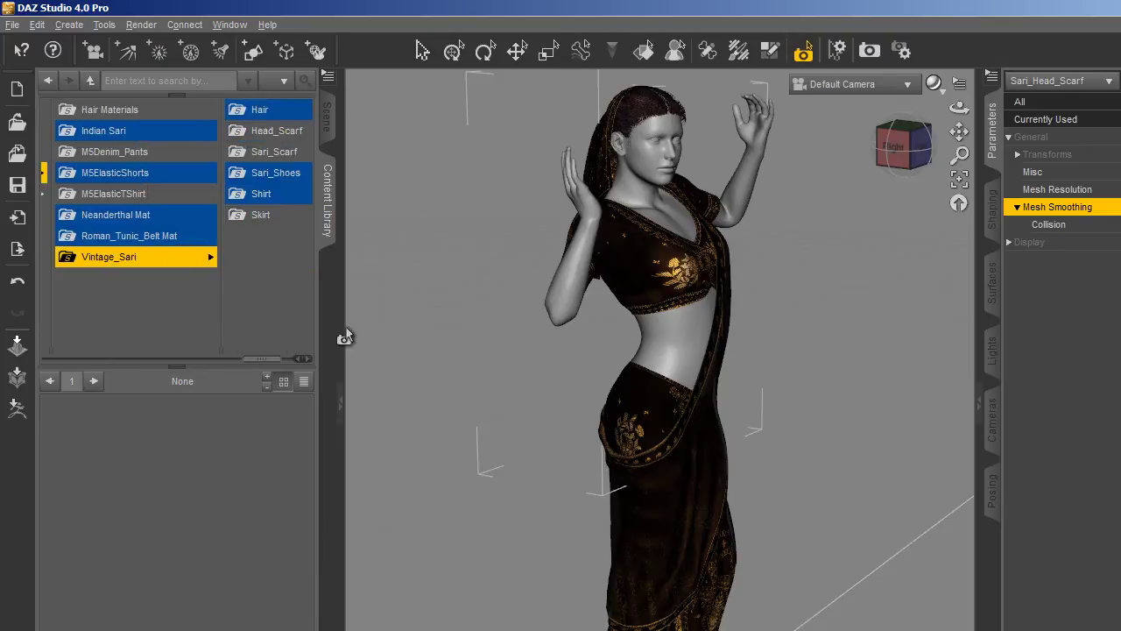
{"action": "left_click", "coordinate": [277, 131]}
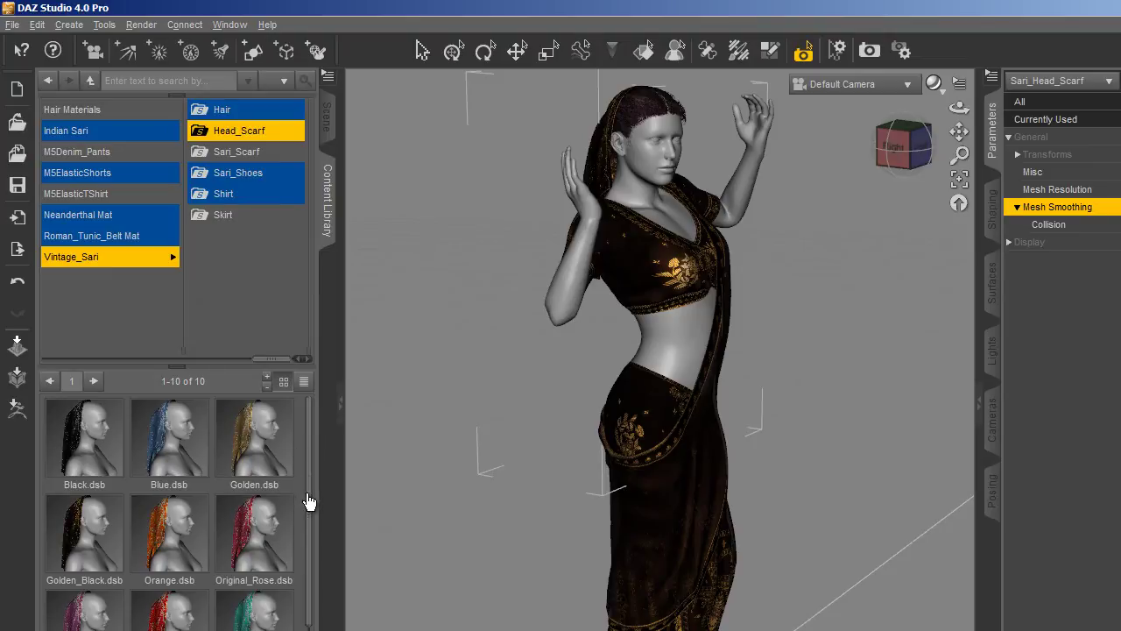
{"action": "double_click", "coordinate": [248, 620]}
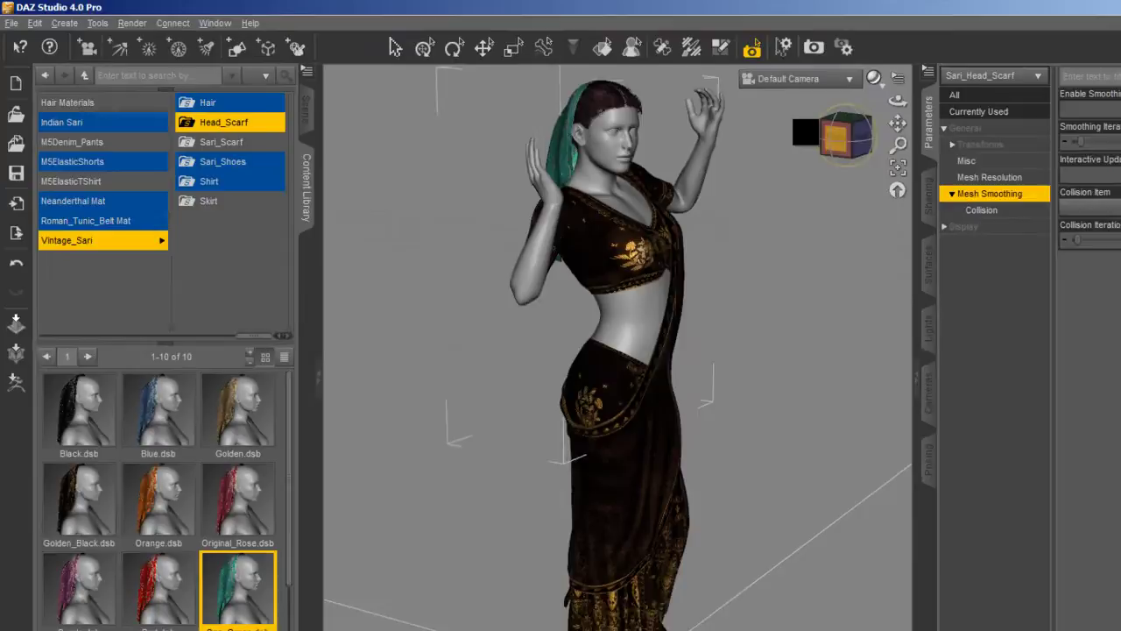
{"action": "left_click_drag", "start_coordinate": [806, 132], "coordinate": [35, 99]}
{"action": "left_click_drag", "start_coordinate": [839, 134], "coordinate": [645, 134]}
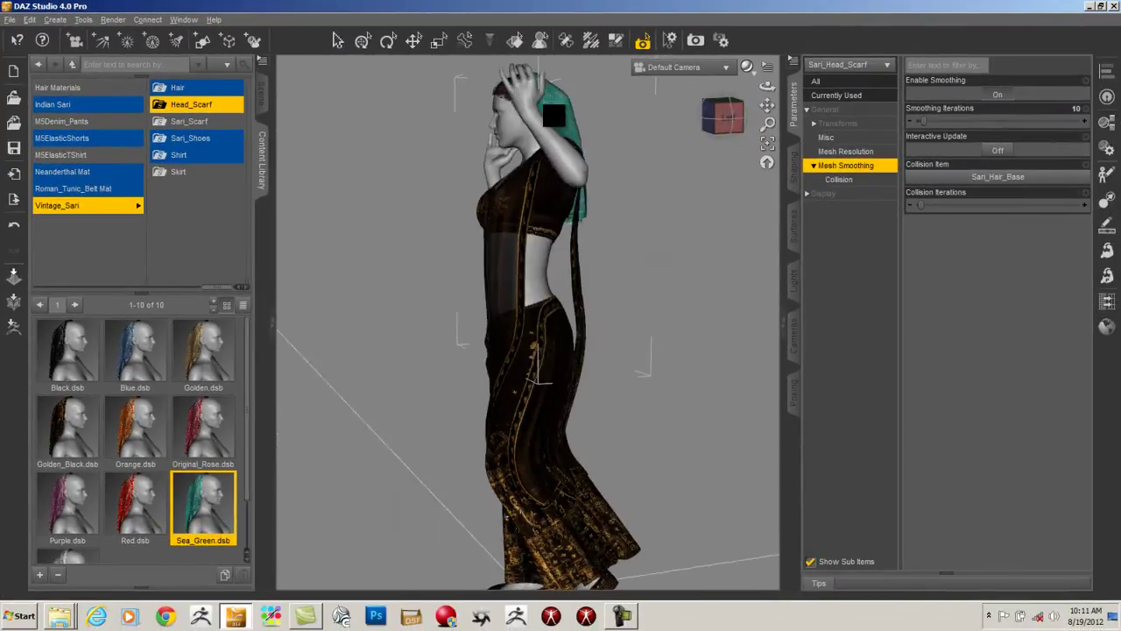
{"action": "left_click_drag", "start_coordinate": [554, 114], "coordinate": [95, 181]}
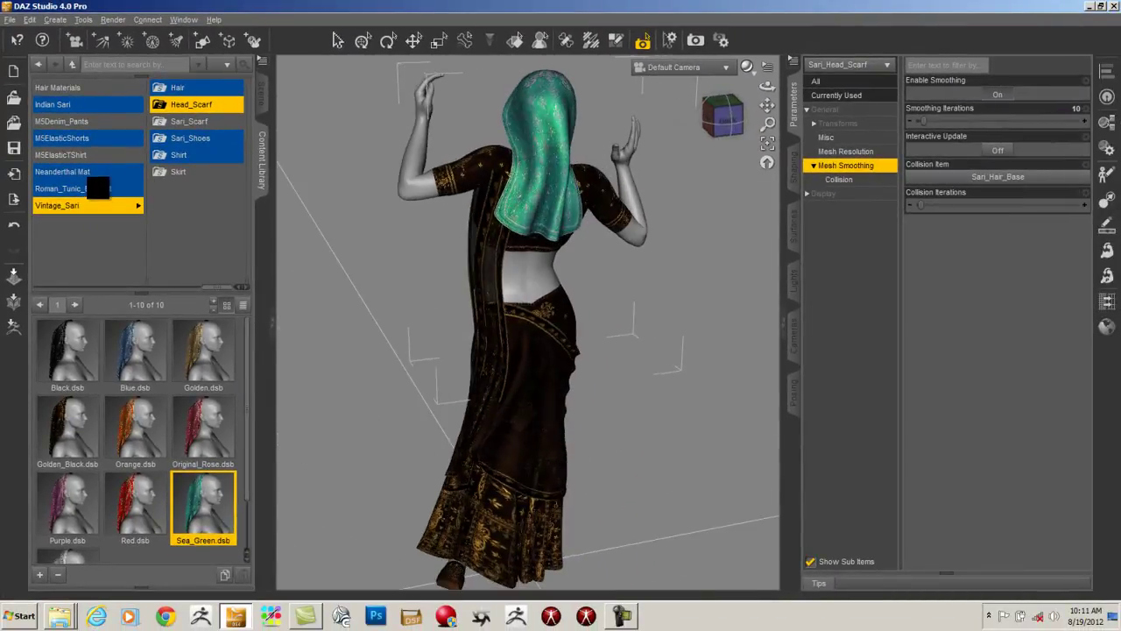
- Try the Red, Purple, Golden_Black, Orange, Blue and White presets on the head scarf, and return it to Sea_Green
{"action": "double_click", "coordinate": [133, 508]}
{"action": "double_click", "coordinate": [62, 506]}
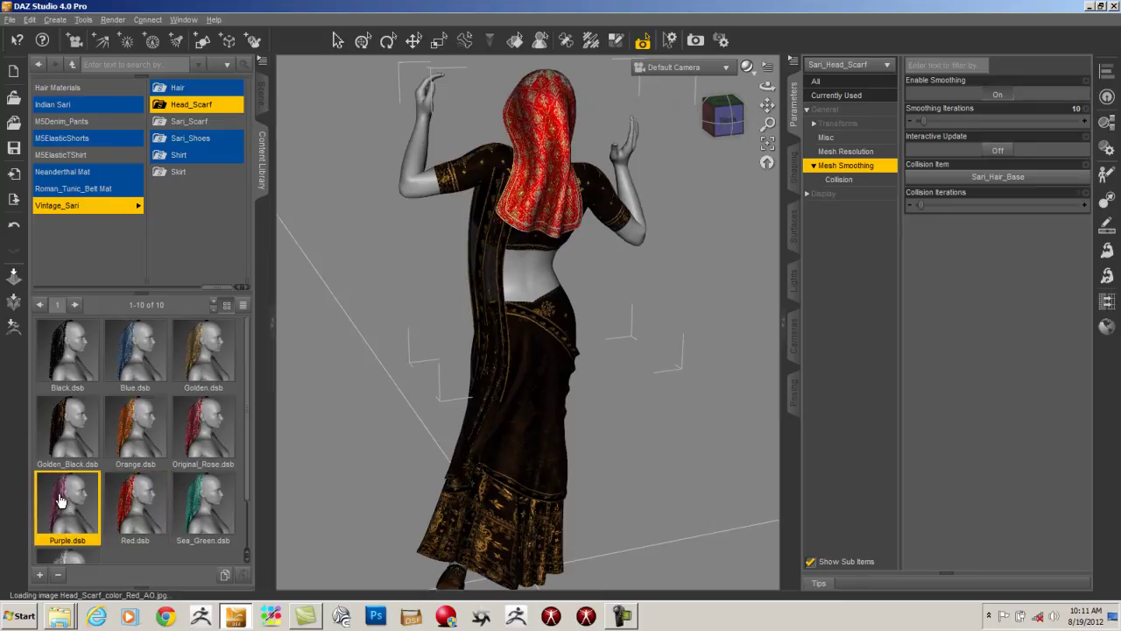
{"action": "double_click", "coordinate": [72, 451]}
{"action": "double_click", "coordinate": [144, 425]}
{"action": "double_click", "coordinate": [147, 358]}
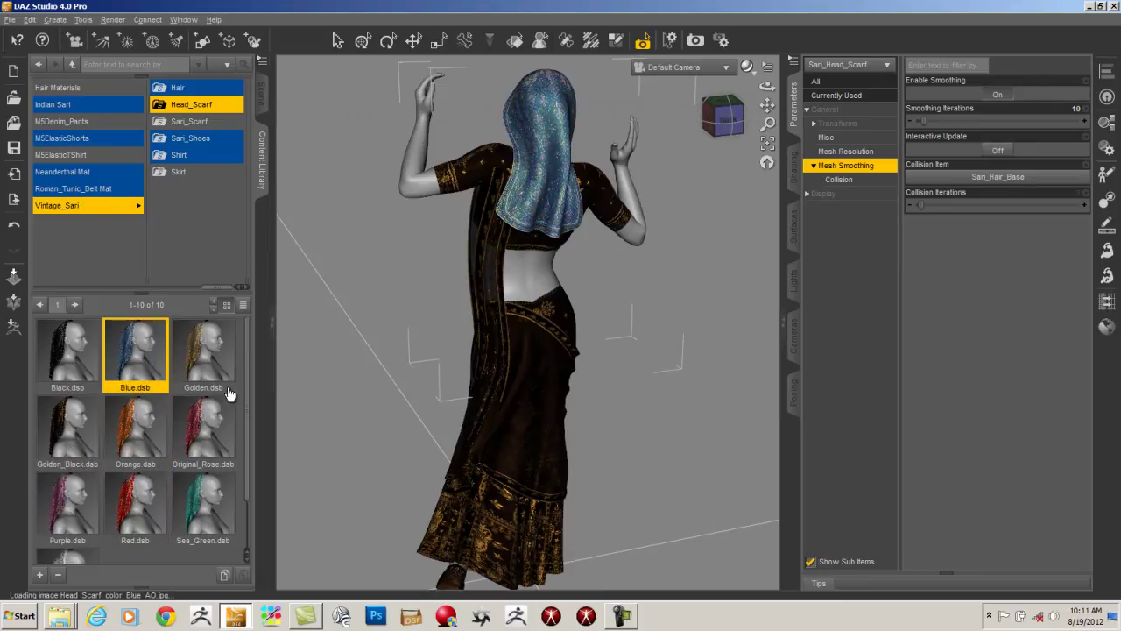
{"action": "left_click_drag", "start_coordinate": [247, 415], "coordinate": [234, 479]}
{"action": "double_click", "coordinate": [95, 512]}
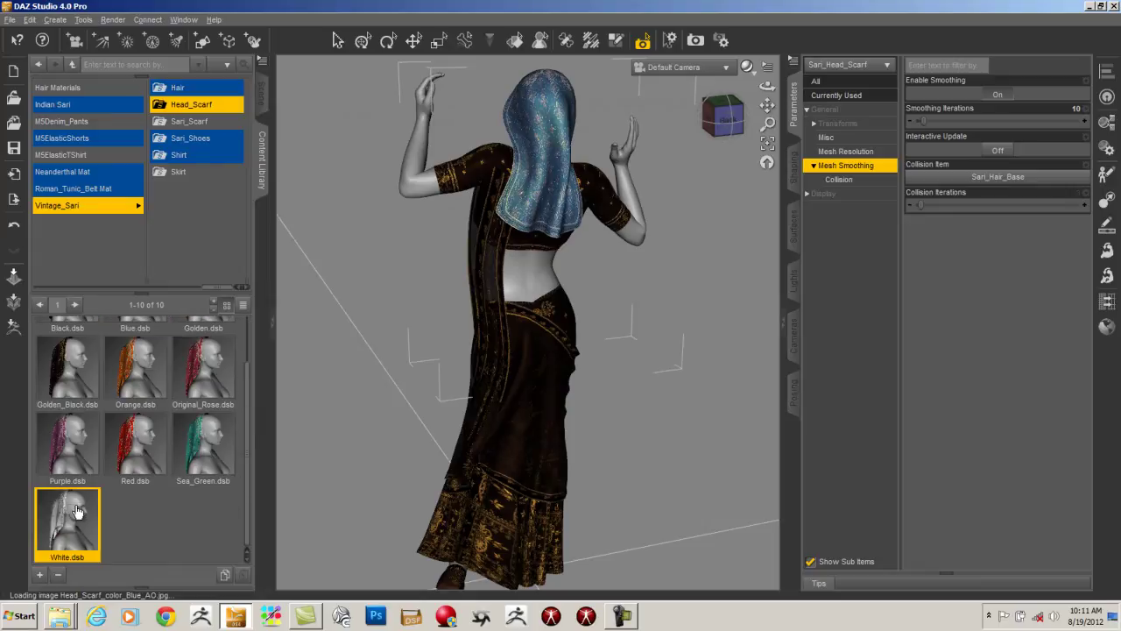
{"action": "scroll", "coordinate": [240, 426], "scroll_direction": "up", "scroll_amount": 2}
{"action": "double_click", "coordinate": [205, 501]}
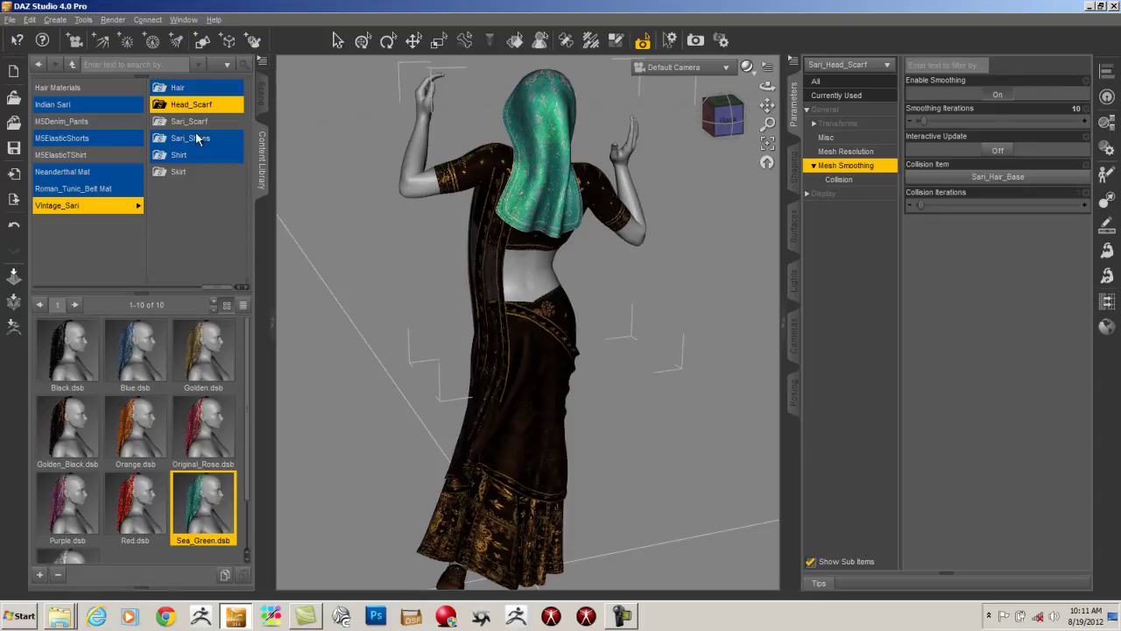
- Select Sari_Scarf_Base and apply the Purple preset from the Vintage_Sari Sari_Scarf materials
{"action": "left_click", "coordinate": [261, 94]}
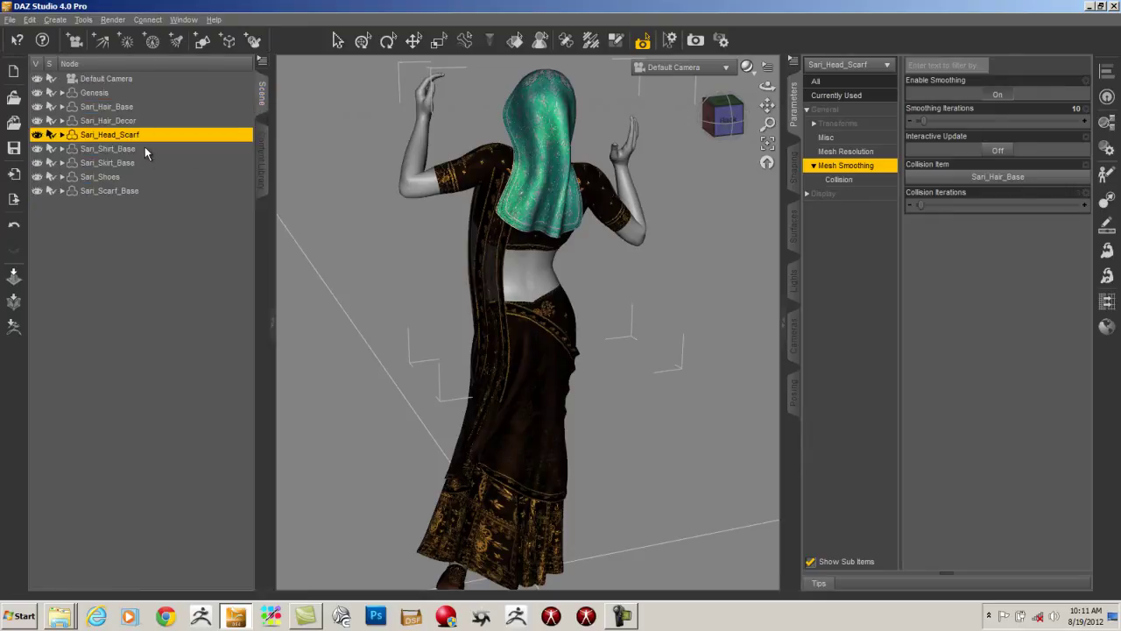
{"action": "left_click", "coordinate": [139, 191]}
{"action": "left_click", "coordinate": [260, 150]}
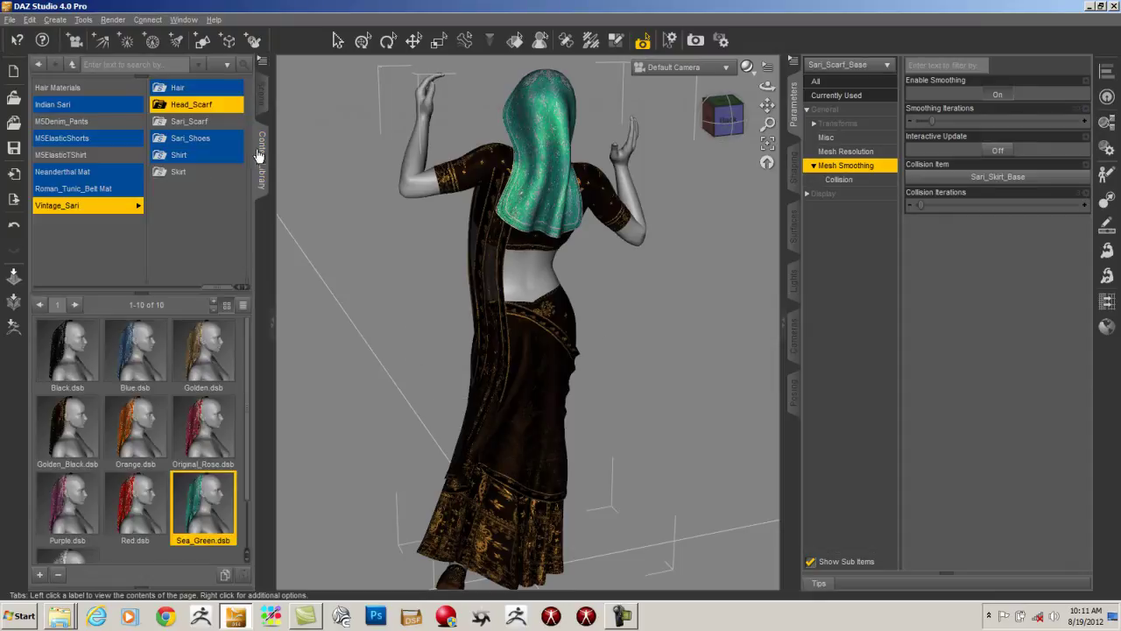
{"action": "left_click", "coordinate": [202, 124]}
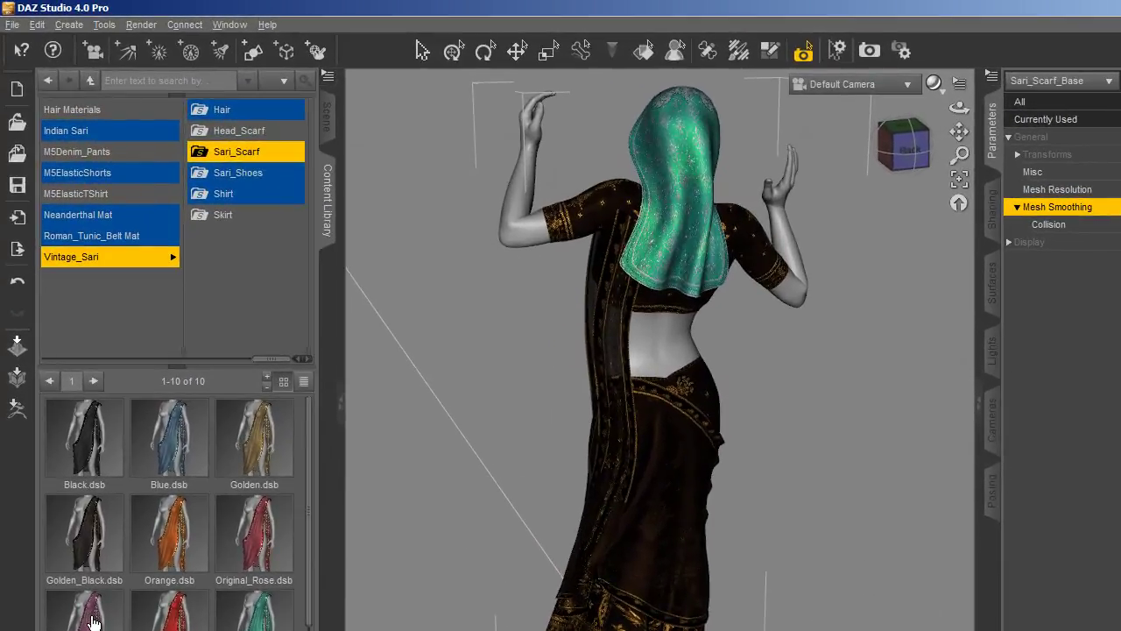
{"action": "left_click", "coordinate": [74, 499]}
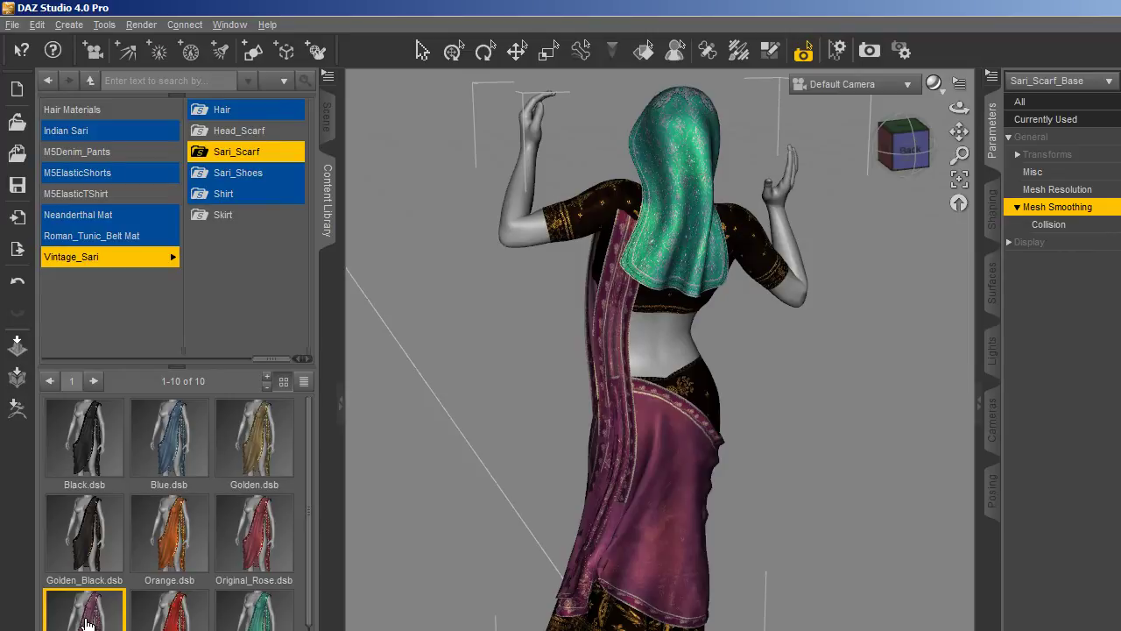
- Select Sari_Shirt_Base and try the Gold preset from the Vintage_Sari Shirt materials on it
{"action": "left_click", "coordinate": [895, 151]}
{"action": "left_click_drag", "start_coordinate": [2, 102], "coordinate": [28, 128]}
{"action": "left_click_drag", "start_coordinate": [895, 148], "coordinate": [566, 134]}
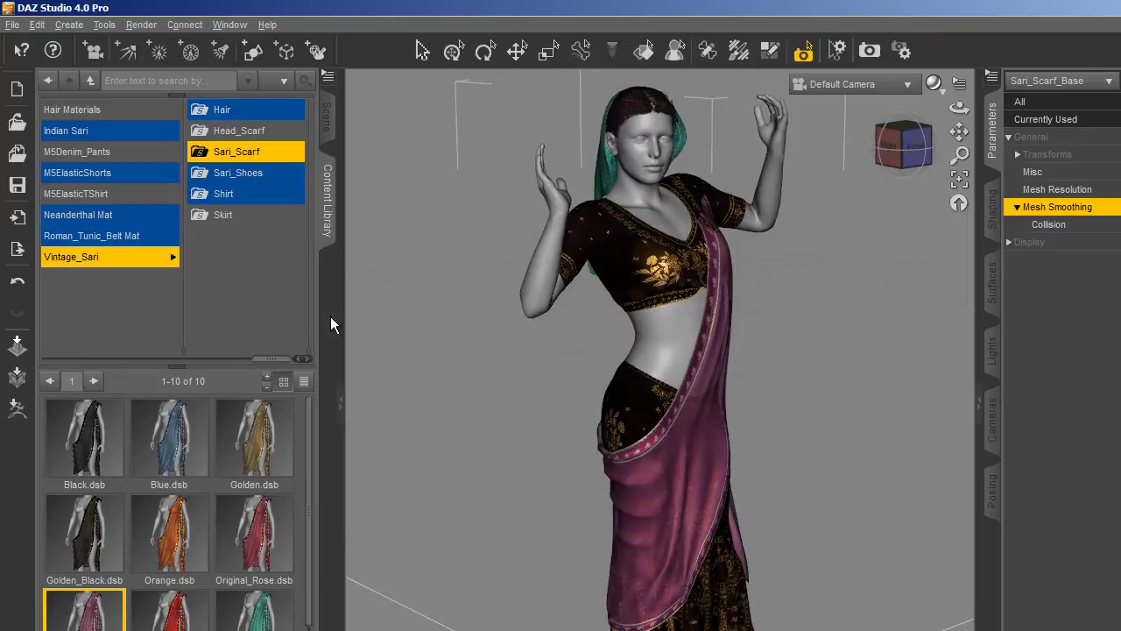
{"action": "left_click", "coordinate": [328, 117]}
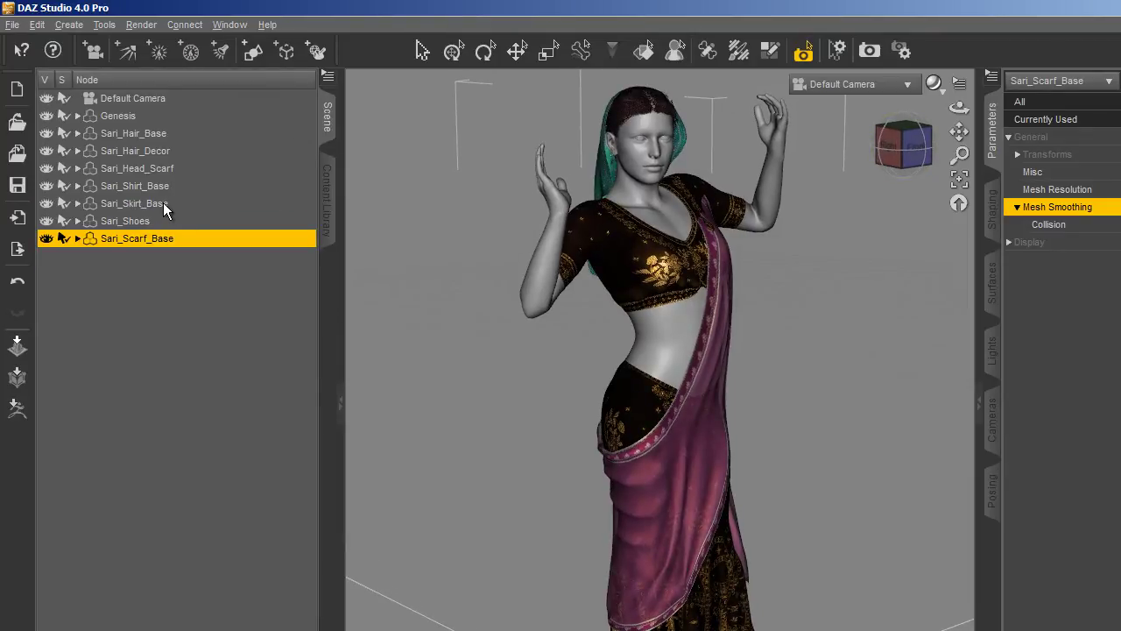
{"action": "left_click", "coordinate": [171, 187]}
{"action": "left_click", "coordinate": [327, 199]}
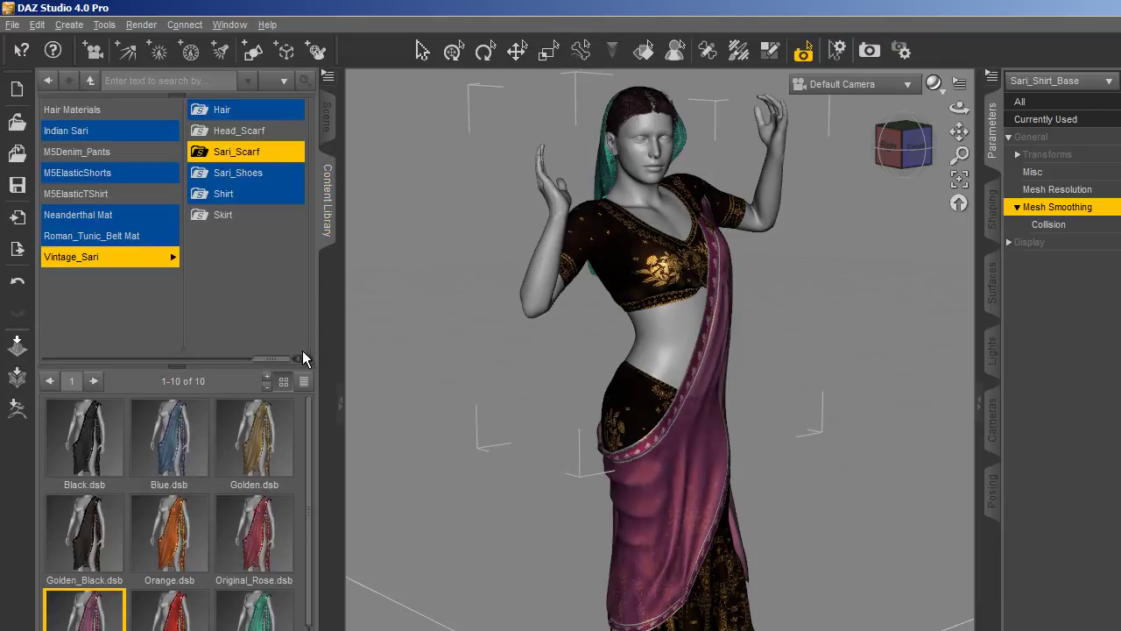
{"action": "left_click", "coordinate": [249, 172]}
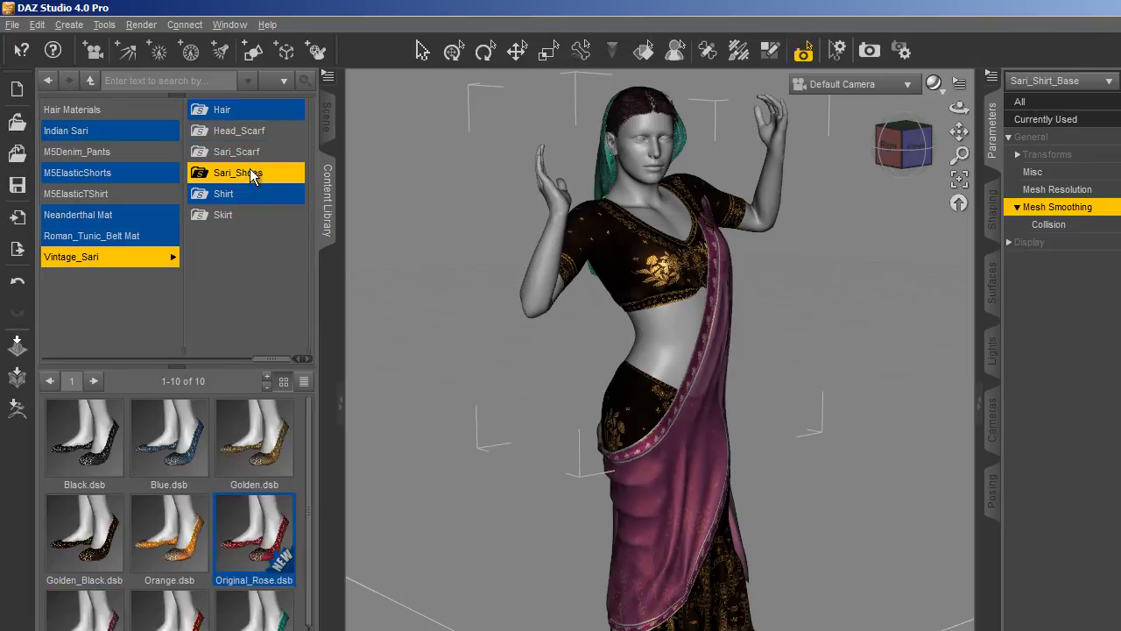
{"action": "left_click", "coordinate": [232, 195]}
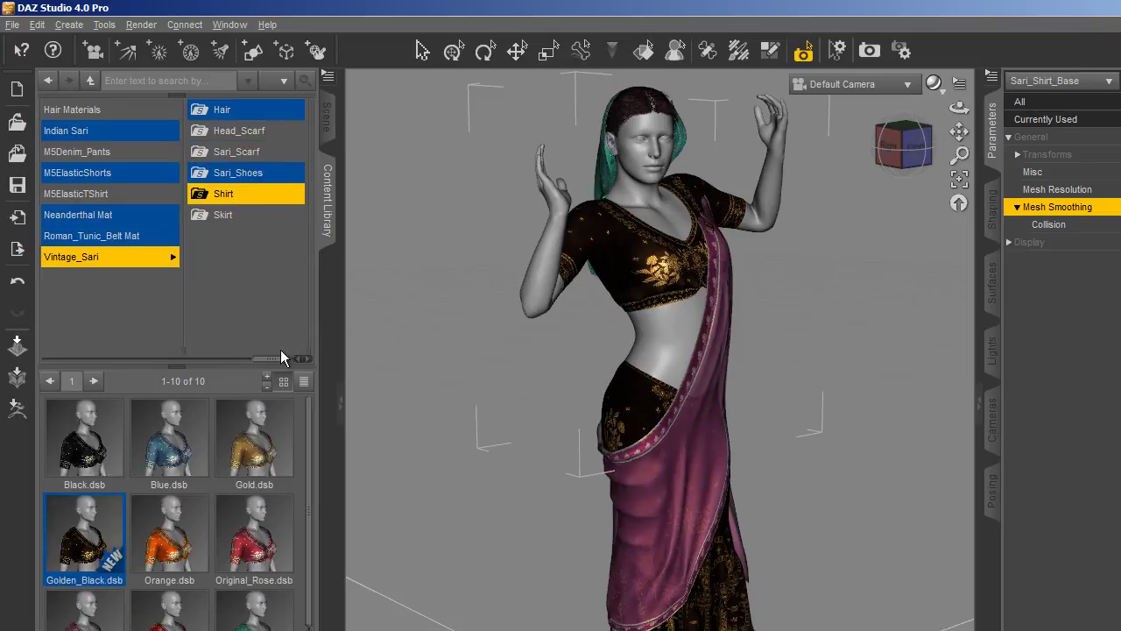
{"action": "double_click", "coordinate": [255, 442]}
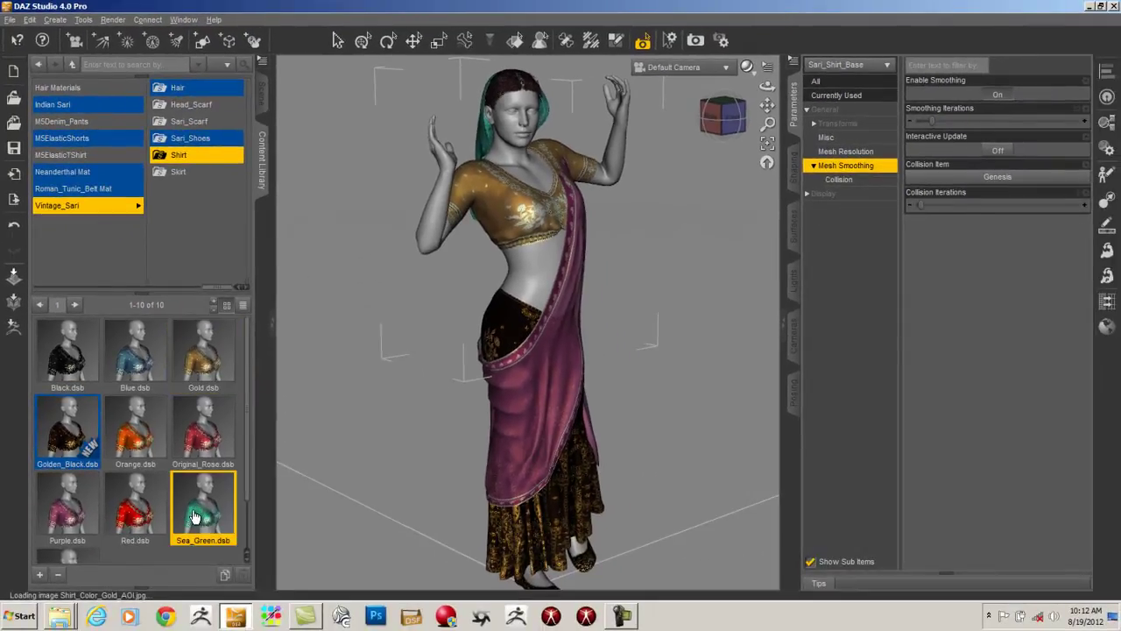
- Try the Sea_Green, Purple and Orange presets in turn on the shirt
{"action": "double_click", "coordinate": [196, 515]}
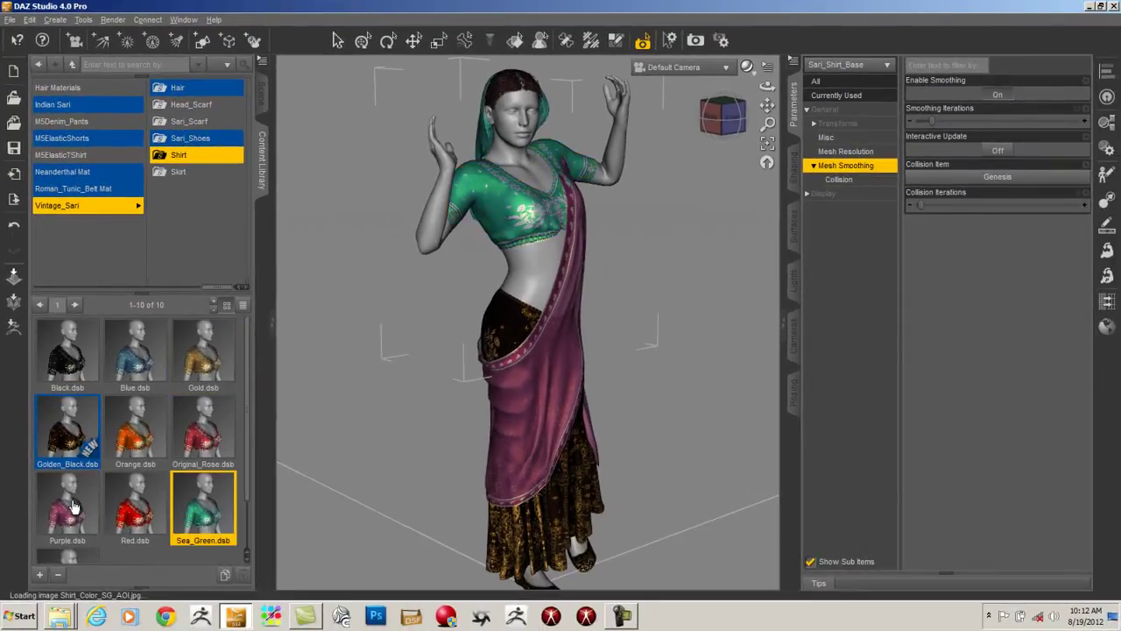
{"action": "left_click", "coordinate": [73, 505]}
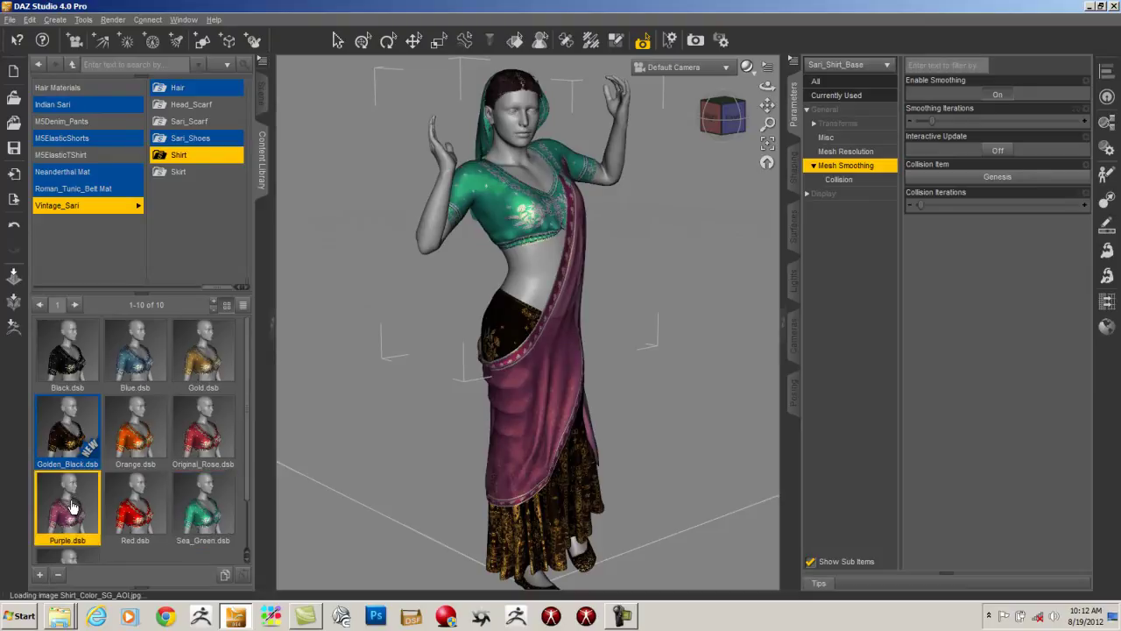
{"action": "double_click", "coordinate": [73, 506]}
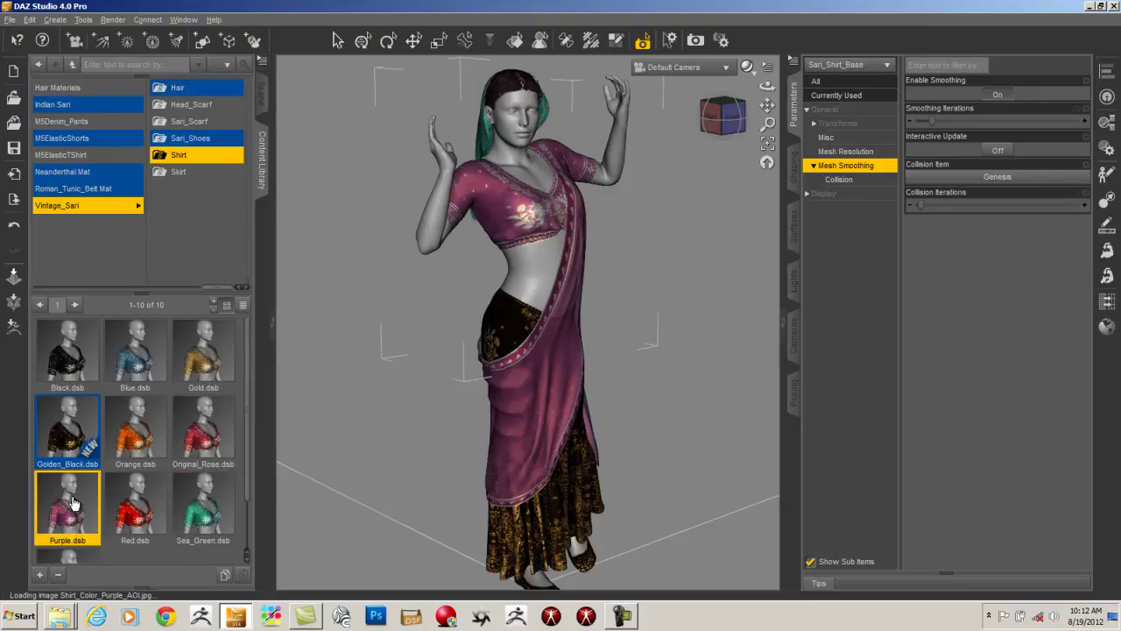
{"action": "double_click", "coordinate": [129, 435]}
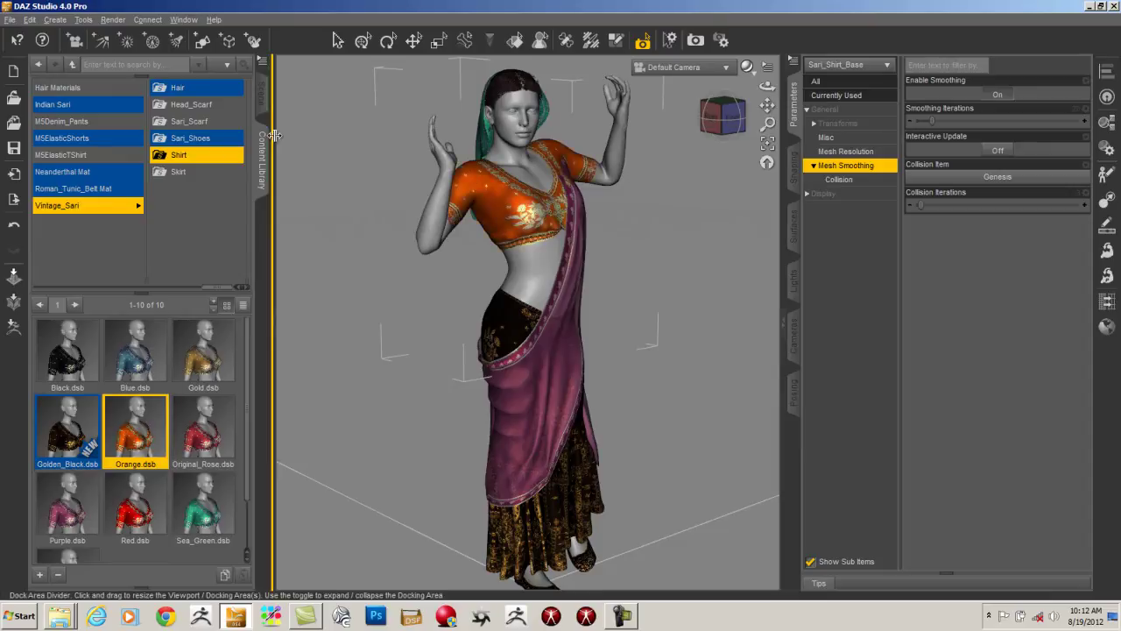
- Select Sari_Skirt_Base and try the Original_Rose and Sea_Green presets from the Vintage_Sari Skirt materials on it
{"action": "left_click", "coordinate": [259, 108]}
{"action": "left_click", "coordinate": [135, 162]}
{"action": "left_click", "coordinate": [260, 158]}
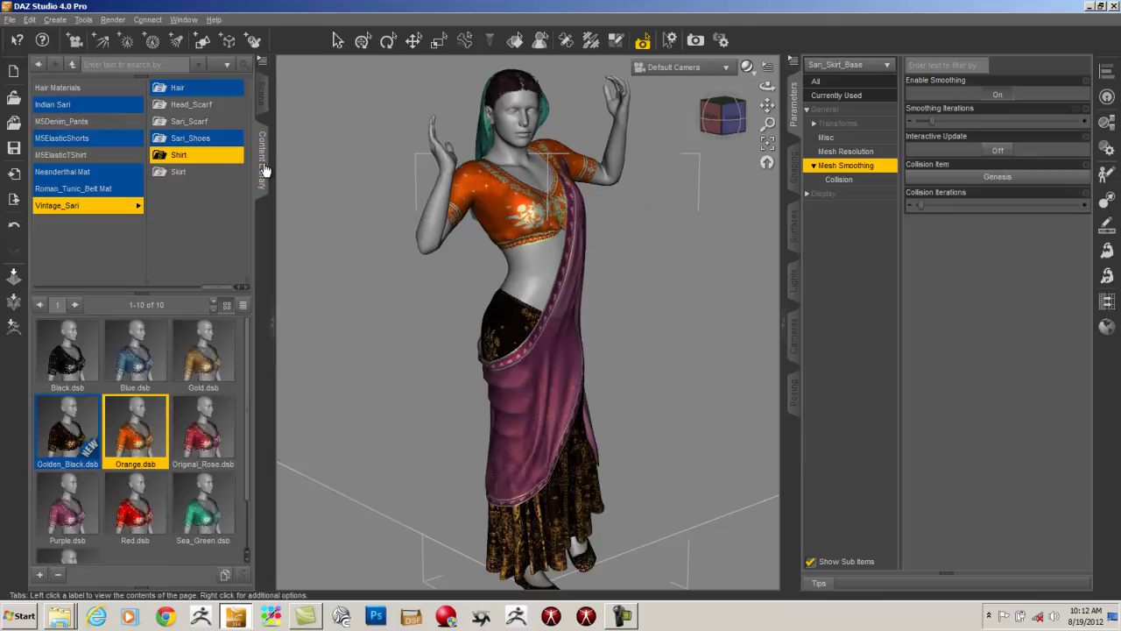
{"action": "left_click", "coordinate": [186, 139]}
{"action": "left_click", "coordinate": [178, 160]}
{"action": "left_click", "coordinate": [179, 172]}
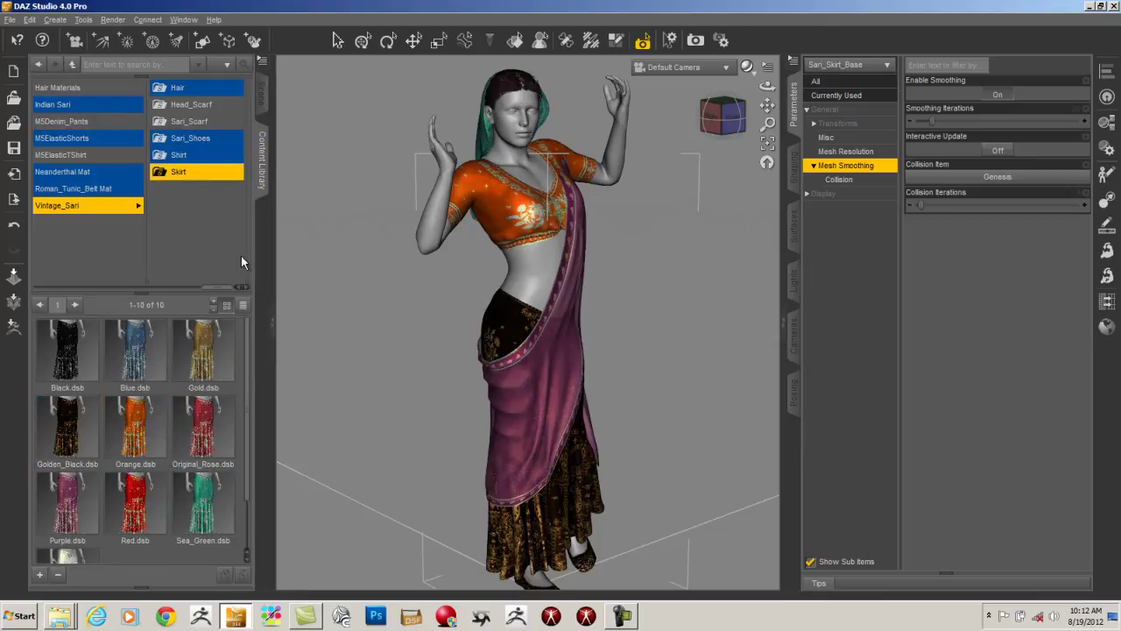
{"action": "left_click", "coordinate": [196, 423]}
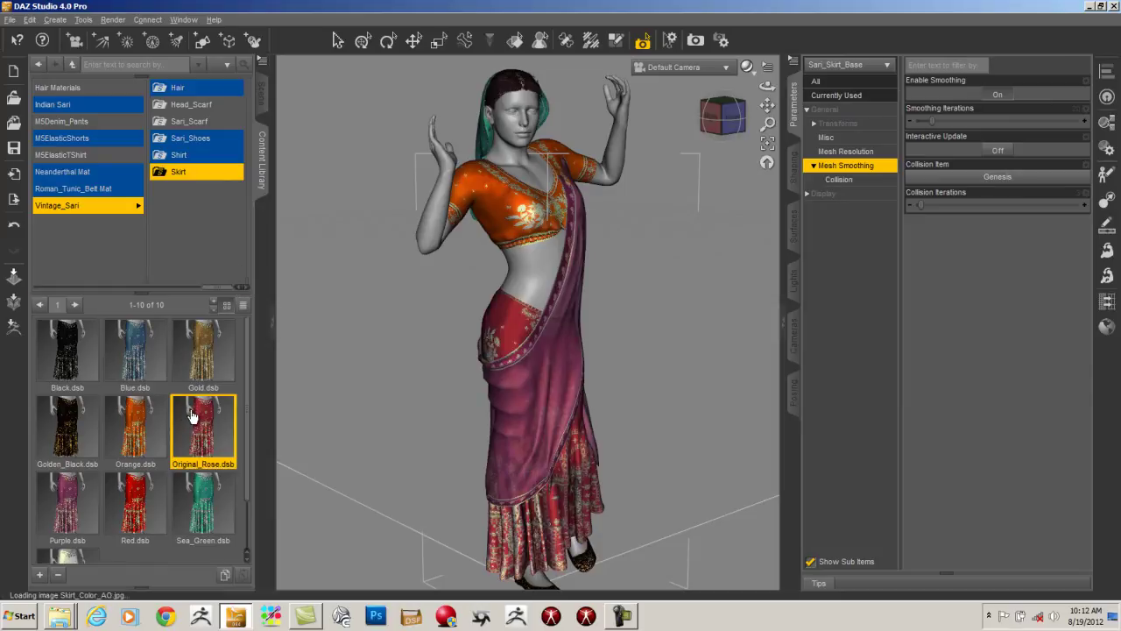
{"action": "left_click", "coordinate": [204, 497]}
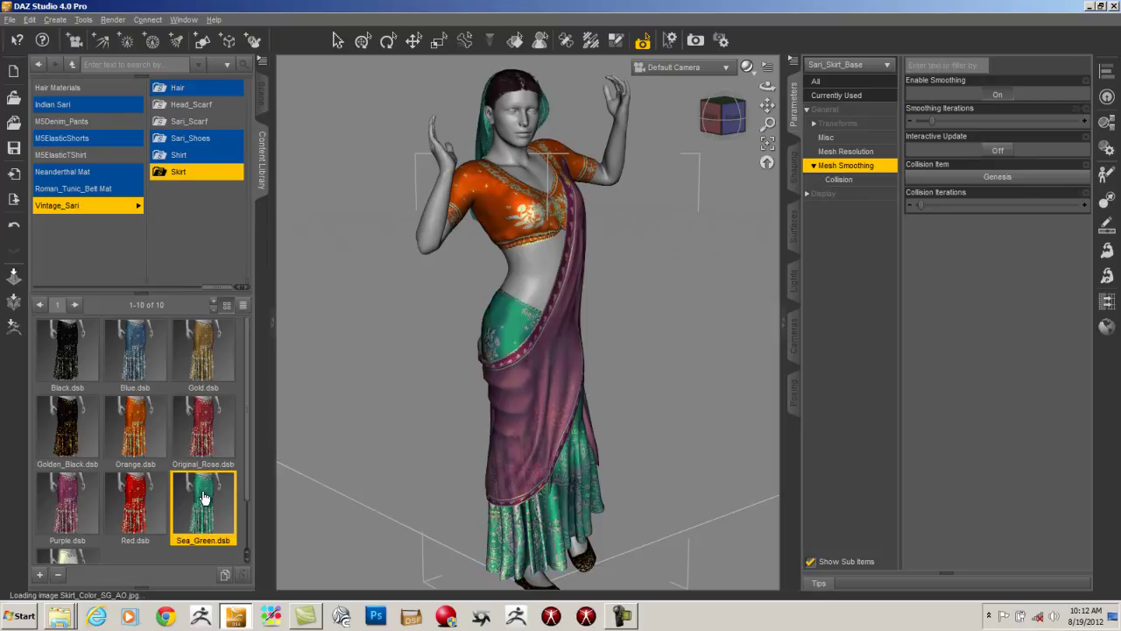
- Turn the figure to a side view and render the outfit to inspect its colours
{"action": "left_click_drag", "start_coordinate": [720, 121], "coordinate": [900, 128]}
{"action": "left_click_drag", "start_coordinate": [720, 121], "coordinate": [710, 78]}
{"action": "left_click_drag", "start_coordinate": [404, 68], "coordinate": [567, 422]}
{"action": "key", "text": "ctrl+r"}
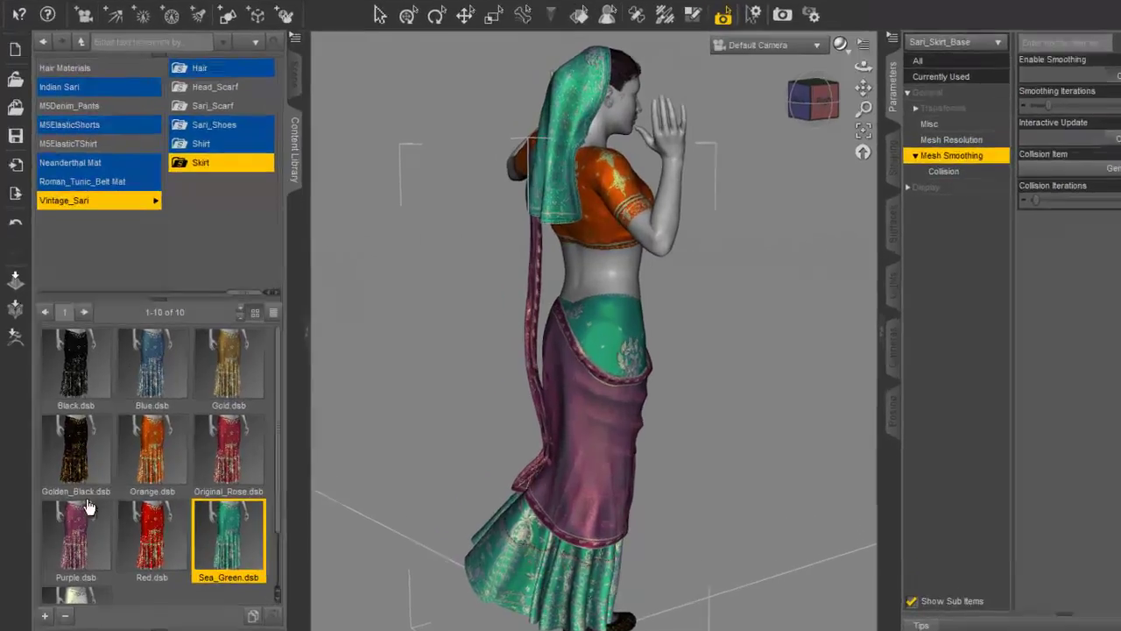
- Apply the Purple skirt preset to the skirt, and the Purple preset from the Sari_Shoes materials to Sari_Shoes
{"action": "left_click", "coordinate": [70, 496]}
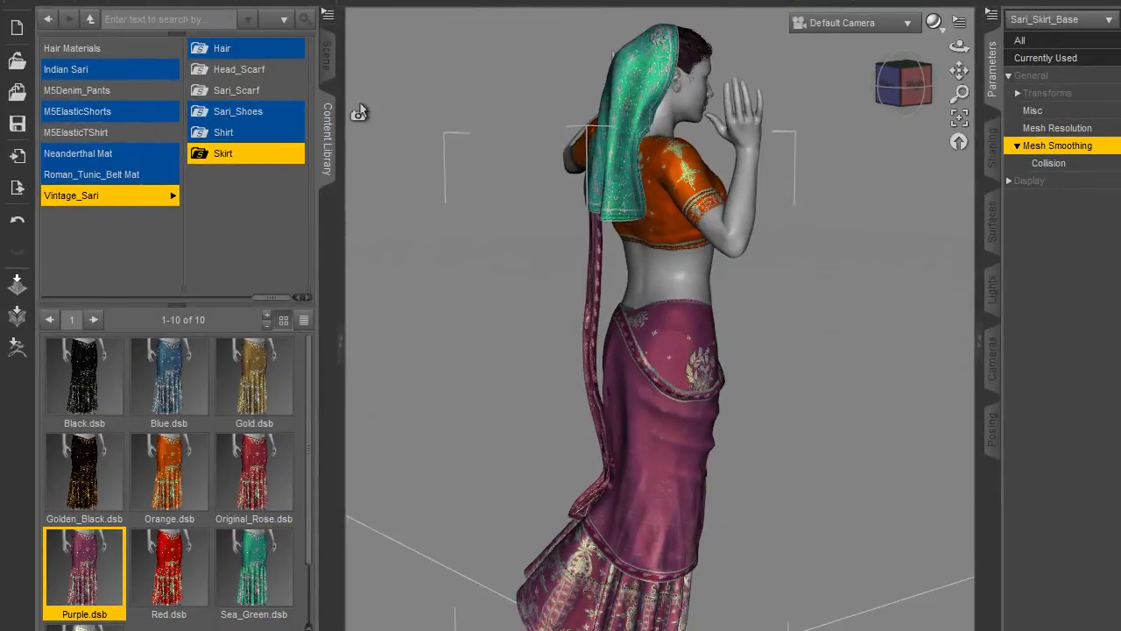
{"action": "left_click", "coordinate": [323, 63]}
{"action": "left_click", "coordinate": [162, 159]}
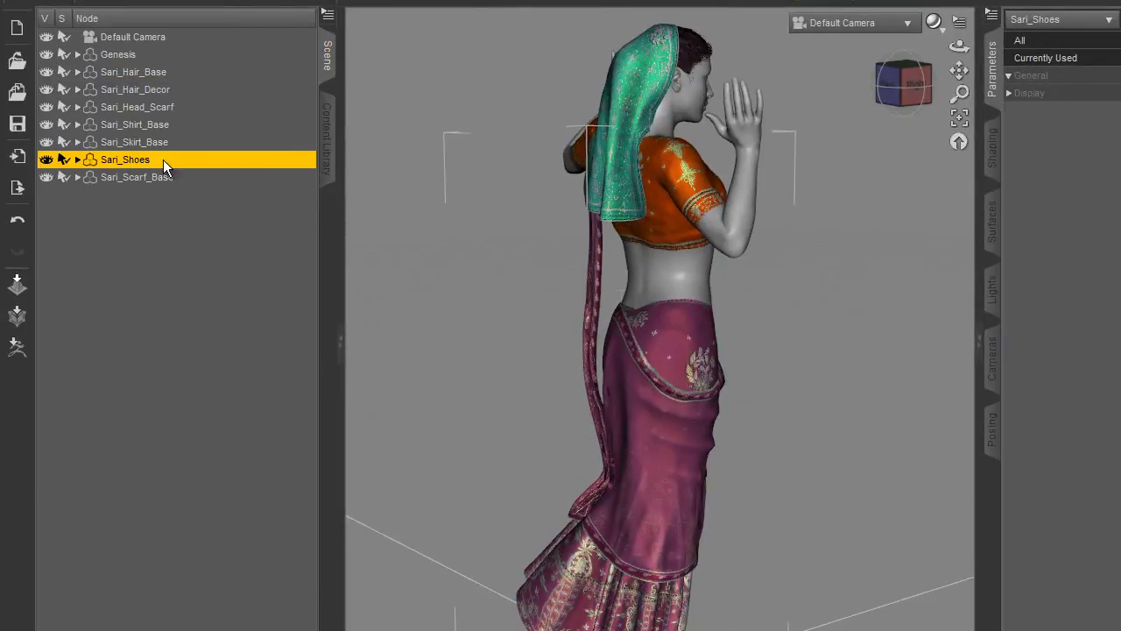
{"action": "left_click", "coordinate": [328, 165]}
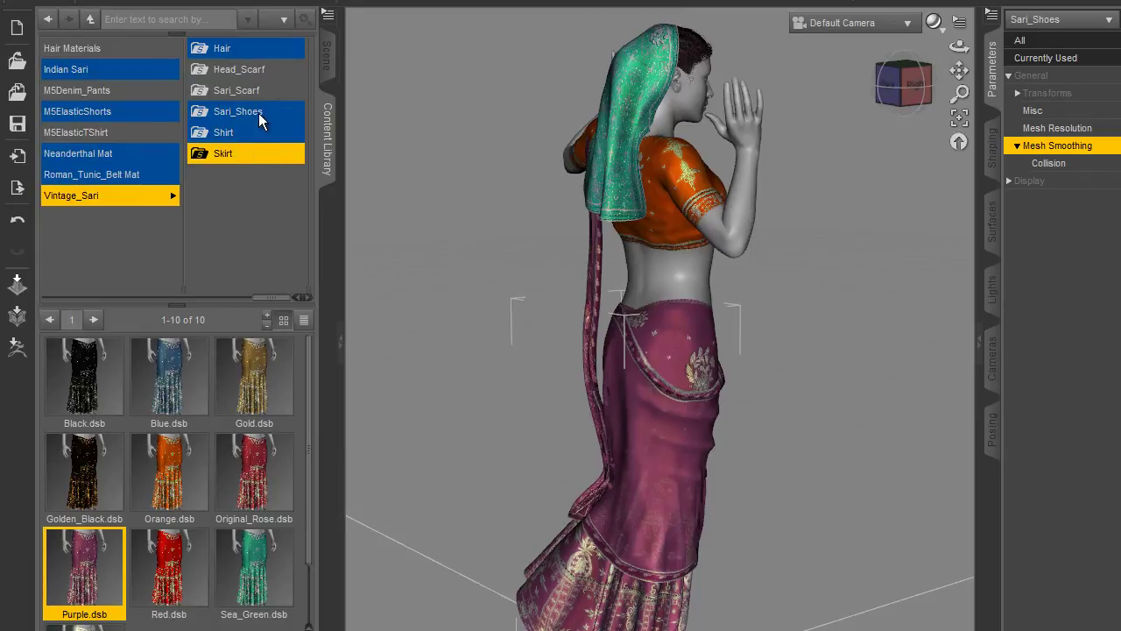
{"action": "left_click", "coordinate": [258, 114]}
{"action": "left_click", "coordinate": [98, 565]}
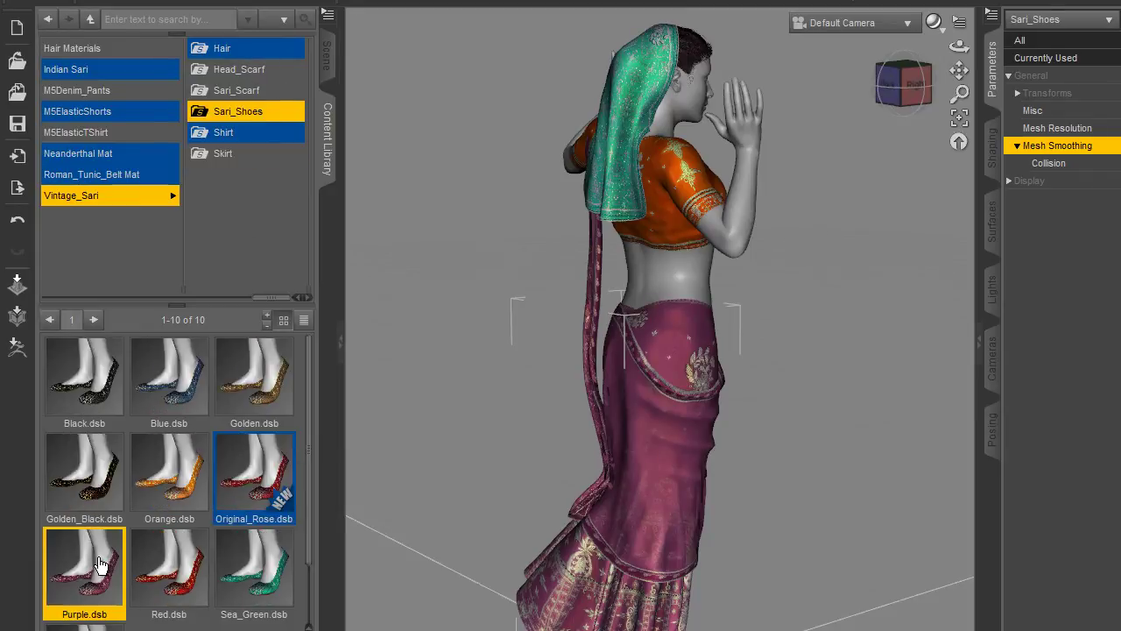
- Select Sari_Shirt_Base and apply the Purple preset from the Vintage_Sari Shirt materials
{"action": "left_click", "coordinate": [326, 62]}
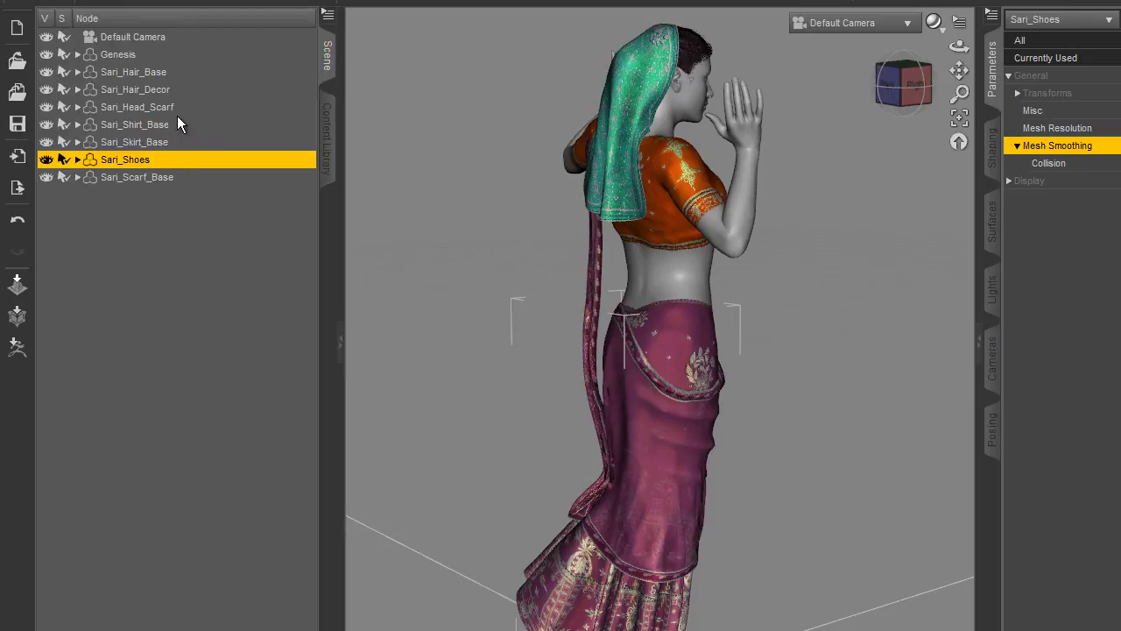
{"action": "left_click", "coordinate": [175, 125]}
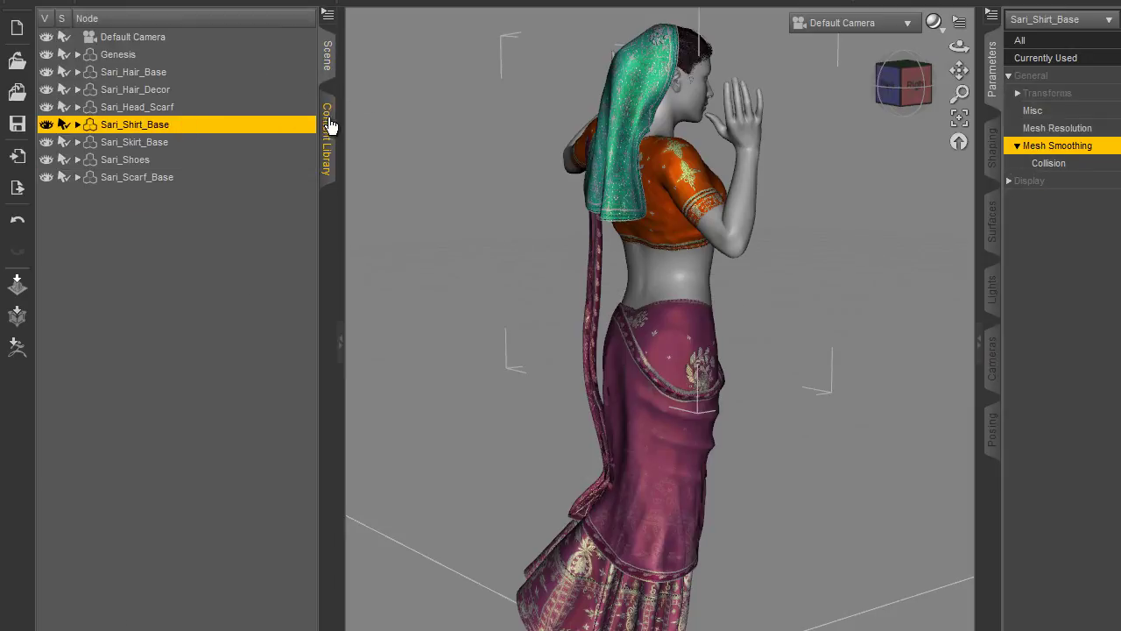
{"action": "left_click", "coordinate": [328, 131]}
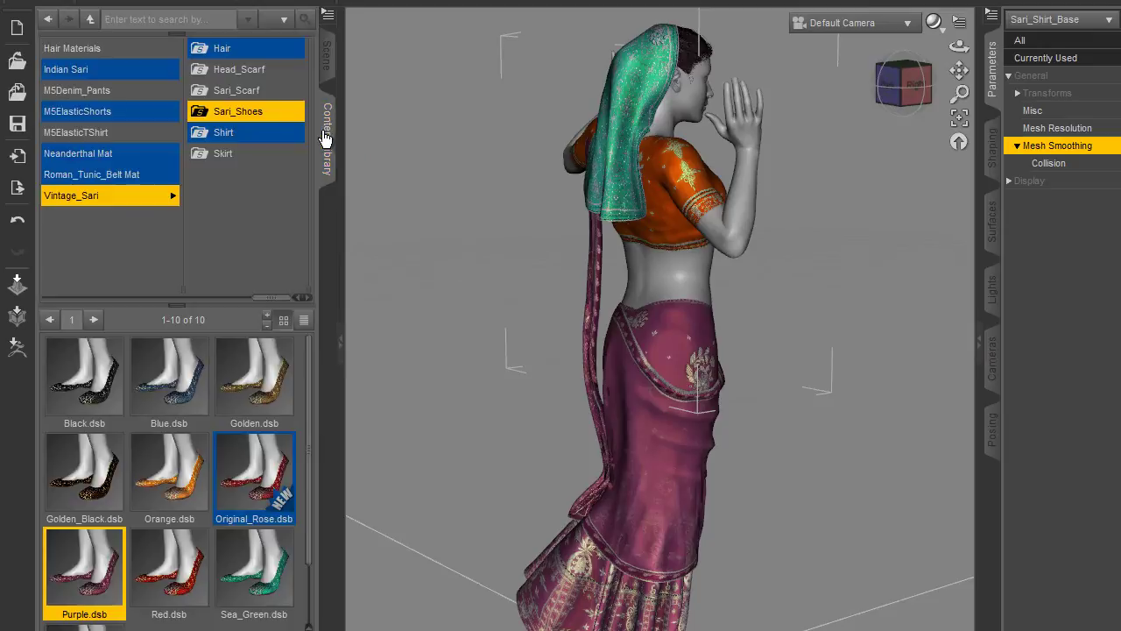
{"action": "left_click", "coordinate": [224, 153]}
{"action": "left_click", "coordinate": [246, 132]}
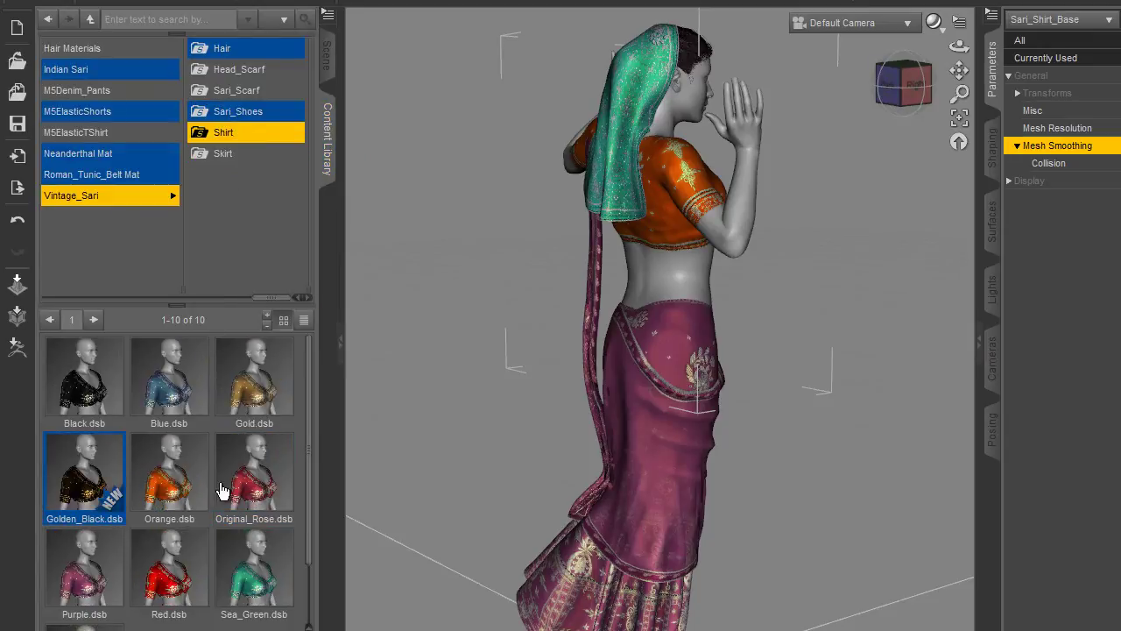
{"action": "left_click", "coordinate": [86, 571]}
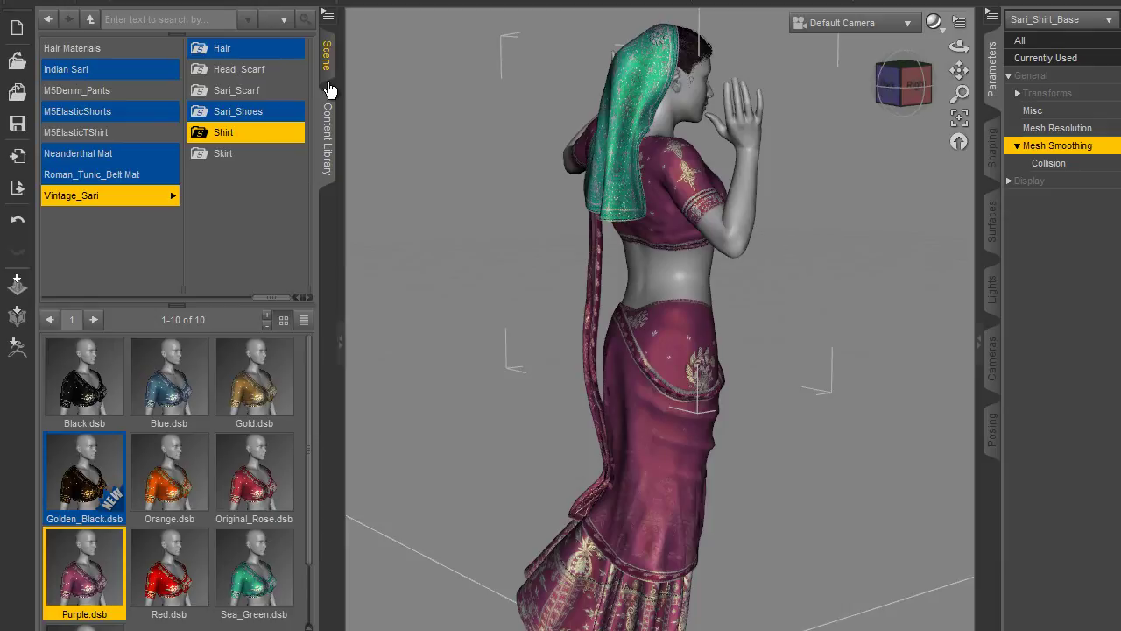
- Apply the Purple preset from the Head_Scarf materials to Sari_Head_Scarf, and render the whole figure from the front
{"action": "left_click", "coordinate": [263, 69]}
{"action": "left_click", "coordinate": [326, 56]}
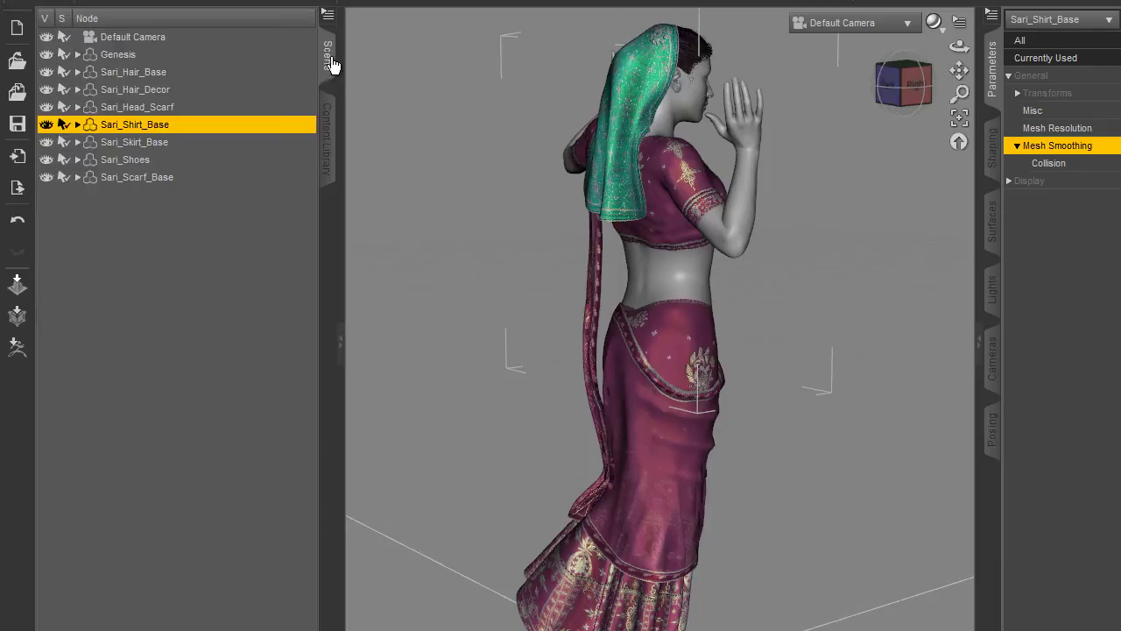
{"action": "left_click", "coordinate": [222, 106]}
{"action": "left_click", "coordinate": [330, 125]}
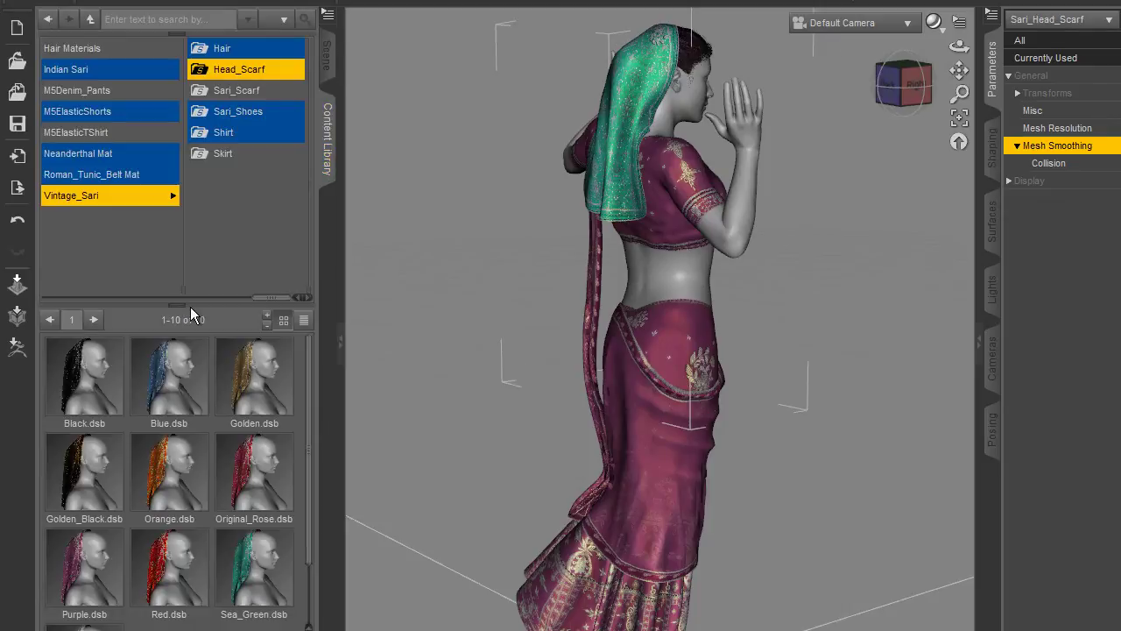
{"action": "double_click", "coordinate": [84, 565]}
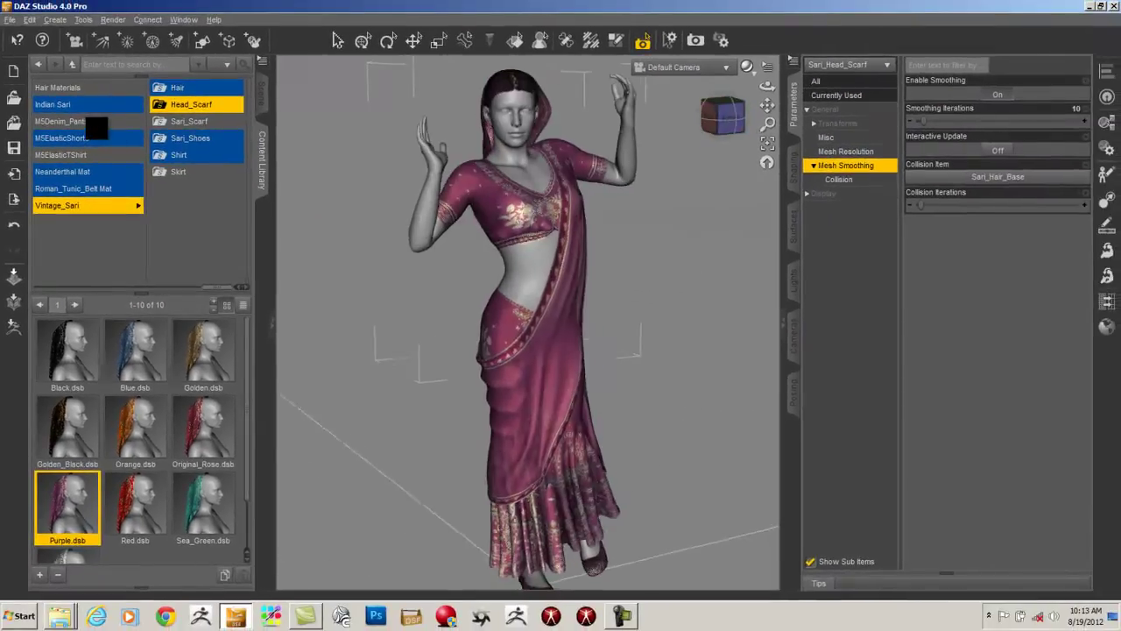
{"action": "mouse_move", "coordinate": [96, 128]}
{"action": "left_mouse_down"}
{"action": "mouse_move", "coordinate": [83, 128]}
{"action": "mouse_move", "coordinate": [99, 125]}
{"action": "left_mouse_up"}
{"action": "left_click_drag", "start_coordinate": [412, 138], "coordinate": [708, 583]}
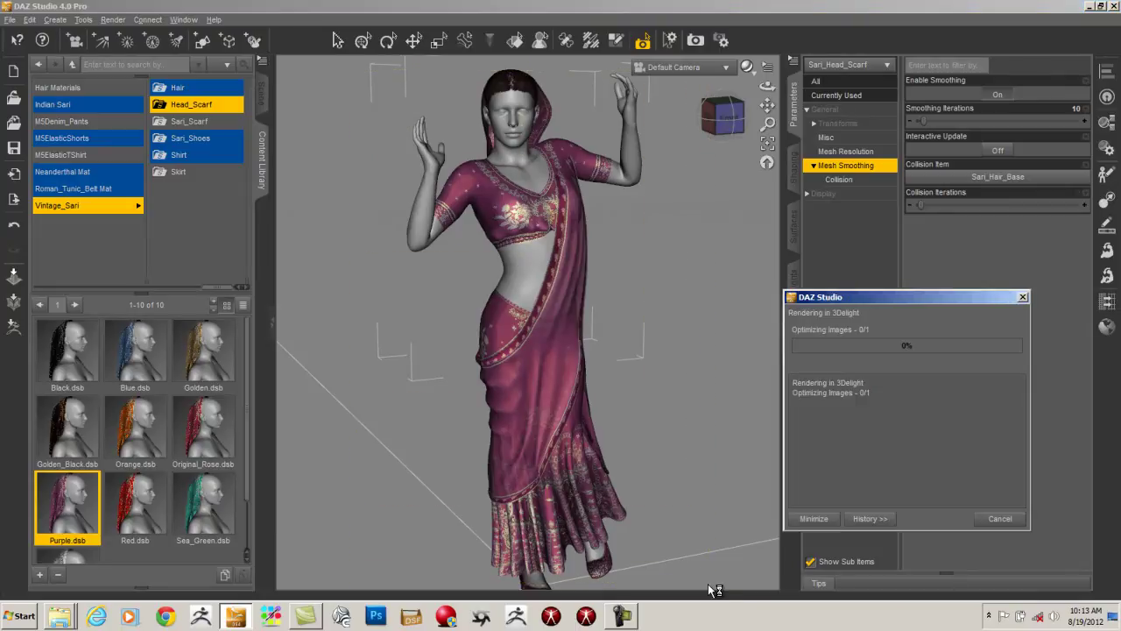
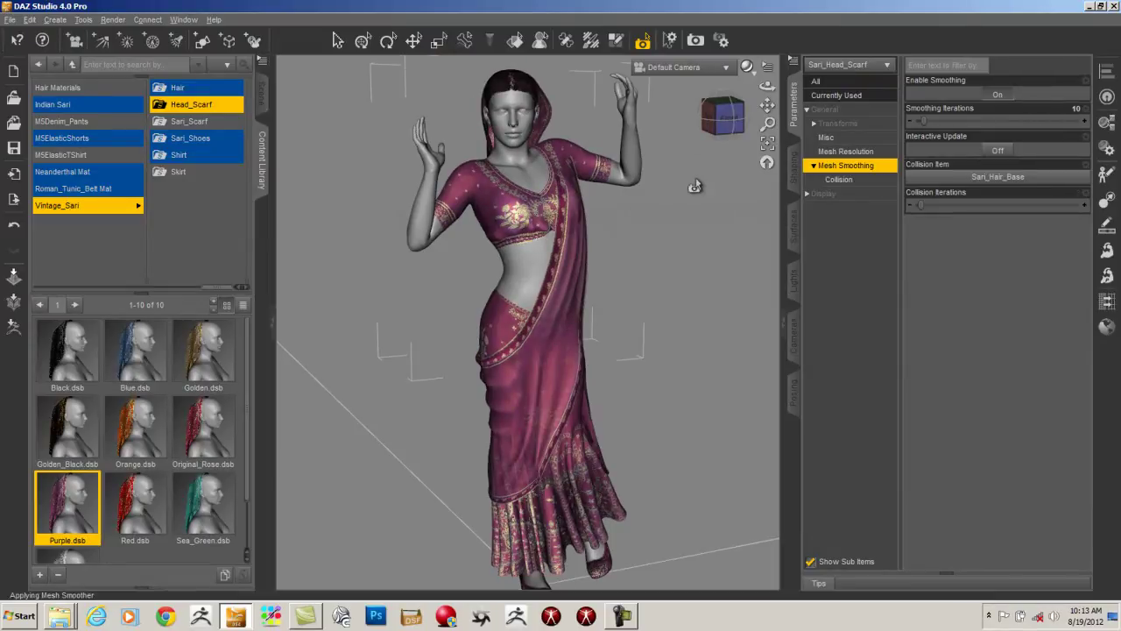
- Select Sari_Scarf_Base and test its mesh smoothing with Interactive Update on in a render, switching the option back off
{"action": "left_click", "coordinate": [261, 93]}
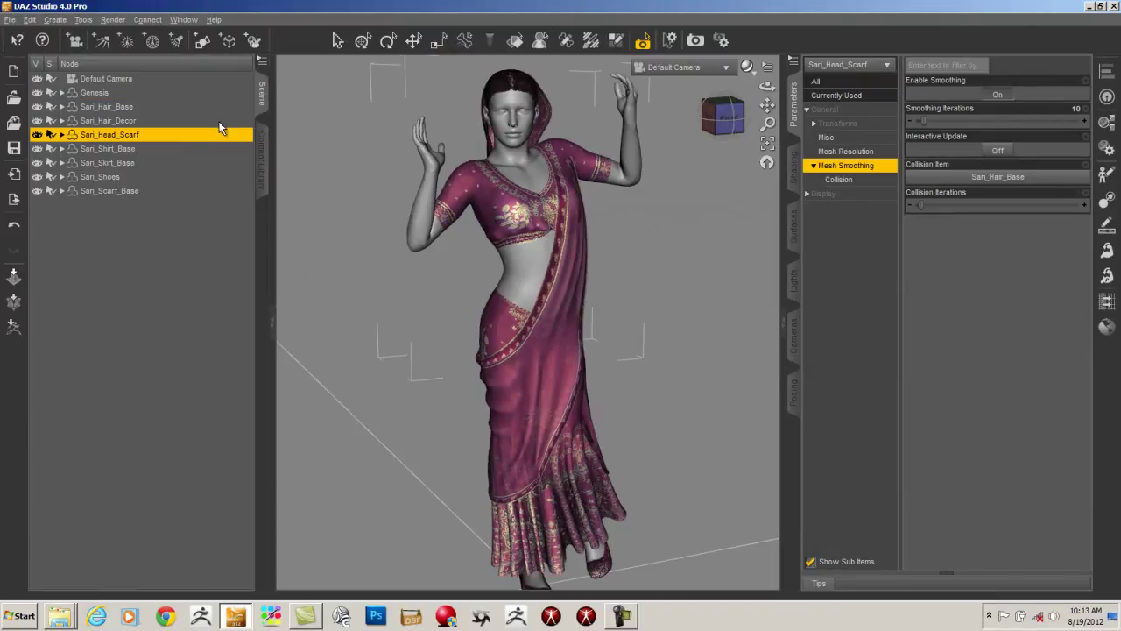
{"action": "left_click", "coordinate": [136, 190]}
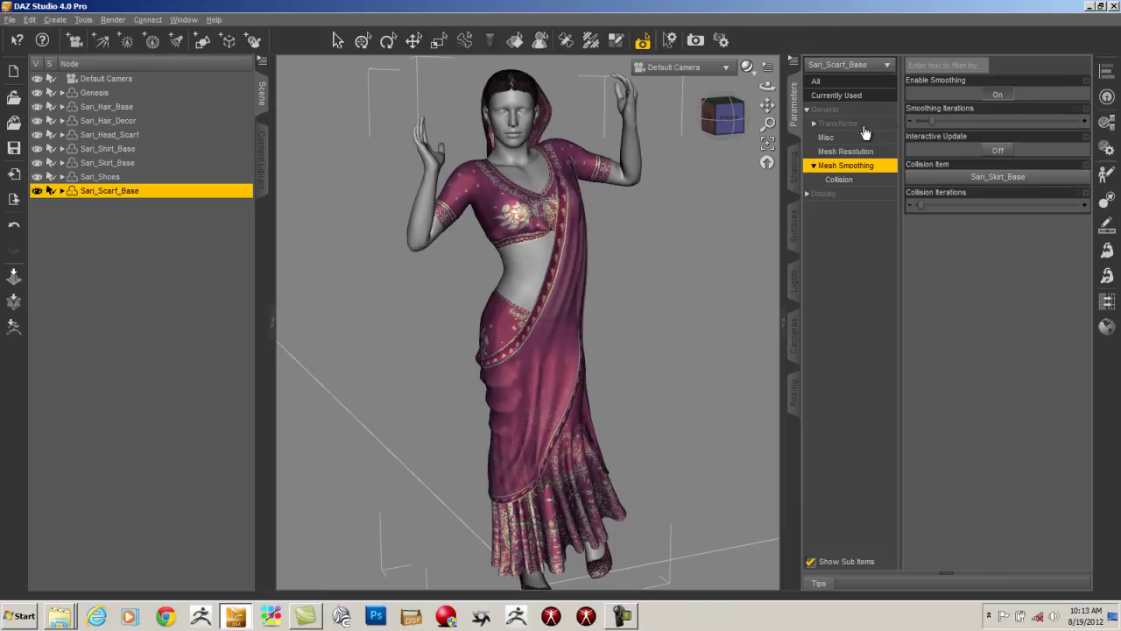
{"action": "left_click", "coordinate": [995, 152]}
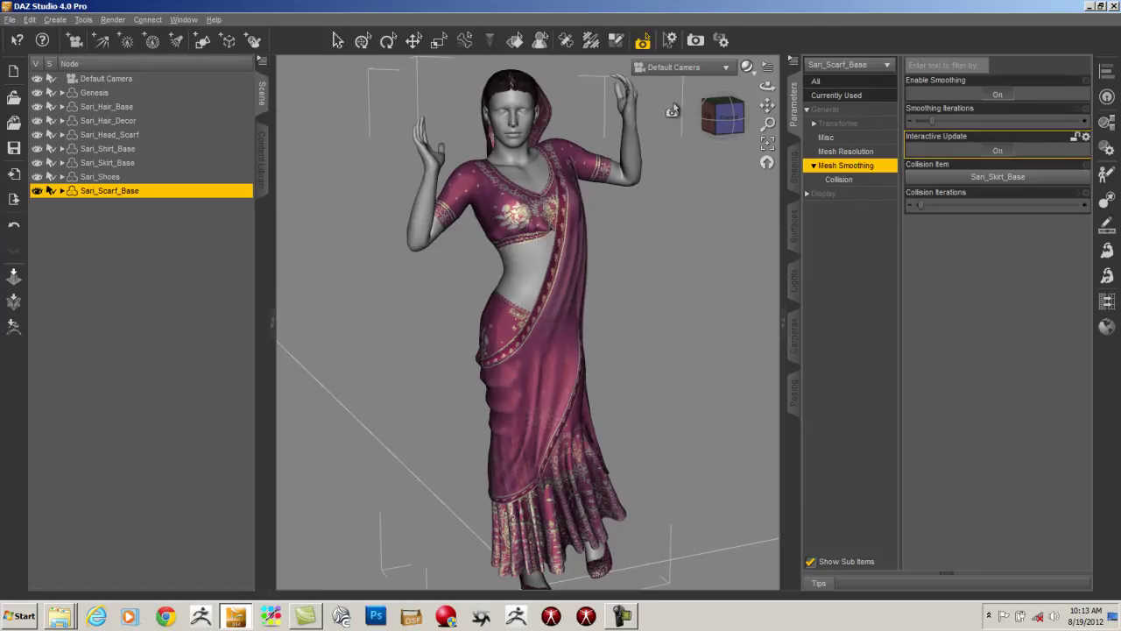
{"action": "key", "text": "ctrl+r"}
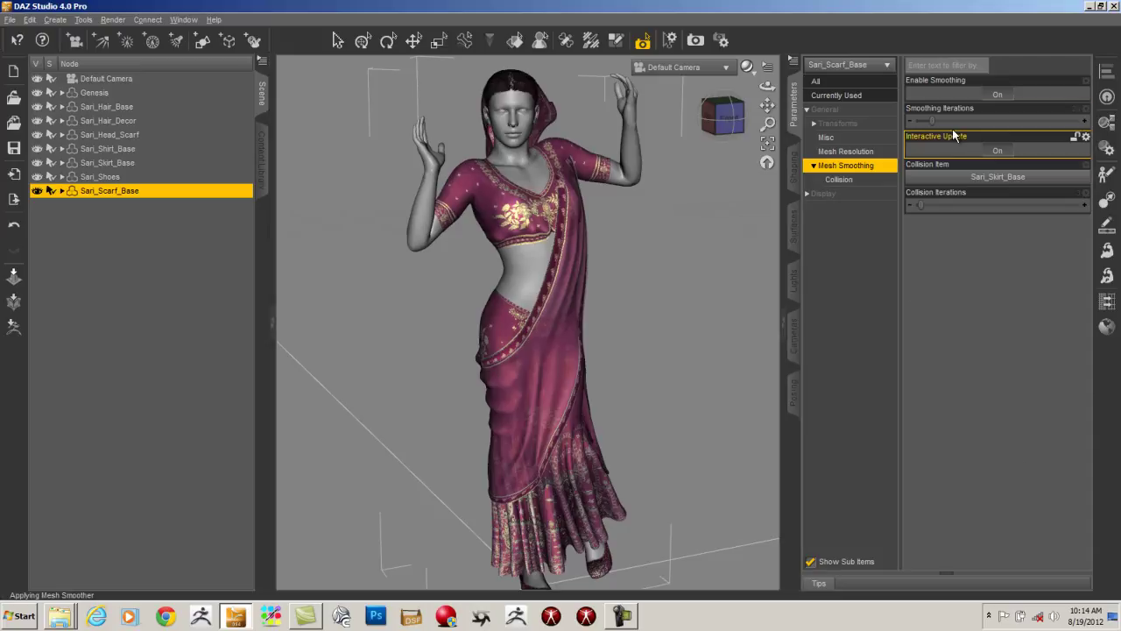
{"action": "left_click", "coordinate": [996, 153]}
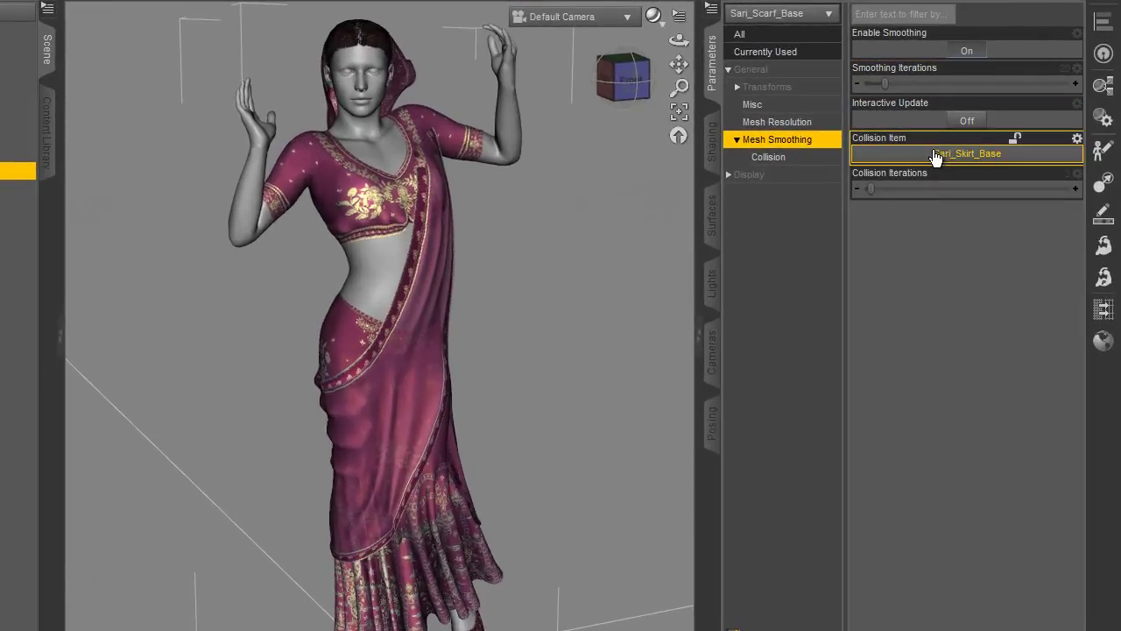
- Set the collision item of Sari_Scarf_Base to Sari_Shirt_Base and spot-render the torso area
{"action": "left_click", "coordinate": [973, 180]}
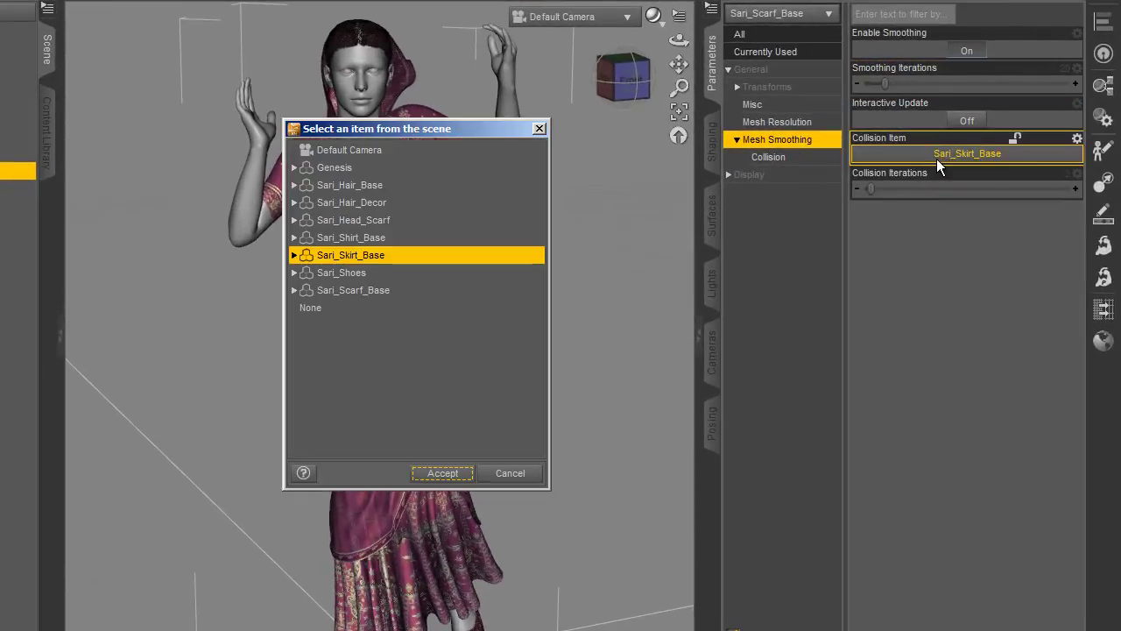
{"action": "left_click", "coordinate": [383, 237]}
{"action": "left_click", "coordinate": [439, 474]}
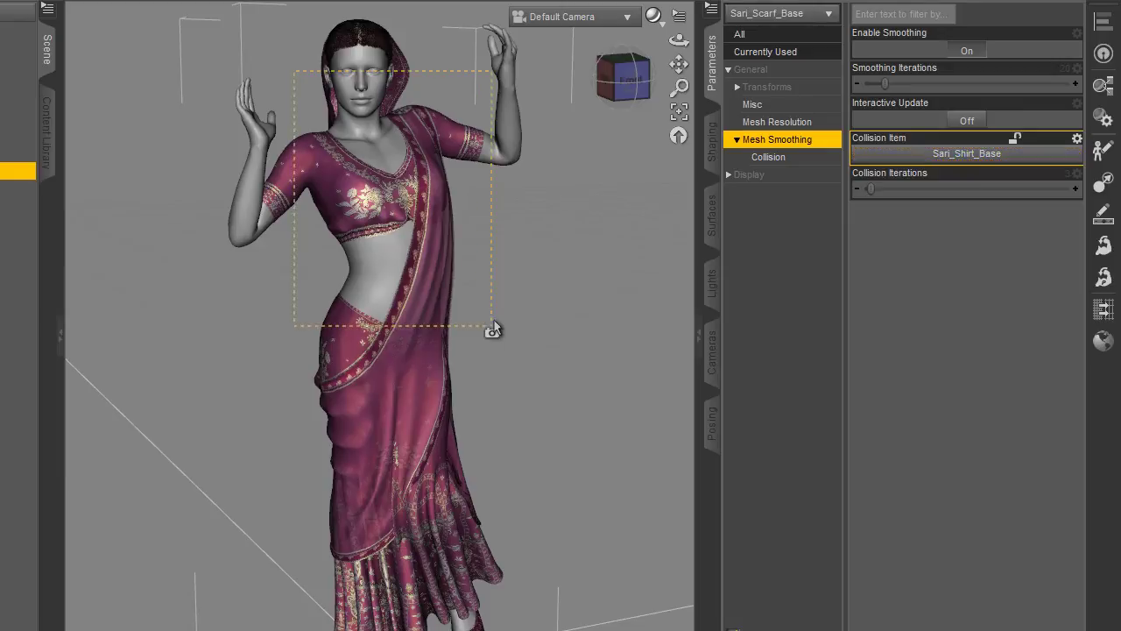
{"action": "left_click_drag", "start_coordinate": [491, 327], "coordinate": [493, 327]}
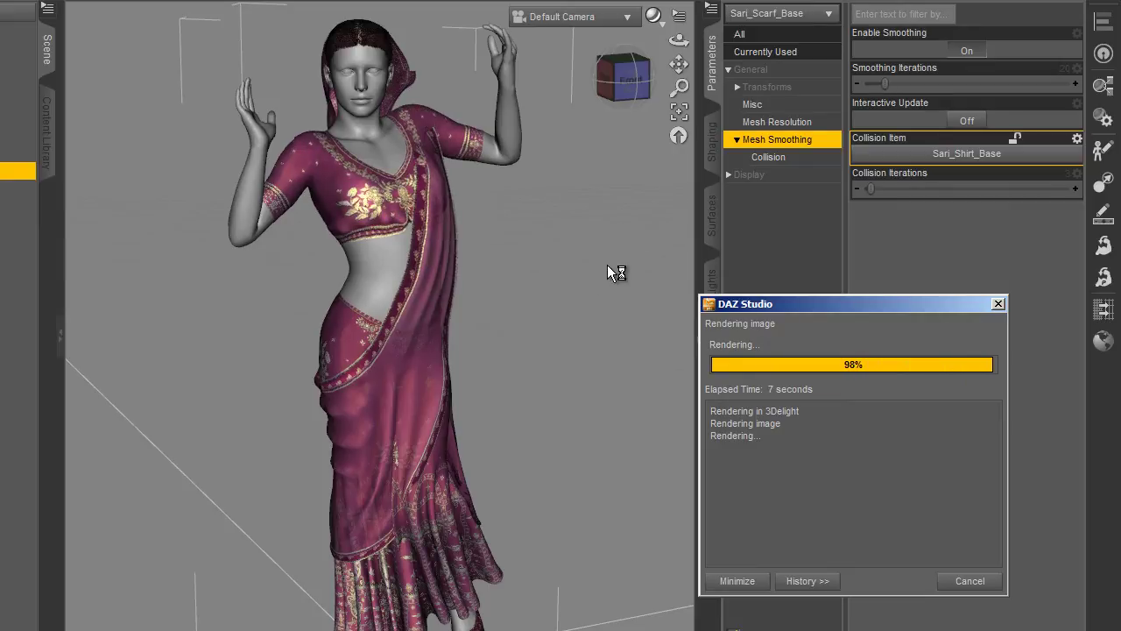
- Set the specular color of Sari_Shirt_Base's defaultMat surface to bright green 128, 255, 0 and spot-render the shirt area
{"action": "left_click_drag", "start_coordinate": [626, 91], "coordinate": [450, 85]}
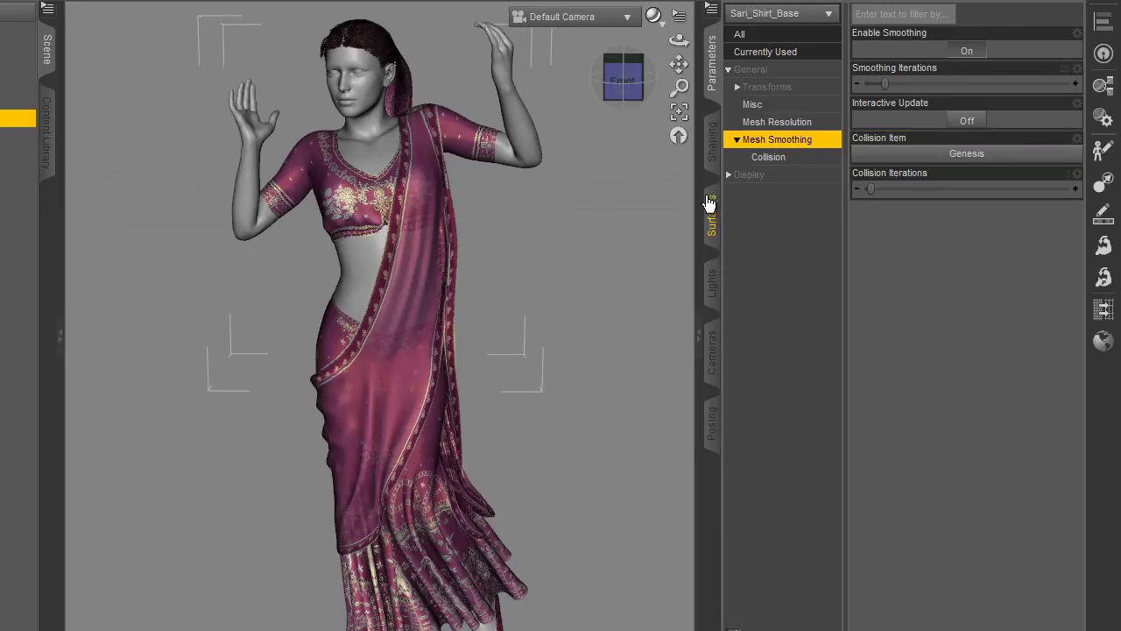
{"action": "left_click", "coordinate": [713, 219]}
{"action": "left_click", "coordinate": [729, 84]}
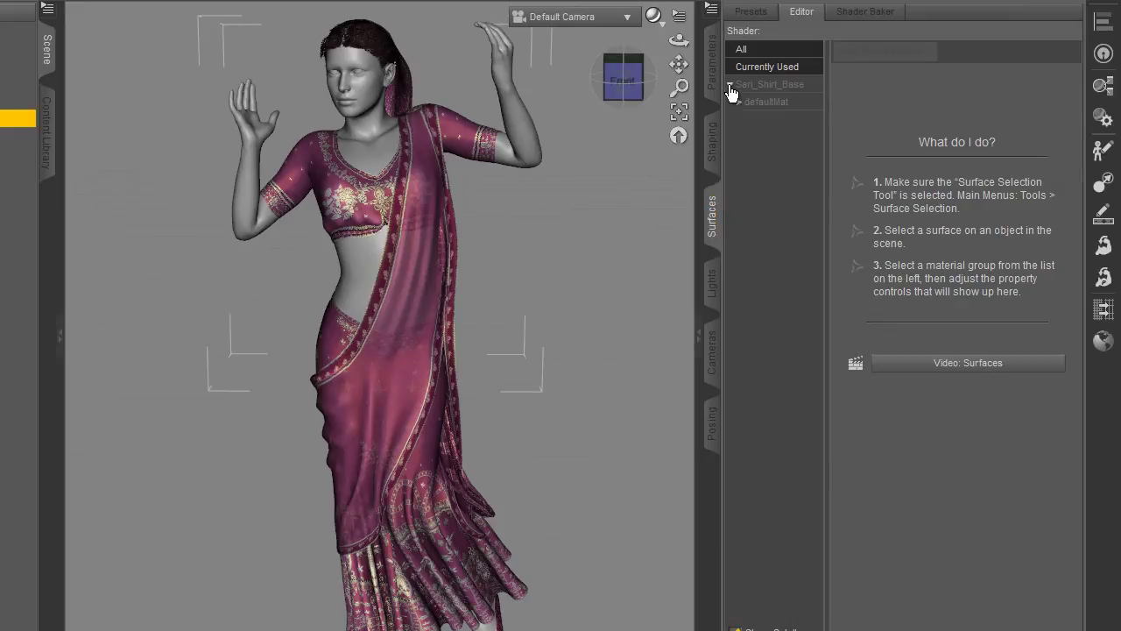
{"action": "left_click", "coordinate": [738, 102]}
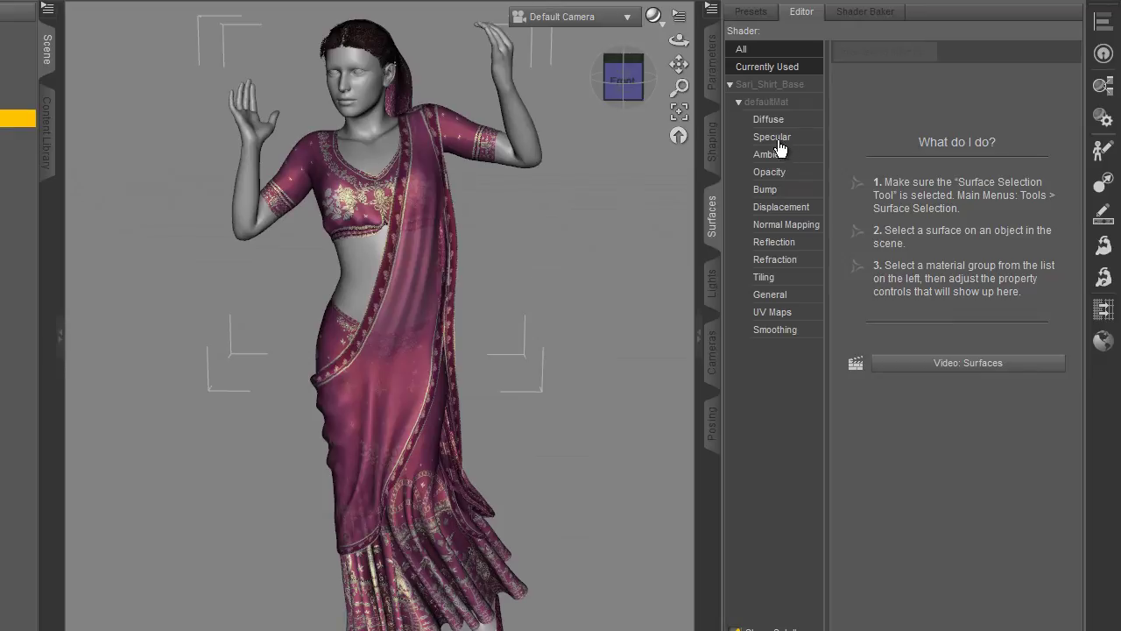
{"action": "left_click", "coordinate": [783, 140]}
{"action": "left_click", "coordinate": [863, 129]}
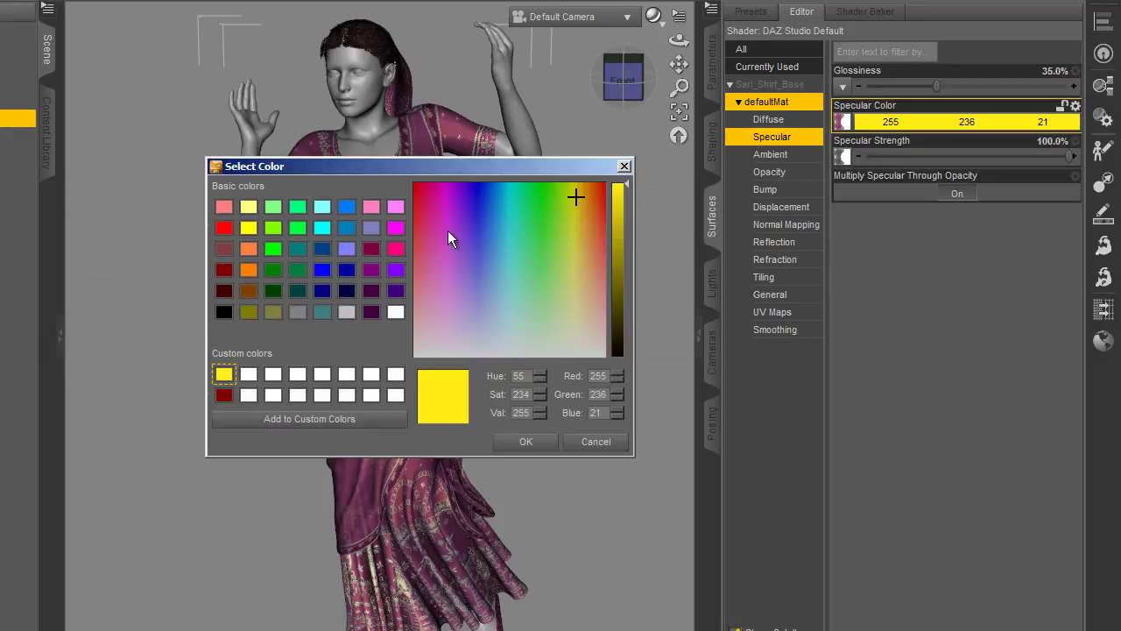
{"action": "left_click", "coordinate": [273, 227]}
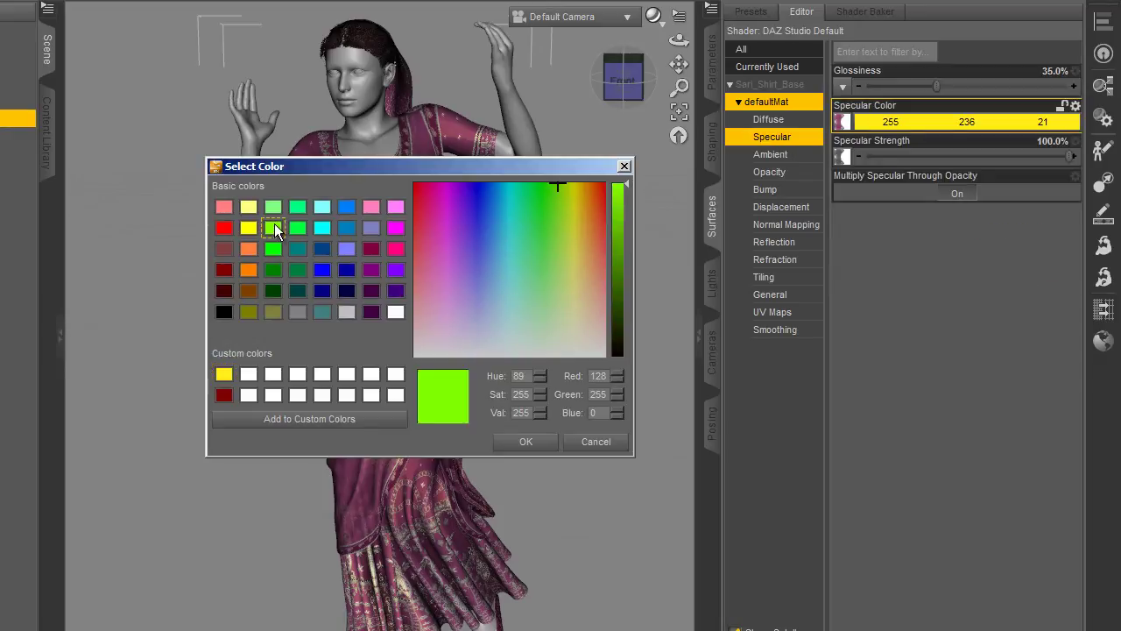
{"action": "left_click", "coordinate": [526, 441]}
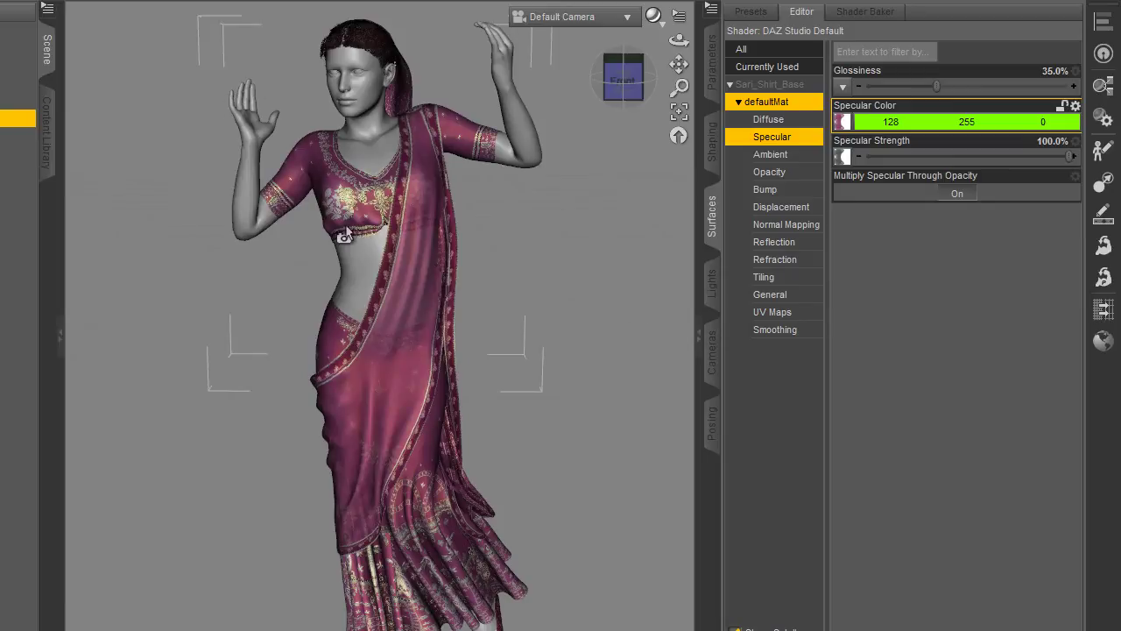
{"action": "left_click_drag", "start_coordinate": [532, 275], "coordinate": [533, 273]}
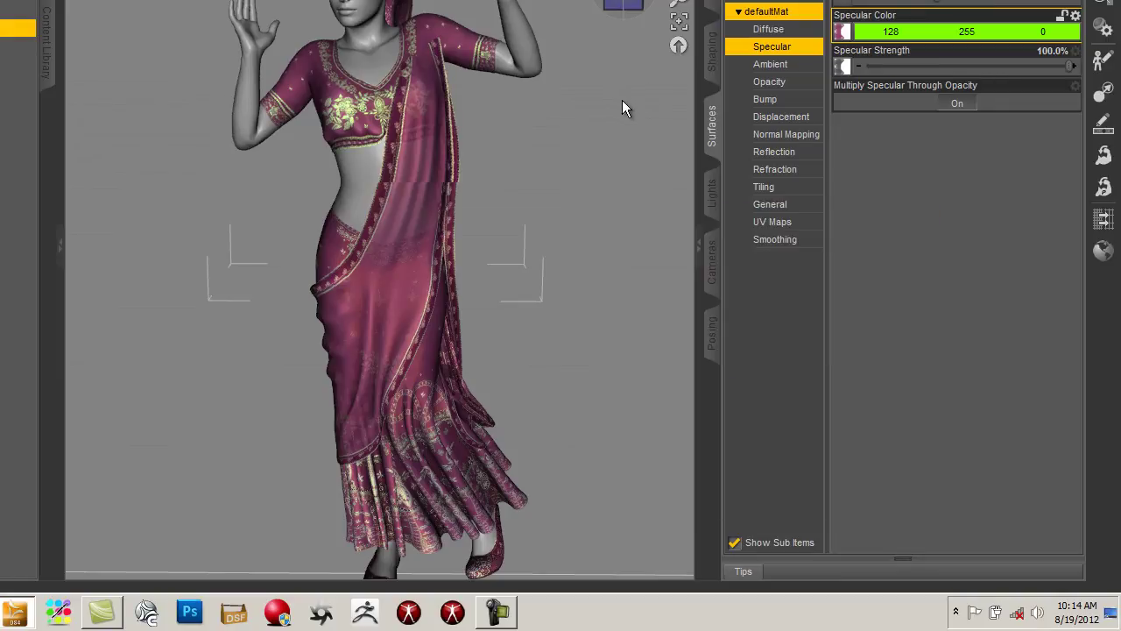
- Open the specular color of the shirt's defaultMat surface for editing
{"action": "left_click", "coordinate": [864, 36]}
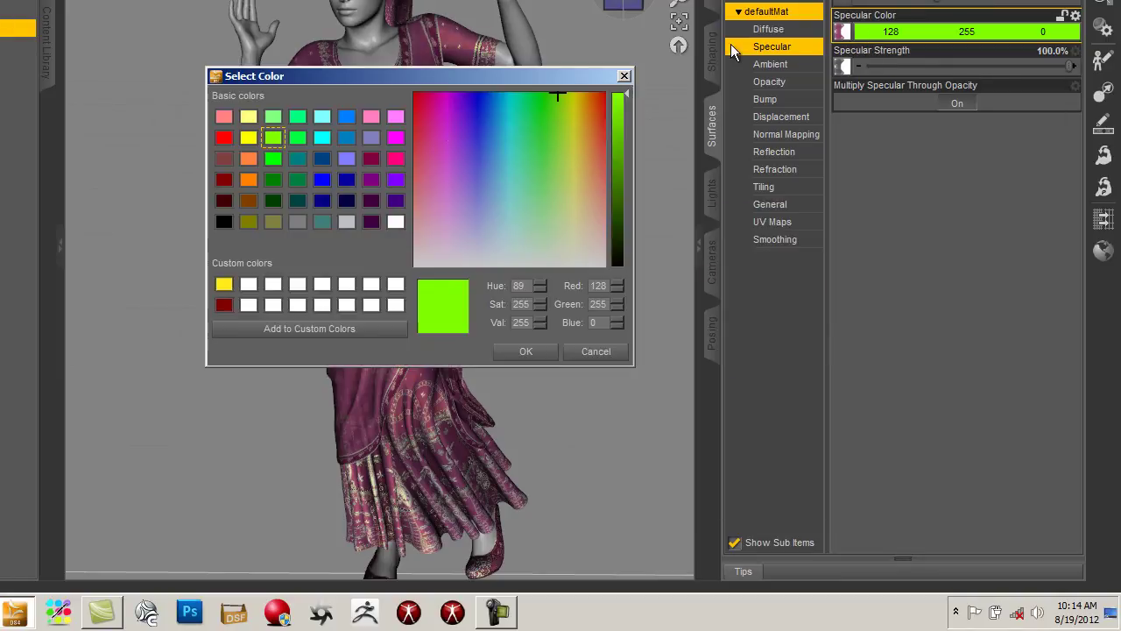
- Try a magenta specular colour (255, 0, 255) on the Sari_Shirt_Base material and render it
{"action": "left_click", "coordinate": [372, 179]}
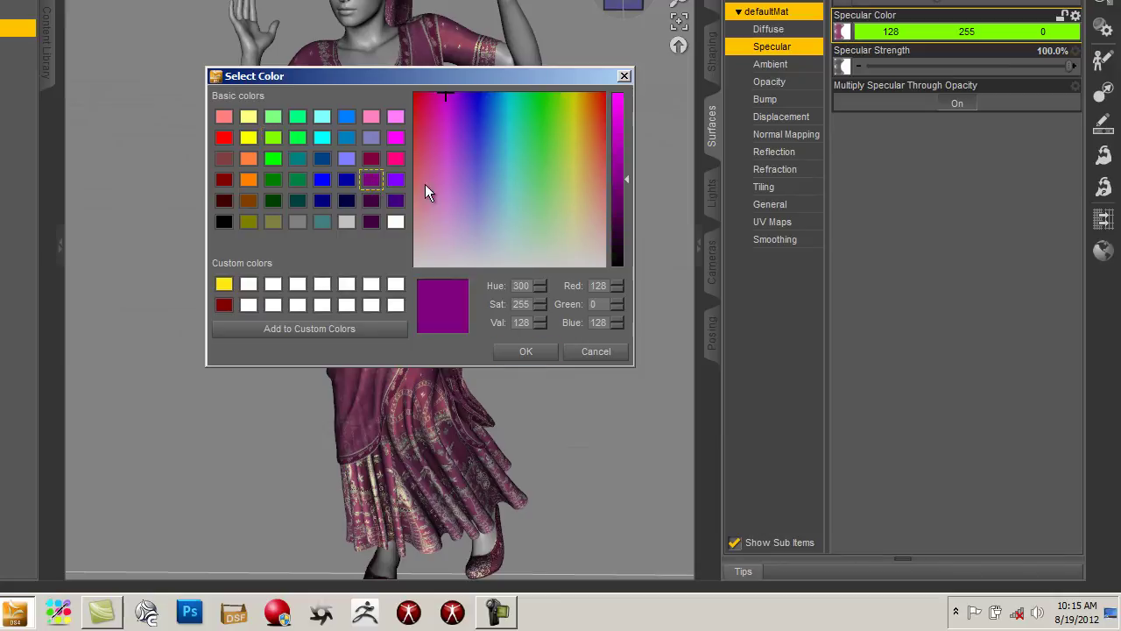
{"action": "left_click", "coordinate": [396, 145]}
{"action": "left_click", "coordinate": [524, 351]}
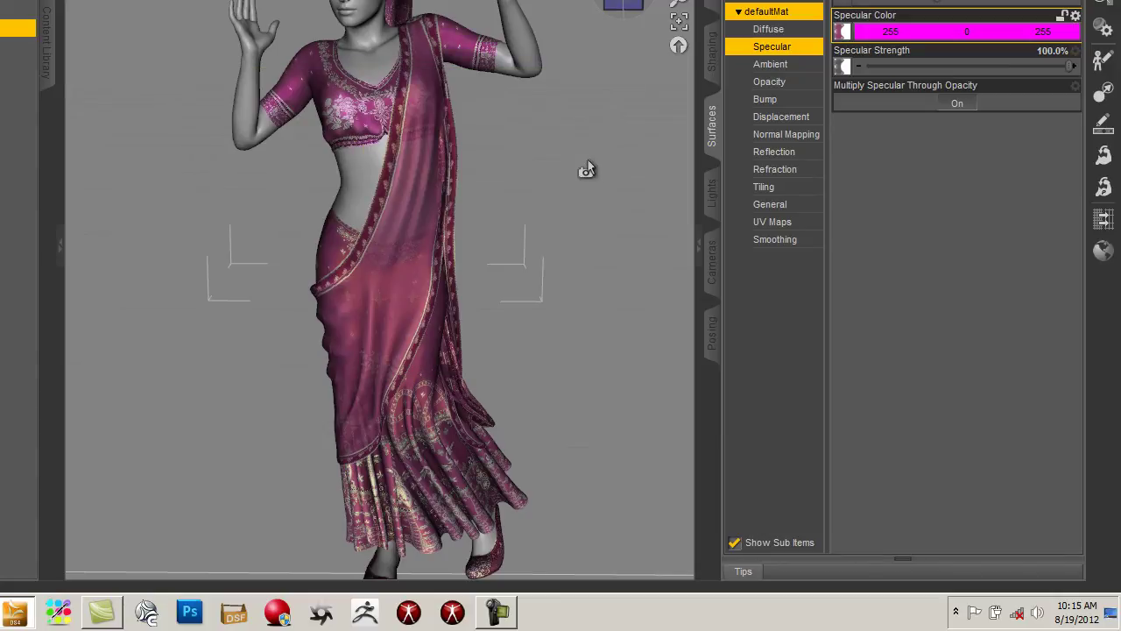
{"action": "key", "text": "ctrl+r"}
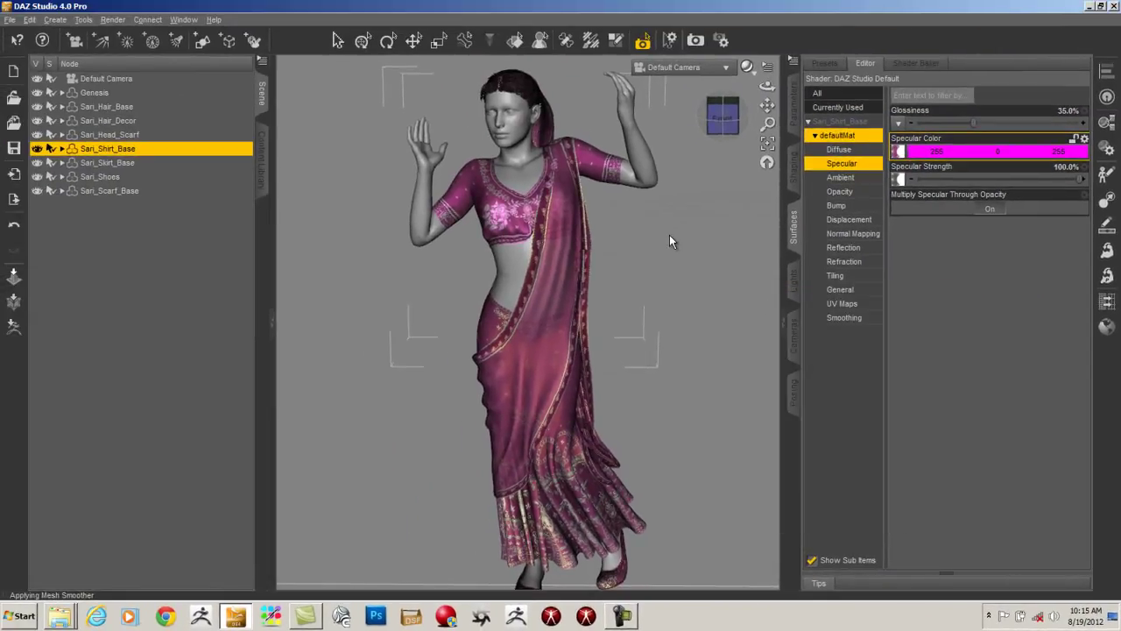
- Set the Sari_Shirt_Base material's specular colour to yellow (255, 255, 0) and check the sheen from a slightly different angle
{"action": "left_click", "coordinate": [928, 151]}
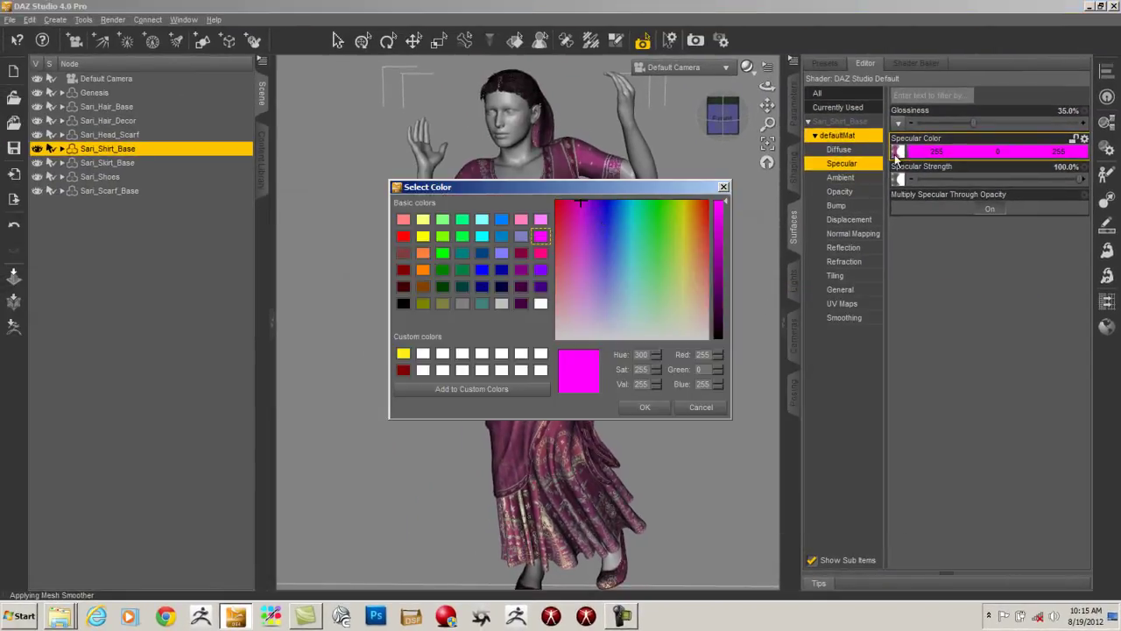
{"action": "left_click", "coordinate": [422, 238]}
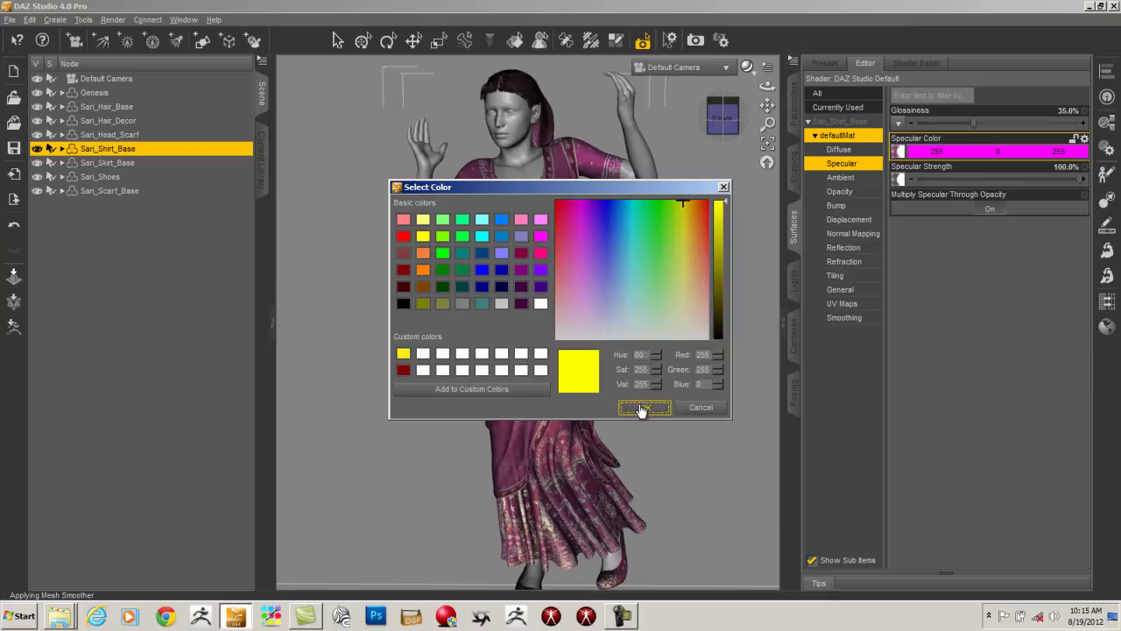
{"action": "left_click", "coordinate": [642, 408]}
{"action": "left_click_drag", "start_coordinate": [727, 120], "coordinate": [850, 113]}
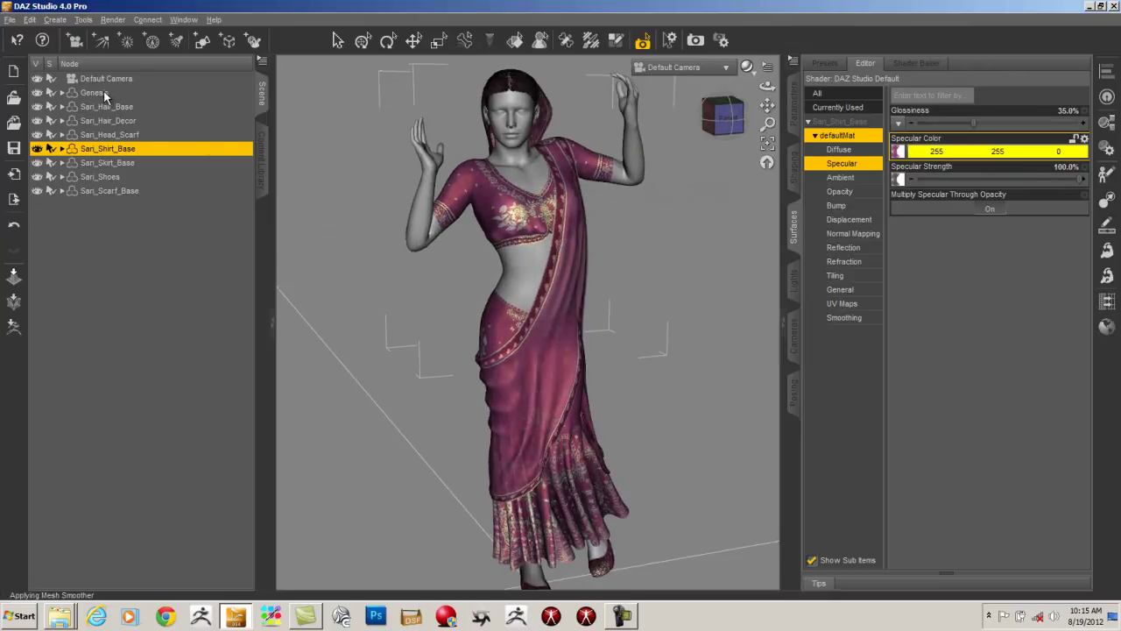
- Select the Genesis figure and apply the Stephanie 4 body shape at 1.00
{"action": "left_click", "coordinate": [145, 92]}
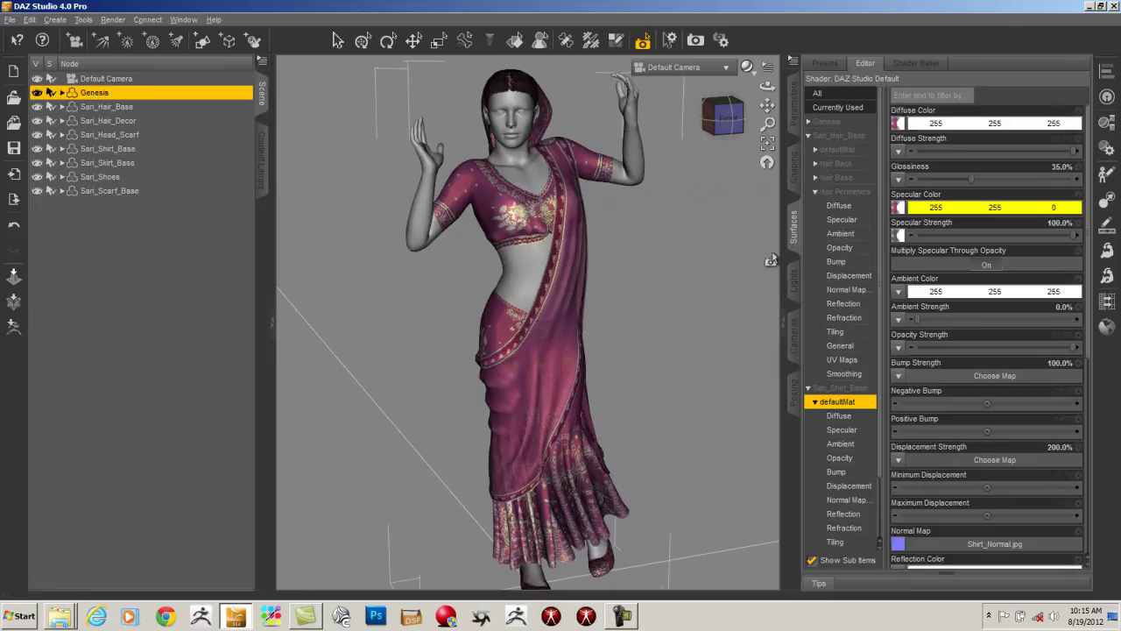
{"action": "left_click", "coordinate": [794, 167]}
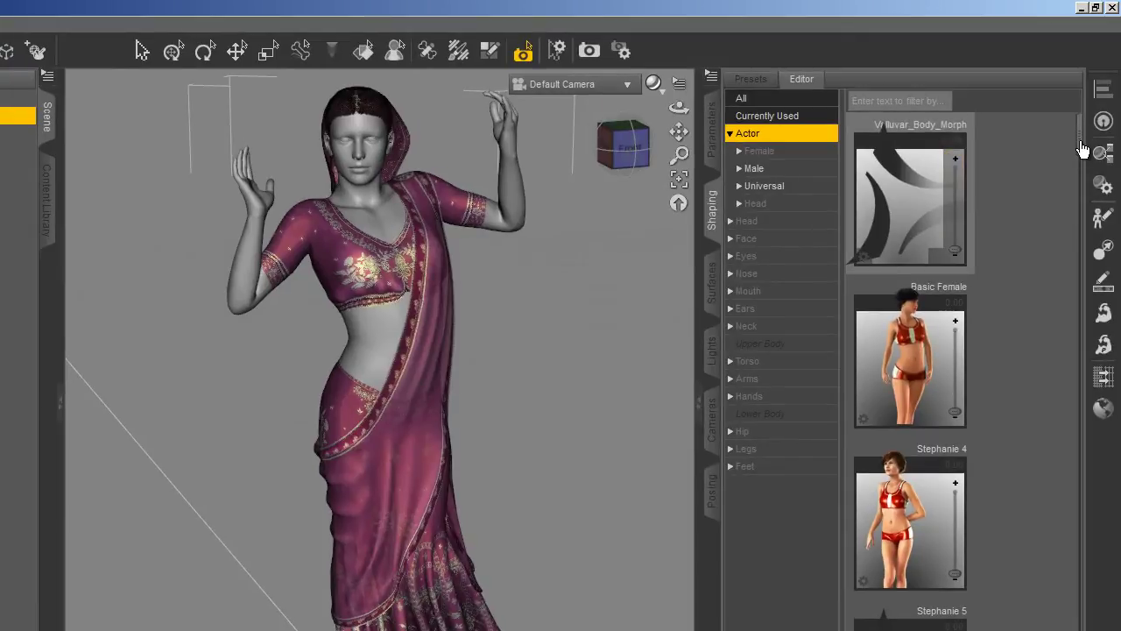
{"action": "scroll", "coordinate": [1089, 134], "scroll_direction": "down", "scroll_amount": 2}
{"action": "scroll", "coordinate": [1084, 157], "scroll_direction": "up", "scroll_amount": 1}
{"action": "left_click_drag", "start_coordinate": [954, 574], "coordinate": [953, 516]}
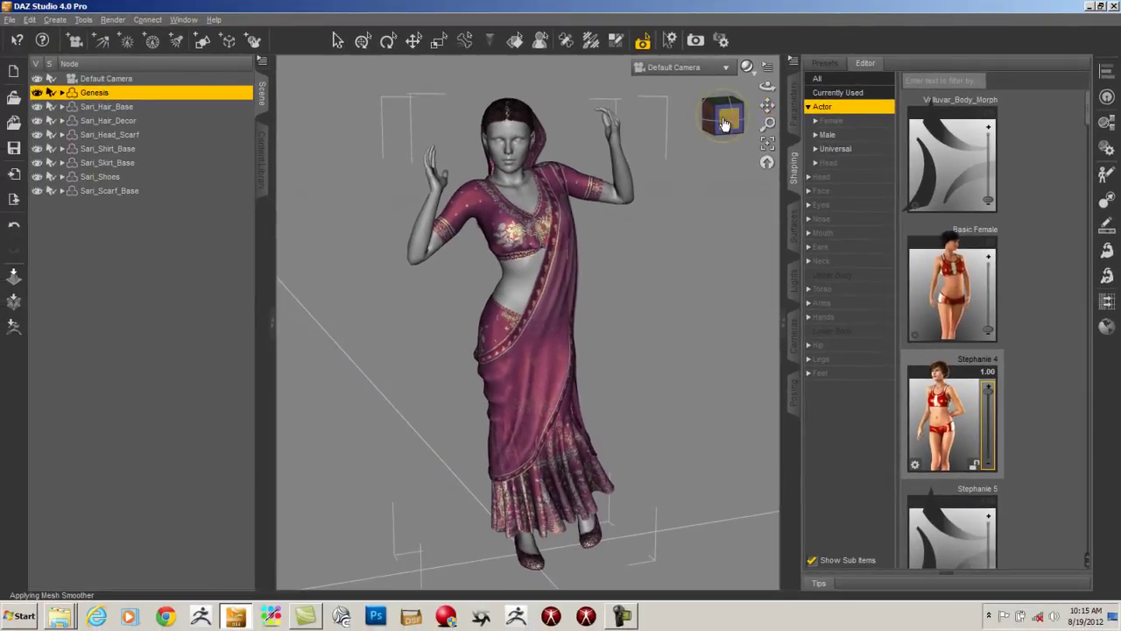
- Examine how the sari fits the figure from the side, back and front, rendering the back view
{"action": "left_click_drag", "start_coordinate": [724, 125], "coordinate": [247, 123]}
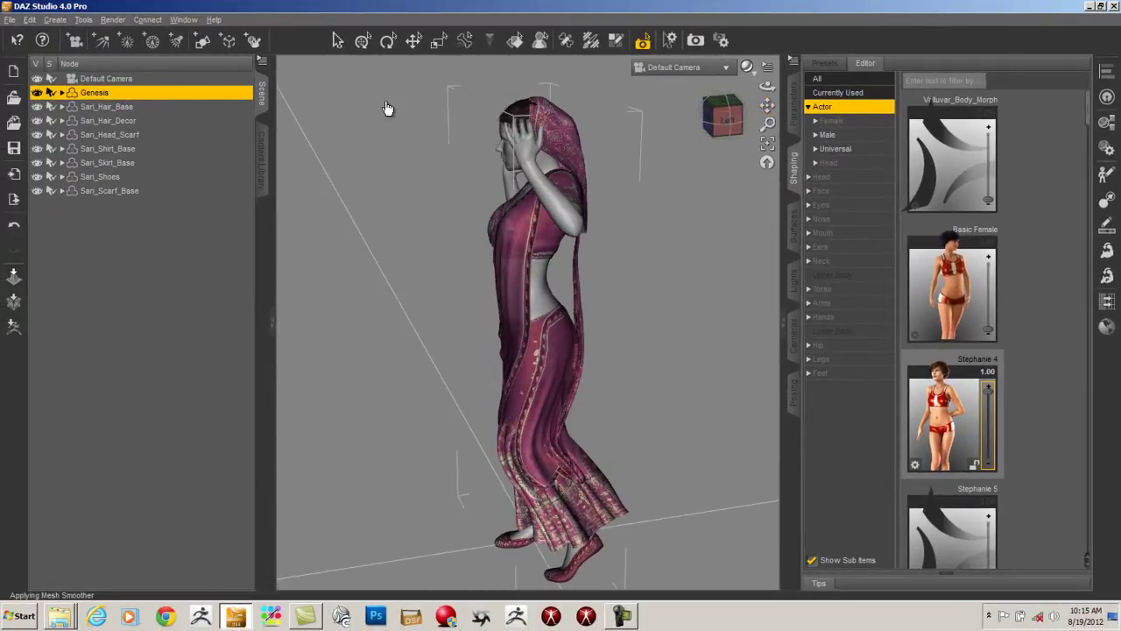
{"action": "left_click_drag", "start_coordinate": [724, 123], "coordinate": [182, 91]}
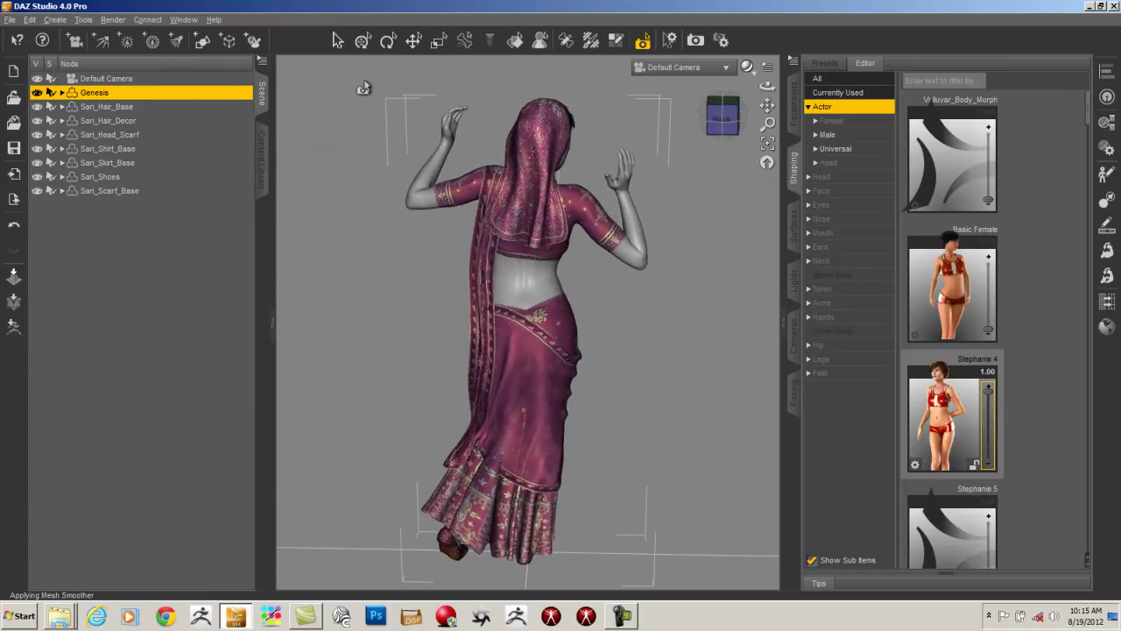
{"action": "key", "text": "ctrl+r"}
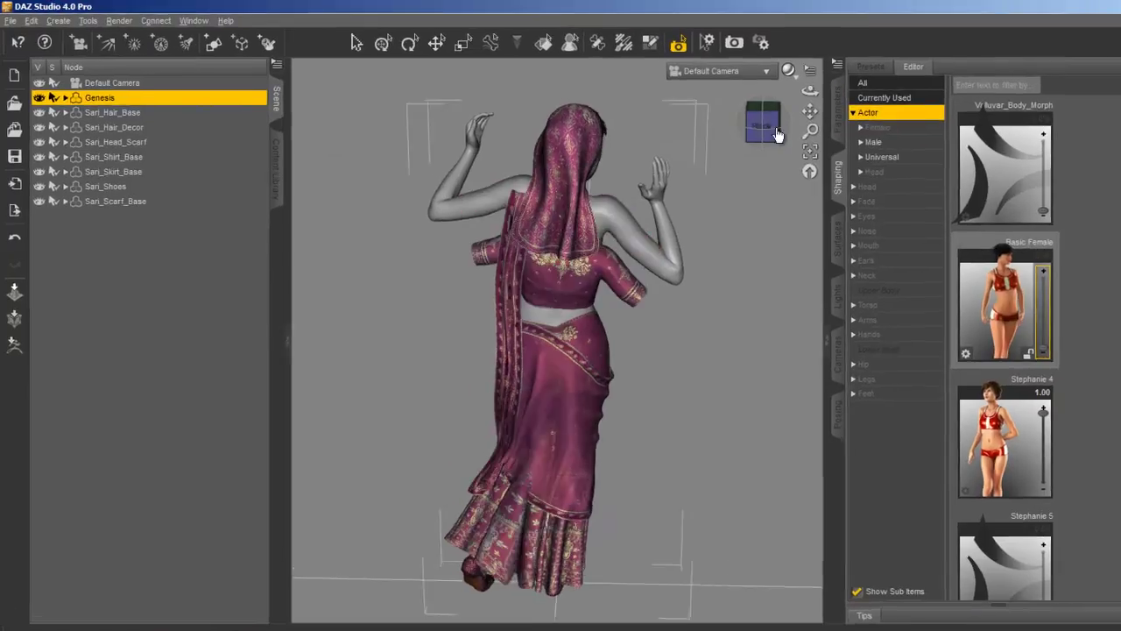
{"action": "left_click_drag", "start_coordinate": [729, 124], "coordinate": [674, 112]}
{"action": "left_click_drag", "start_coordinate": [828, 136], "coordinate": [743, 119]}
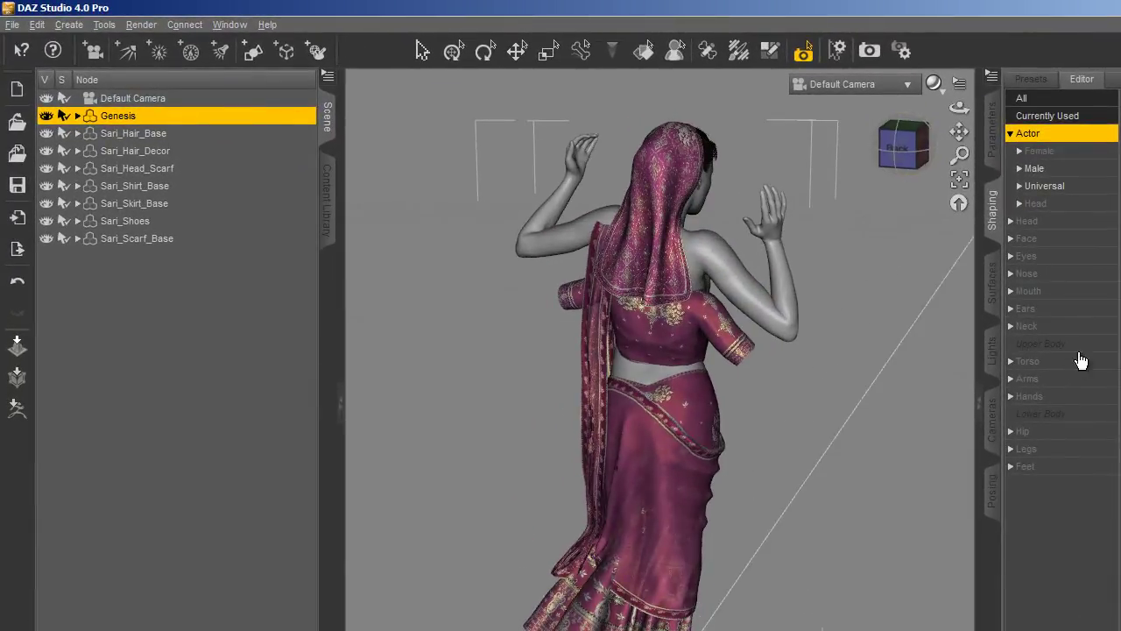
{"action": "left_click_drag", "start_coordinate": [914, 158], "coordinate": [124, 89]}
{"action": "left_click", "coordinate": [907, 151]}
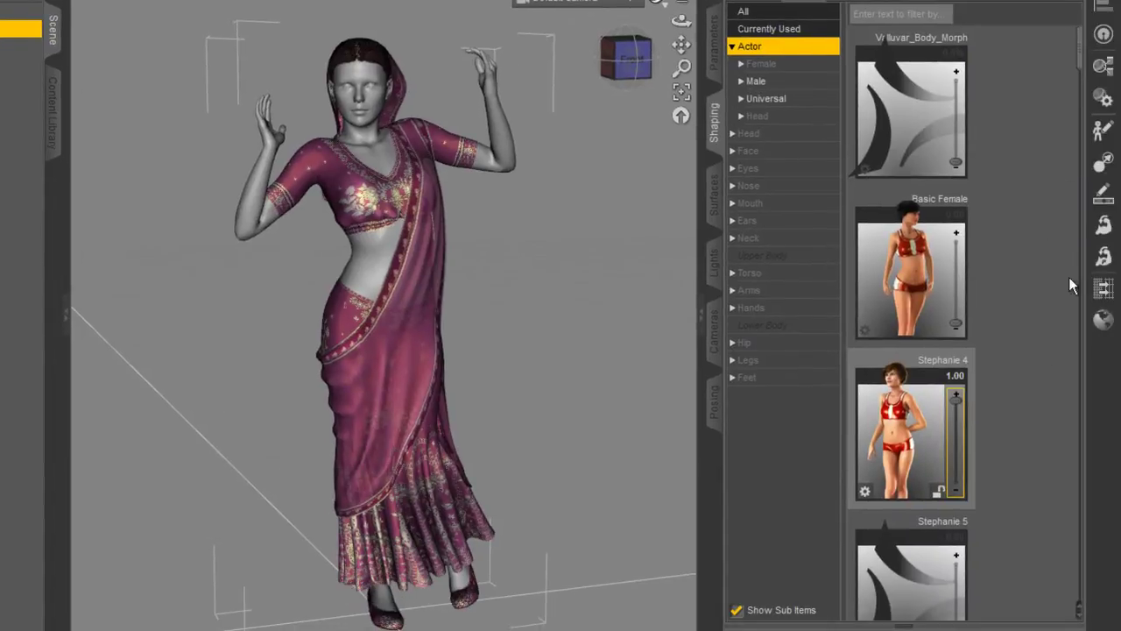
- Reset the Stephanie 4 shape to zero and apply the Victoria 5 shape at 1.00
{"action": "left_click_drag", "start_coordinate": [958, 398], "coordinate": [954, 547]}
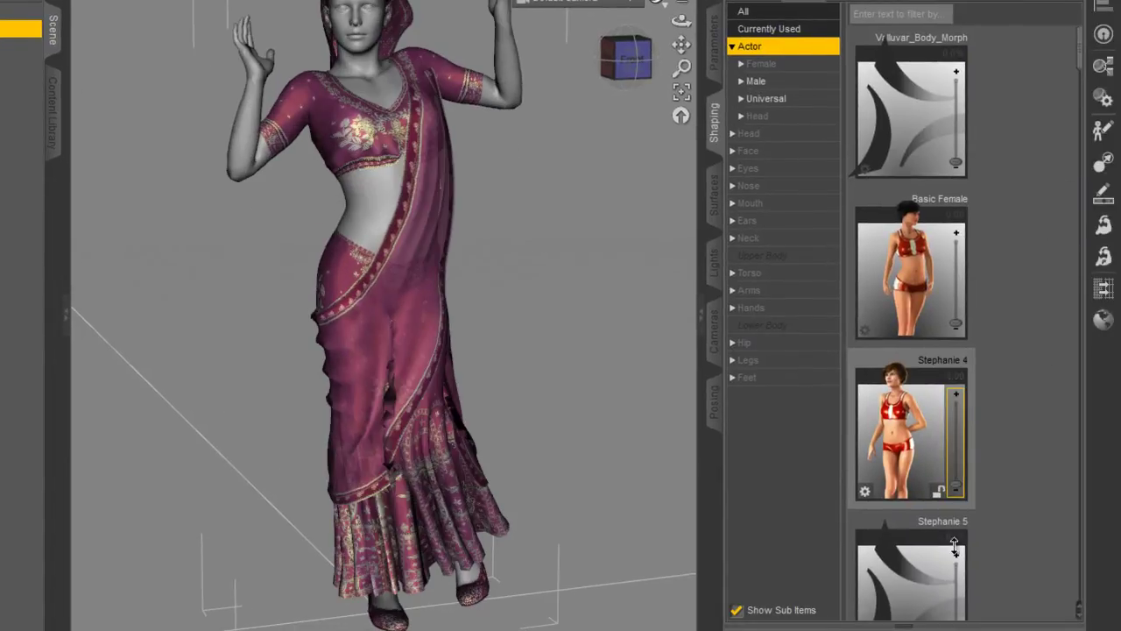
{"action": "left_click_drag", "start_coordinate": [1081, 88], "coordinate": [1081, 137]}
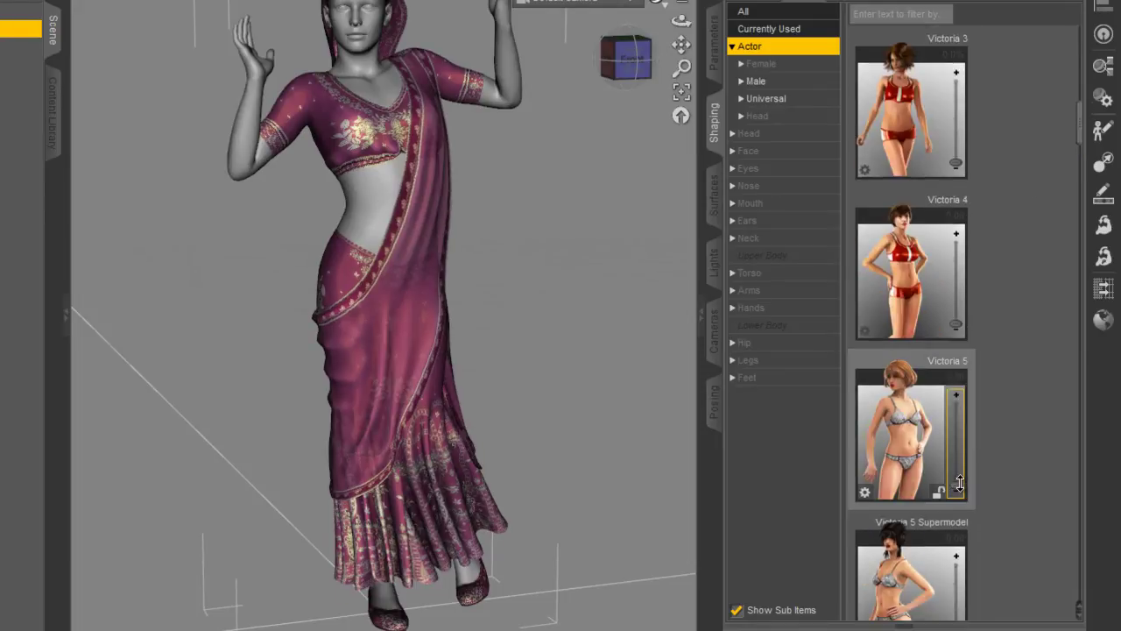
{"action": "left_click", "coordinate": [961, 388]}
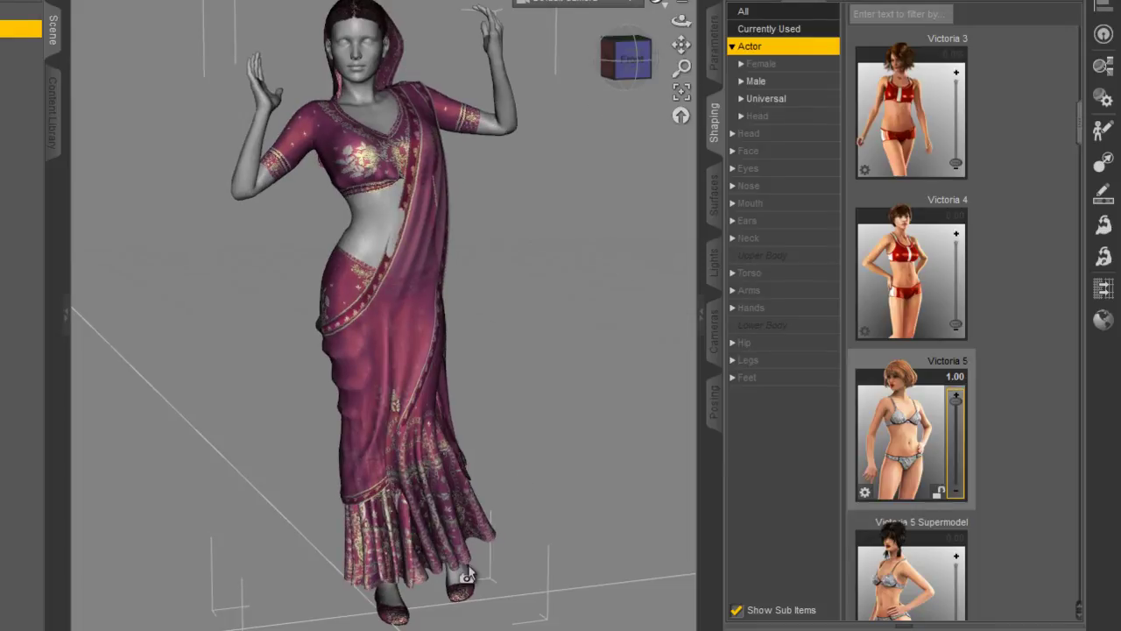
- Select the figure's left foot and move it outward, away from the right foot
{"action": "left_click", "coordinate": [470, 183]}
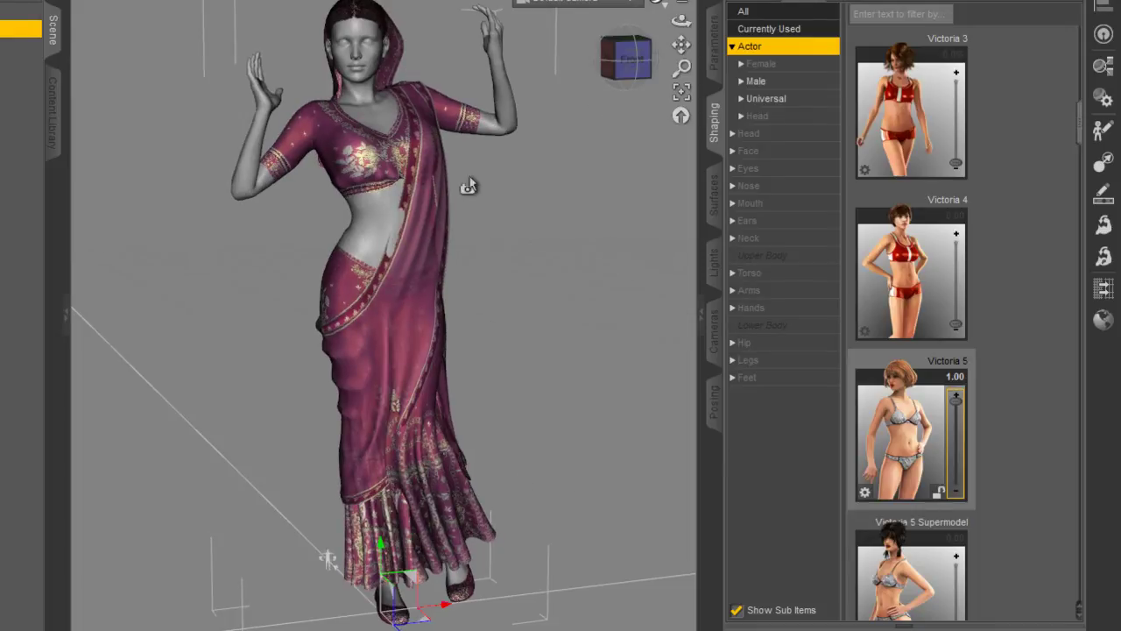
{"action": "left_click", "coordinate": [455, 582]}
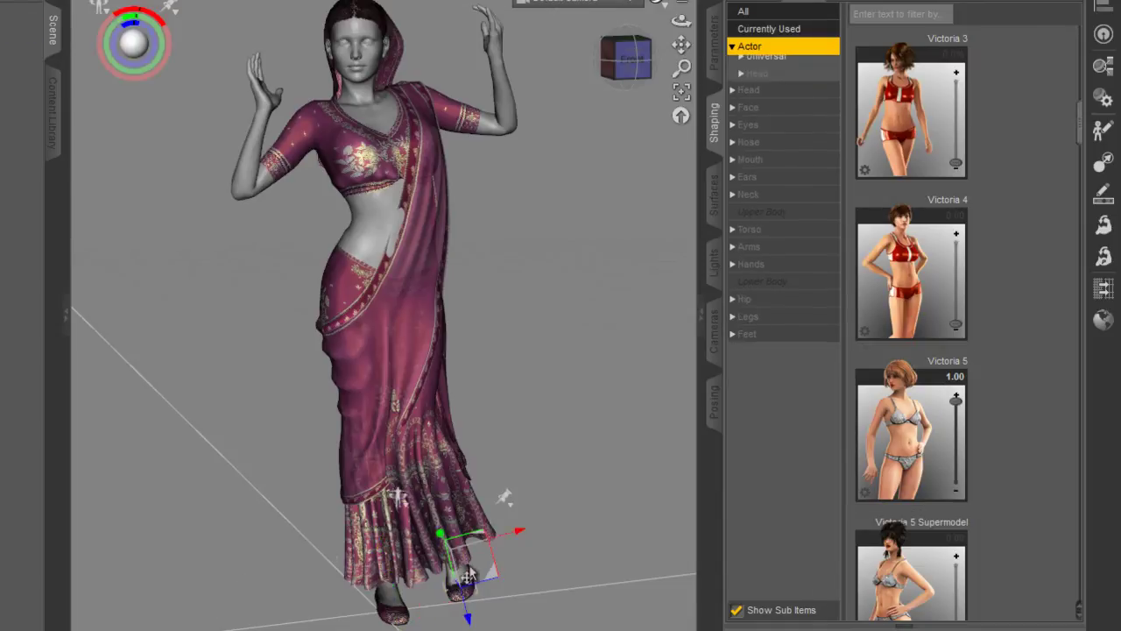
{"action": "left_click_drag", "start_coordinate": [515, 531], "coordinate": [565, 524]}
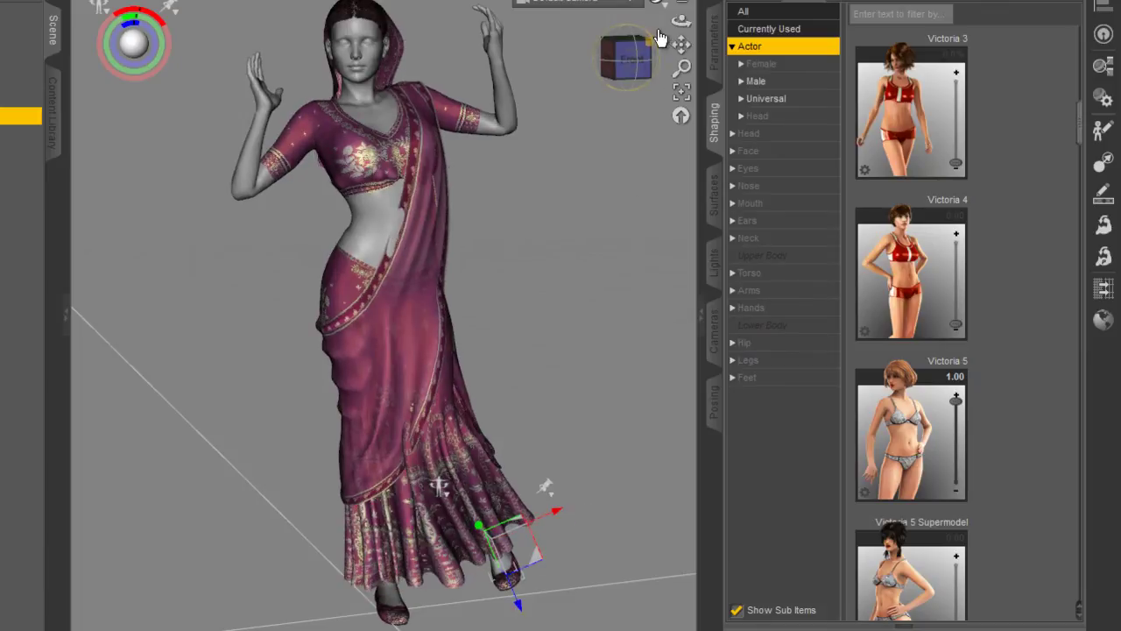
- Render the Victoria 5 figure in its widened stance from a slightly turned front view
{"action": "left_click_drag", "start_coordinate": [646, 54], "coordinate": [592, 43]}
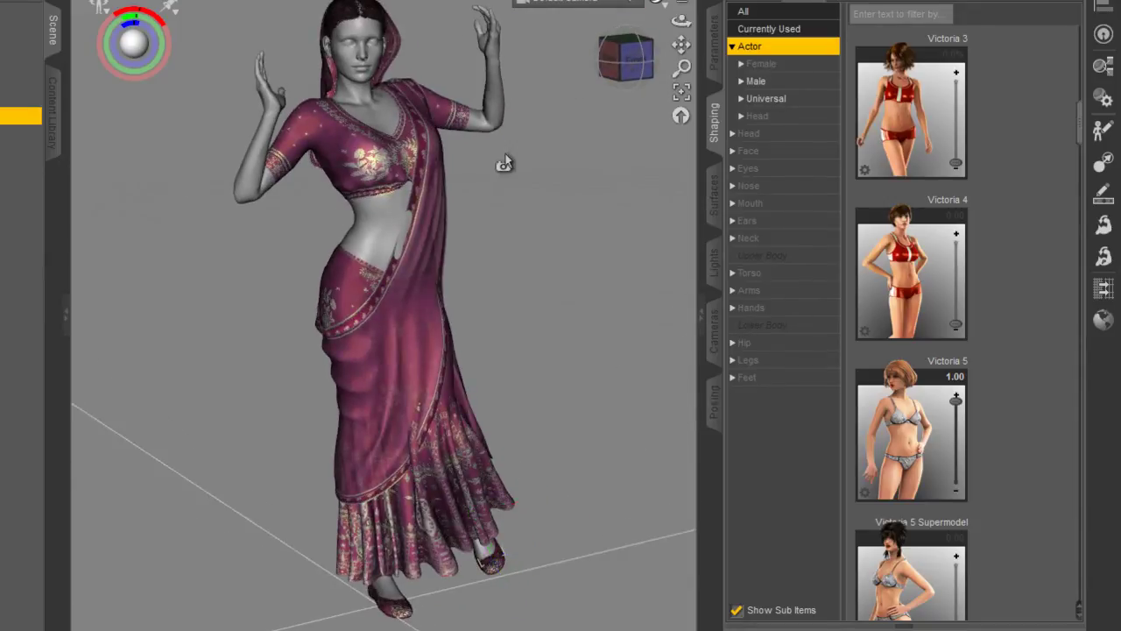
{"action": "key", "text": "ctrl+r"}
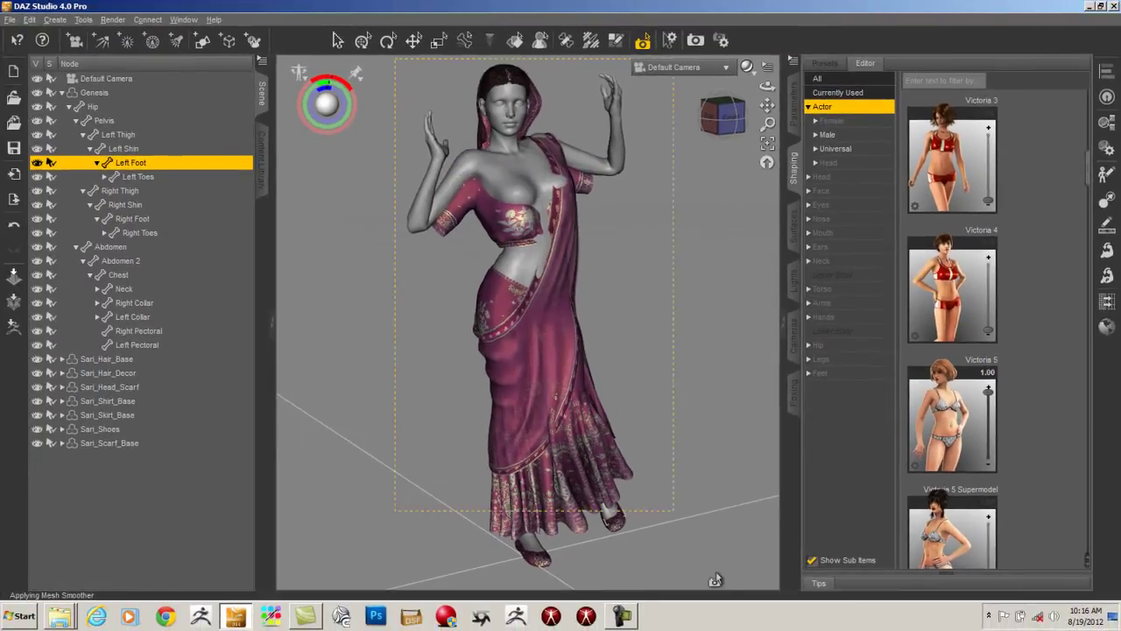
{"action": "key", "text": "ctrl+r"}
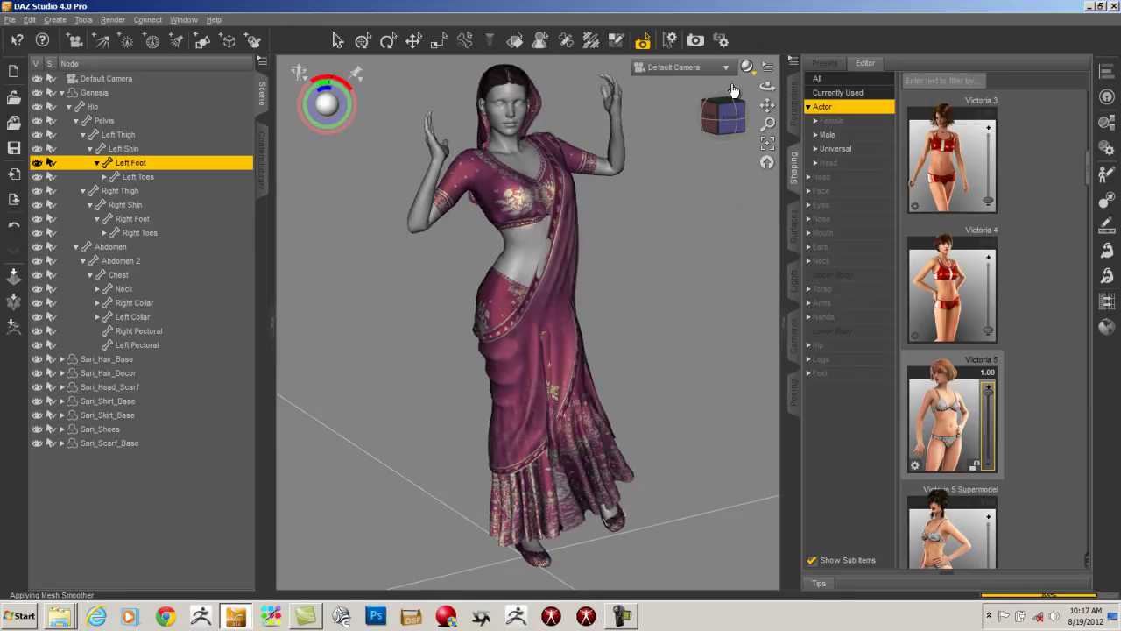
- Reset the Victoria 5 shape to zero and apply the Aiko 4 shape at 1.00
{"action": "left_click_drag", "start_coordinate": [661, 106], "coordinate": [490, 147]}
{"action": "left_click_drag", "start_coordinate": [991, 390], "coordinate": [996, 422]}
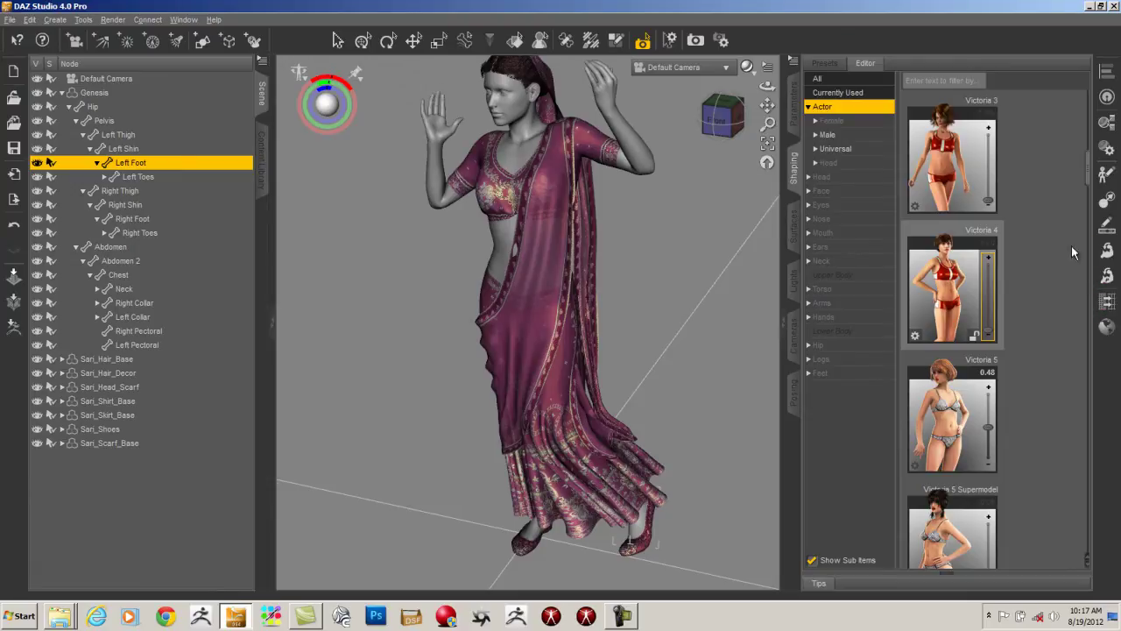
{"action": "scroll", "coordinate": [1087, 174], "scroll_direction": "down", "scroll_amount": 3}
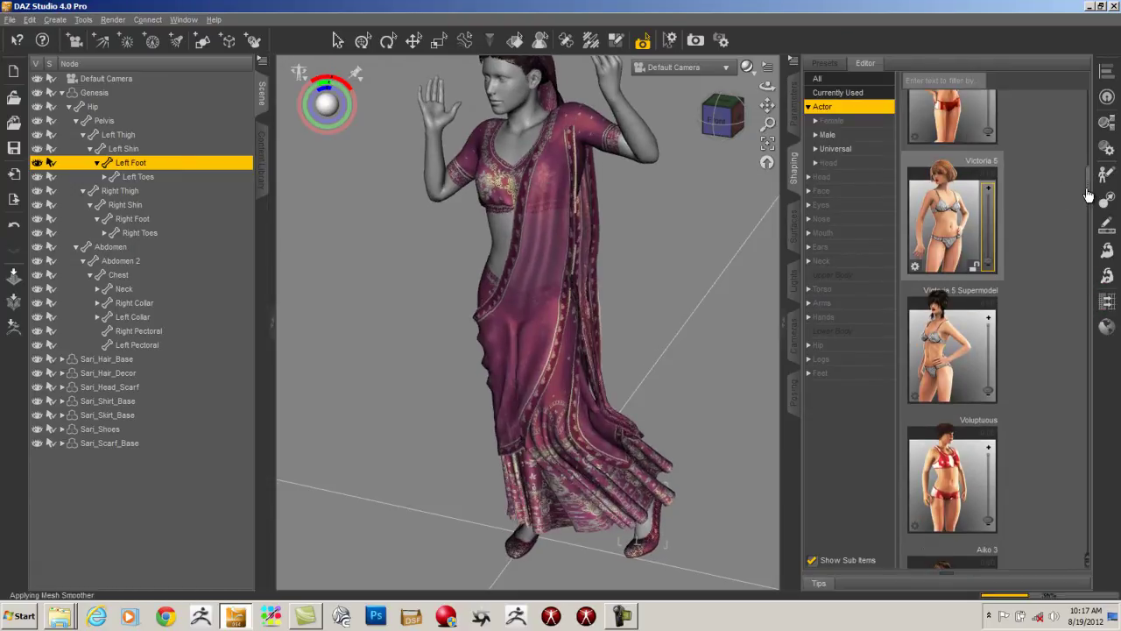
{"action": "scroll", "coordinate": [1091, 208], "scroll_direction": "down", "scroll_amount": 1}
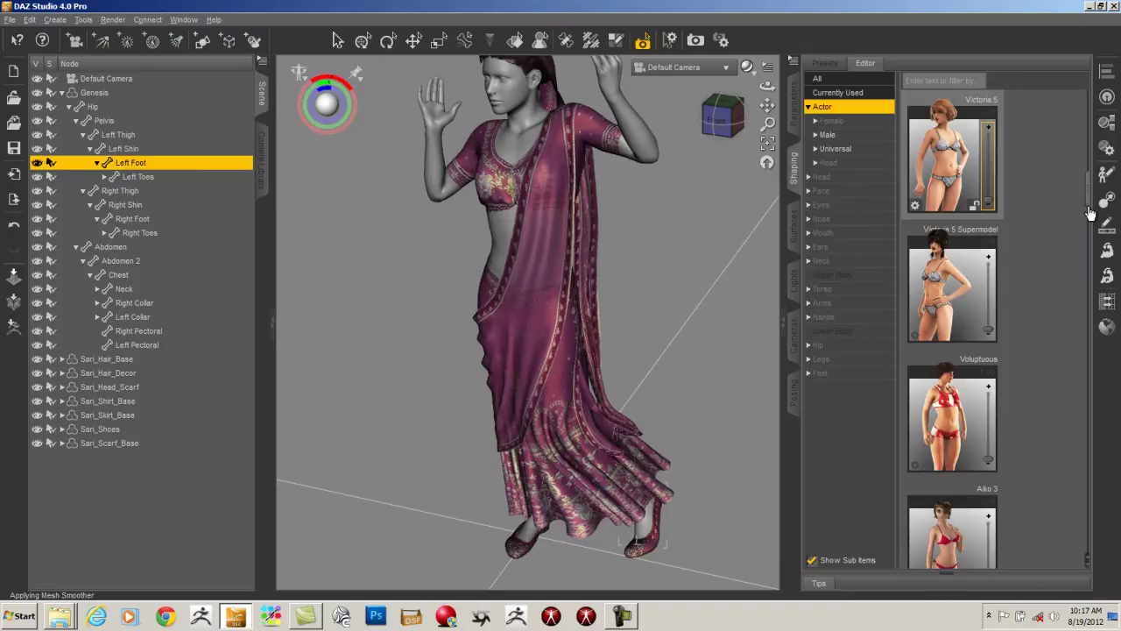
{"action": "scroll", "coordinate": [1089, 213], "scroll_direction": "down", "scroll_amount": 5}
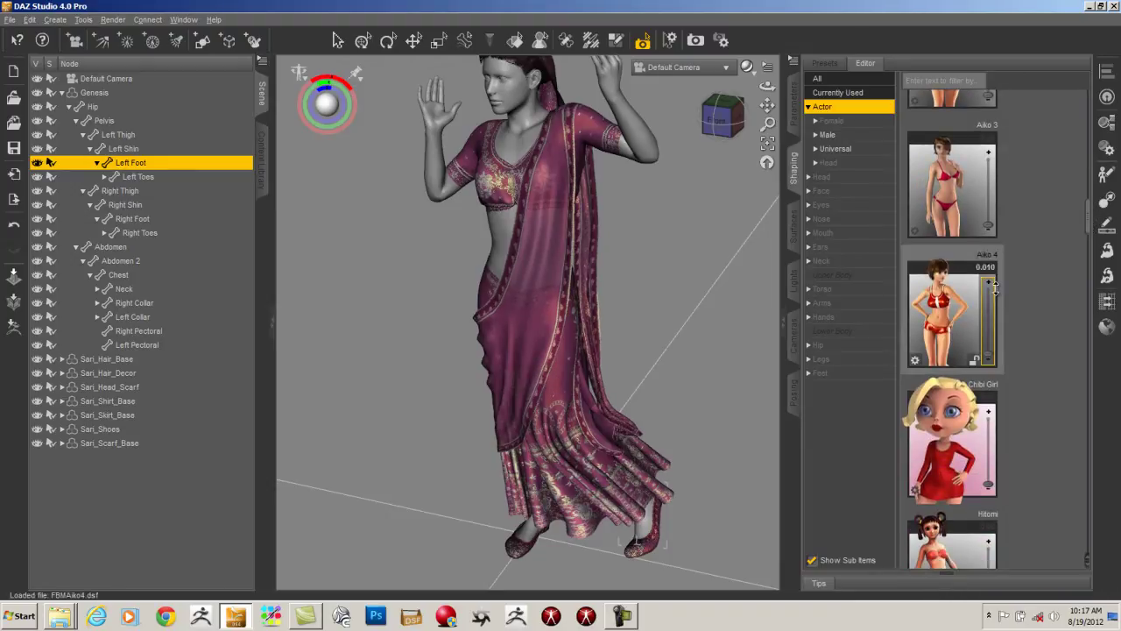
{"action": "left_click_drag", "start_coordinate": [994, 285], "coordinate": [994, 286]}
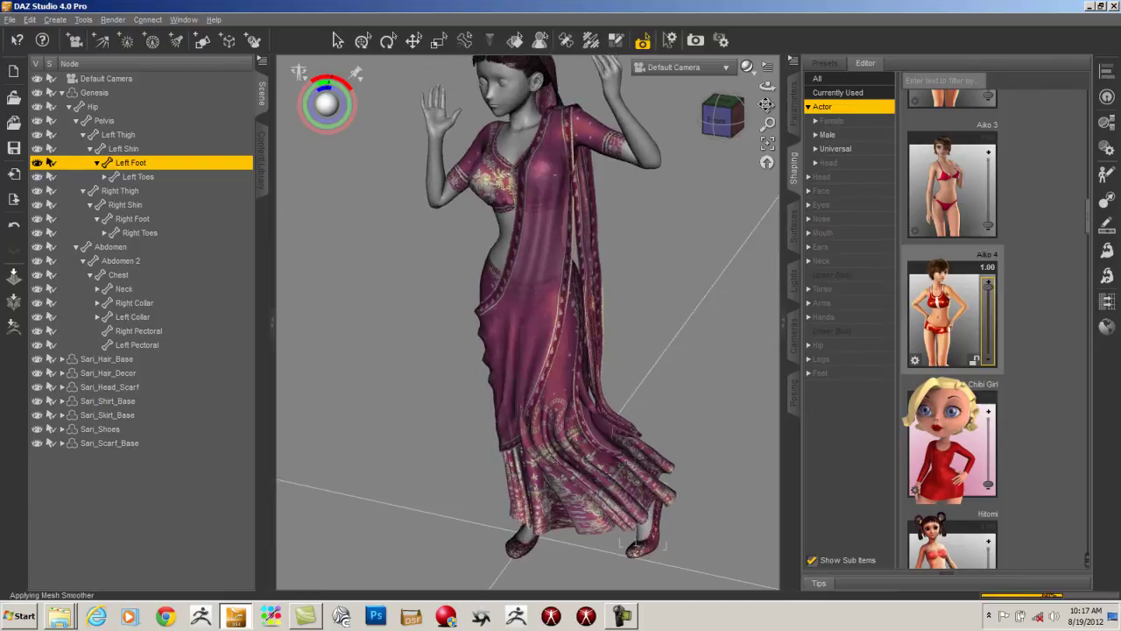
- Examine the sari's fit on the Aiko 4 shape from the front and the opposite side
{"action": "left_click_drag", "start_coordinate": [765, 106], "coordinate": [712, 110]}
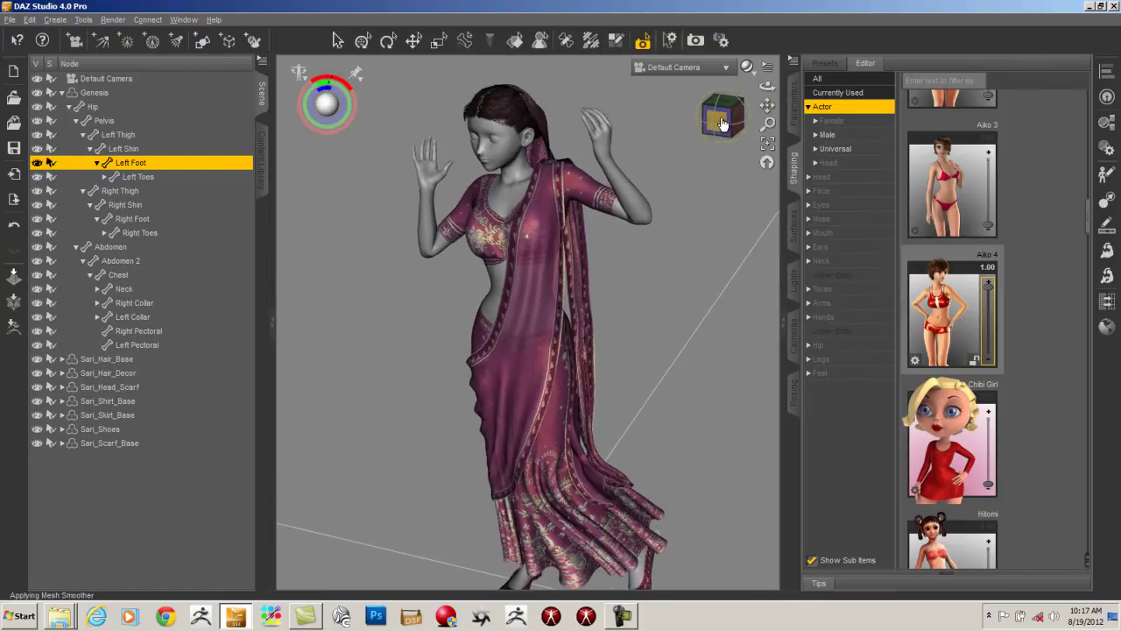
{"action": "left_click", "coordinate": [712, 110]}
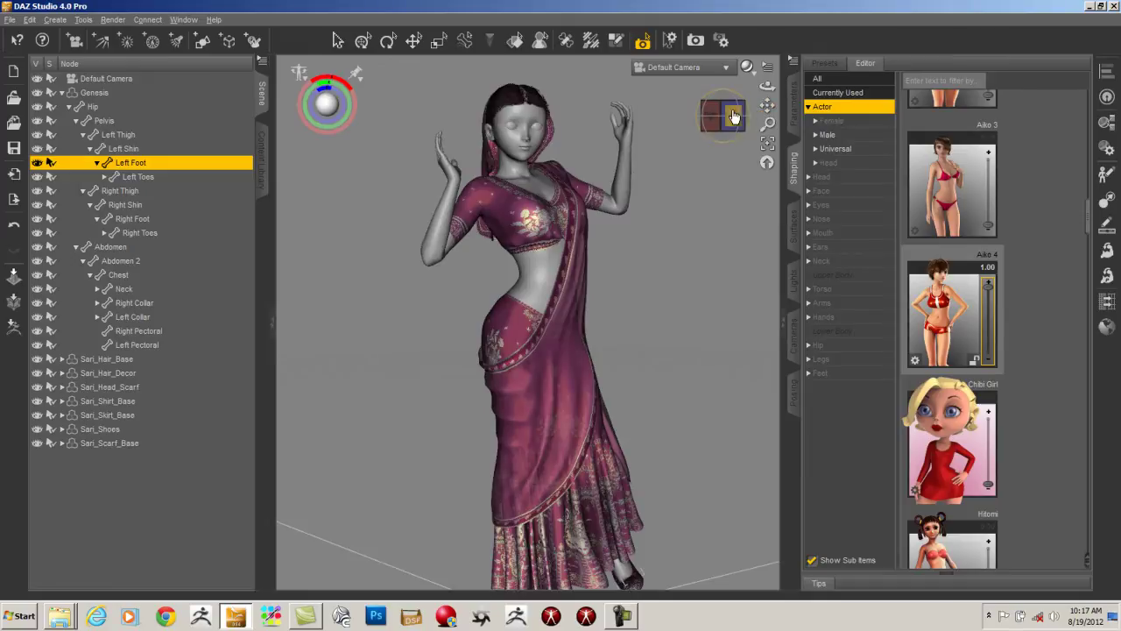
{"action": "mouse_move", "coordinate": [786, 112]}
{"action": "left_mouse_down"}
{"action": "mouse_move", "coordinate": [1104, 143]}
{"action": "mouse_move", "coordinate": [964, 145]}
{"action": "mouse_move", "coordinate": [776, 119]}
{"action": "left_mouse_up"}
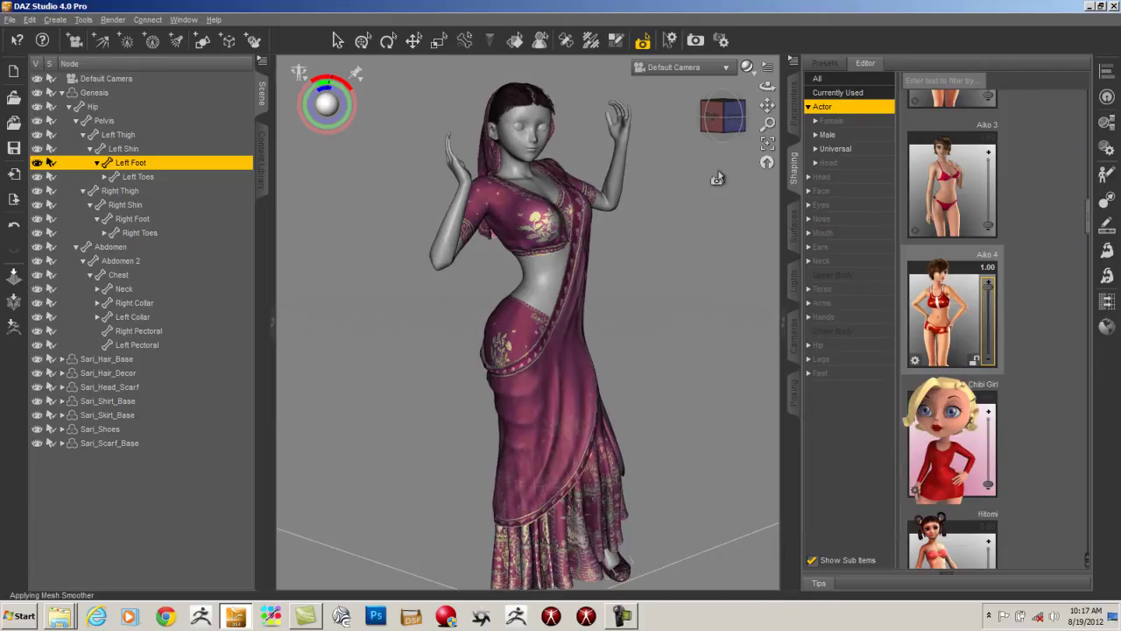
- Reset the Aiko 4 shape to zero, apply the Hitomi shape at 1.00 and check the sari from the side
{"action": "left_click_drag", "start_coordinate": [992, 333], "coordinate": [998, 371]}
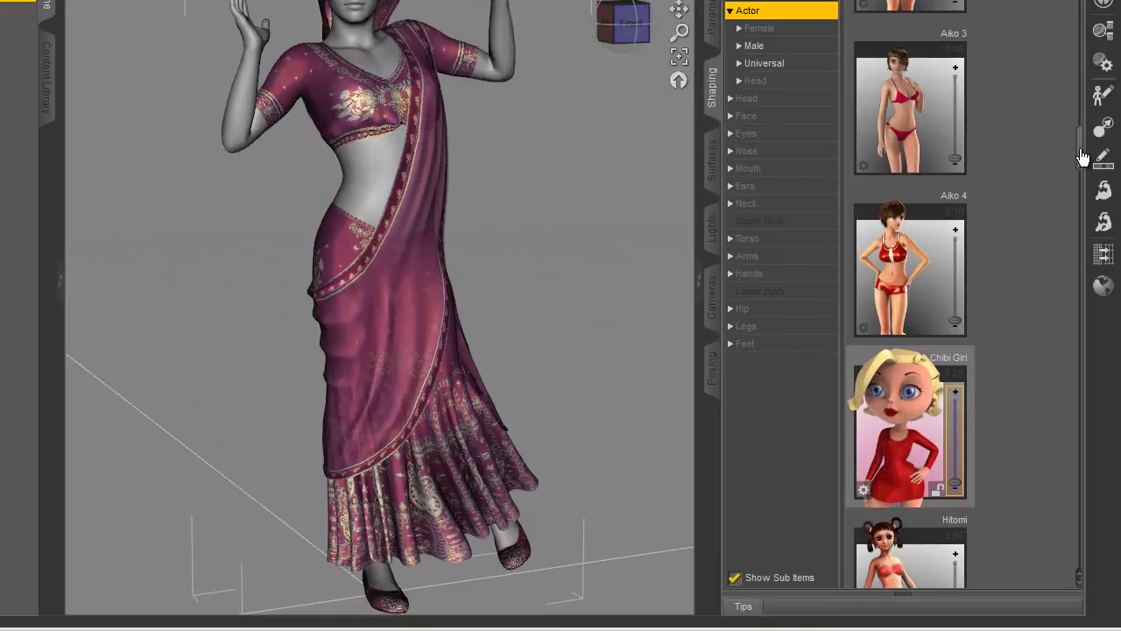
{"action": "left_click_drag", "start_coordinate": [1088, 219], "coordinate": [1088, 241]}
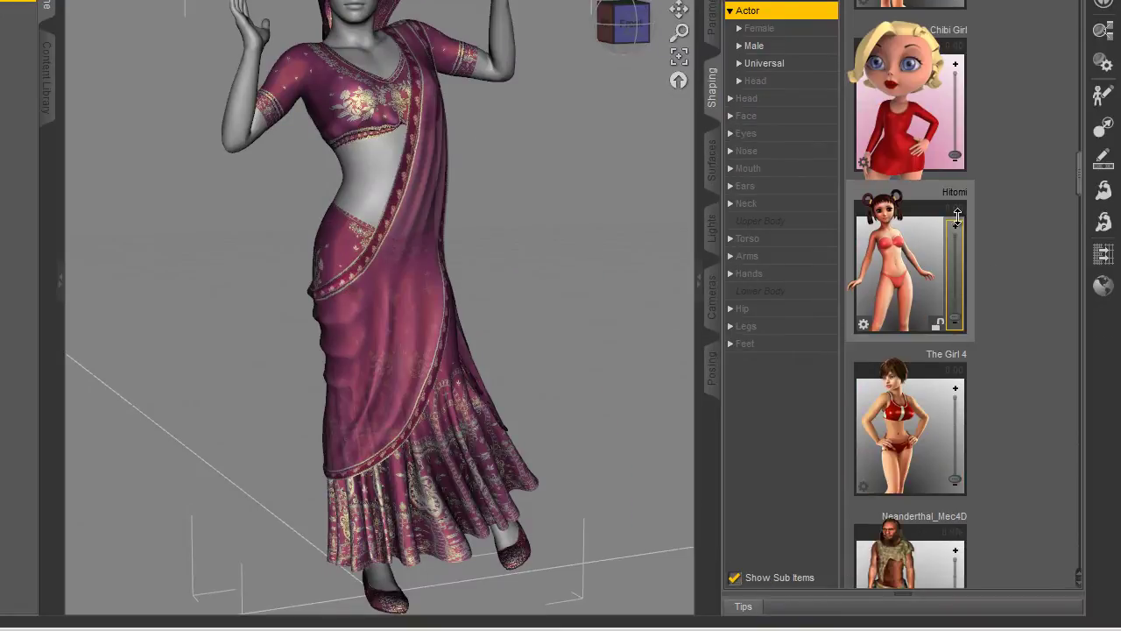
{"action": "left_click_drag", "start_coordinate": [959, 206], "coordinate": [958, 202]}
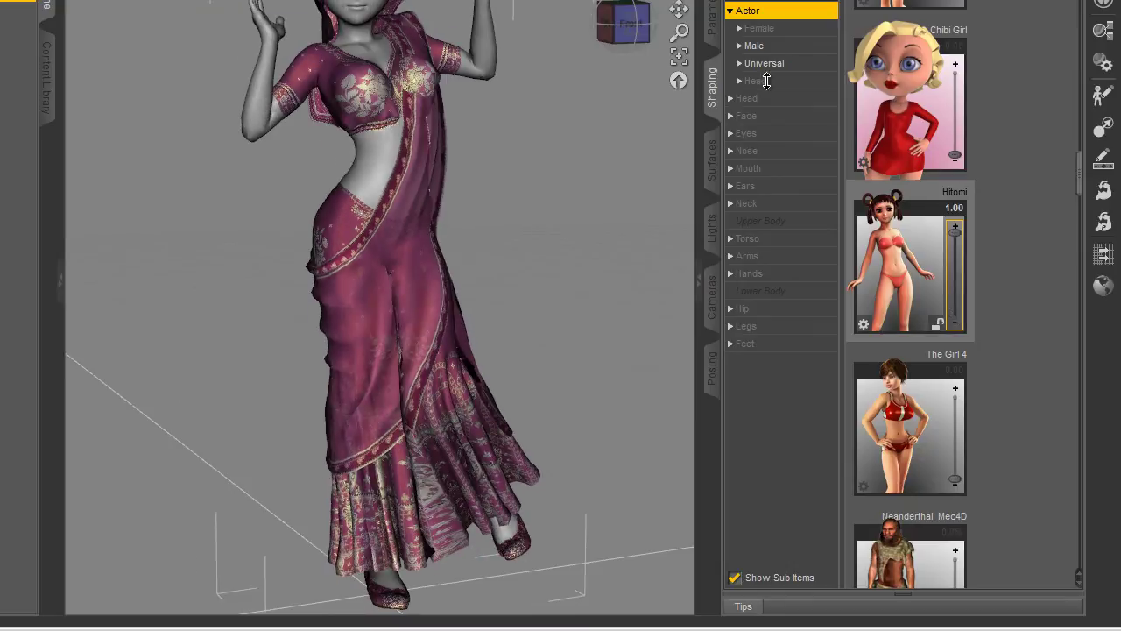
{"action": "left_click_drag", "start_coordinate": [625, 27], "coordinate": [1031, 0]}
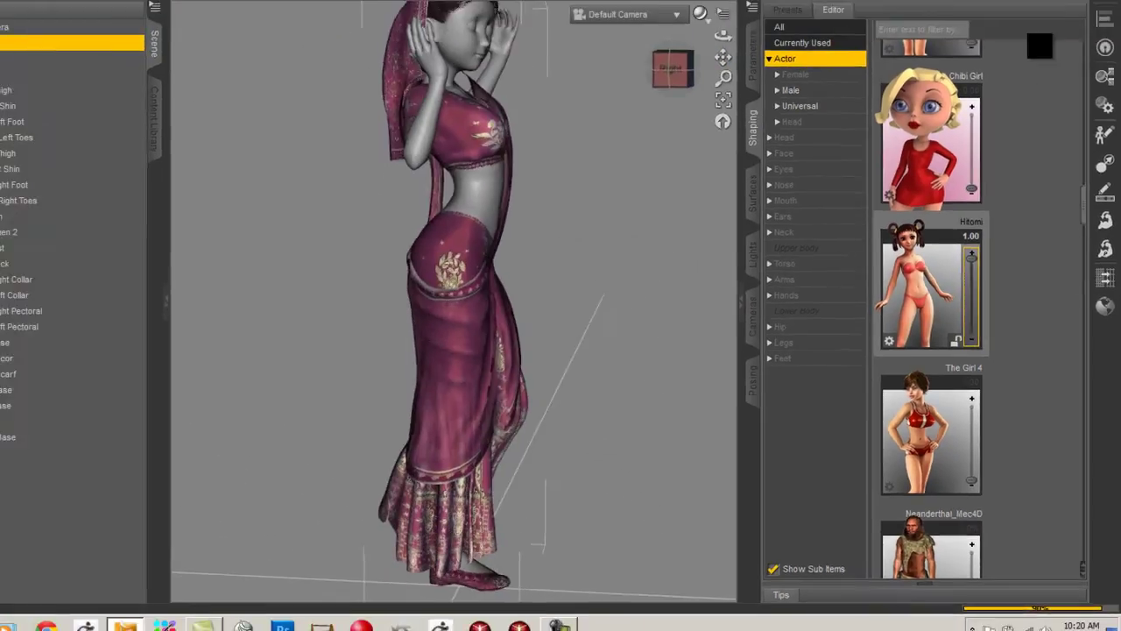
- Keep Sari_Hair_Base as the Sari_Head_Scarf's collision item and raise the scarf's mesh smoothing iterations
{"action": "left_click_drag", "start_coordinate": [1040, 45], "coordinate": [638, 489]}
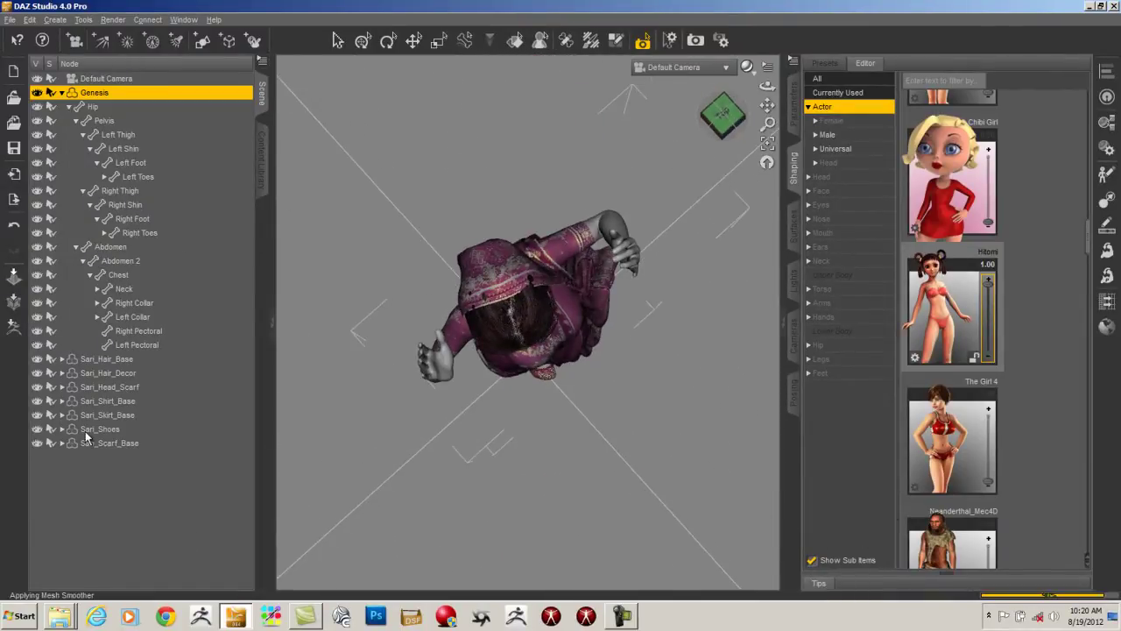
{"action": "left_click", "coordinate": [104, 388]}
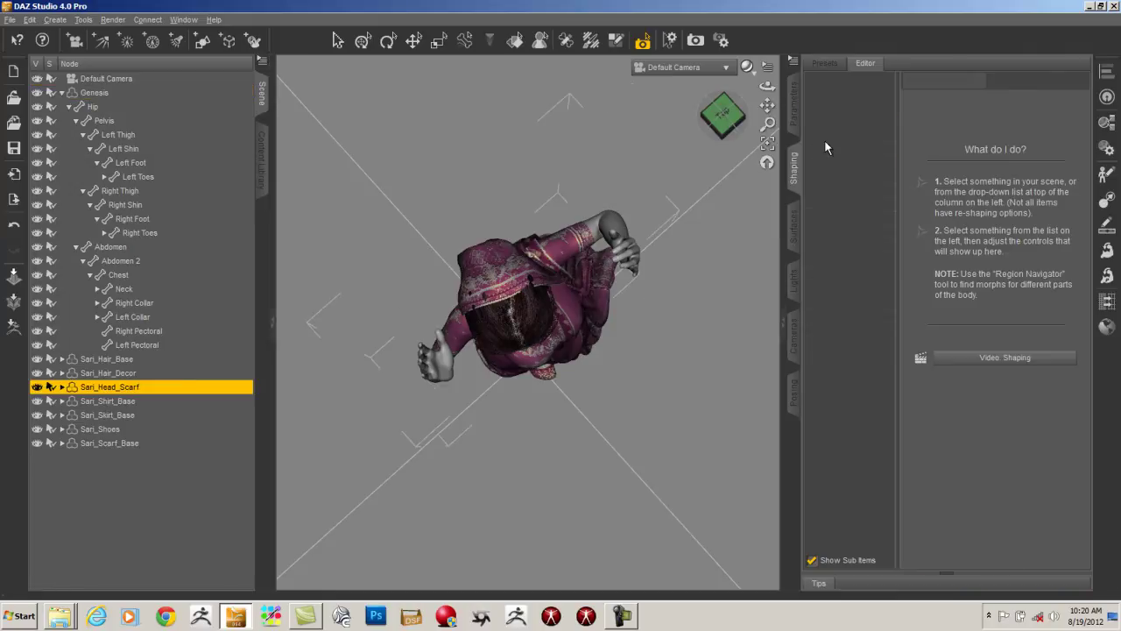
{"action": "left_click", "coordinate": [793, 105]}
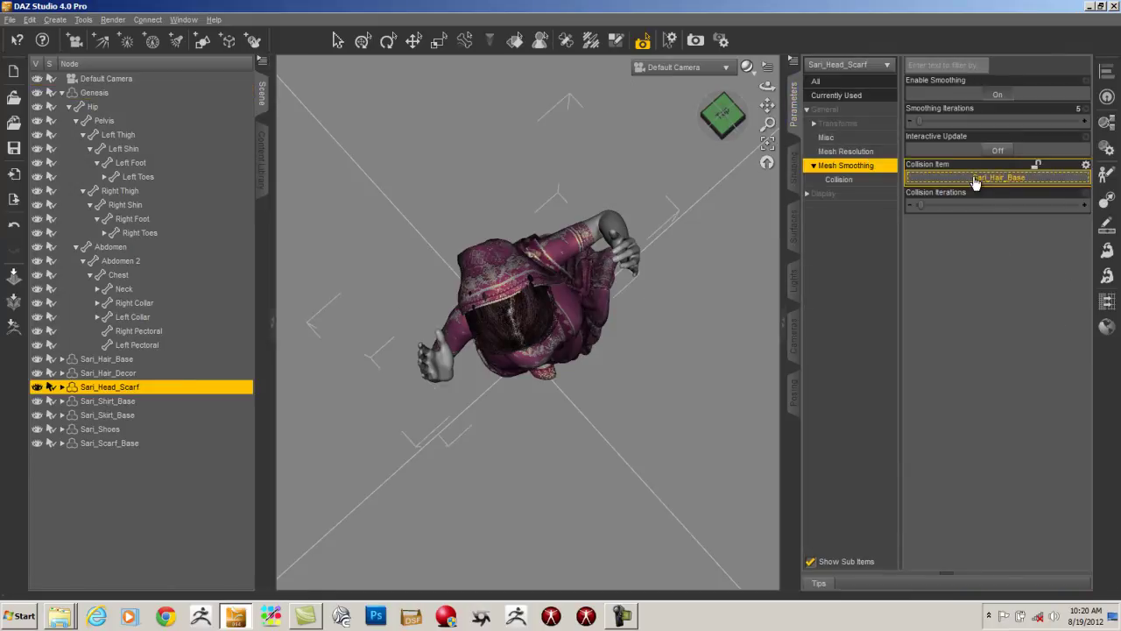
{"action": "left_click", "coordinate": [975, 177]}
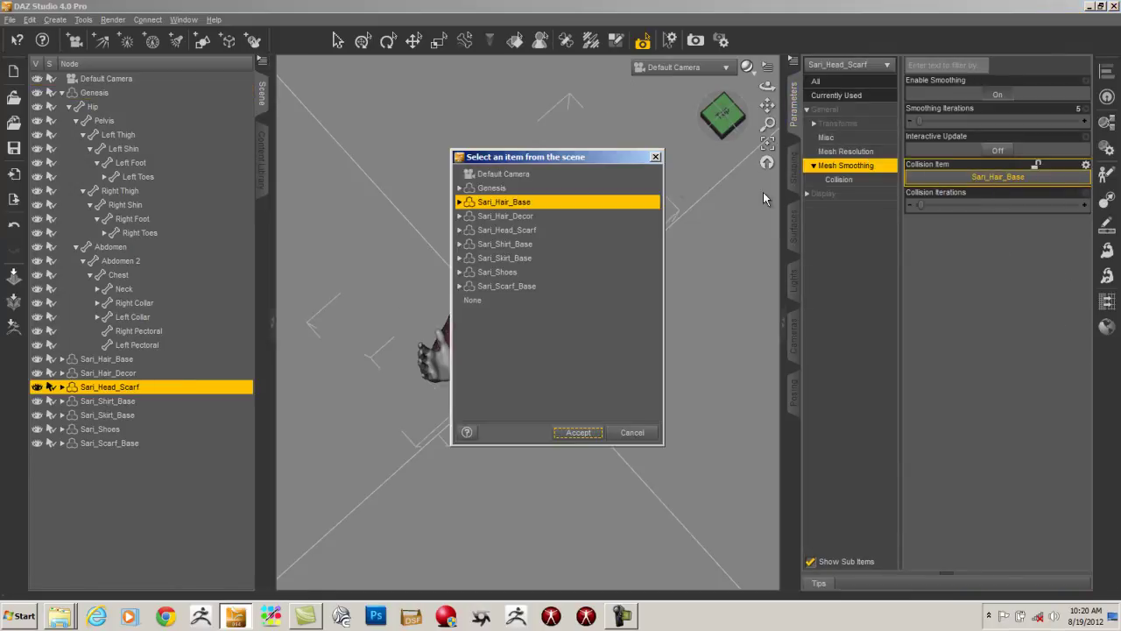
{"action": "left_click", "coordinate": [578, 432]}
{"action": "left_click_drag", "start_coordinate": [921, 120], "coordinate": [929, 119]}
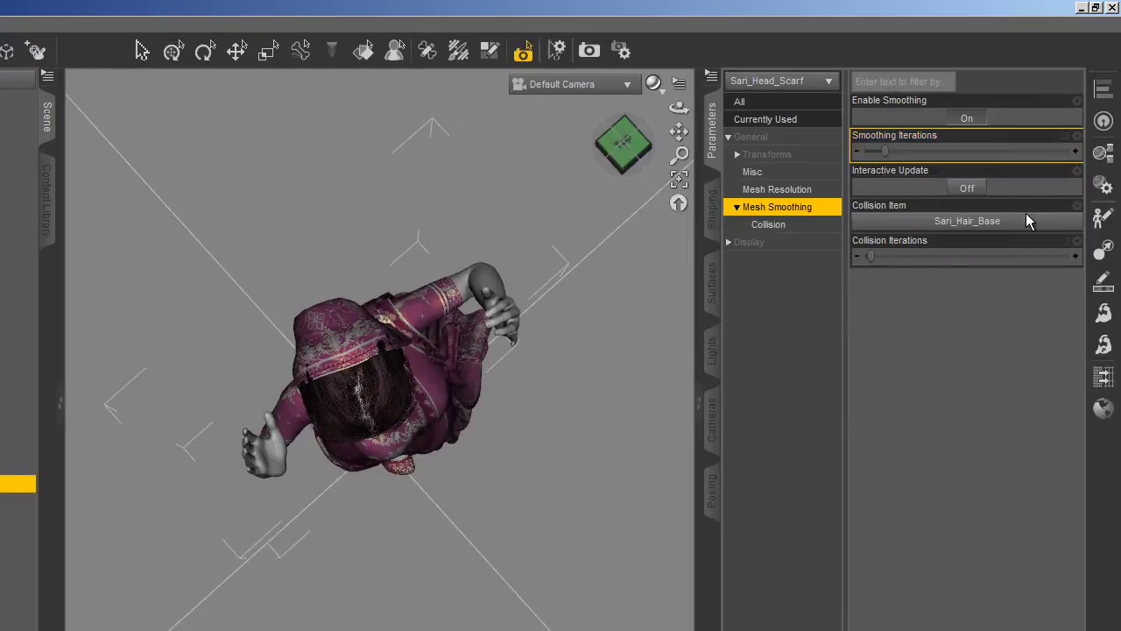
- Render the Hitomi figure in the sari from the front and inspect the full image
{"action": "left_click", "coordinate": [637, 145]}
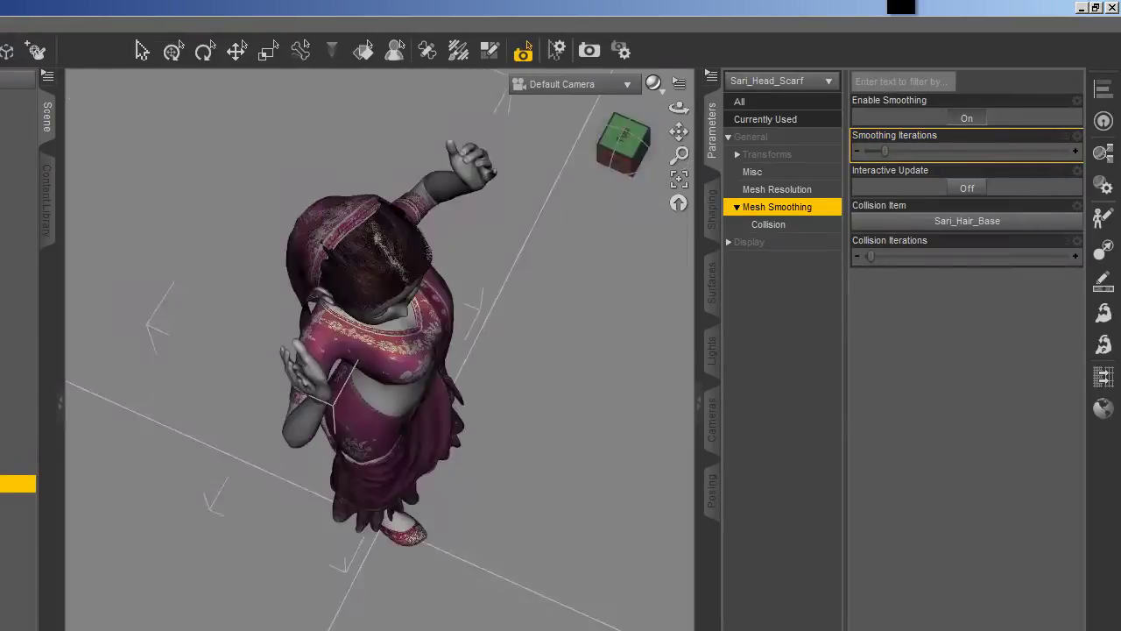
{"action": "left_click_drag", "start_coordinate": [630, 138], "coordinate": [580, 179]}
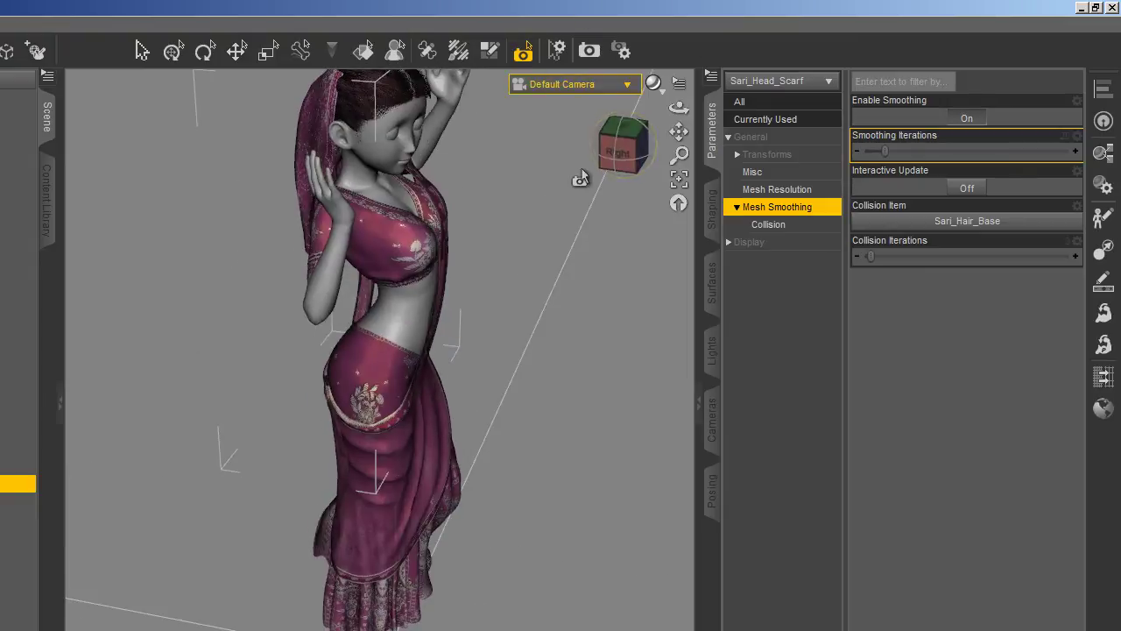
{"action": "left_click", "coordinate": [629, 131]}
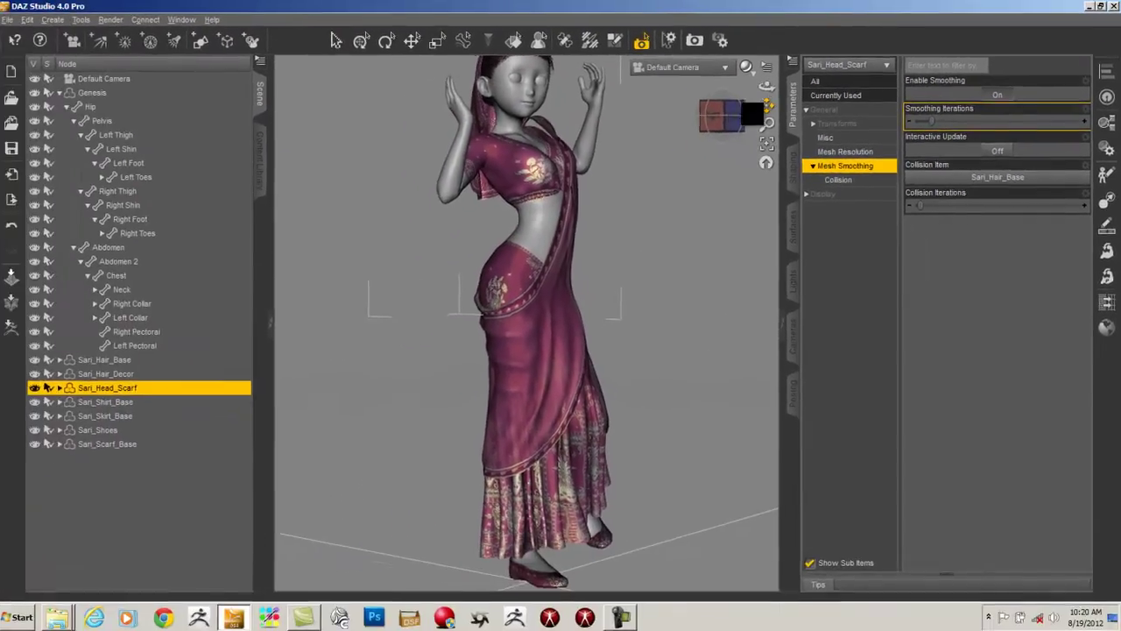
{"action": "left_click_drag", "start_coordinate": [625, 158], "coordinate": [622, 224]}
{"action": "left_click_drag", "start_coordinate": [723, 125], "coordinate": [497, 251]}
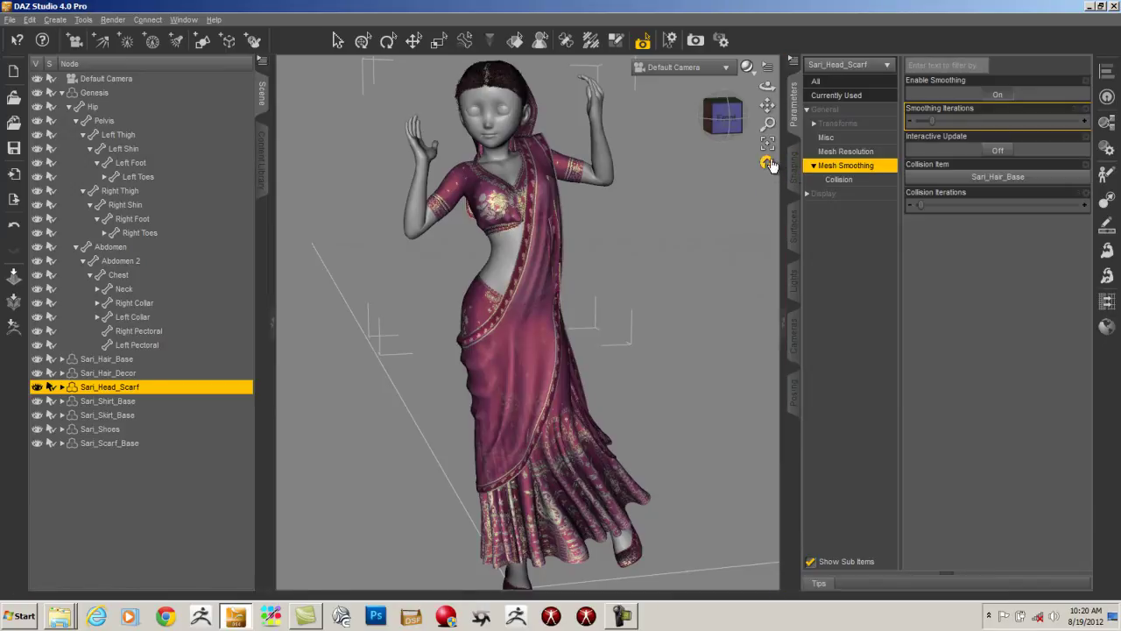
{"action": "left_click", "coordinate": [695, 42]}
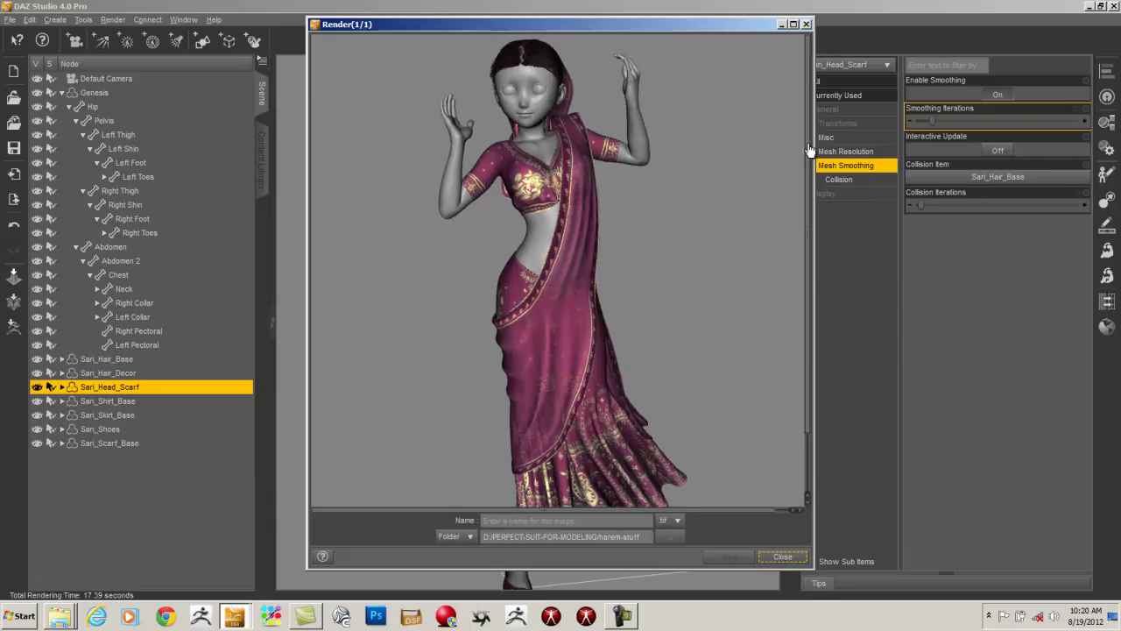
{"action": "left_click_drag", "start_coordinate": [807, 184], "coordinate": [807, 240]}
{"action": "scroll", "coordinate": [797, 107], "scroll_direction": "up", "scroll_amount": 2}
{"action": "left_click", "coordinate": [782, 557]}
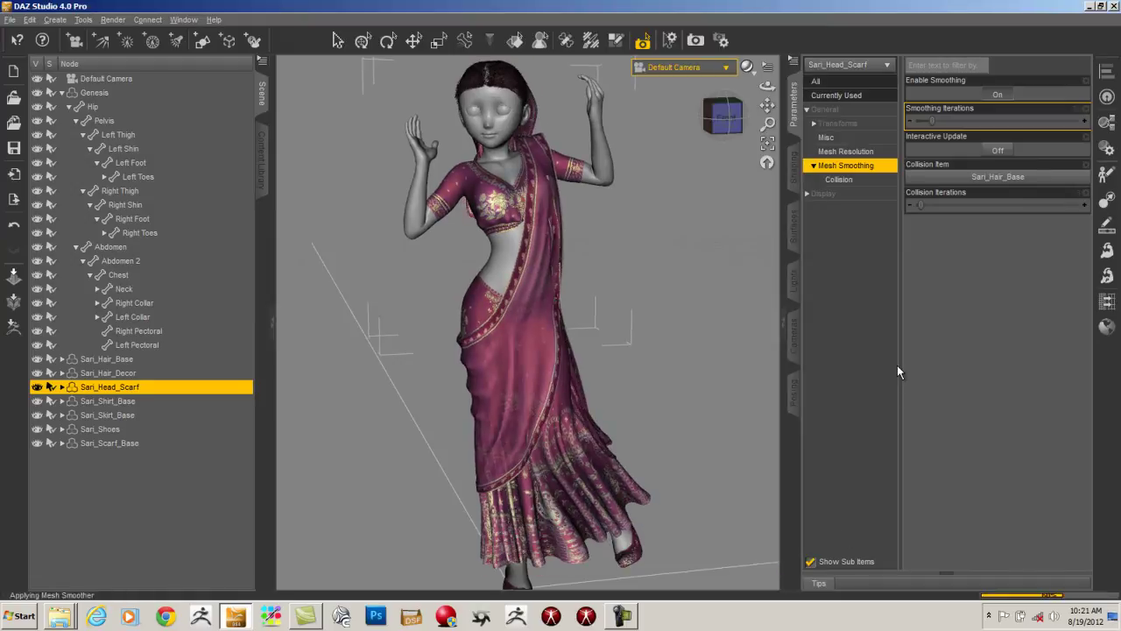
- Reset the Genesis figure's Hitomi shape to zero, apply The Girl 4 shape at 1.00 and check the sari from the side
{"action": "left_click", "coordinate": [793, 169]}
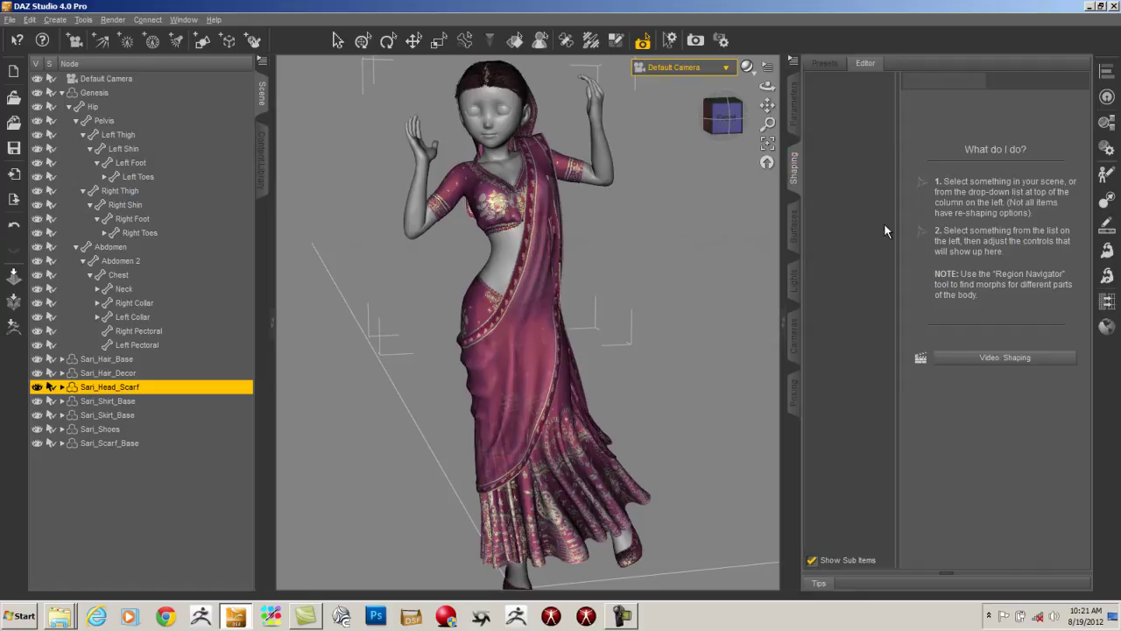
{"action": "left_click", "coordinate": [120, 91]}
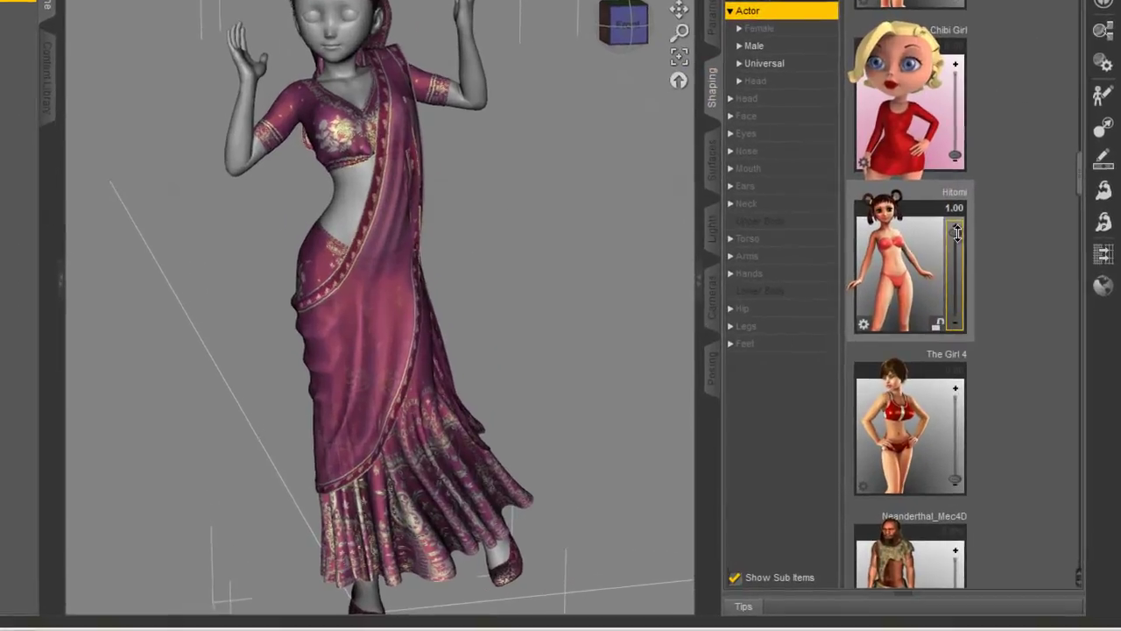
{"action": "left_click_drag", "start_coordinate": [956, 232], "coordinate": [963, 348]}
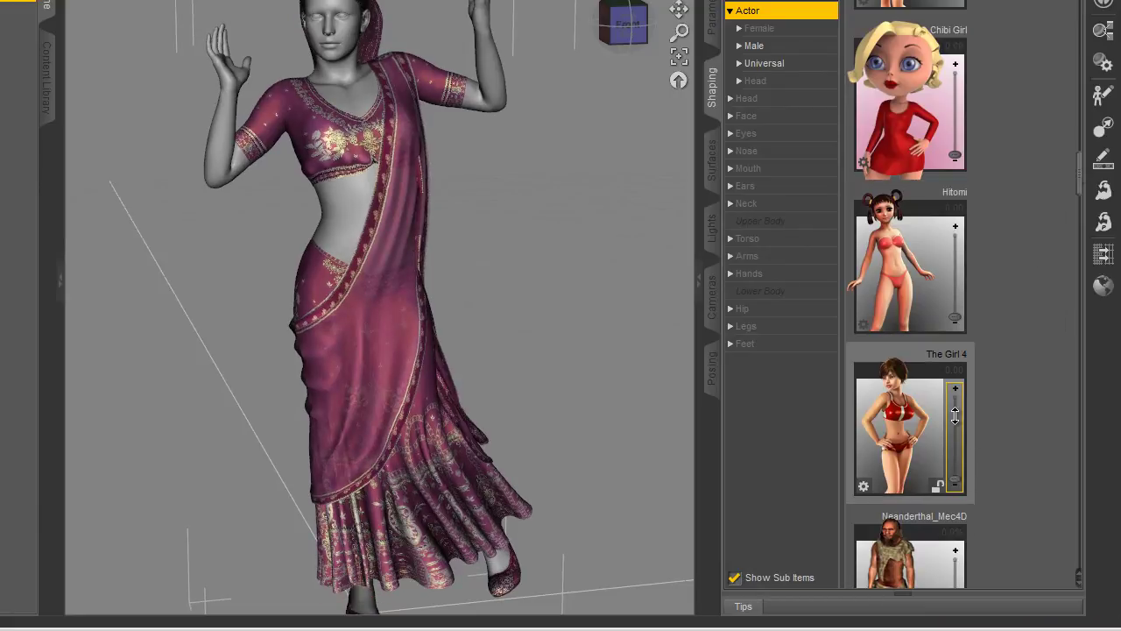
{"action": "left_click_drag", "start_coordinate": [955, 405], "coordinate": [954, 386]}
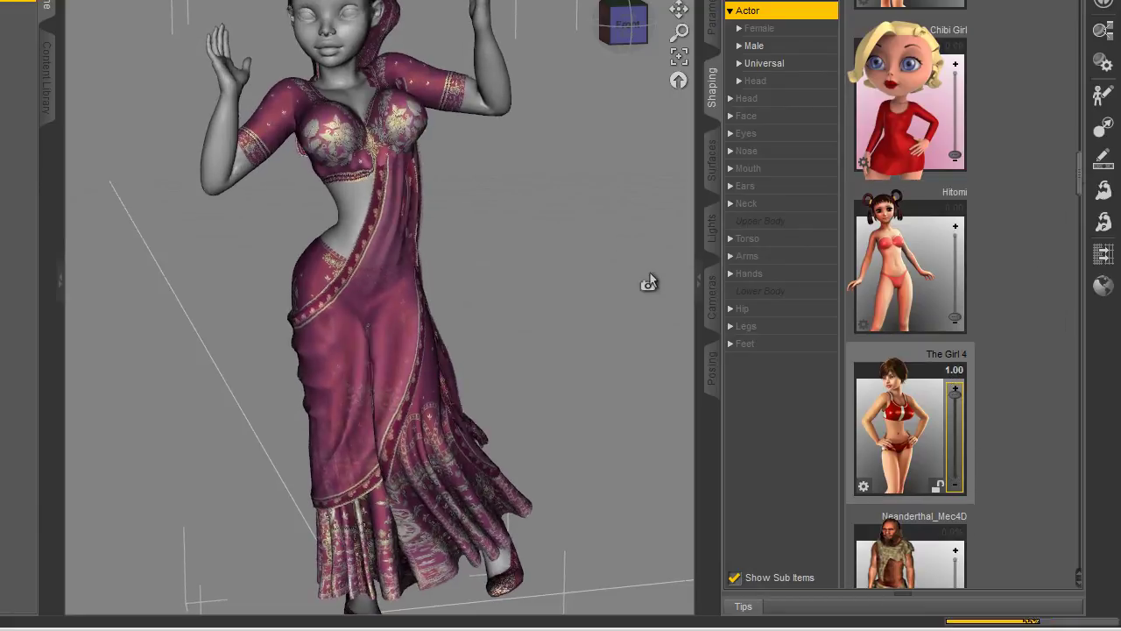
{"action": "left_click_drag", "start_coordinate": [636, 21], "coordinate": [248, 66]}
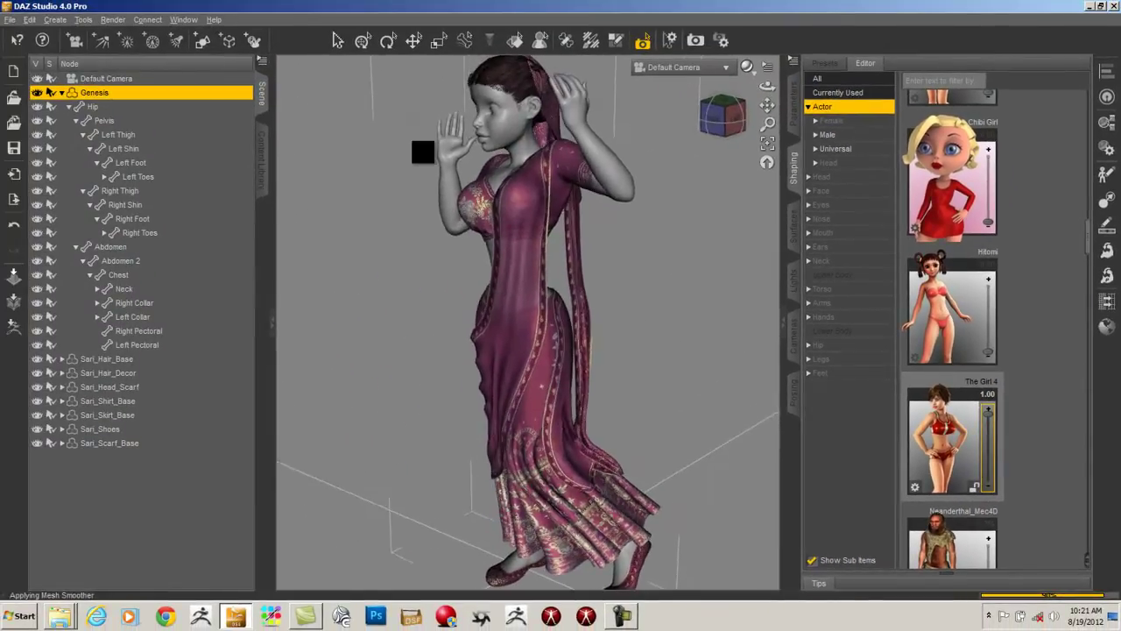
{"action": "left_click_drag", "start_coordinate": [423, 152], "coordinate": [543, 105]}
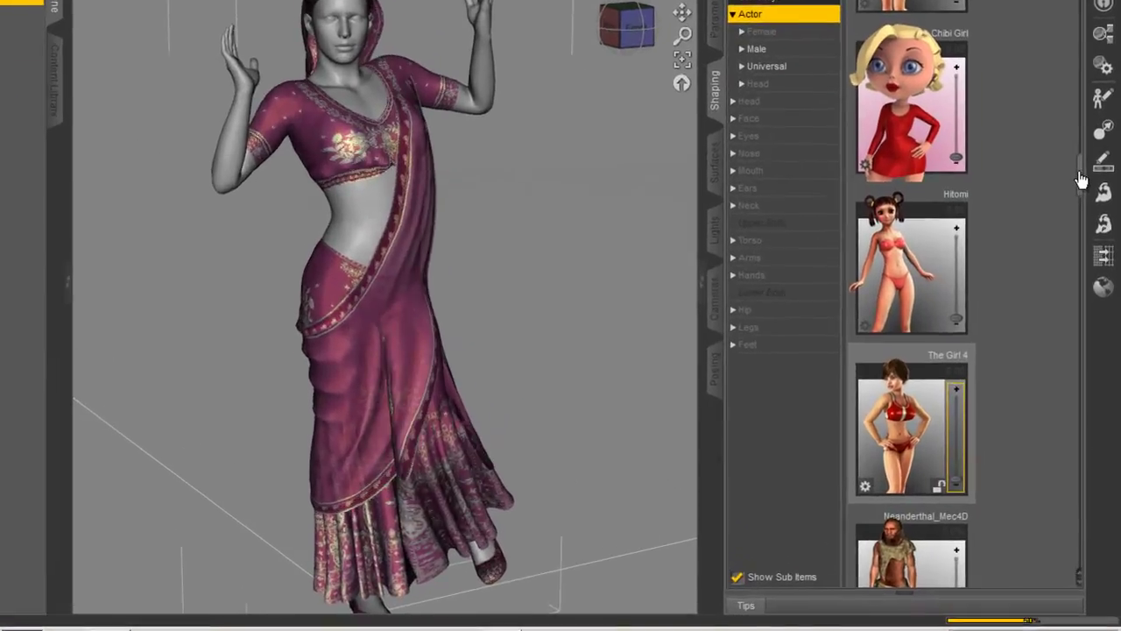
- Reset The Girl 4 shape to zero and apply the Neanderthal_Mec4D shape at 80.2% to check the sari's fit
{"action": "left_click_drag", "start_coordinate": [1079, 172], "coordinate": [1079, 186]}
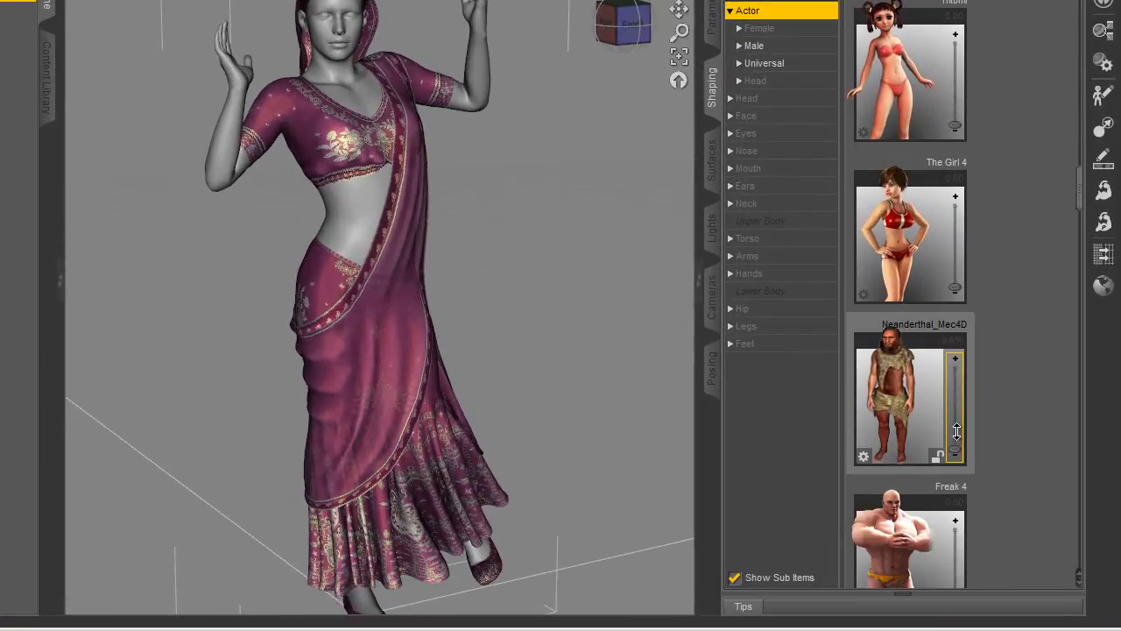
{"action": "left_click_drag", "start_coordinate": [957, 406], "coordinate": [953, 381]}
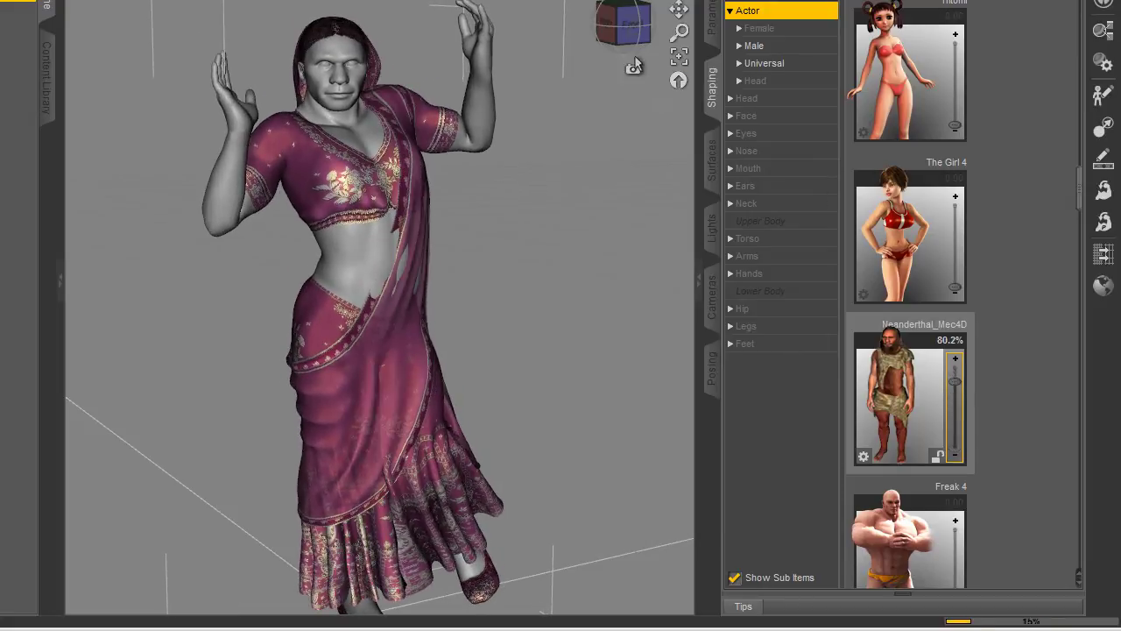
{"action": "left_click_drag", "start_coordinate": [625, 29], "coordinate": [906, 145]}
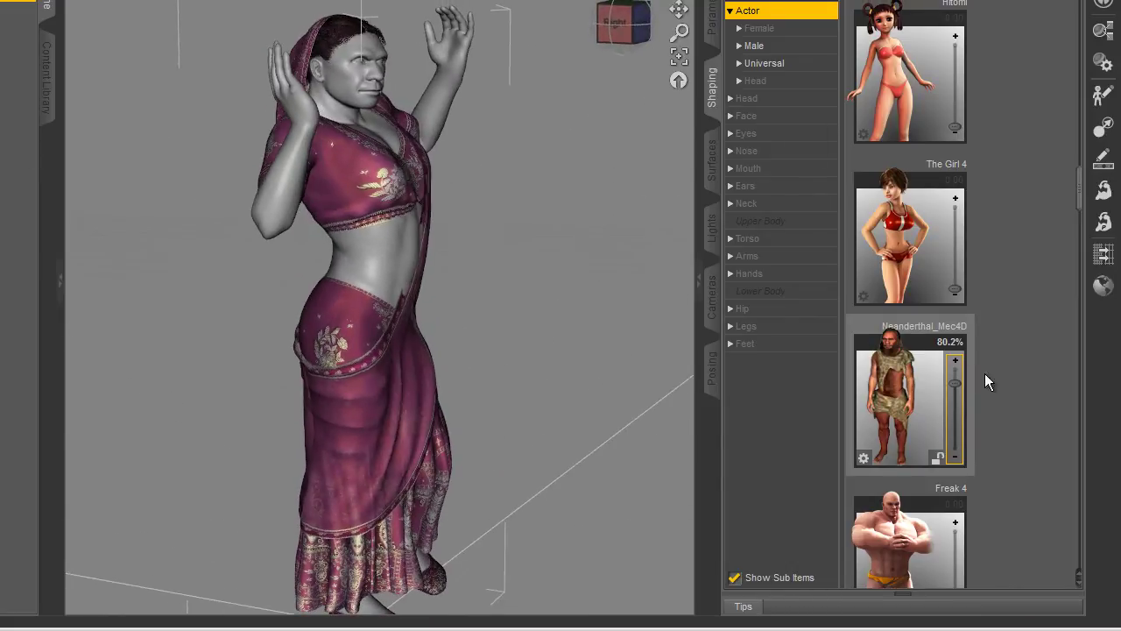
- Reset the Neanderthal_Mec4D shape to zero and apply the Freak 4 shape at 0.49 to check the sari's fit
{"action": "left_click_drag", "start_coordinate": [955, 405], "coordinate": [954, 462]}
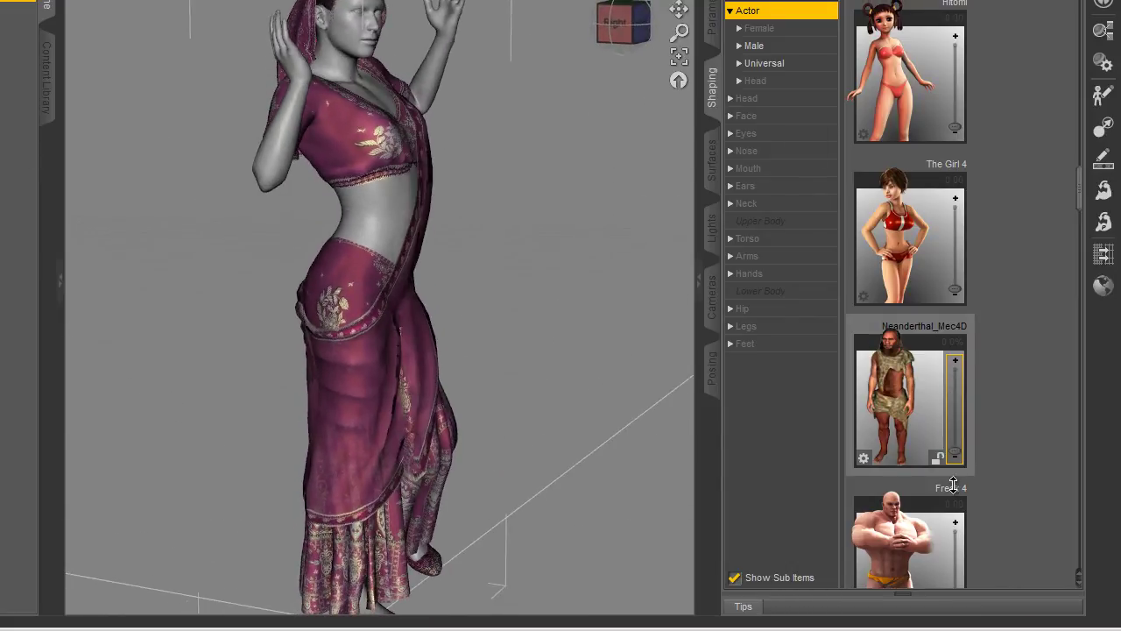
{"action": "scroll", "coordinate": [1080, 191], "scroll_direction": "down", "scroll_amount": 3}
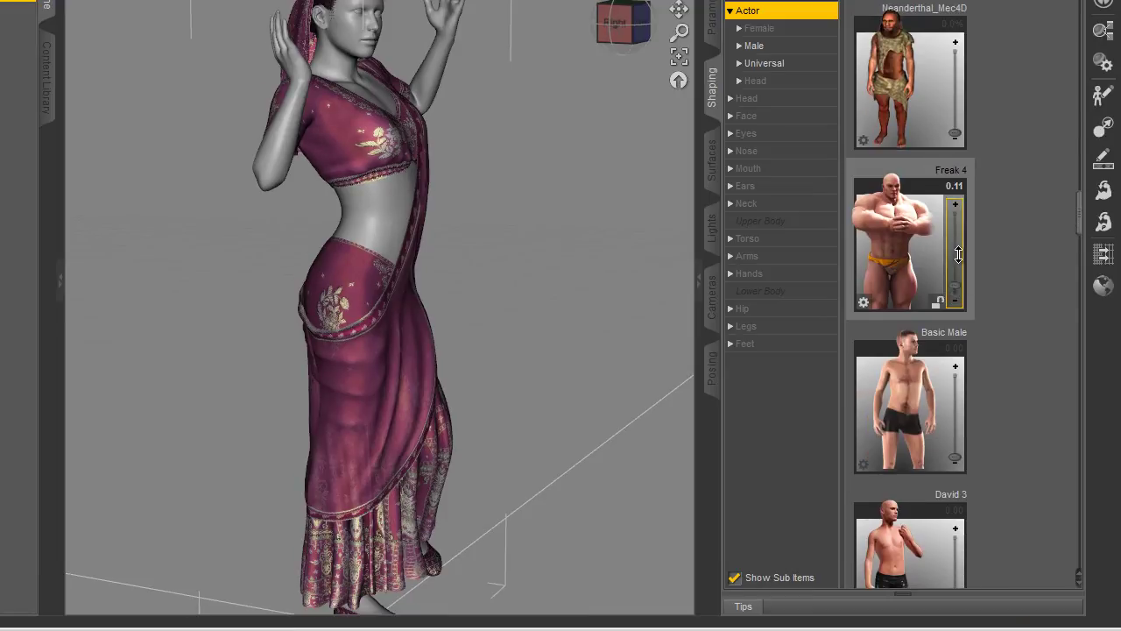
{"action": "left_click_drag", "start_coordinate": [958, 253], "coordinate": [959, 253]}
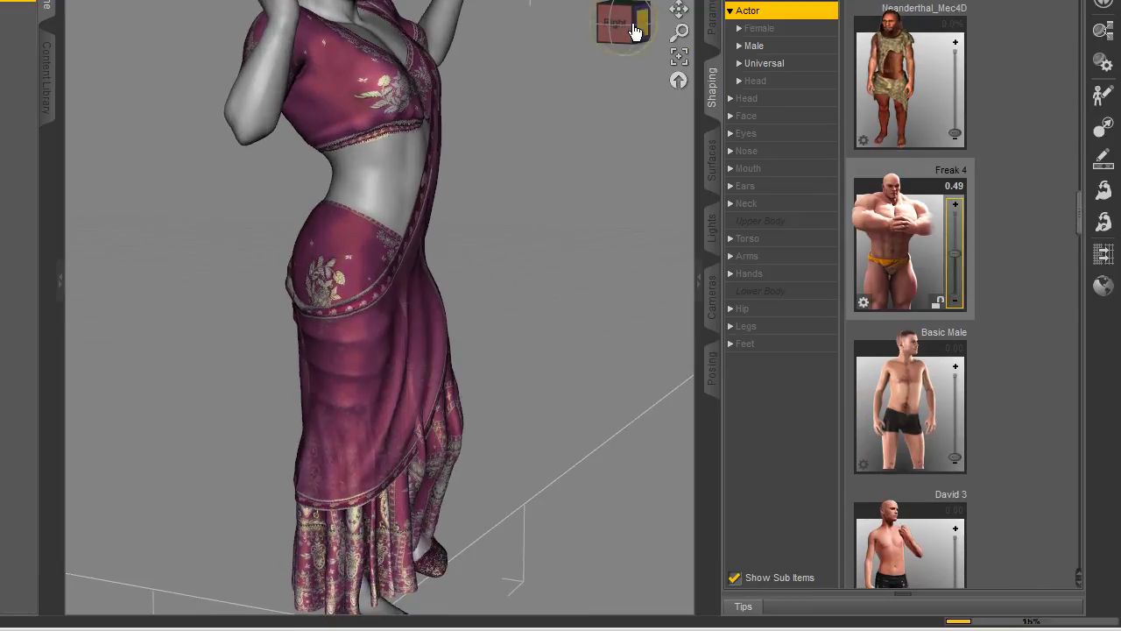
{"action": "left_click_drag", "start_coordinate": [615, 21], "coordinate": [680, 155]}
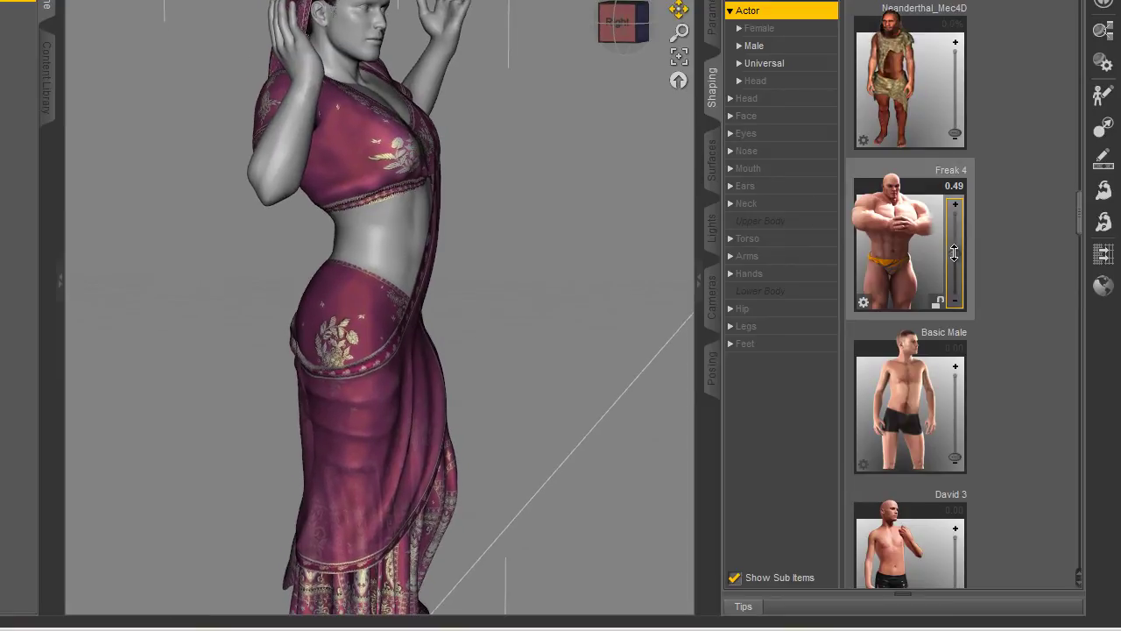
- Reset the Freak 4 shape to zero, apply the Gorilla shape at 0.61 and check the sari from several sides
{"action": "left_click_drag", "start_coordinate": [958, 278], "coordinate": [960, 359]}
{"action": "left_click_drag", "start_coordinate": [1077, 225], "coordinate": [1076, 267]}
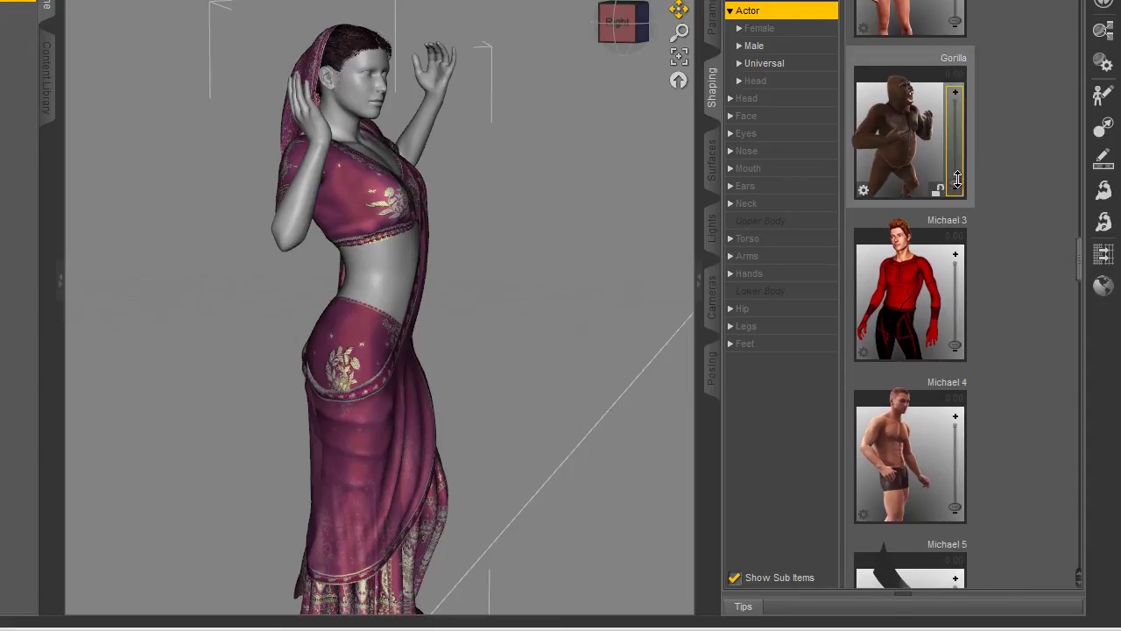
{"action": "left_click_drag", "start_coordinate": [959, 147], "coordinate": [955, 134]}
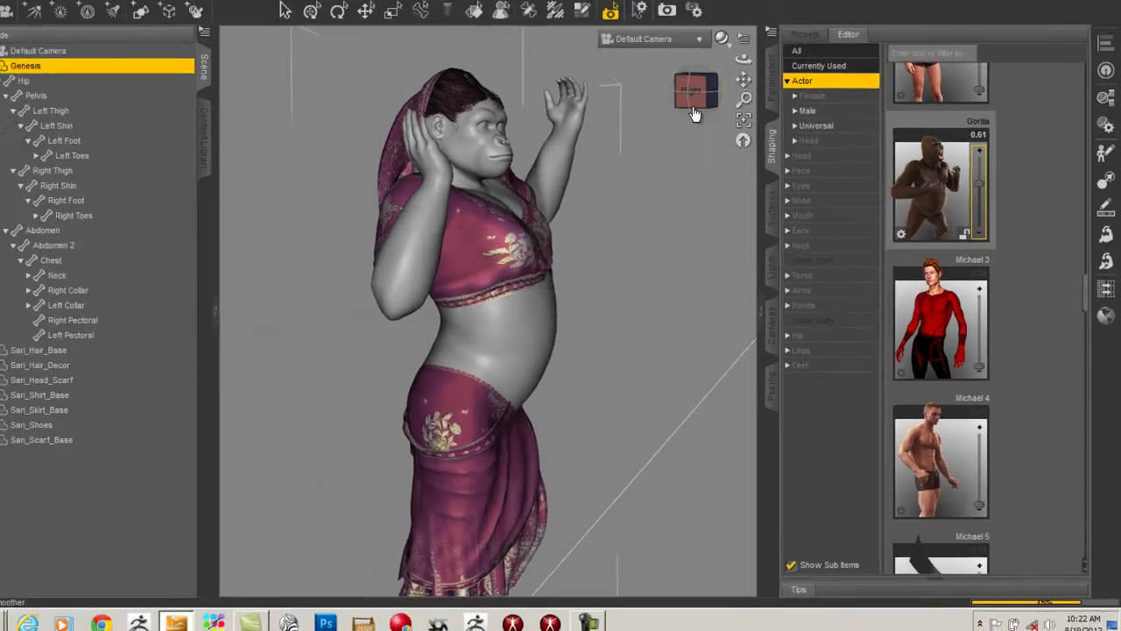
{"action": "left_click_drag", "start_coordinate": [624, 38], "coordinate": [118, 155]}
{"action": "left_click_drag", "start_coordinate": [318, 222], "coordinate": [458, 181]}
{"action": "left_click_drag", "start_coordinate": [725, 120], "coordinate": [897, 56]}
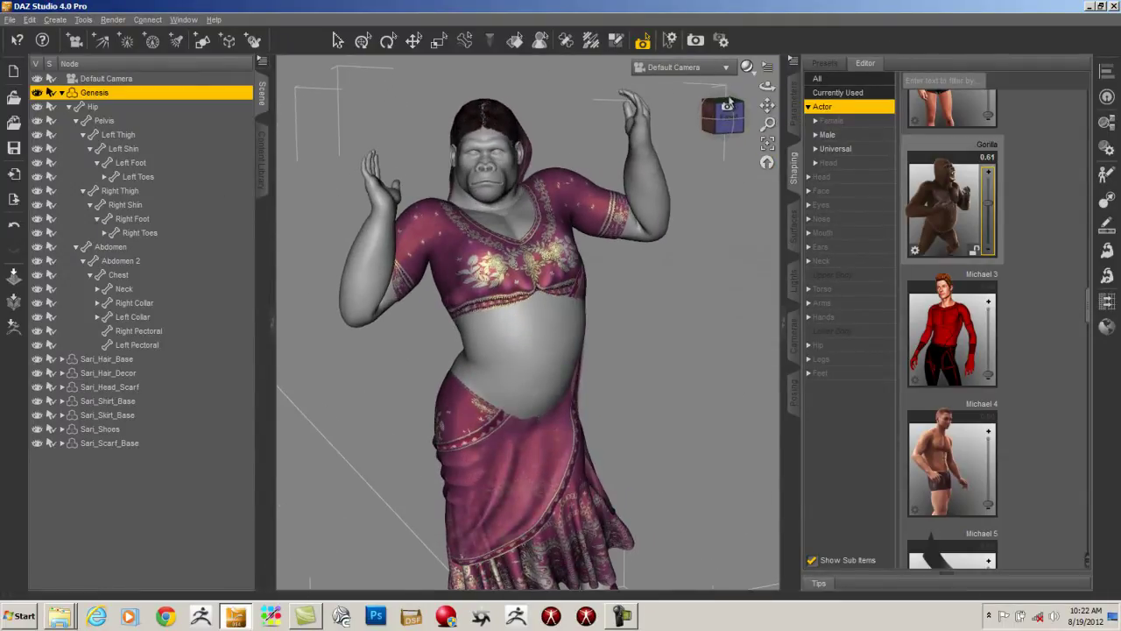
- Hide the Sari_Scarf_Base and raise the Gorilla shape to 1.00 to check how the shirt and skirt fit
{"action": "left_click_drag", "start_coordinate": [720, 118], "coordinate": [325, 257]}
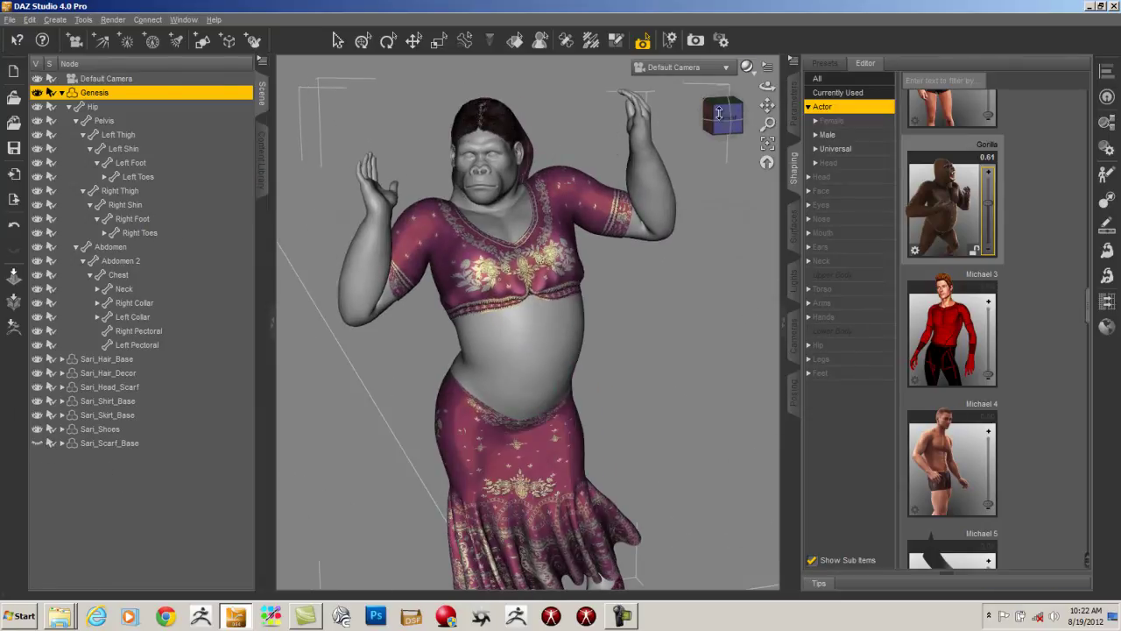
{"action": "left_click_drag", "start_coordinate": [731, 118], "coordinate": [1019, 158]}
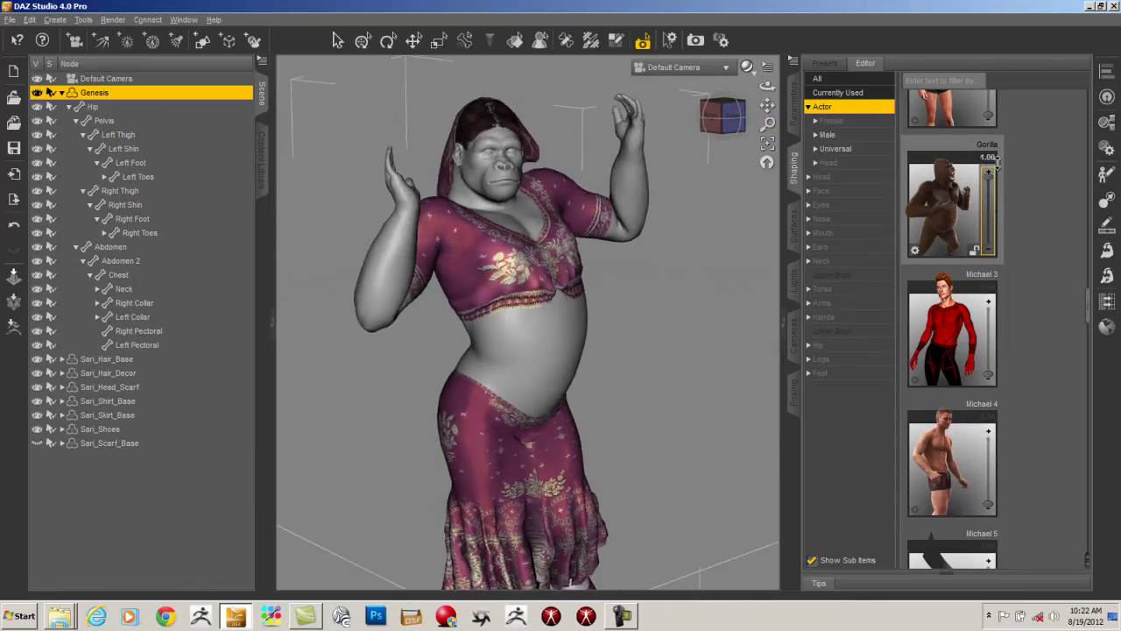
{"action": "left_click_drag", "start_coordinate": [992, 204], "coordinate": [997, 116]}
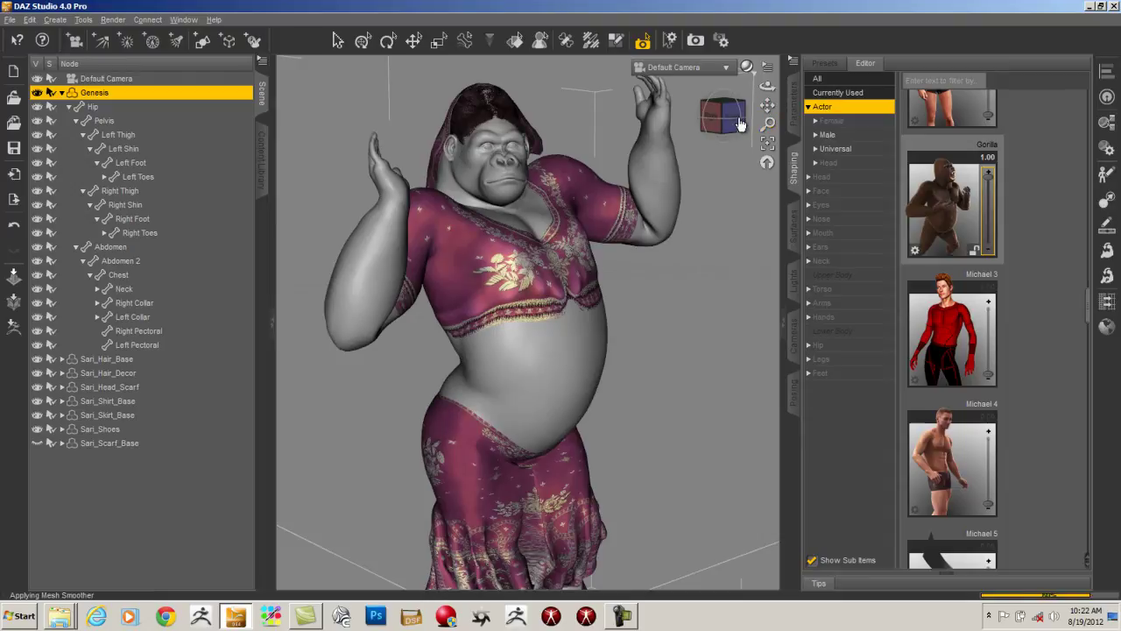
{"action": "left_click_drag", "start_coordinate": [731, 121], "coordinate": [589, 313]}
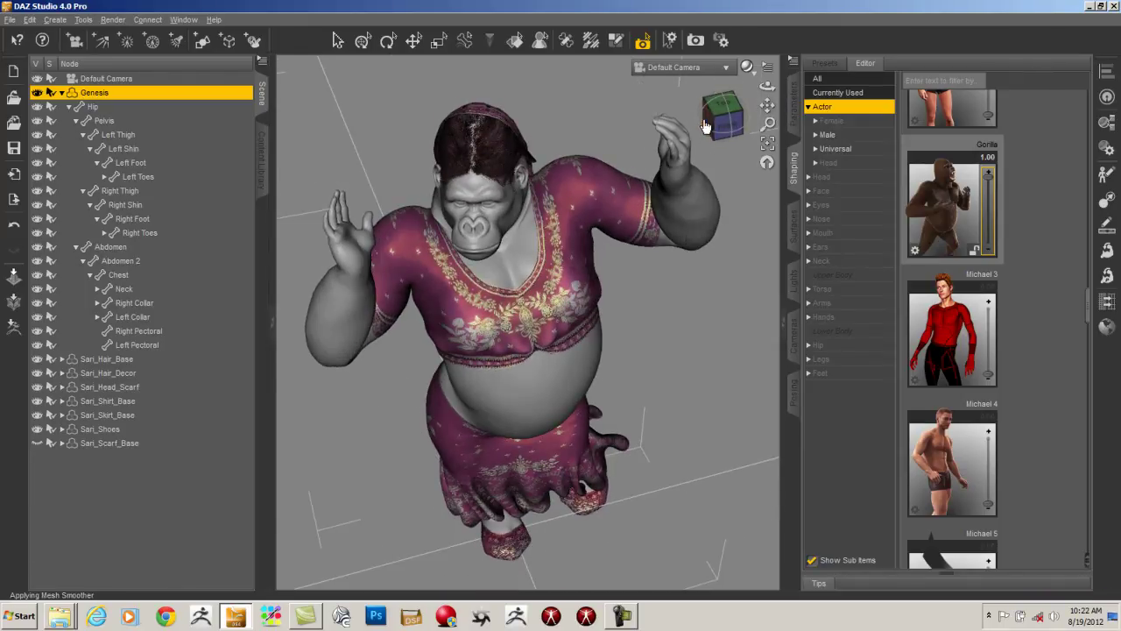
{"action": "left_click_drag", "start_coordinate": [710, 127], "coordinate": [499, 92]}
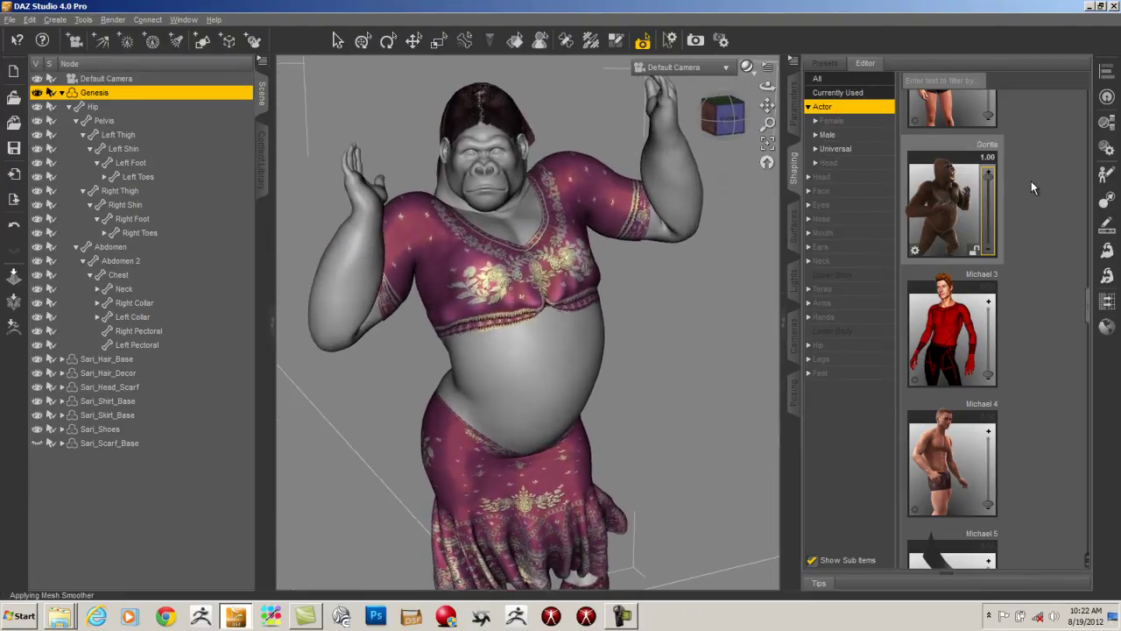
- Reset the Gorilla shape to zero and apply the Michael 5 shape at 1.00
{"action": "left_click_drag", "start_coordinate": [990, 178], "coordinate": [1001, 324]}
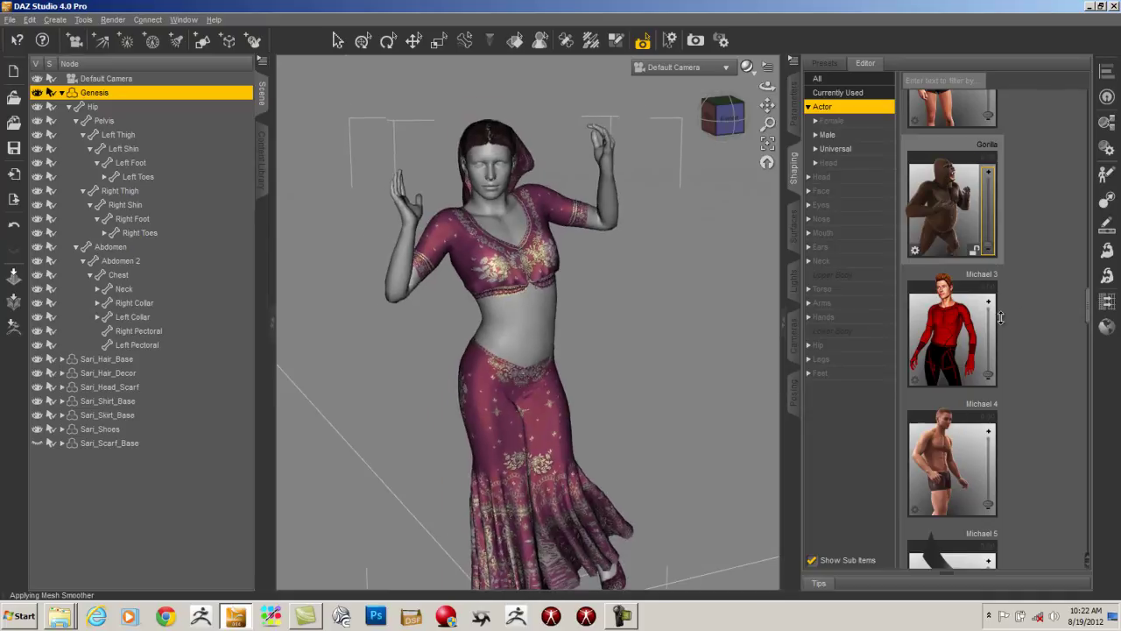
{"action": "mouse_move", "coordinate": [1087, 301]}
{"action": "left_mouse_down"}
{"action": "mouse_move", "coordinate": [1086, 334]}
{"action": "mouse_move", "coordinate": [1082, 320]}
{"action": "left_mouse_up"}
{"action": "mouse_move", "coordinate": [978, 515]}
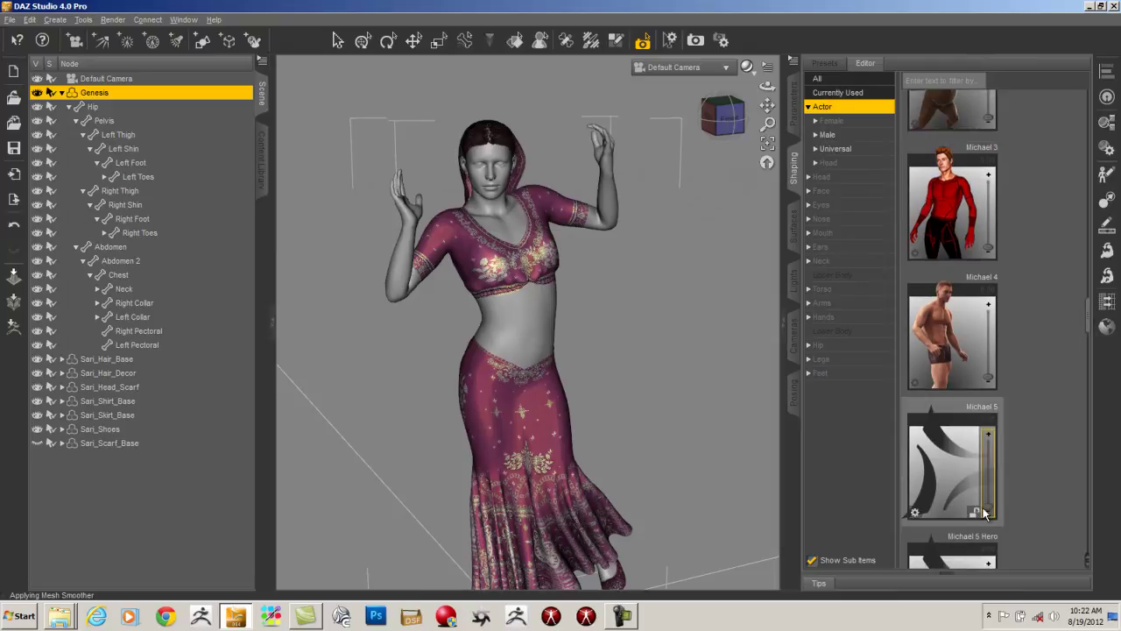
{"action": "left_click_drag", "start_coordinate": [988, 408], "coordinate": [989, 417]}
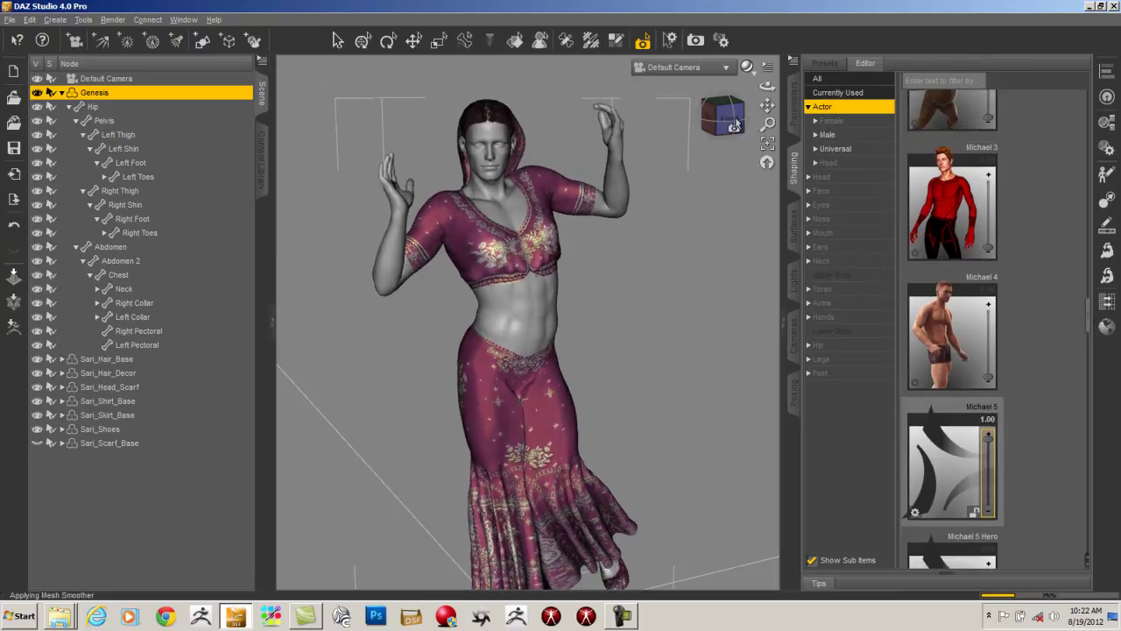
- Reset the Michael 5 shape to zero, apply the MS-Lycan shape at 62.5% and check how the sari fits
{"action": "left_click_drag", "start_coordinate": [727, 115], "coordinate": [874, 143]}
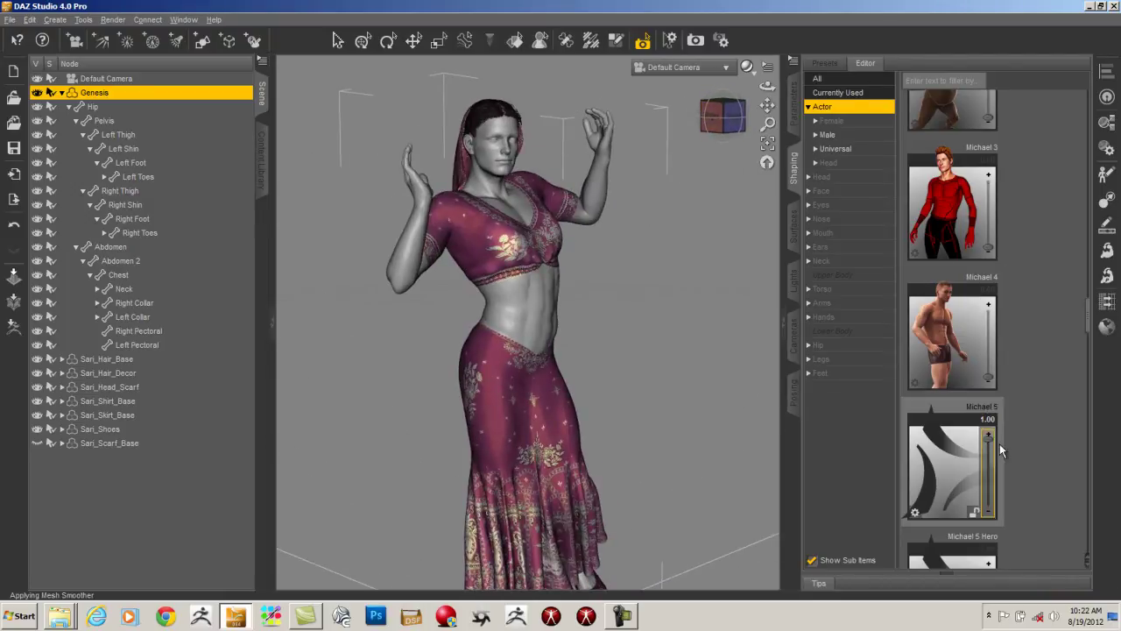
{"action": "left_click_drag", "start_coordinate": [989, 438], "coordinate": [997, 518]}
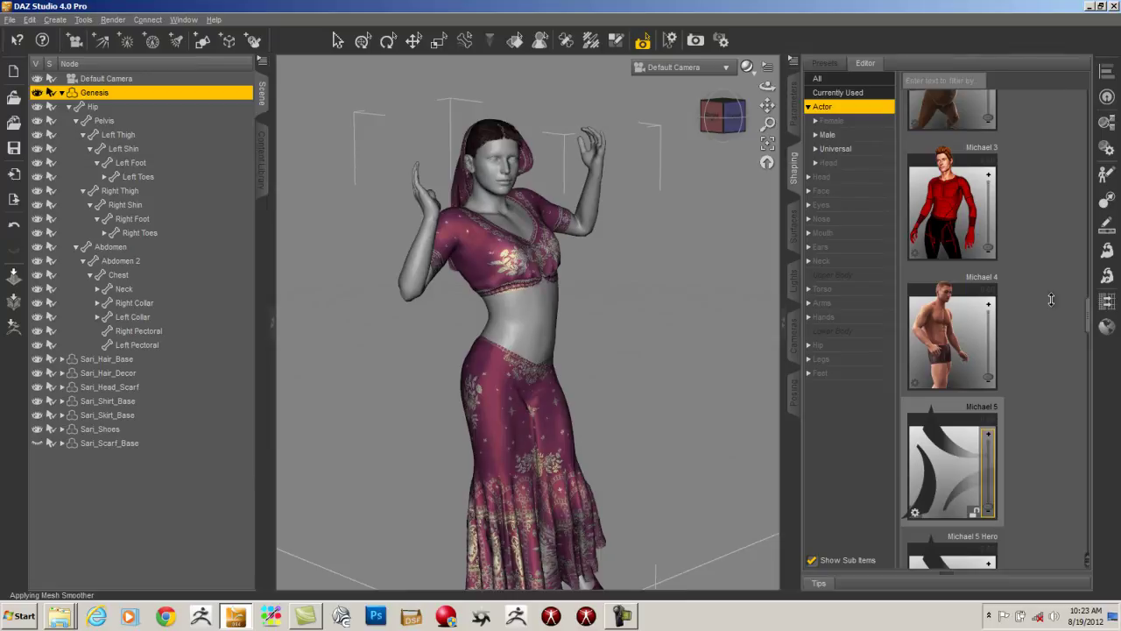
{"action": "left_click_drag", "start_coordinate": [1089, 321], "coordinate": [1084, 415]}
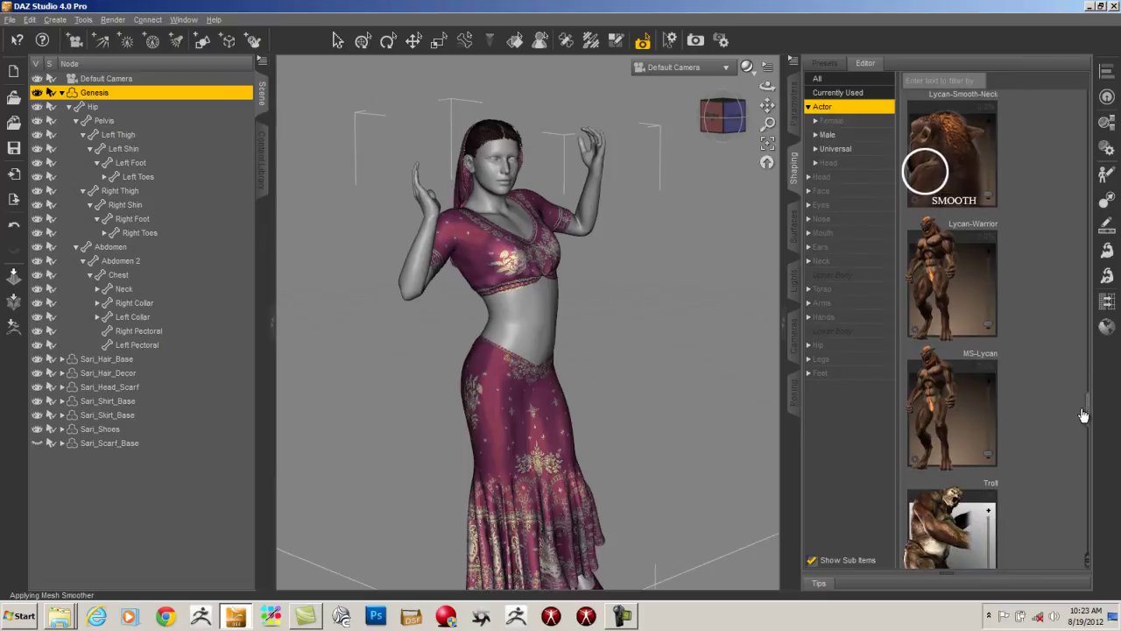
{"action": "left_click", "coordinate": [994, 200]}
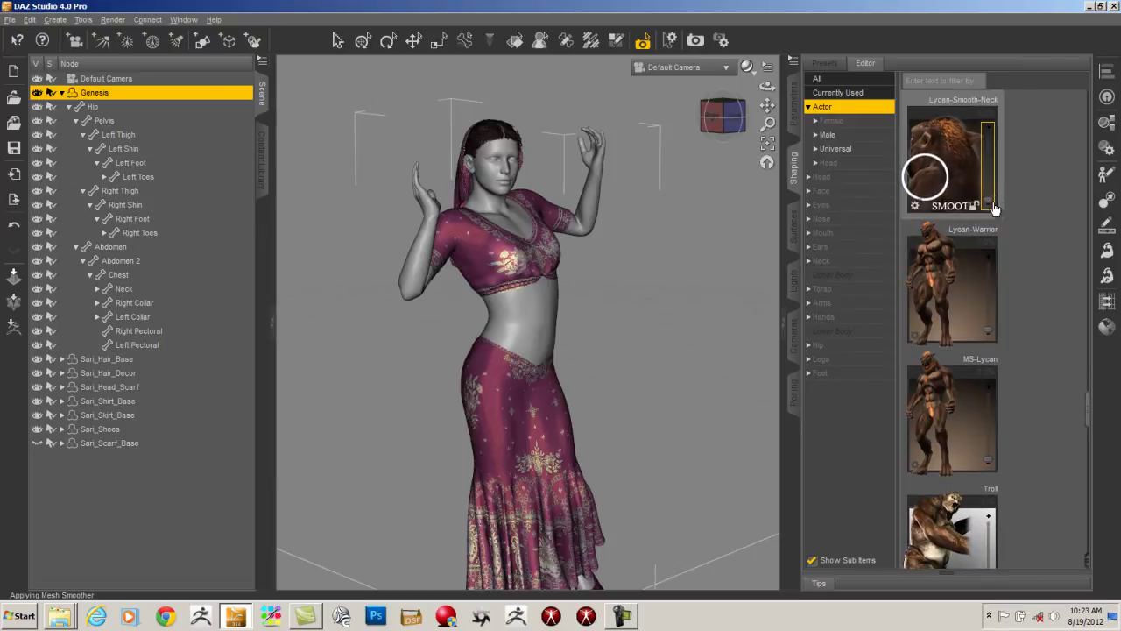
{"action": "mouse_move", "coordinate": [988, 457]}
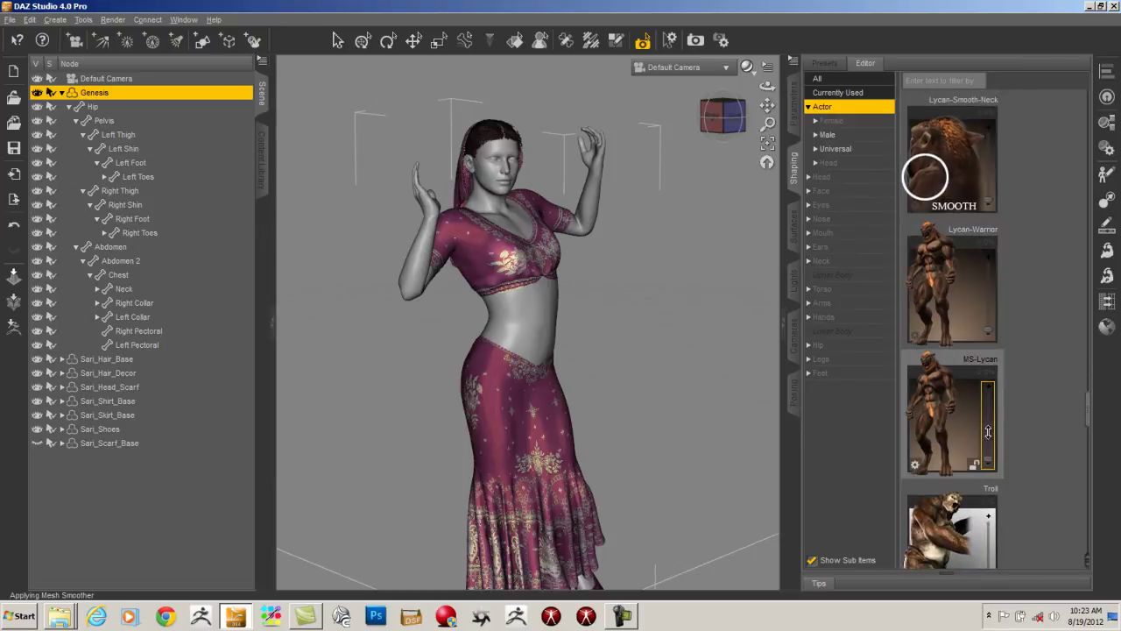
{"action": "left_click", "coordinate": [986, 422]}
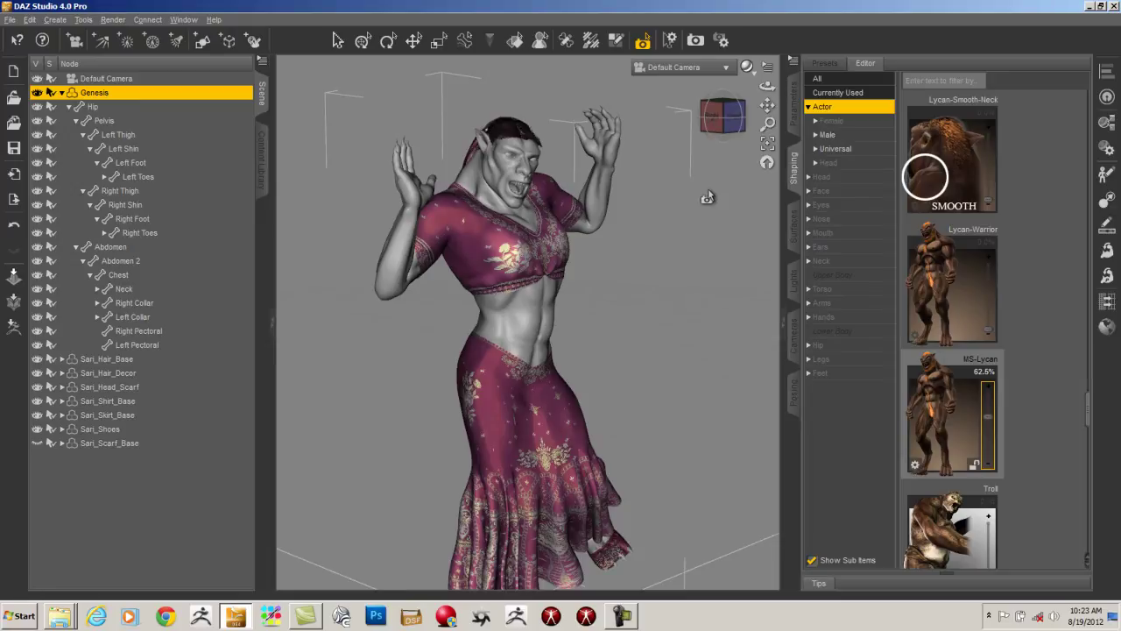
{"action": "left_click_drag", "start_coordinate": [716, 128], "coordinate": [803, 241]}
- Reset the MS-Lycan shape to zero, apply the Troll shape at 0.73 and check the outfit from several angles
{"action": "left_click_drag", "start_coordinate": [991, 415], "coordinate": [1080, 448]}
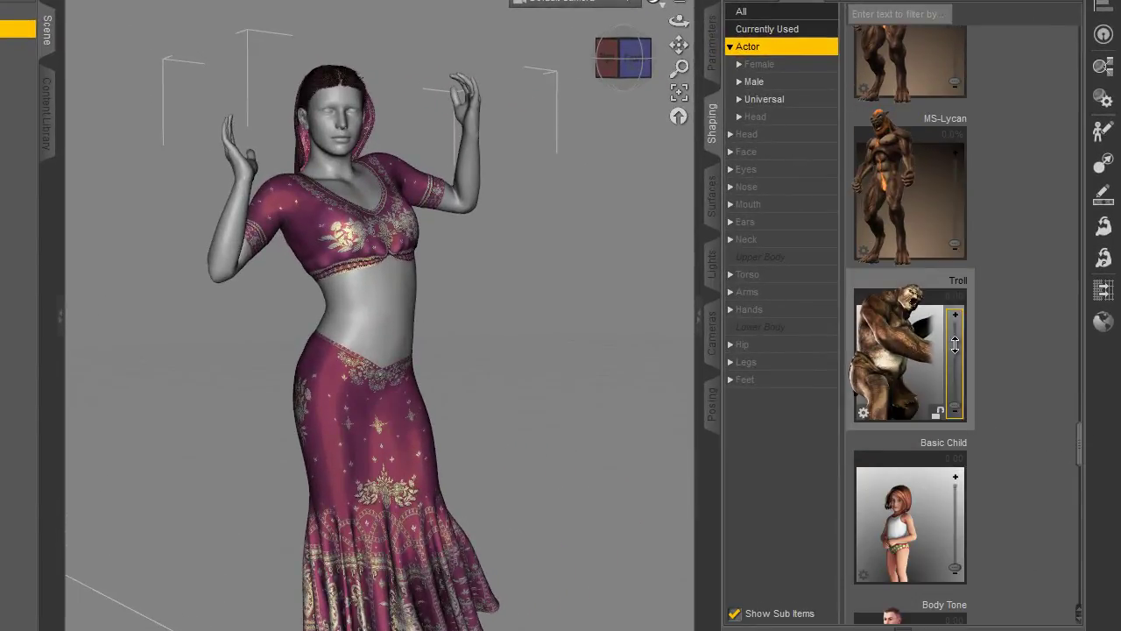
{"action": "left_click_drag", "start_coordinate": [954, 343], "coordinate": [954, 343]}
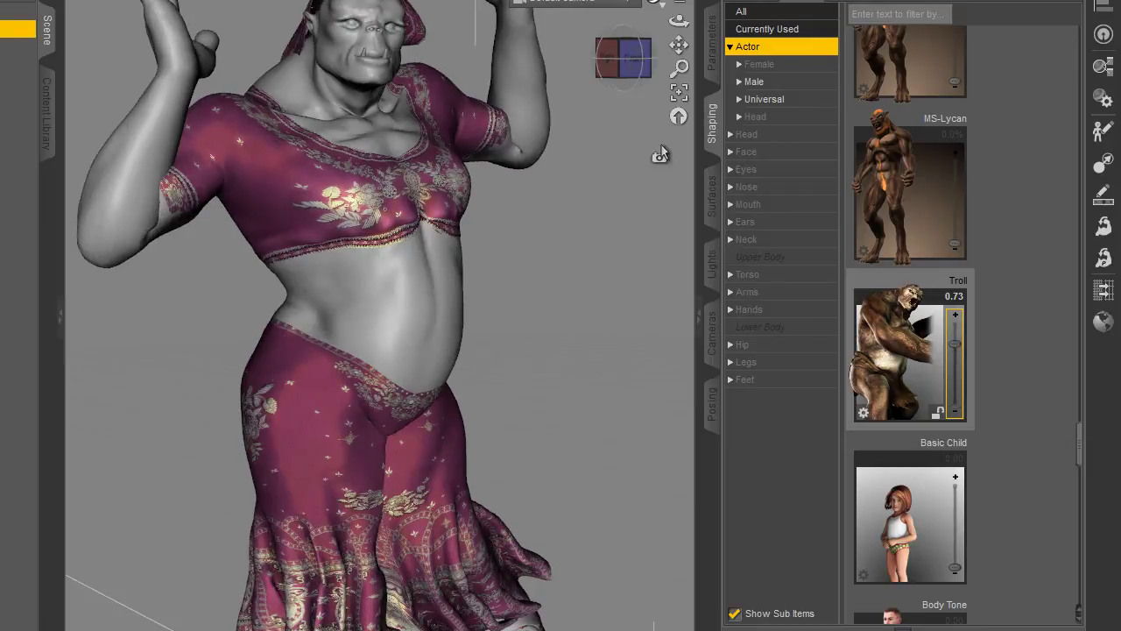
{"action": "left_click_drag", "start_coordinate": [623, 56], "coordinate": [457, 274]}
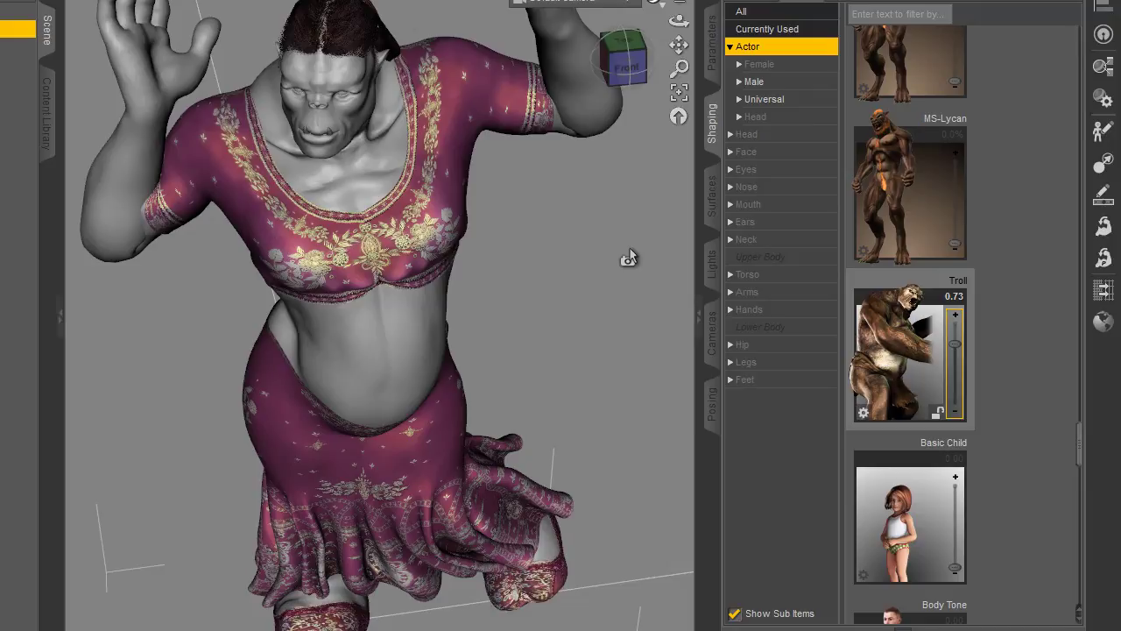
{"action": "mouse_move", "coordinate": [626, 56]}
{"action": "left_mouse_down"}
{"action": "mouse_move", "coordinate": [370, 92]}
{"action": "mouse_move", "coordinate": [103, 86]}
{"action": "mouse_move", "coordinate": [473, 17]}
{"action": "mouse_move", "coordinate": [622, 58]}
{"action": "left_mouse_up"}
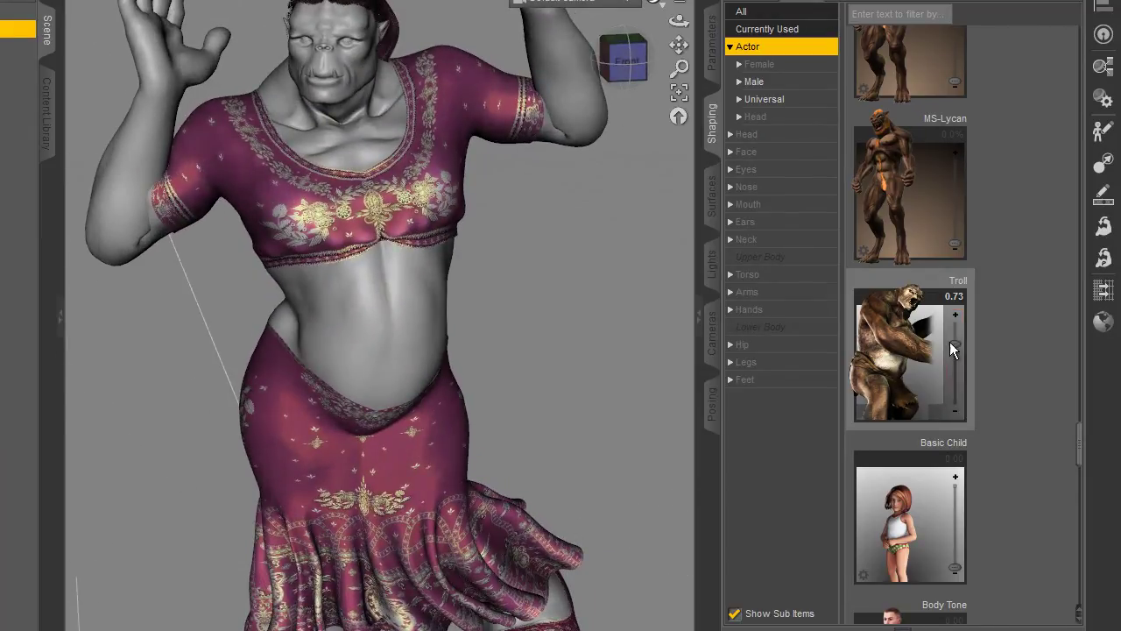
- Reset the Troll shape to zero, apply the Basic Child shape at 0.66 and inspect the sari up close
{"action": "left_click_drag", "start_coordinate": [954, 342], "coordinate": [955, 409]}
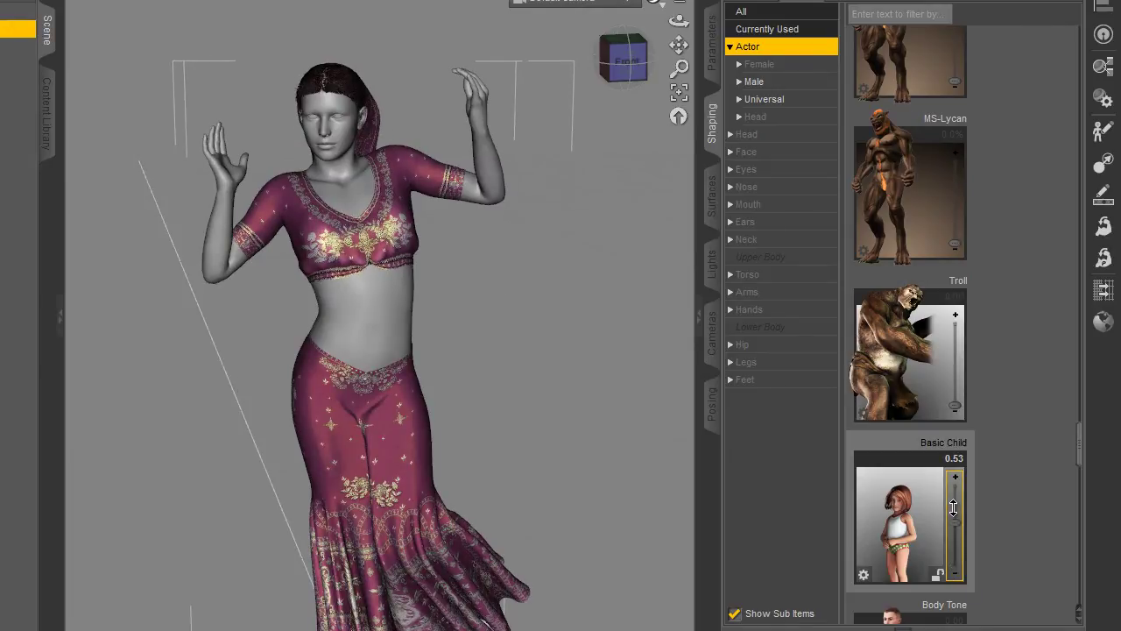
{"action": "left_click", "coordinate": [953, 508]}
{"action": "mouse_move", "coordinate": [953, 497]}
{"action": "left_mouse_down"}
{"action": "mouse_move", "coordinate": [951, 461]}
{"action": "mouse_move", "coordinate": [953, 508]}
{"action": "left_mouse_up"}
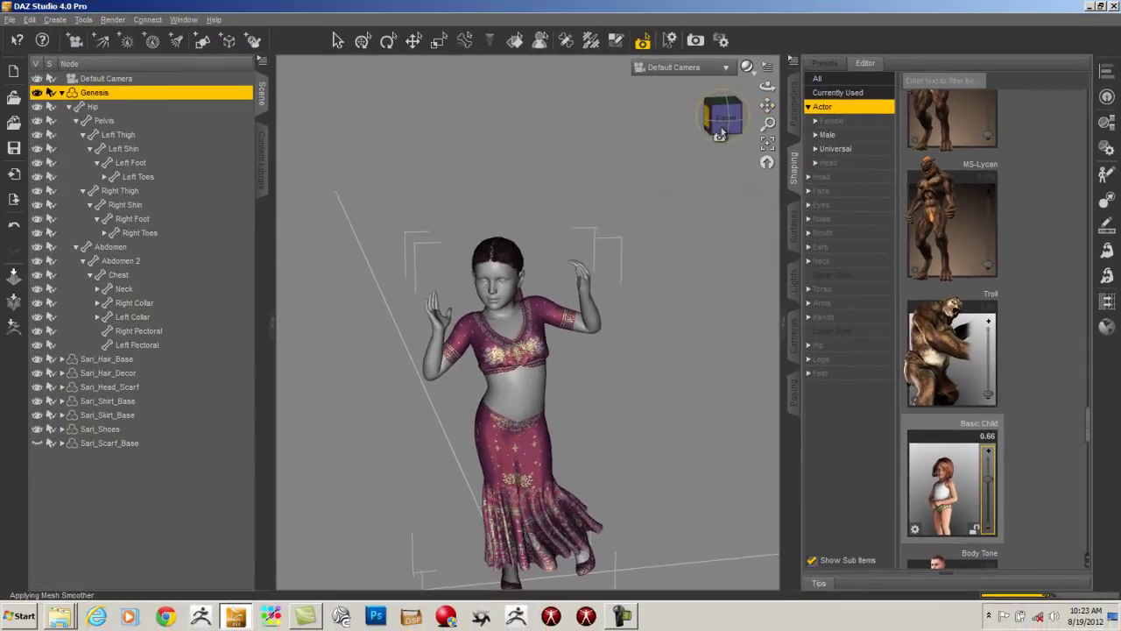
{"action": "left_click_drag", "start_coordinate": [726, 130], "coordinate": [455, 175]}
{"action": "left_click_drag", "start_coordinate": [1109, 97], "coordinate": [736, 42]}
{"action": "left_click_drag", "start_coordinate": [769, 104], "coordinate": [761, 122]}
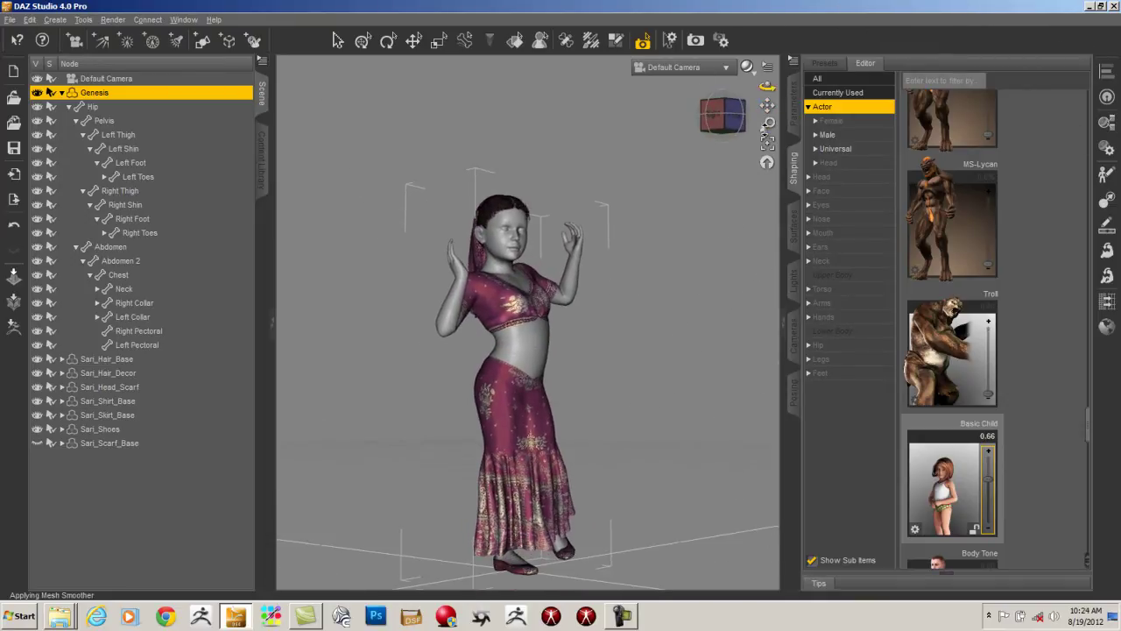
{"action": "left_click_drag", "start_coordinate": [741, 222], "coordinate": [703, 285]}
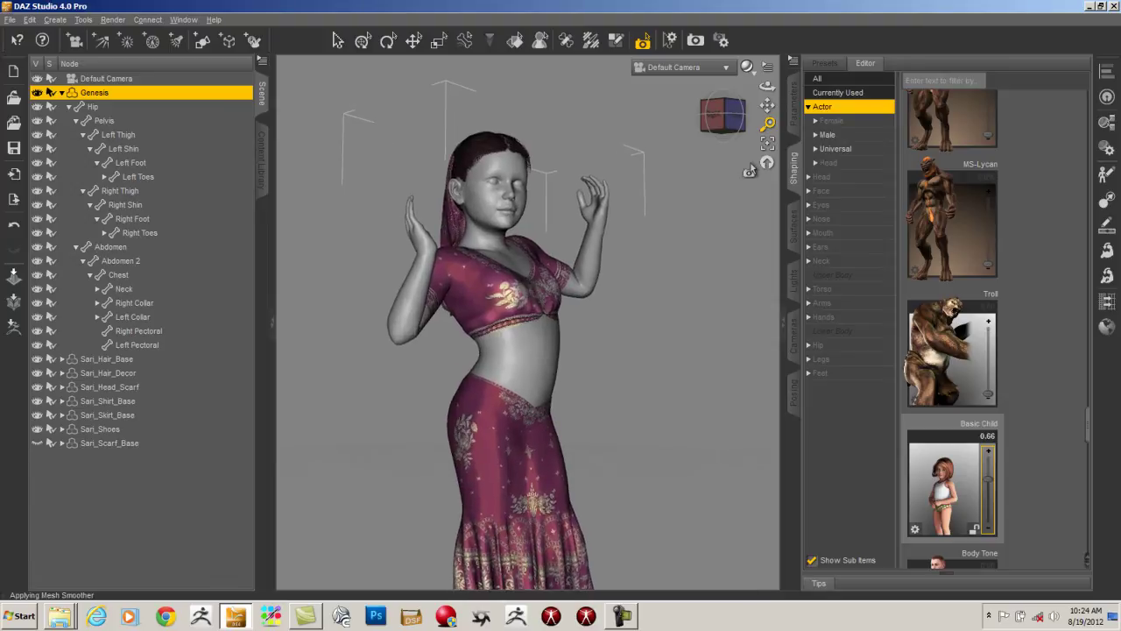
{"action": "left_click_drag", "start_coordinate": [767, 105], "coordinate": [792, 3]}
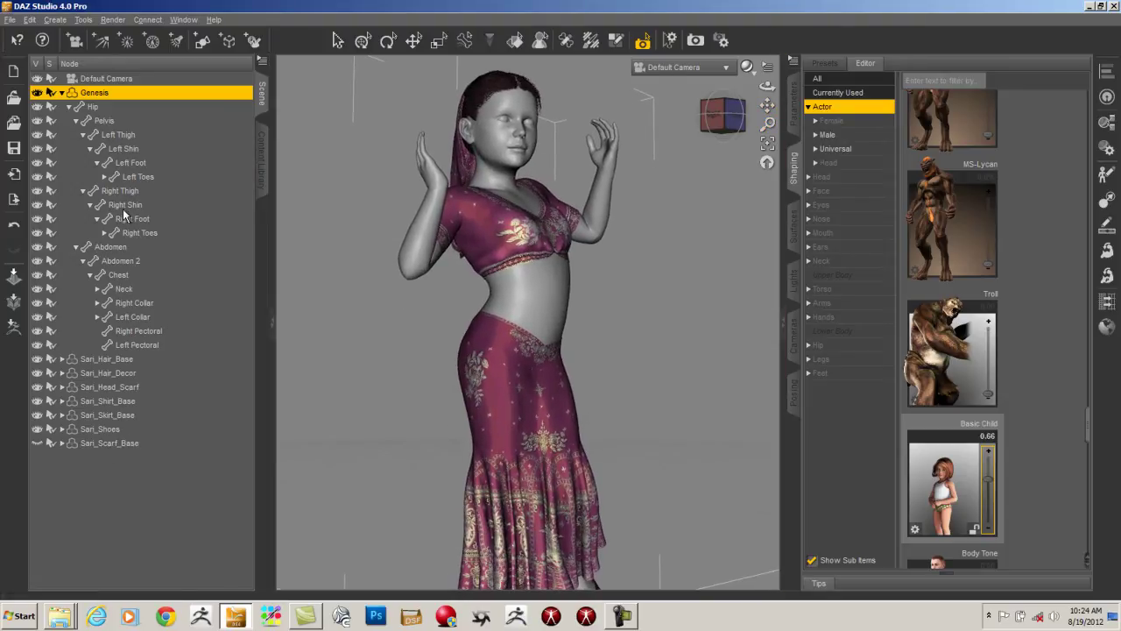
- Restore the Genesis figure's default pose
{"action": "left_click", "coordinate": [29, 19]}
{"action": "mouse_move", "coordinate": [109, 128]}
{"action": "mouse_move", "coordinate": [216, 242]}
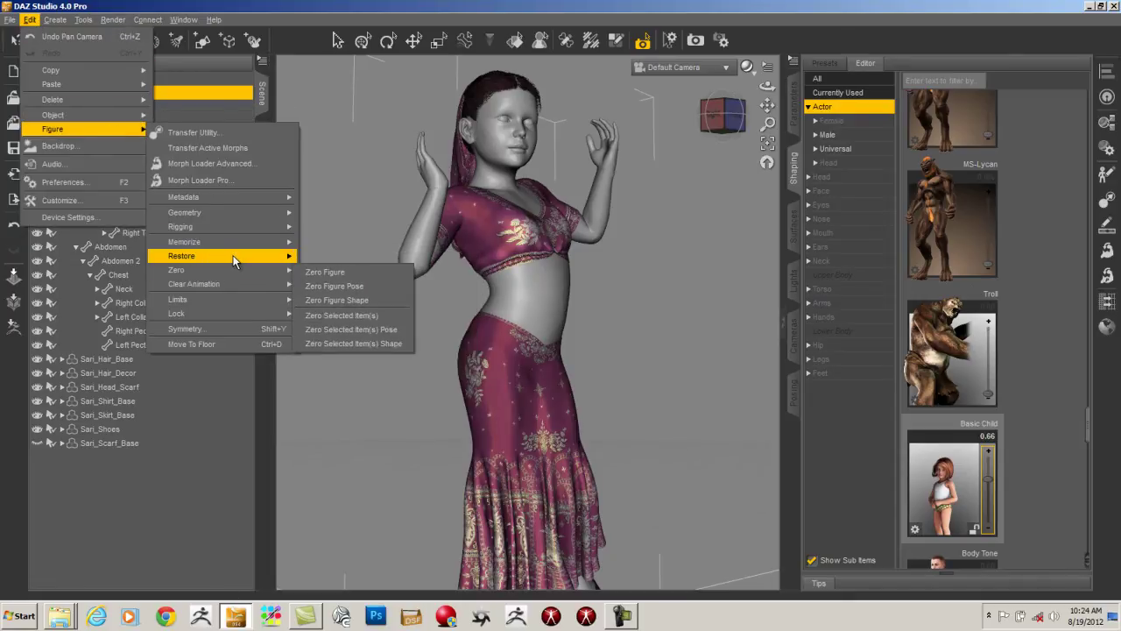
{"action": "left_click", "coordinate": [346, 273]}
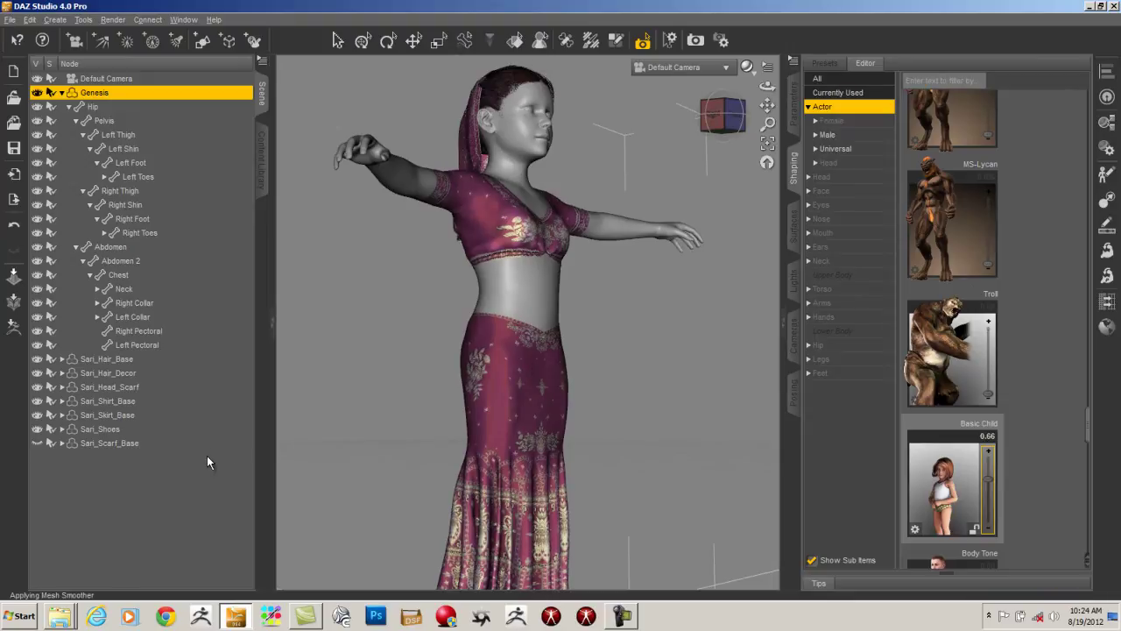
- Show the Sari_Scarf_Base again, clear the selection and check the scarf on the child shape from the front
{"action": "left_click", "coordinate": [38, 445], "text": "shift"}
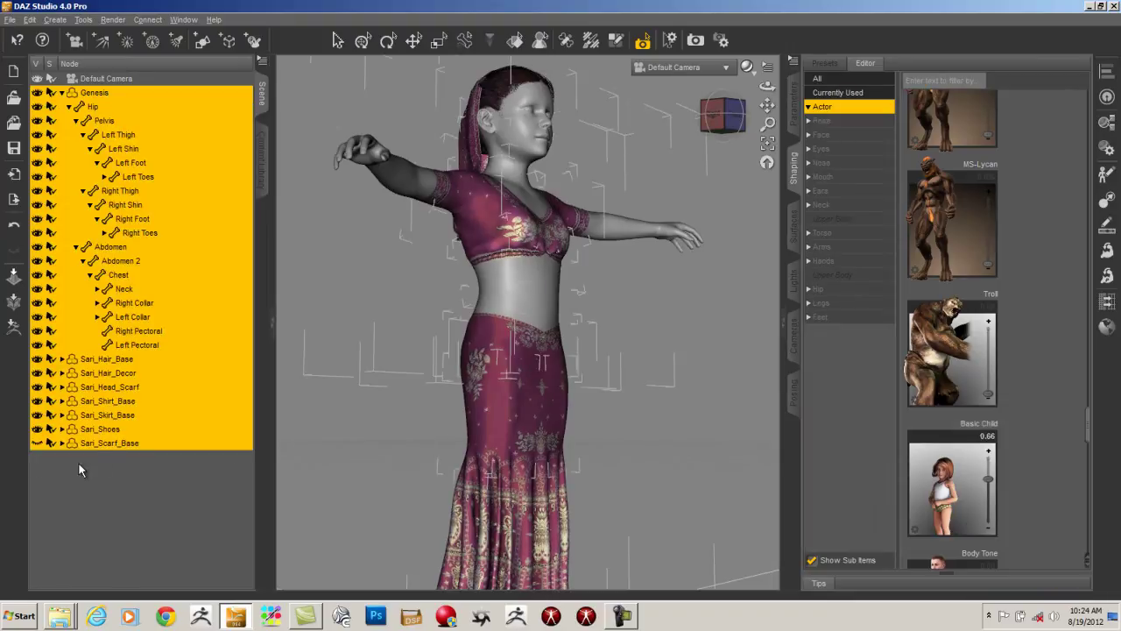
{"action": "left_click", "coordinate": [31, 18]}
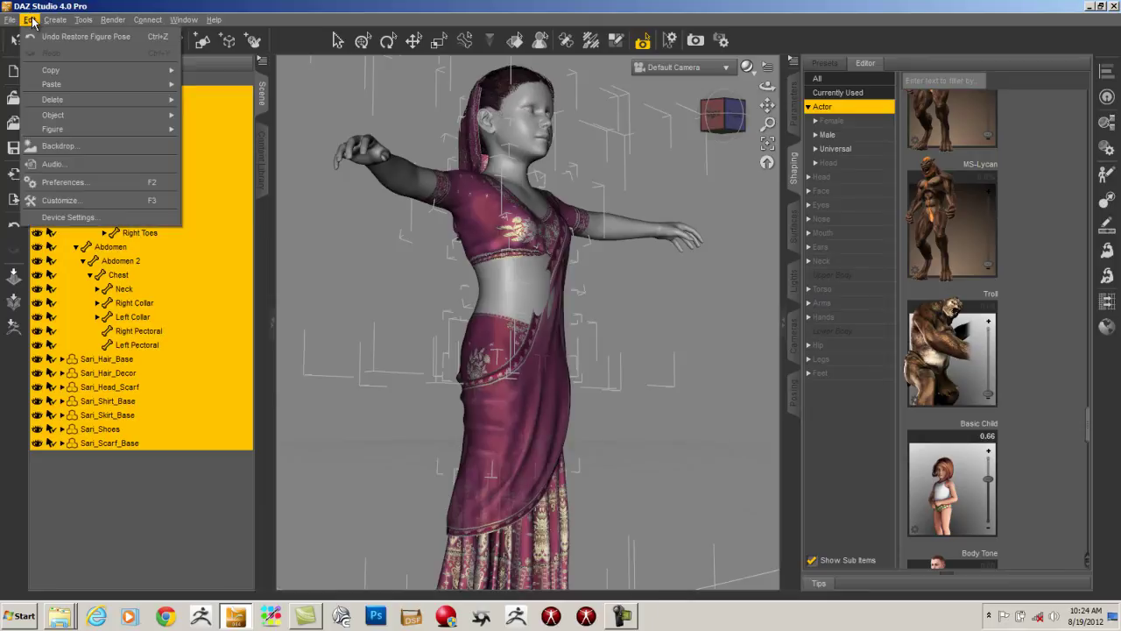
{"action": "mouse_move", "coordinate": [113, 19]}
{"action": "left_click", "coordinate": [84, 477]}
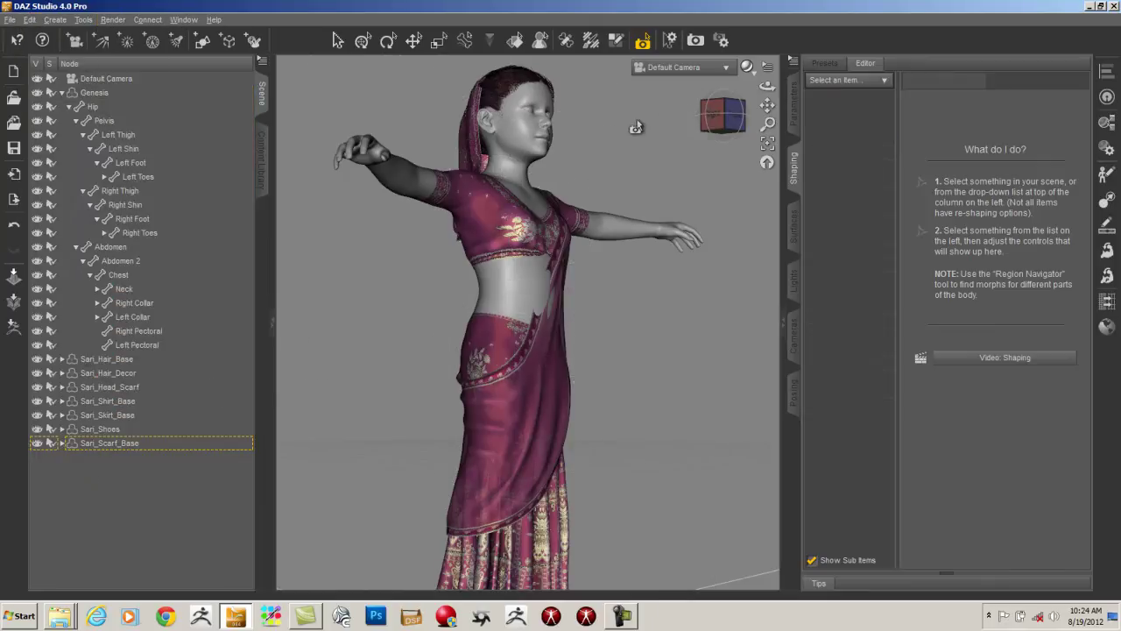
{"action": "left_click", "coordinate": [711, 114]}
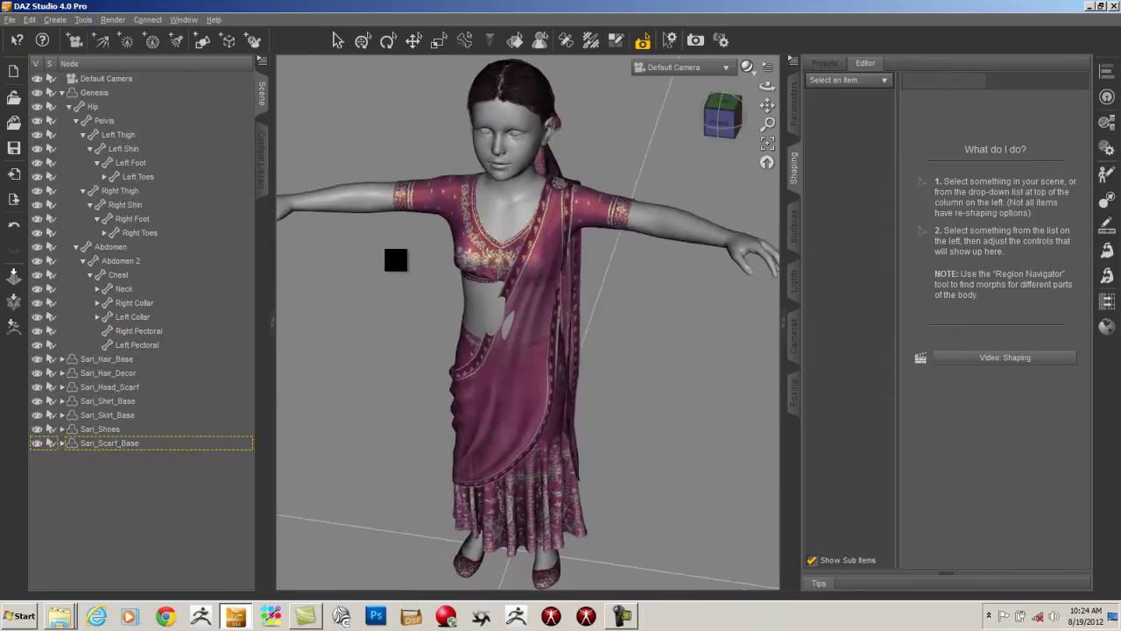
- Set the mesh smoothing iterations of the Sari_Scarf_Base to 51
{"action": "left_click", "coordinate": [789, 119]}
{"action": "left_click", "coordinate": [793, 175]}
{"action": "left_click", "coordinate": [790, 114]}
{"action": "left_click", "coordinate": [128, 442]}
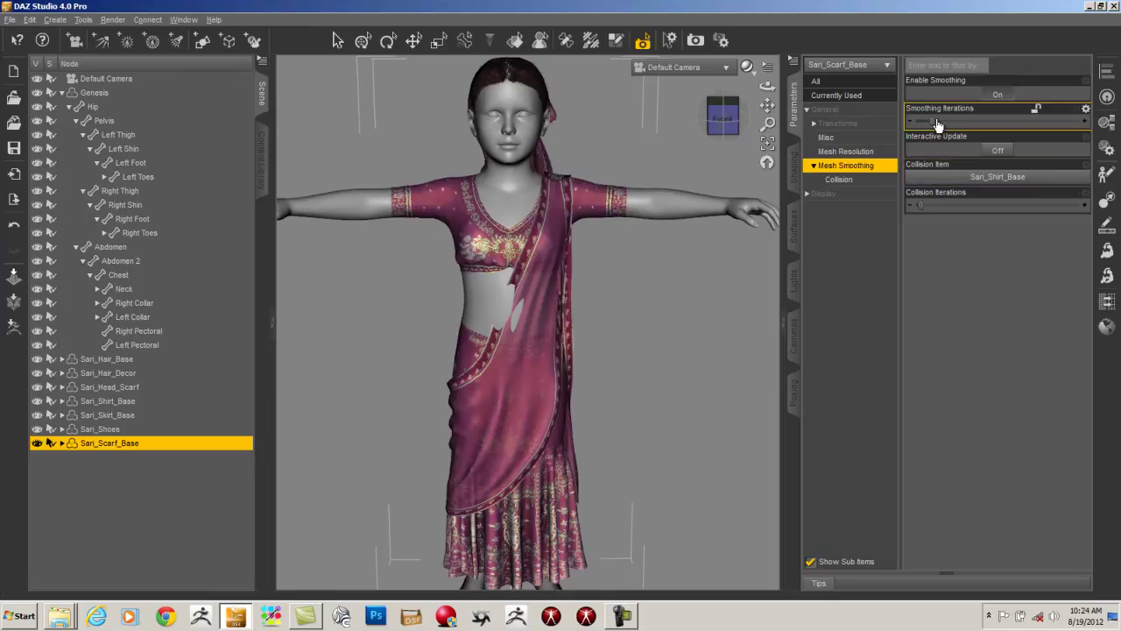
{"action": "left_click_drag", "start_coordinate": [933, 119], "coordinate": [985, 119]}
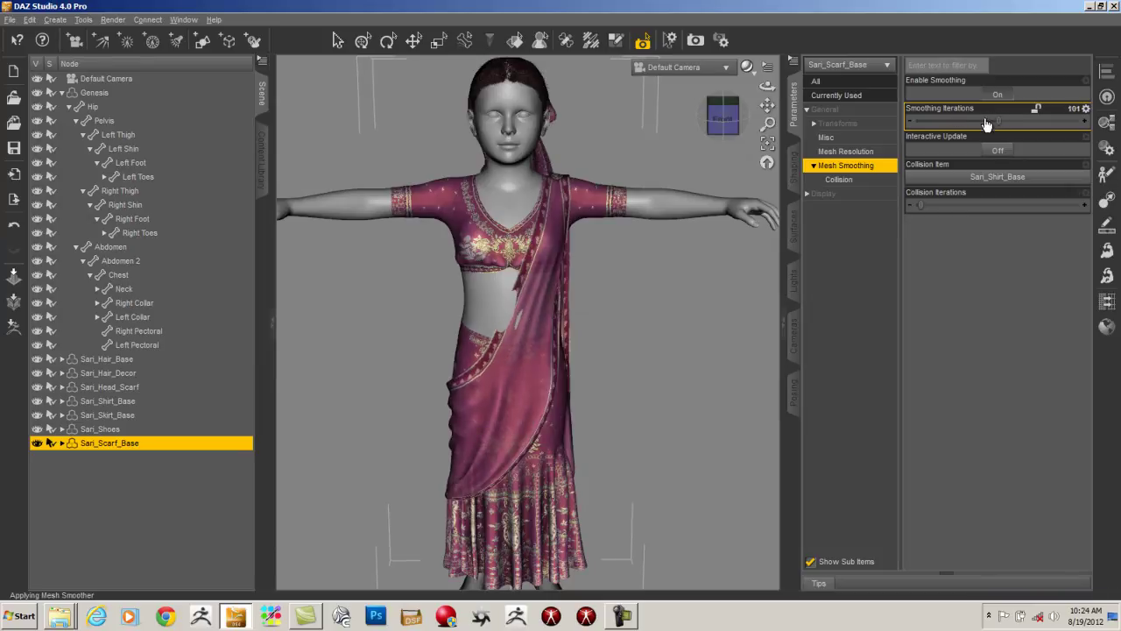
{"action": "left_click_drag", "start_coordinate": [996, 119], "coordinate": [986, 117]}
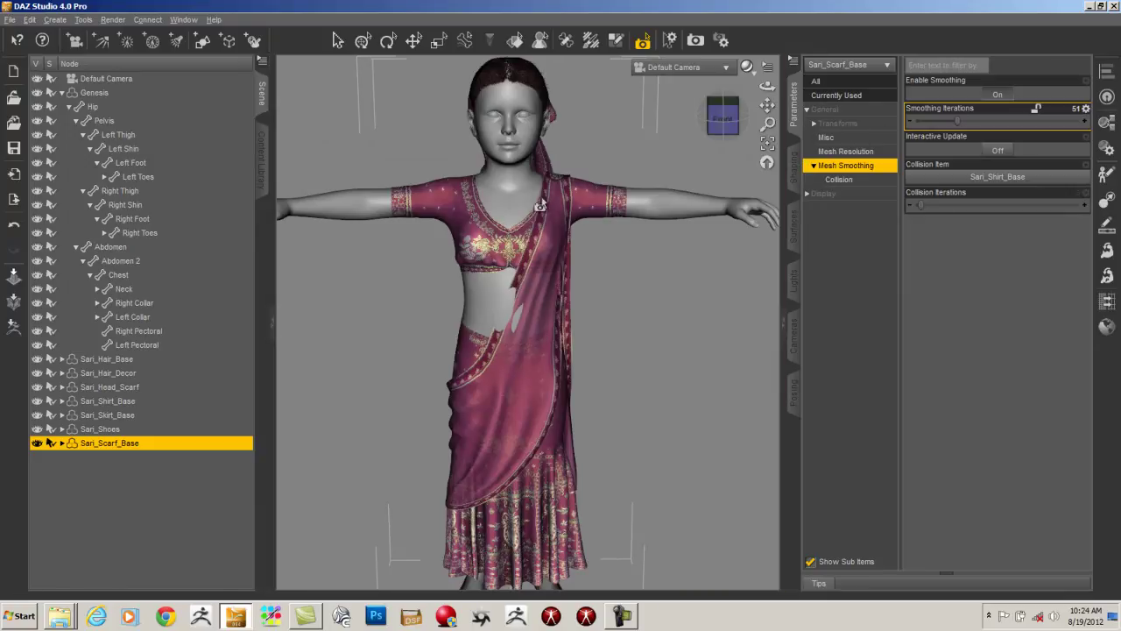
{"action": "left_click", "coordinate": [414, 40]}
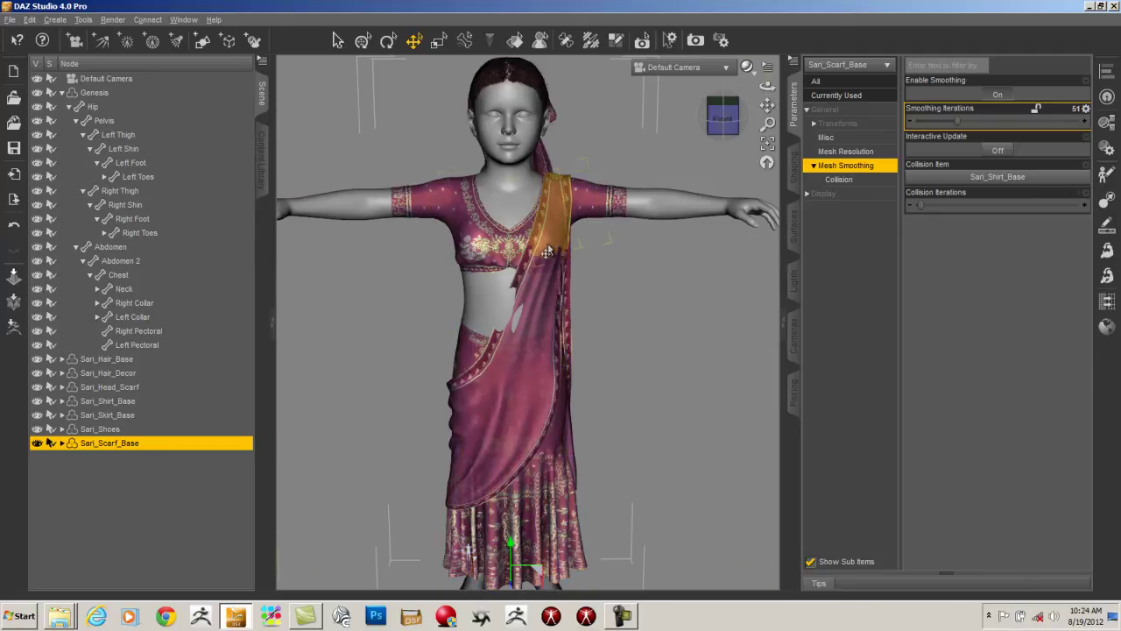
{"action": "left_click_drag", "start_coordinate": [718, 116], "coordinate": [368, 96]}
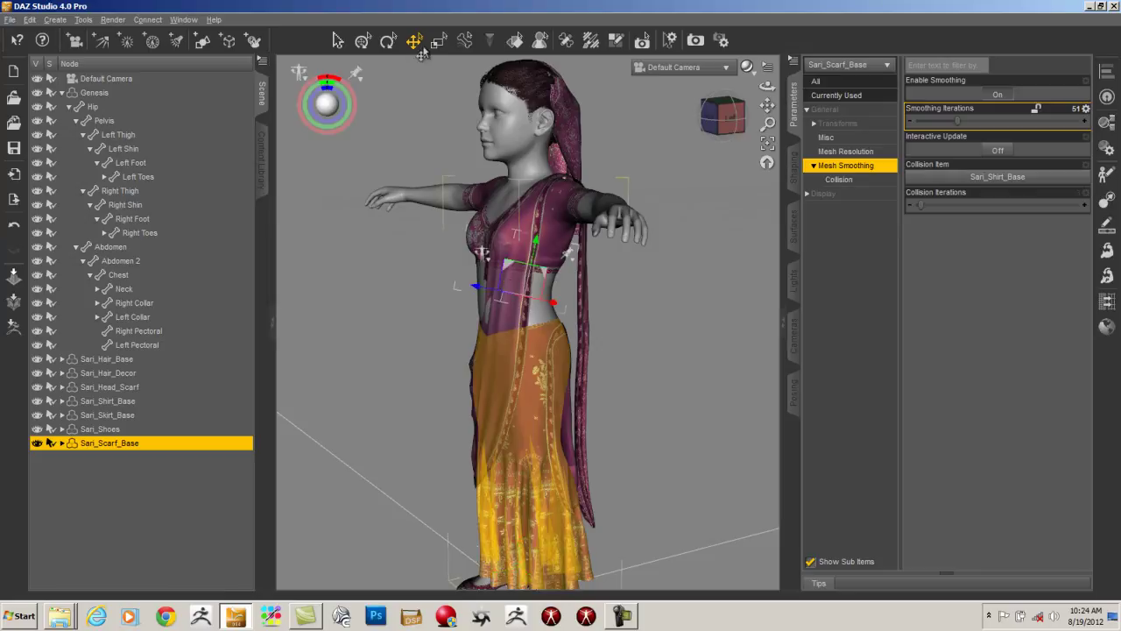
{"action": "left_click", "coordinate": [515, 238]}
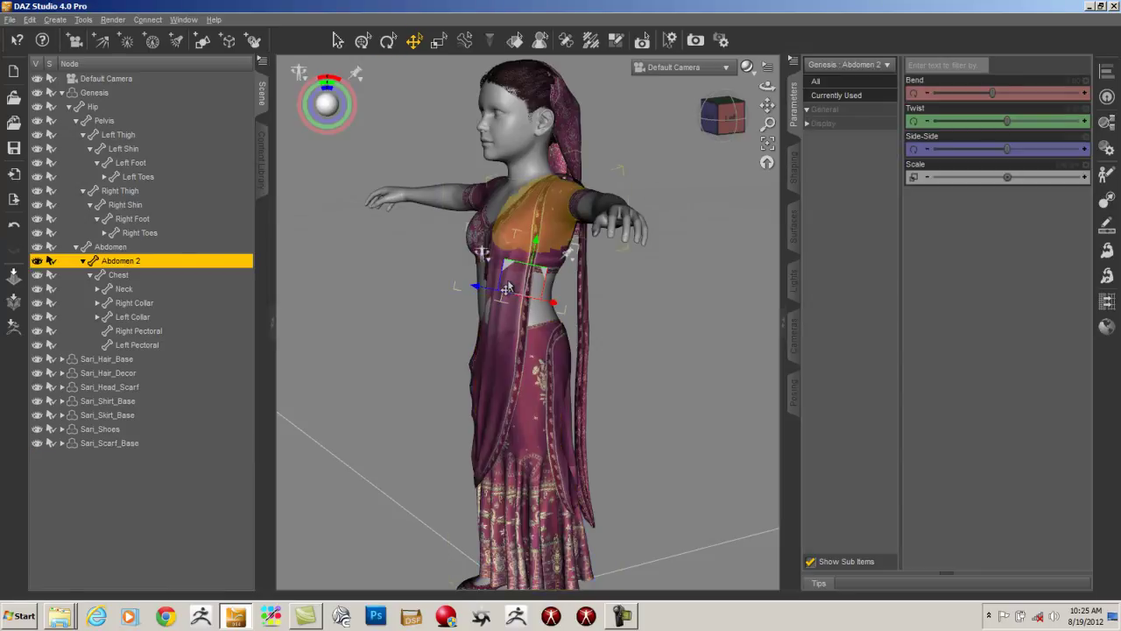
- Select the Sari_Scarf_Base with the Region Navigator tool and set its scale to 78.8%
{"action": "left_click", "coordinate": [540, 42]}
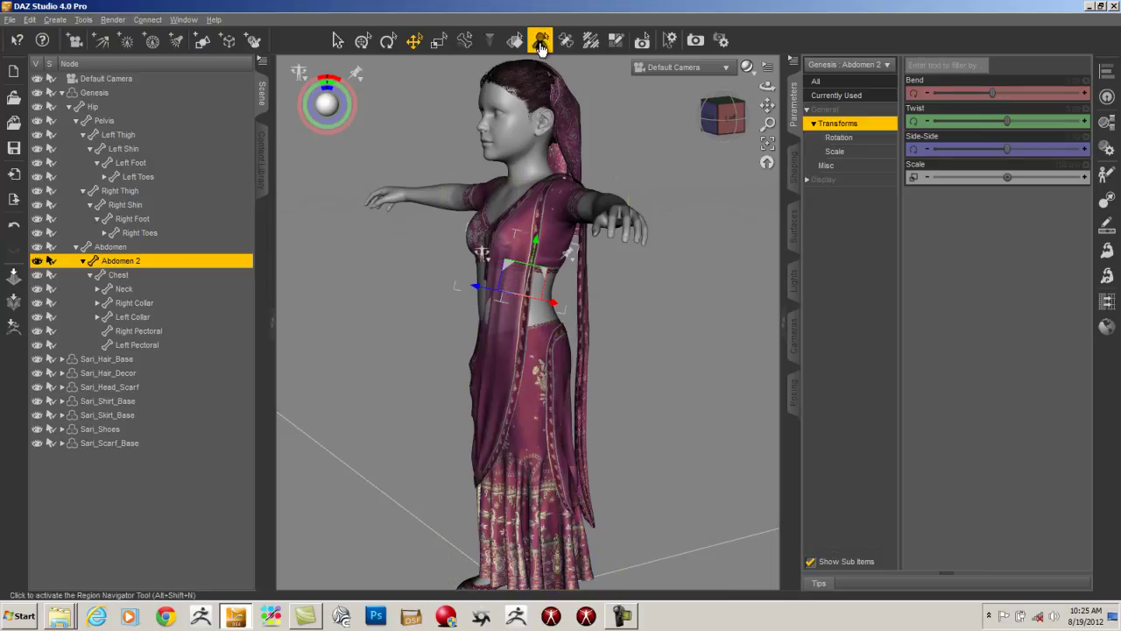
{"action": "left_click", "coordinate": [511, 286]}
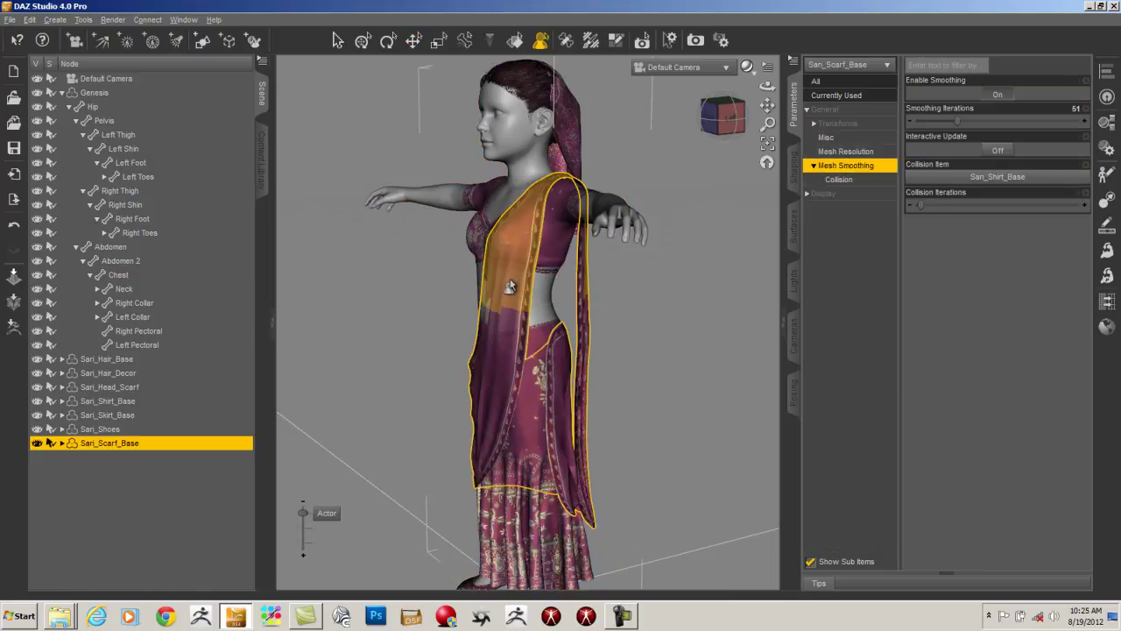
{"action": "left_click", "coordinate": [825, 109]}
{"action": "left_click", "coordinate": [835, 124]}
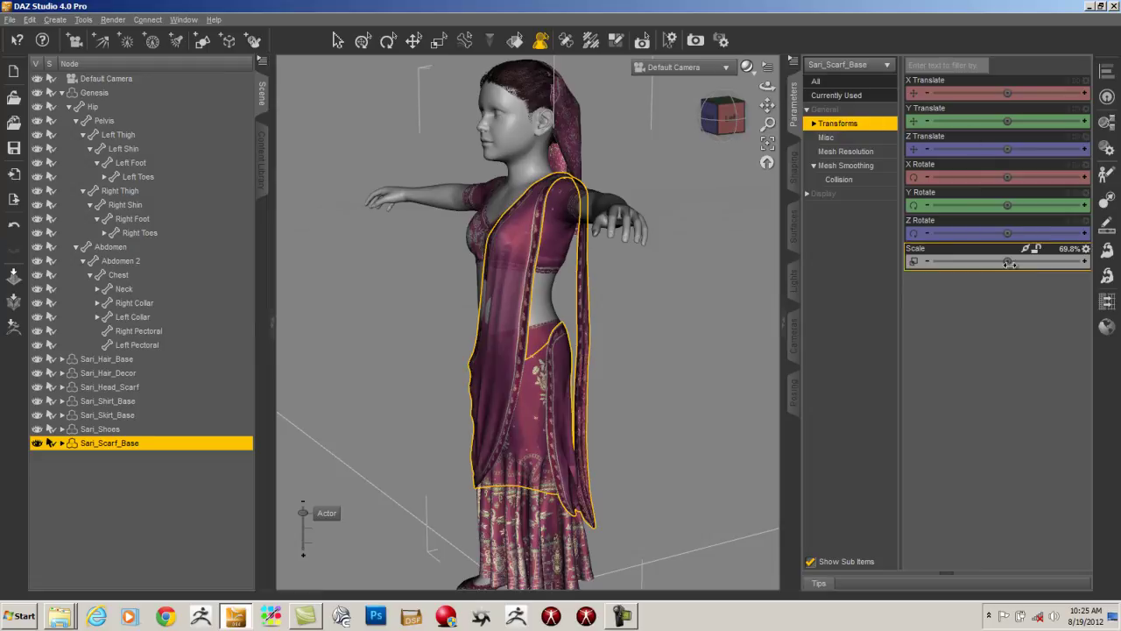
{"action": "left_click_drag", "start_coordinate": [1010, 260], "coordinate": [1008, 255]}
{"action": "left_click_drag", "start_coordinate": [724, 114], "coordinate": [1066, 124]}
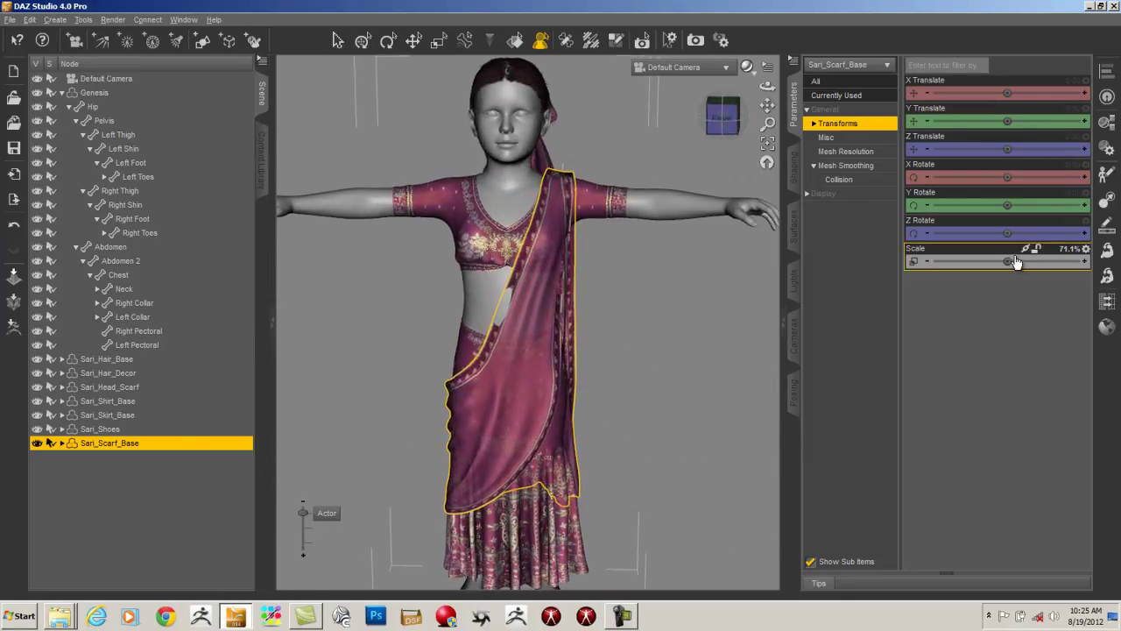
{"action": "left_click_drag", "start_coordinate": [1009, 259], "coordinate": [1024, 266]}
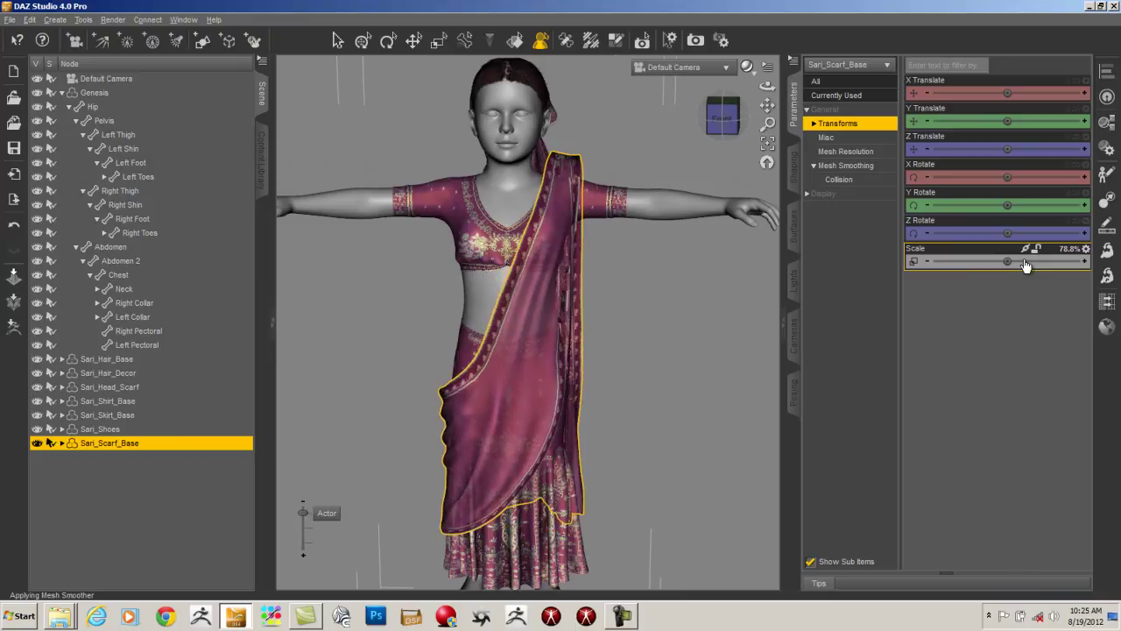
- Set the scarf's Y Translate to 2.56 and its Y Rotate to -1.23
{"action": "left_click_drag", "start_coordinate": [758, 127], "coordinate": [504, 113]}
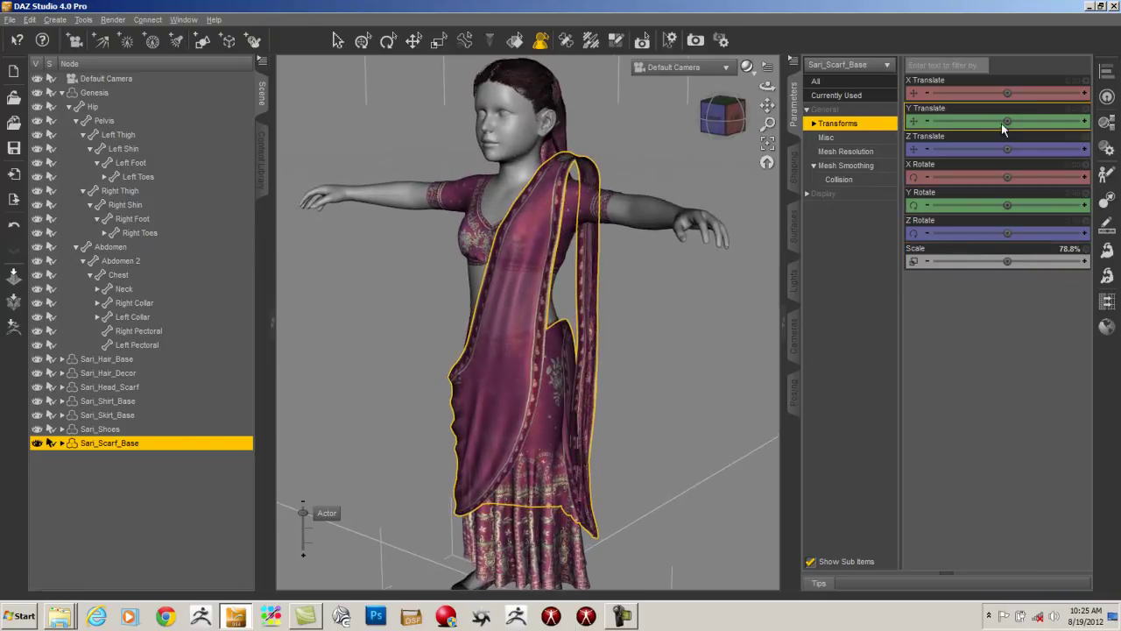
{"action": "left_click_drag", "start_coordinate": [1008, 120], "coordinate": [1009, 120]}
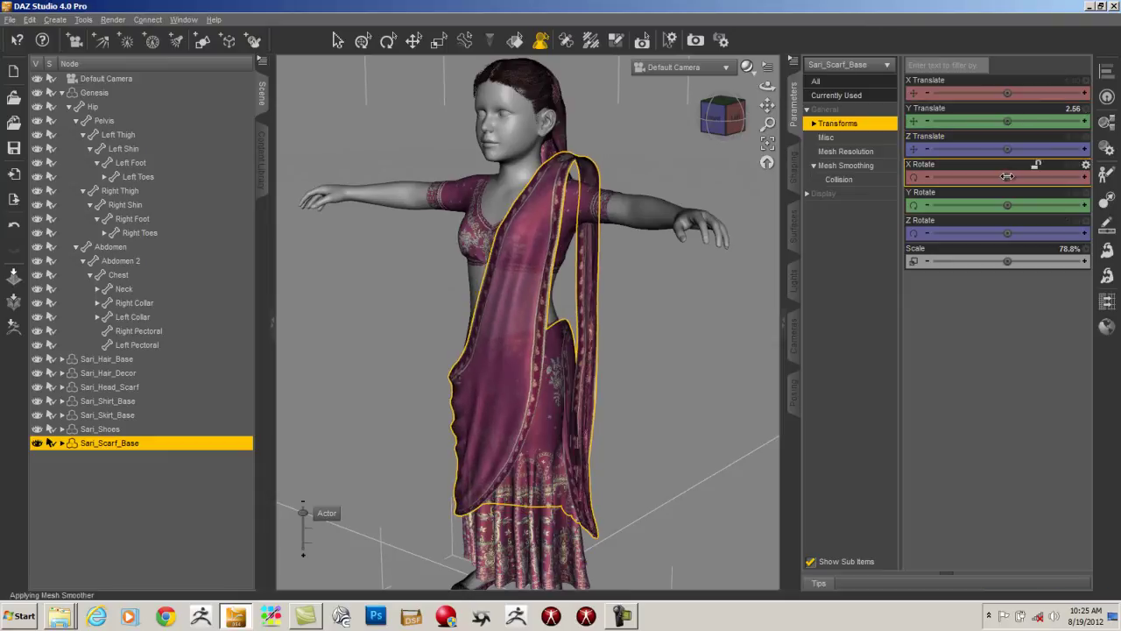
{"action": "left_click_drag", "start_coordinate": [1006, 204], "coordinate": [1002, 204]}
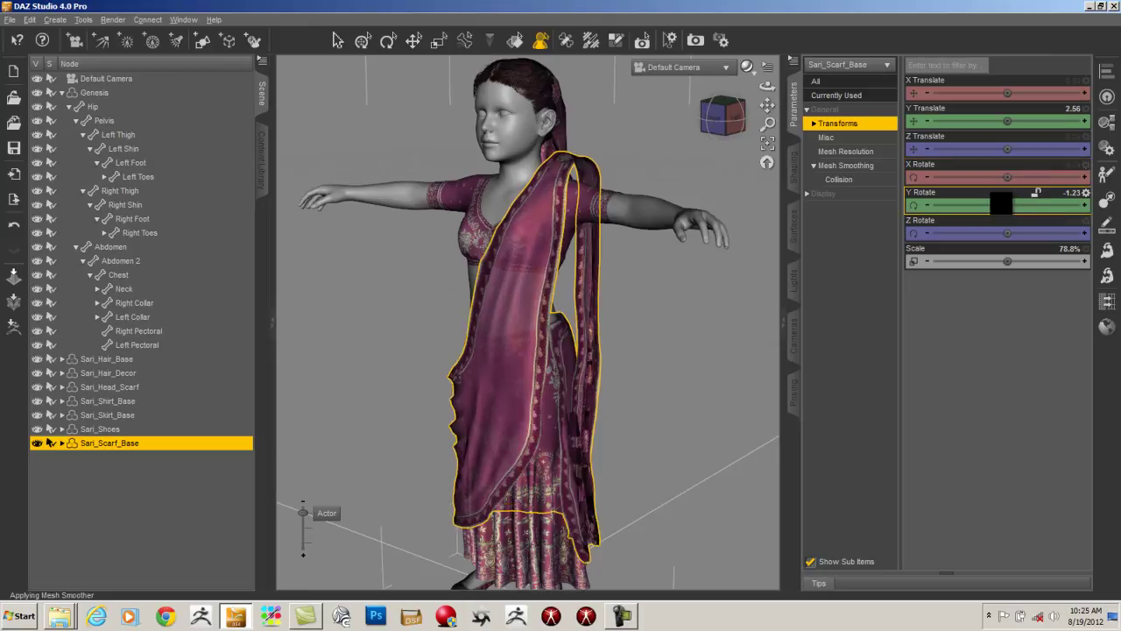
- Set the Sari_Scarf_Base's X Translate to 1.46 and its scale to 74.8%, checking the fit from the front
{"action": "left_click_drag", "start_coordinate": [1007, 92], "coordinate": [1011, 92]}
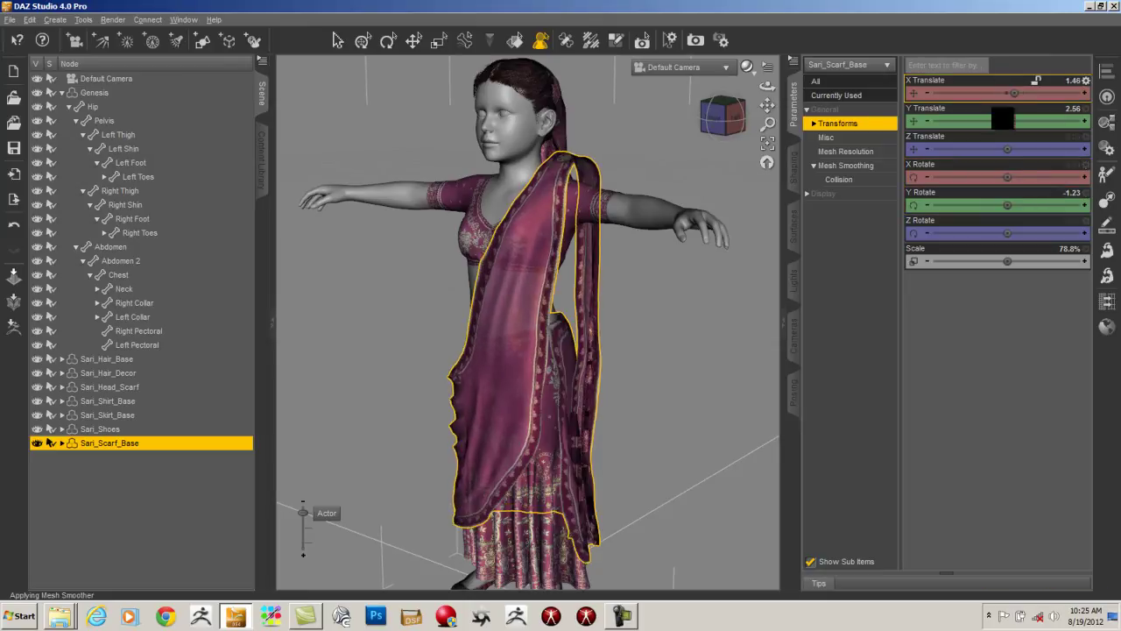
{"action": "left_click_drag", "start_coordinate": [998, 257], "coordinate": [1012, 259]}
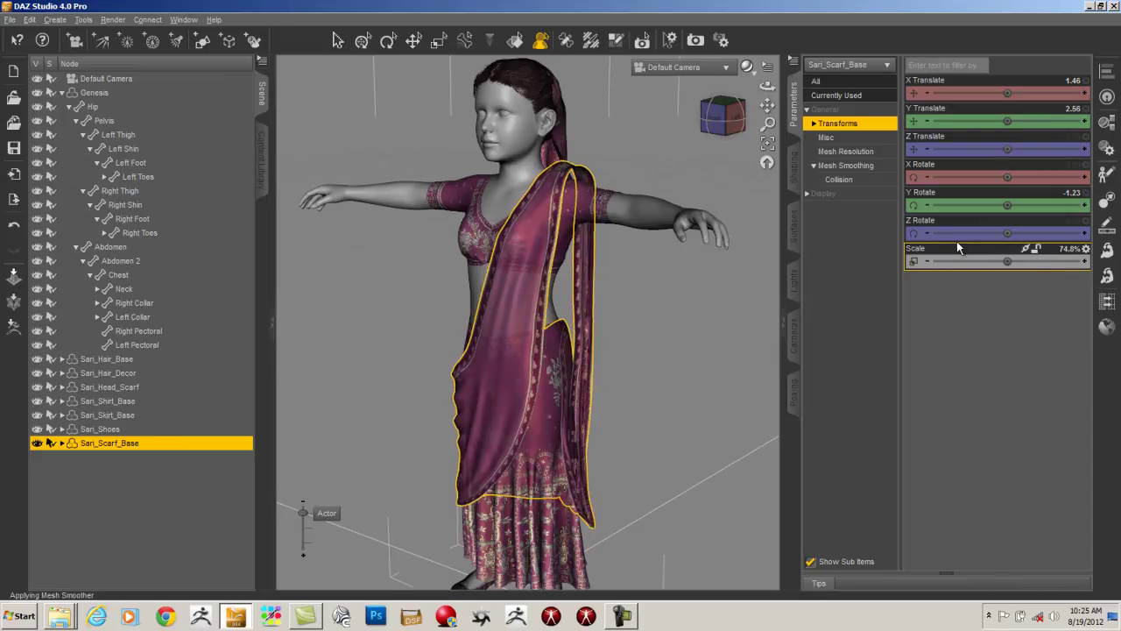
{"action": "left_click_drag", "start_coordinate": [859, 114], "coordinate": [1033, 100]}
{"action": "left_click_drag", "start_coordinate": [713, 120], "coordinate": [719, 7]}
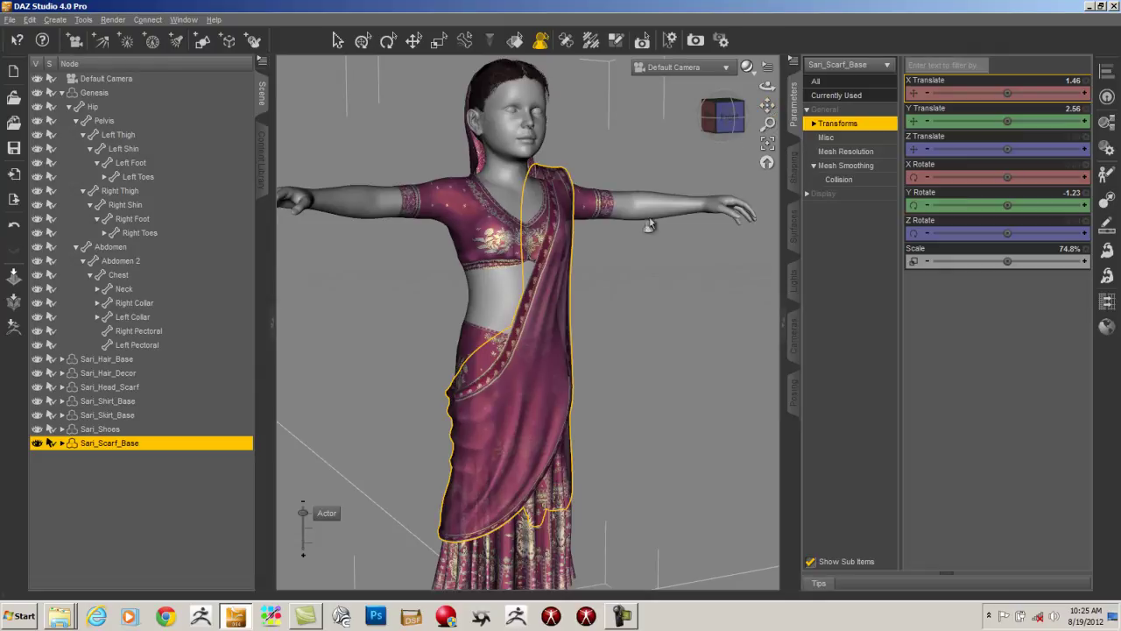
- Select the scarf's Abdomen 2 bone with the Joint Editor tool and set its Bend to 17.14
{"action": "left_click", "coordinate": [551, 300]}
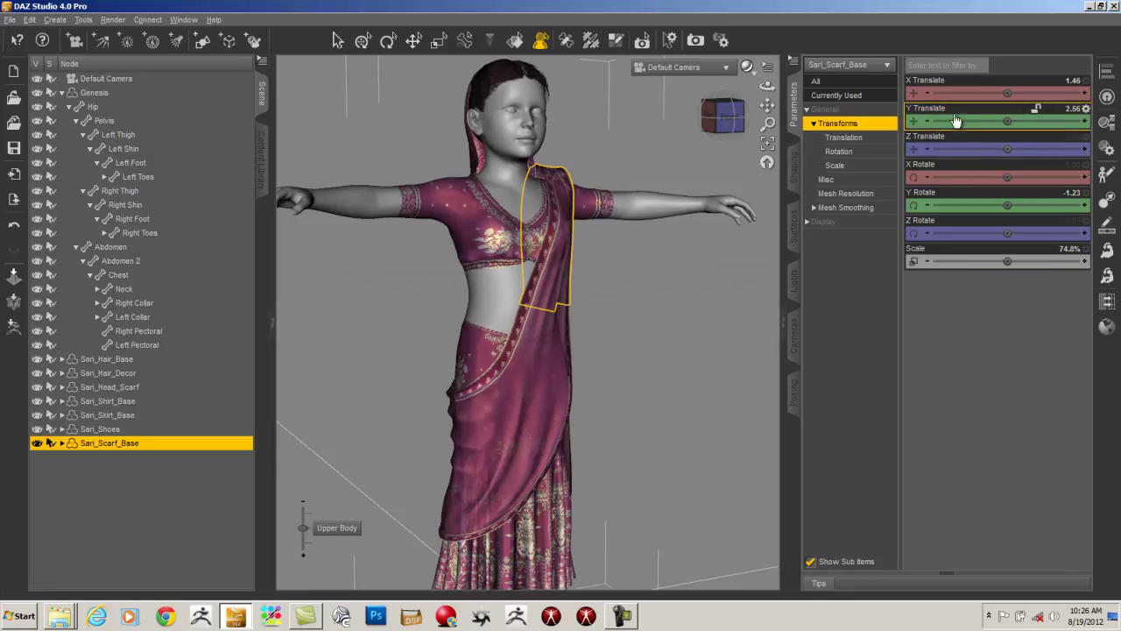
{"action": "left_click_drag", "start_coordinate": [724, 120], "coordinate": [676, 137]}
{"action": "left_click", "coordinate": [567, 46]}
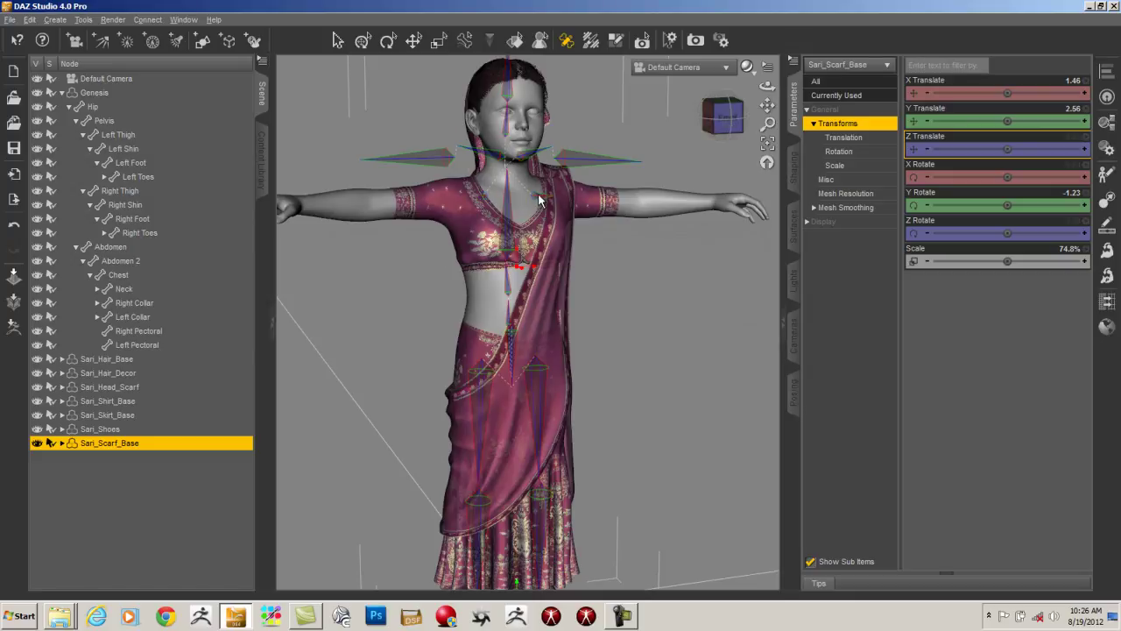
{"action": "left_click", "coordinate": [511, 287]}
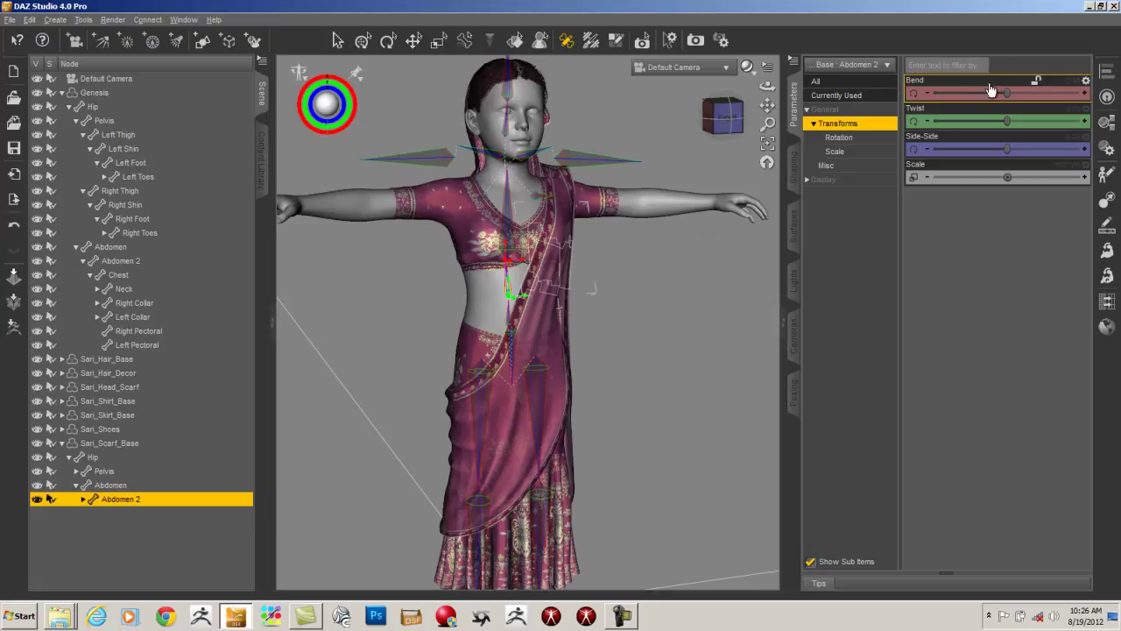
{"action": "left_click_drag", "start_coordinate": [1010, 88], "coordinate": [1014, 91]}
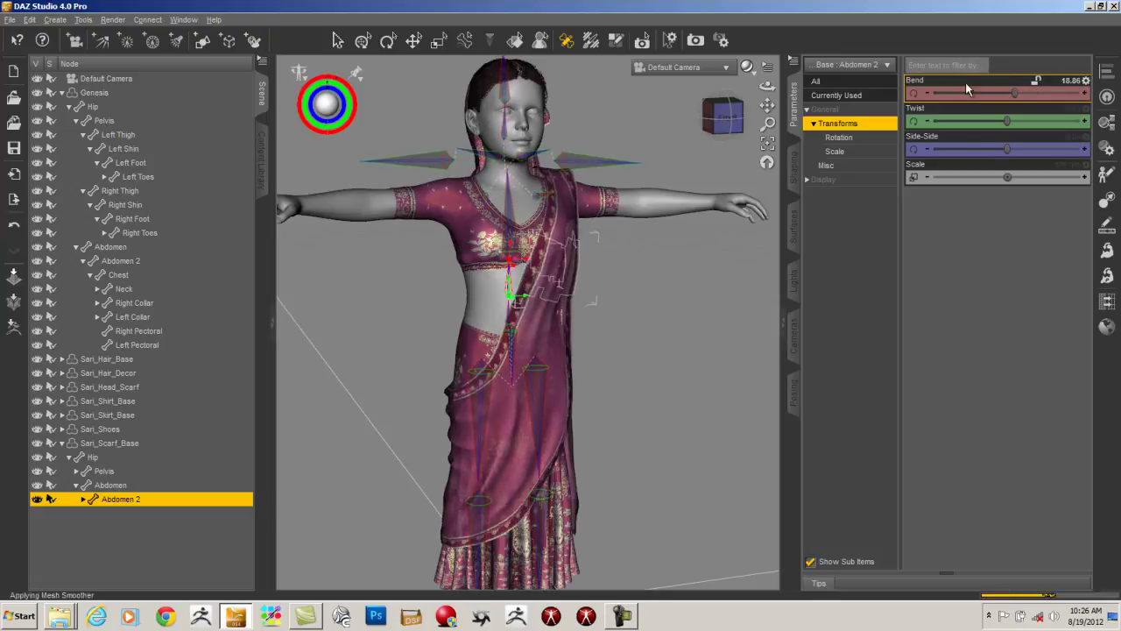
{"action": "left_click_drag", "start_coordinate": [725, 122], "coordinate": [226, 139]}
{"action": "left_click_drag", "start_coordinate": [1016, 90], "coordinate": [943, 121]}
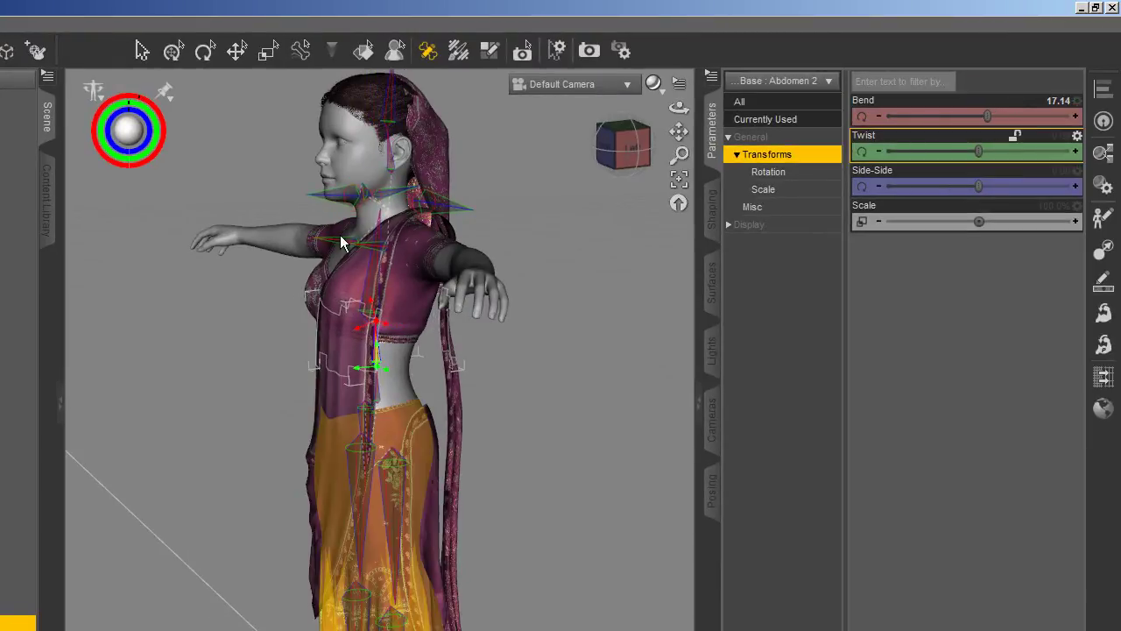
- Set the Front-Back of the scarf's Left Shoulder bone to -8.57 and its Bend to 1.71
{"action": "left_click", "coordinate": [623, 153]}
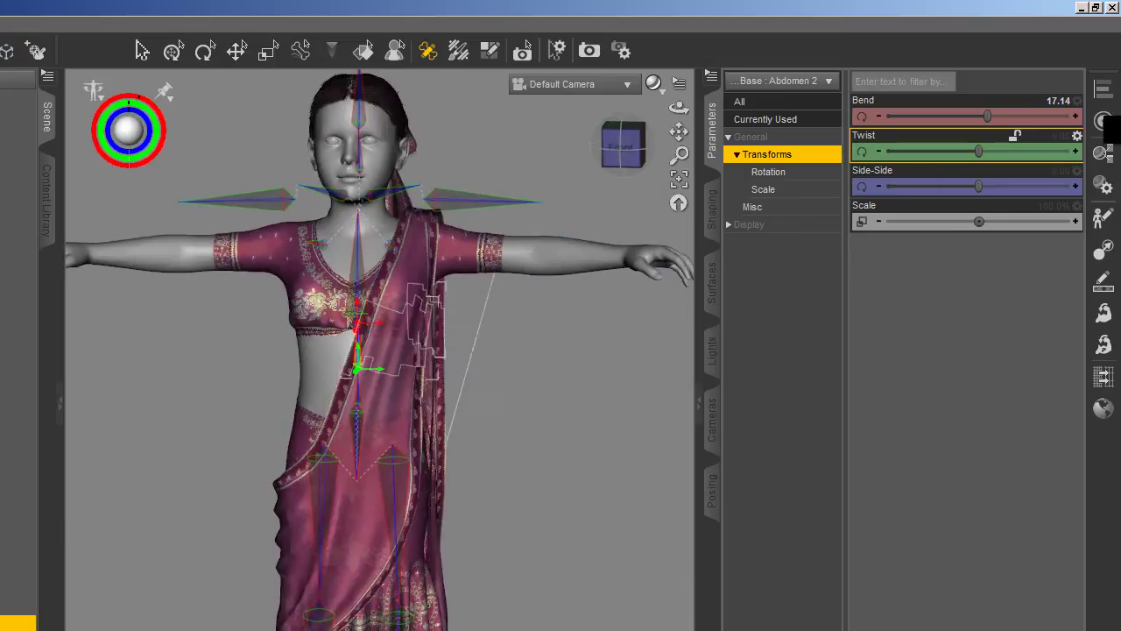
{"action": "left_click", "coordinate": [450, 205]}
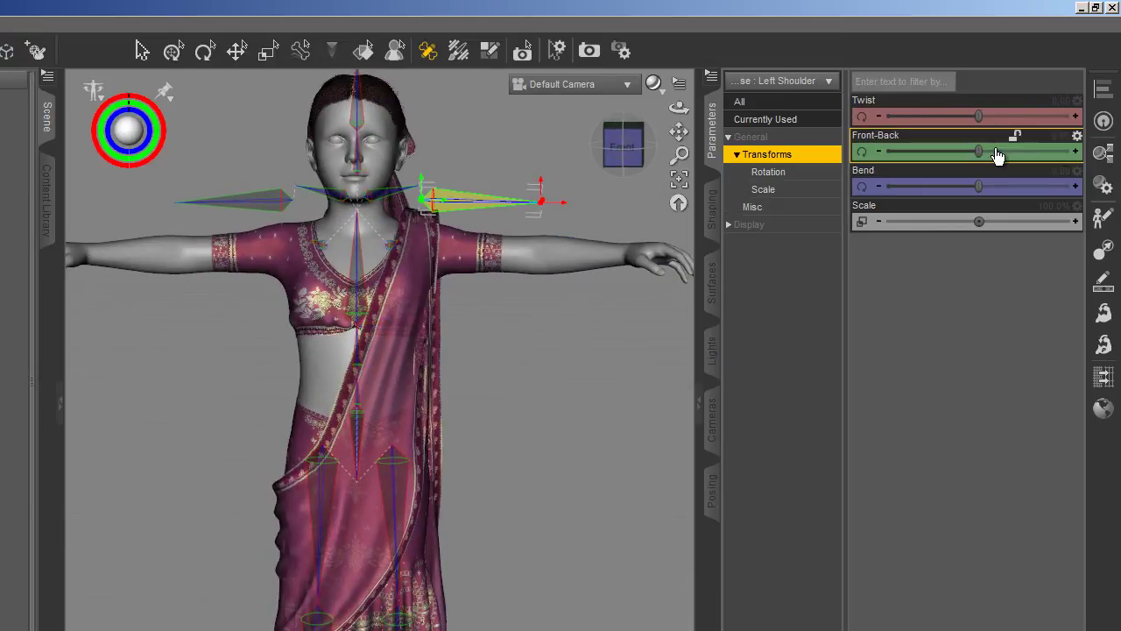
{"action": "left_click_drag", "start_coordinate": [978, 149], "coordinate": [979, 182]}
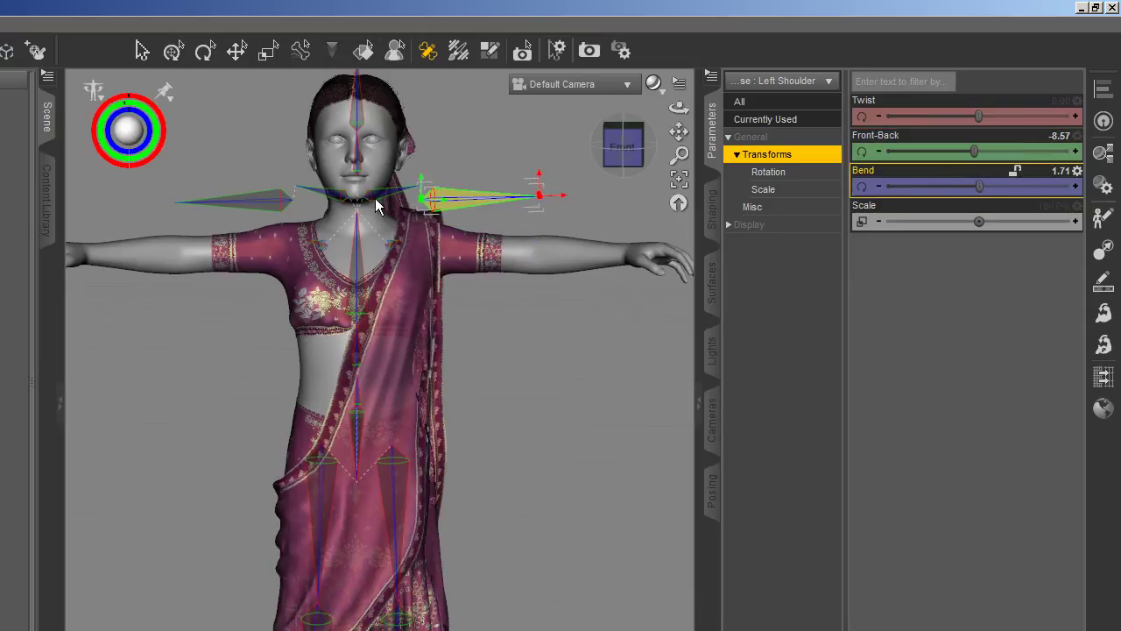
- Set the Bend of the scarf's Left Collar bone to -8.57 and check the drape from the side and back
{"action": "left_click", "coordinate": [429, 196]}
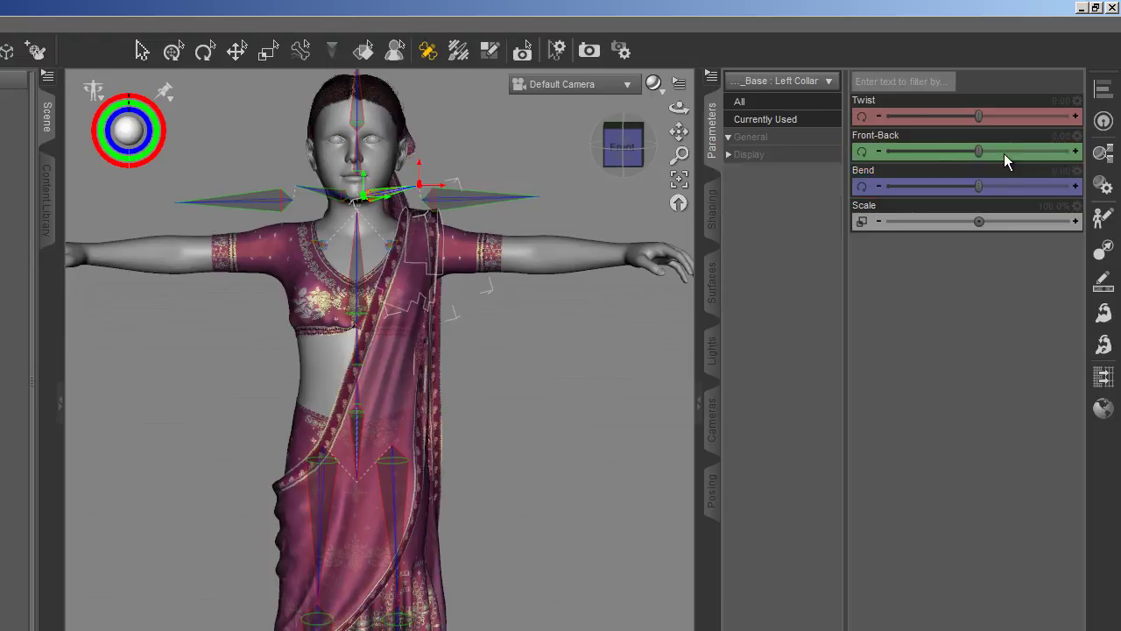
{"action": "left_click_drag", "start_coordinate": [978, 186], "coordinate": [969, 182]}
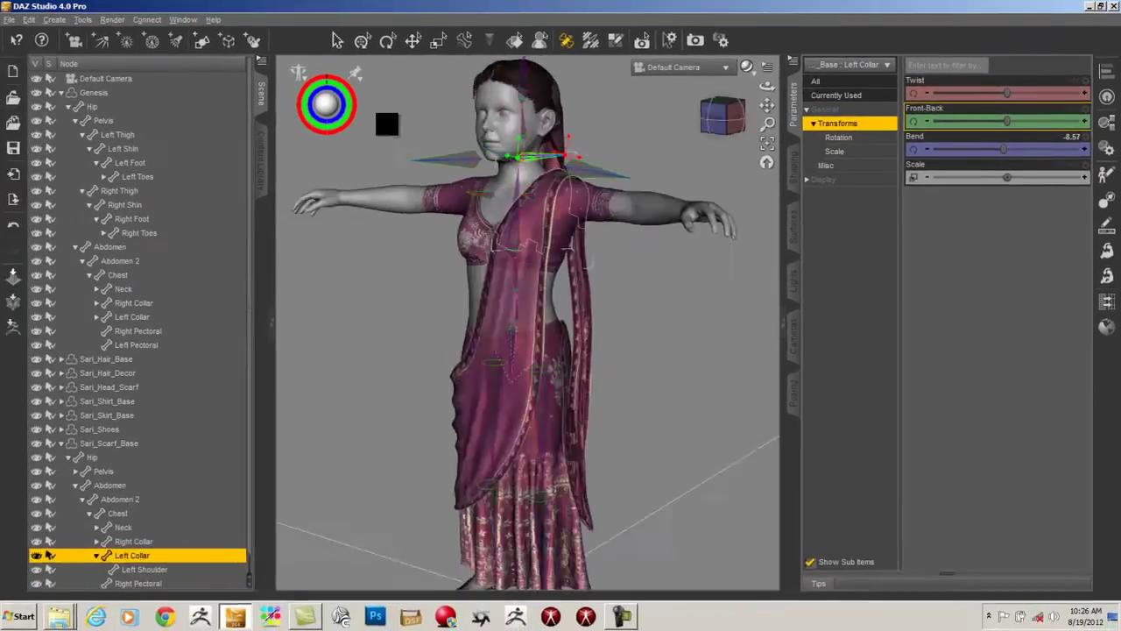
{"action": "left_click_drag", "start_coordinate": [387, 124], "coordinate": [163, 152]}
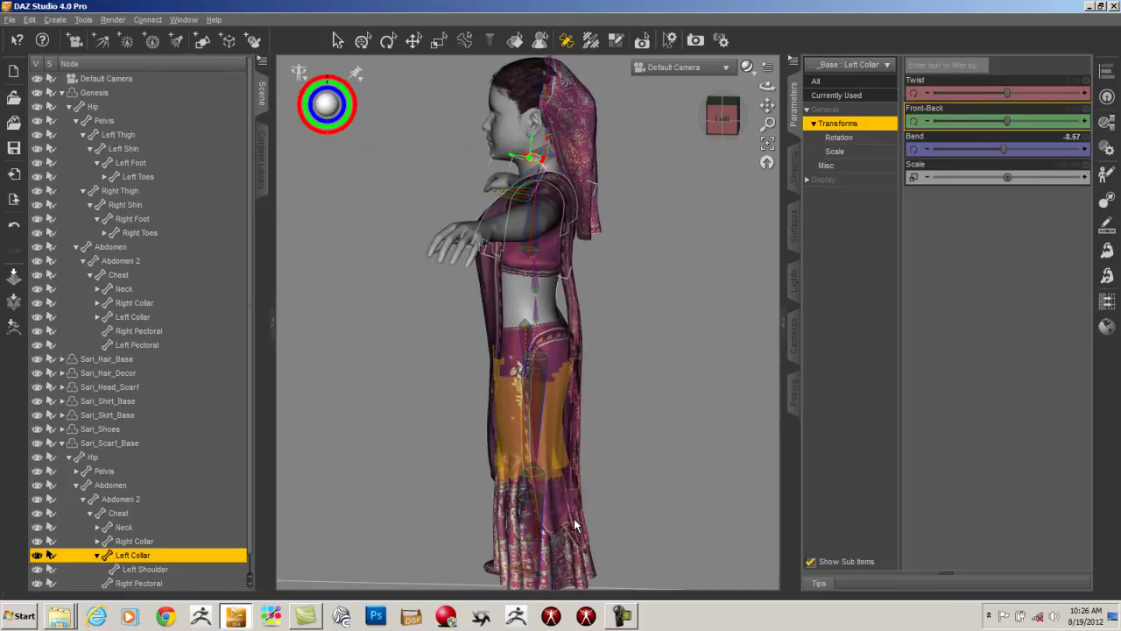
{"action": "left_click_drag", "start_coordinate": [537, 126], "coordinate": [225, 290], "text": "alt"}
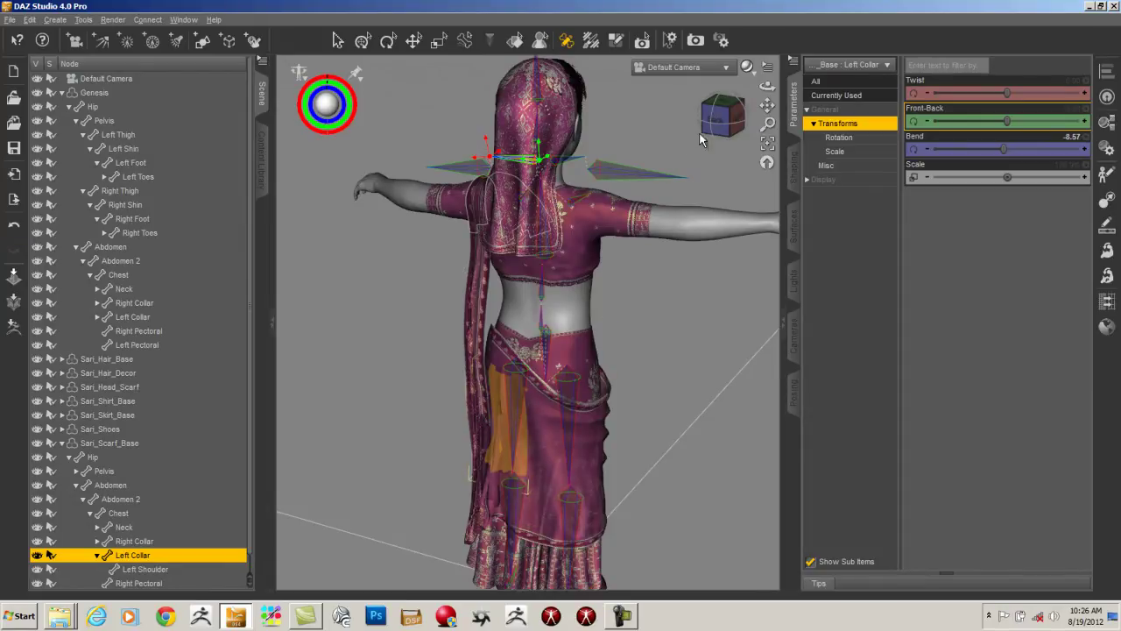
- Bend the rShin bone of the Sari_Skirt_Base slightly and collapse the skirt's bones in the scene hierarchy
{"action": "left_click_drag", "start_coordinate": [717, 122], "coordinate": [1065, 58]}
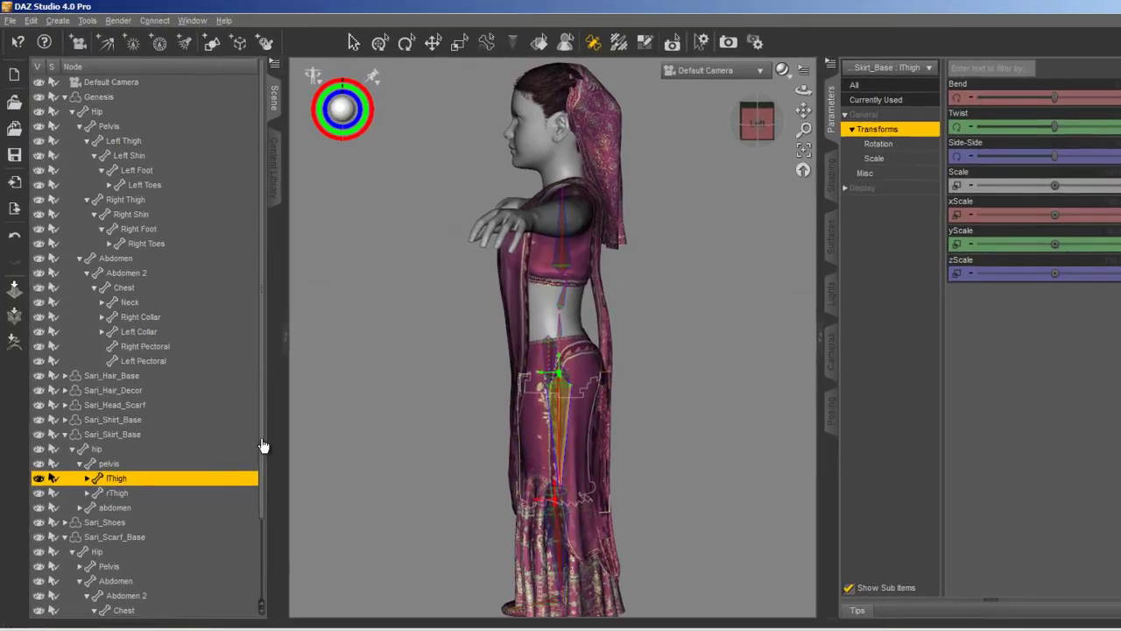
{"action": "left_click_drag", "start_coordinate": [251, 422], "coordinate": [238, 549]}
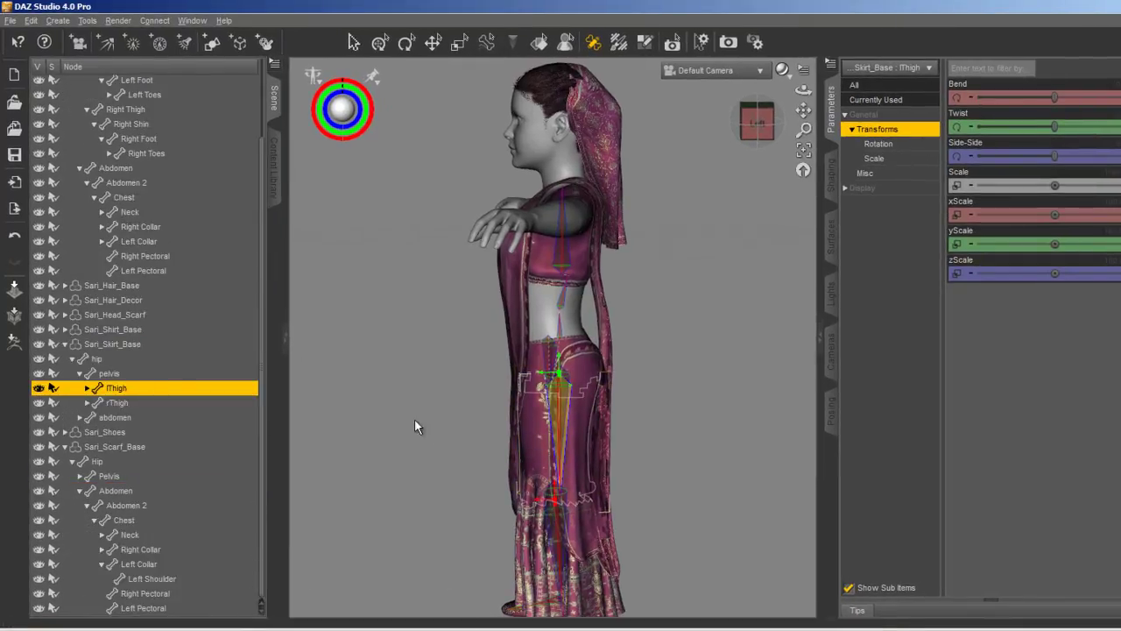
{"action": "left_click", "coordinate": [561, 557]}
{"action": "left_click_drag", "start_coordinate": [1054, 96], "coordinate": [1054, 96]}
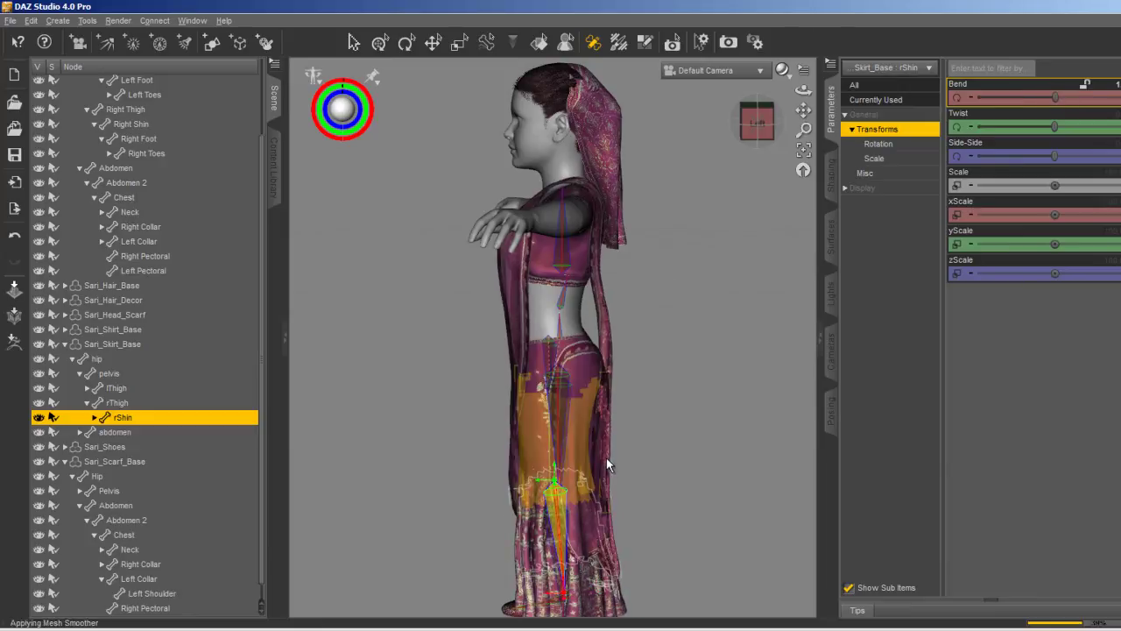
{"action": "left_click", "coordinate": [609, 530]}
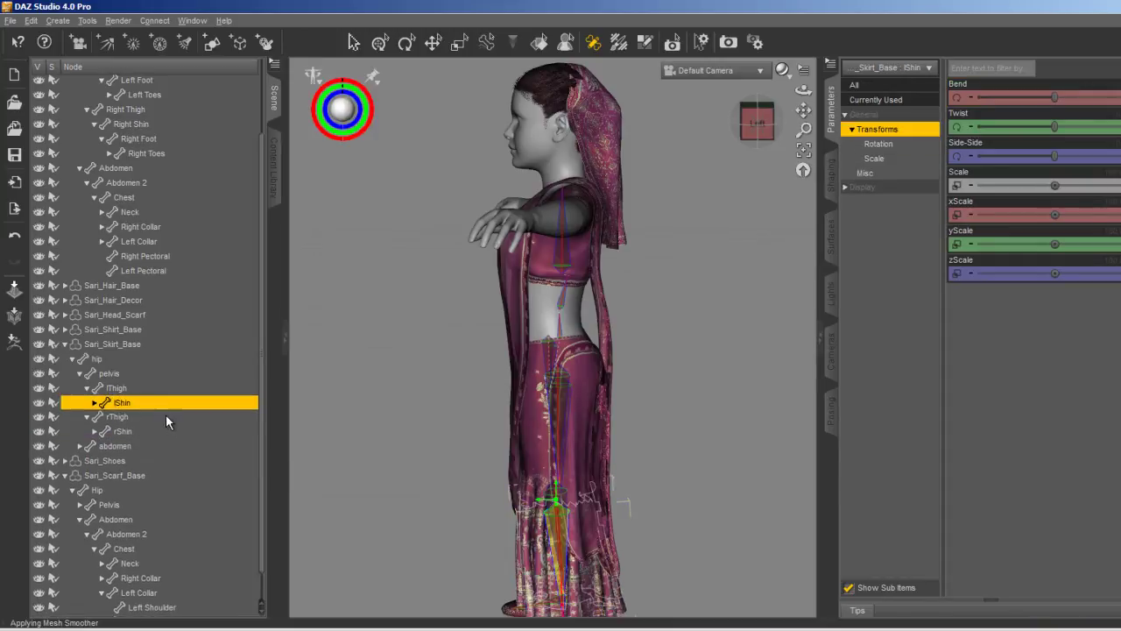
{"action": "left_click", "coordinate": [65, 344]}
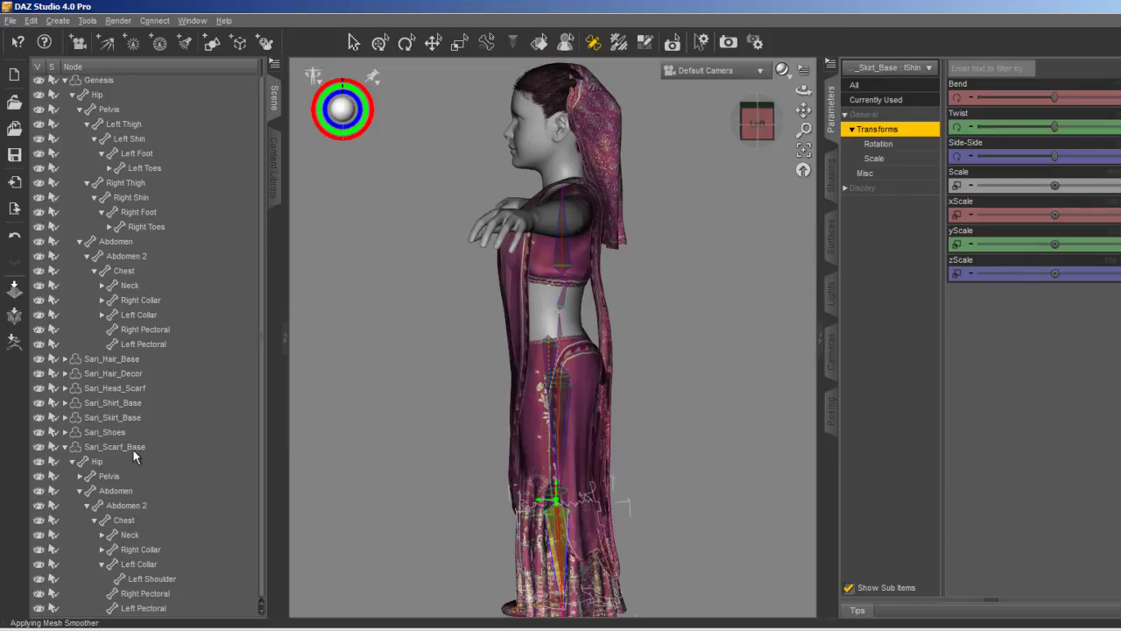
- Examine the scarf's Left Pectoral, Right Thigh, Right Shin and Right Foot bones one after another
{"action": "left_click", "coordinate": [150, 582]}
{"action": "left_click", "coordinate": [144, 608]}
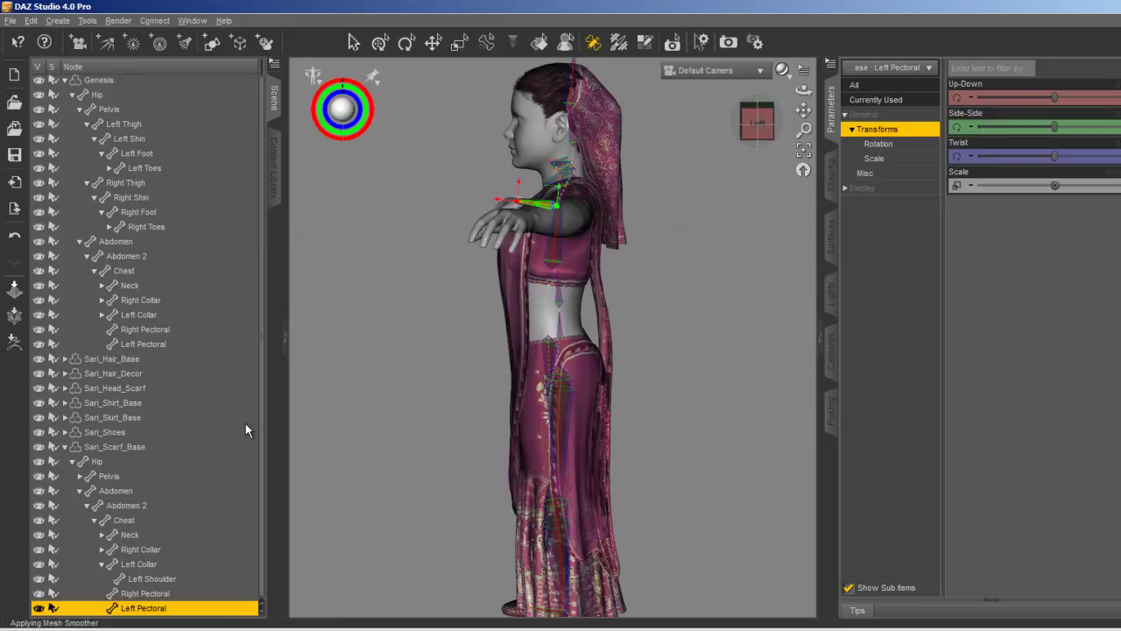
{"action": "left_click", "coordinate": [81, 477]}
{"action": "left_click", "coordinate": [125, 505]}
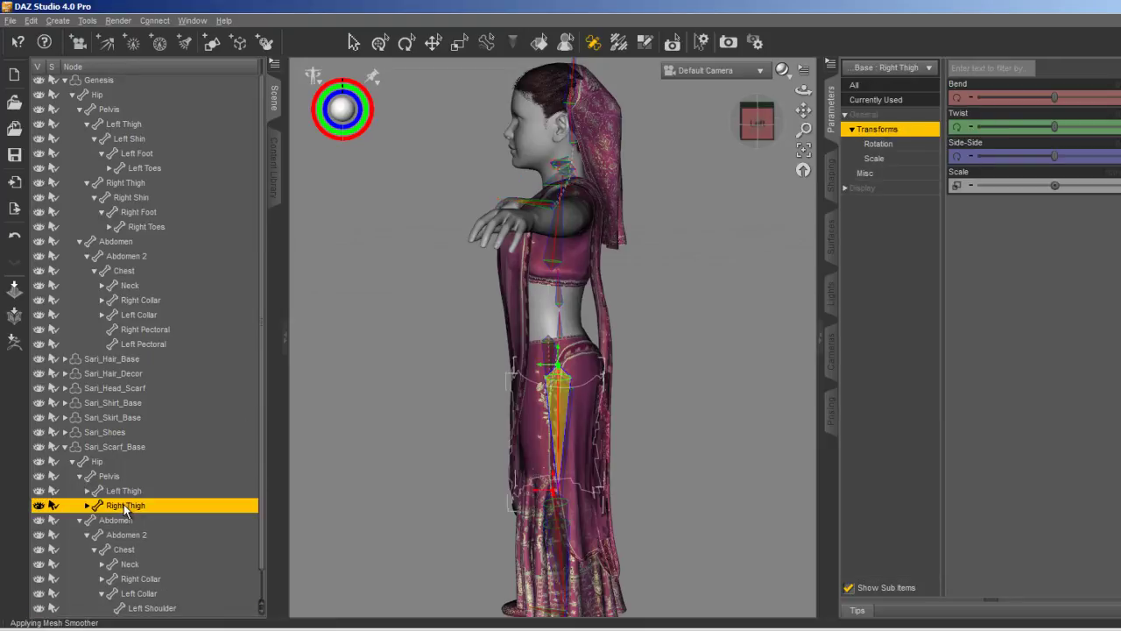
{"action": "left_click", "coordinate": [86, 505]}
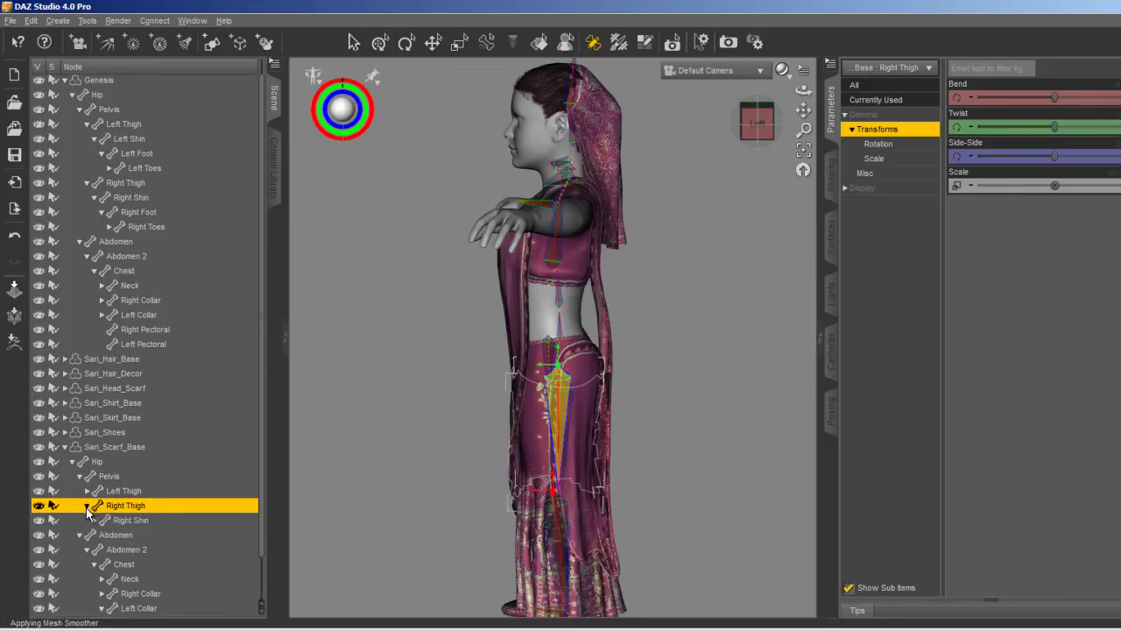
{"action": "left_click", "coordinate": [129, 520]}
{"action": "left_click", "coordinate": [94, 520]}
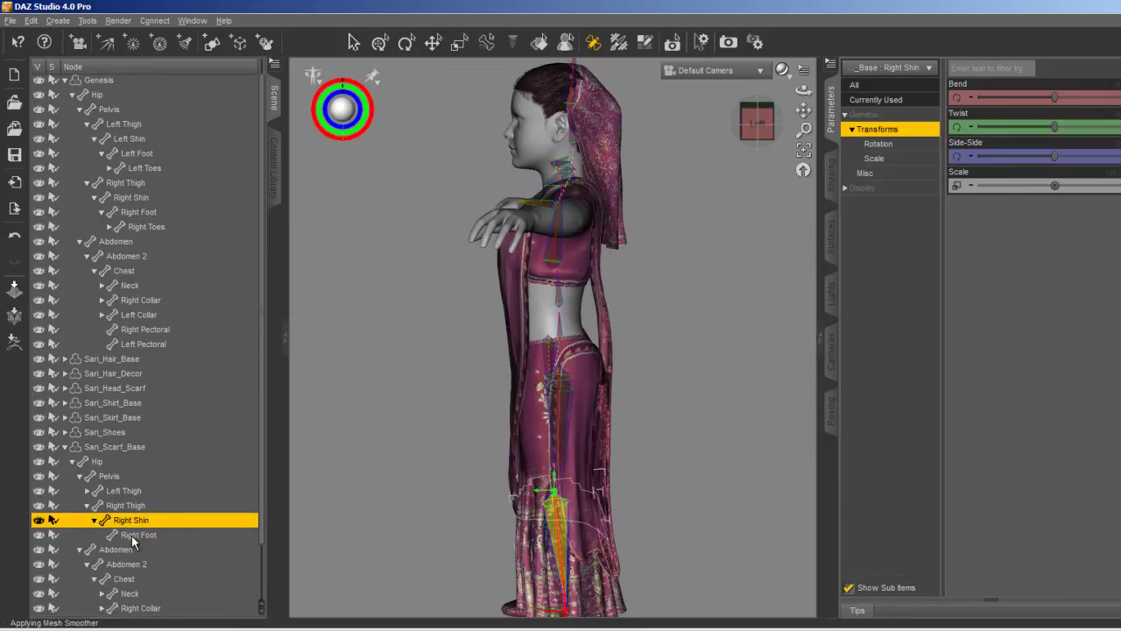
{"action": "left_click", "coordinate": [138, 536]}
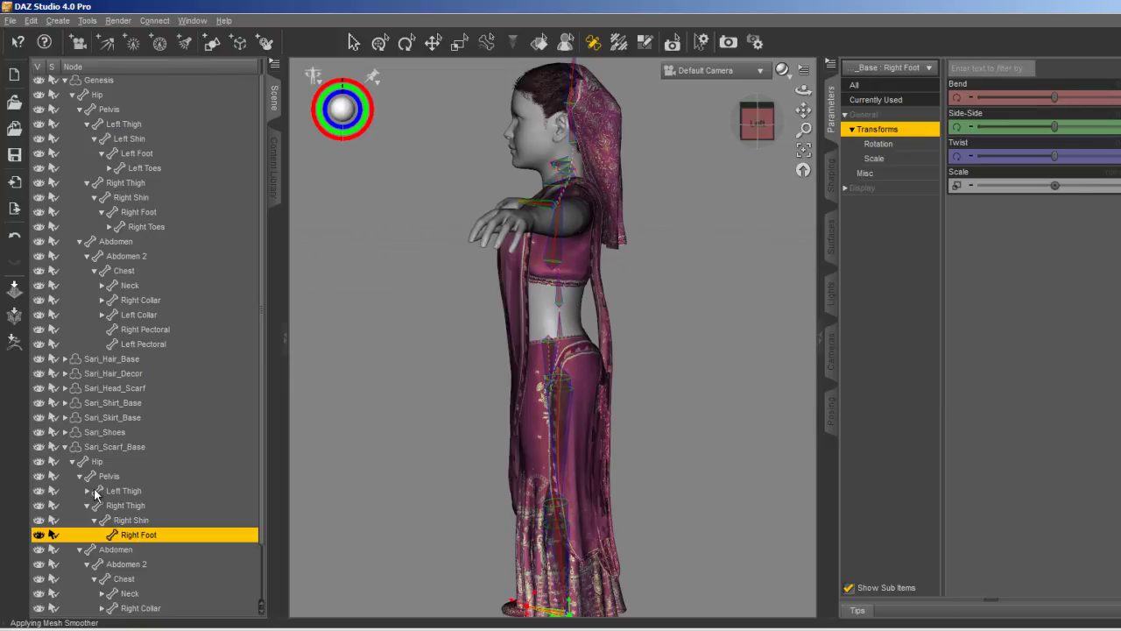
- Expand the scarf's left leg bones and try bending its Left Foot bone
{"action": "left_click", "coordinate": [88, 490]}
{"action": "left_click", "coordinate": [94, 506]}
{"action": "left_click", "coordinate": [139, 520]}
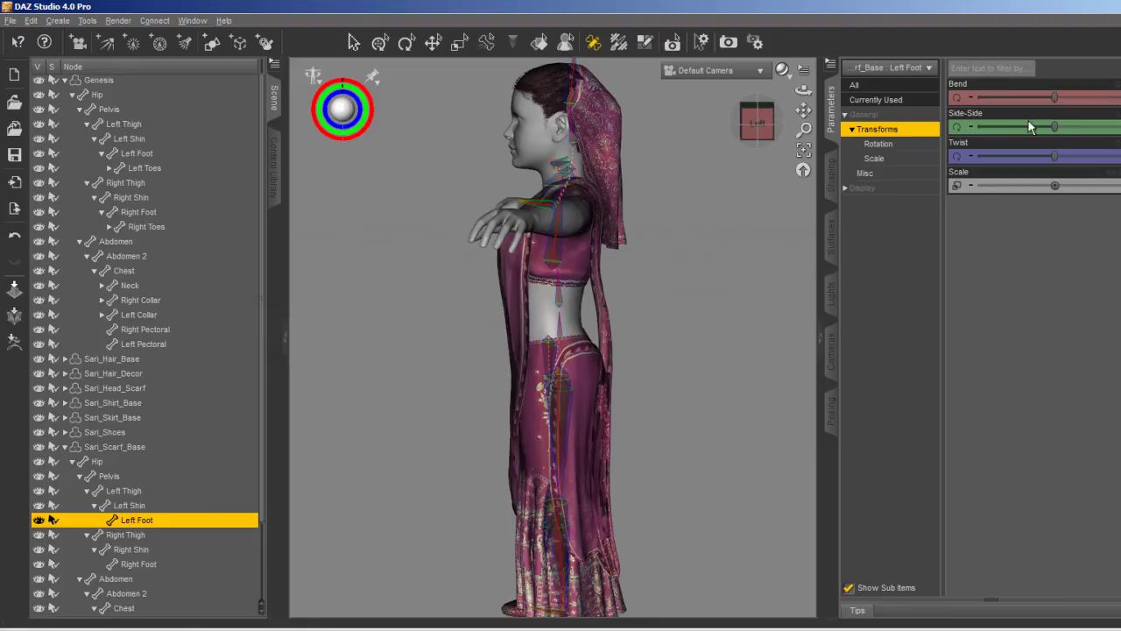
{"action": "left_click_drag", "start_coordinate": [1057, 97], "coordinate": [1072, 99]}
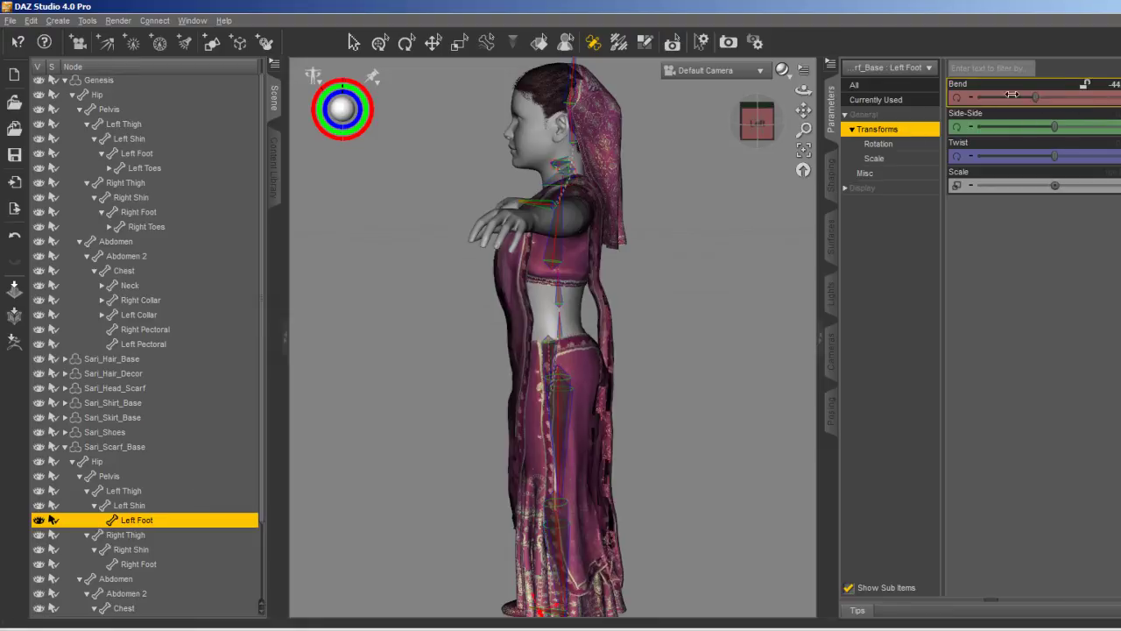
- Set the Bend of the scarf's Left Shin bone to 30.86 and check the drape from behind
{"action": "left_click", "coordinate": [129, 505]}
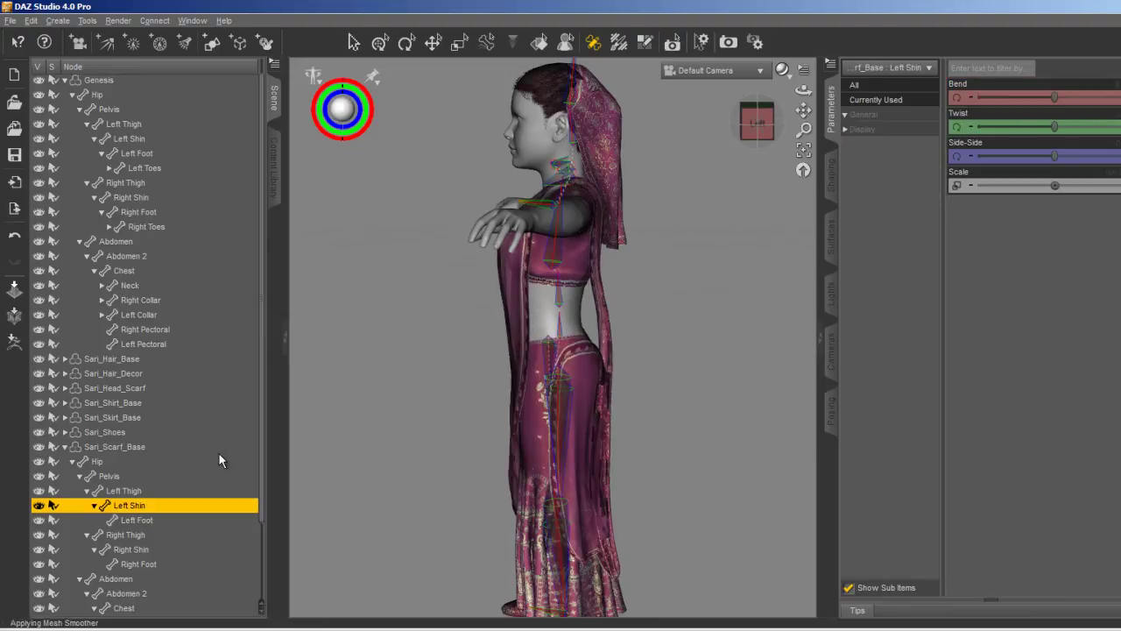
{"action": "mouse_move", "coordinate": [1054, 97]}
{"action": "left_mouse_down"}
{"action": "mouse_move", "coordinate": [1044, 98]}
{"action": "mouse_move", "coordinate": [1079, 100]}
{"action": "mouse_move", "coordinate": [1067, 99]}
{"action": "left_mouse_up"}
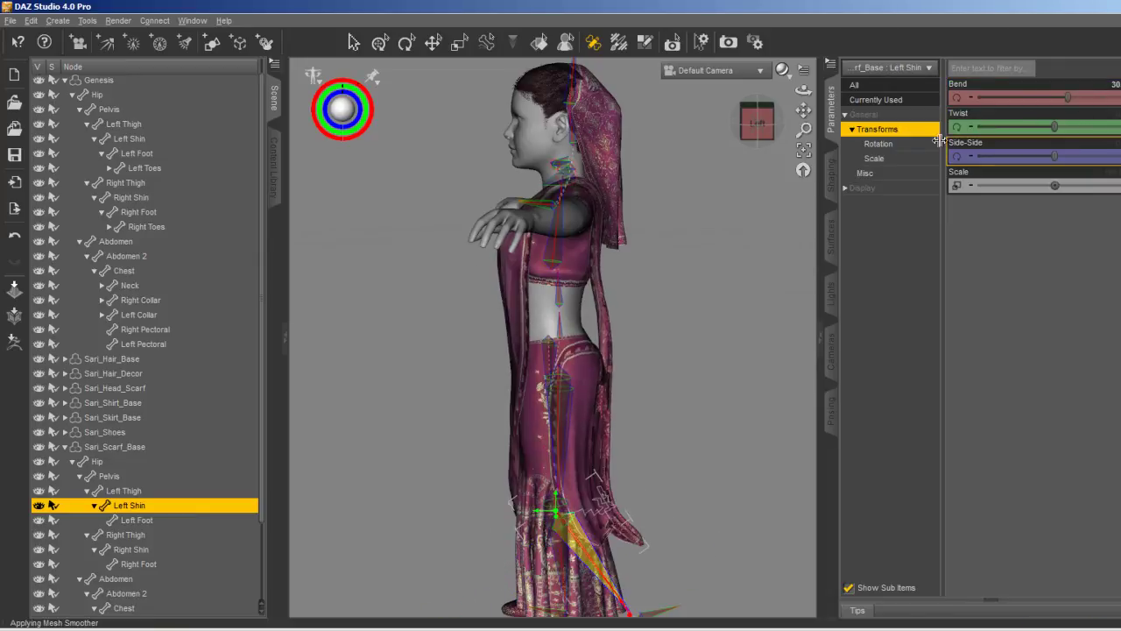
{"action": "left_click_drag", "start_coordinate": [762, 131], "coordinate": [4, 165]}
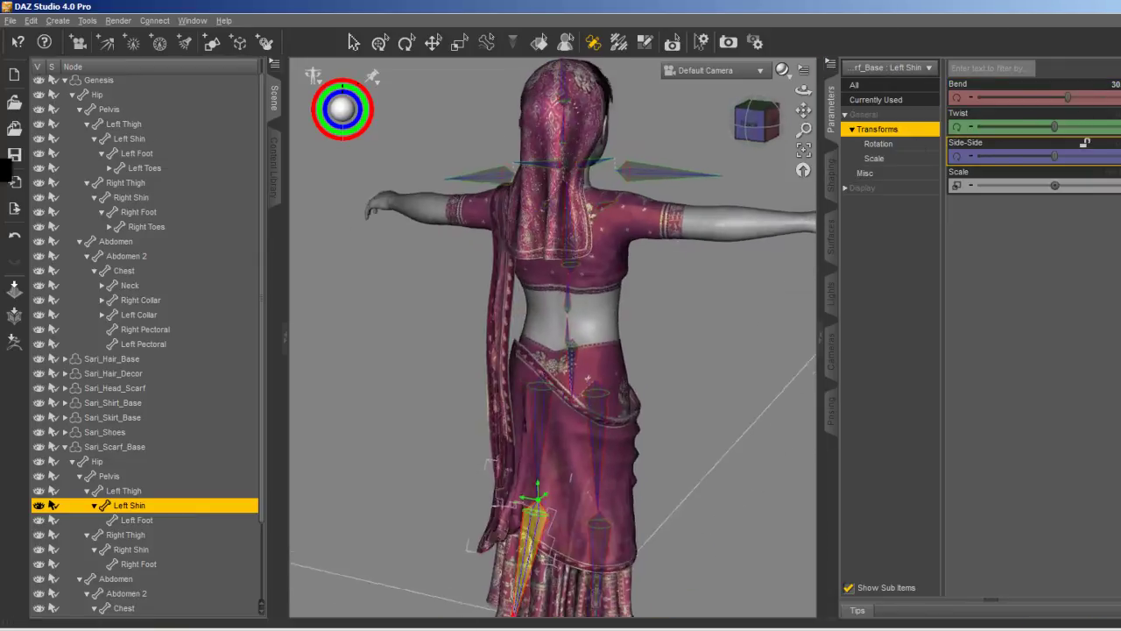
{"action": "left_click", "coordinate": [756, 127]}
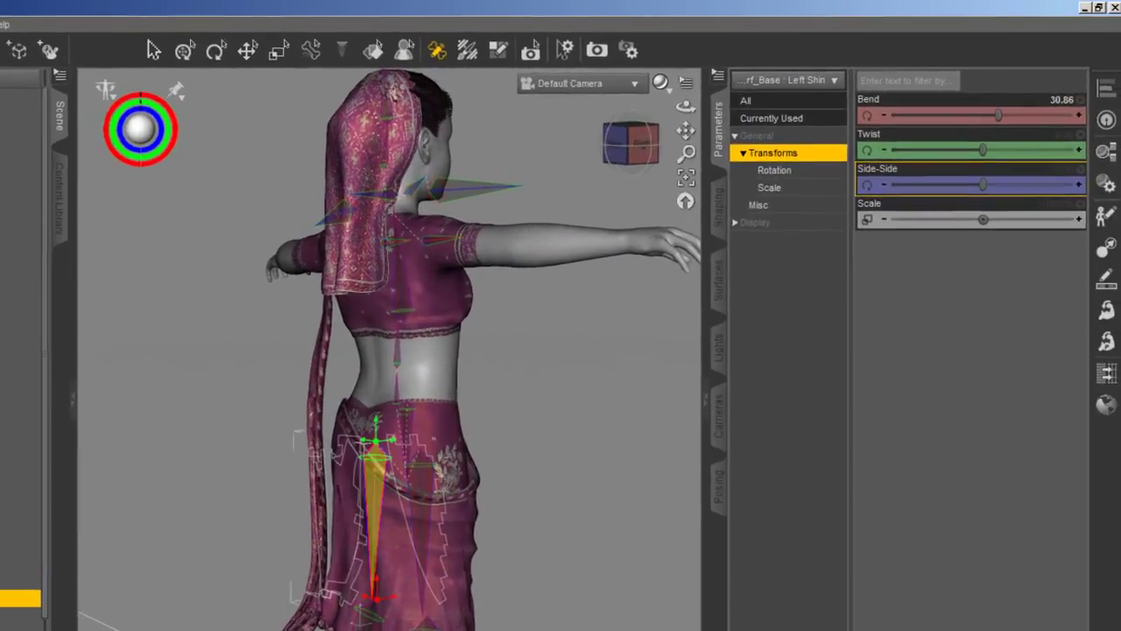
- Set the Bend of the scarf's Left Thigh bone to 22.29 and check the drape from the side
{"action": "left_click", "coordinate": [88, 507]}
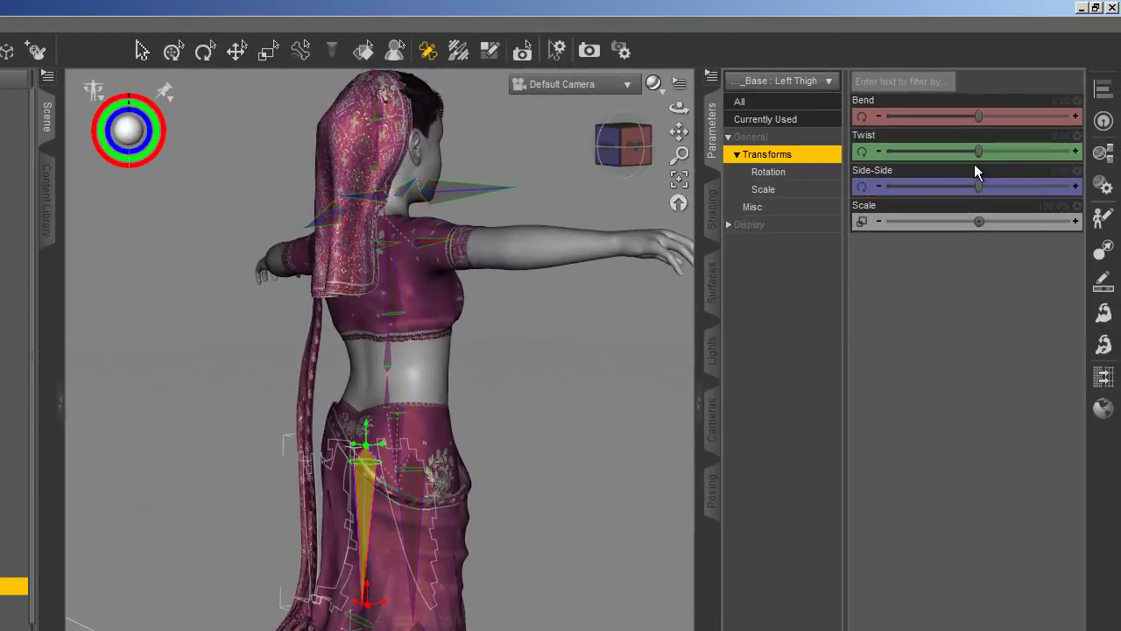
{"action": "left_click_drag", "start_coordinate": [1043, 99], "coordinate": [1052, 99]}
{"action": "left_click_drag", "start_coordinate": [988, 116], "coordinate": [989, 116]}
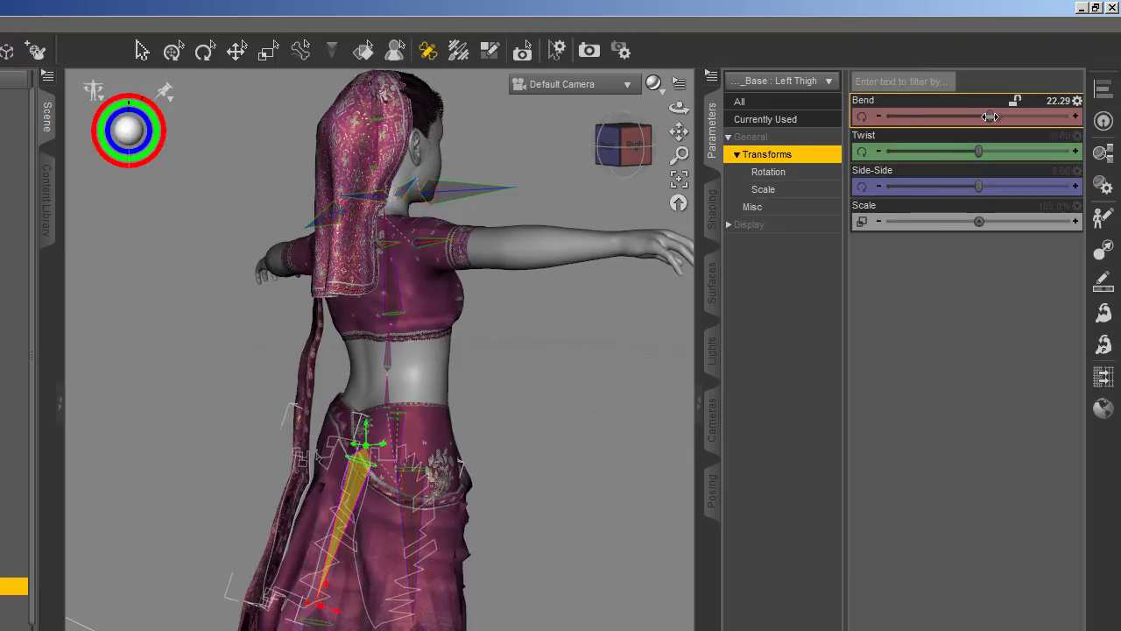
{"action": "left_click", "coordinate": [621, 161]}
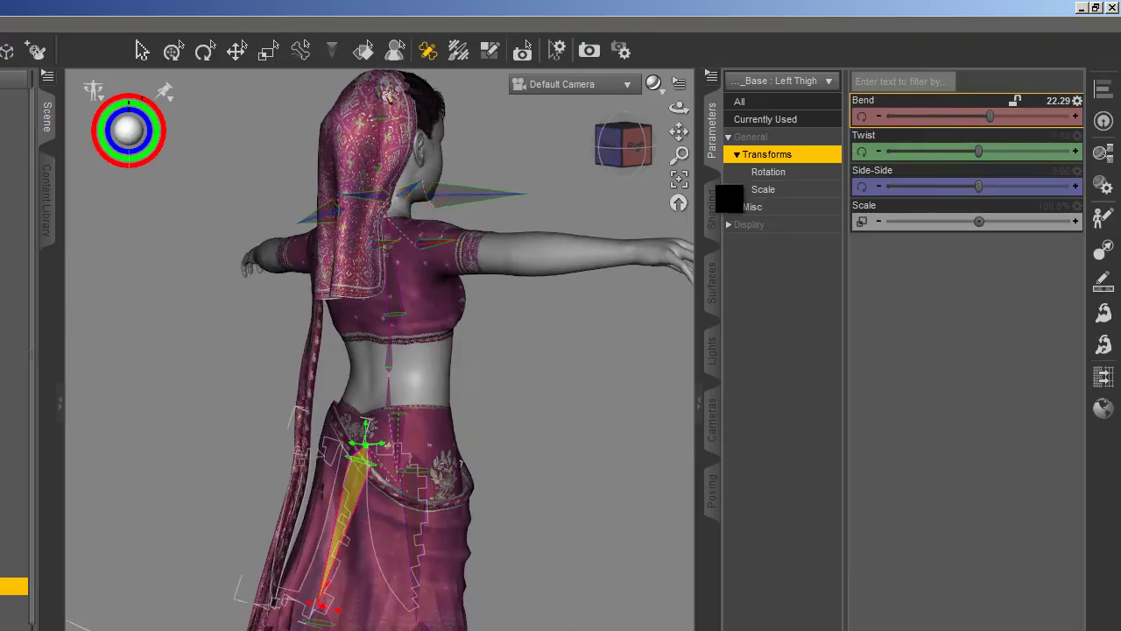
{"action": "left_click", "coordinate": [639, 145]}
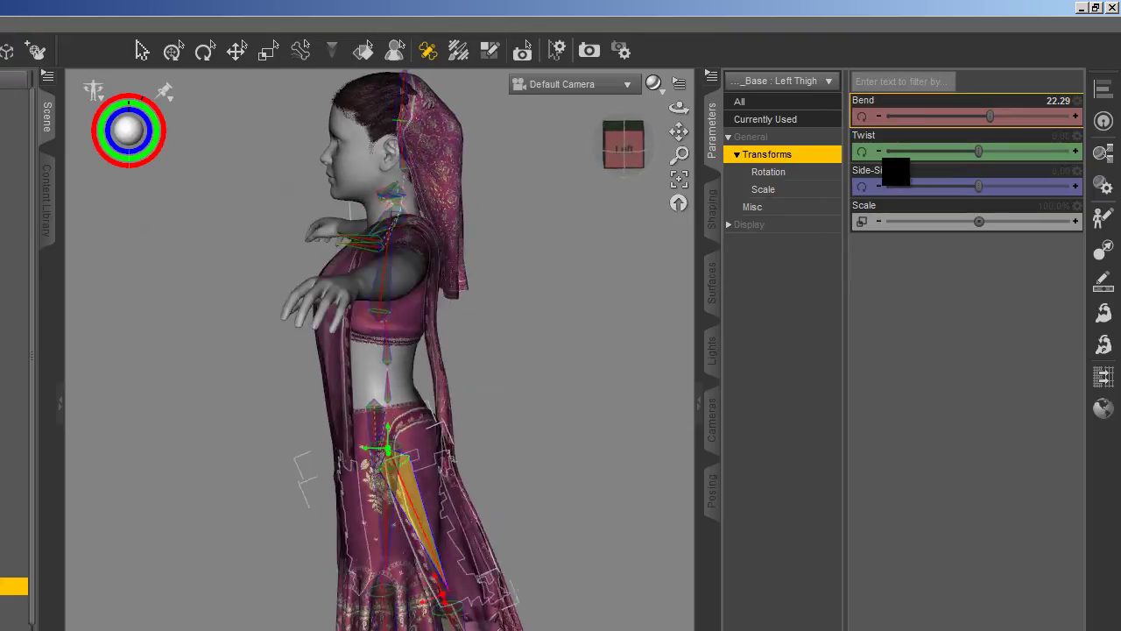
- Try a Bend of 29.14 on the scarf's Left Thigh bone, check it from behind, and reduce the Bend to 3.43
{"action": "mouse_move", "coordinate": [985, 112]}
{"action": "left_mouse_down"}
{"action": "mouse_move", "coordinate": [1015, 116]}
{"action": "mouse_move", "coordinate": [993, 118]}
{"action": "left_mouse_up"}
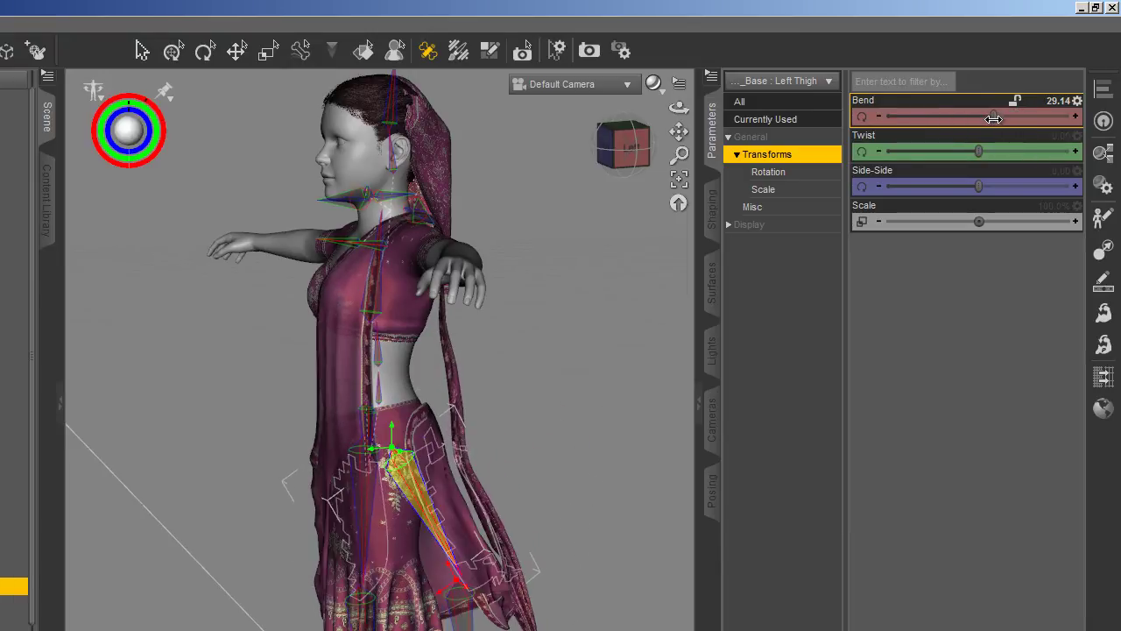
{"action": "left_click_drag", "start_coordinate": [641, 155], "coordinate": [0, 207]}
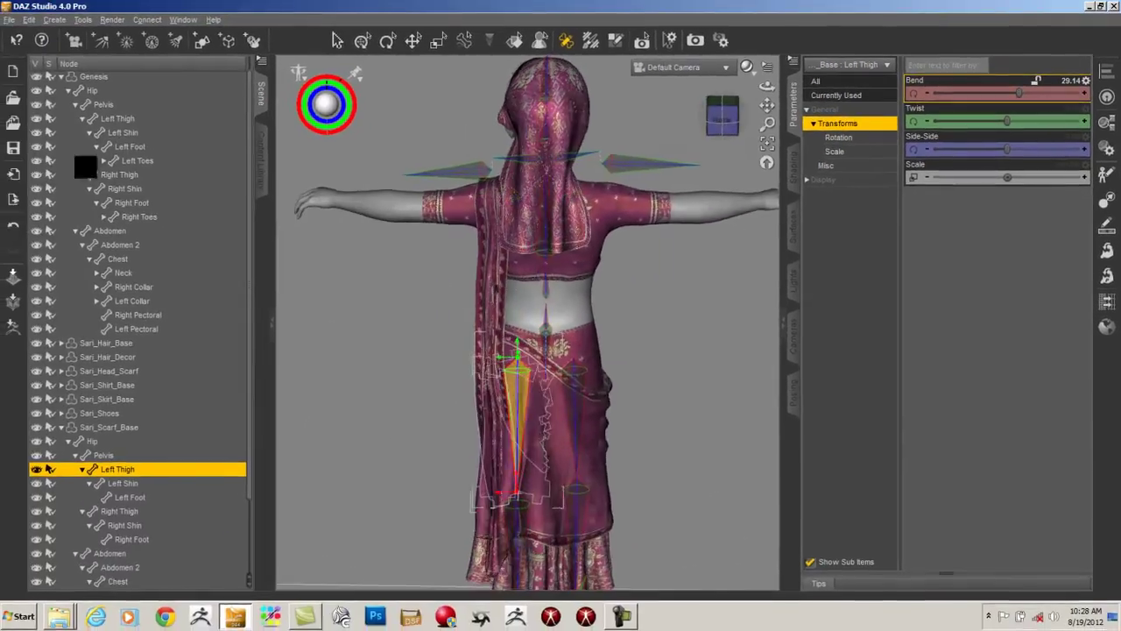
{"action": "left_click_drag", "start_coordinate": [85, 166], "coordinate": [996, 87]}
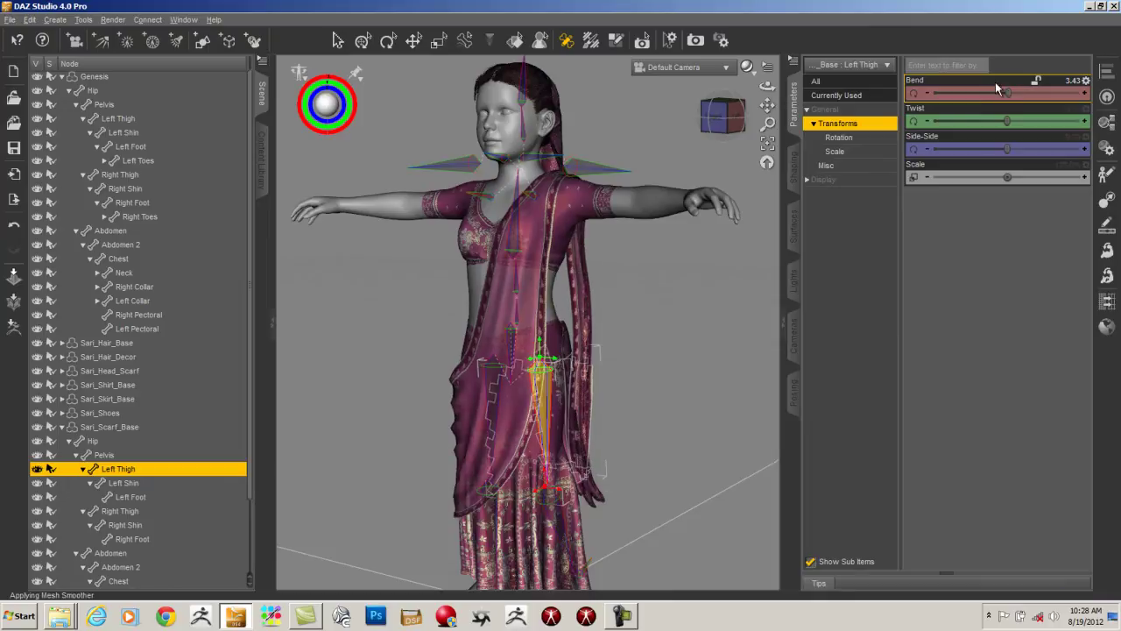
{"action": "left_click", "coordinate": [730, 128]}
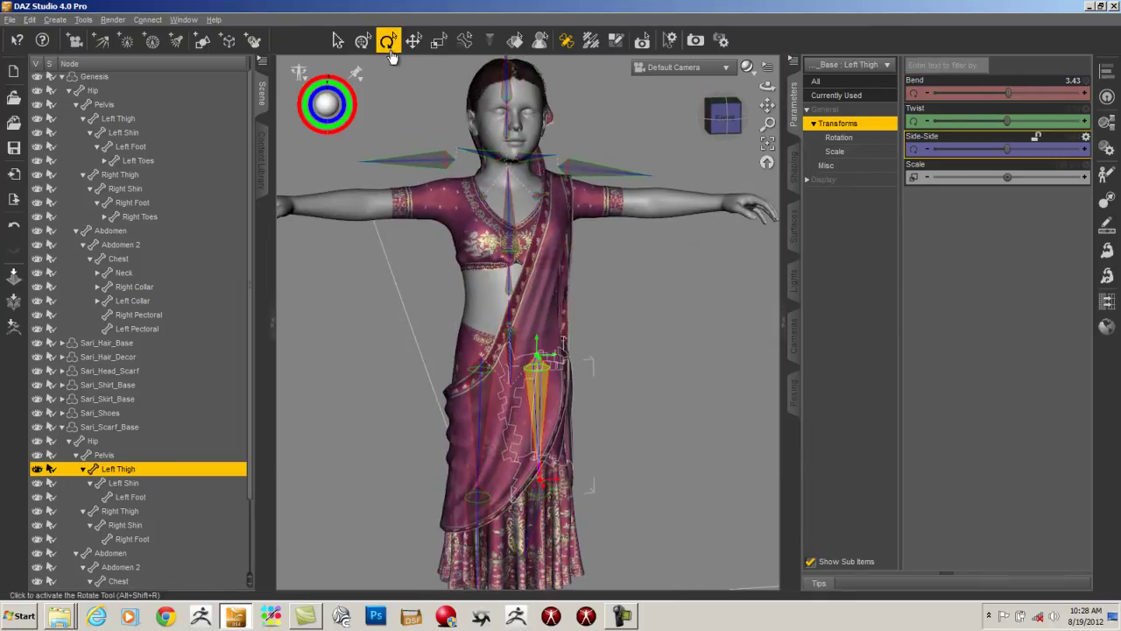
- Spot-render the dressed figure from the front and turn the view to inspect the scarf at an angle
{"action": "left_click", "coordinate": [642, 40]}
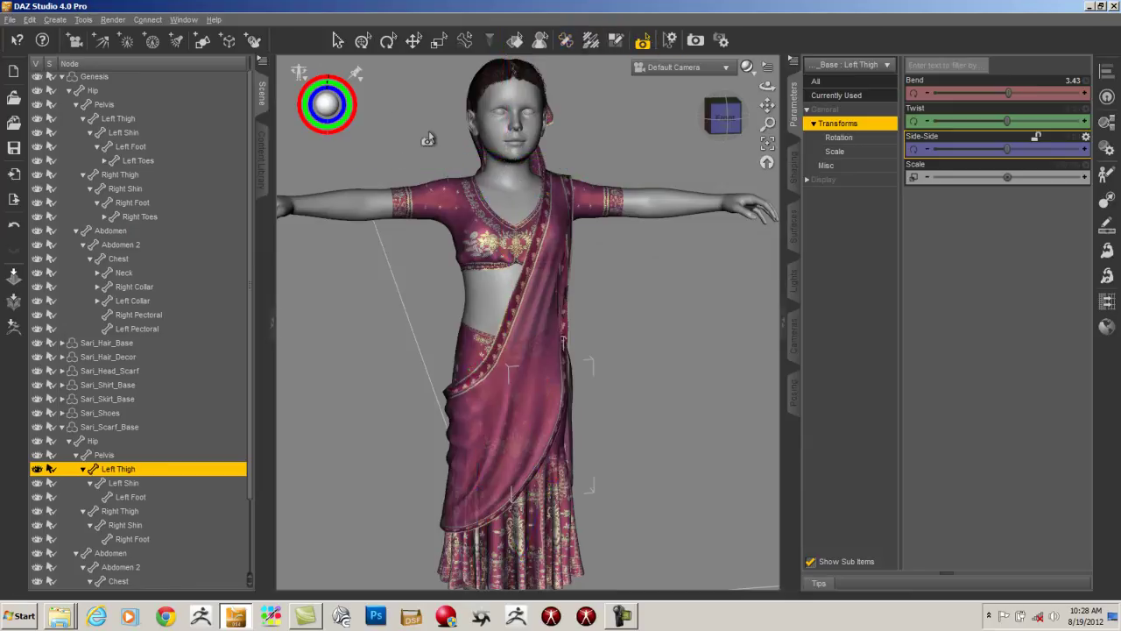
{"action": "left_click_drag", "start_coordinate": [659, 573], "coordinate": [665, 561]}
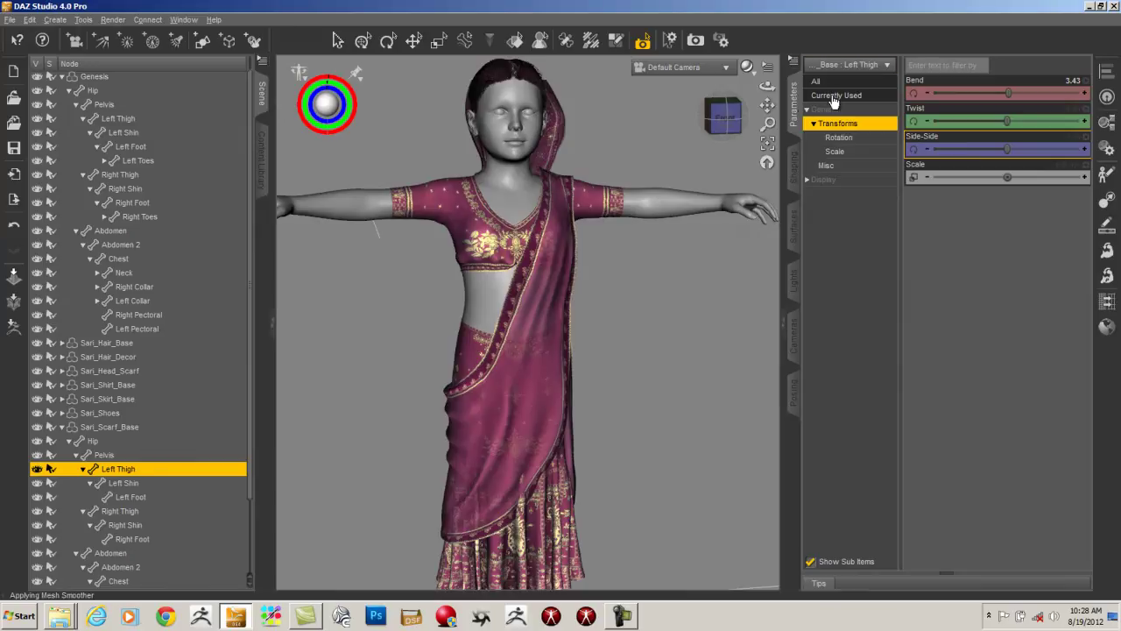
{"action": "left_click_drag", "start_coordinate": [488, 146], "coordinate": [470, 139]}
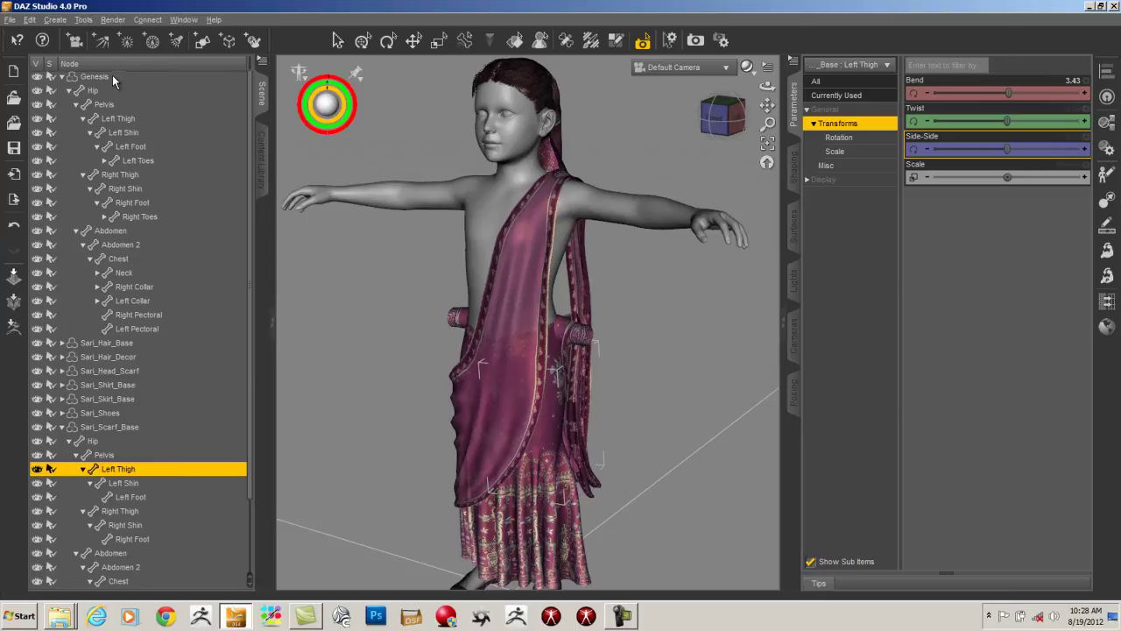
- Set the Basic Child shape of Genesis to 1.00 and check the outfit from the left side and front
{"action": "left_click", "coordinate": [114, 76]}
{"action": "left_click", "coordinate": [794, 166]}
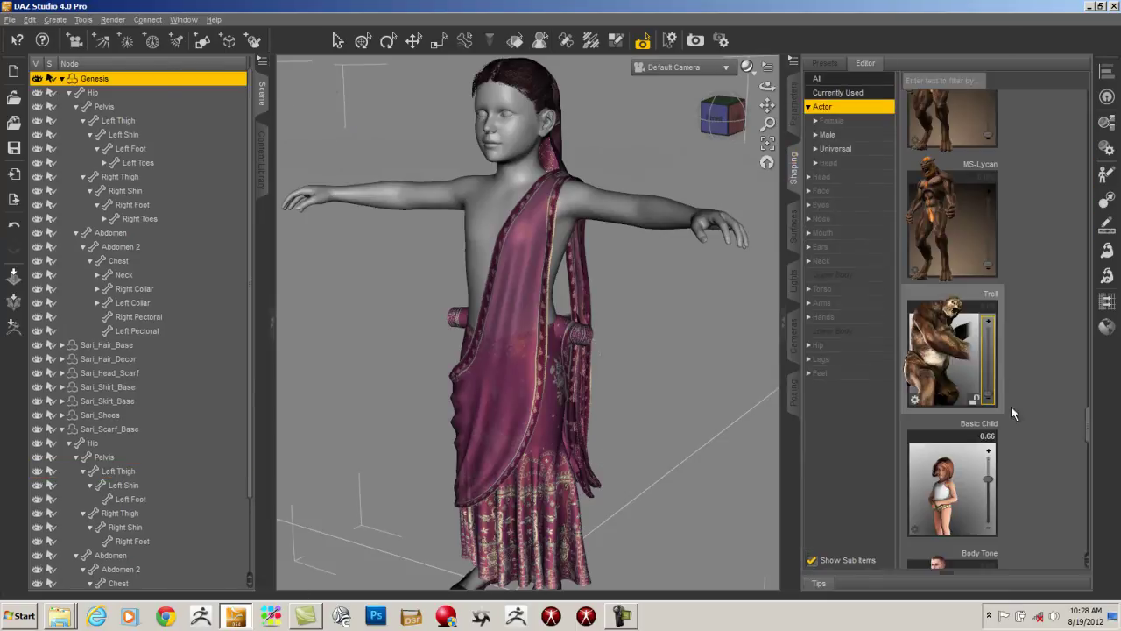
{"action": "left_click_drag", "start_coordinate": [991, 478], "coordinate": [980, 536]}
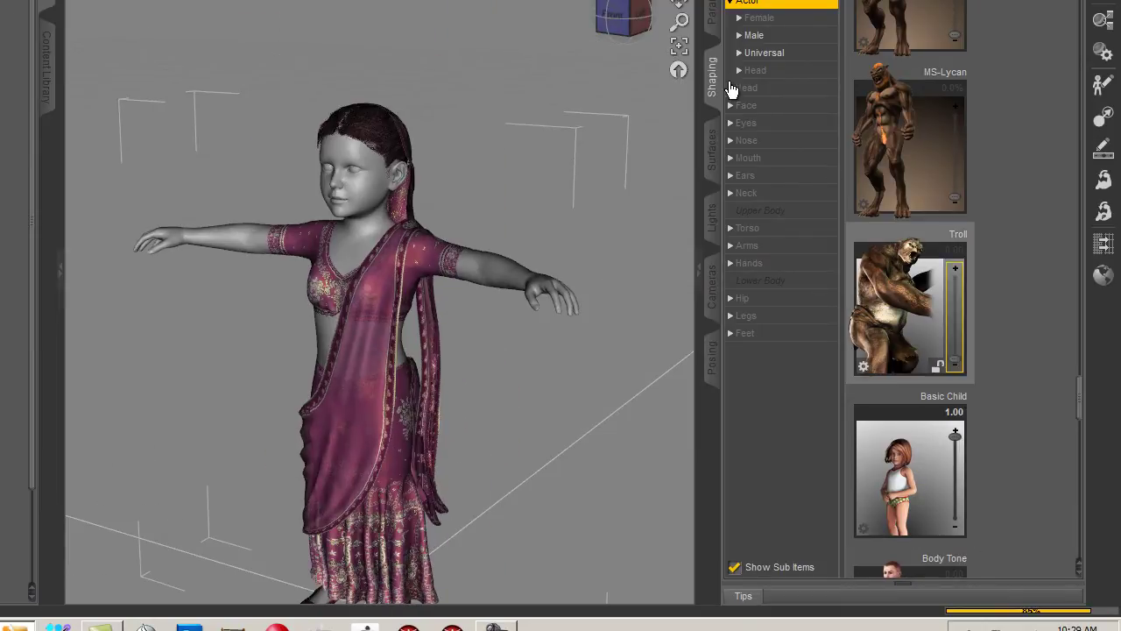
{"action": "left_click", "coordinate": [628, 22]}
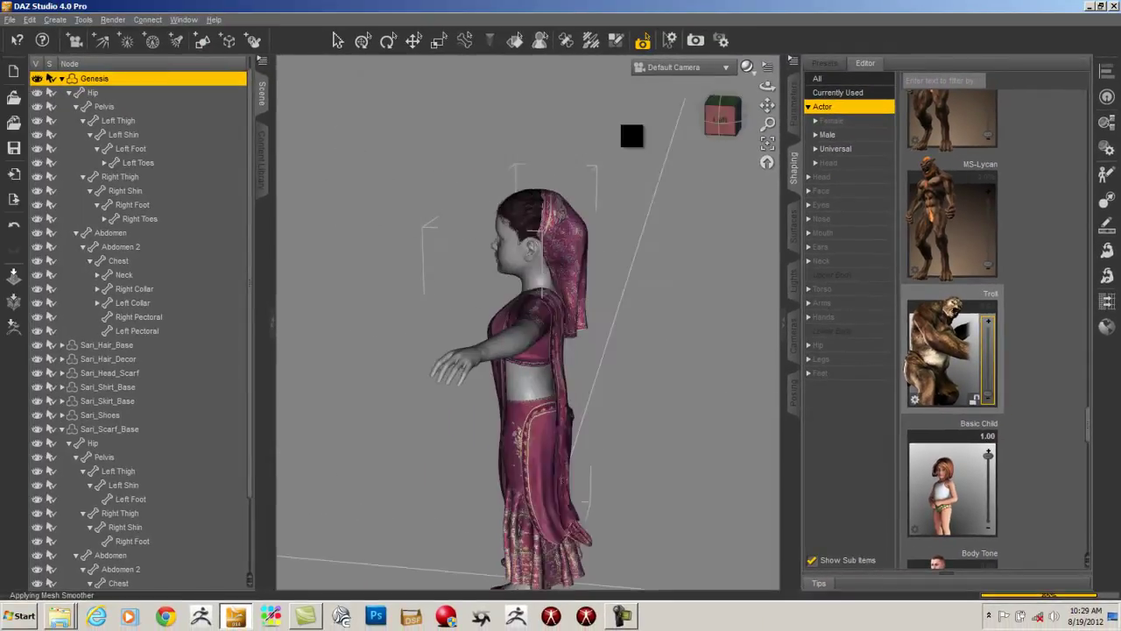
{"action": "left_click", "coordinate": [720, 120]}
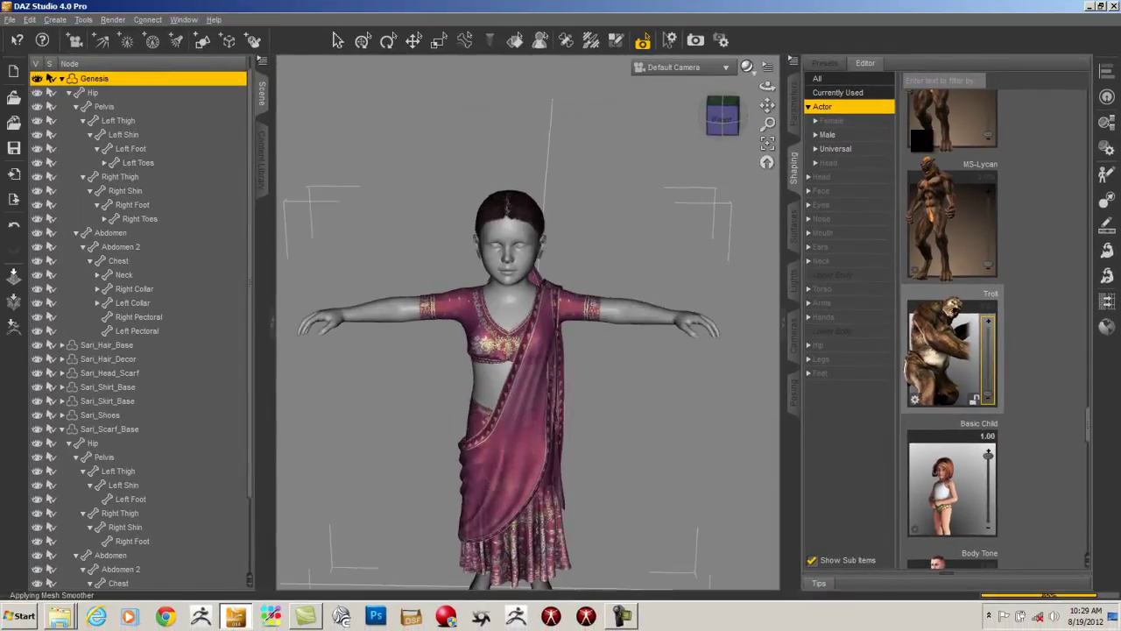
{"action": "left_click_drag", "start_coordinate": [717, 137], "coordinate": [839, 130]}
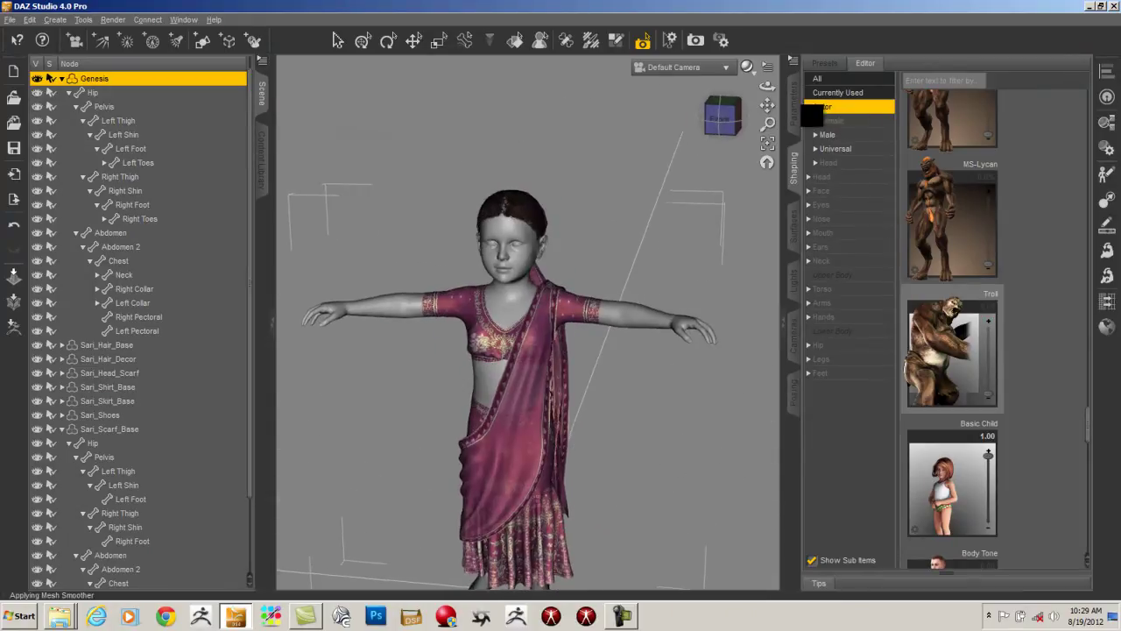
- Browse the Genesis pose folders and apply the Kid Clinging pose from BasicChild
{"action": "left_click", "coordinate": [261, 157]}
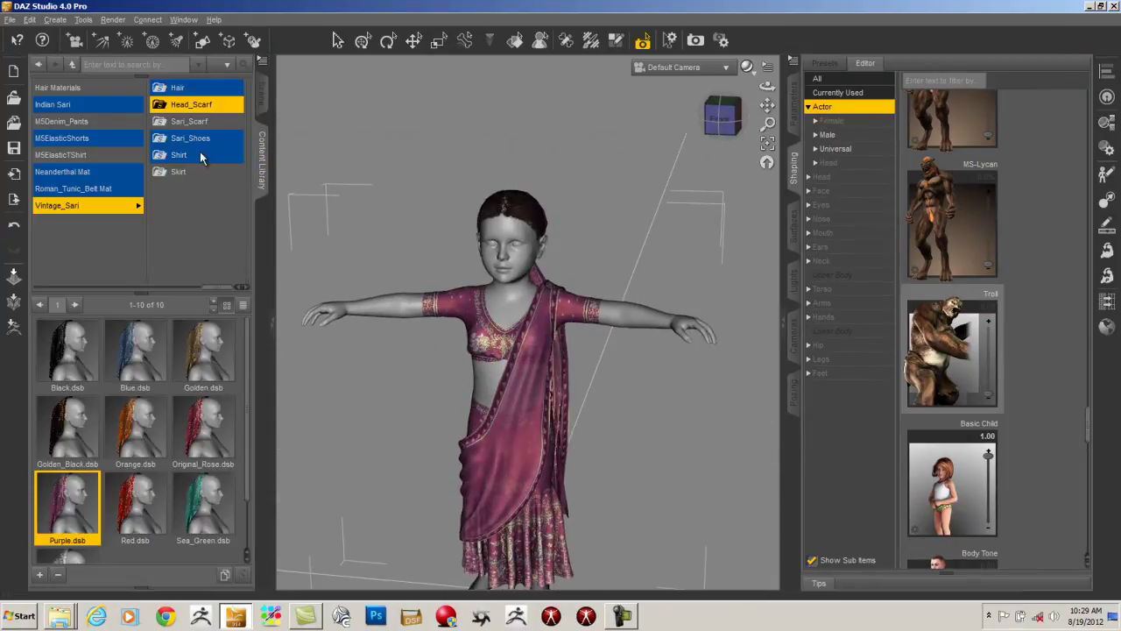
{"action": "left_click_drag", "start_coordinate": [213, 291], "coordinate": [170, 288]}
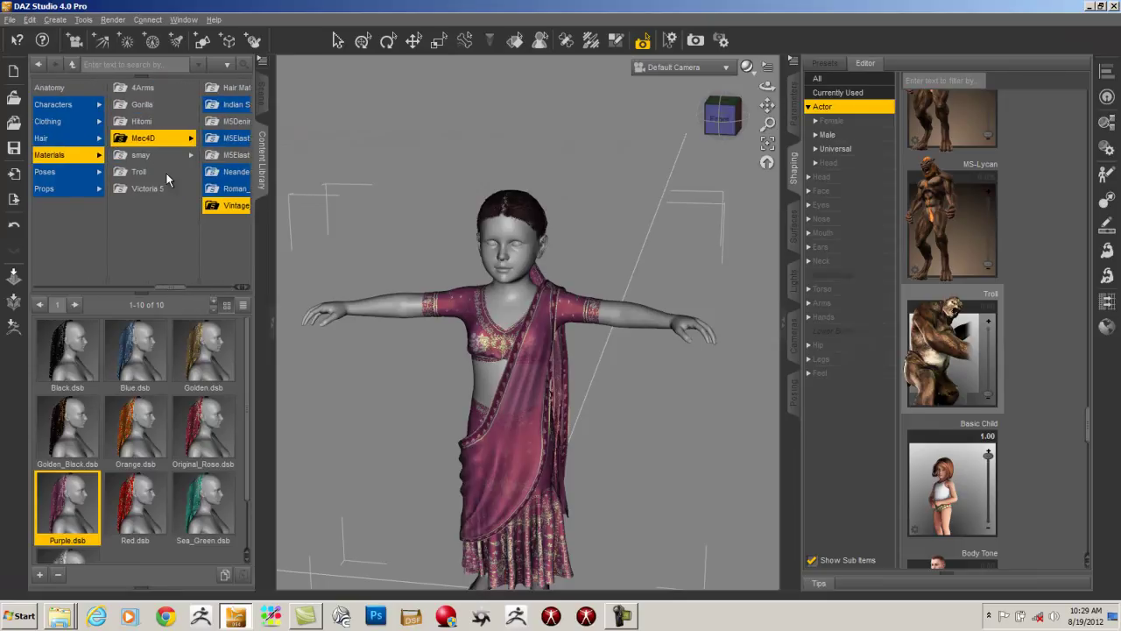
{"action": "left_click", "coordinate": [61, 171]}
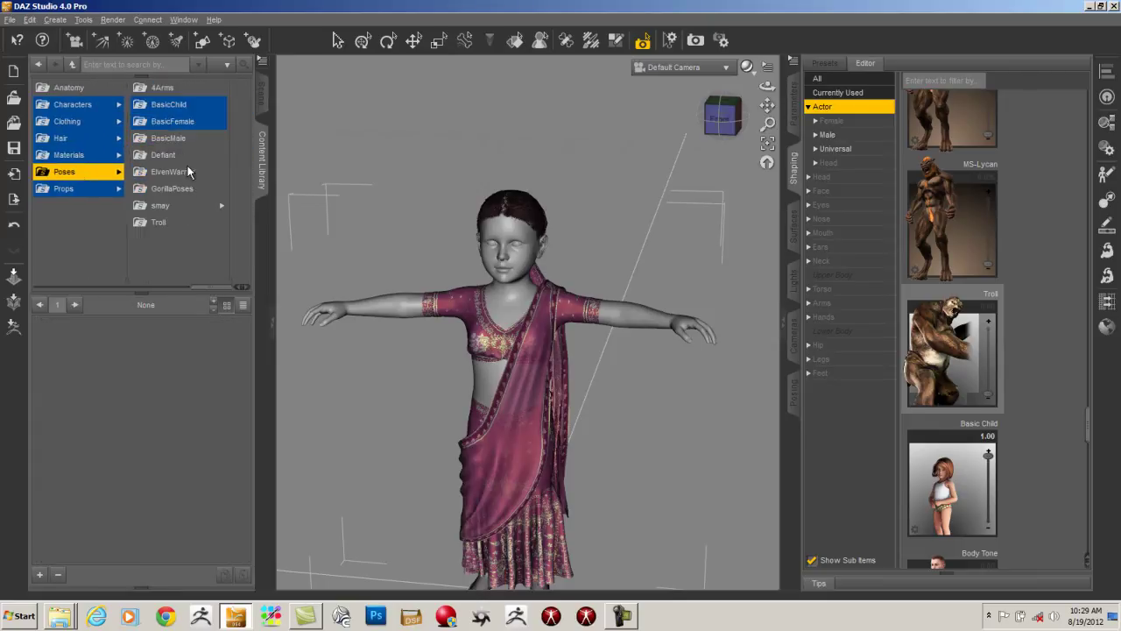
{"action": "left_click", "coordinate": [186, 120]}
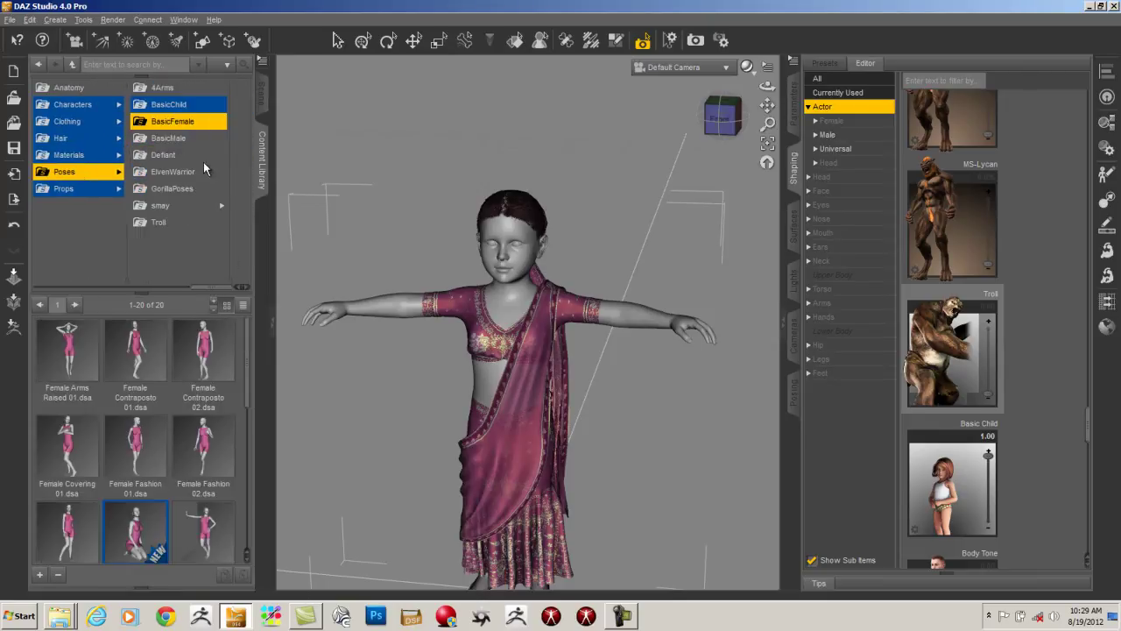
{"action": "left_click", "coordinate": [180, 137]}
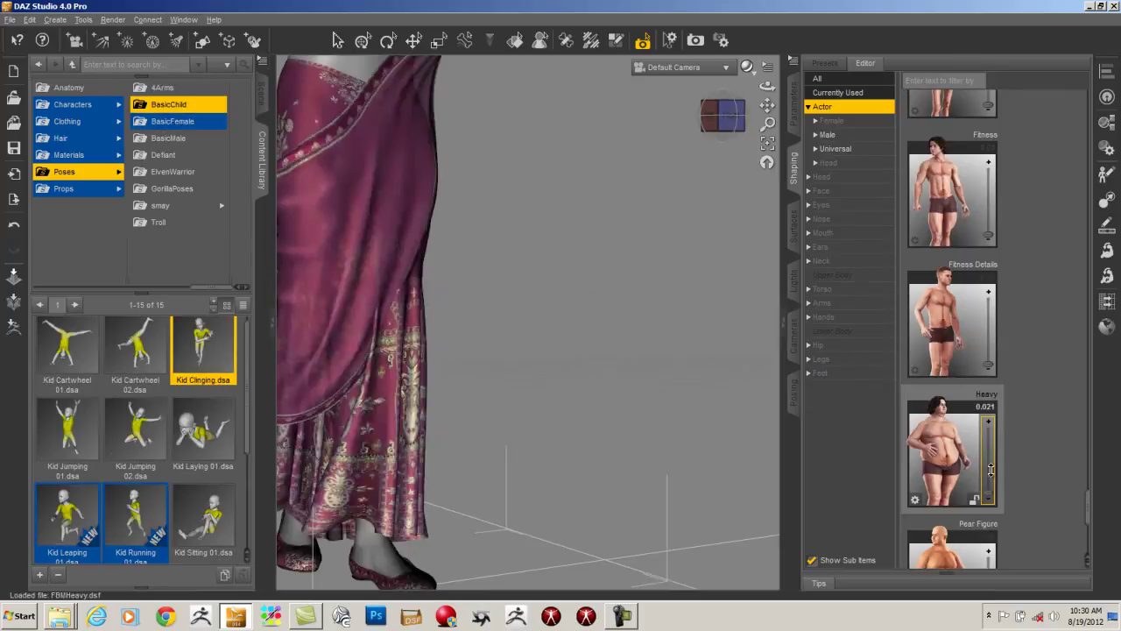
- Set the Heavy shape of Genesis to 0.83 and frame the whole figure from the front
{"action": "left_click_drag", "start_coordinate": [990, 455], "coordinate": [990, 434]}
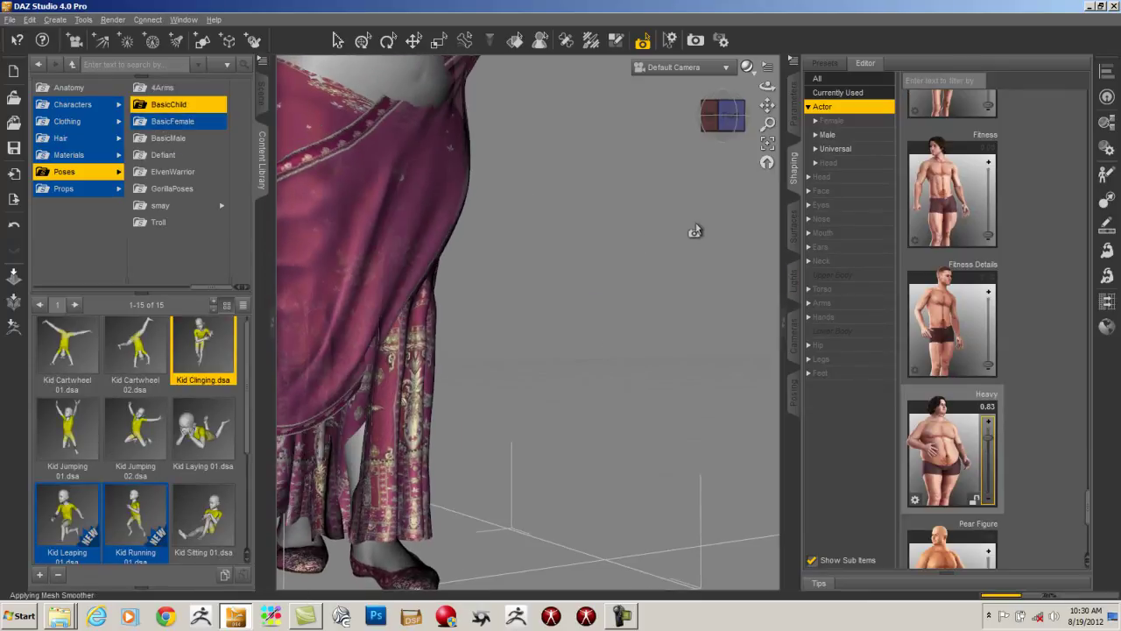
{"action": "left_click", "coordinate": [768, 144]}
{"action": "left_click_drag", "start_coordinate": [711, 125], "coordinate": [468, 133]}
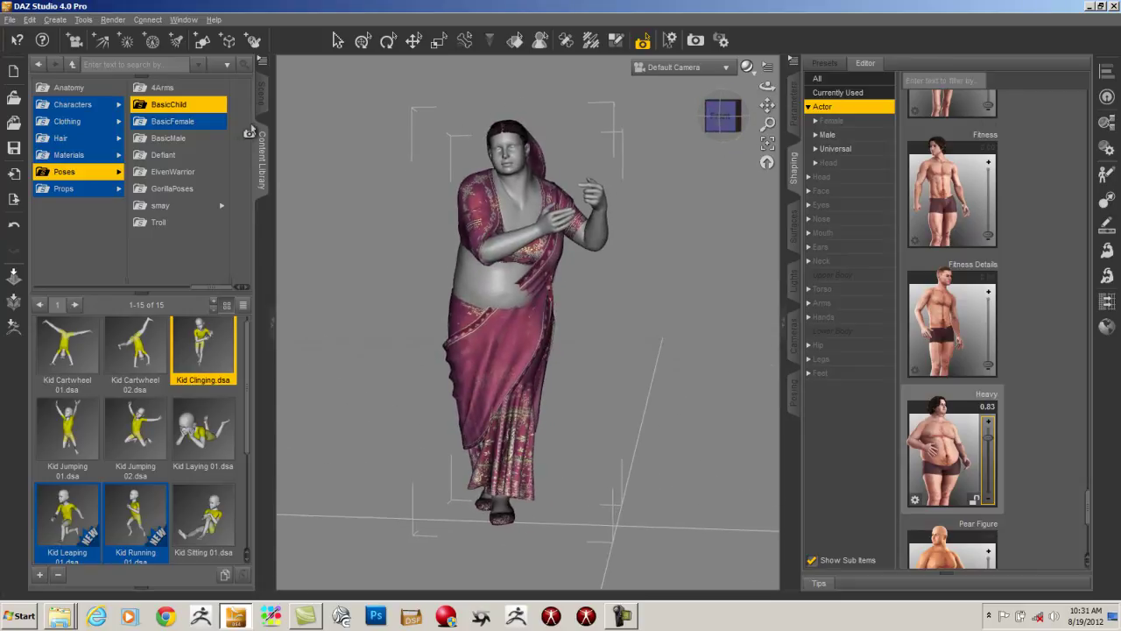
- Show the scarf's bones, set the Bend of its Abdomen bone to 25.71, and check the drape from several angles
{"action": "left_click", "coordinate": [261, 98]}
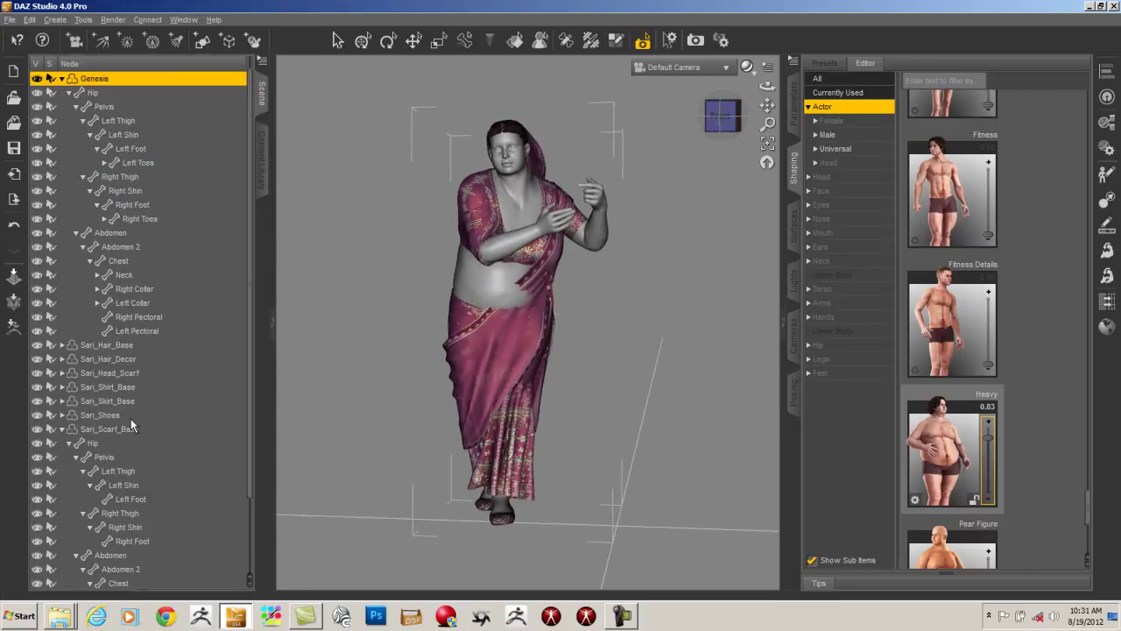
{"action": "left_click", "coordinate": [113, 557]}
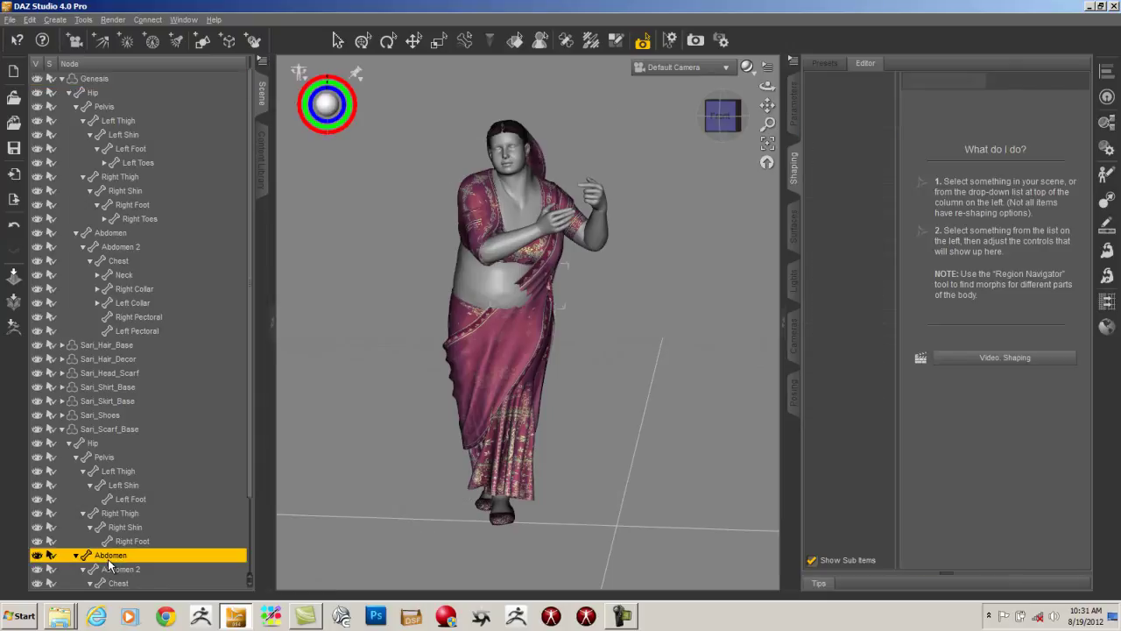
{"action": "left_click", "coordinate": [565, 40]}
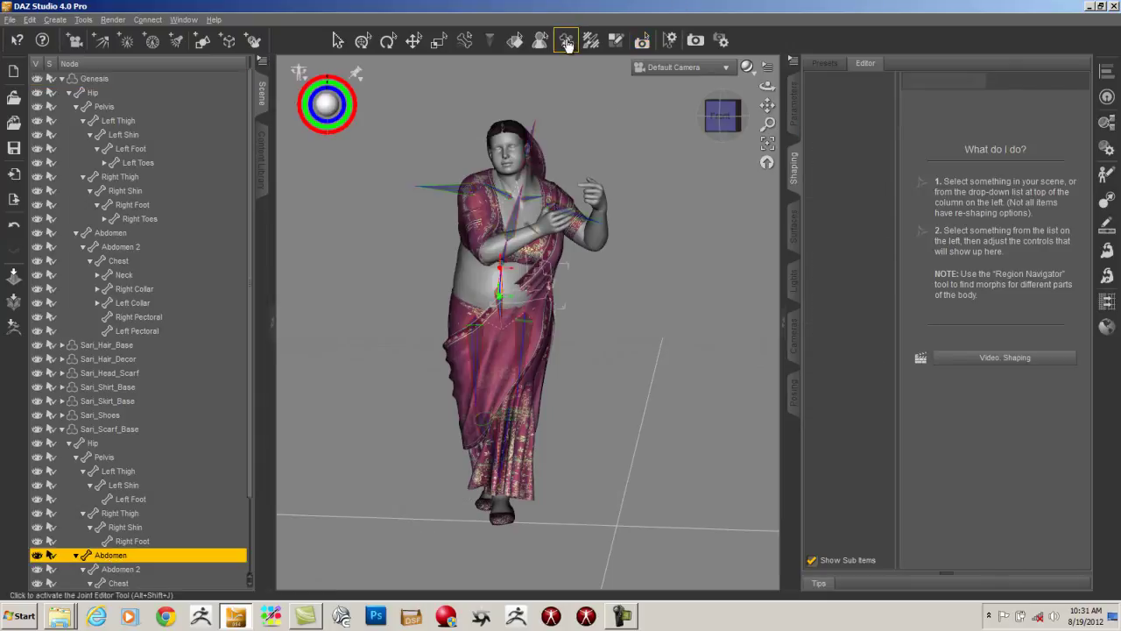
{"action": "left_click", "coordinate": [793, 96]}
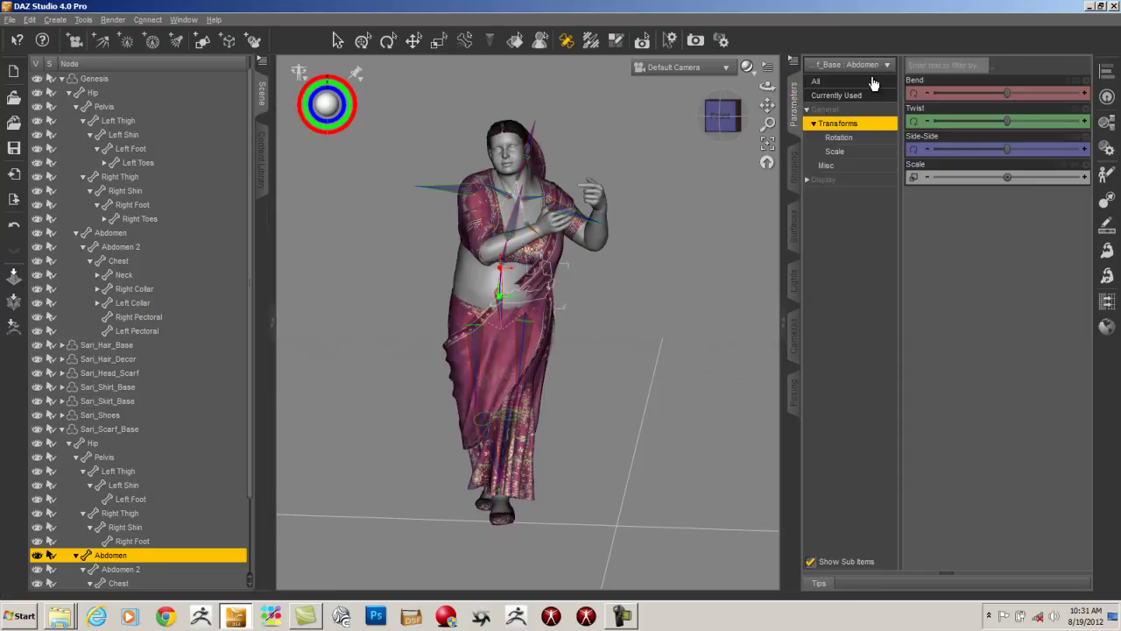
{"action": "left_click_drag", "start_coordinate": [1010, 92], "coordinate": [1019, 92]}
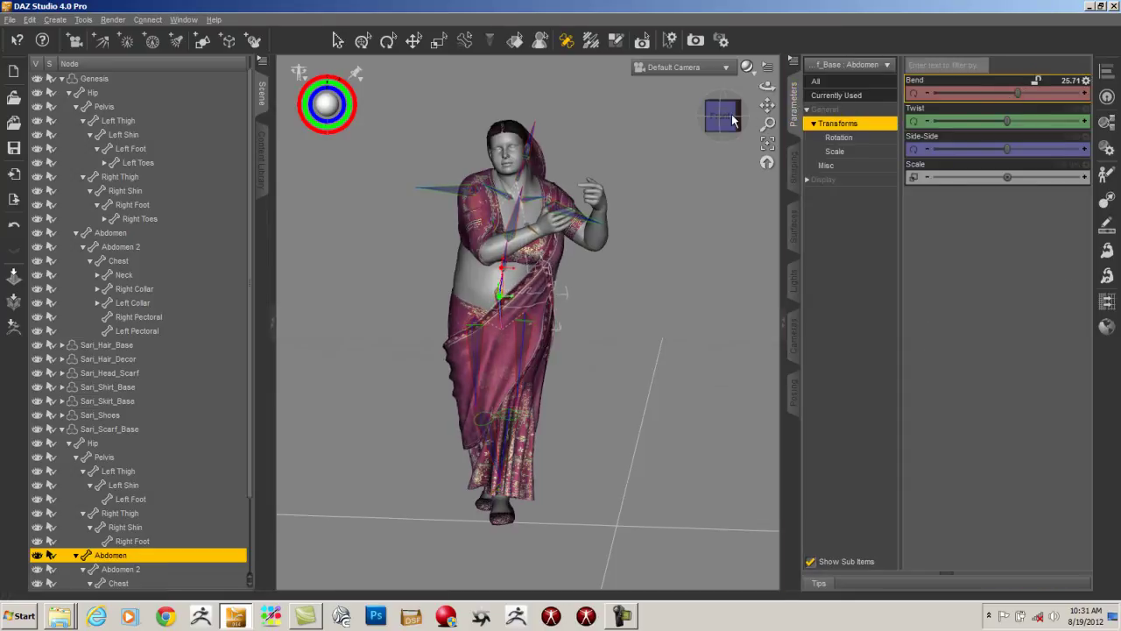
{"action": "left_click_drag", "start_coordinate": [641, 119], "coordinate": [1119, 170]}
{"action": "left_click_drag", "start_coordinate": [665, 141], "coordinate": [744, 101]}
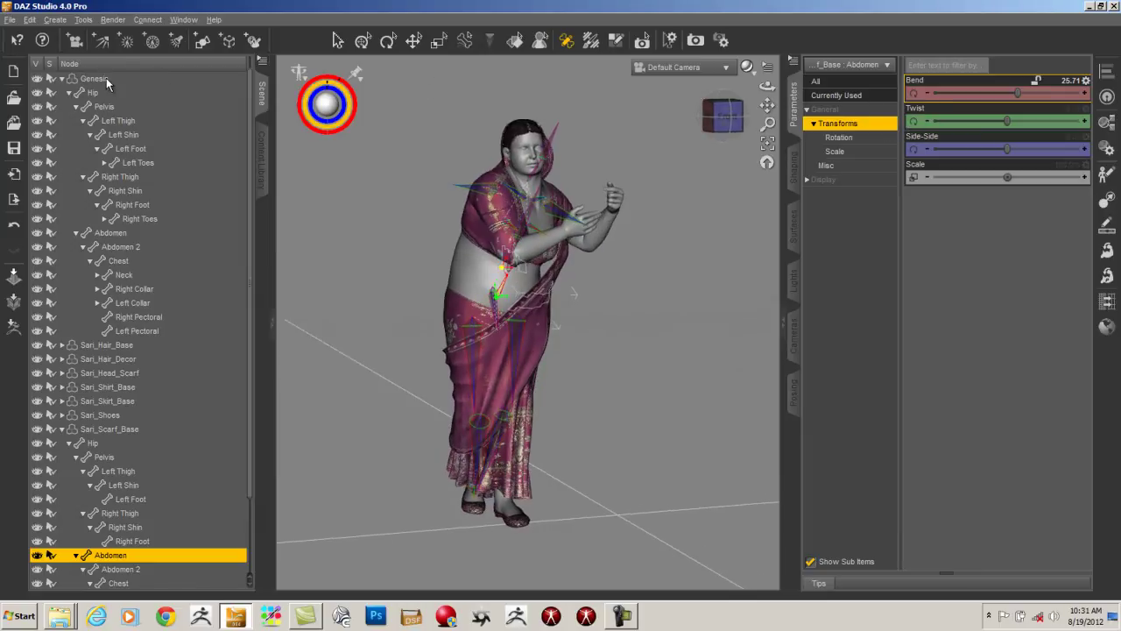
- Set the Victoria 5 shape of Genesis to 1.00
{"action": "left_click", "coordinate": [106, 78]}
{"action": "left_click", "coordinate": [797, 170]}
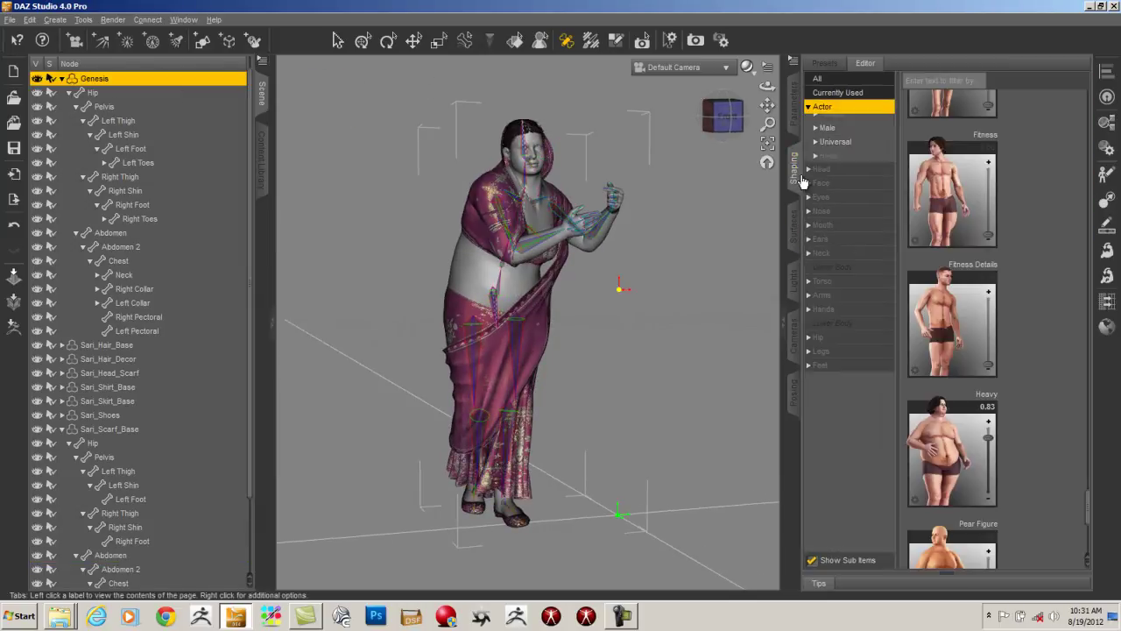
{"action": "left_click_drag", "start_coordinate": [1086, 502], "coordinate": [1107, 177]}
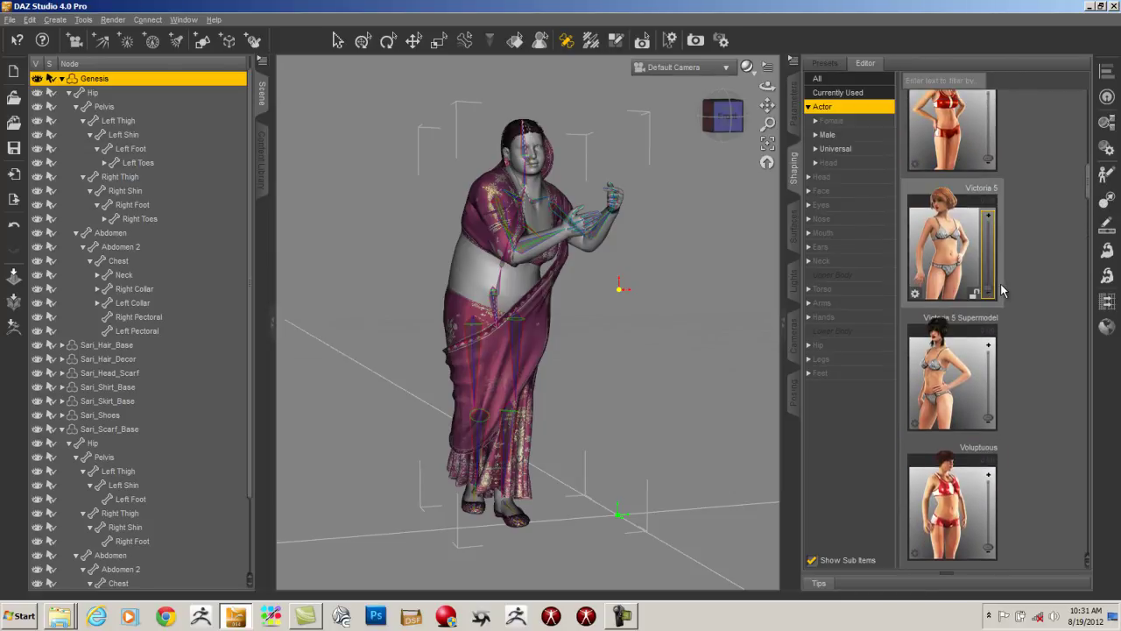
{"action": "left_click_drag", "start_coordinate": [996, 227], "coordinate": [995, 209]}
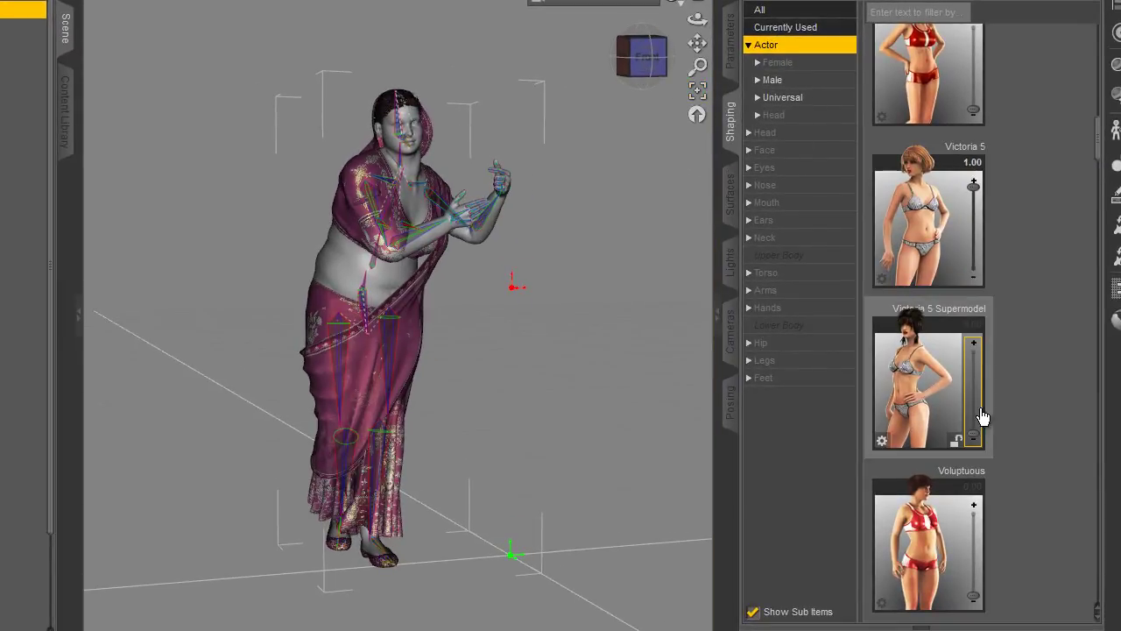
- Try the Victoria 5 Supermodel shape at 1.00, reset it, and check the sari's drape from the front and left side
{"action": "left_click", "coordinate": [973, 338]}
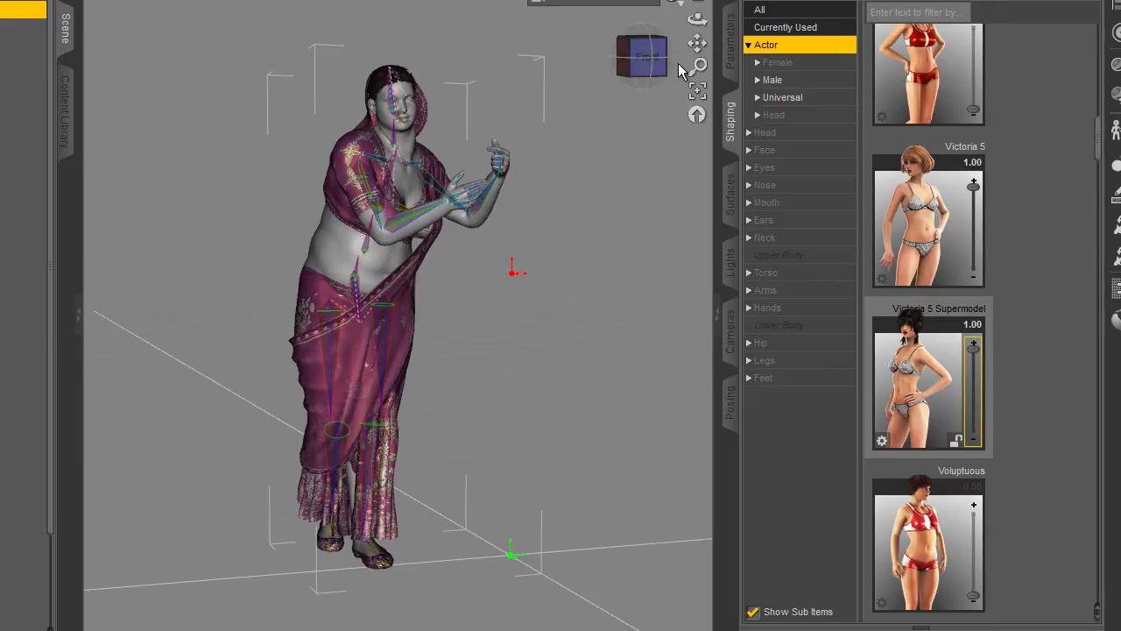
{"action": "left_click_drag", "start_coordinate": [645, 55], "coordinate": [698, 92]}
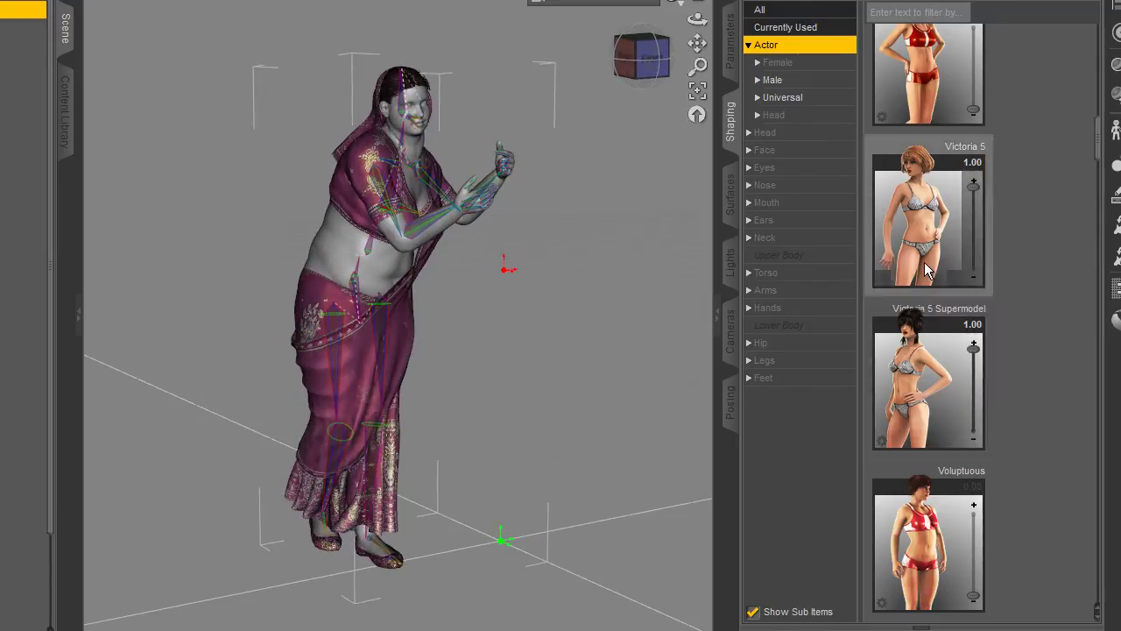
{"action": "left_click_drag", "start_coordinate": [973, 377], "coordinate": [973, 438]}
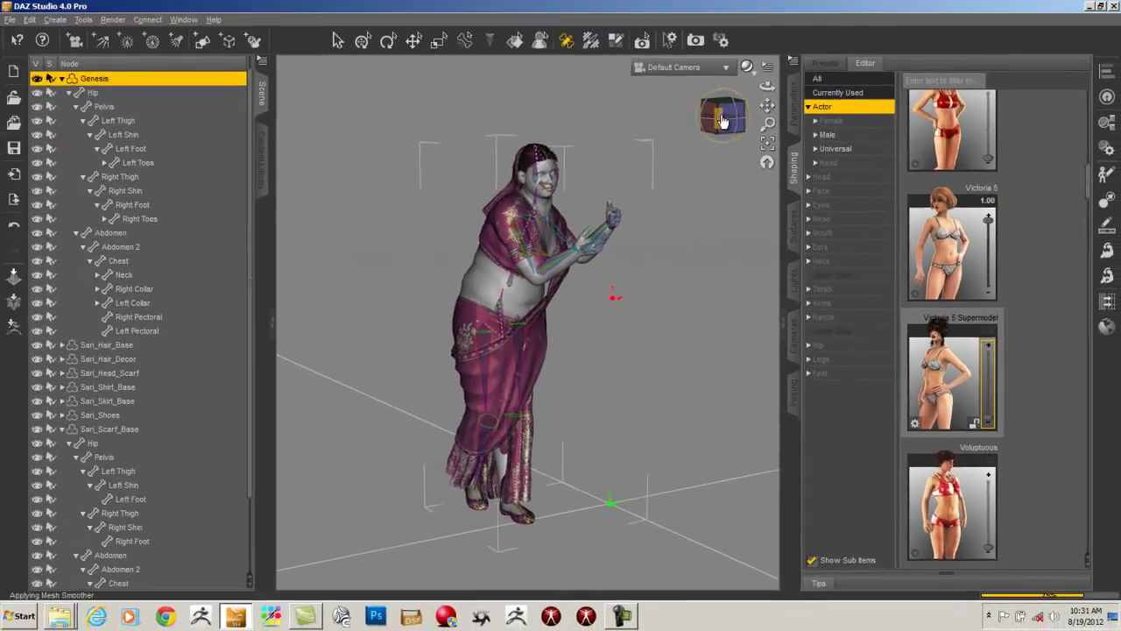
{"action": "left_click_drag", "start_coordinate": [646, 116], "coordinate": [466, 114]}
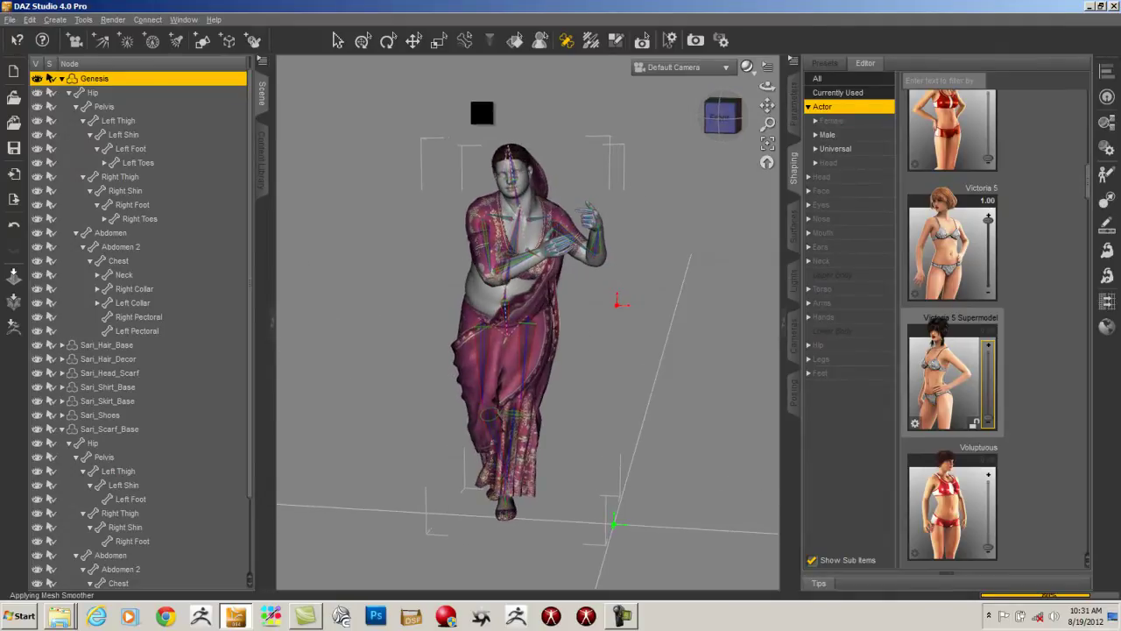
{"action": "left_click_drag", "start_coordinate": [767, 124], "coordinate": [365, 626]}
{"action": "left_click_drag", "start_coordinate": [726, 122], "coordinate": [350, 105]}
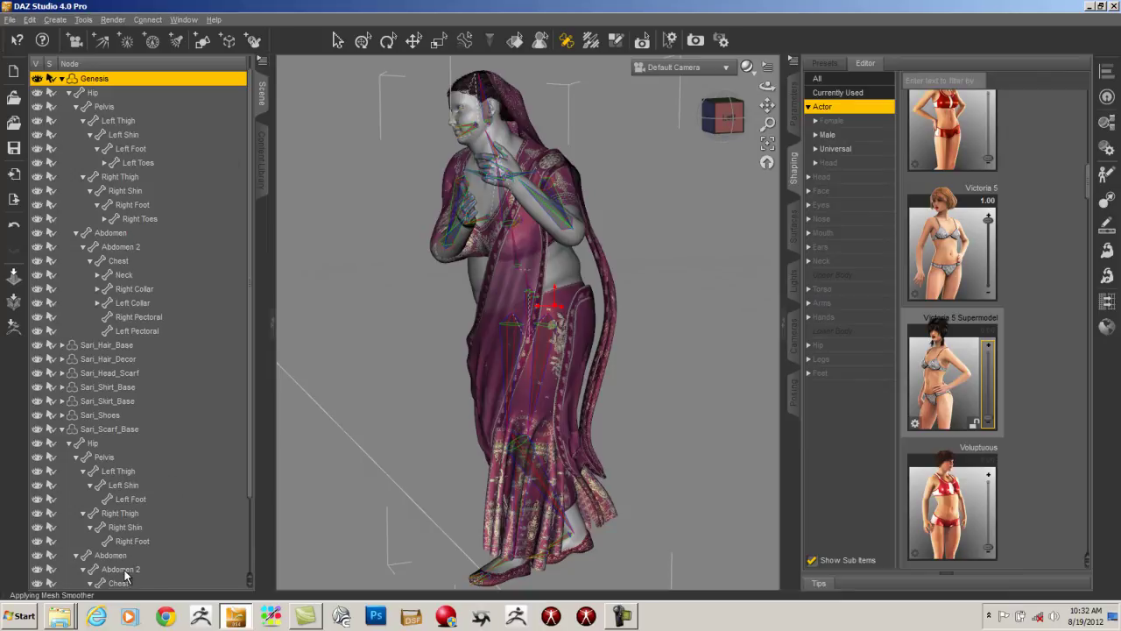
- Set the scarf's Left Shoulder bone to Bend -8.57 and Front-Back -18.86, and check the drape from the side
{"action": "scroll", "coordinate": [245, 528], "scroll_direction": "down", "scroll_amount": 2}
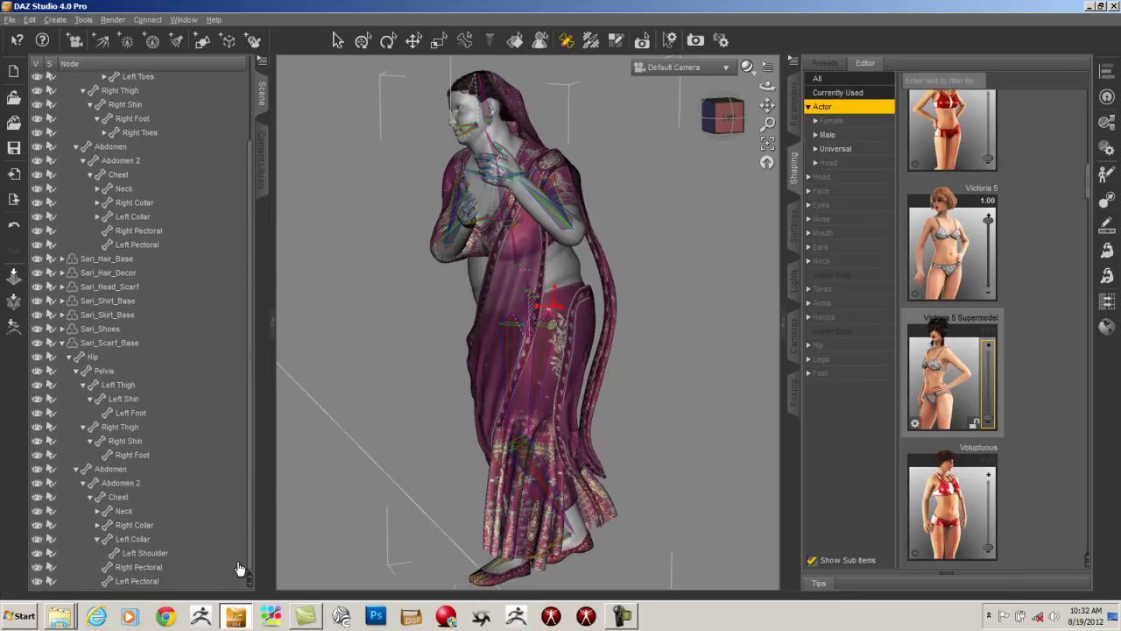
{"action": "left_click", "coordinate": [139, 554]}
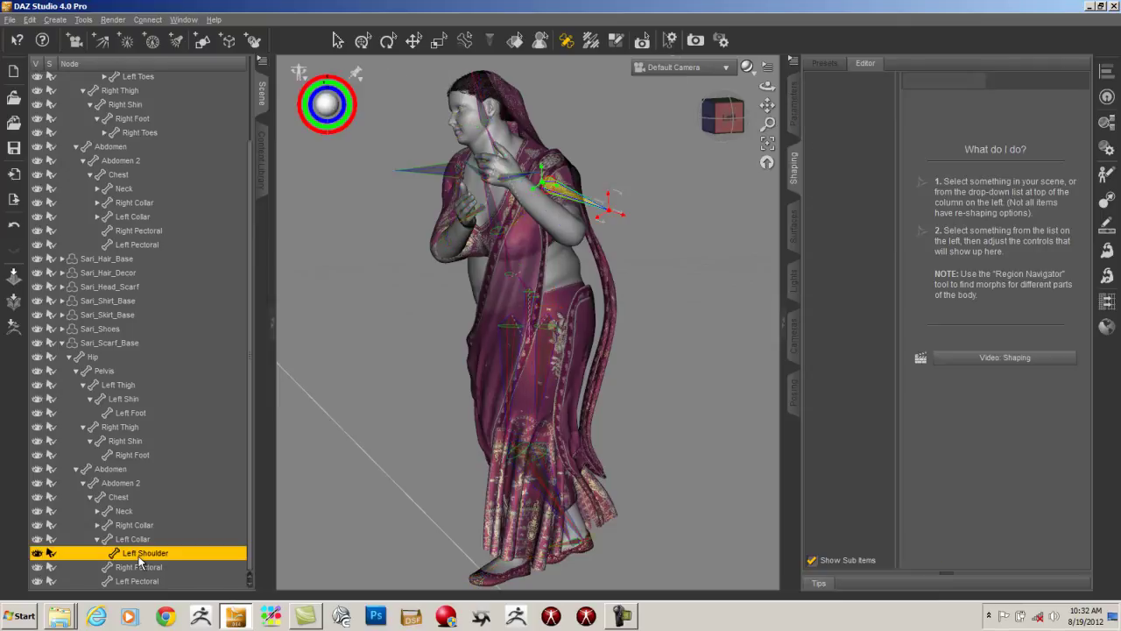
{"action": "left_click", "coordinate": [723, 115]}
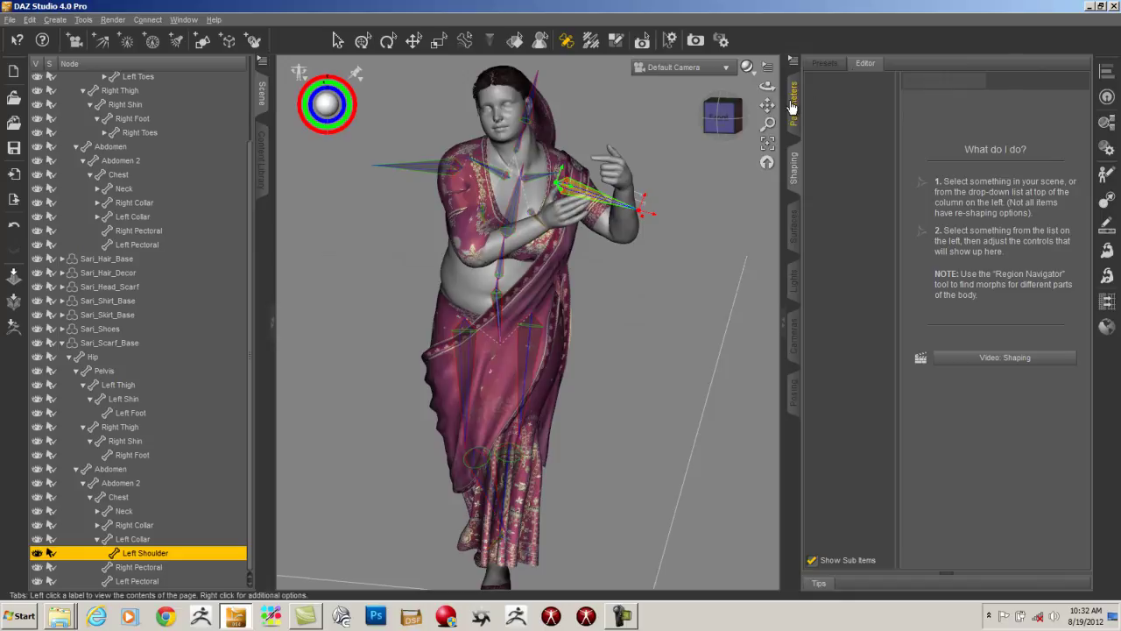
{"action": "left_click", "coordinate": [793, 94]}
{"action": "left_click_drag", "start_coordinate": [1010, 154], "coordinate": [978, 112]}
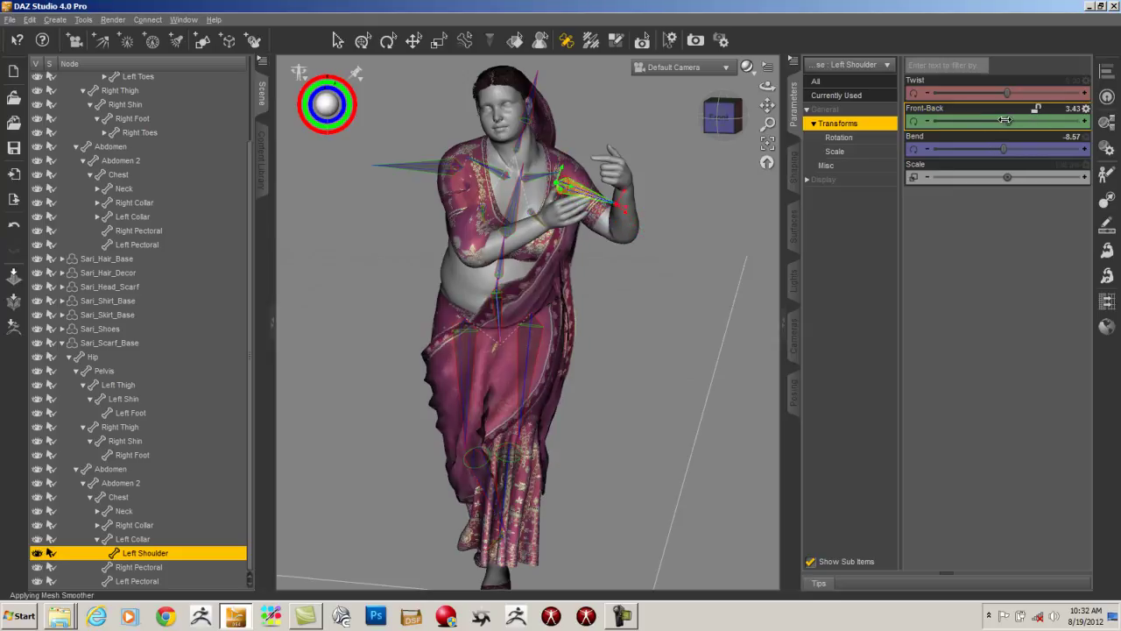
{"action": "left_click_drag", "start_coordinate": [1000, 118], "coordinate": [998, 118]}
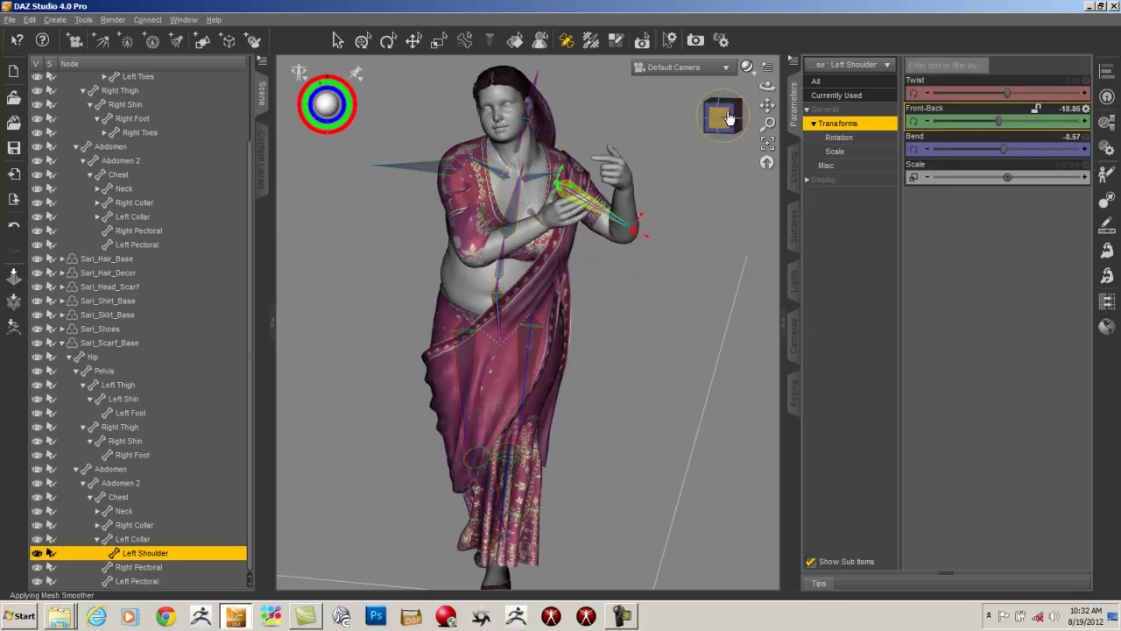
{"action": "left_click_drag", "start_coordinate": [729, 119], "coordinate": [705, 117]}
{"action": "left_click_drag", "start_coordinate": [565, 149], "coordinate": [630, 124]}
{"action": "left_click_drag", "start_coordinate": [712, 123], "coordinate": [468, 125]}
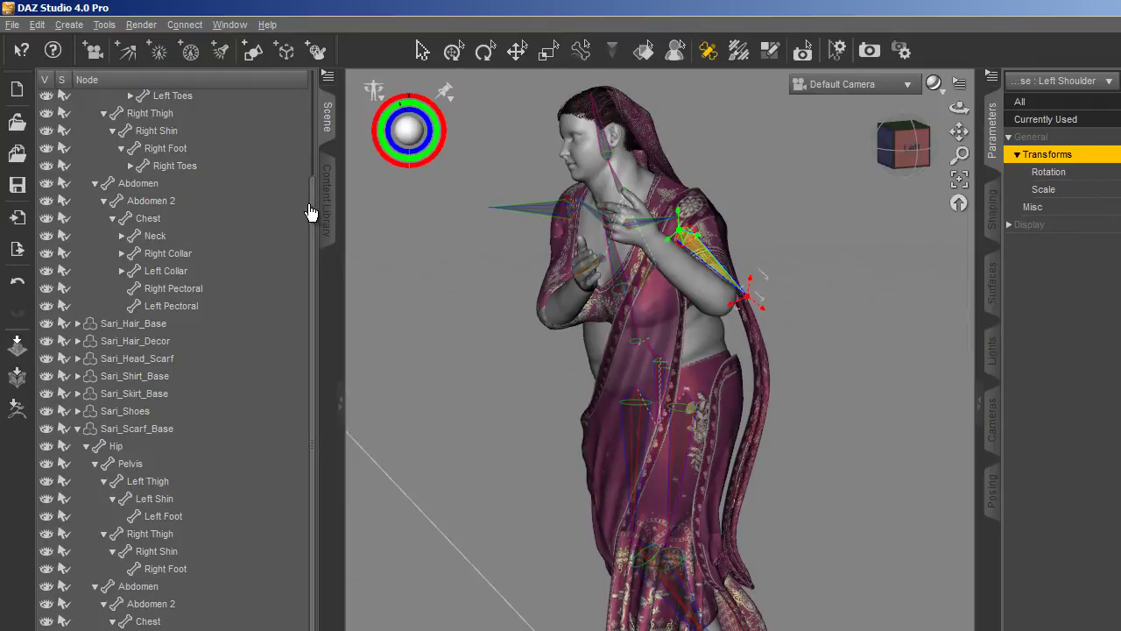
- Hide the bone display, restore the figure shape of Genesis, and view the sari from the front
{"action": "left_click_drag", "start_coordinate": [311, 213], "coordinate": [311, 103]}
{"action": "left_click", "coordinate": [136, 117]}
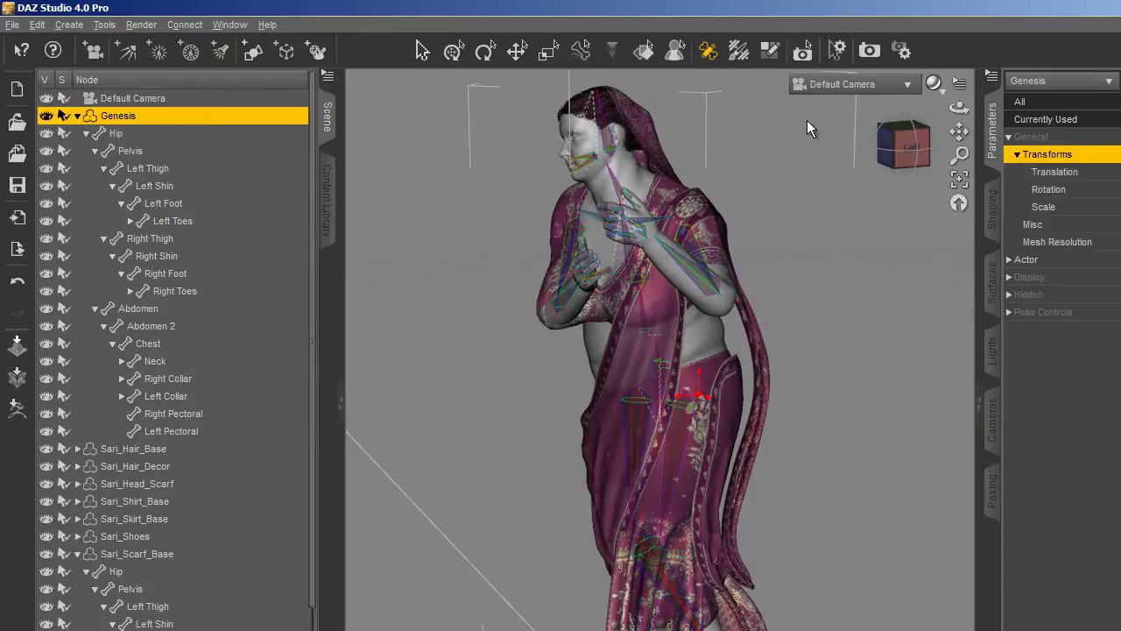
{"action": "left_click", "coordinate": [517, 50]}
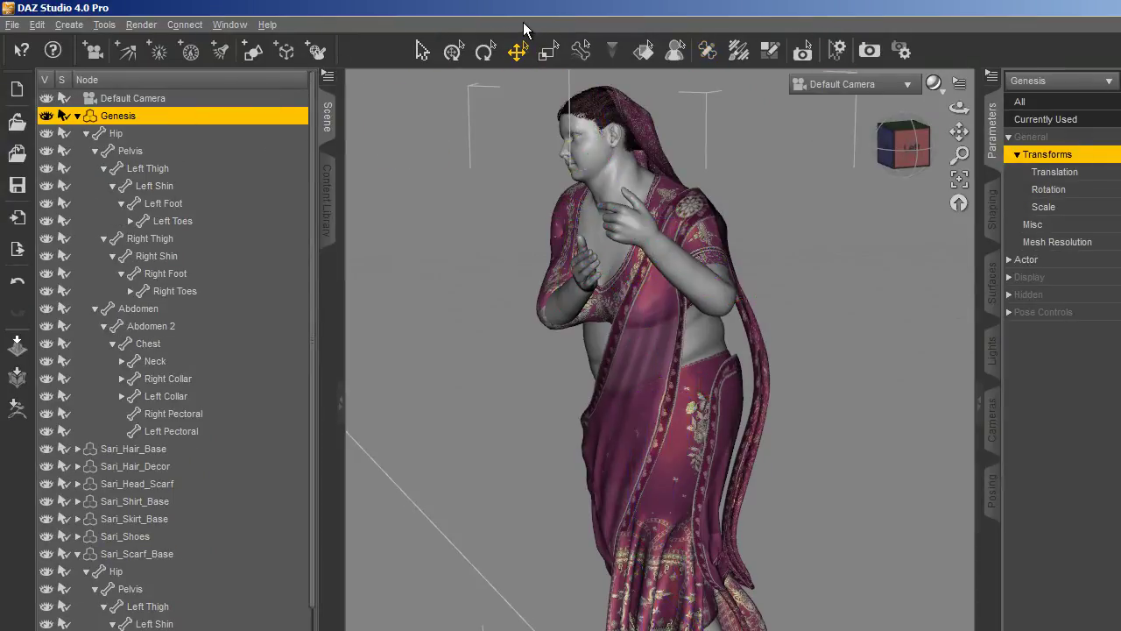
{"action": "left_click", "coordinate": [37, 25]}
{"action": "mouse_move", "coordinate": [140, 161]}
{"action": "mouse_move", "coordinate": [299, 317]}
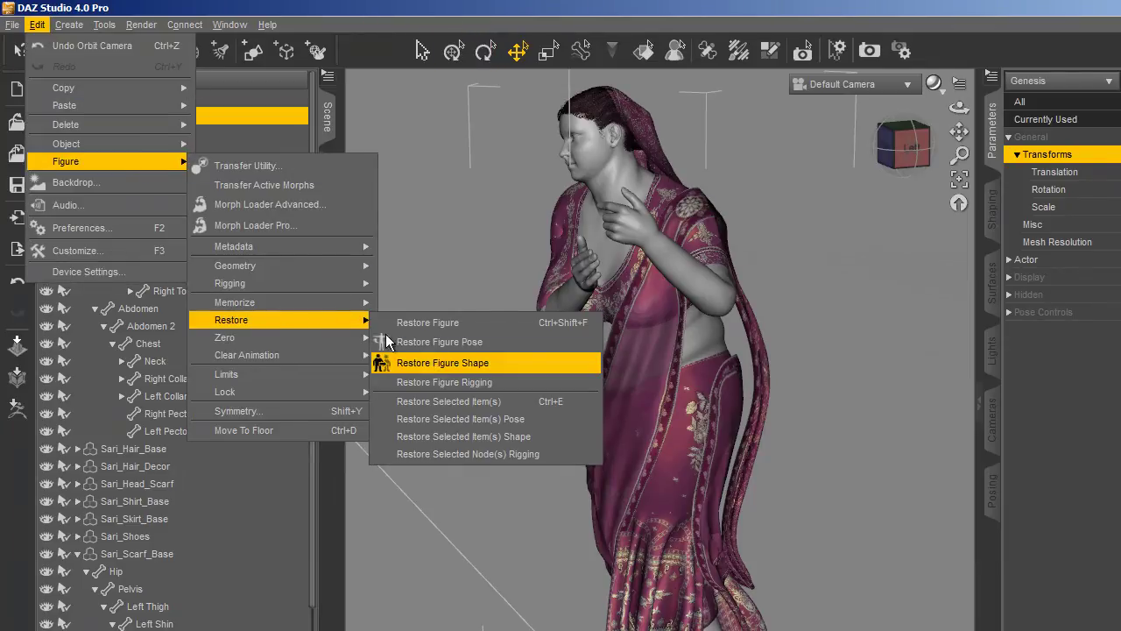
{"action": "left_click", "coordinate": [403, 361]}
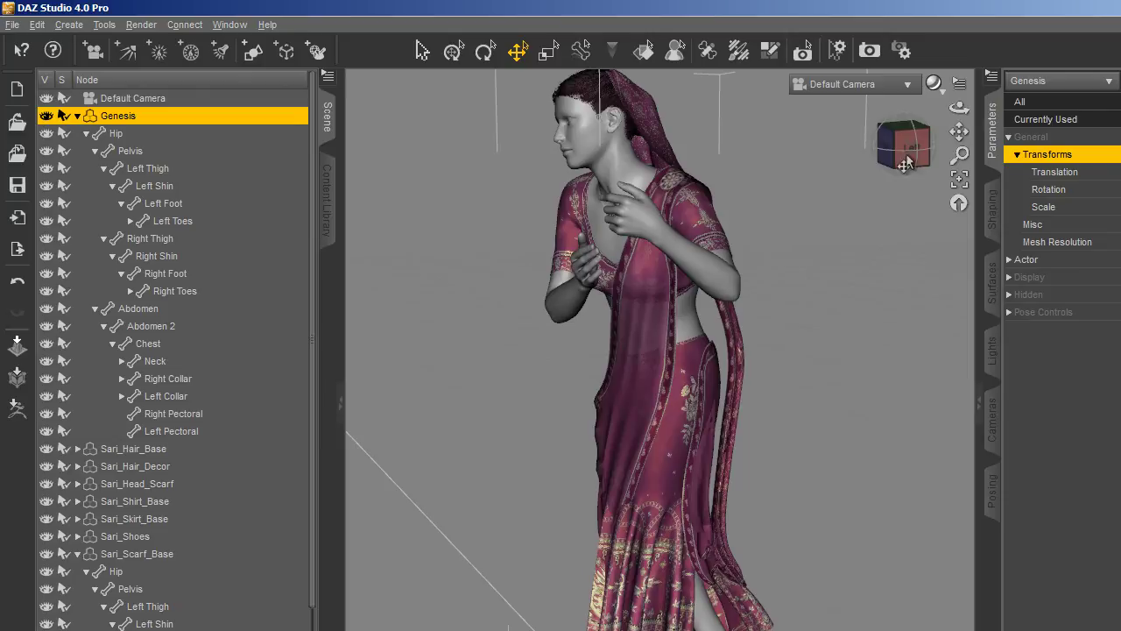
{"action": "left_click_drag", "start_coordinate": [902, 171], "coordinate": [917, 142]}
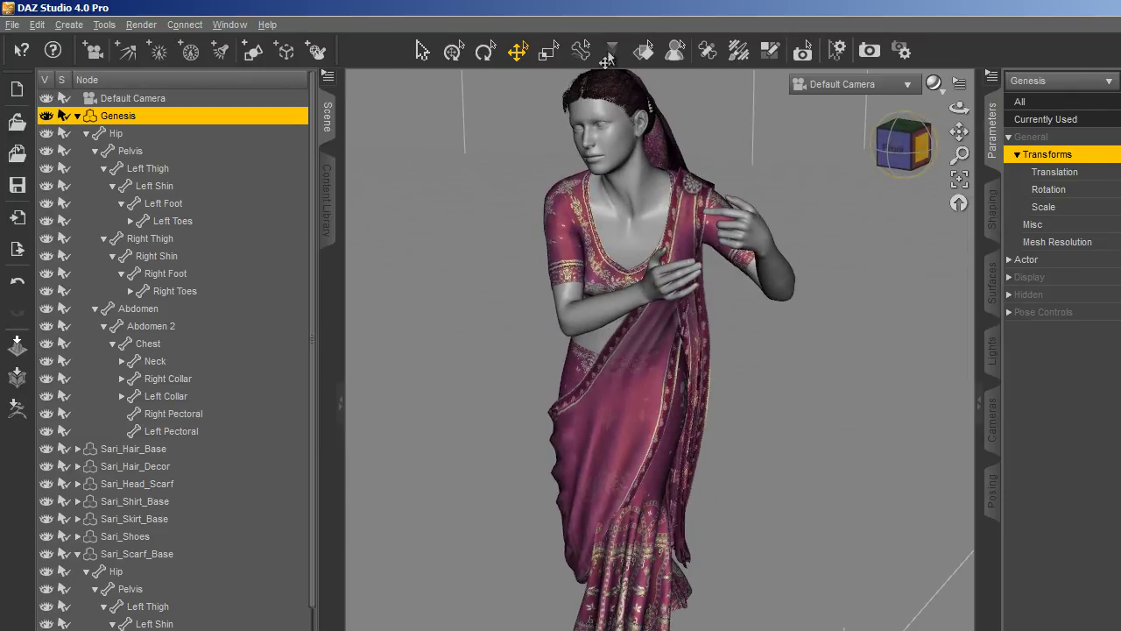
- Browse the Vintage_Sari materials in the content library and show the Sari_Scarf colour options
{"action": "left_click", "coordinate": [39, 24]}
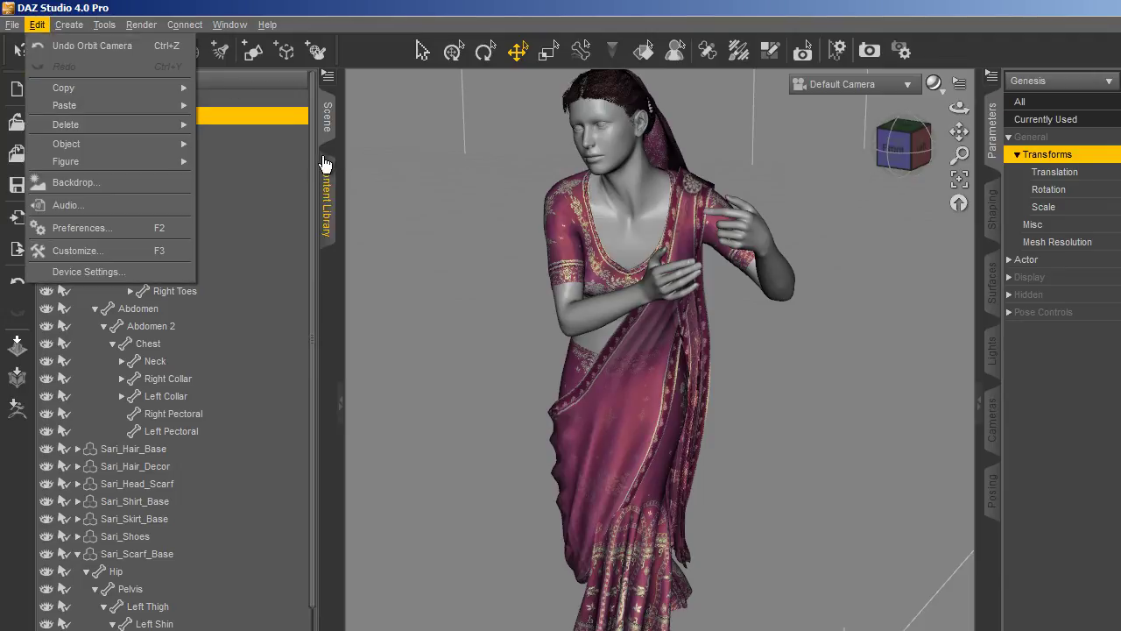
{"action": "mouse_move", "coordinate": [180, 125]}
{"action": "left_click", "coordinate": [336, 223]}
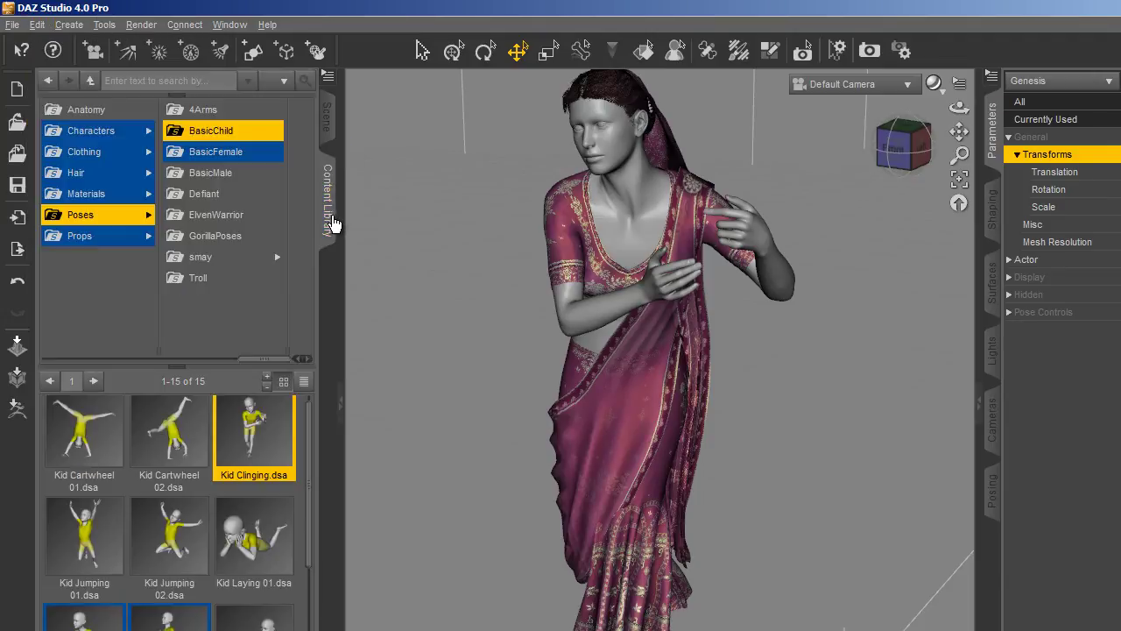
{"action": "left_click", "coordinate": [94, 195]}
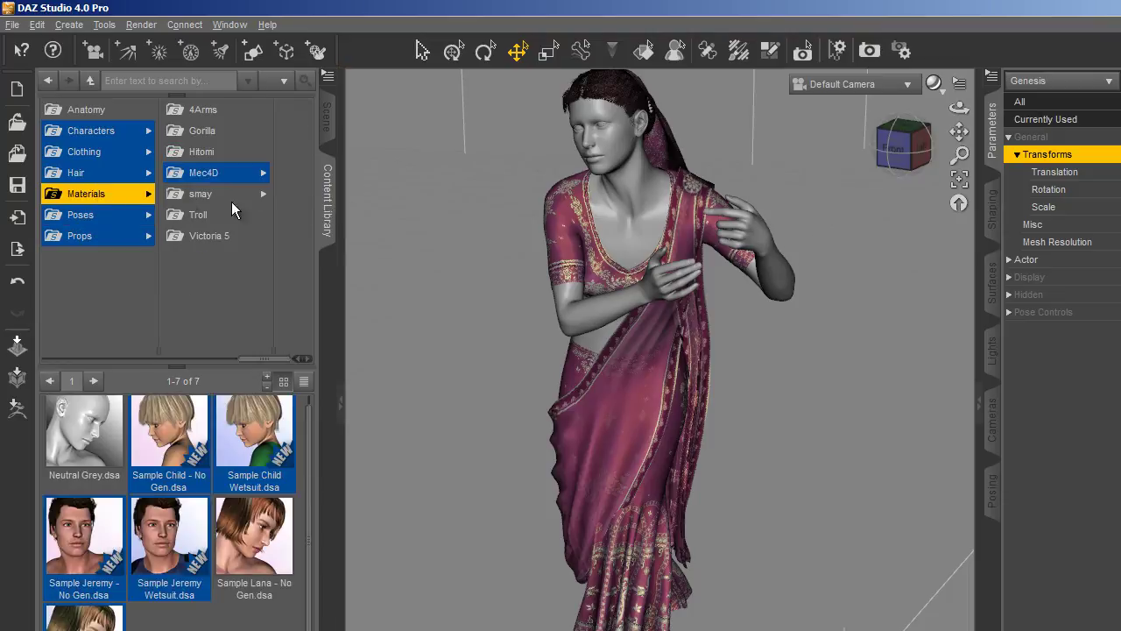
{"action": "left_click", "coordinate": [219, 172]}
{"action": "left_click", "coordinate": [267, 254]}
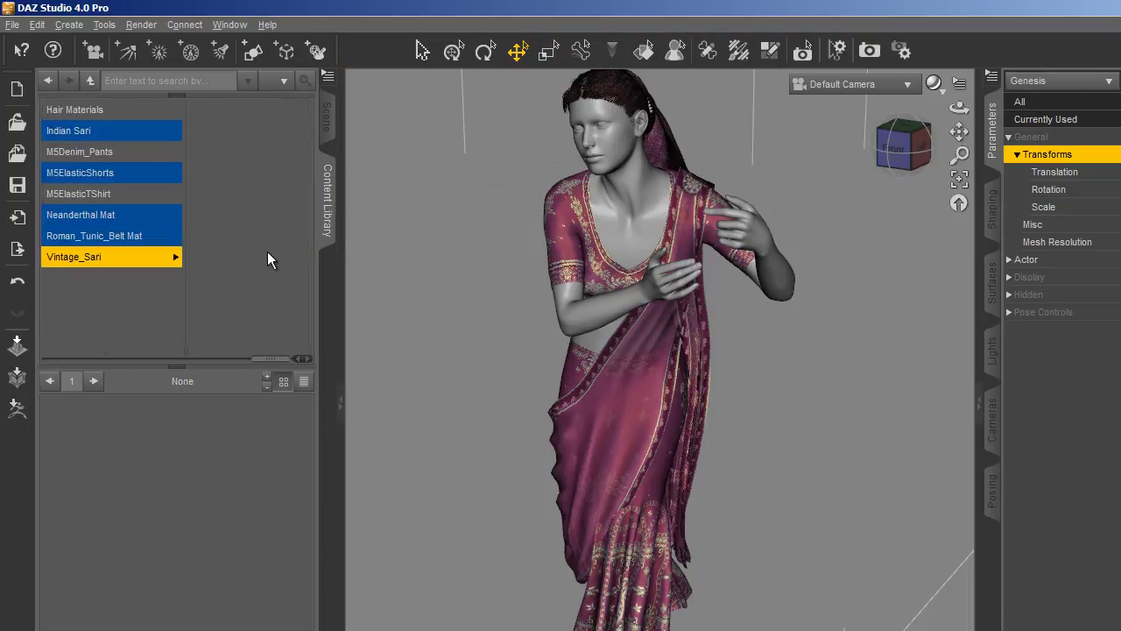
{"action": "left_click", "coordinate": [240, 173]}
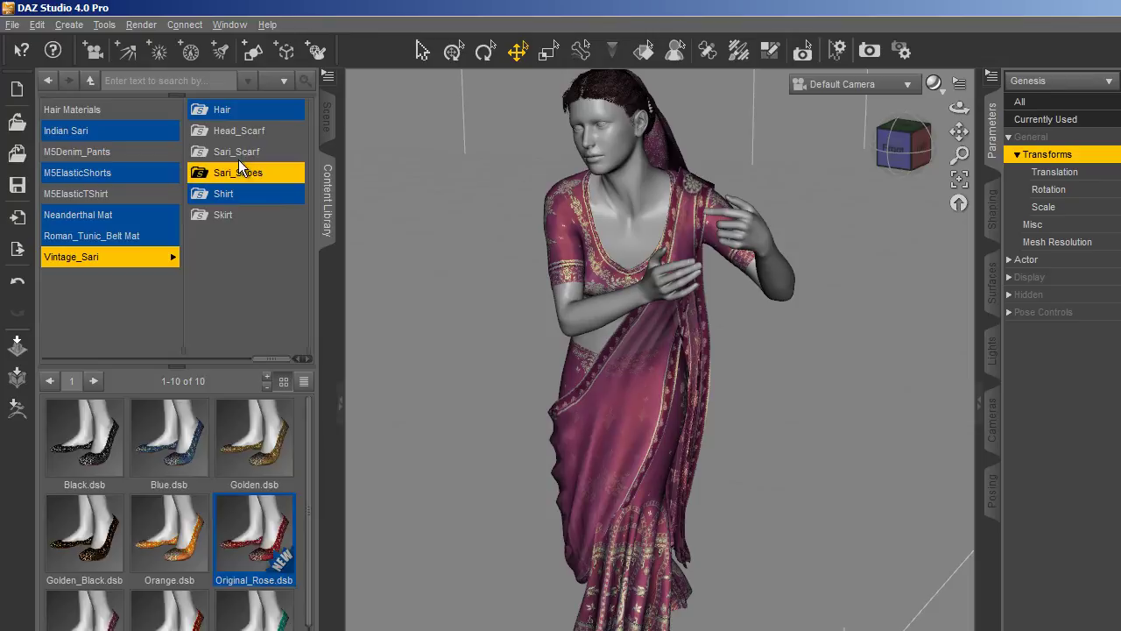
{"action": "left_click", "coordinate": [236, 153]}
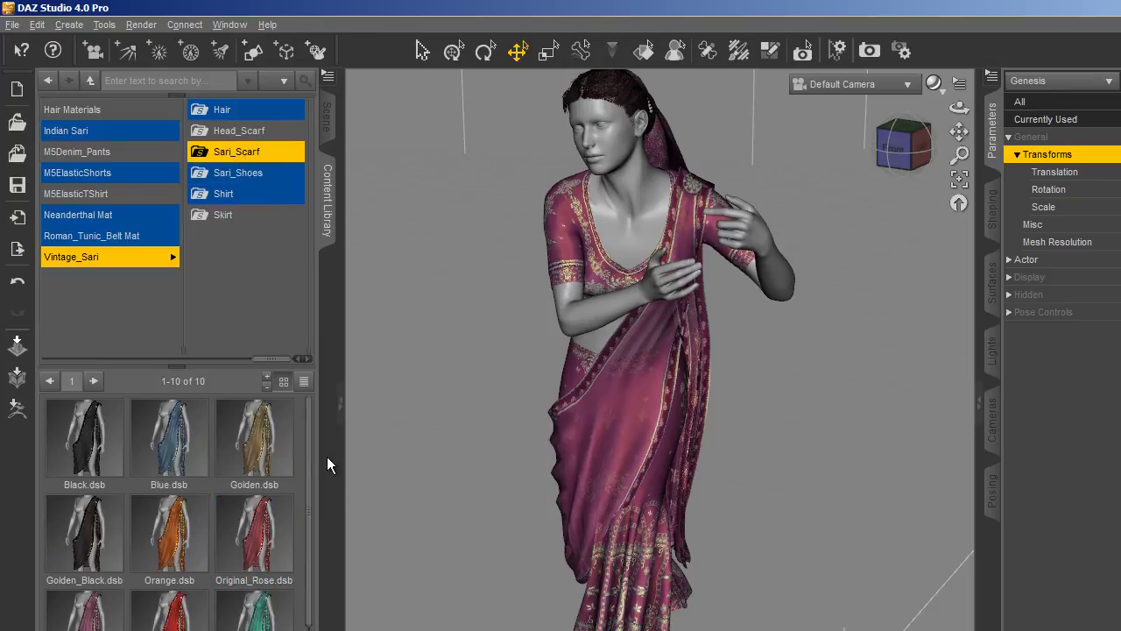
{"action": "left_click_drag", "start_coordinate": [309, 505], "coordinate": [306, 561]}
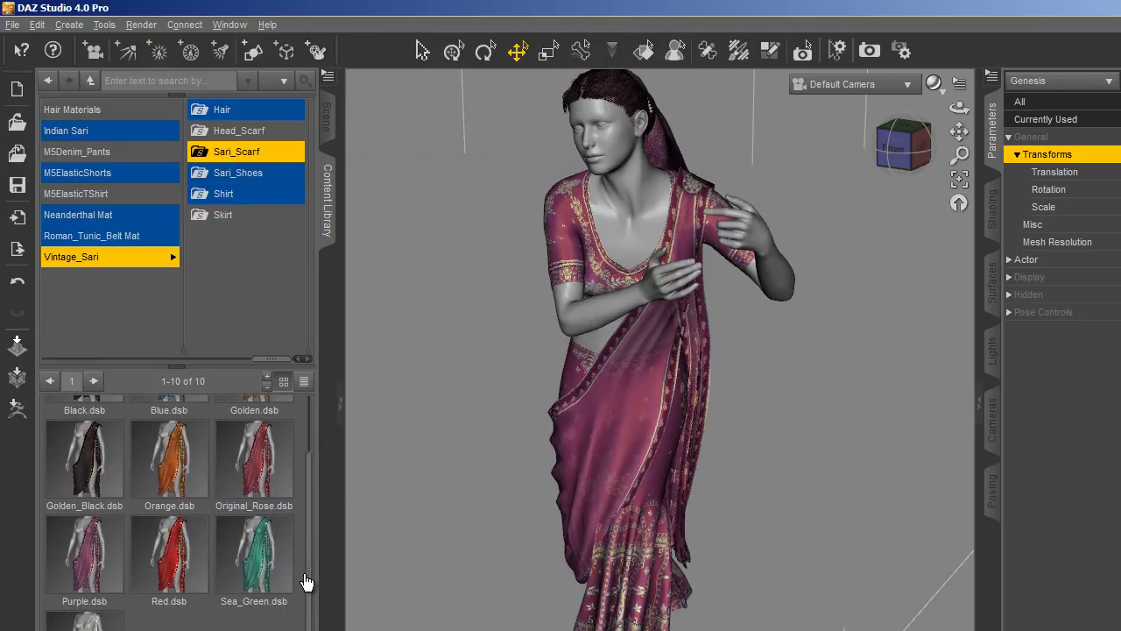
{"action": "scroll", "coordinate": [308, 543], "scroll_direction": "up", "scroll_amount": 1}
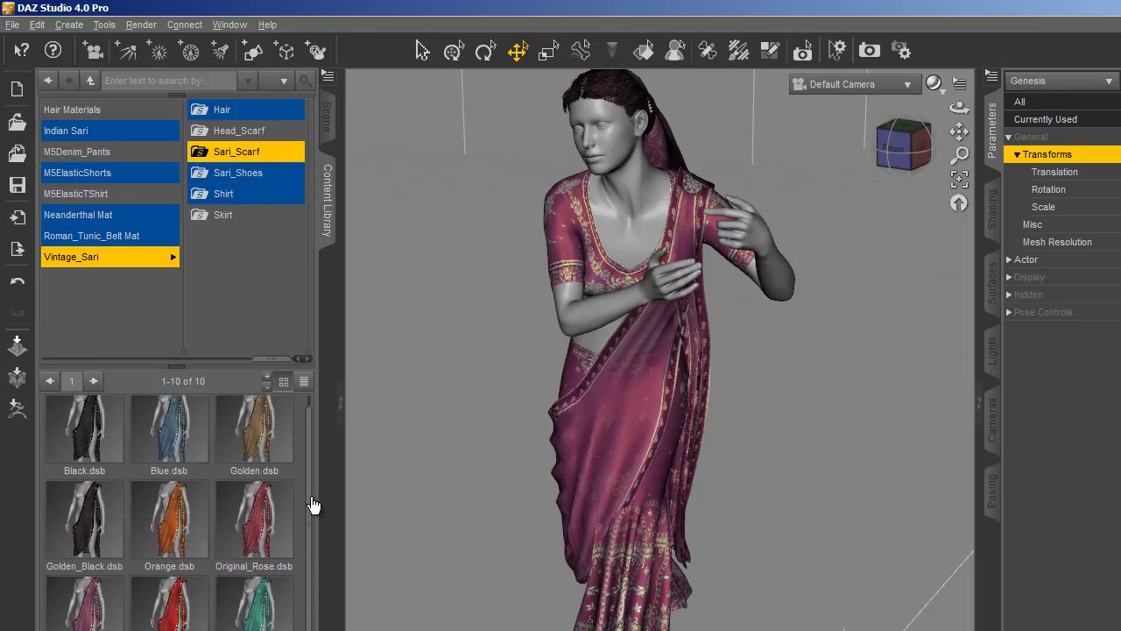
- Collapse the scarf's bone hierarchy and apply the Golden material to Sari_Scarf_Base
{"action": "left_click", "coordinate": [253, 437]}
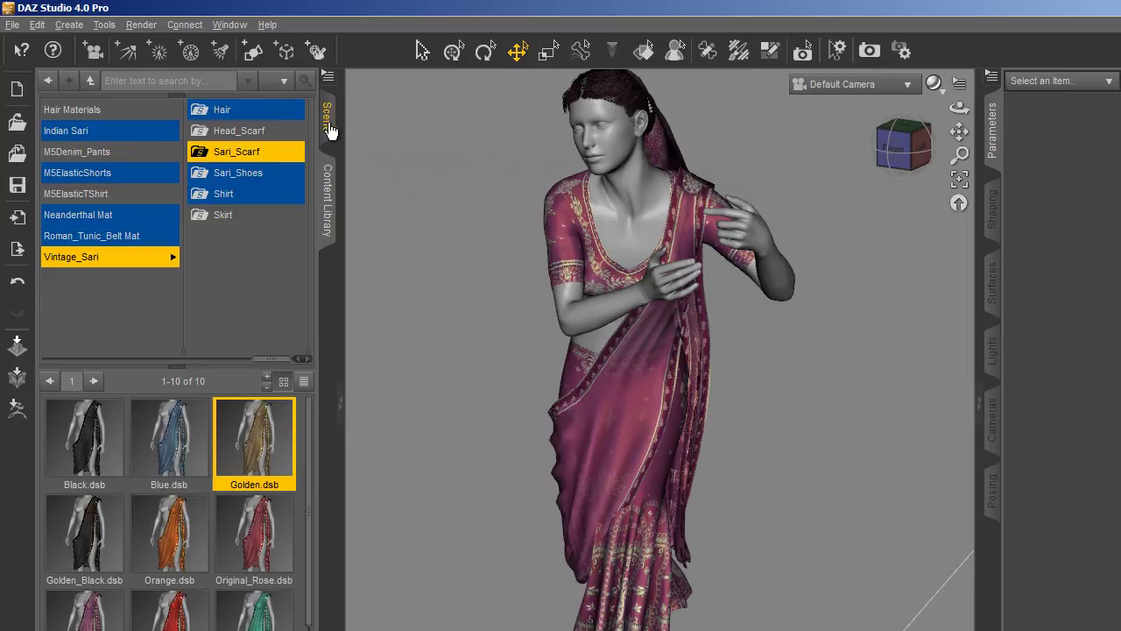
{"action": "left_click", "coordinate": [327, 119]}
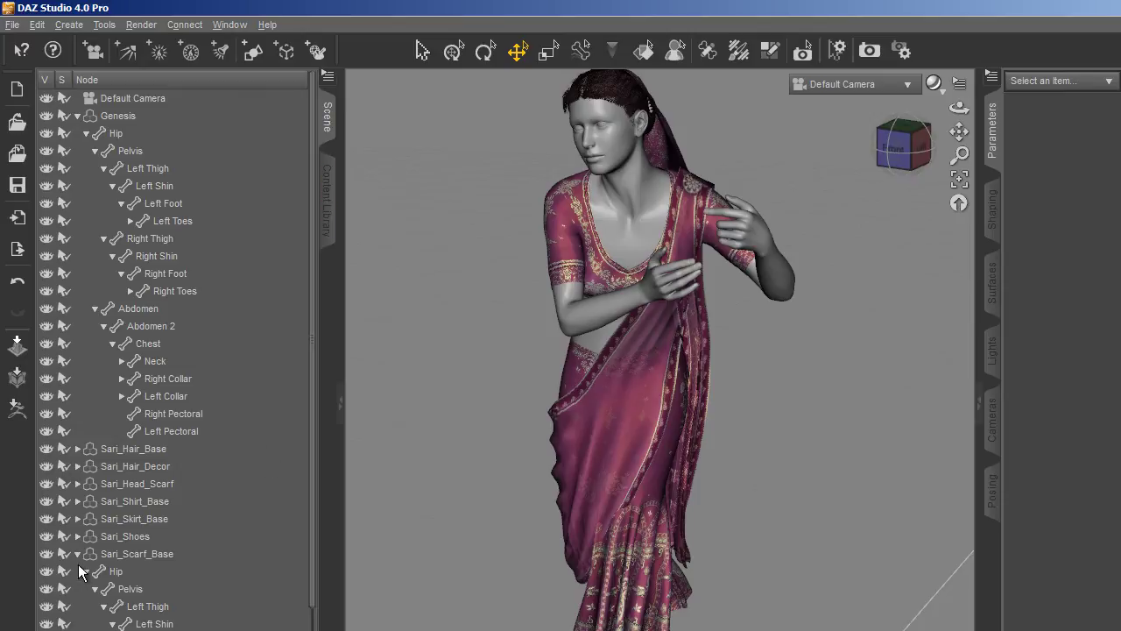
{"action": "left_click", "coordinate": [77, 555]}
{"action": "left_click", "coordinate": [126, 554]}
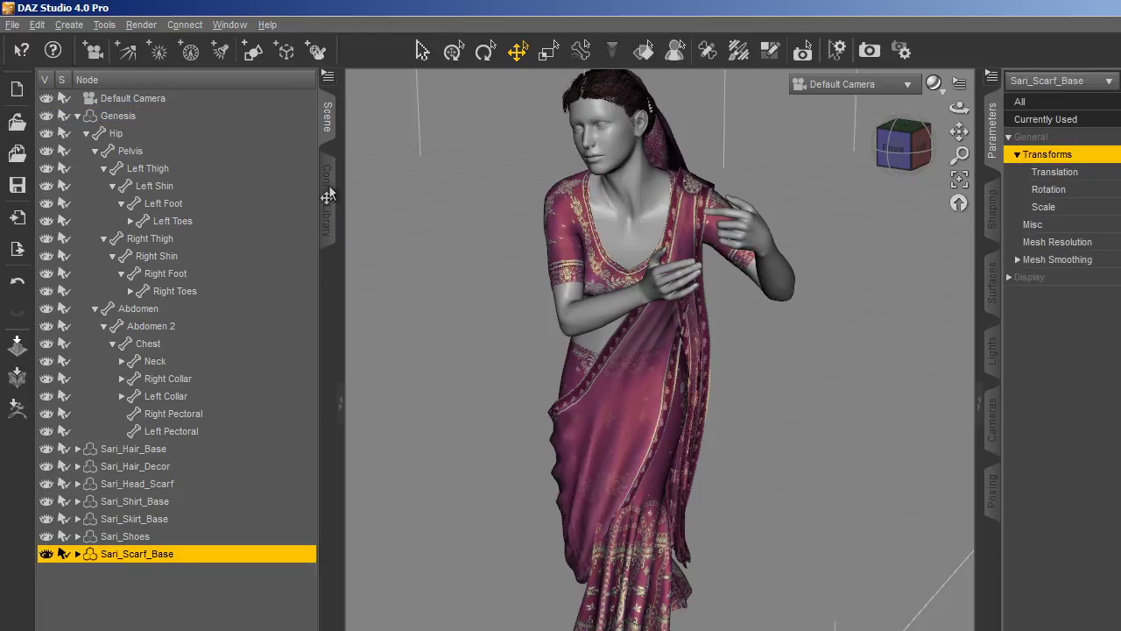
{"action": "left_click", "coordinate": [326, 195]}
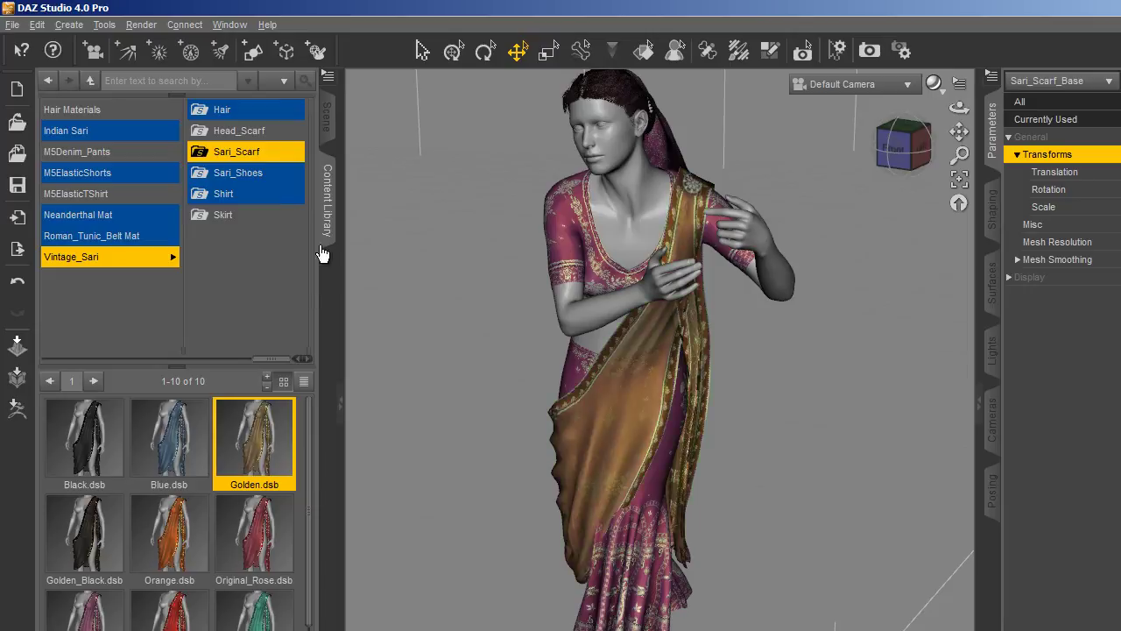
- Collapse the Genesis hierarchy and apply the Golden material from Sari_Shoes to the sari shoes
{"action": "left_click", "coordinate": [328, 126]}
{"action": "left_click", "coordinate": [147, 536]}
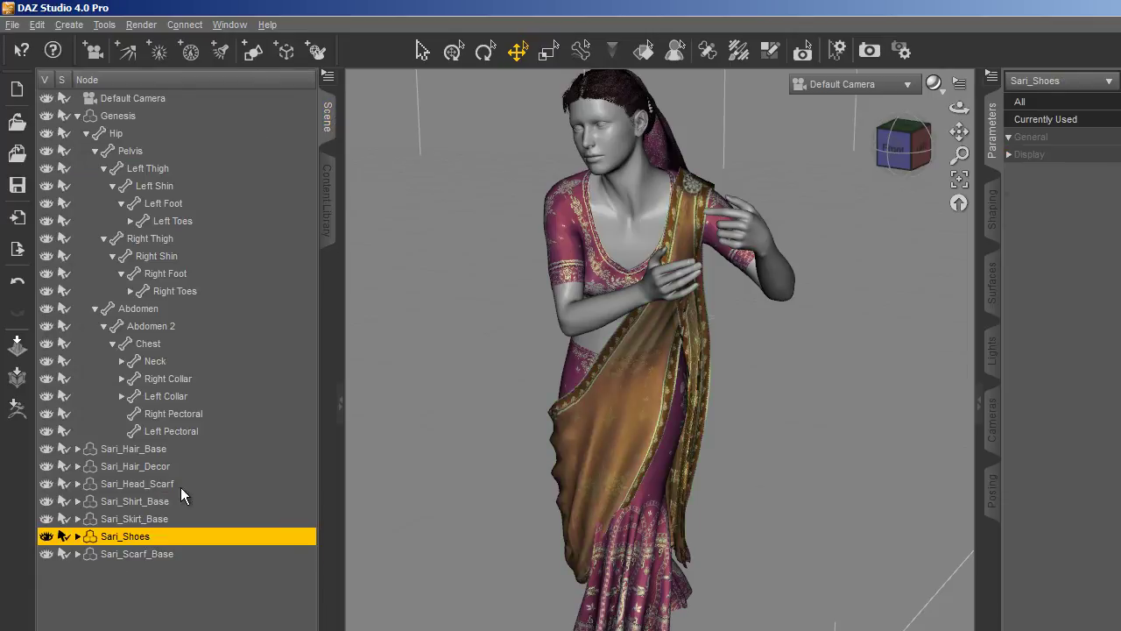
{"action": "left_click", "coordinate": [326, 201]}
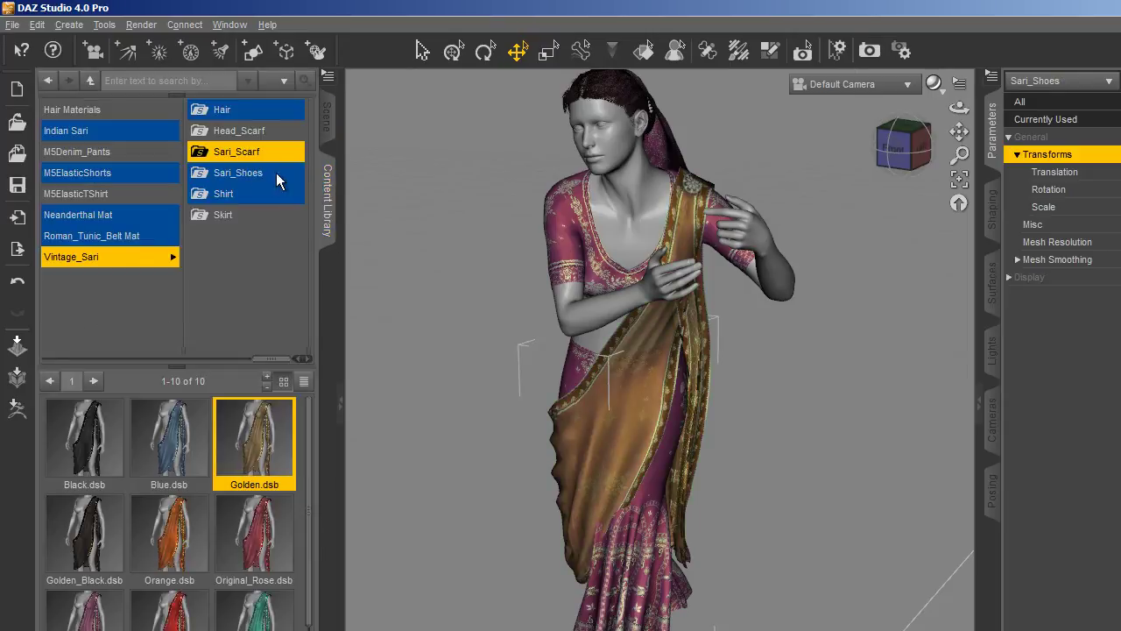
{"action": "left_click", "coordinate": [324, 117]}
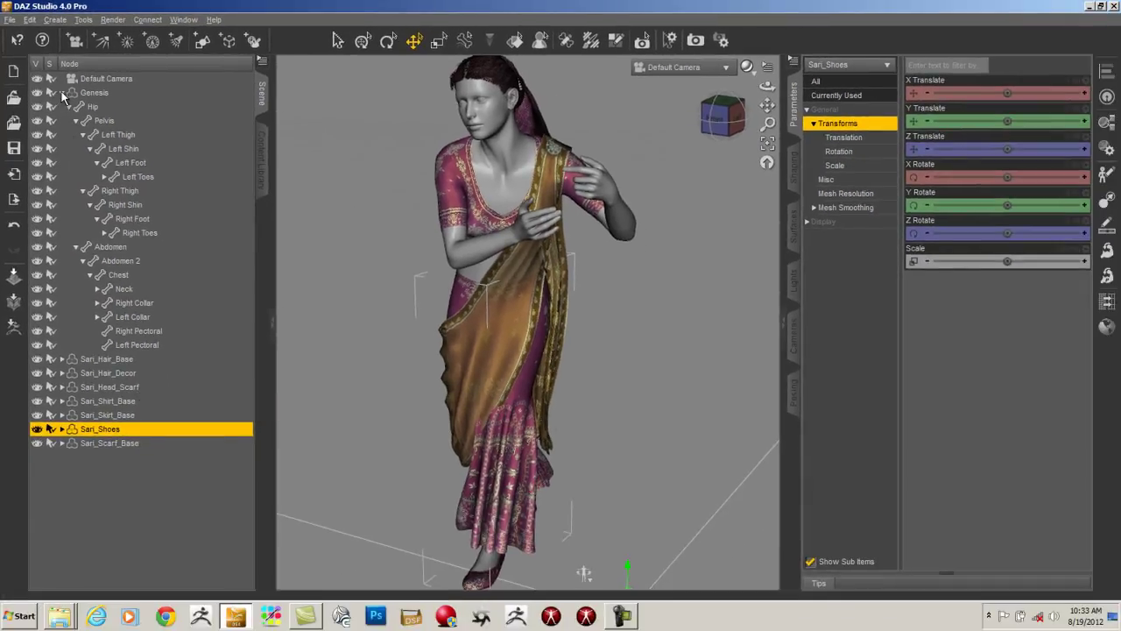
{"action": "left_click", "coordinate": [61, 93]}
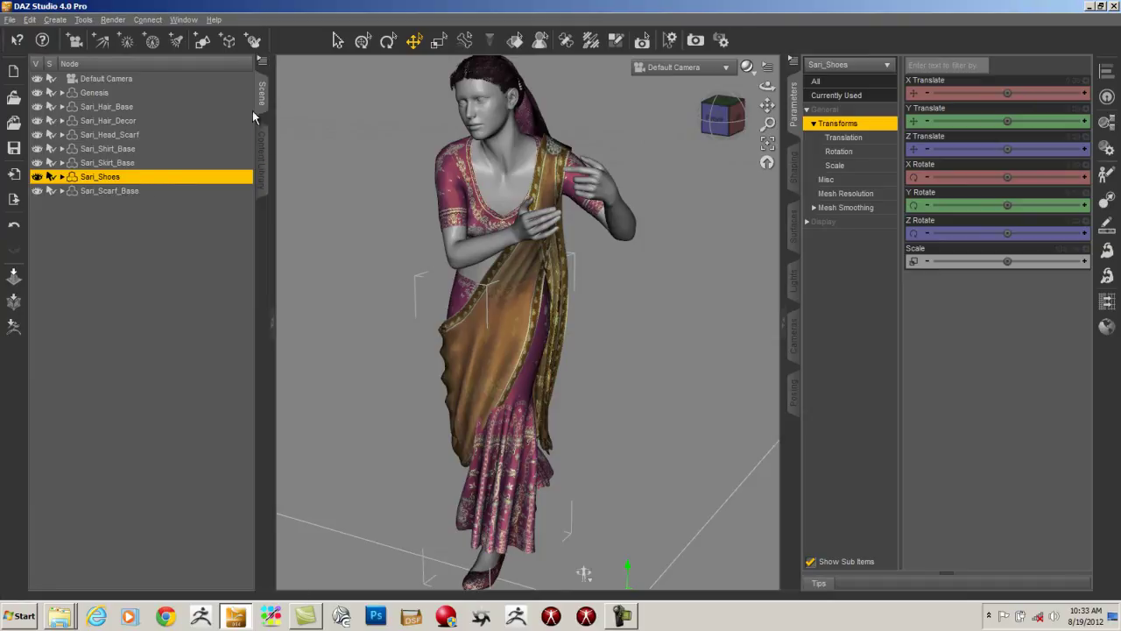
{"action": "left_click", "coordinate": [264, 155]}
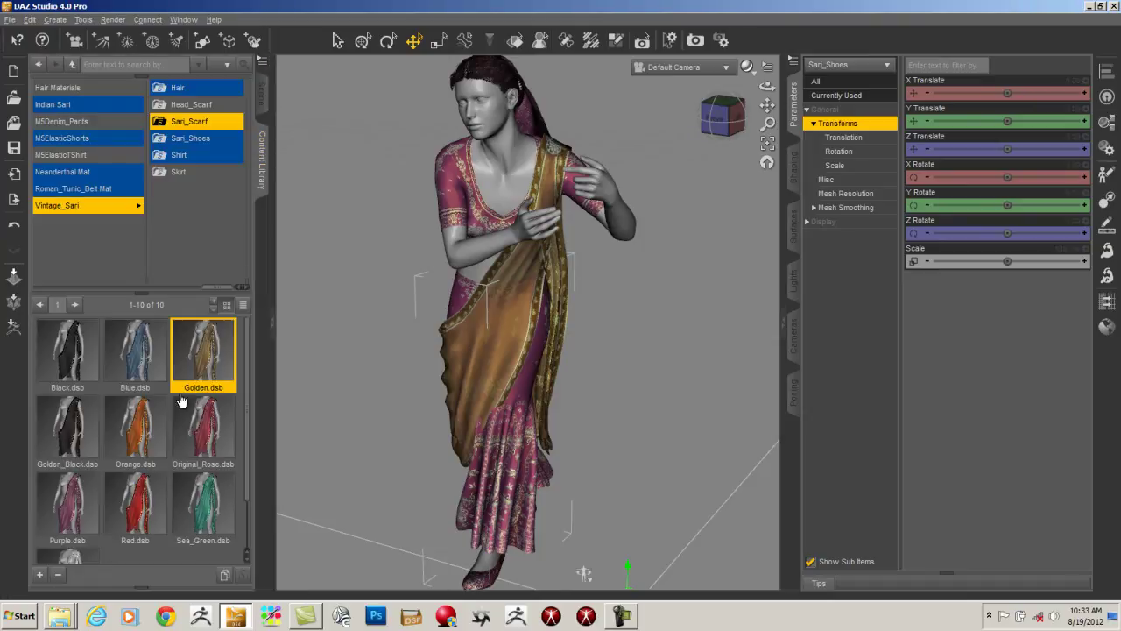
{"action": "left_click", "coordinate": [195, 140]}
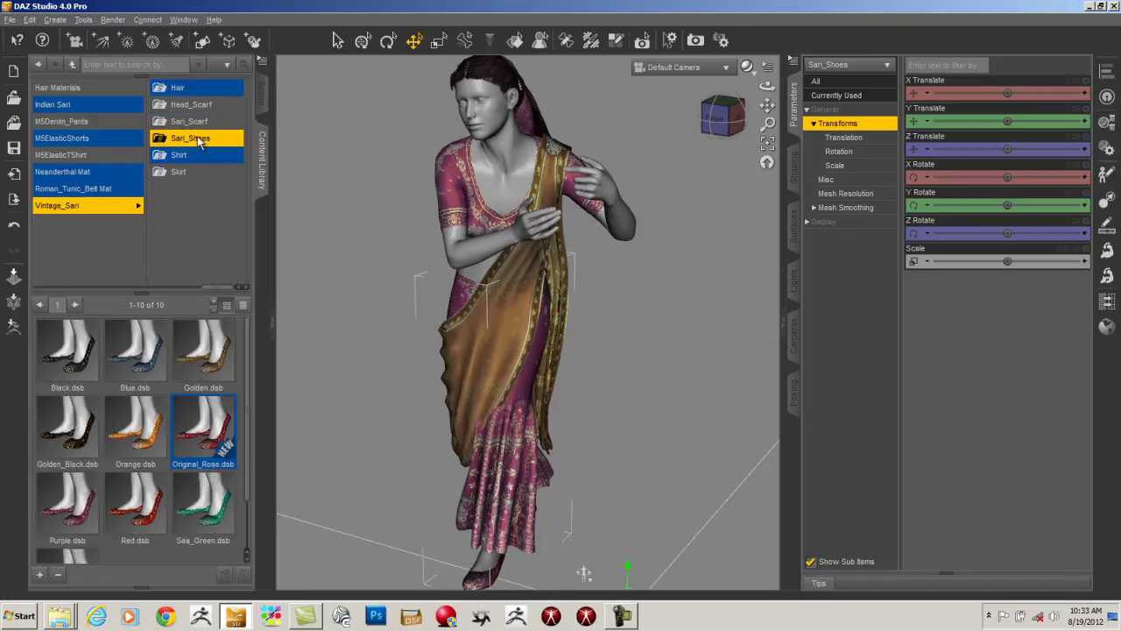
{"action": "left_click", "coordinate": [72, 504]}
{"action": "double_click", "coordinate": [202, 360]}
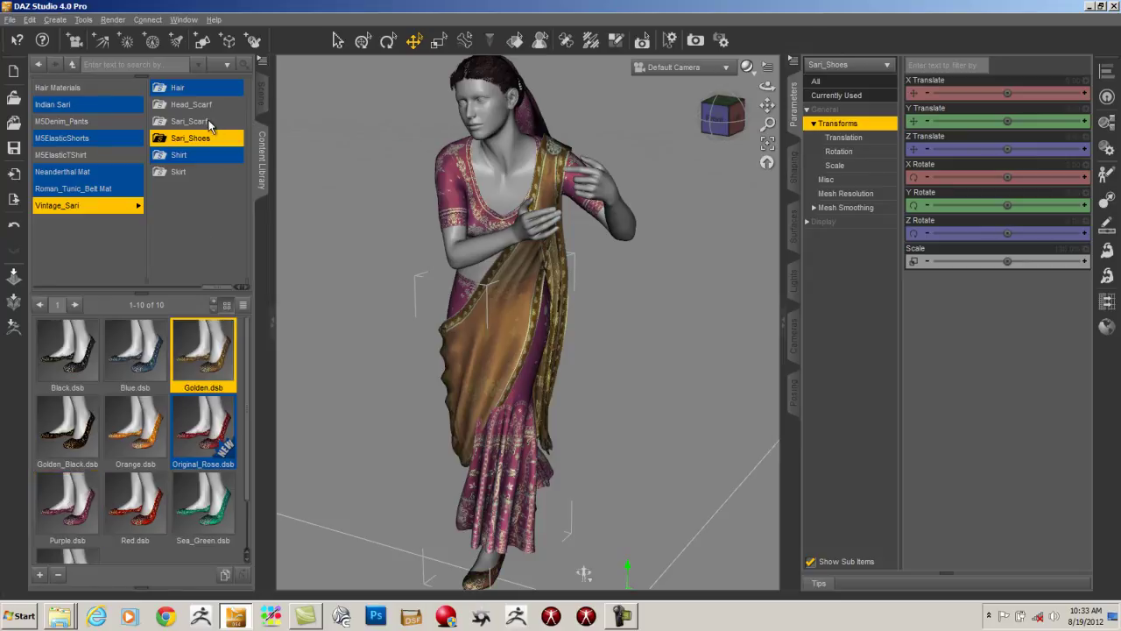
- Apply the Gold material from the Vintage_Sari Shirt set to Sari_Shirt_Base
{"action": "left_click", "coordinate": [210, 125]}
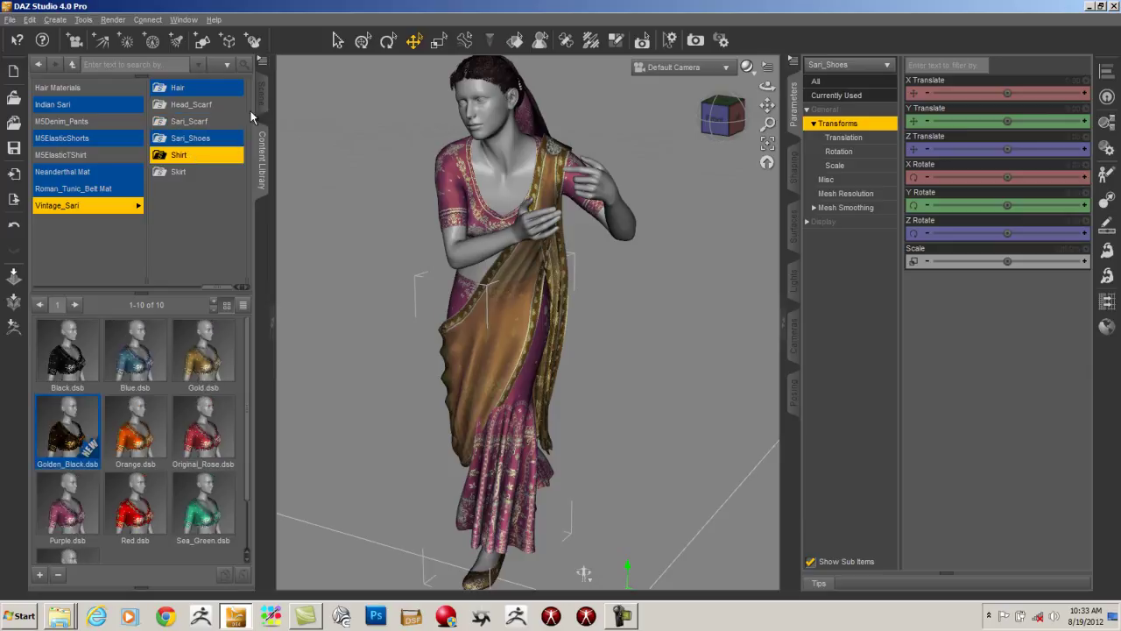
{"action": "left_click", "coordinate": [261, 92]}
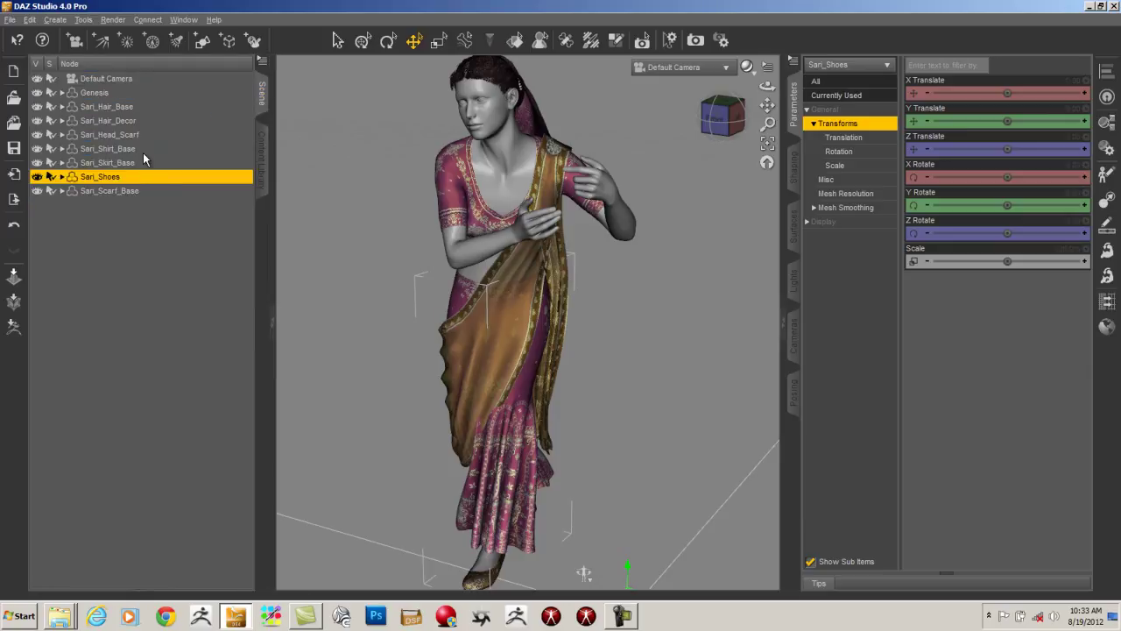
{"action": "left_click", "coordinate": [143, 149]}
{"action": "left_click", "coordinate": [261, 162]}
{"action": "left_click", "coordinate": [68, 515]}
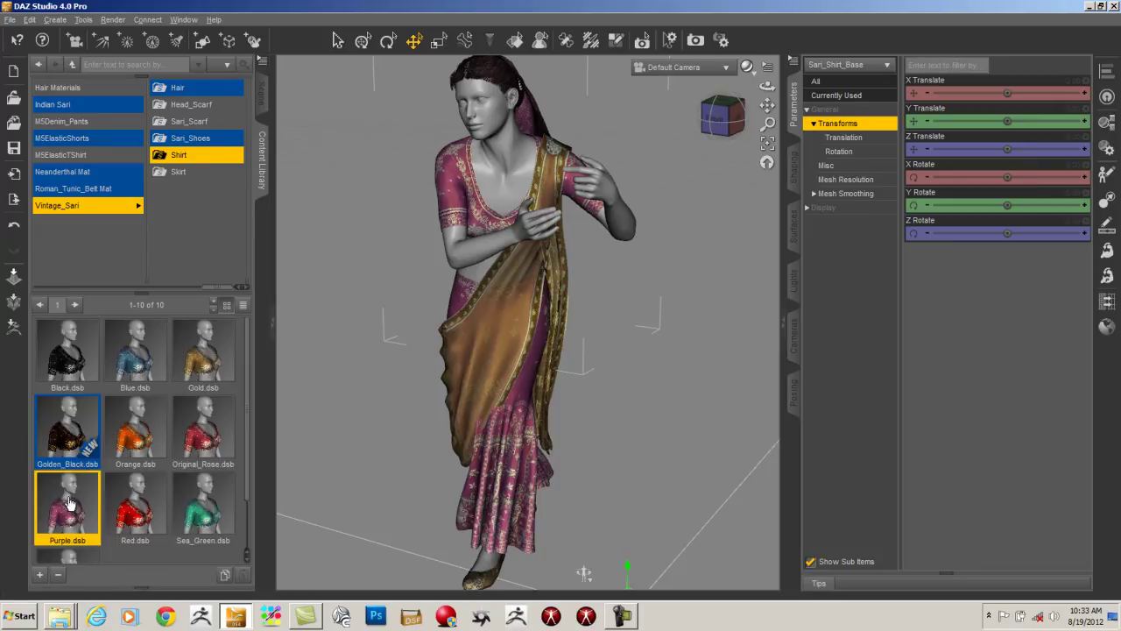
{"action": "double_click", "coordinate": [193, 354]}
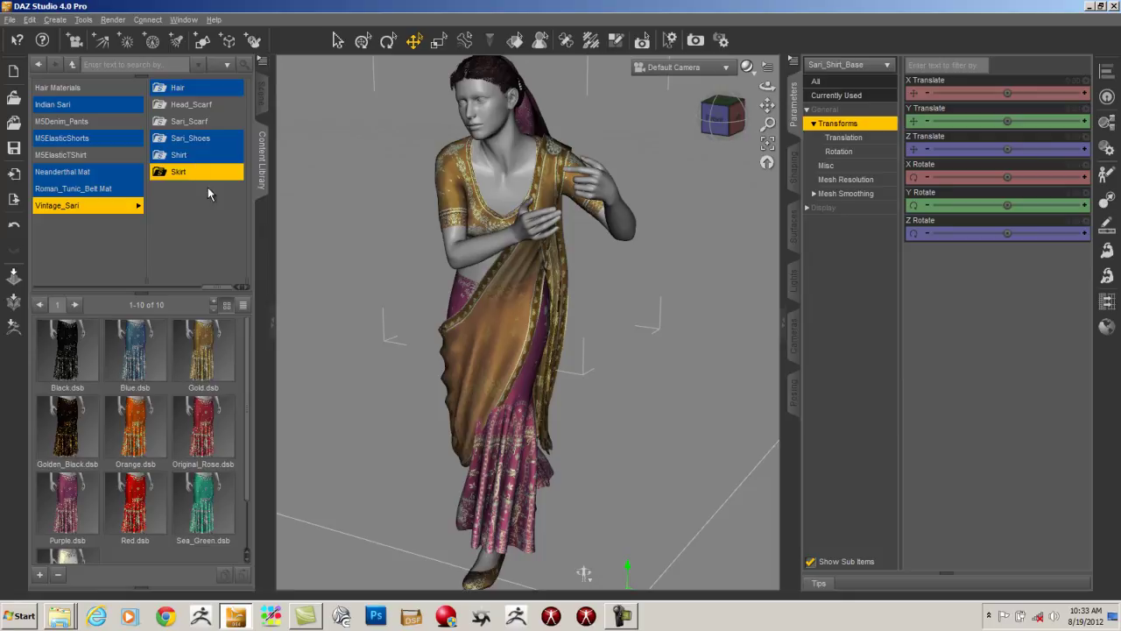
- Apply the Gold material from the Vintage_Sari Skirt set to Sari_Skirt_Base
{"action": "left_click", "coordinate": [261, 94]}
{"action": "left_click", "coordinate": [110, 162]}
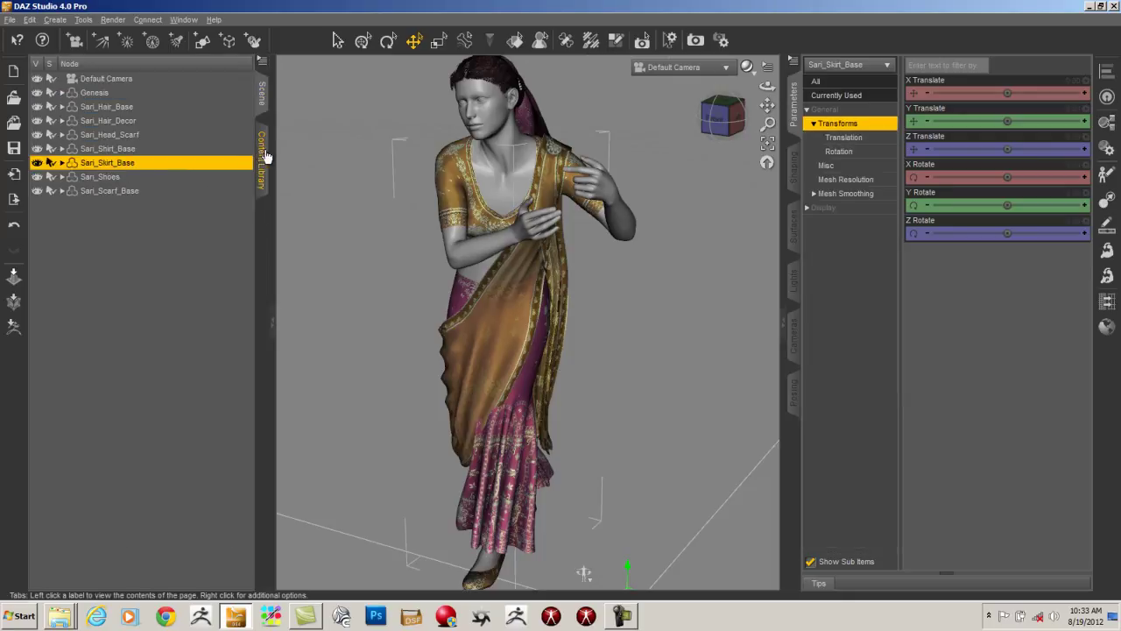
{"action": "left_click", "coordinate": [261, 158]}
{"action": "left_click", "coordinate": [208, 342]}
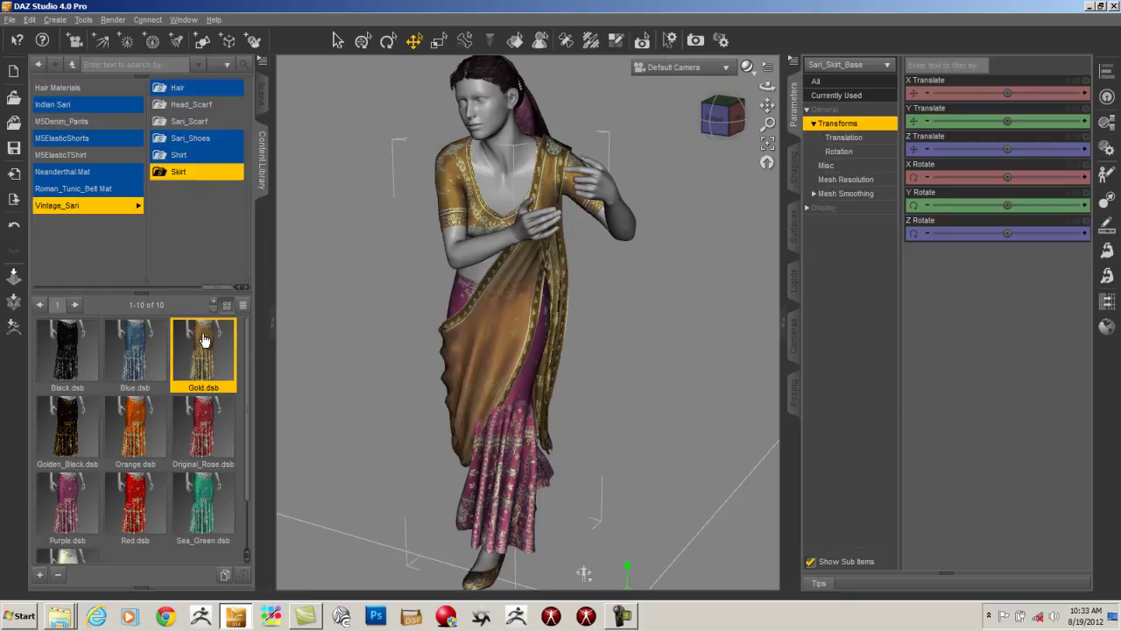
- Apply the Golden material from the Vintage_Sari Head_Scarf set to Sari_Head_Scarf
{"action": "left_click", "coordinate": [262, 105]}
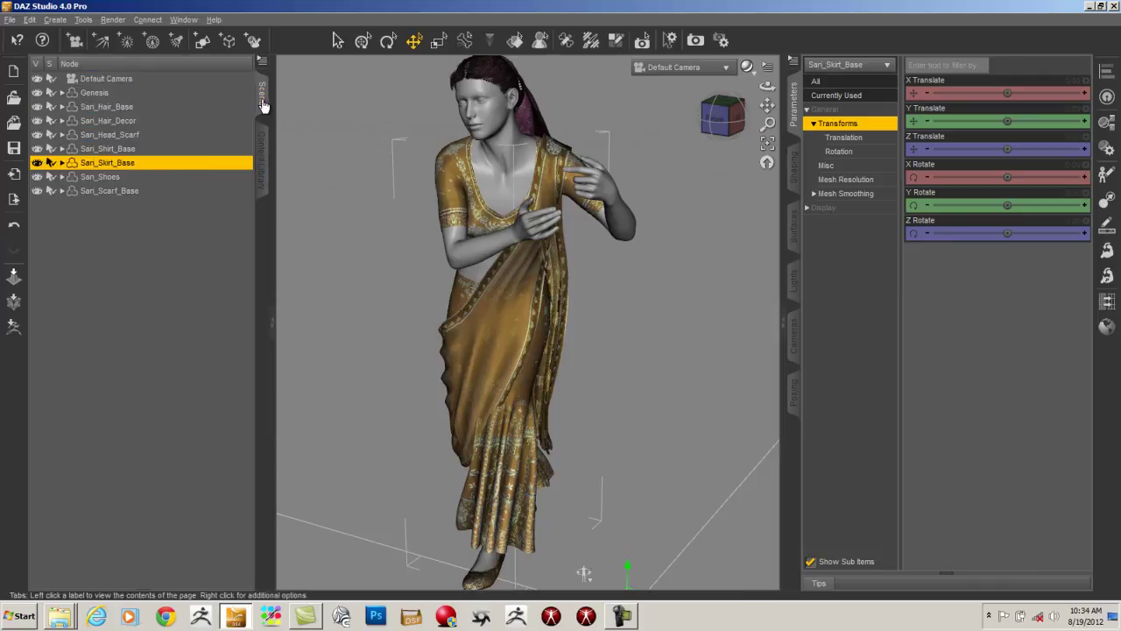
{"action": "left_click", "coordinate": [140, 134]}
{"action": "left_click", "coordinate": [261, 158]}
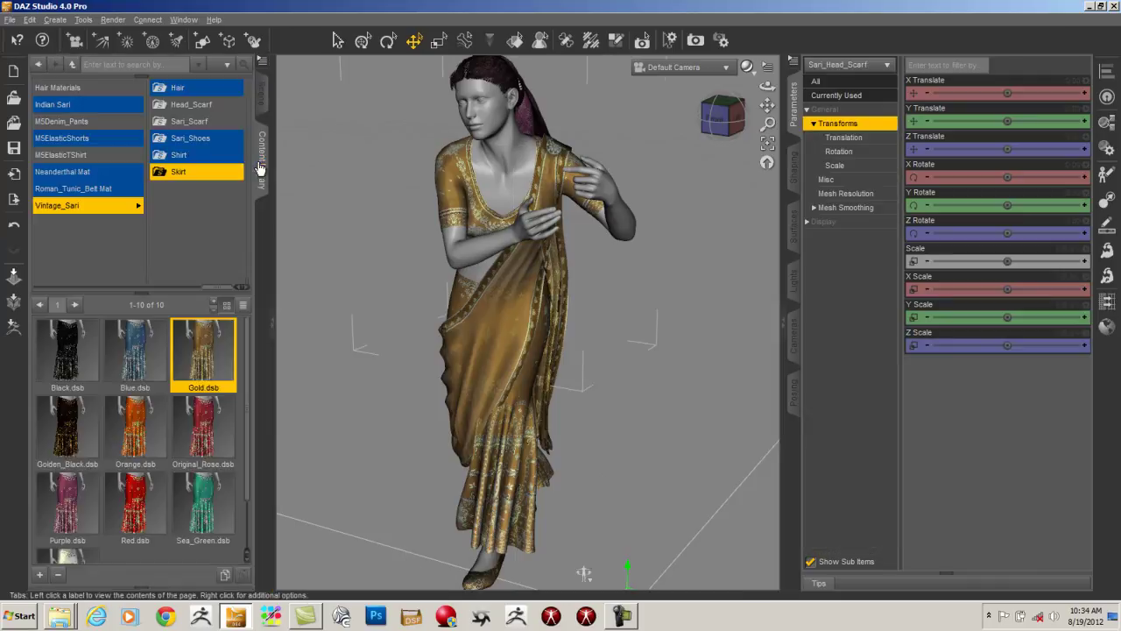
{"action": "left_click", "coordinate": [193, 105]}
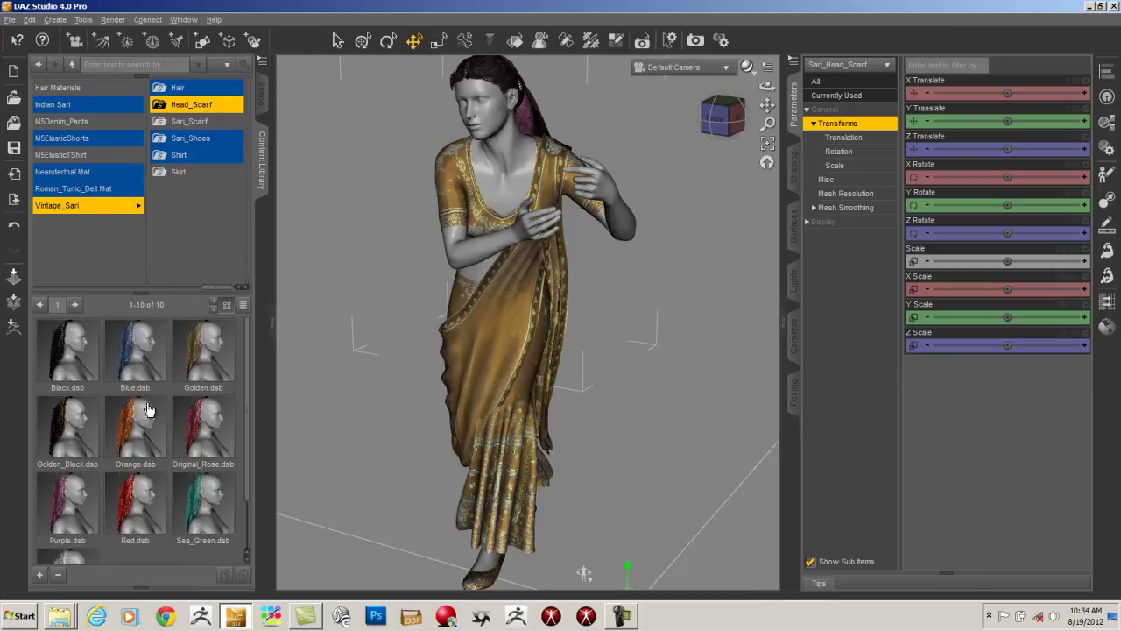
{"action": "double_click", "coordinate": [216, 348]}
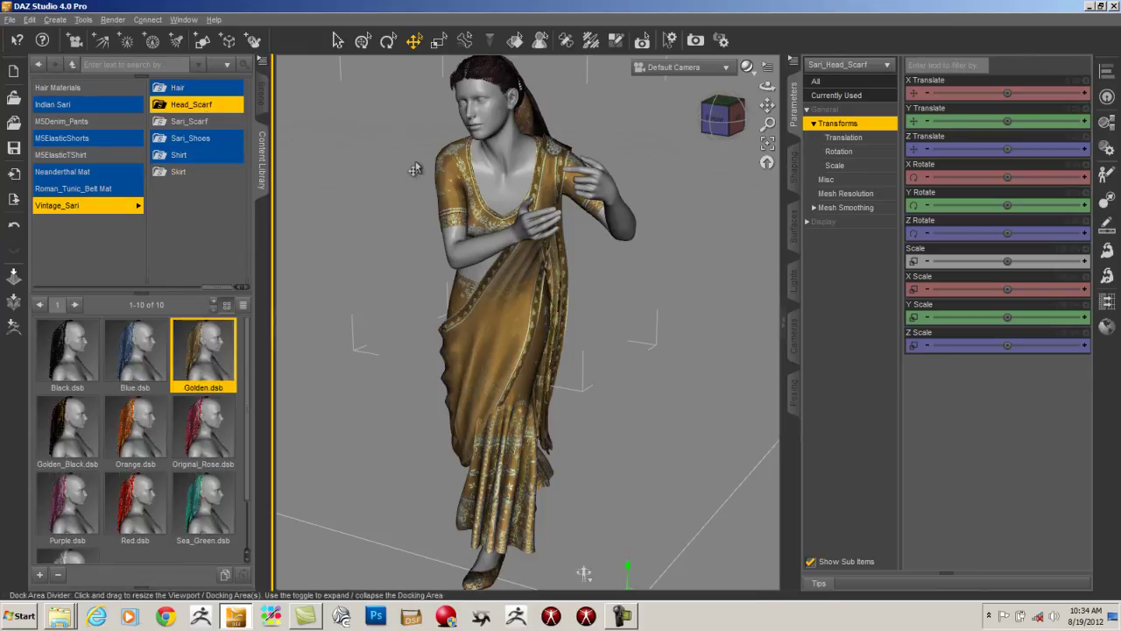
- Spot-render the figure from the front and examine the golden outfit from a slightly turned angle
{"action": "left_click_drag", "start_coordinate": [692, 129], "coordinate": [574, 66]}
{"action": "left_click_drag", "start_coordinate": [724, 118], "coordinate": [298, 104]}
{"action": "left_click_drag", "start_coordinate": [768, 123], "coordinate": [658, 4]}
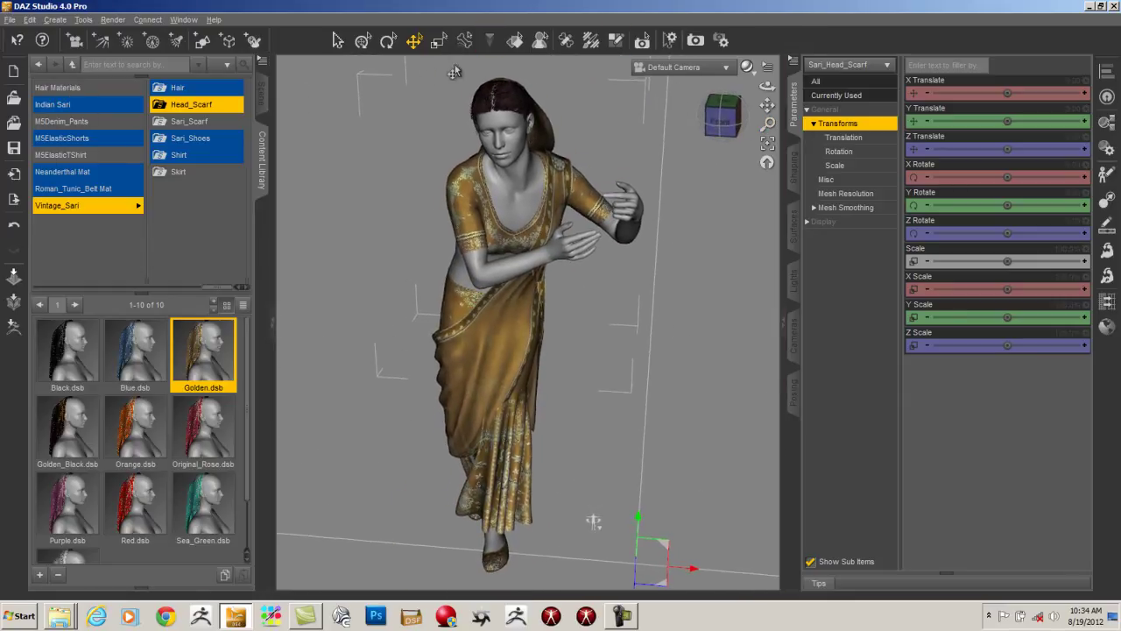
{"action": "left_click", "coordinate": [644, 44]}
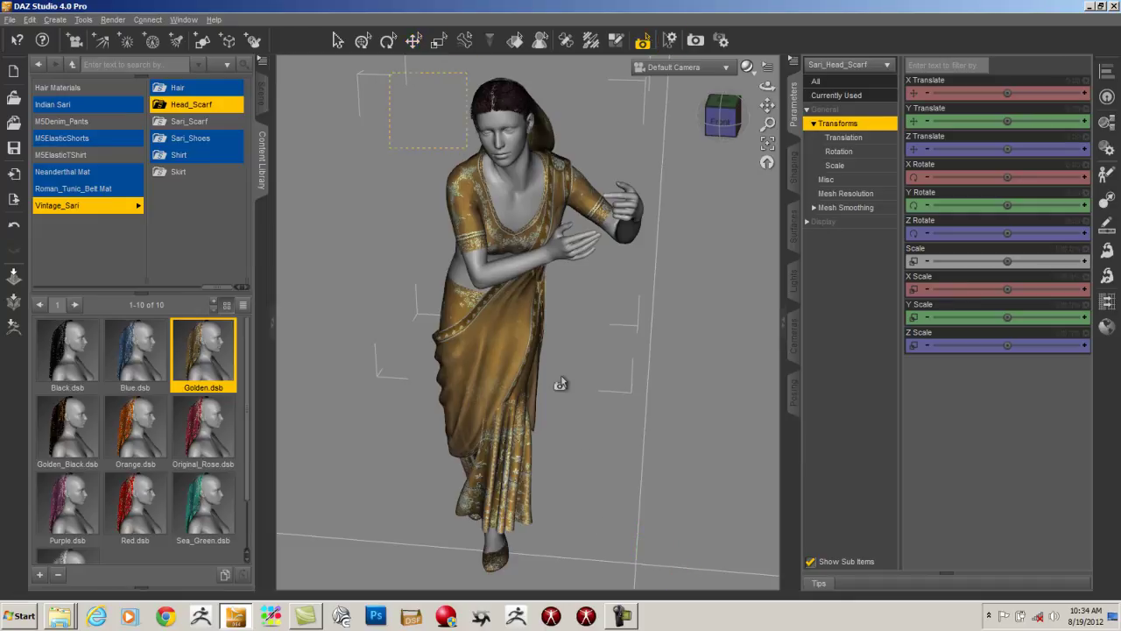
{"action": "left_click_drag", "start_coordinate": [684, 580], "coordinate": [688, 575]}
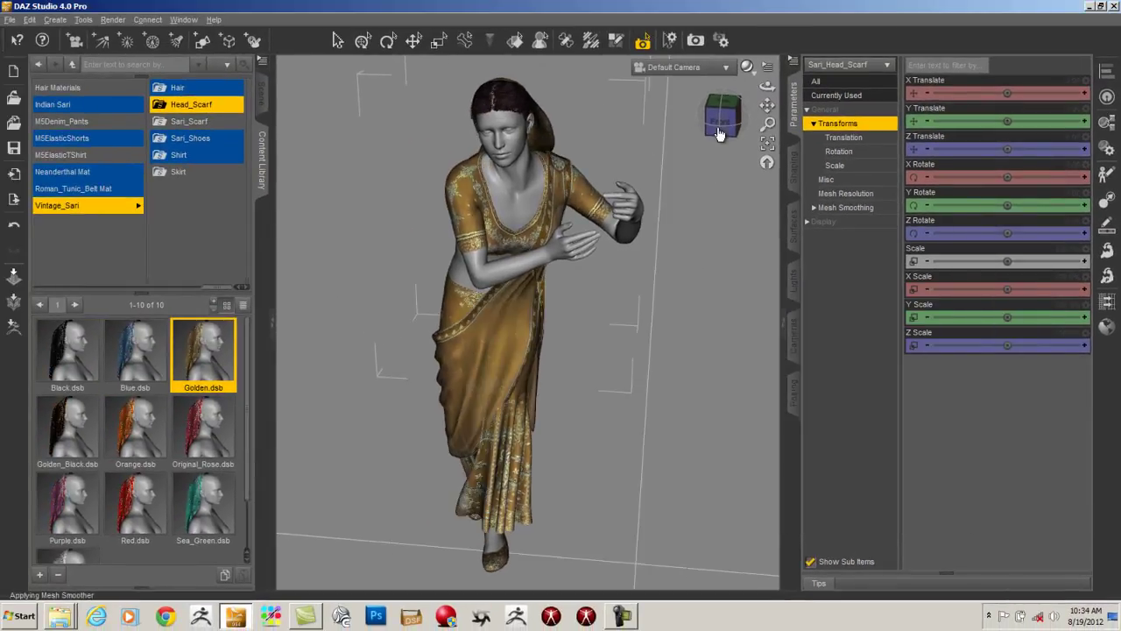
{"action": "left_click_drag", "start_coordinate": [721, 123], "coordinate": [699, 121]}
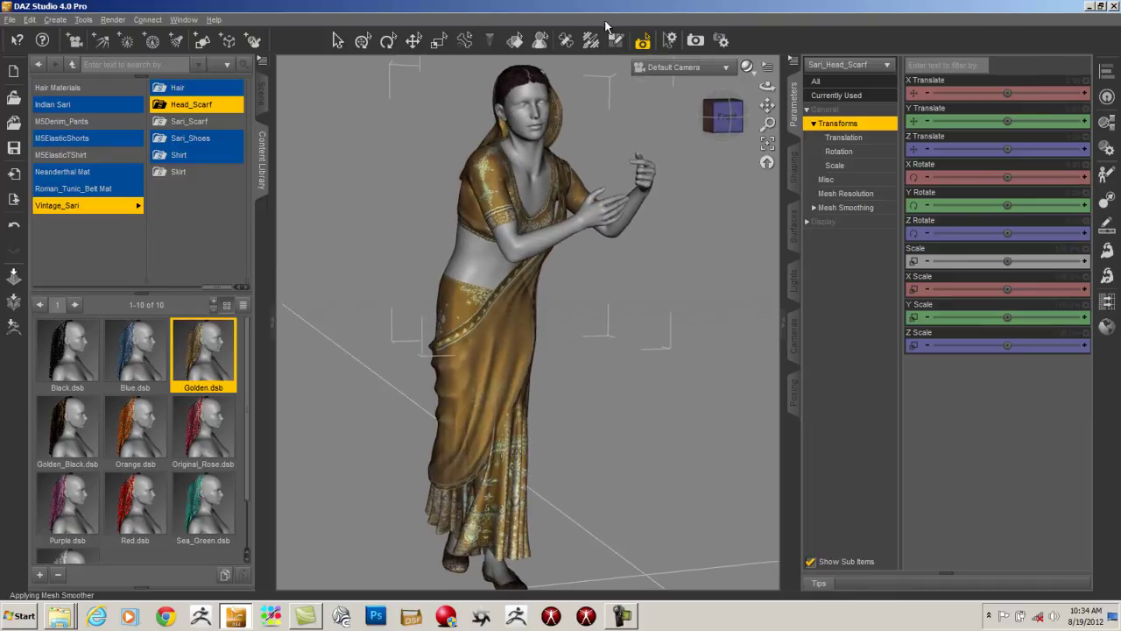
- Restore the pose of the selected Genesis item to its memorized settings
{"action": "left_click", "coordinate": [269, 98]}
{"action": "left_click", "coordinate": [112, 91]}
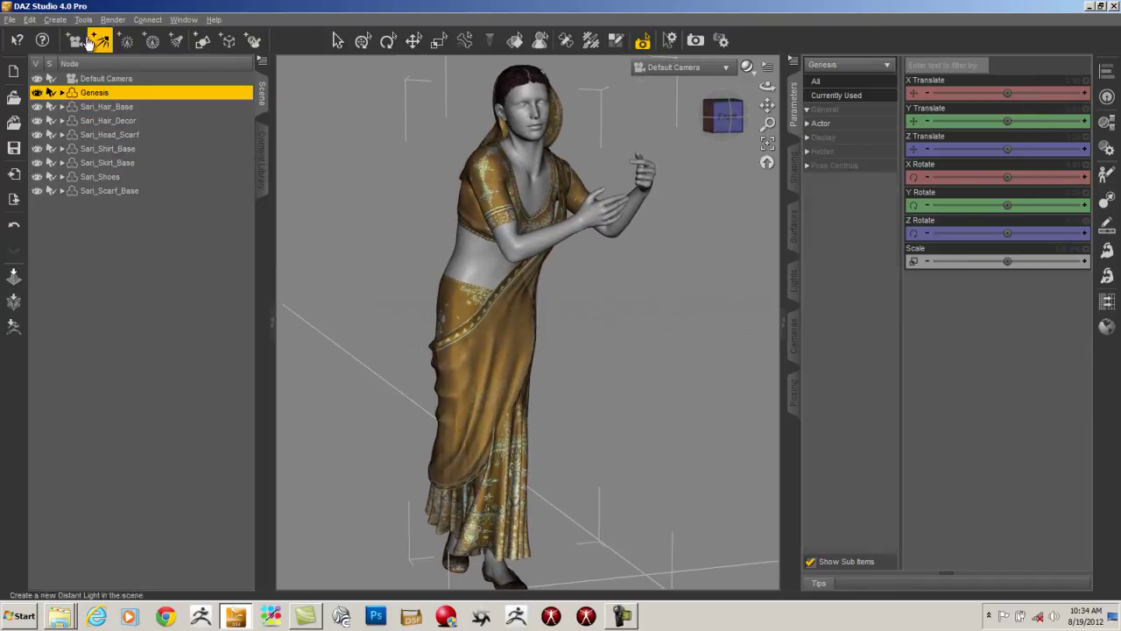
{"action": "left_click", "coordinate": [30, 20]}
{"action": "mouse_move", "coordinate": [123, 114]}
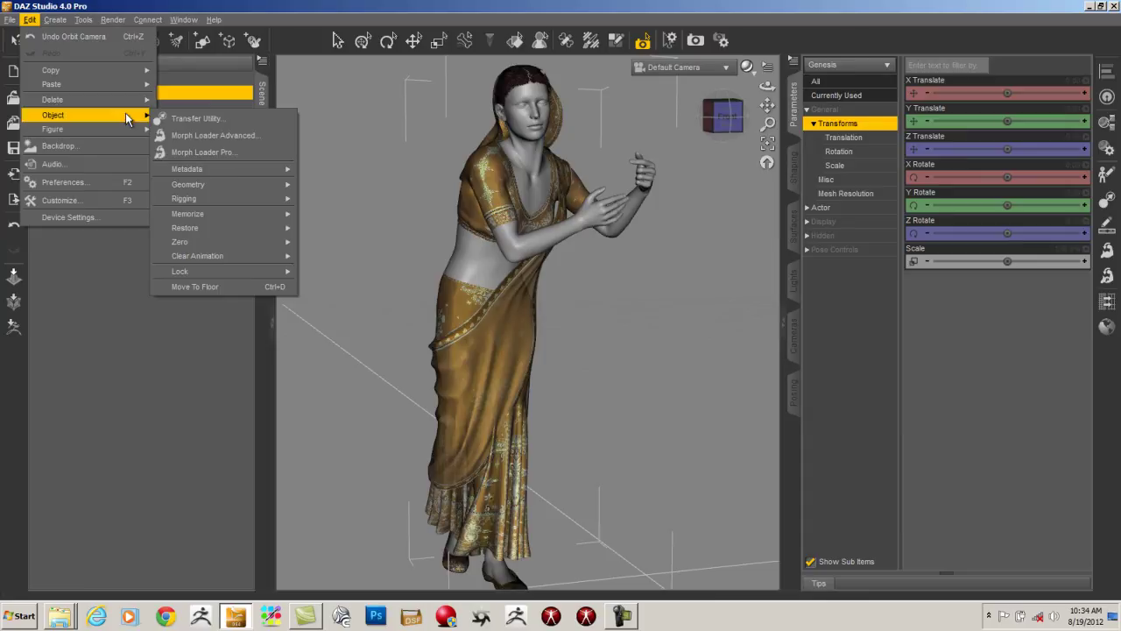
{"action": "mouse_move", "coordinate": [239, 217]}
{"action": "left_click", "coordinate": [364, 240]}
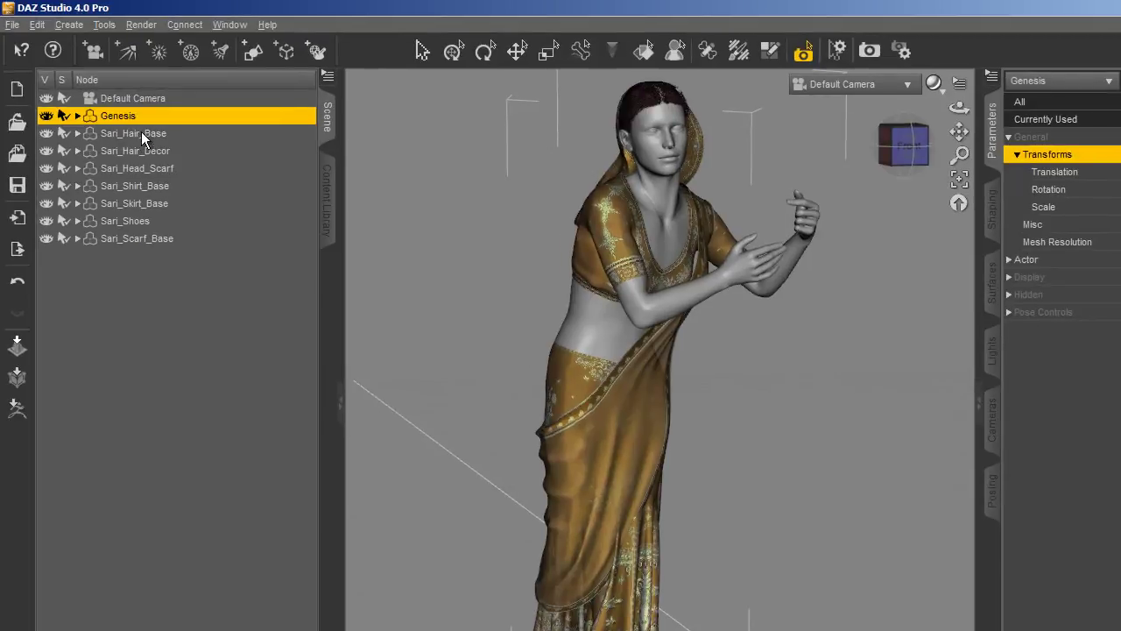
- Restore the figure pose of Sari_Hair_Base
{"action": "left_click", "coordinate": [141, 131]}
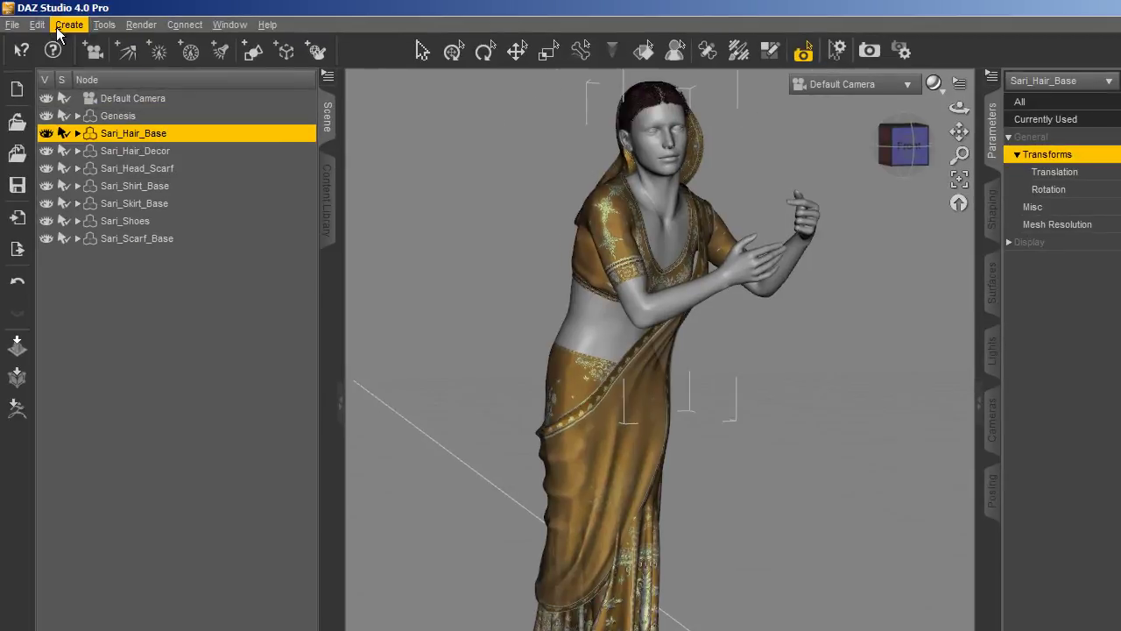
{"action": "left_click", "coordinate": [36, 25]}
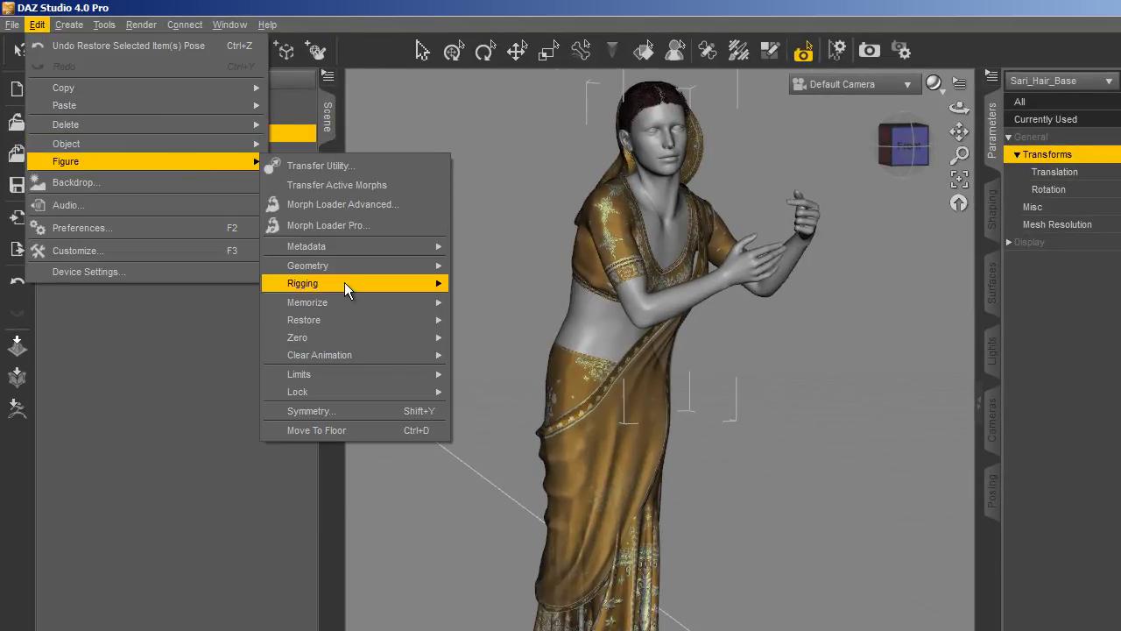
{"action": "mouse_move", "coordinate": [411, 319]}
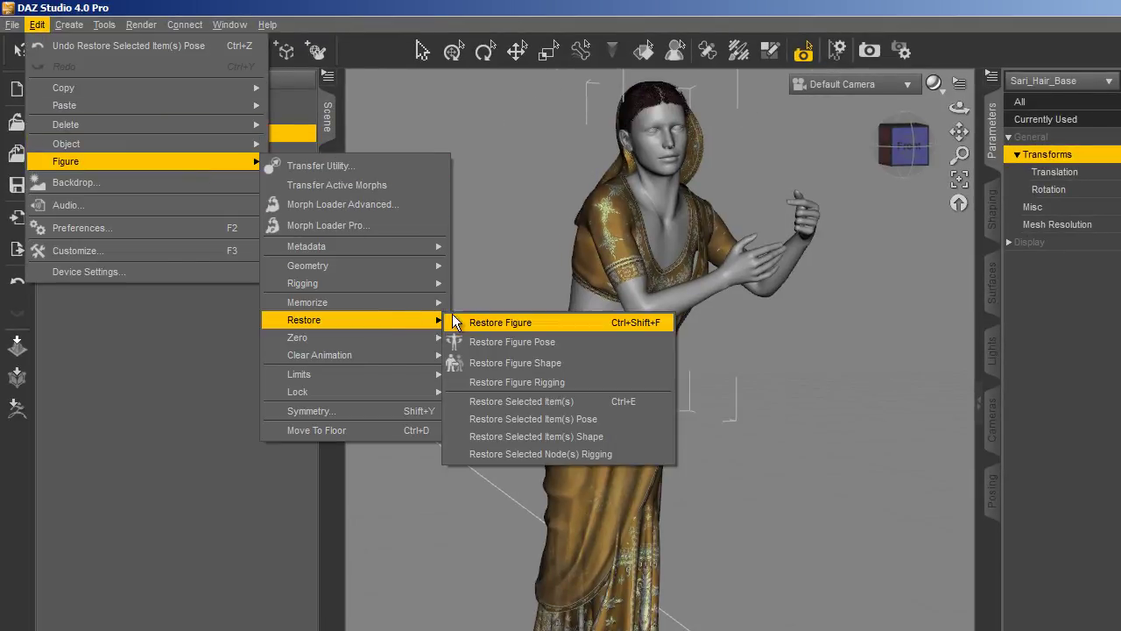
{"action": "left_click", "coordinate": [545, 342]}
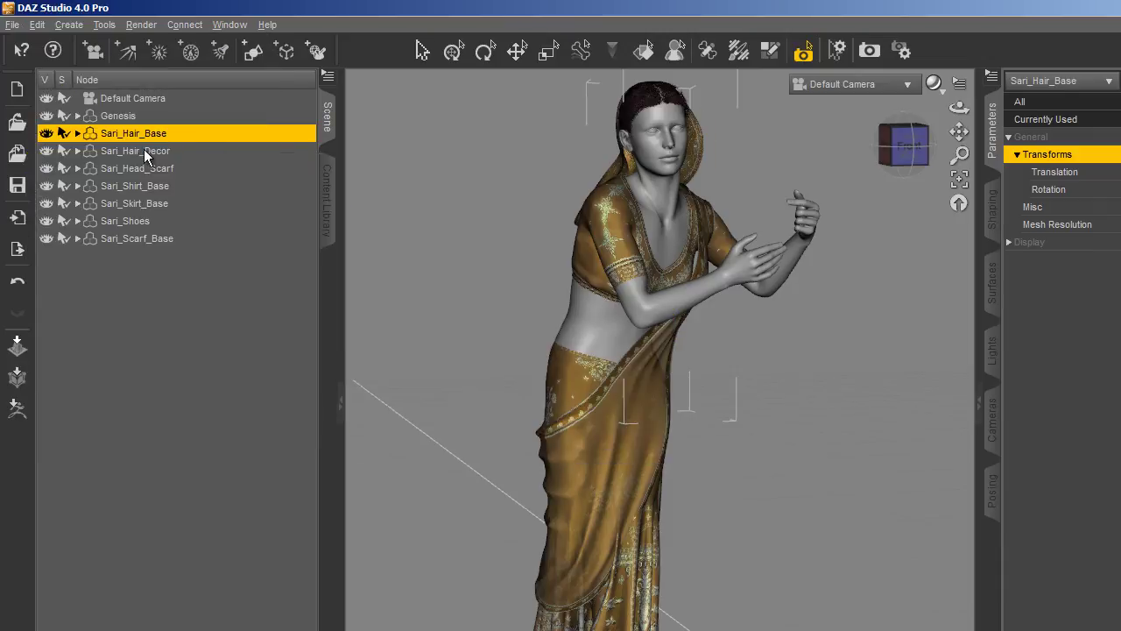
- Restore the figure pose of Sari_Head_Scarf
{"action": "left_click", "coordinate": [146, 154]}
{"action": "left_click", "coordinate": [144, 168]}
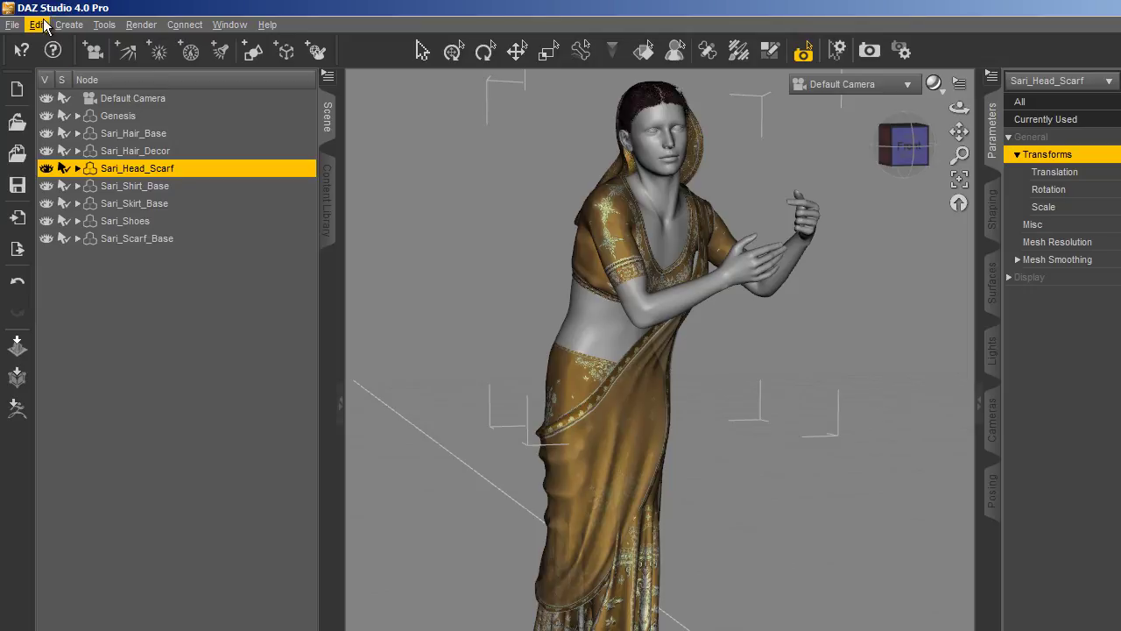
{"action": "left_click", "coordinate": [37, 24]}
{"action": "mouse_move", "coordinate": [157, 160]}
{"action": "mouse_move", "coordinate": [364, 323]}
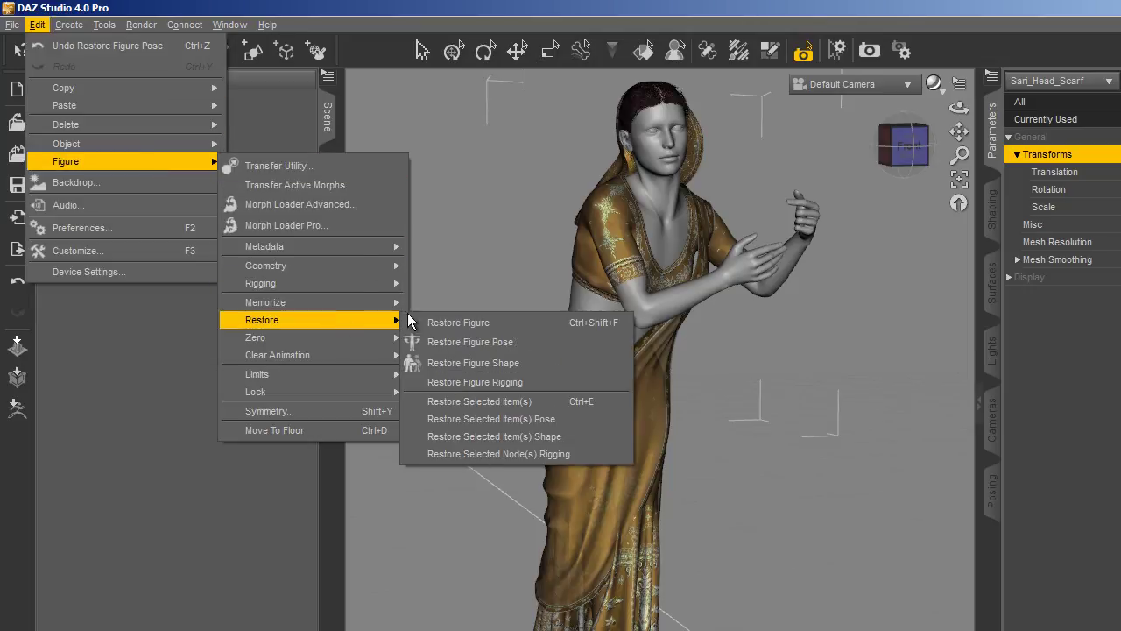
{"action": "left_click", "coordinate": [447, 341]}
- Restore the figure pose of Sari_Shirt_Base
{"action": "left_click", "coordinate": [151, 186]}
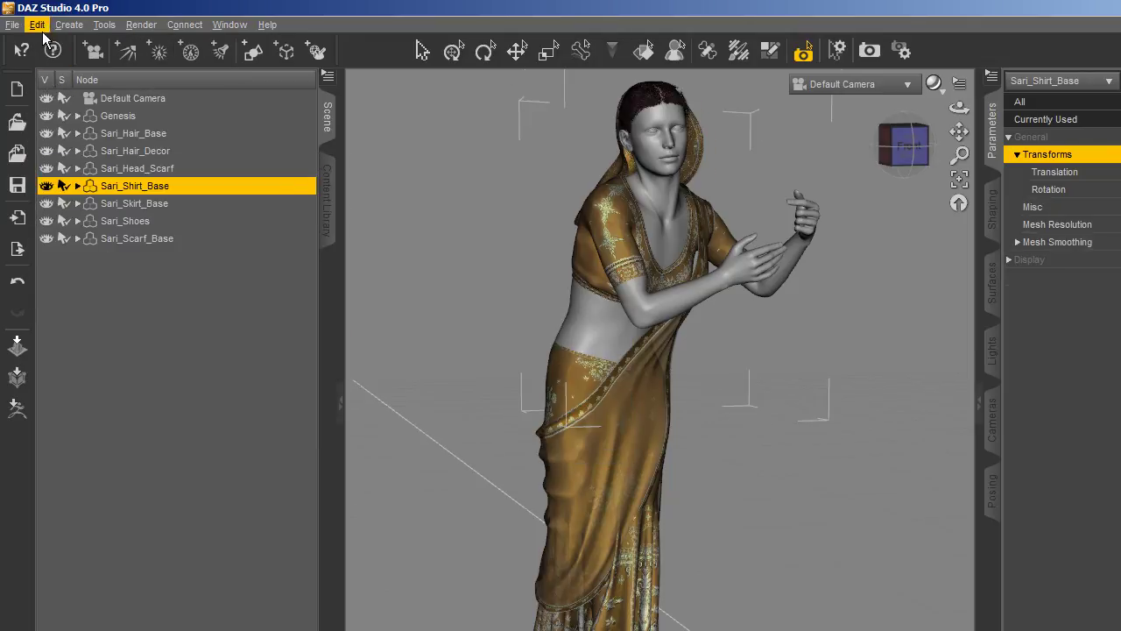
{"action": "left_click", "coordinate": [37, 25]}
{"action": "mouse_move", "coordinate": [184, 162]}
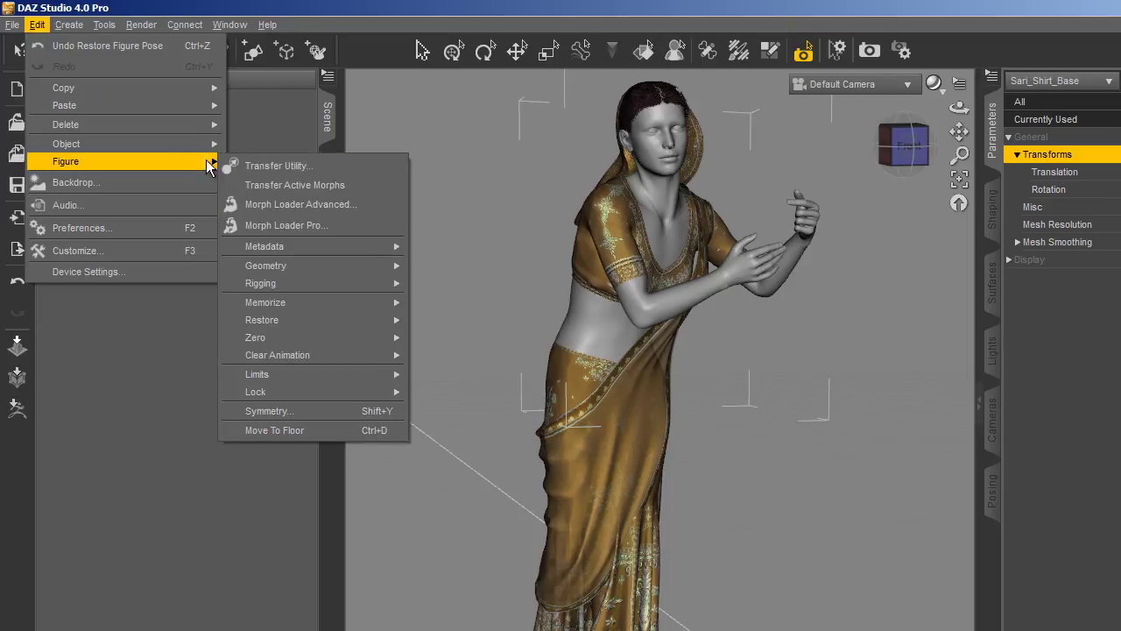
{"action": "mouse_move", "coordinate": [344, 319]}
{"action": "left_click", "coordinate": [451, 342]}
- Restore the figure pose of Sari_Skirt_Base
{"action": "left_click", "coordinate": [151, 203]}
{"action": "left_click", "coordinate": [38, 24]}
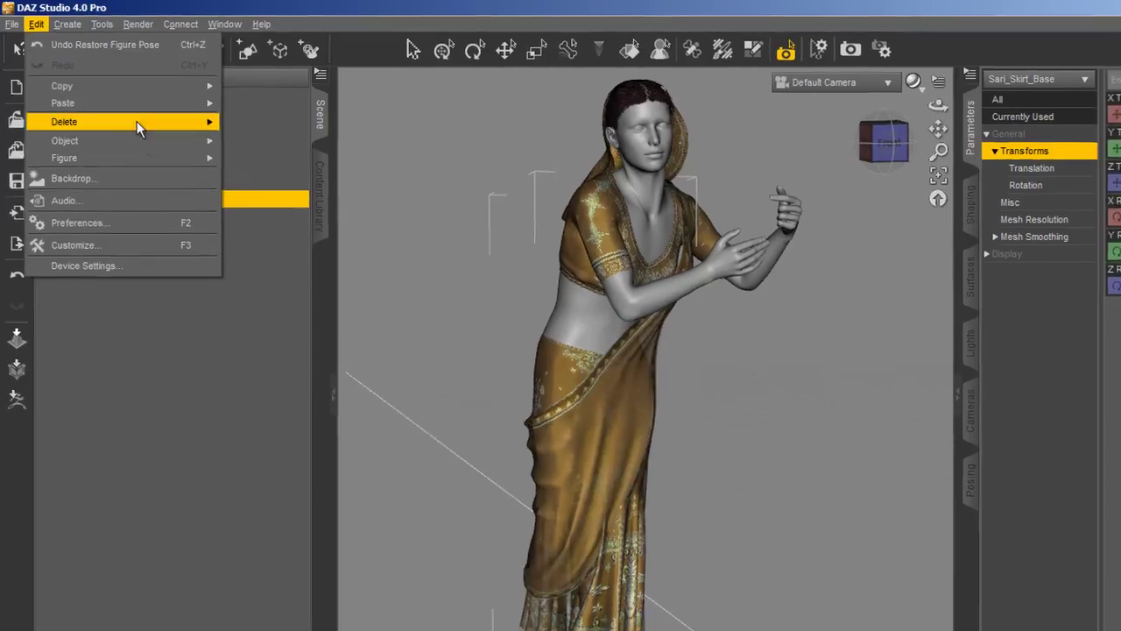
{"action": "mouse_move", "coordinate": [105, 159]}
{"action": "mouse_move", "coordinate": [397, 316]}
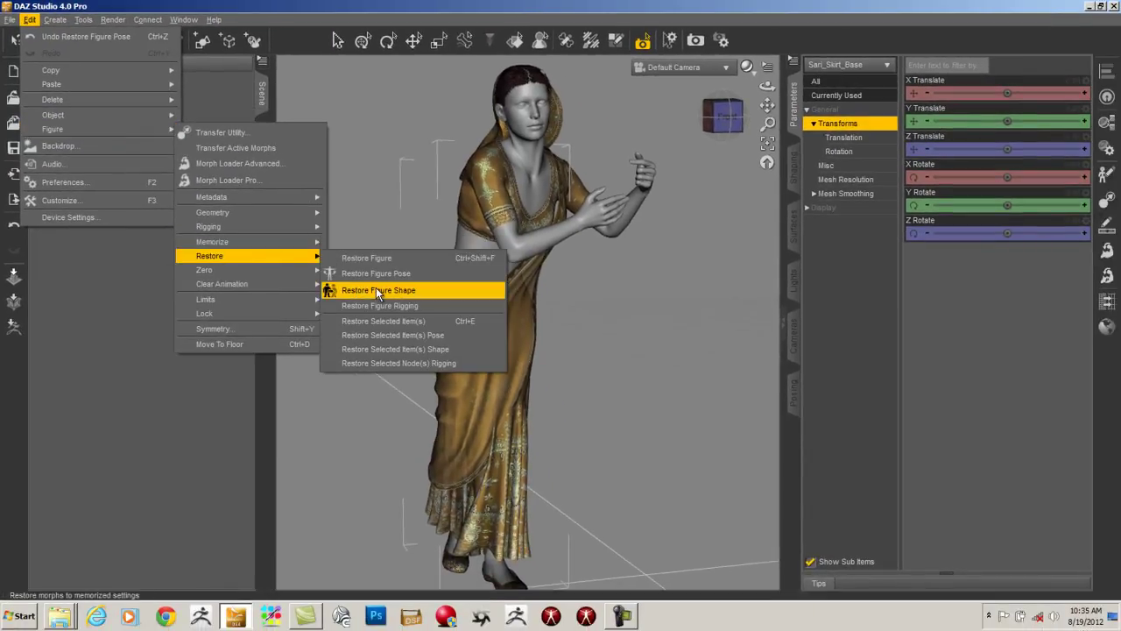
{"action": "left_click", "coordinate": [378, 274]}
- Restore the figure pose of Sari_Scarf_Base, clearing its translate, rotate and scale adjustments
{"action": "left_click", "coordinate": [113, 175]}
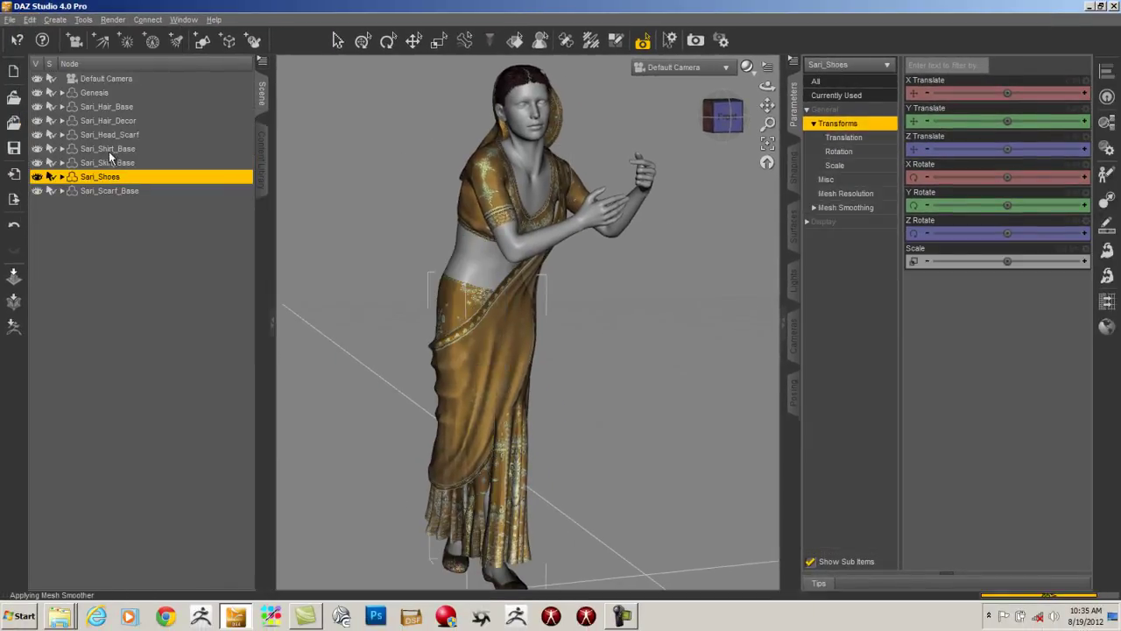
{"action": "left_click", "coordinate": [113, 191]}
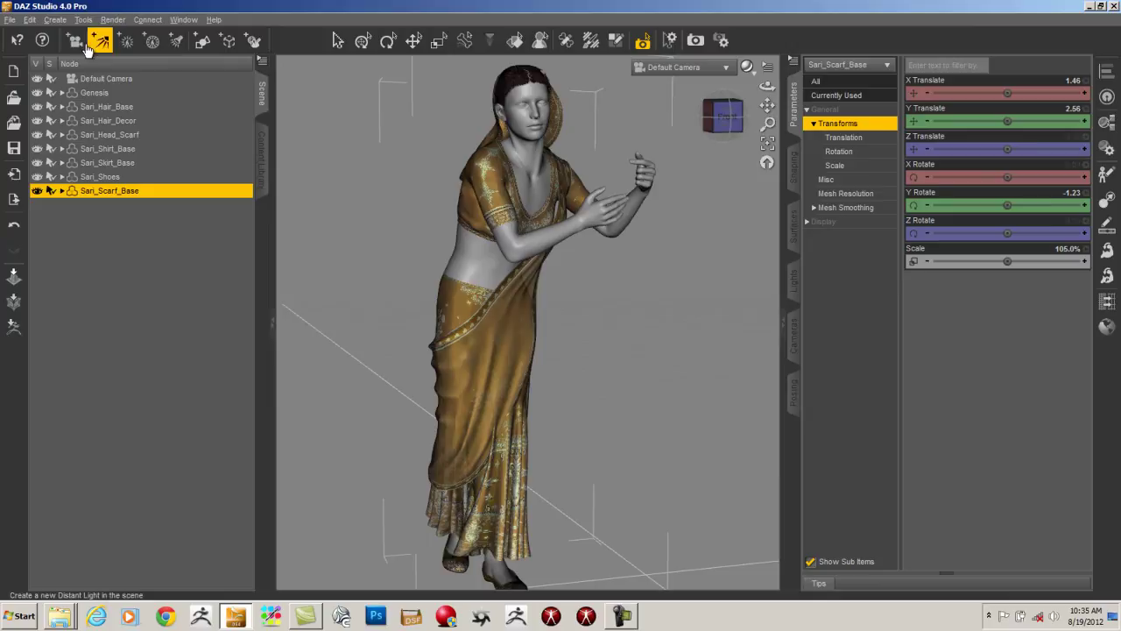
{"action": "left_click", "coordinate": [30, 19]}
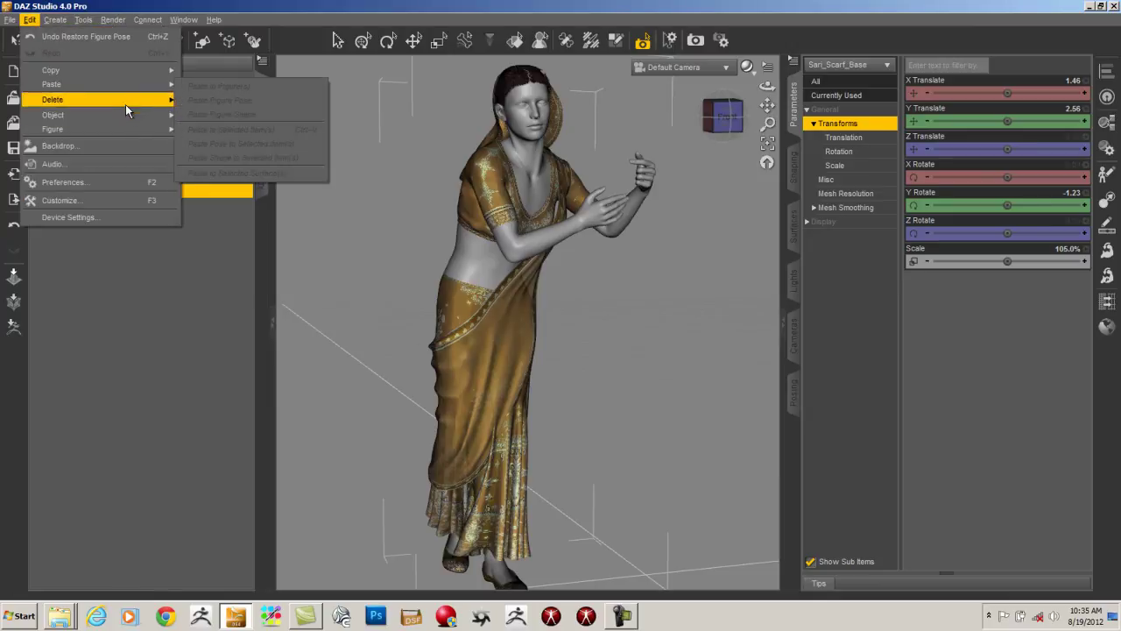
{"action": "mouse_move", "coordinate": [127, 128]}
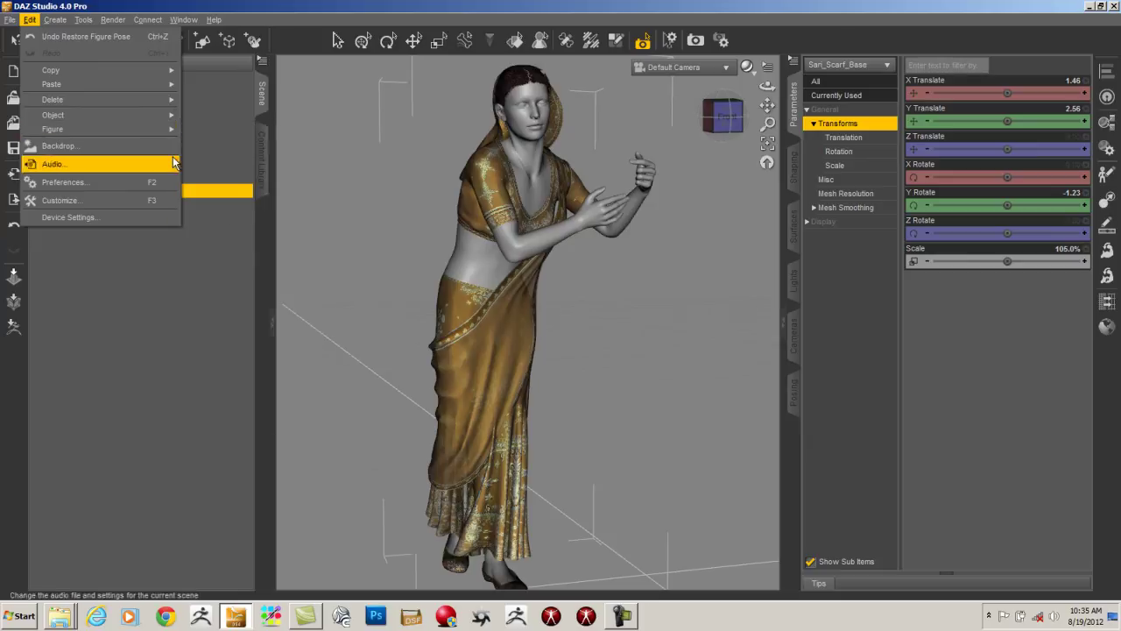
{"action": "mouse_move", "coordinate": [262, 255]}
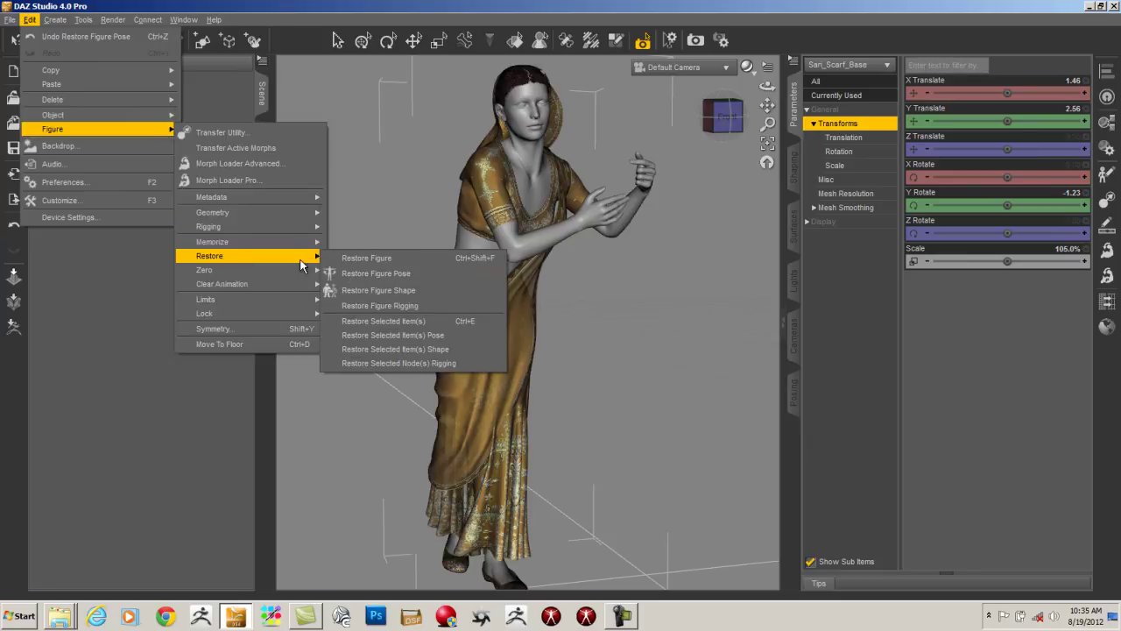
{"action": "left_click", "coordinate": [391, 279]}
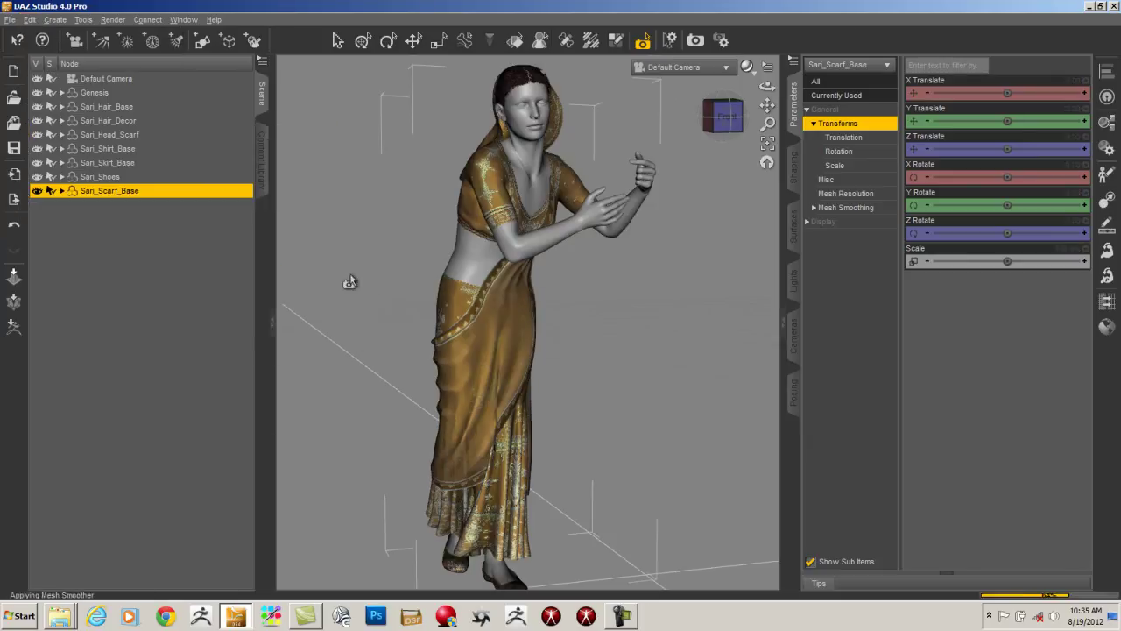
- Inspect the outfit from behind and check the mesh smoothing settings and collision item of Sari_Head_Scarf
{"action": "left_click", "coordinate": [723, 121]}
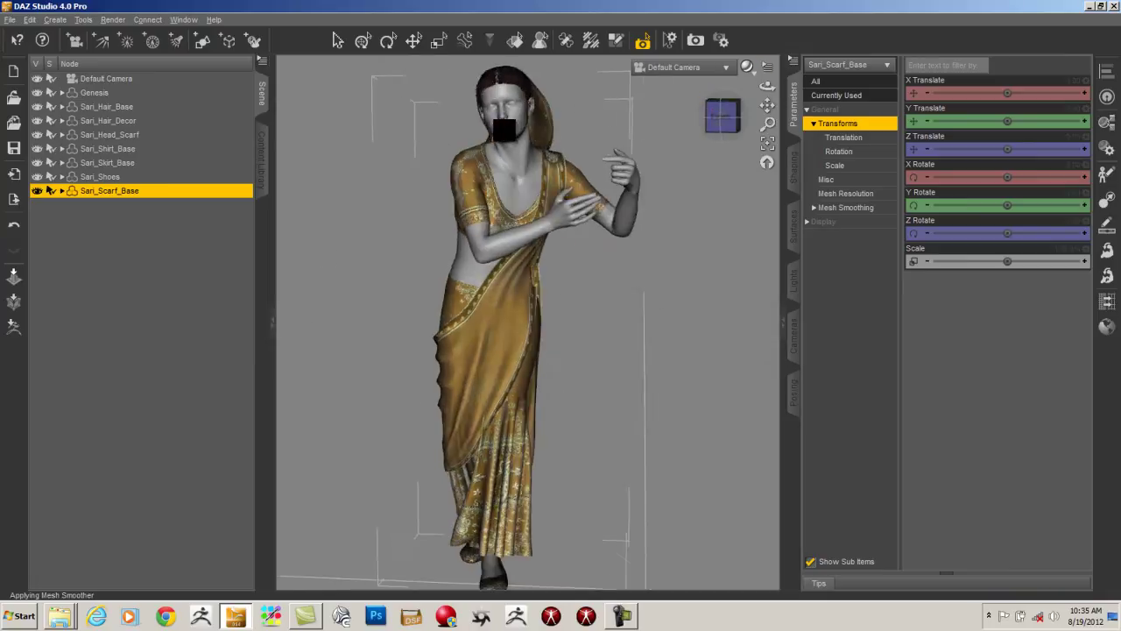
{"action": "left_click_drag", "start_coordinate": [718, 122], "coordinate": [65, 114]}
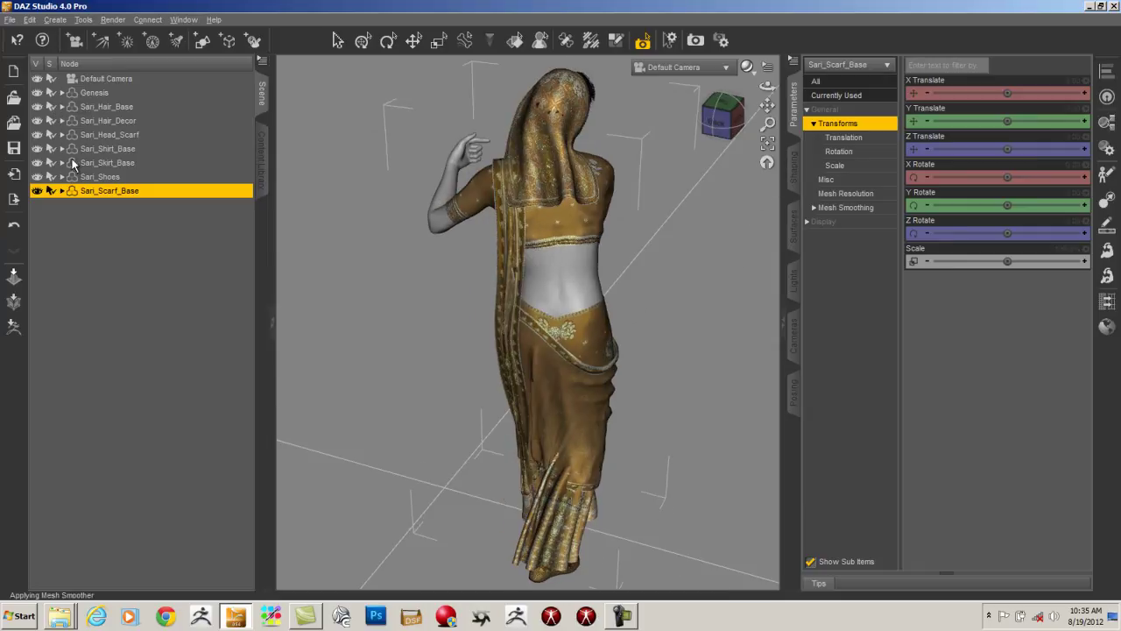
{"action": "left_click", "coordinate": [117, 136]}
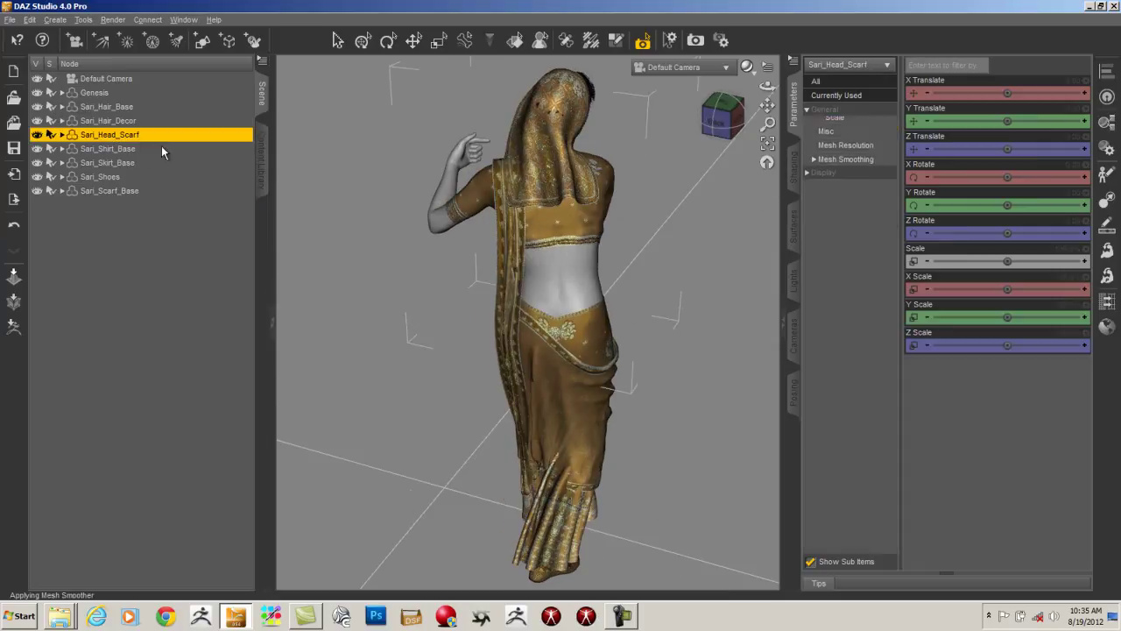
{"action": "left_click", "coordinate": [847, 208]}
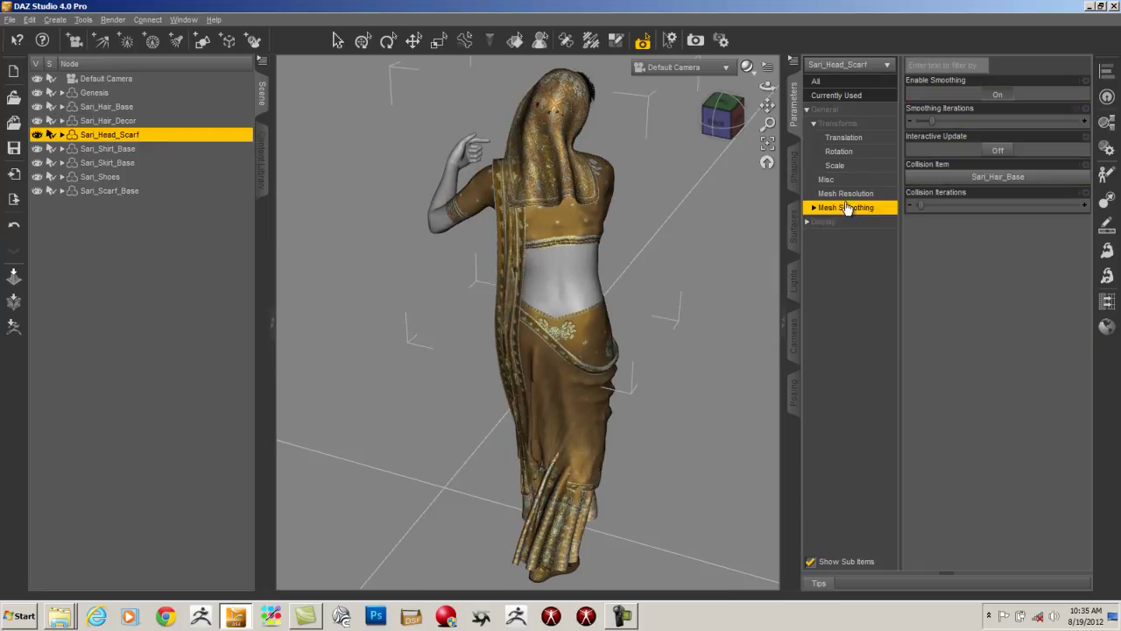
{"action": "left_click", "coordinate": [929, 171]}
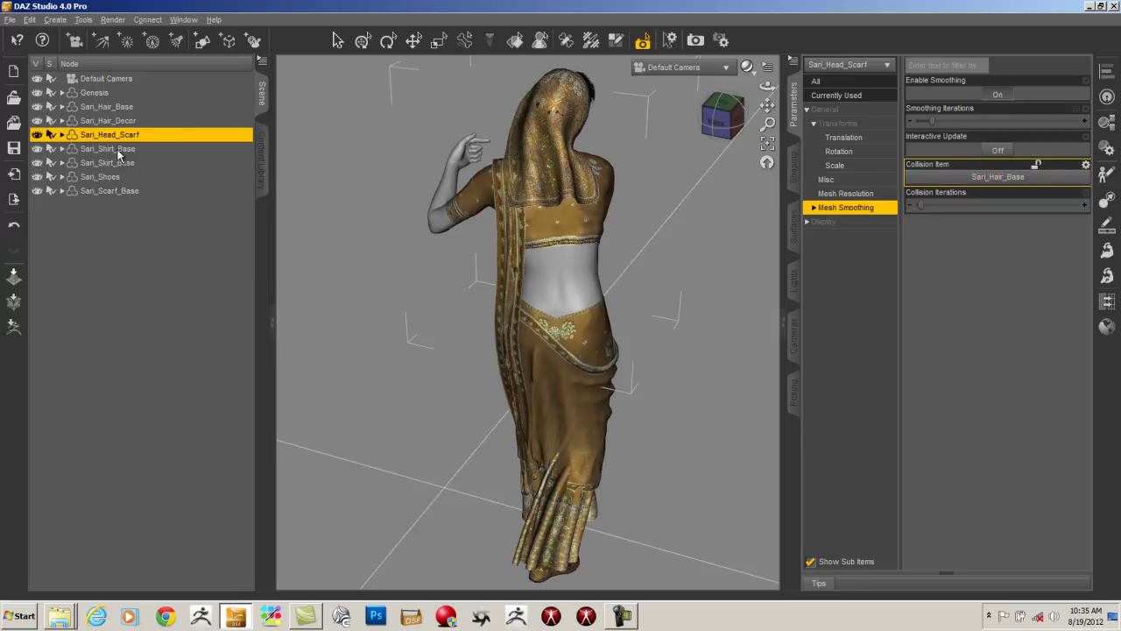
- Review the general parameters of every sari piece from Sari_Hair_Base to Sari_Scarf_Base, checking fit targets, mesh resolution and smoothing
{"action": "left_click", "coordinate": [119, 108]}
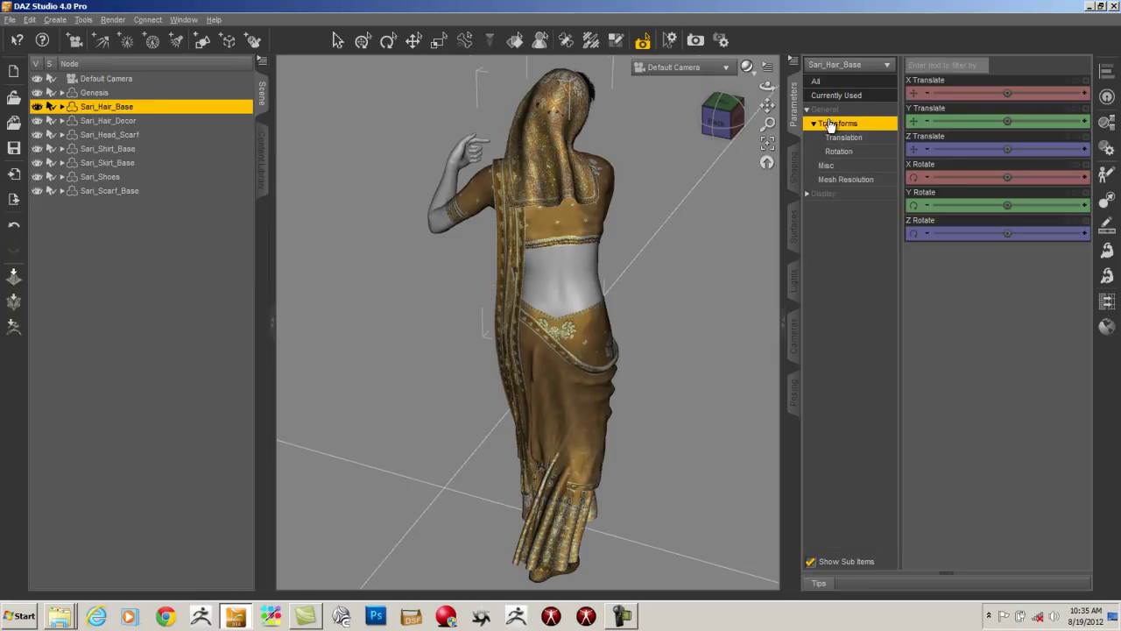
{"action": "left_click", "coordinate": [842, 180]}
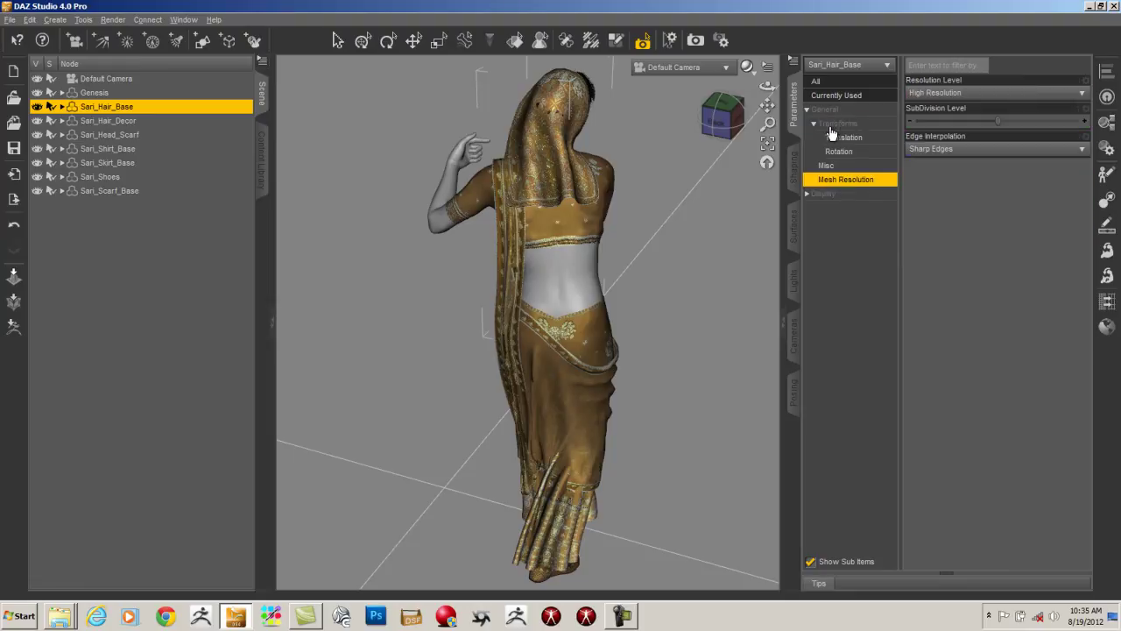
{"action": "left_click", "coordinate": [825, 110]}
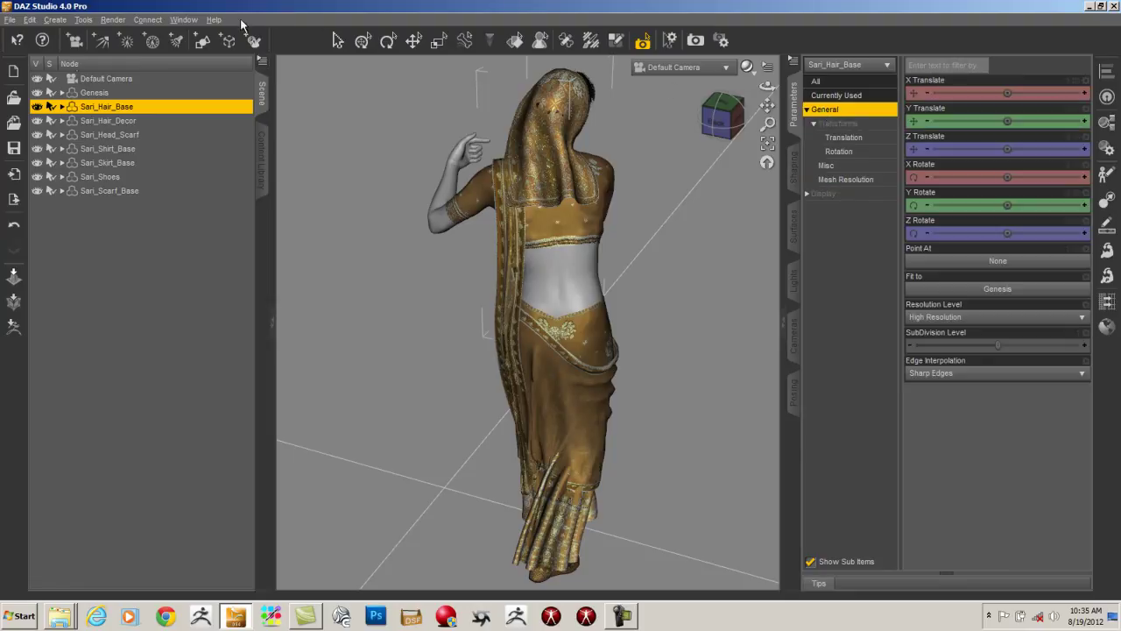
{"action": "left_click", "coordinate": [97, 121]}
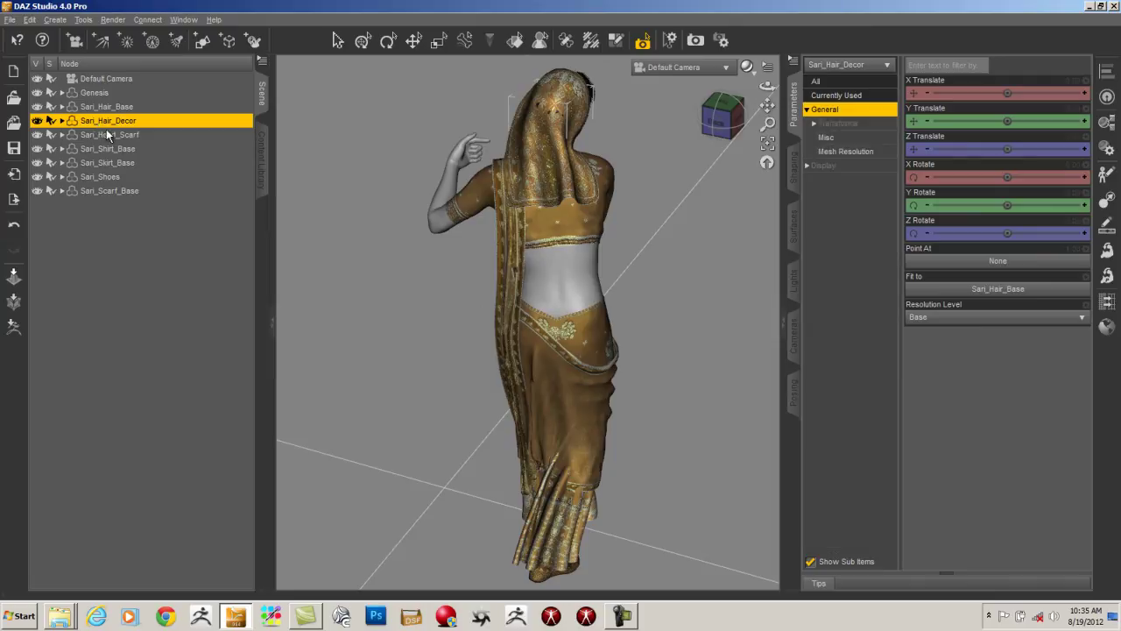
{"action": "left_click", "coordinate": [116, 135]}
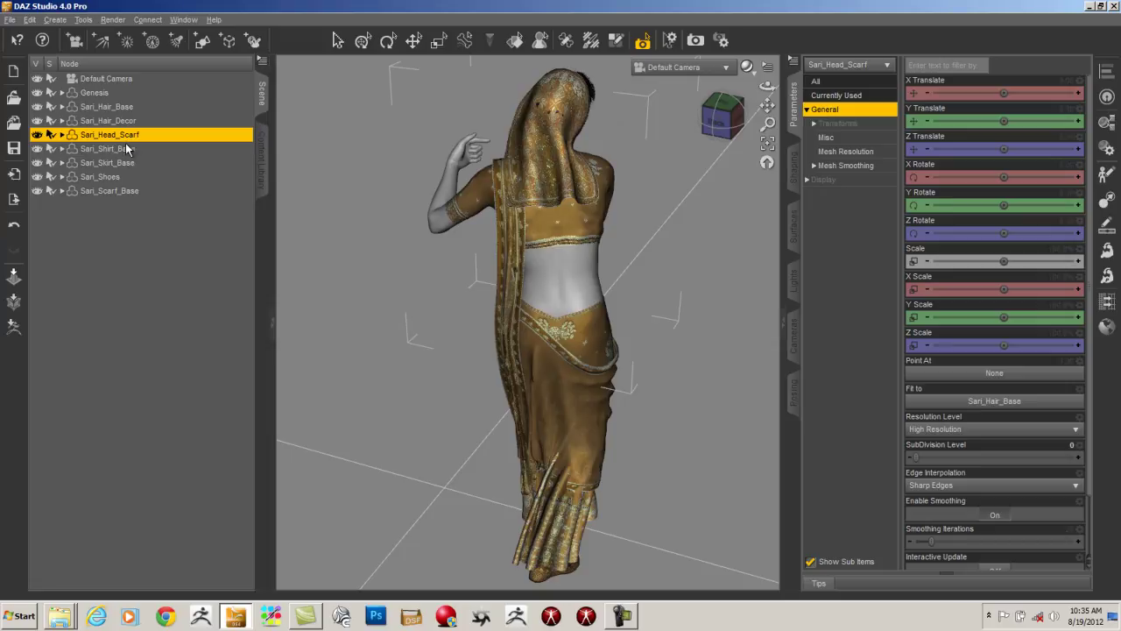
{"action": "left_click", "coordinate": [127, 149]}
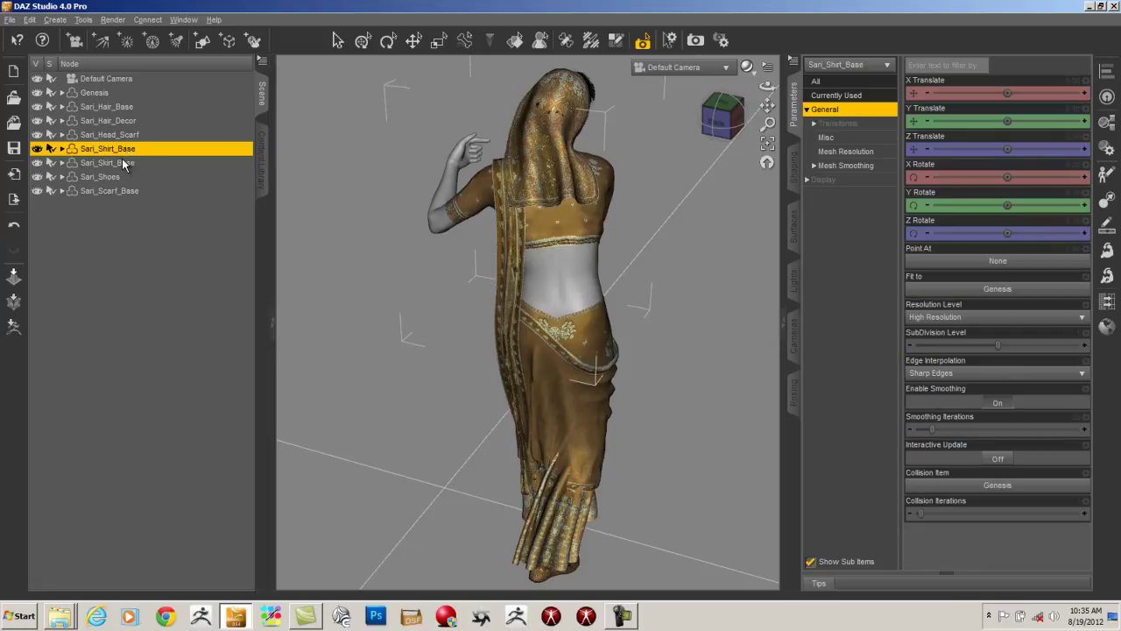
{"action": "left_click", "coordinate": [124, 163]}
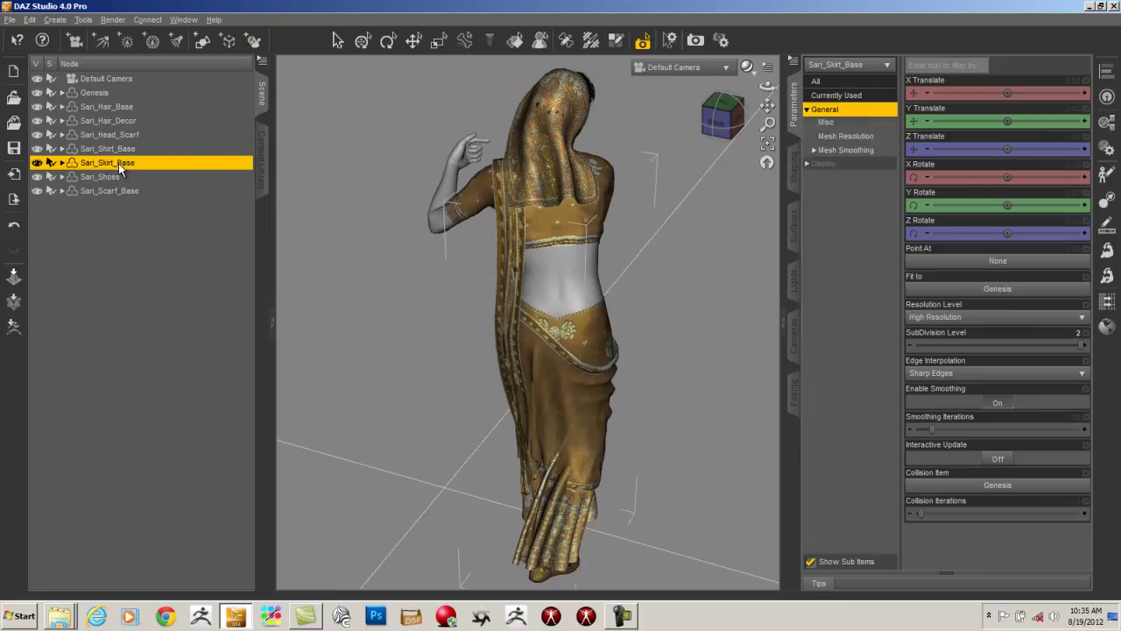
{"action": "left_click", "coordinate": [108, 181]}
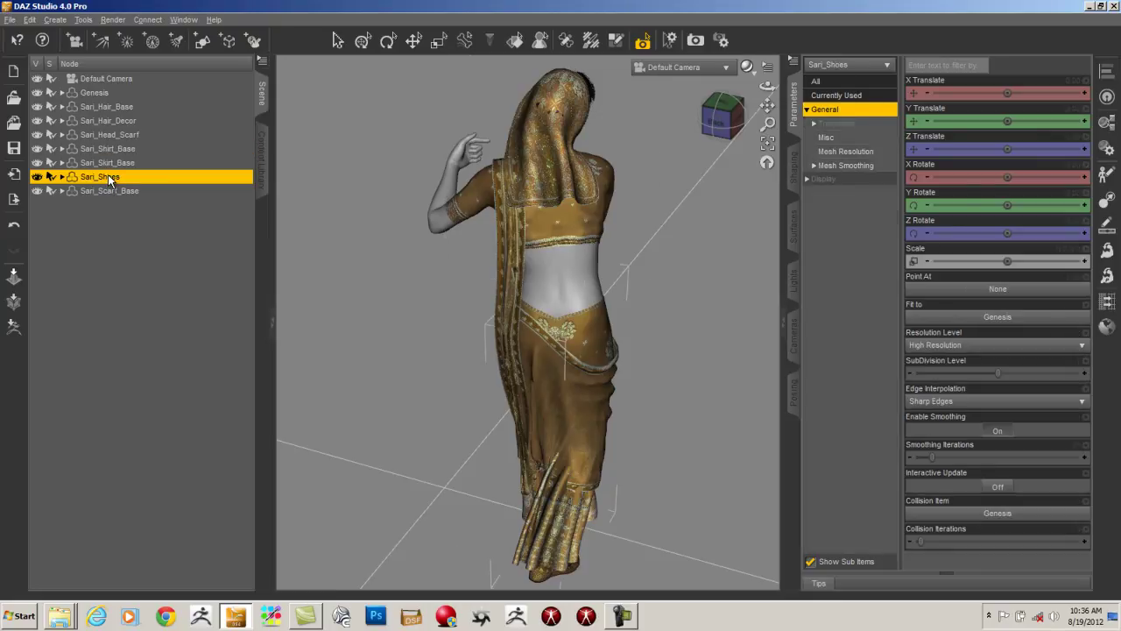
{"action": "left_click", "coordinate": [108, 190]}
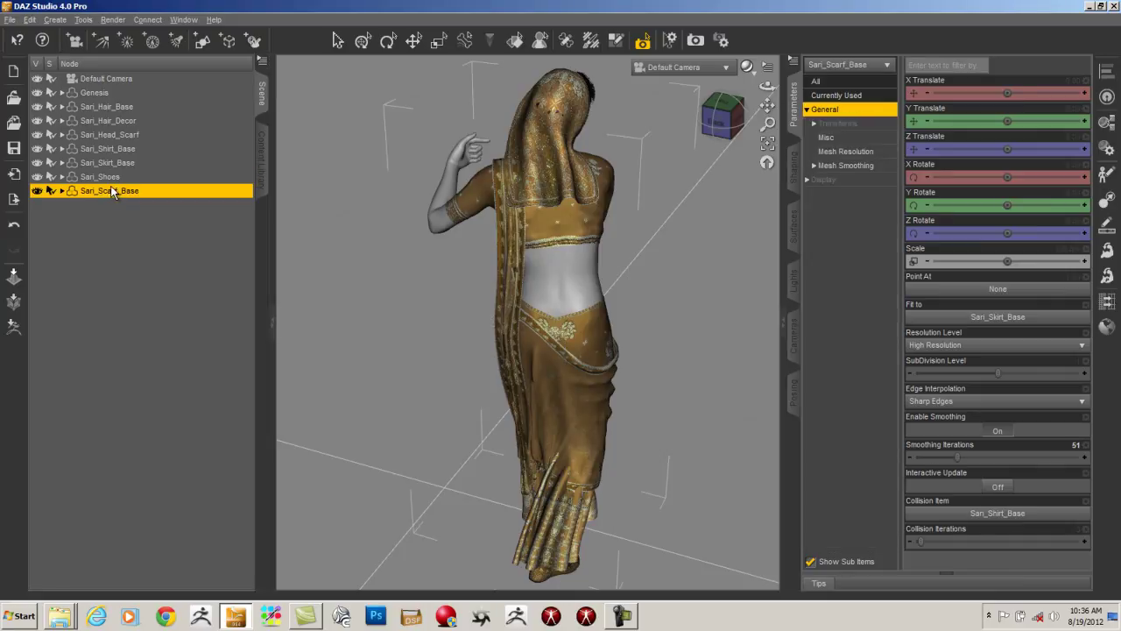
{"action": "left_click", "coordinate": [712, 120]}
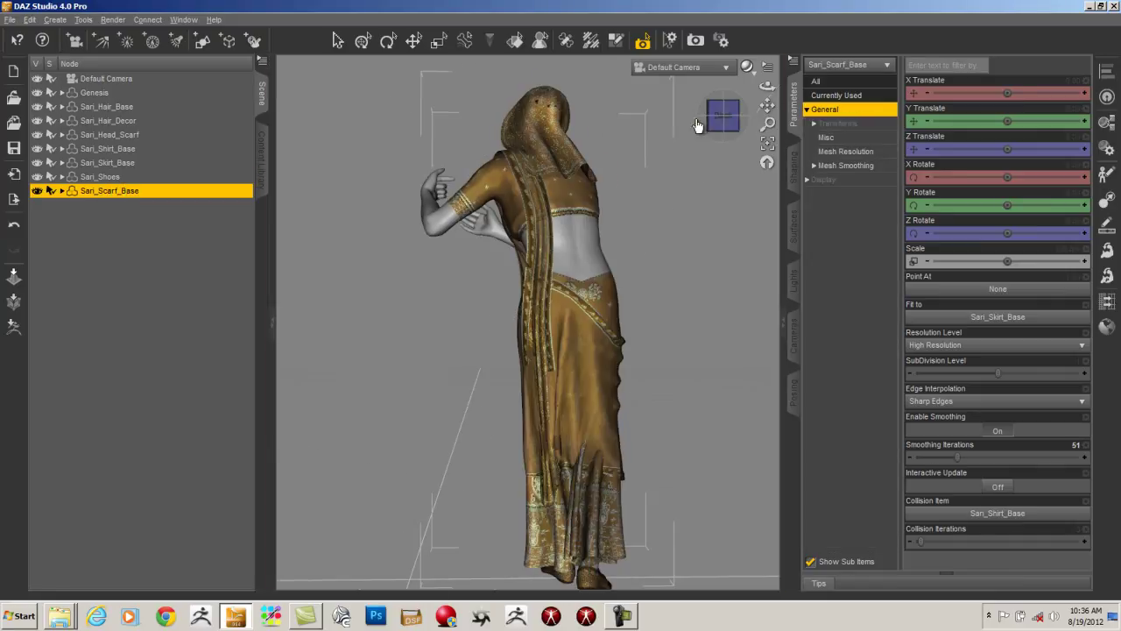
{"action": "left_click_drag", "start_coordinate": [726, 121], "coordinate": [5, 205]}
{"action": "left_click_drag", "start_coordinate": [725, 117], "coordinate": [122, 129]}
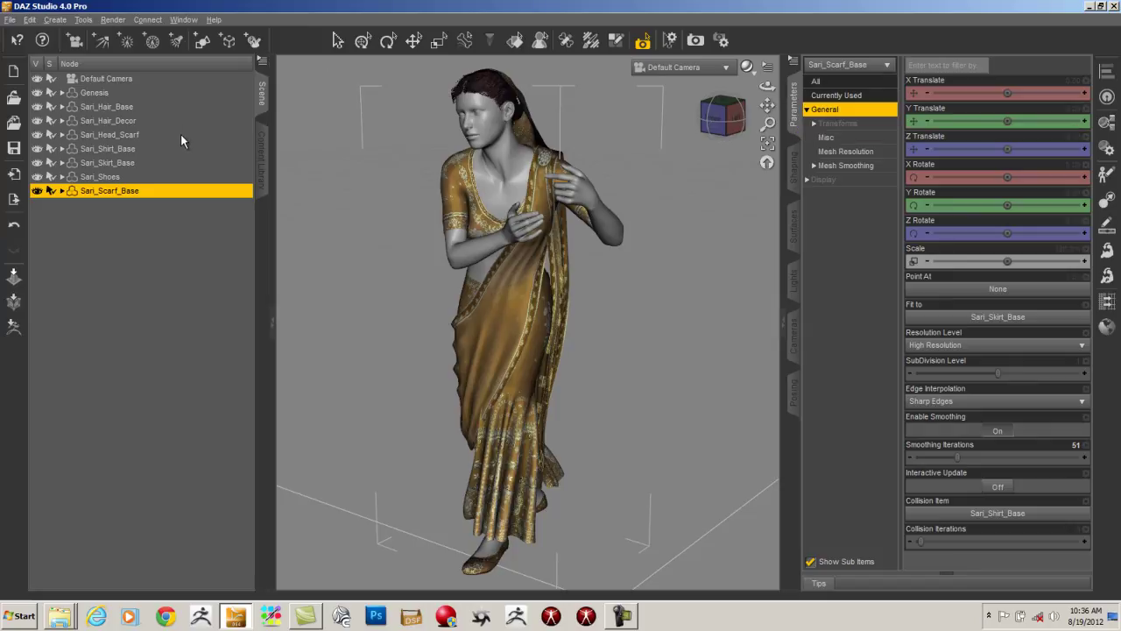
- Apply the DSMAT 2 skin material from the Mamita_V4 DS_MATS pose folder to Genesis
{"action": "left_click", "coordinate": [123, 92]}
{"action": "left_click", "coordinate": [261, 156]}
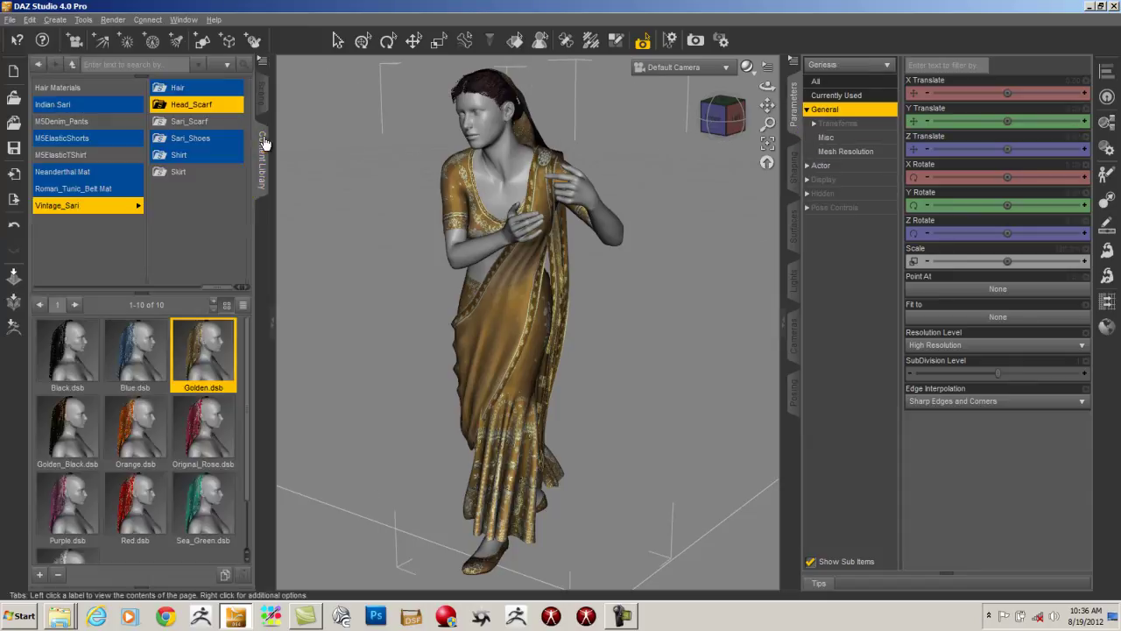
{"action": "left_click_drag", "start_coordinate": [218, 288], "coordinate": [56, 291]}
{"action": "left_click", "coordinate": [77, 105]}
{"action": "left_click", "coordinate": [208, 89]}
{"action": "left_click", "coordinate": [156, 205]}
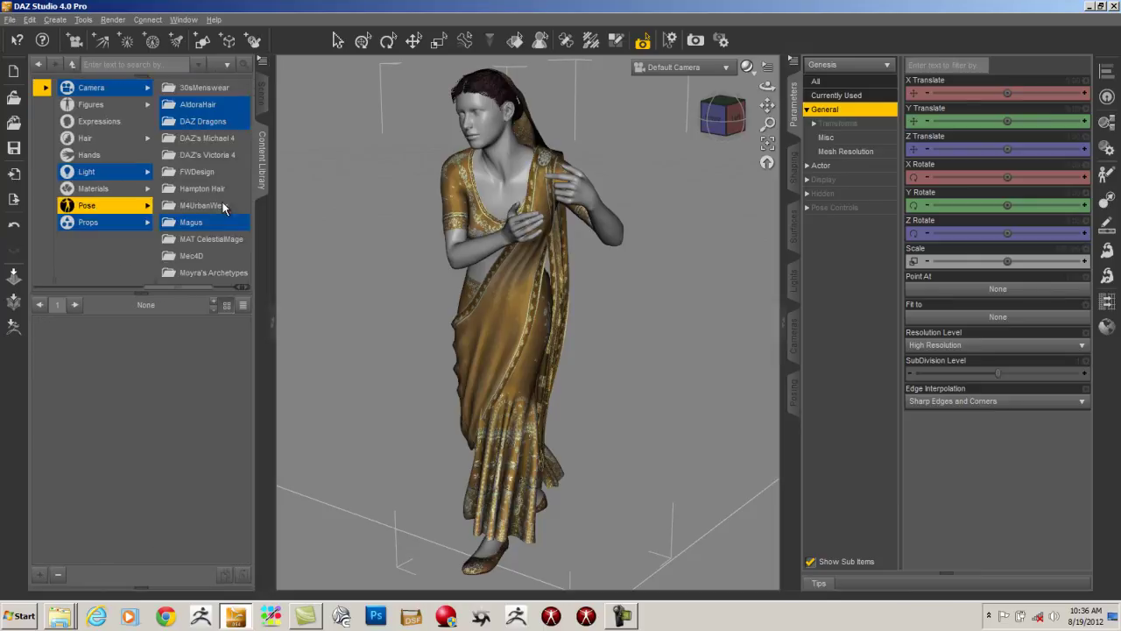
{"action": "left_click", "coordinate": [201, 224]}
{"action": "left_click", "coordinate": [203, 106]}
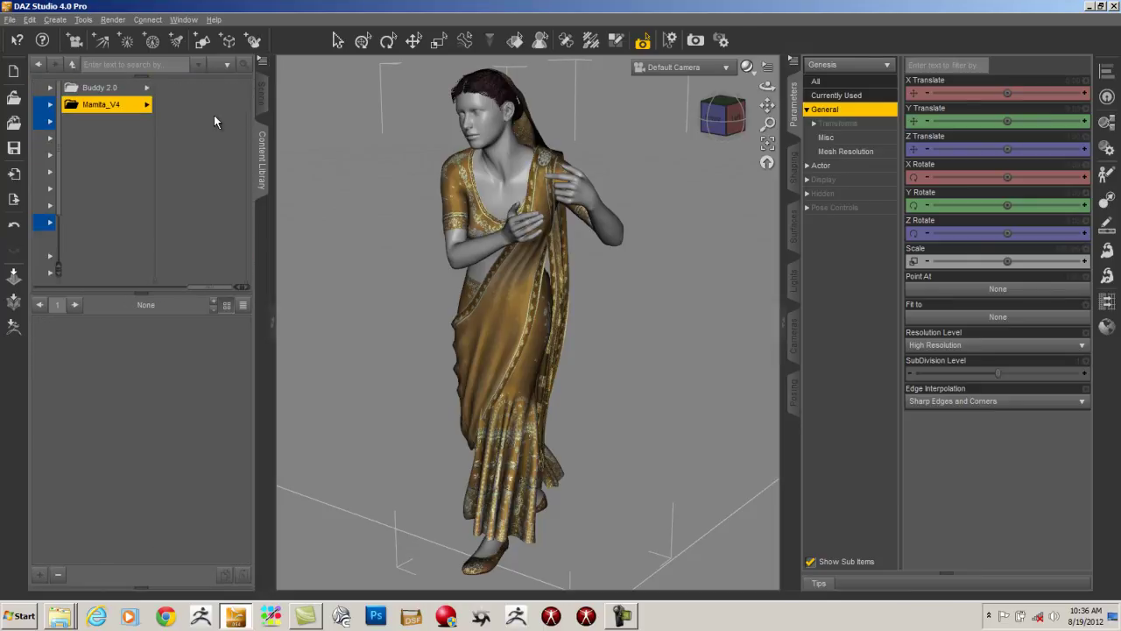
{"action": "left_click", "coordinate": [208, 90]}
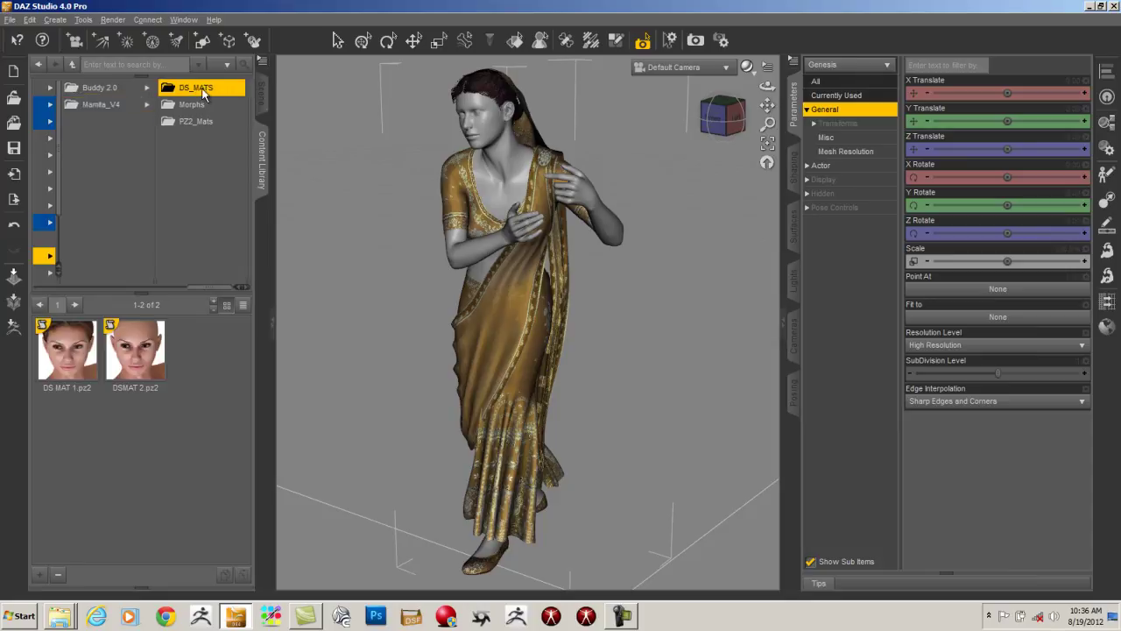
{"action": "double_click", "coordinate": [137, 343]}
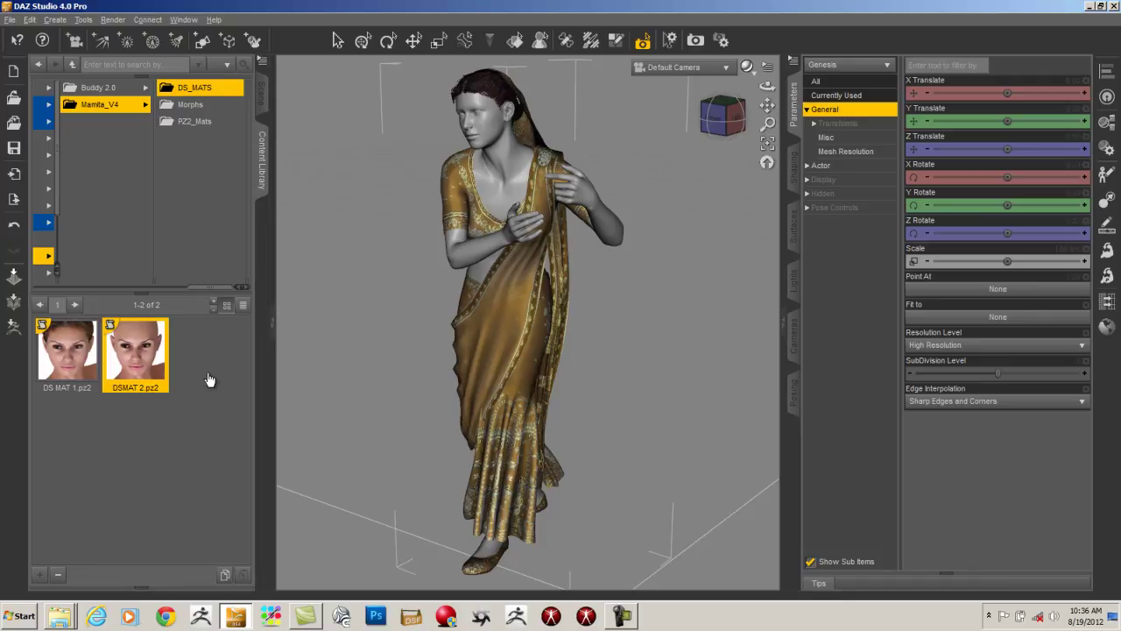
- Set the Stephanie 4 actor shape on Genesis to 0.25
{"action": "left_click", "coordinate": [265, 93]}
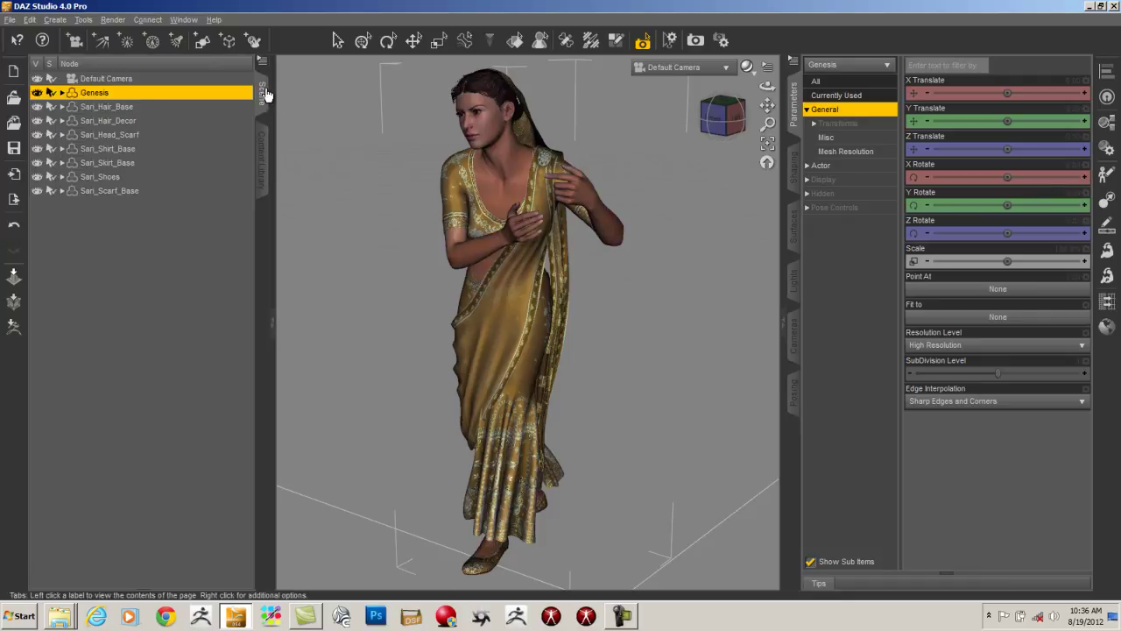
{"action": "left_click", "coordinate": [793, 179]}
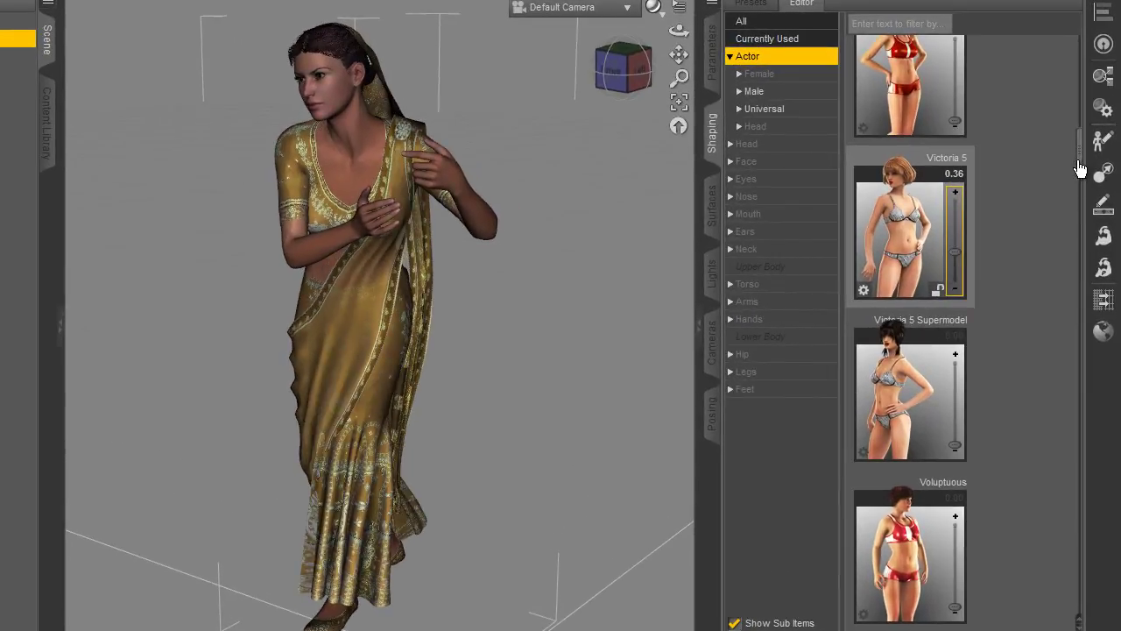
{"action": "left_click_drag", "start_coordinate": [1080, 169], "coordinate": [1079, 56]}
{"action": "left_click_drag", "start_coordinate": [957, 487], "coordinate": [956, 477]}
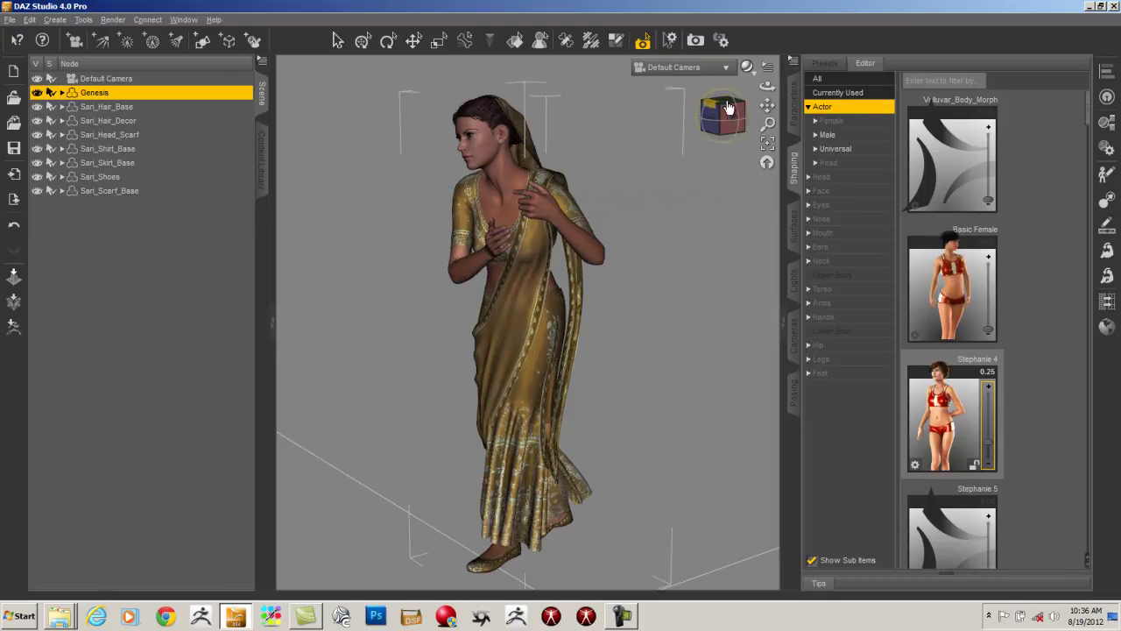
- Review the 3Delight software render settings
{"action": "left_click", "coordinate": [112, 20]}
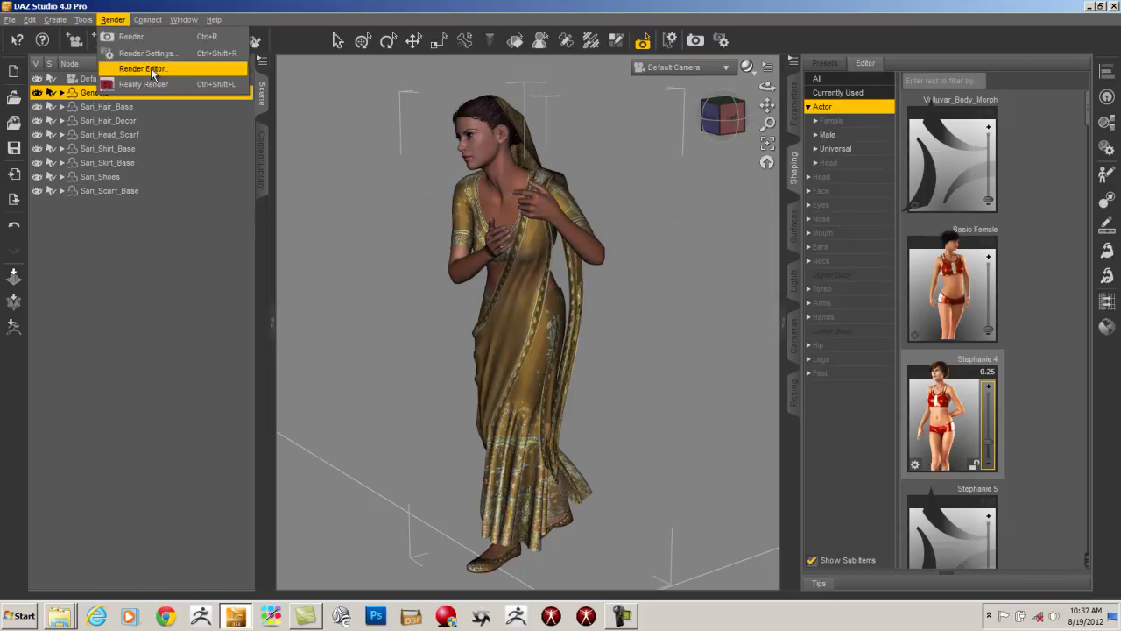
{"action": "left_click", "coordinate": [177, 54]}
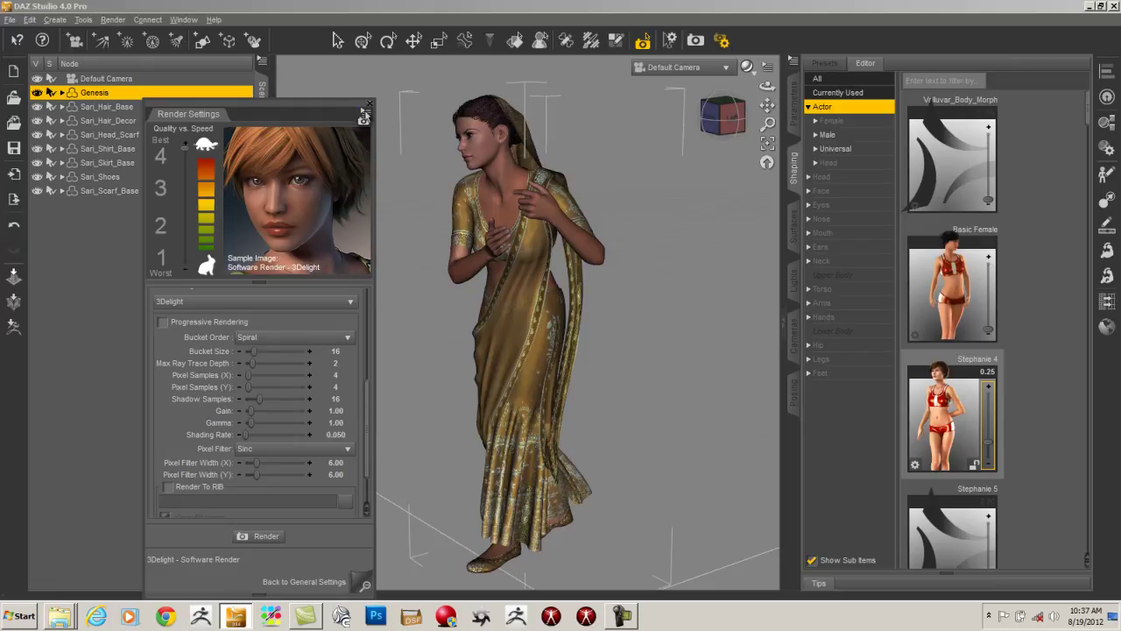
{"action": "left_click", "coordinate": [365, 112]}
{"action": "left_click", "coordinate": [392, 148]}
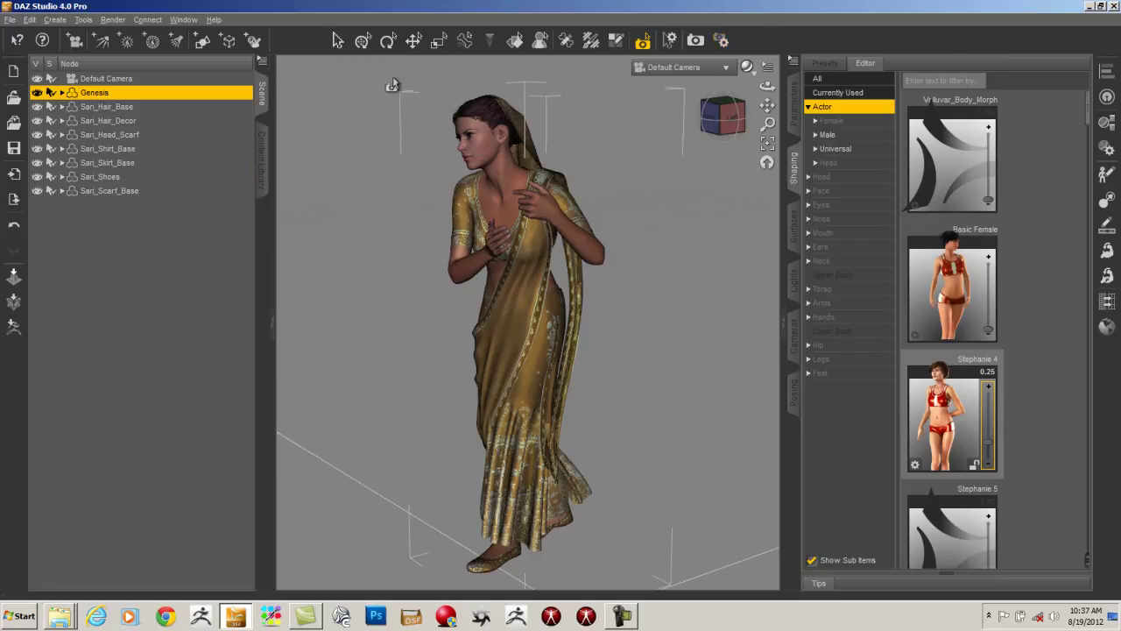
- Switch the render dimensions preset to Custom at 500 x 650 pixels and close the render settings
{"action": "left_click", "coordinate": [112, 19]}
{"action": "left_click", "coordinate": [131, 50]}
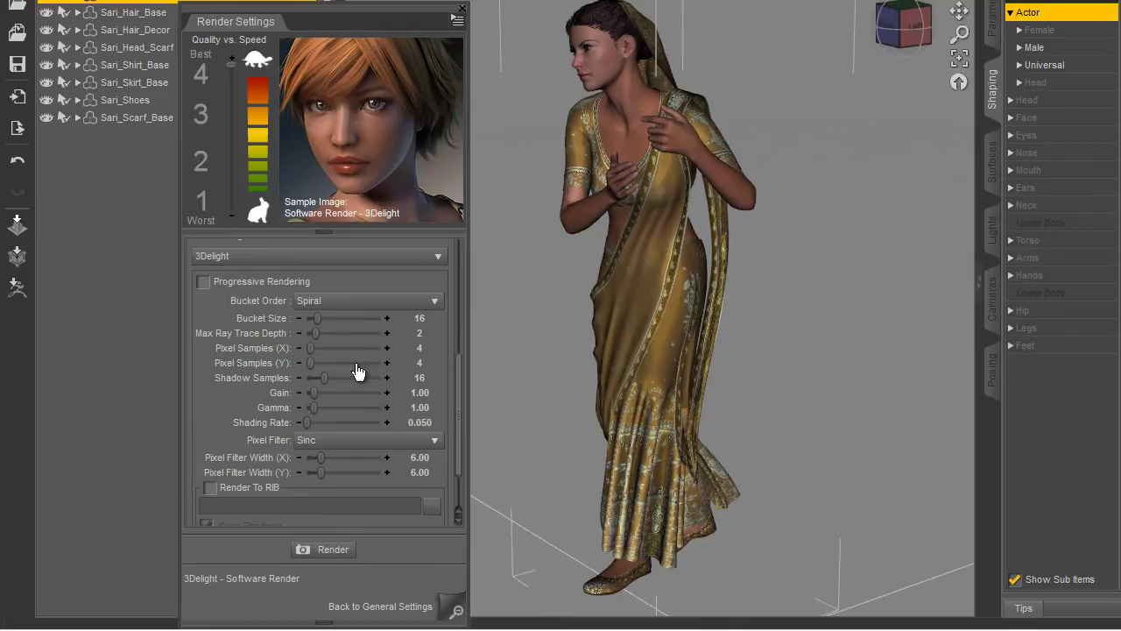
{"action": "scroll", "coordinate": [463, 359], "scroll_direction": "up", "scroll_amount": 10}
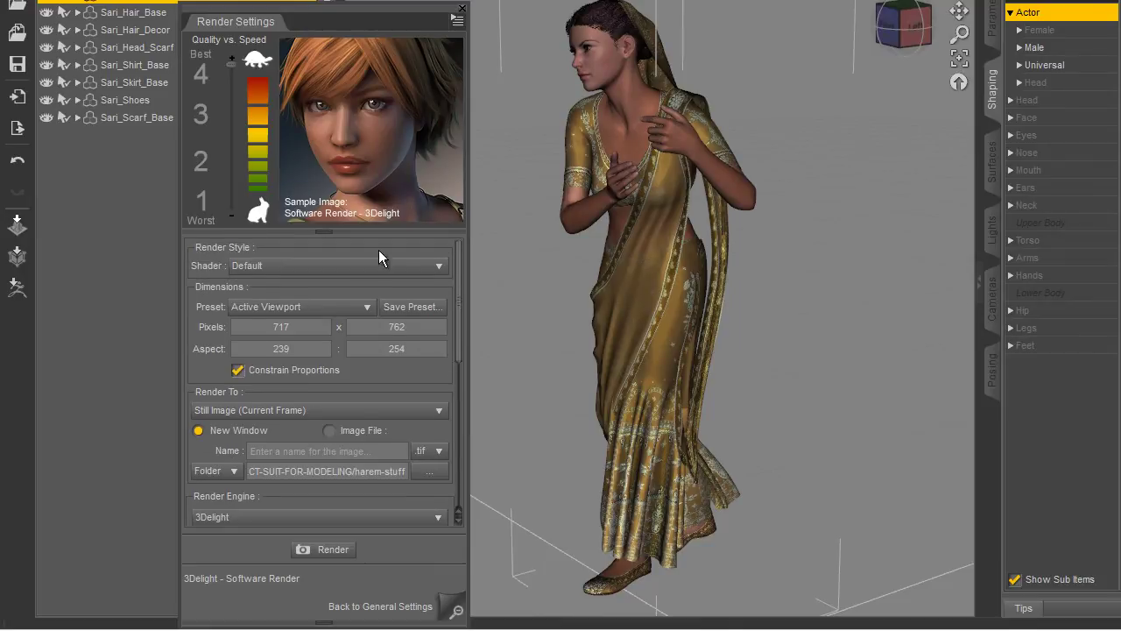
{"action": "left_click", "coordinate": [284, 306]}
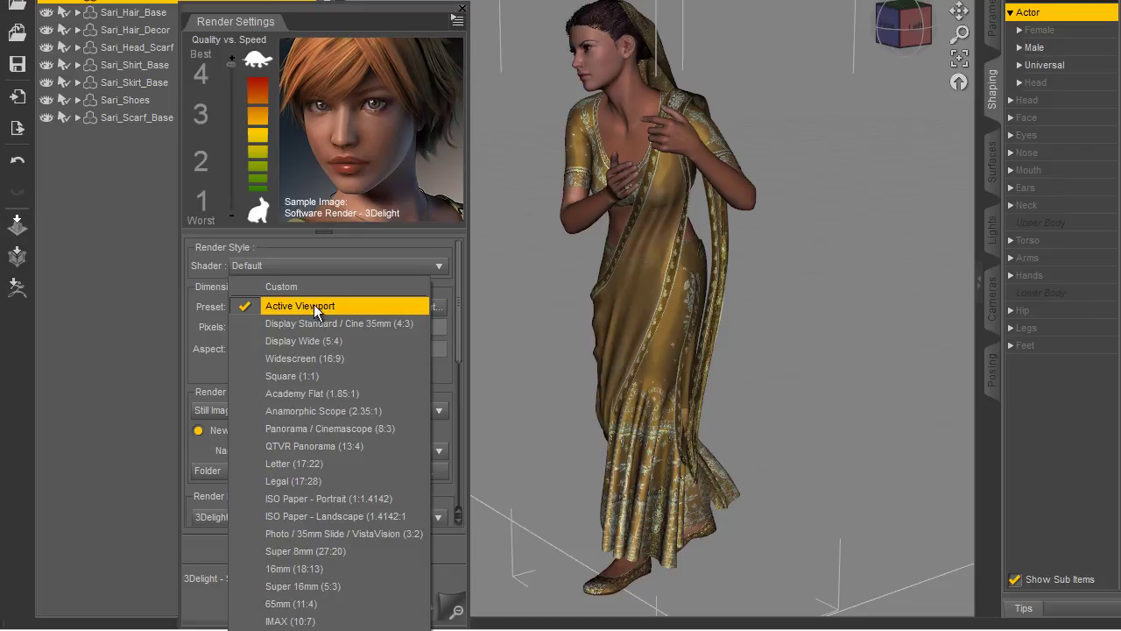
{"action": "left_click", "coordinate": [315, 290]}
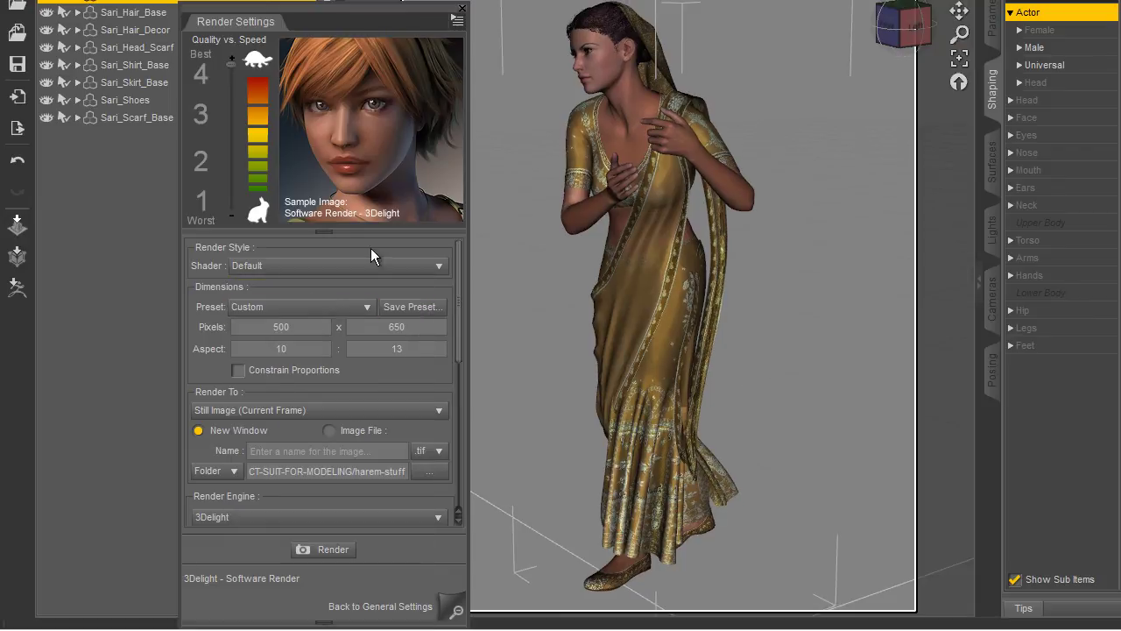
{"action": "left_click", "coordinate": [457, 19]}
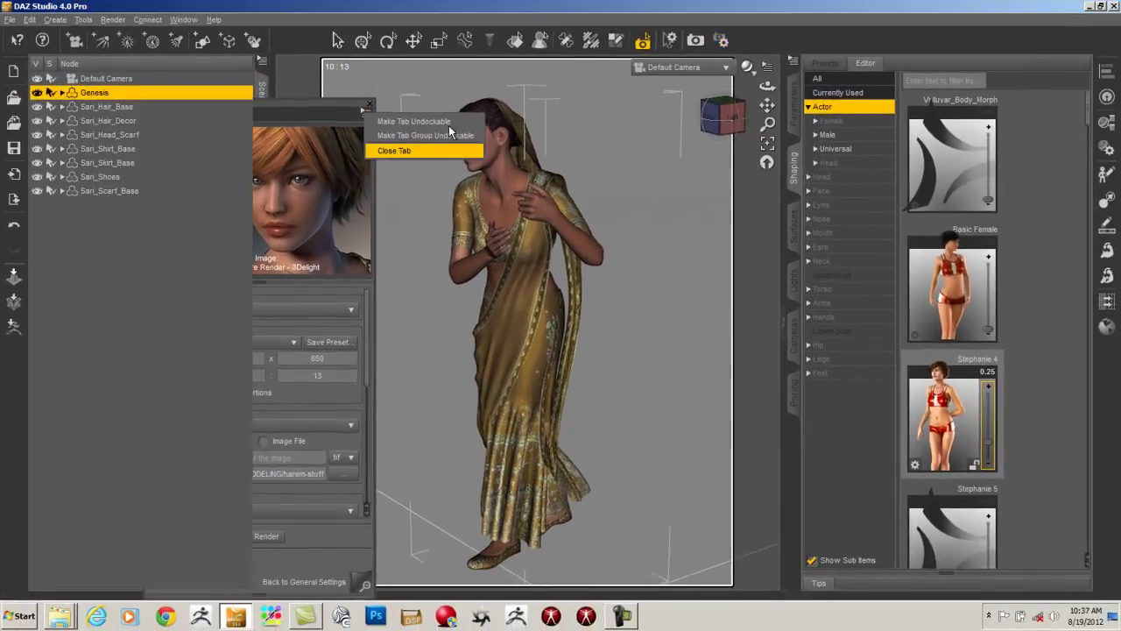
{"action": "left_click", "coordinate": [534, 64]}
- Frame the figure within the 10:13 render area, render it with 3Delight and inspect the image
{"action": "left_click_drag", "start_coordinate": [767, 123], "coordinate": [763, 177]}
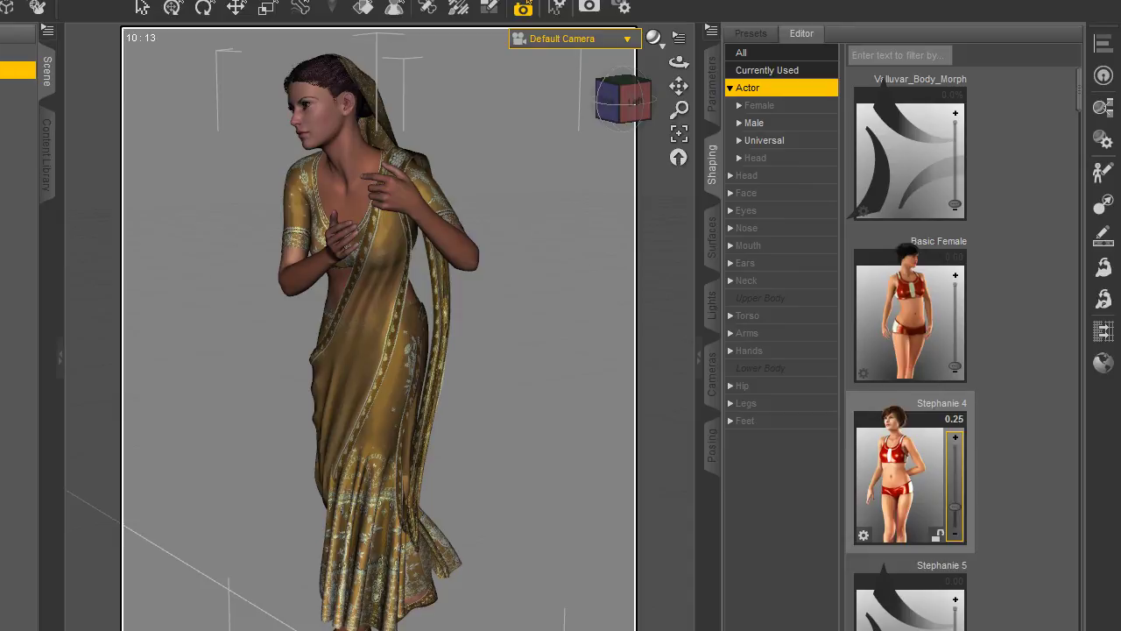
{"action": "left_click", "coordinate": [589, 7]}
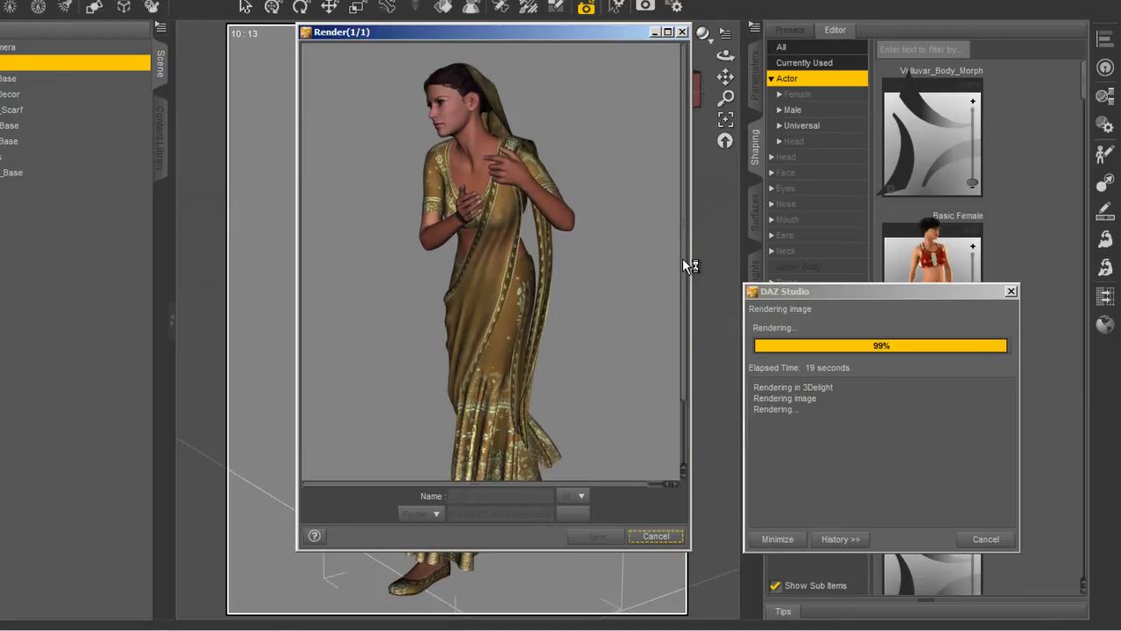
{"action": "left_click_drag", "start_coordinate": [683, 259], "coordinate": [686, 233]}
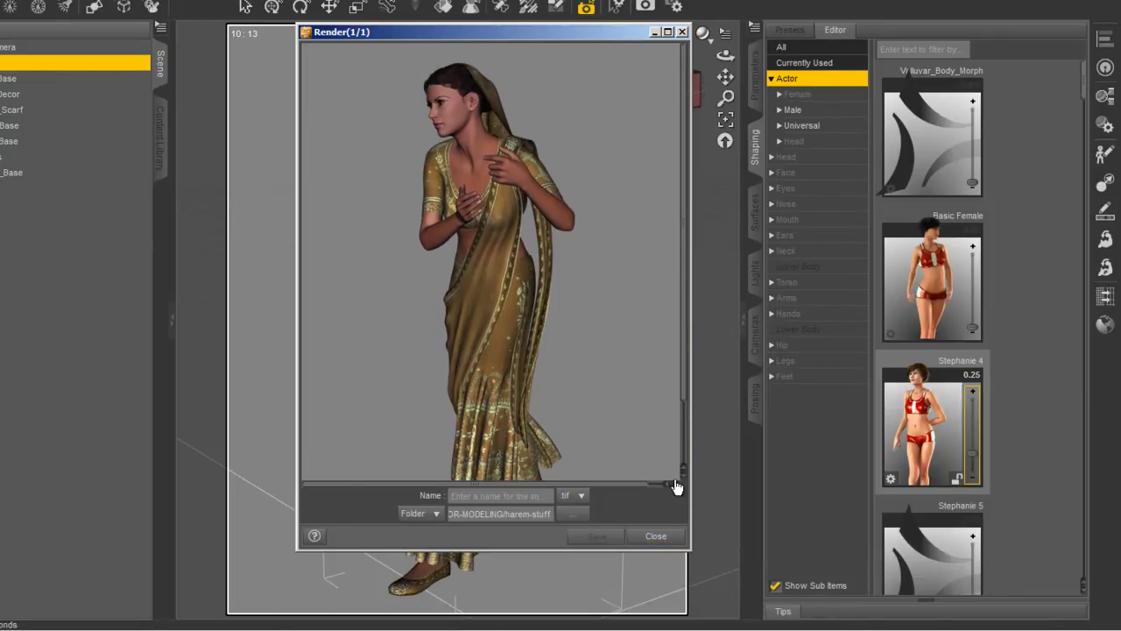
- Close the render, set Gain and Gamma to 1.20 in the 3Delight render settings and spot-render the figure's upper body
{"action": "left_click", "coordinate": [656, 535]}
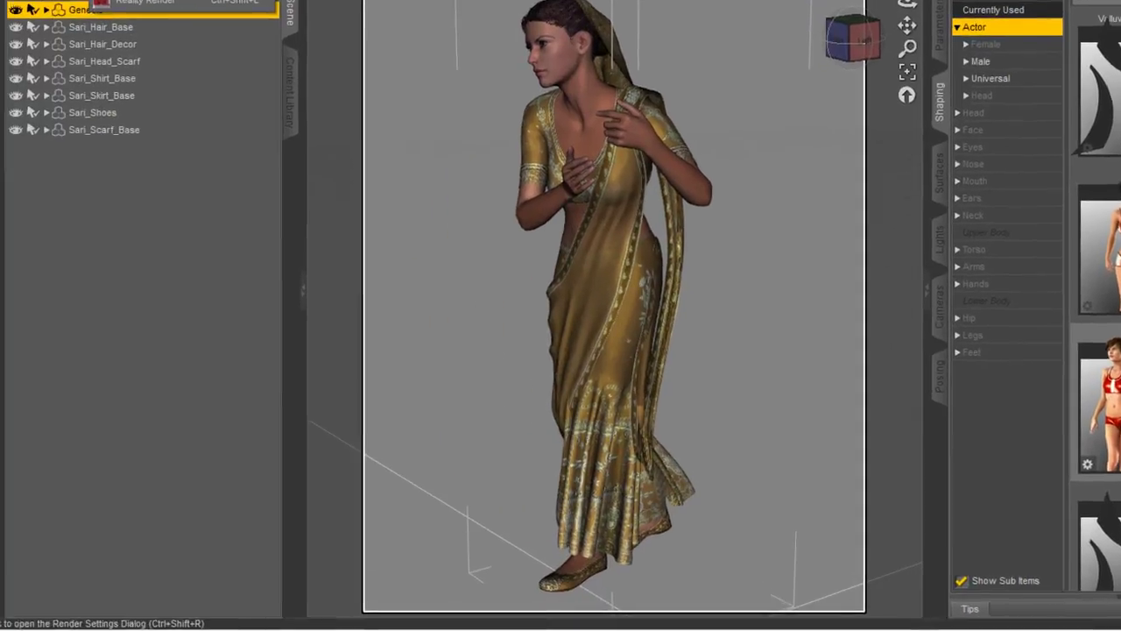
{"action": "left_click", "coordinate": [44, 58]}
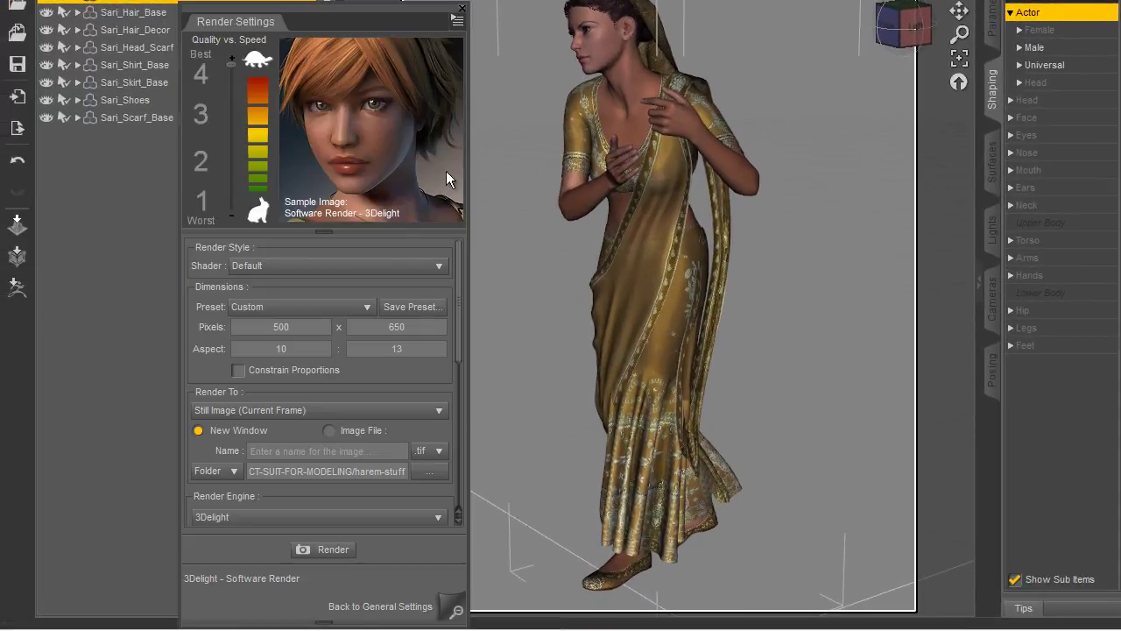
{"action": "left_click_drag", "start_coordinate": [458, 345], "coordinate": [454, 477]}
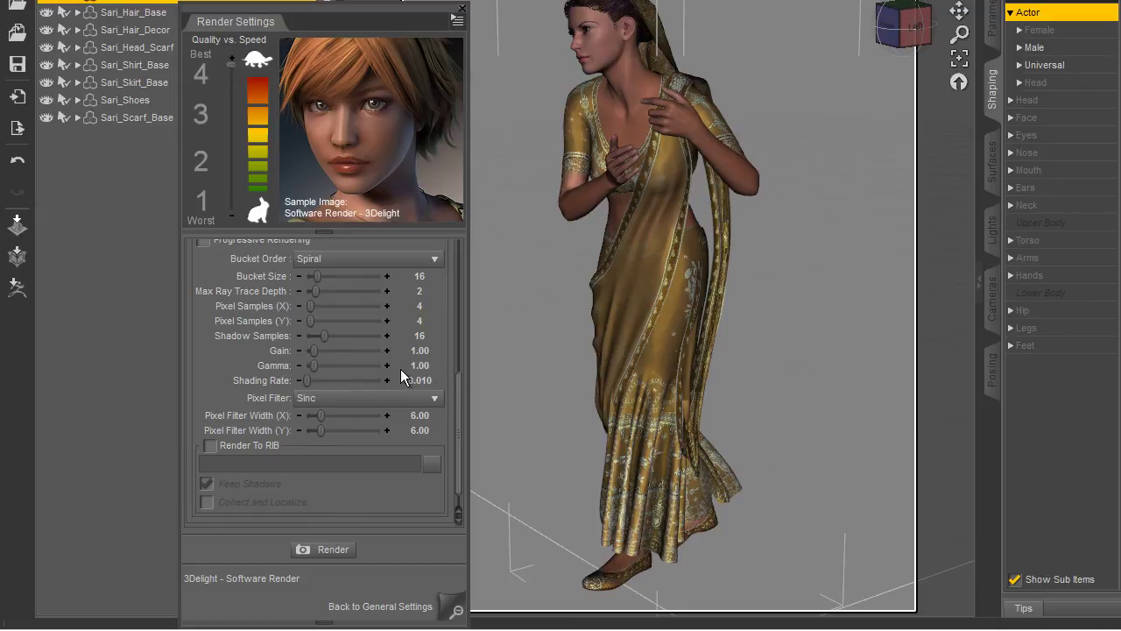
{"action": "left_click", "coordinate": [434, 368]}
{"action": "left_click", "coordinate": [437, 369]}
{"action": "left_click", "coordinate": [434, 351]}
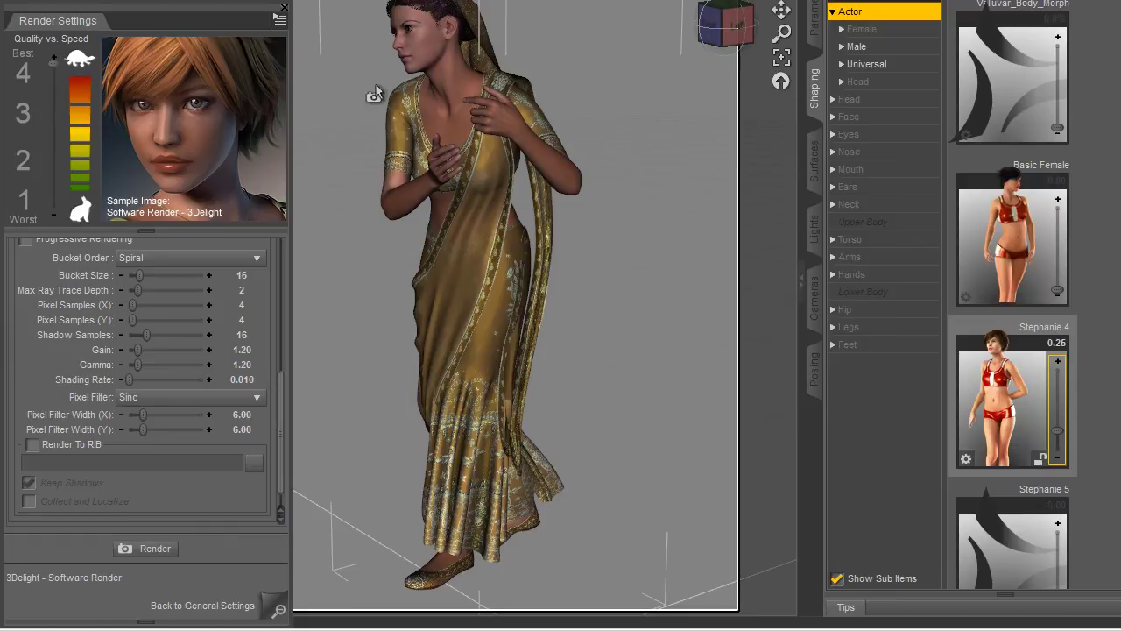
{"action": "left_click_drag", "start_coordinate": [372, 102], "coordinate": [498, 216]}
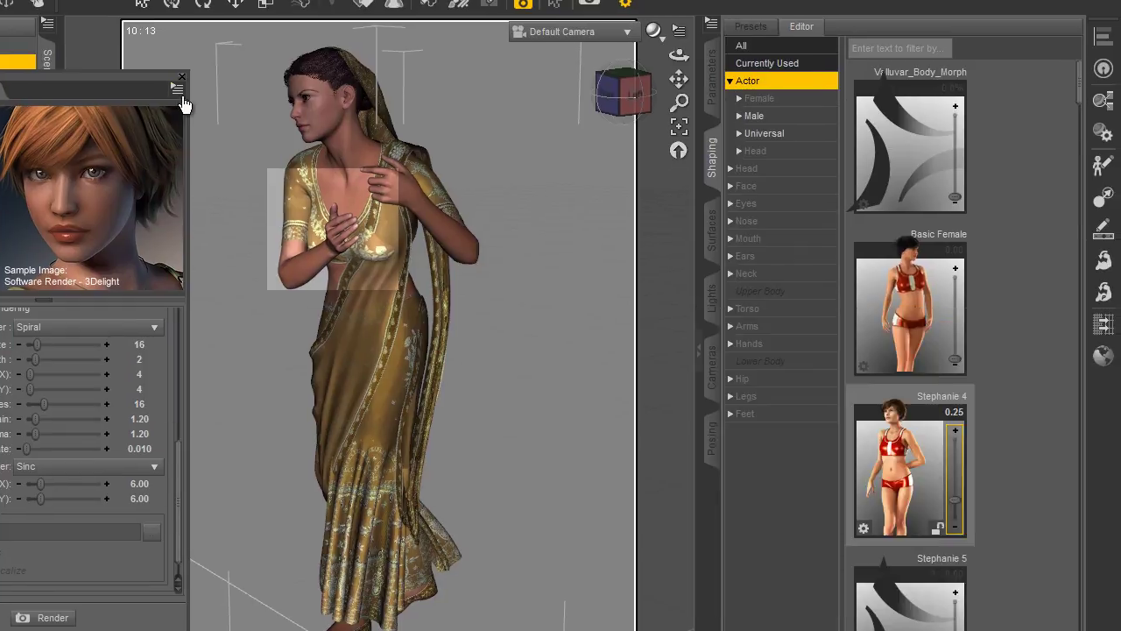
- Close the render settings, render the full figure with 3Delight and close the image after inspecting it
{"action": "left_click", "coordinate": [176, 88]}
{"action": "left_click", "coordinate": [234, 140]}
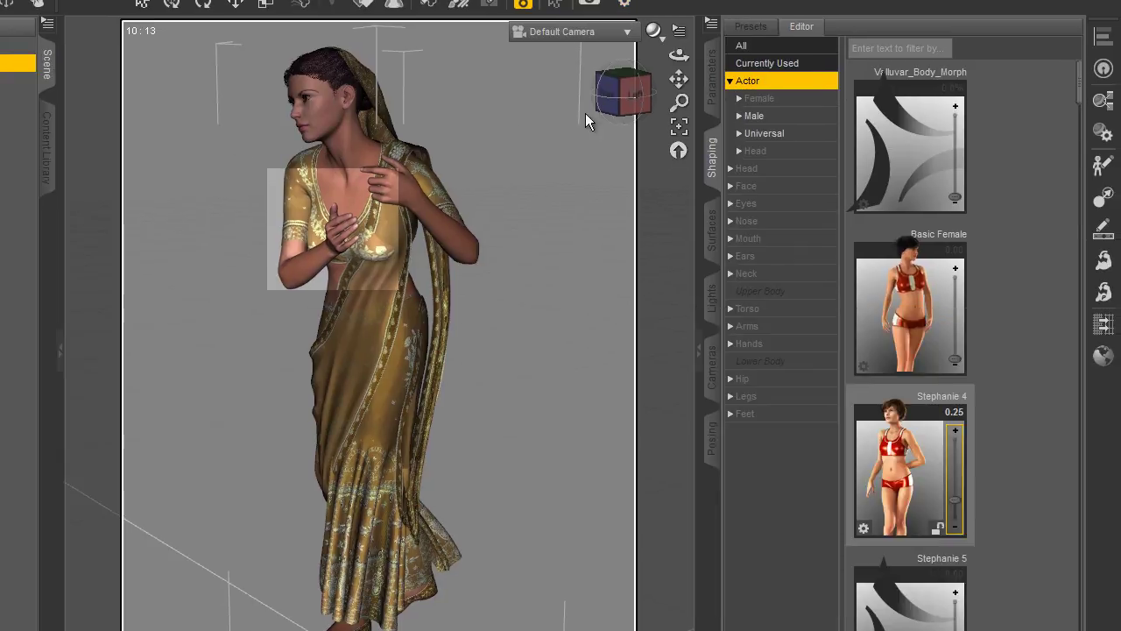
{"action": "left_click", "coordinate": [589, 6]}
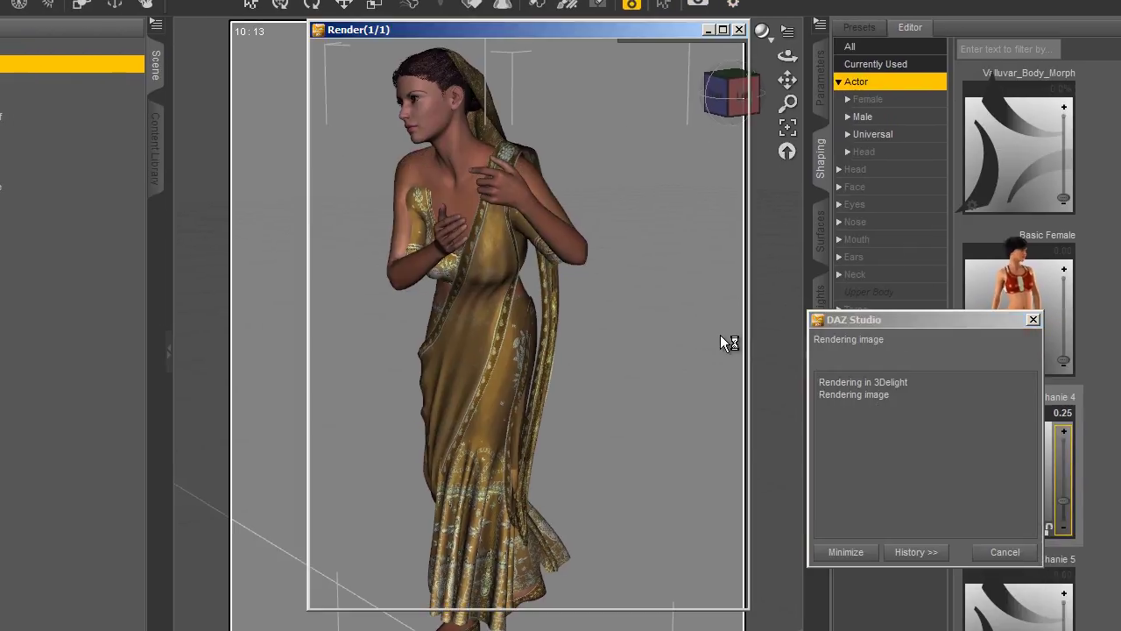
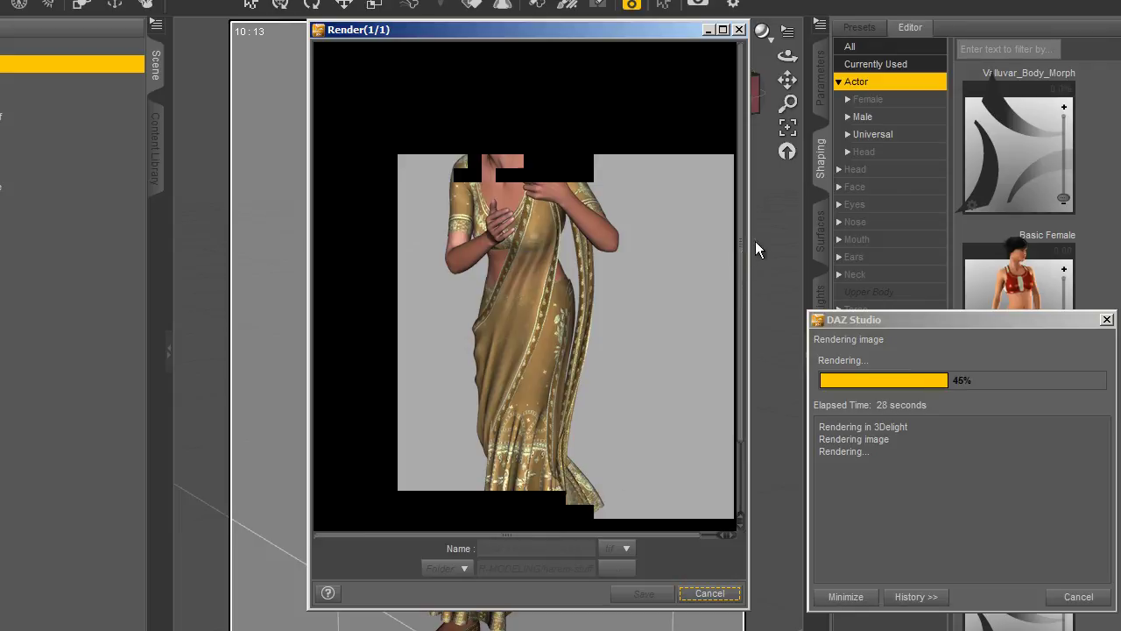
{"action": "left_click_drag", "start_coordinate": [741, 265], "coordinate": [757, 227]}
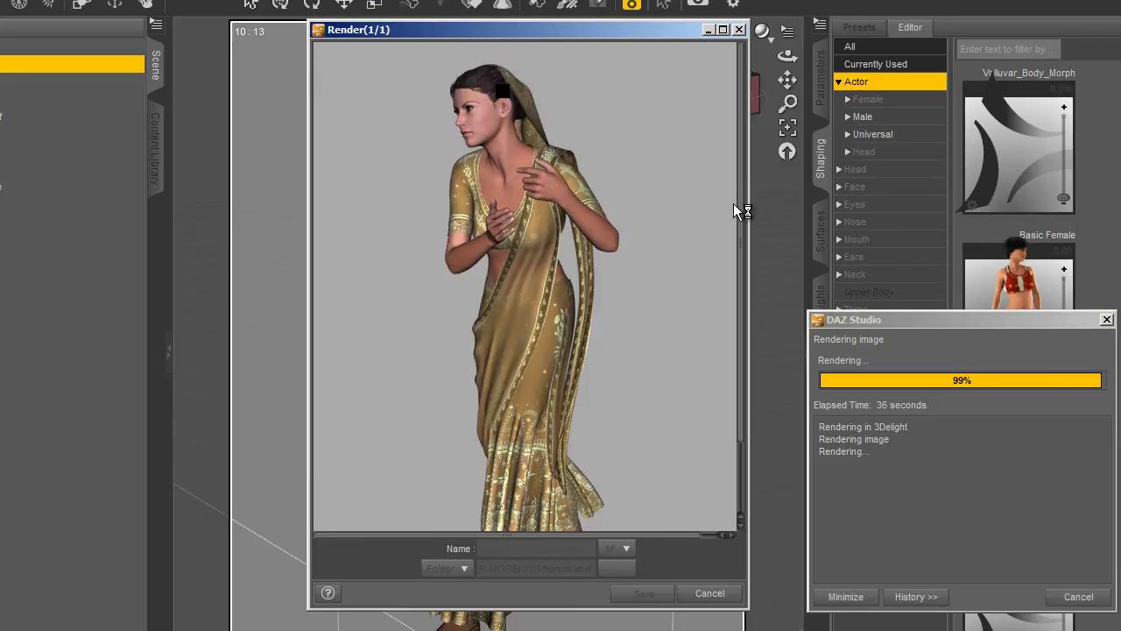
{"action": "left_click_drag", "start_coordinate": [741, 210], "coordinate": [758, 195]}
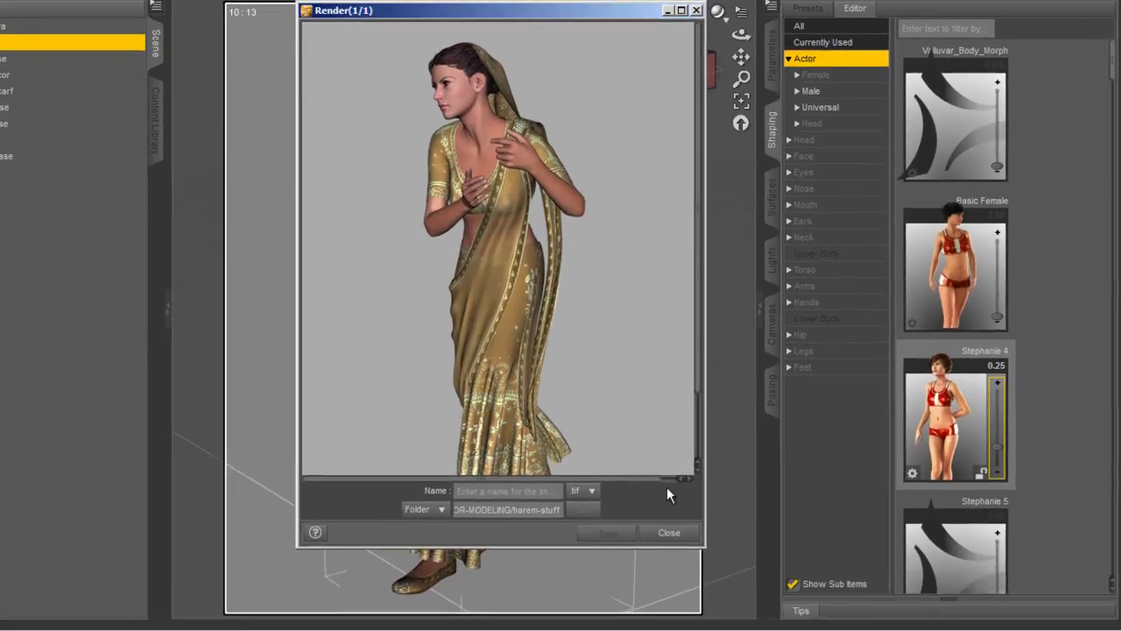
{"action": "left_click", "coordinate": [673, 532]}
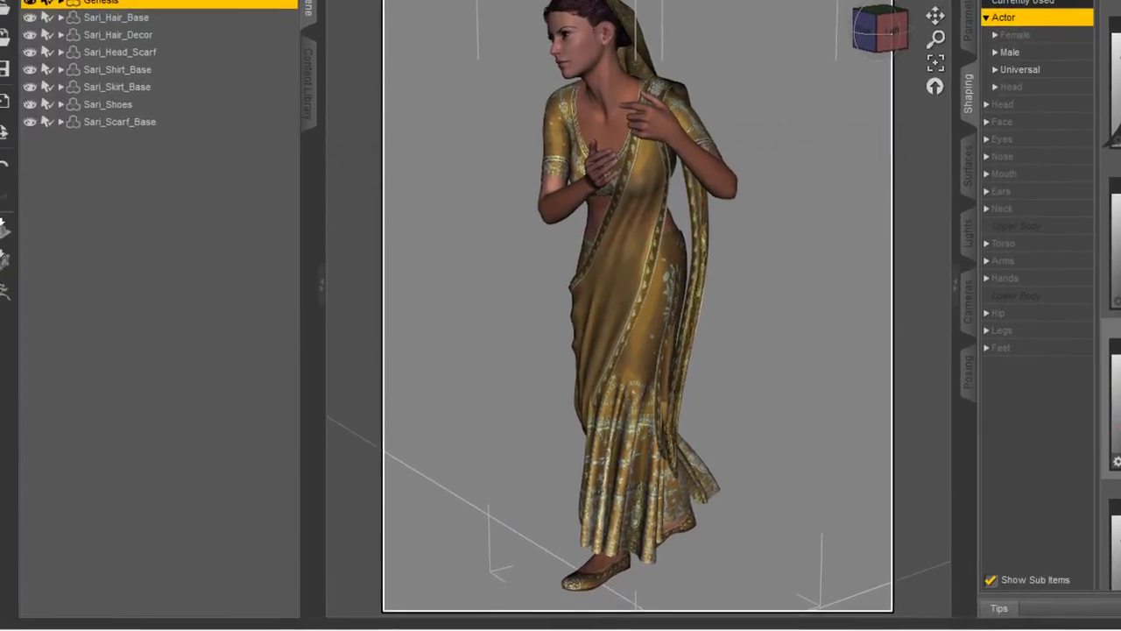
- Set the render Gain to 2.33 and spot-render a part of the sari and the figure's elbow
{"action": "left_click", "coordinate": [105, 2]}
{"action": "left_click", "coordinate": [156, 2]}
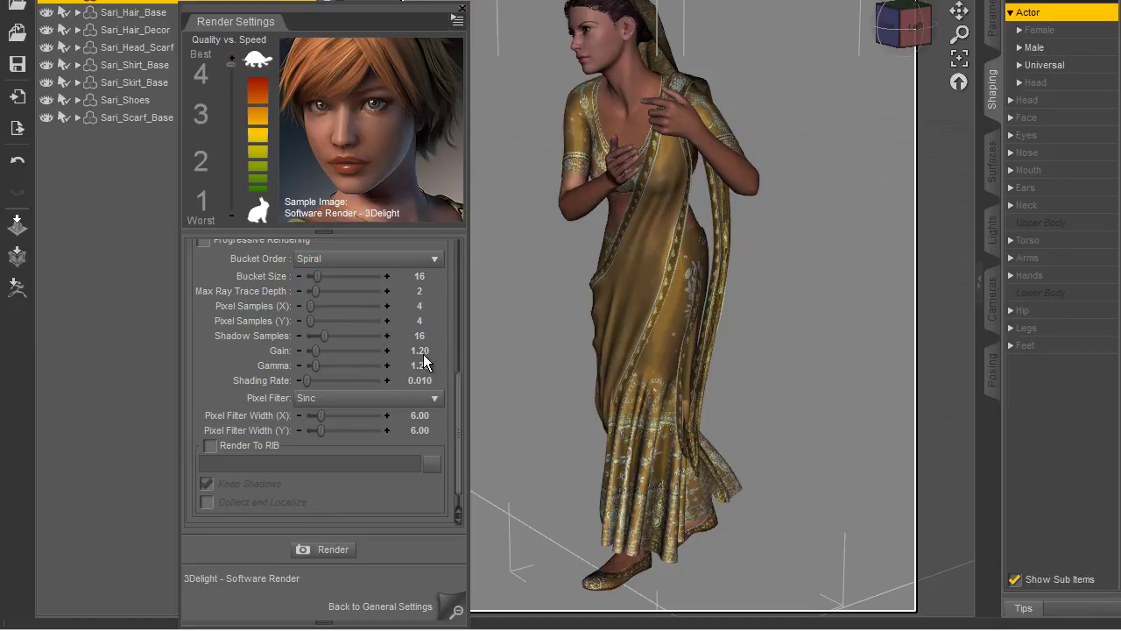
{"action": "left_click_drag", "start_coordinate": [316, 350], "coordinate": [318, 350]}
{"action": "left_click_drag", "start_coordinate": [698, 324], "coordinate": [612, 352]}
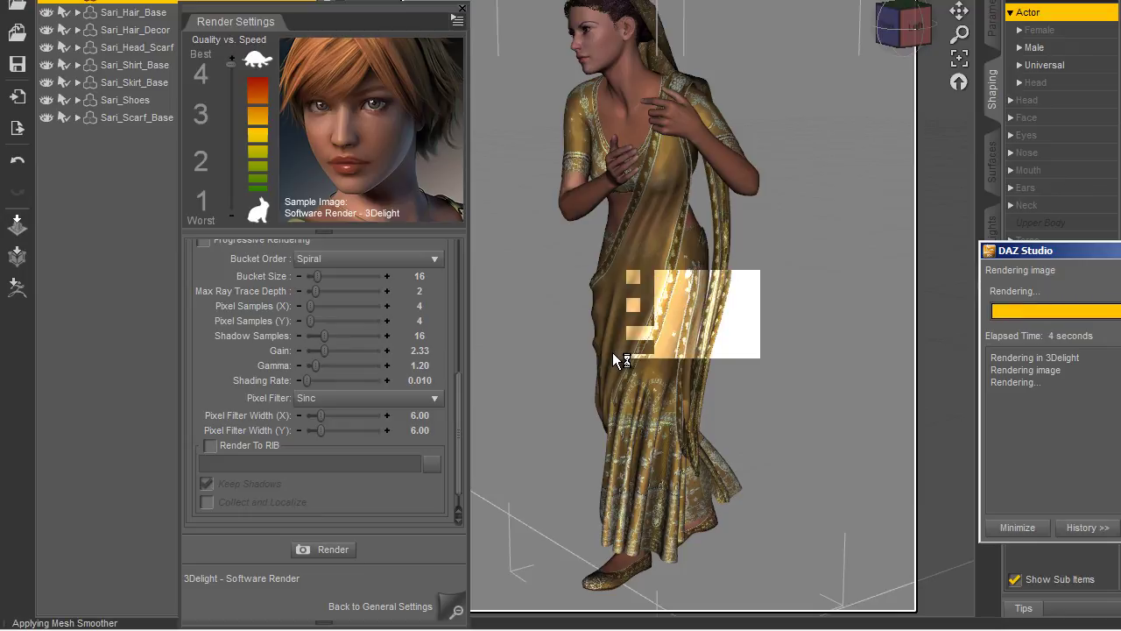
{"action": "left_click_drag", "start_coordinate": [759, 133], "coordinate": [700, 210]}
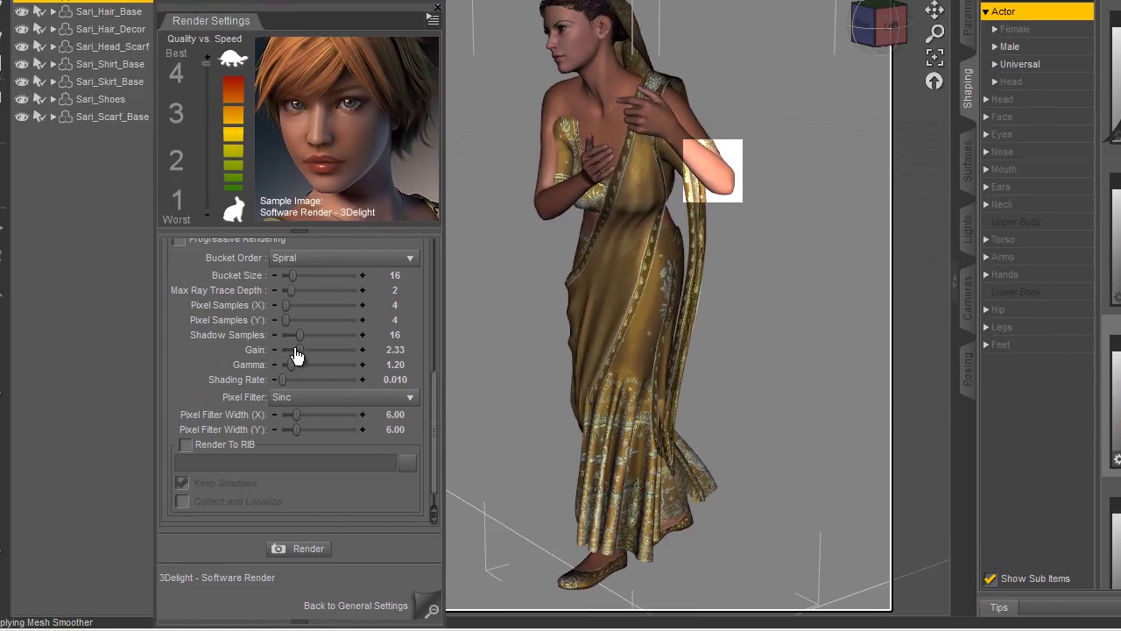
- Set Gain to 1.63 and Gamma to 1.64 and spot-render a region of the figure
{"action": "left_click_drag", "start_coordinate": [149, 349], "coordinate": [146, 349]}
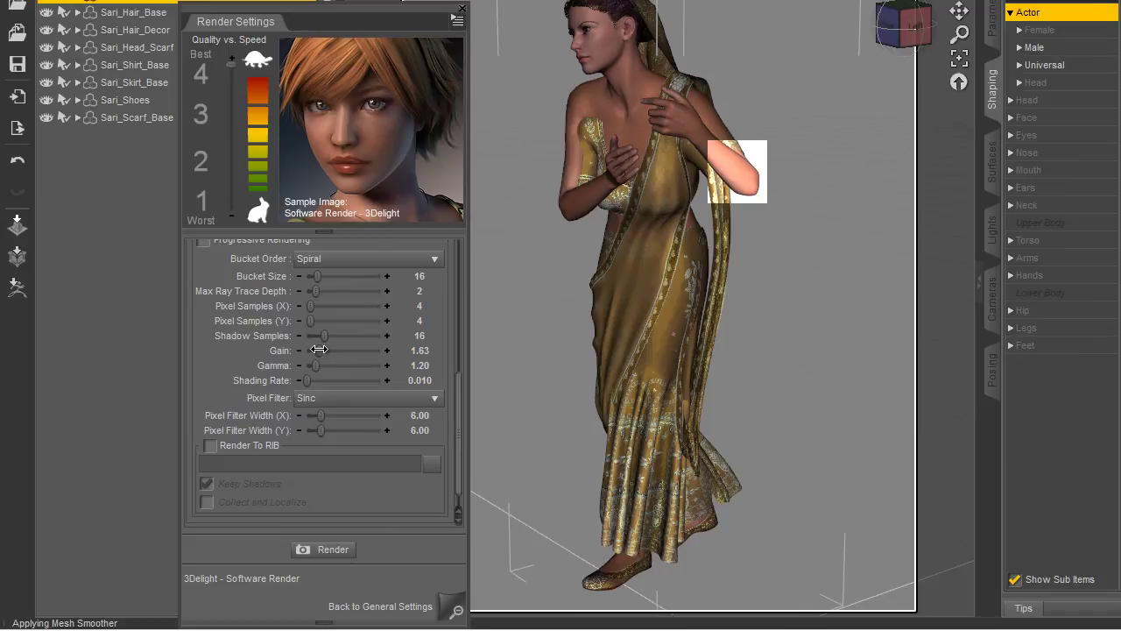
{"action": "left_click_drag", "start_coordinate": [316, 367], "coordinate": [320, 368]}
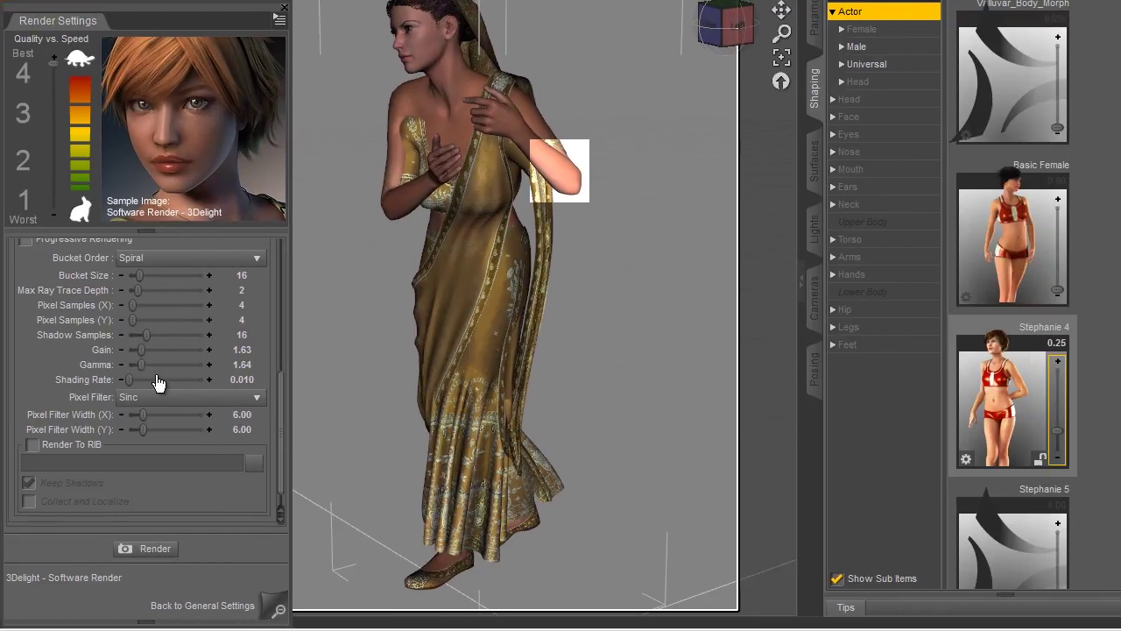
{"action": "left_click_drag", "start_coordinate": [617, 154], "coordinate": [499, 223]}
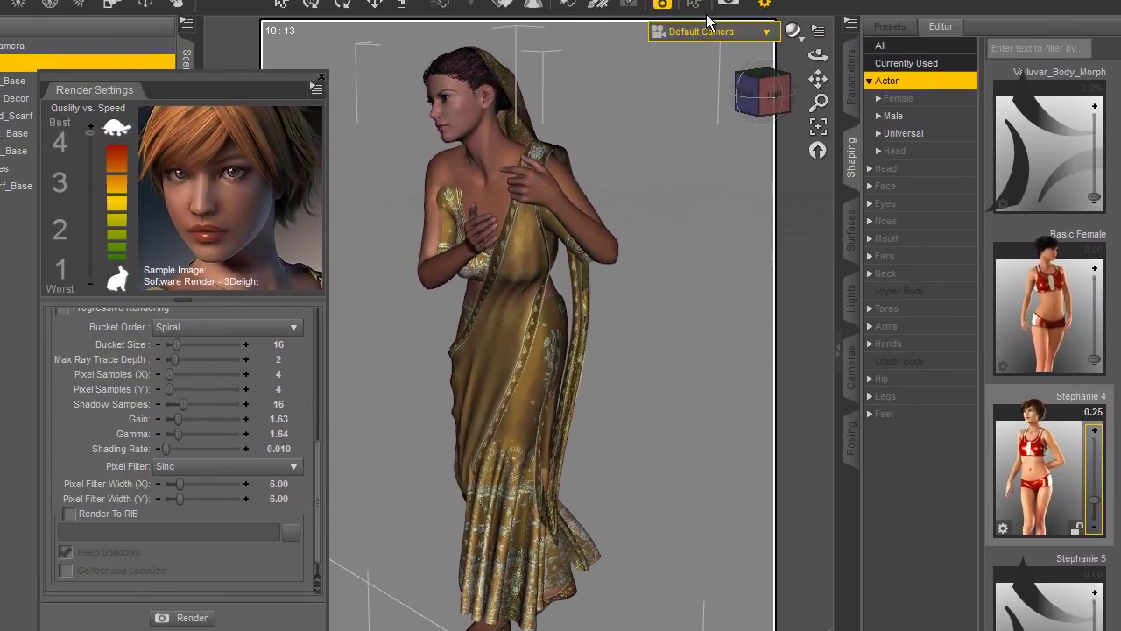
- Render the whole figure with the brighter settings, inspect and close the image, and close the render settings
{"action": "left_click", "coordinate": [728, 7]}
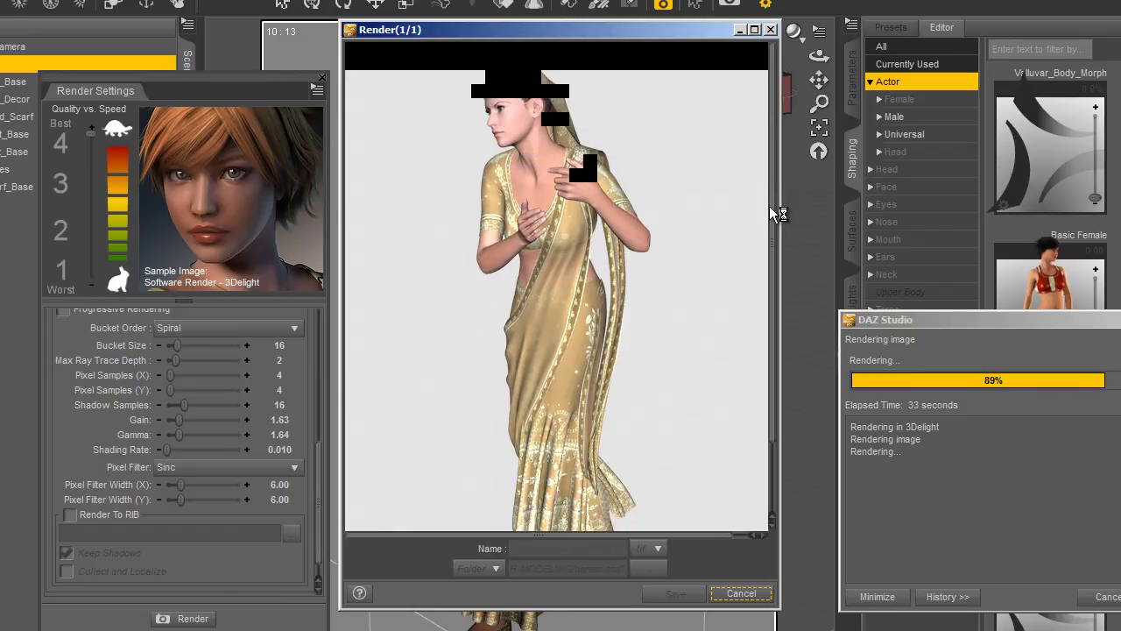
{"action": "mouse_move", "coordinate": [770, 205]}
{"action": "left_mouse_down"}
{"action": "mouse_move", "coordinate": [777, 305]}
{"action": "mouse_move", "coordinate": [770, 195]}
{"action": "left_mouse_up"}
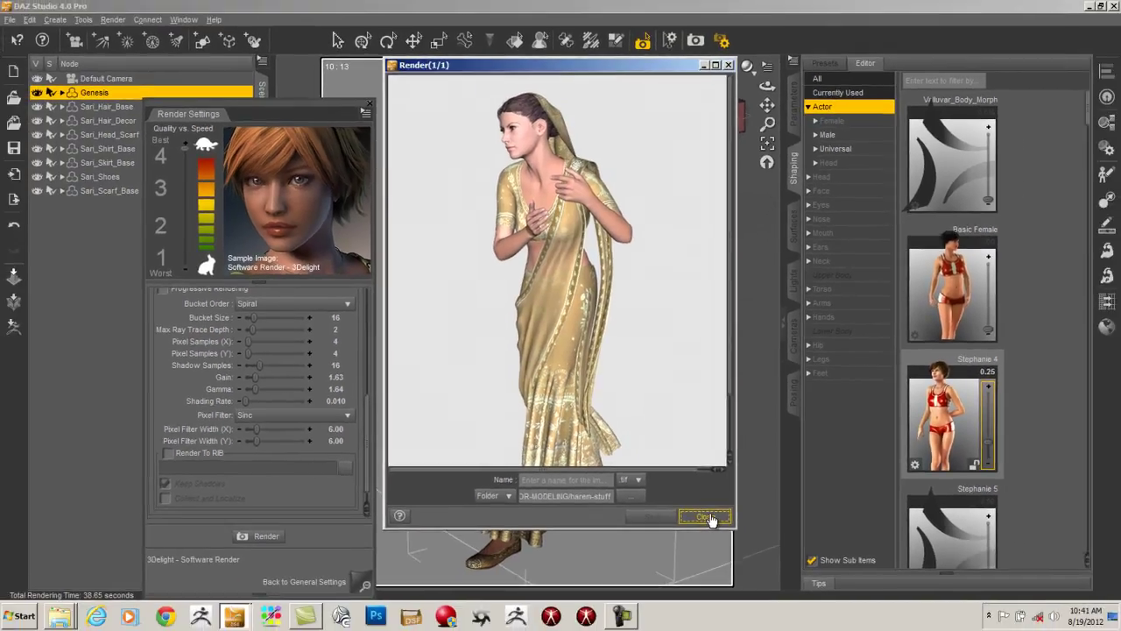
{"action": "left_click", "coordinate": [741, 593]}
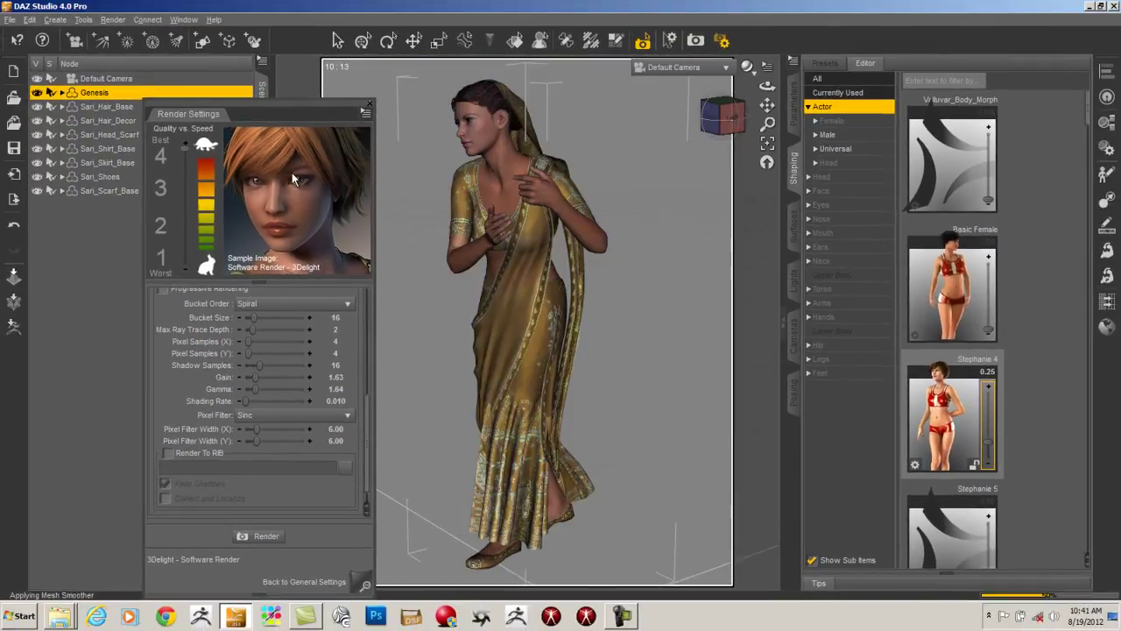
{"action": "left_click", "coordinate": [362, 120]}
{"action": "left_click", "coordinate": [391, 149]}
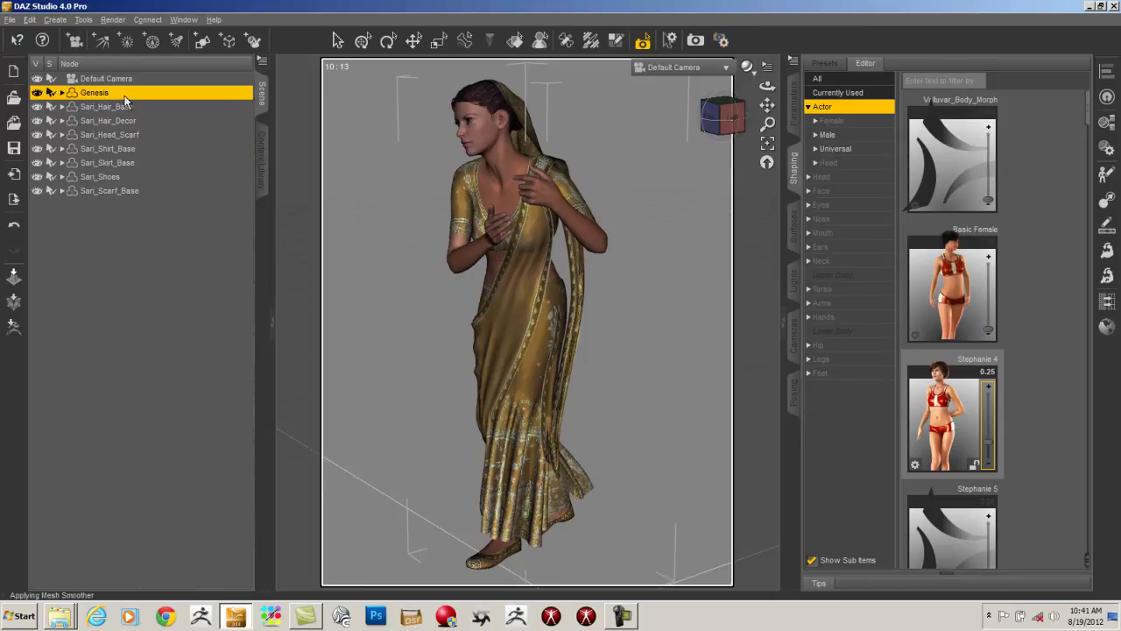
- Select Sari_Hair_Base and browse the content library to the Vintage_Sari presets in the Genesis Materials folder under Mec4D
{"action": "left_click", "coordinate": [129, 106]}
{"action": "left_click", "coordinate": [261, 153]}
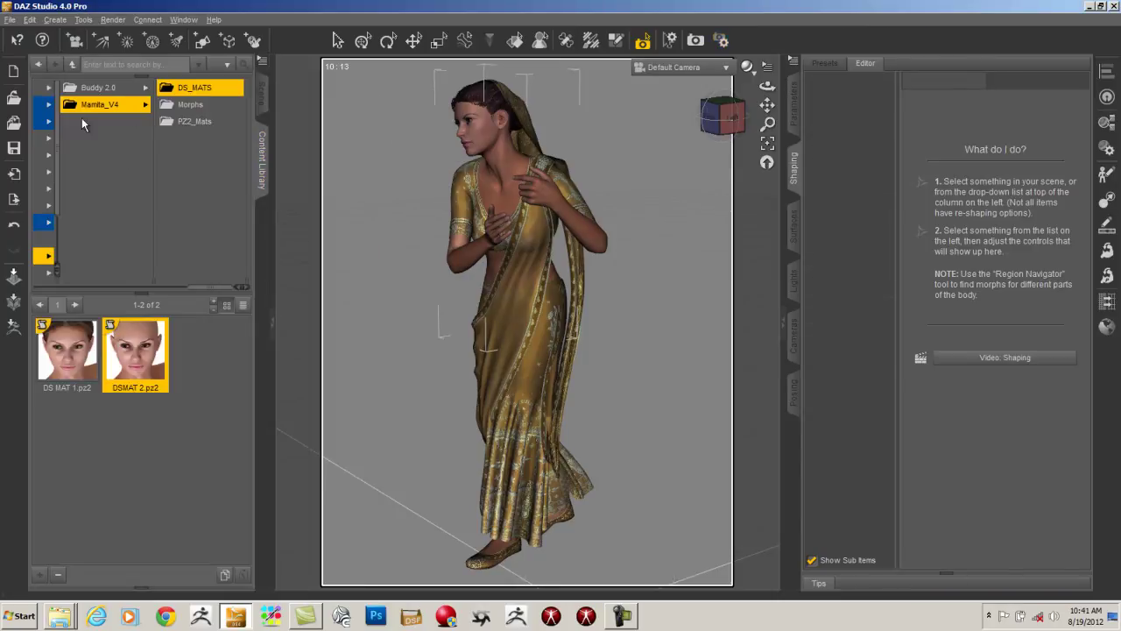
{"action": "left_click_drag", "start_coordinate": [194, 291], "coordinate": [118, 287]}
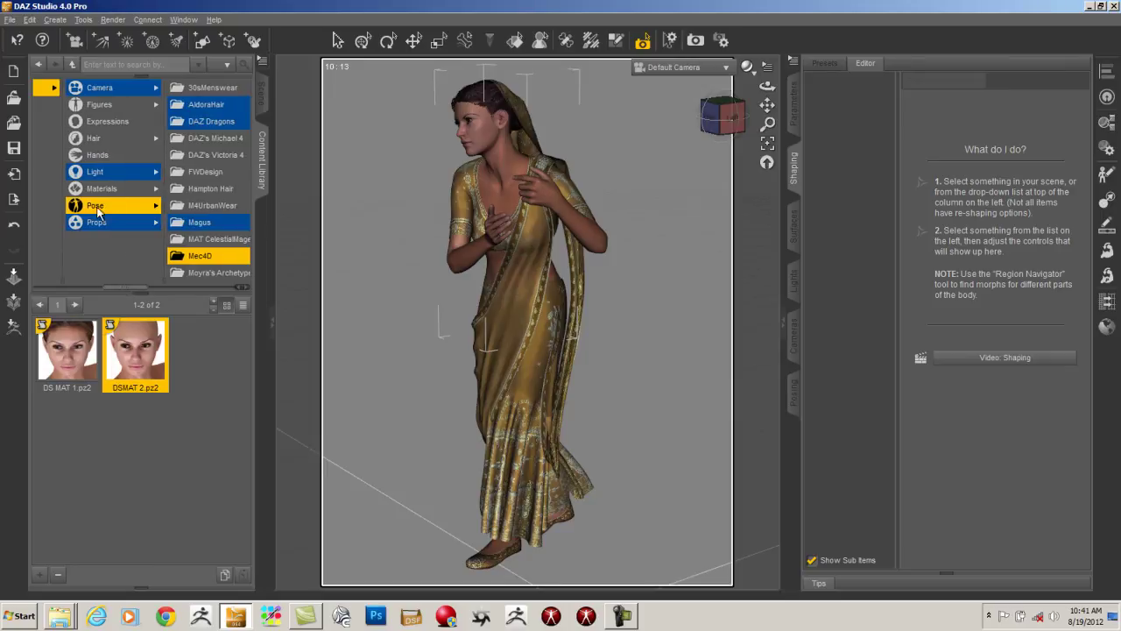
{"action": "left_click", "coordinate": [116, 283]}
{"action": "left_click_drag", "start_coordinate": [149, 287], "coordinate": [106, 230]}
{"action": "left_click", "coordinate": [98, 90]}
{"action": "left_click", "coordinate": [197, 104]}
{"action": "left_click", "coordinate": [184, 204]}
{"action": "left_click", "coordinate": [166, 88]}
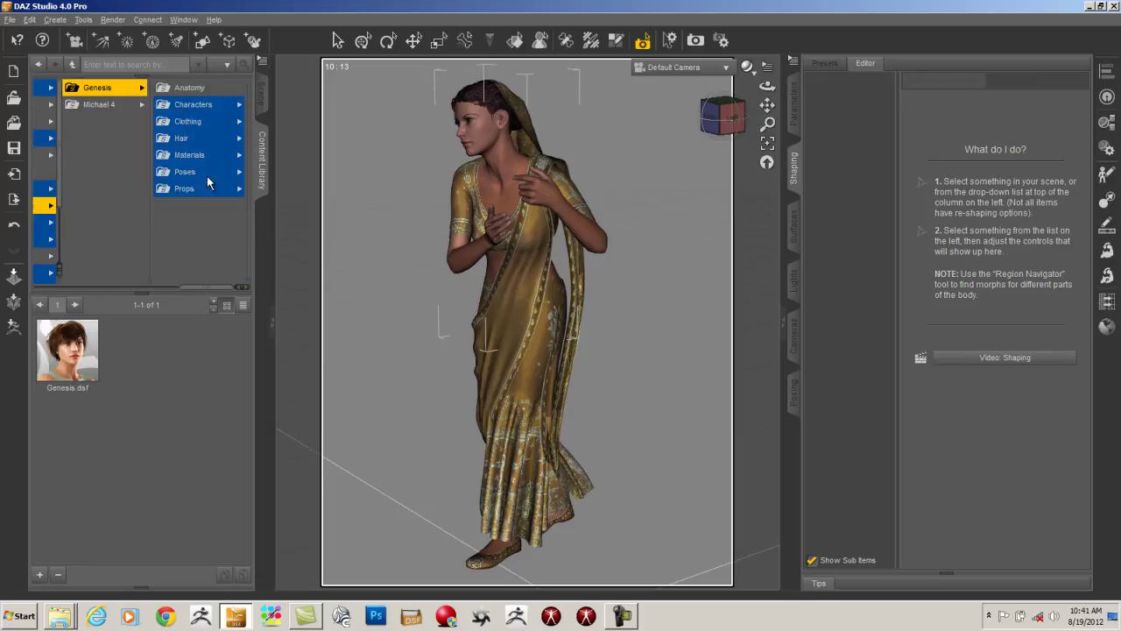
{"action": "left_click", "coordinate": [196, 157]}
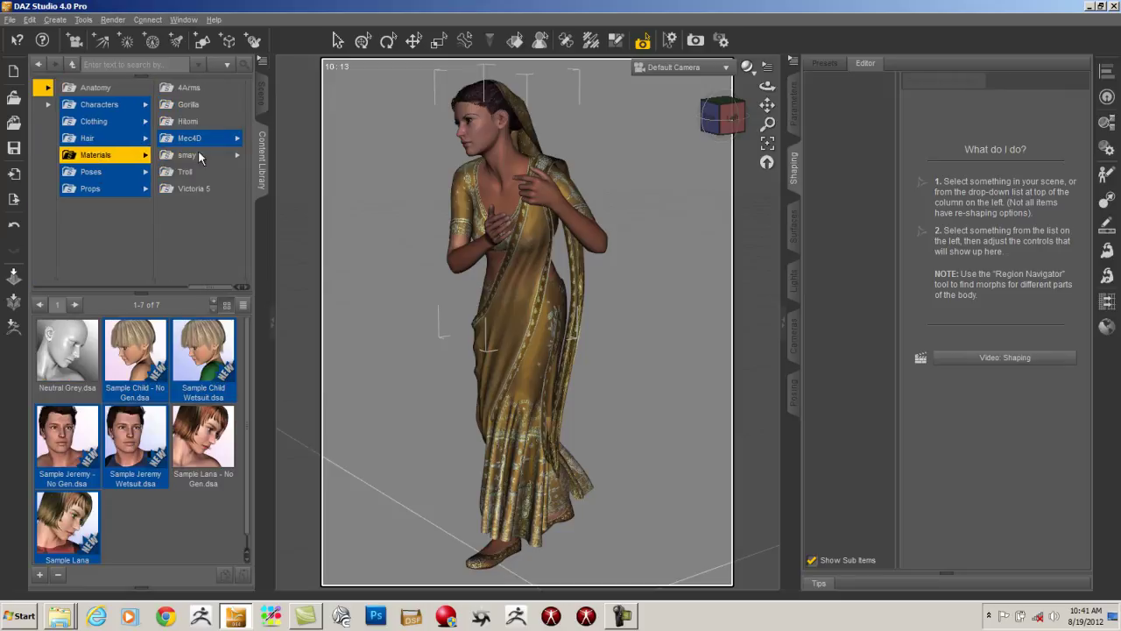
{"action": "left_click", "coordinate": [201, 142]}
{"action": "left_click", "coordinate": [221, 205]}
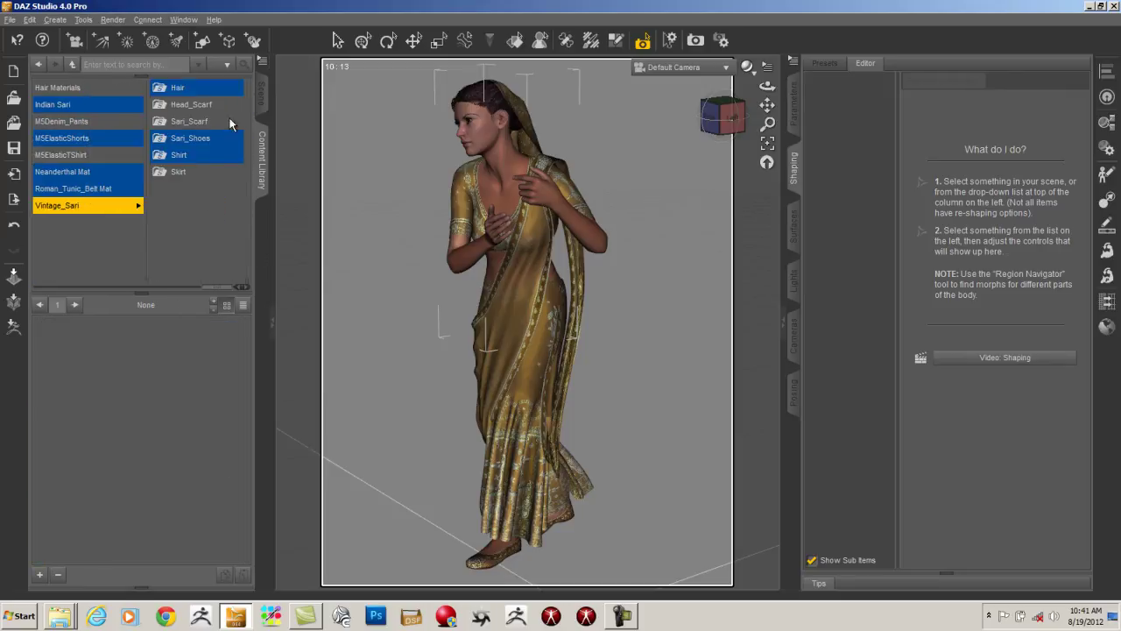
- Apply the Blue preset from the Head_Scarf materials to Sari_Hair_Base, Sari_Hair_Decor and Sari_Head_Scarf
{"action": "left_click", "coordinate": [198, 105]}
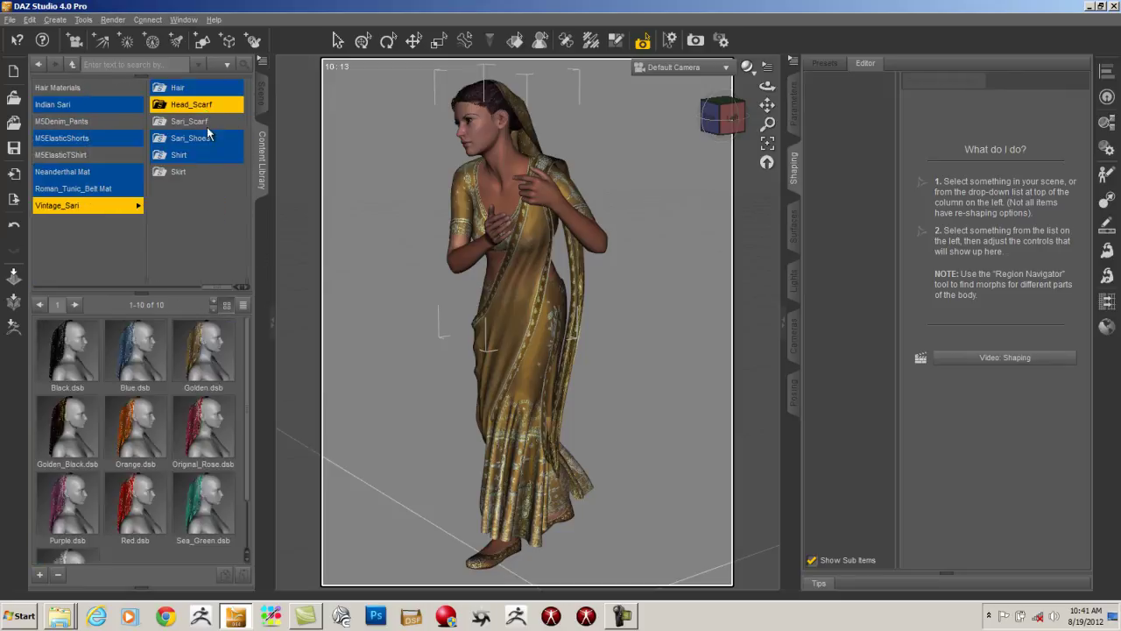
{"action": "left_click", "coordinate": [132, 342]}
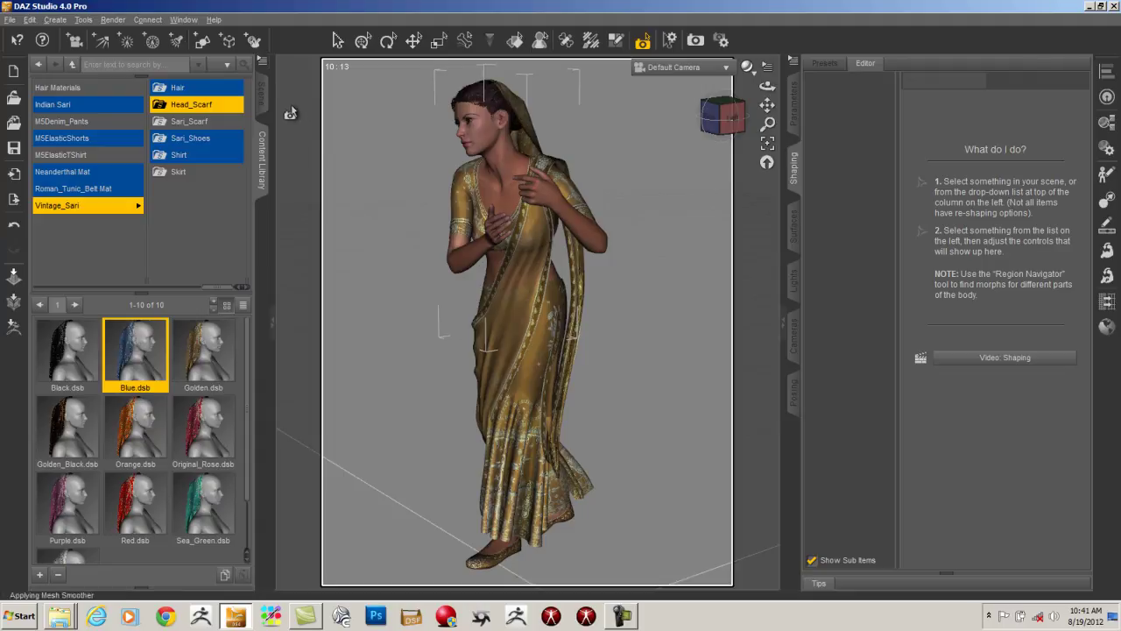
{"action": "left_click", "coordinate": [261, 95]}
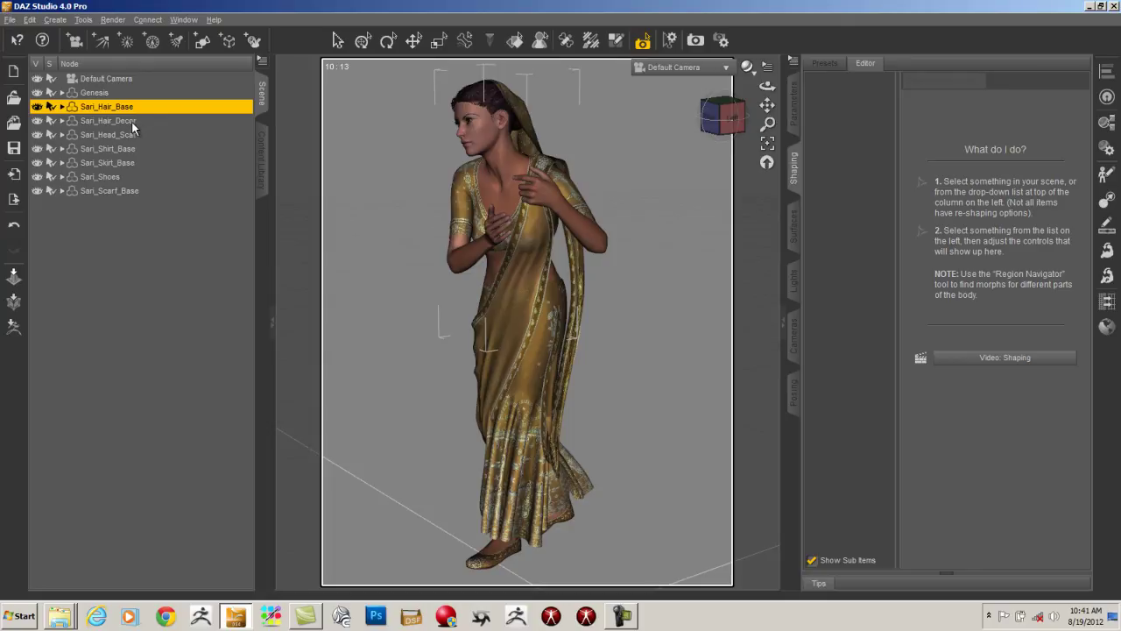
{"action": "left_click", "coordinate": [263, 151]}
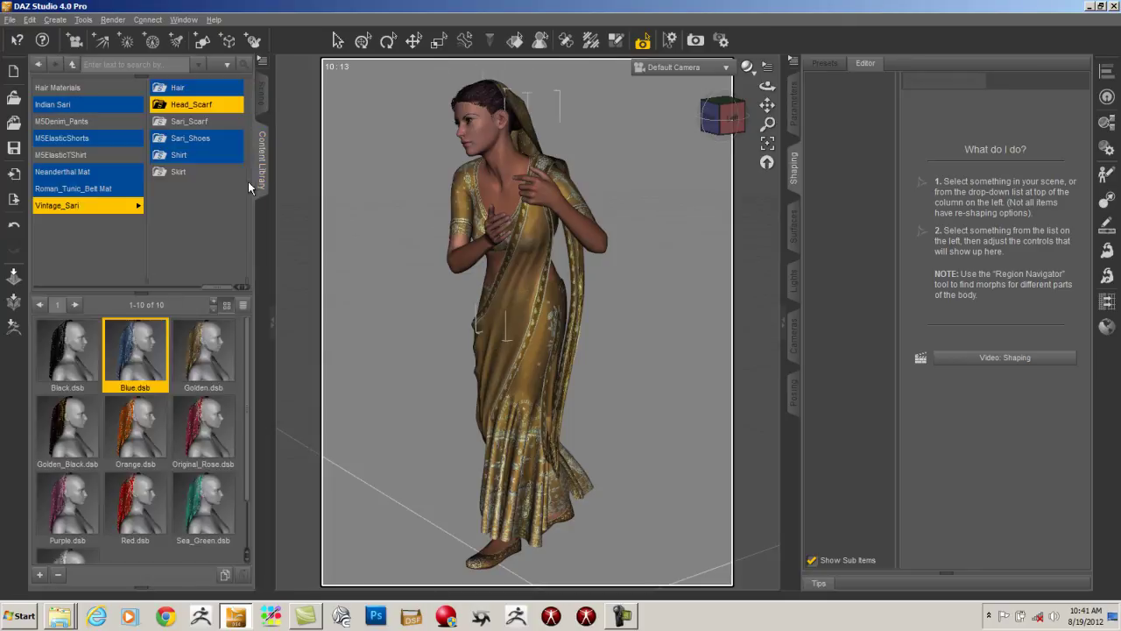
{"action": "left_click", "coordinate": [261, 94]}
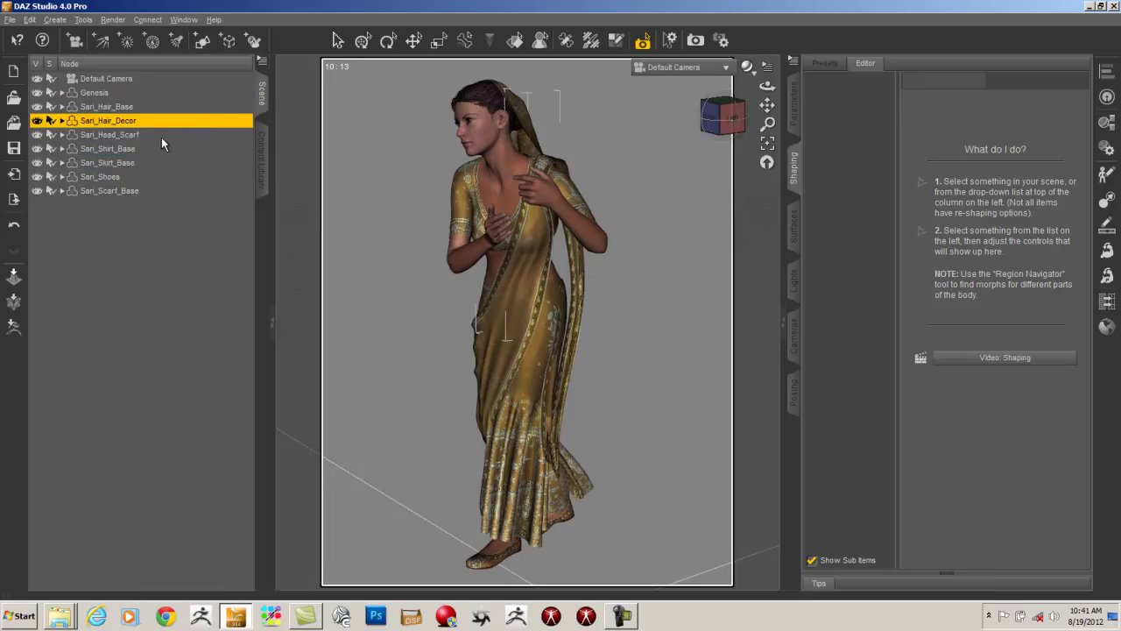
{"action": "left_click", "coordinate": [264, 143]}
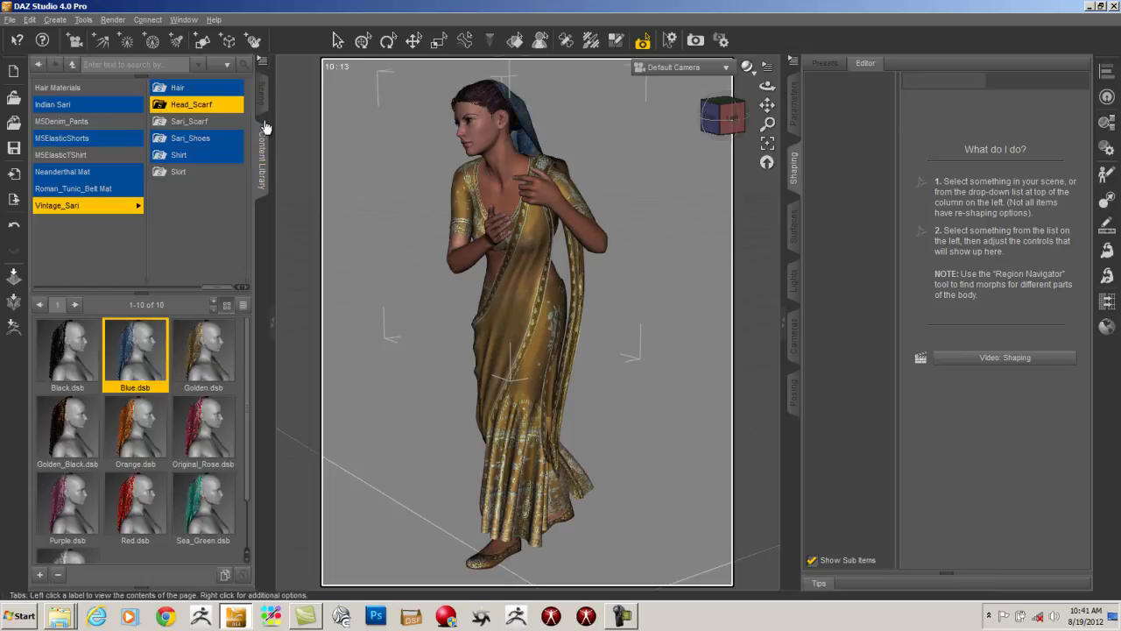
- Apply the Blue preset from the Vintage_Sari Shirt materials to Sari_Shirt_Base
{"action": "left_click", "coordinate": [261, 95]}
{"action": "left_click", "coordinate": [158, 149]}
{"action": "left_click", "coordinate": [260, 175]}
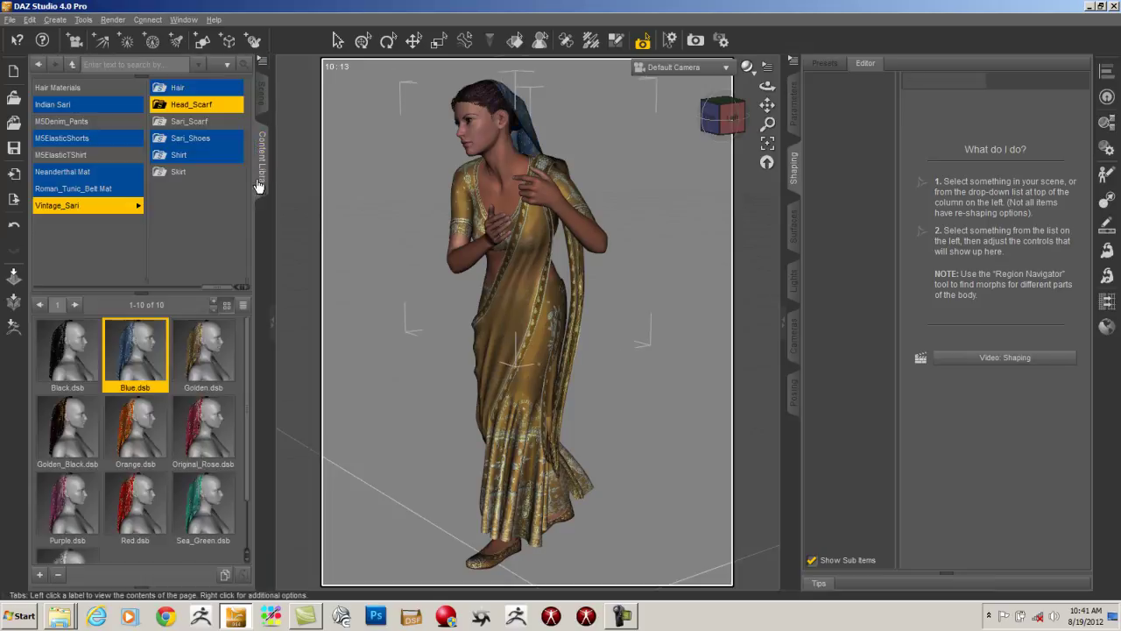
{"action": "left_click", "coordinate": [179, 154]}
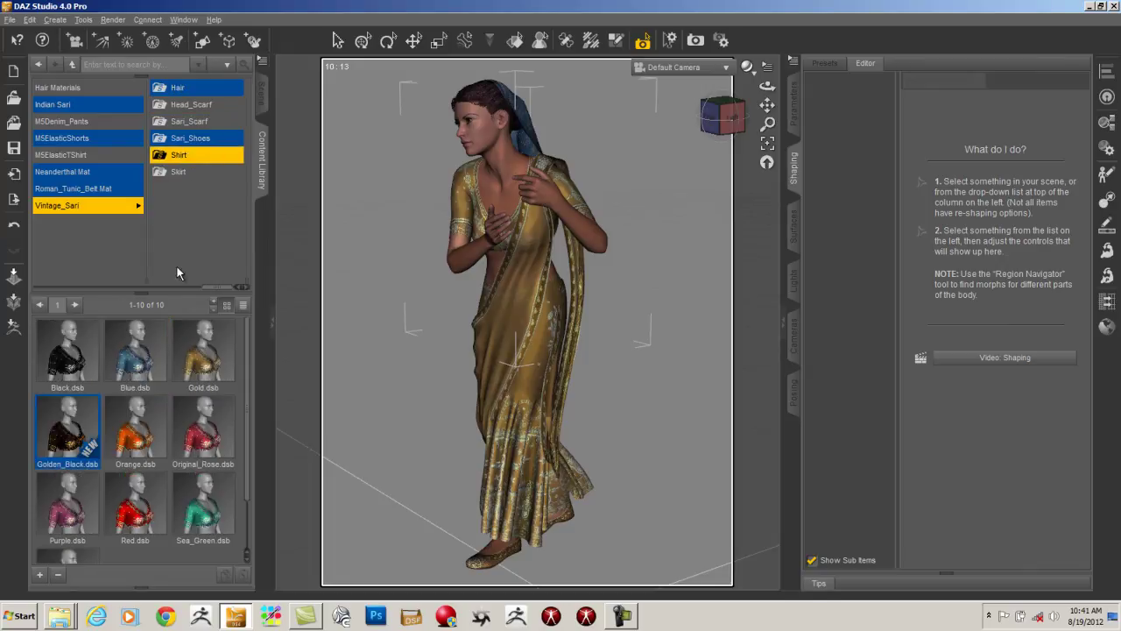
{"action": "left_click", "coordinate": [261, 95]}
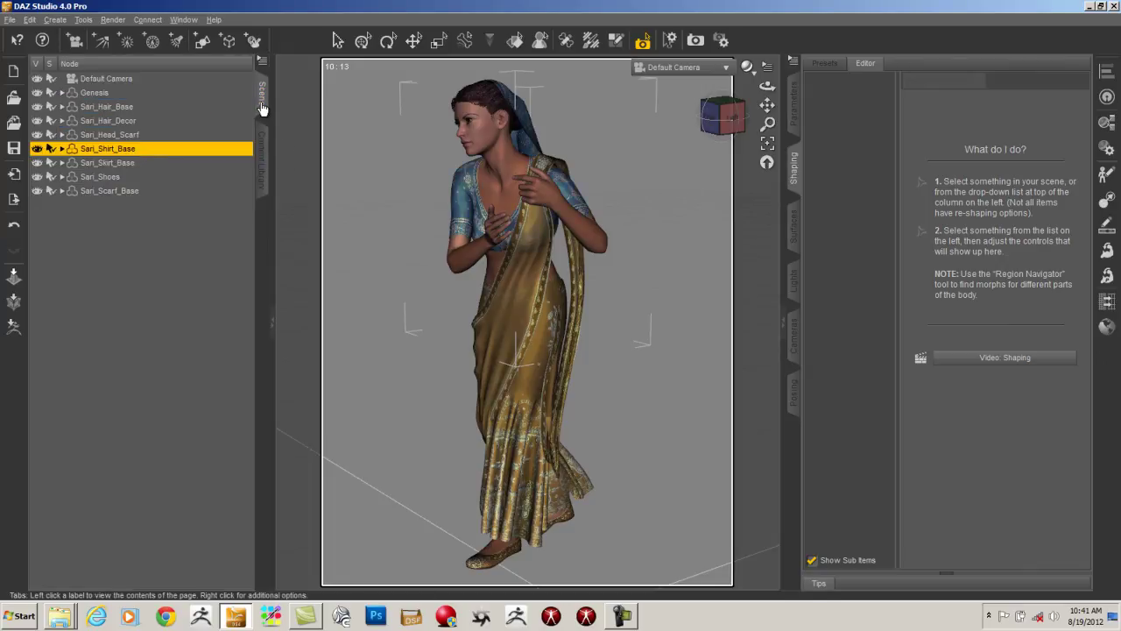
- Apply the Blue preset from the Vintage_Sari Skirt materials to Sari_Skirt_Base
{"action": "left_click", "coordinate": [198, 166]}
{"action": "left_click", "coordinate": [262, 164]}
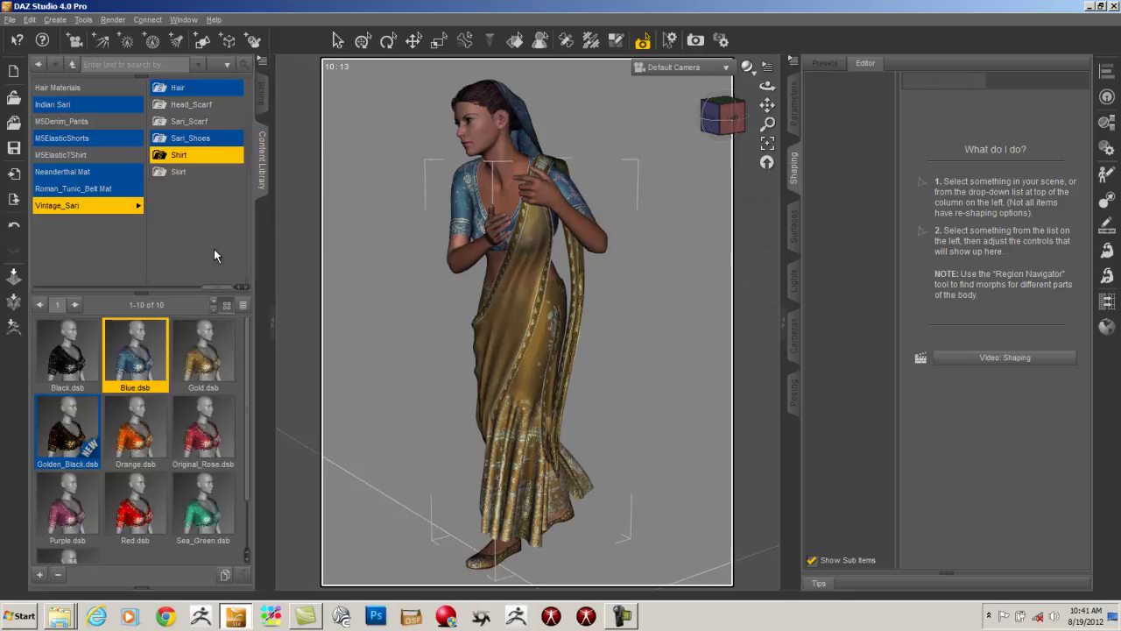
{"action": "left_click", "coordinate": [186, 173]}
{"action": "left_click", "coordinate": [136, 342]}
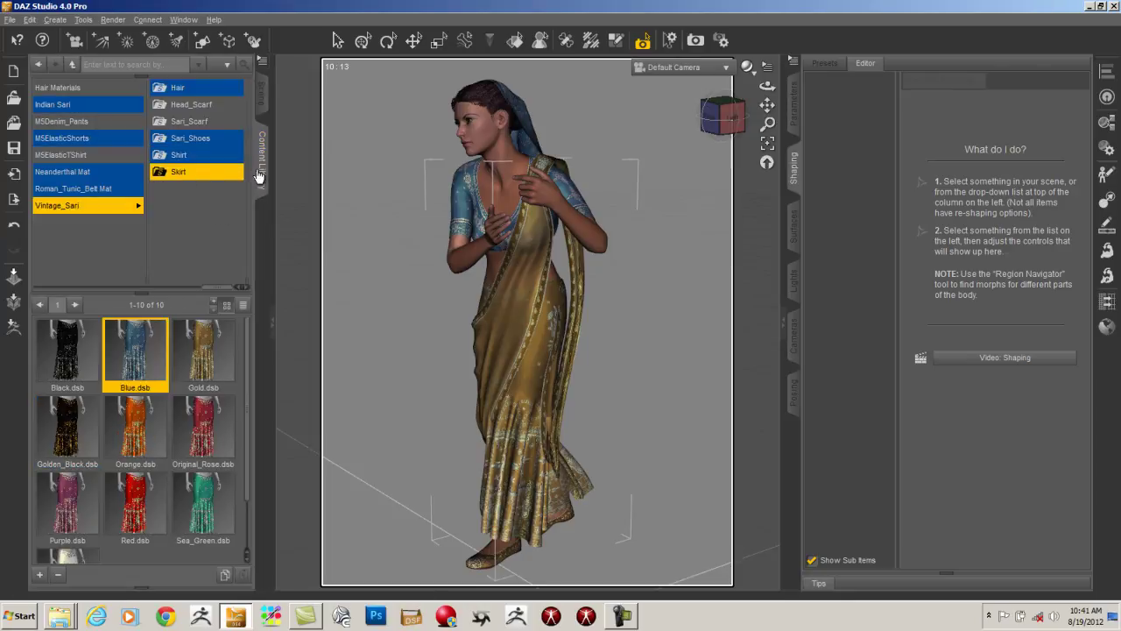
- Apply the Blue preset from the Vintage_Sari Sari_Shoes materials to Sari_Shoes
{"action": "left_click", "coordinate": [260, 101]}
{"action": "left_click", "coordinate": [164, 176]}
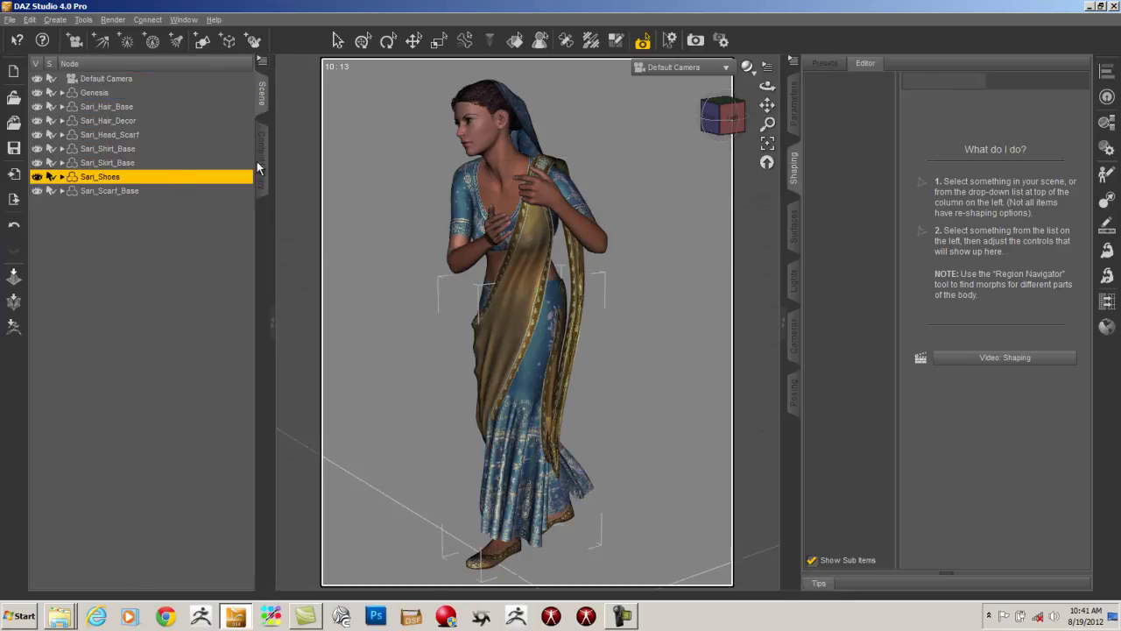
{"action": "left_click", "coordinate": [261, 162]}
{"action": "left_click", "coordinate": [206, 140]}
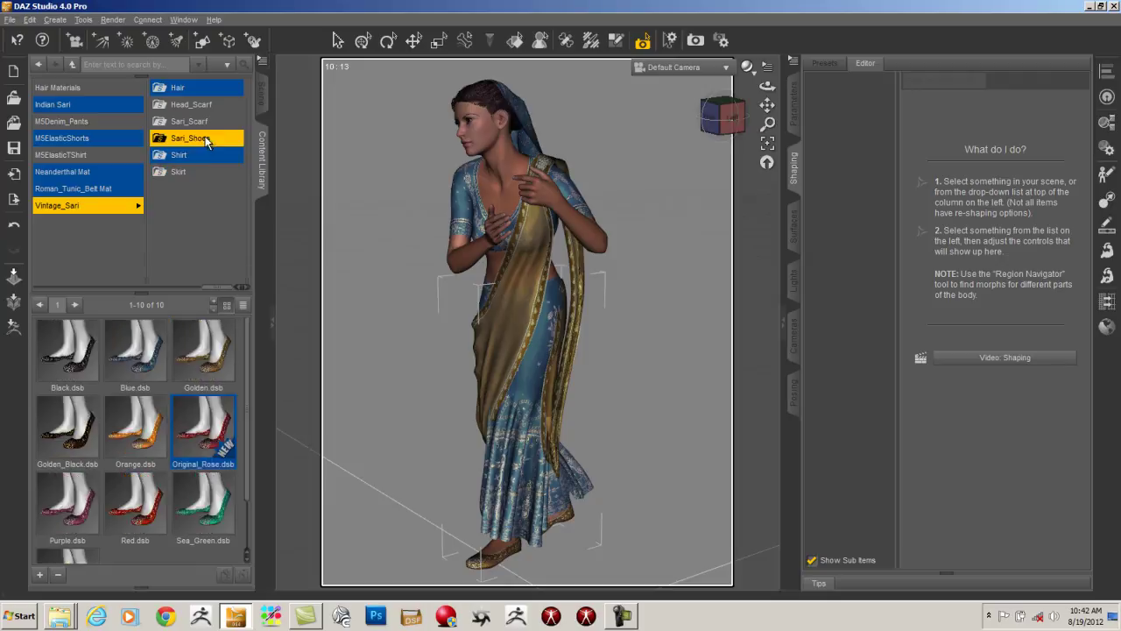
{"action": "left_click", "coordinate": [147, 337]}
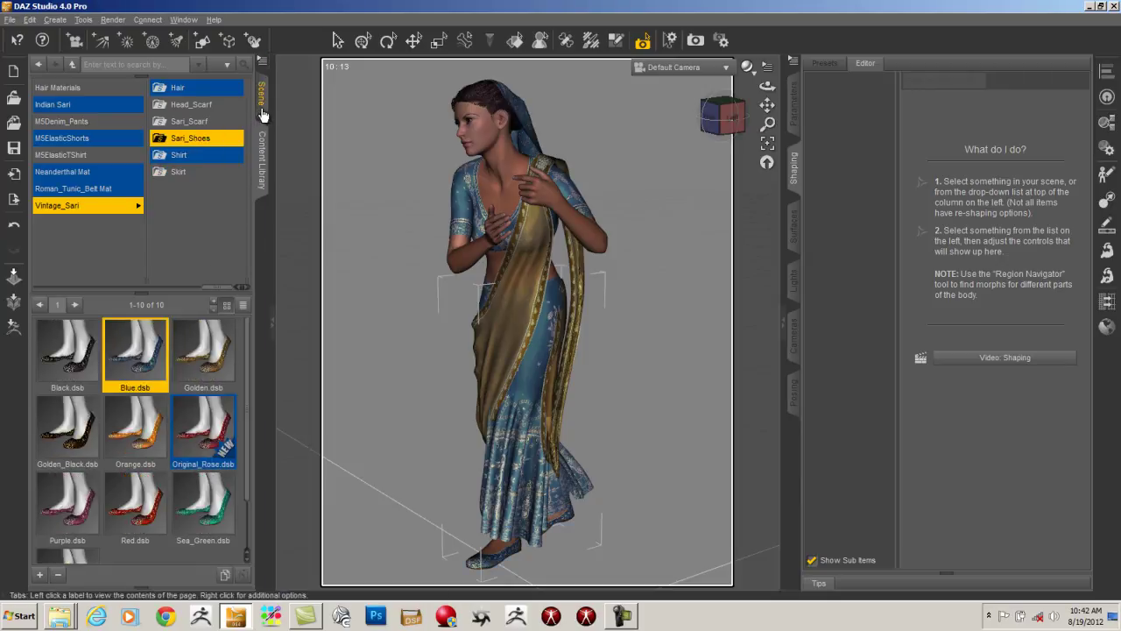
- Apply the Blue preset from the Vintage_Sari Sari_Scarf materials to Sari_Scarf_Base
{"action": "left_click", "coordinate": [260, 106]}
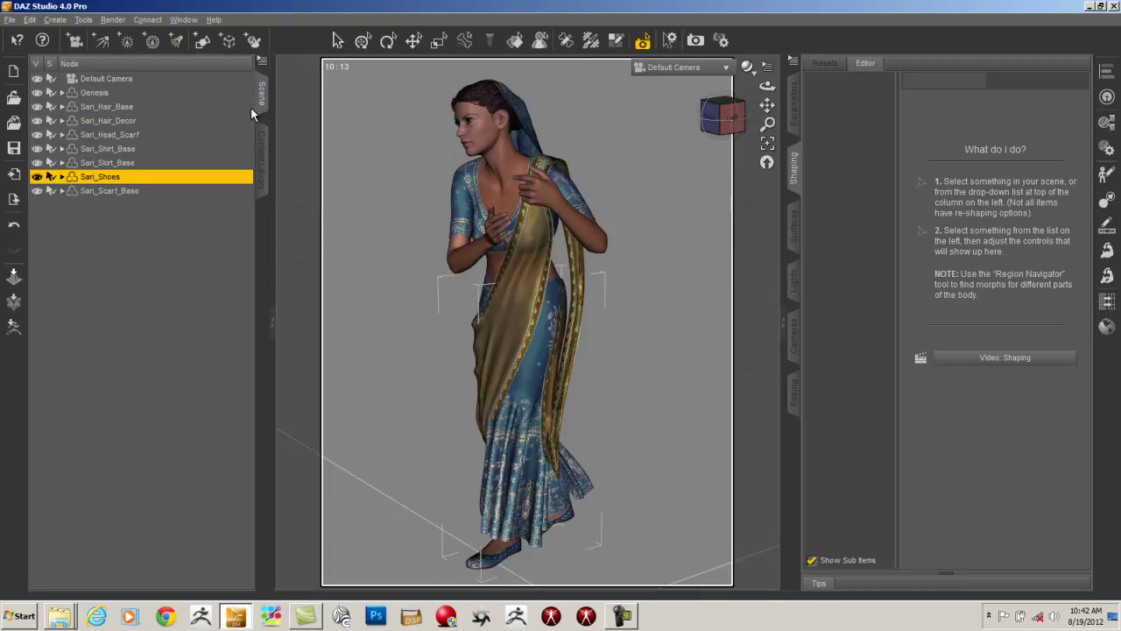
{"action": "left_click", "coordinate": [152, 190]}
{"action": "left_click", "coordinate": [261, 160]}
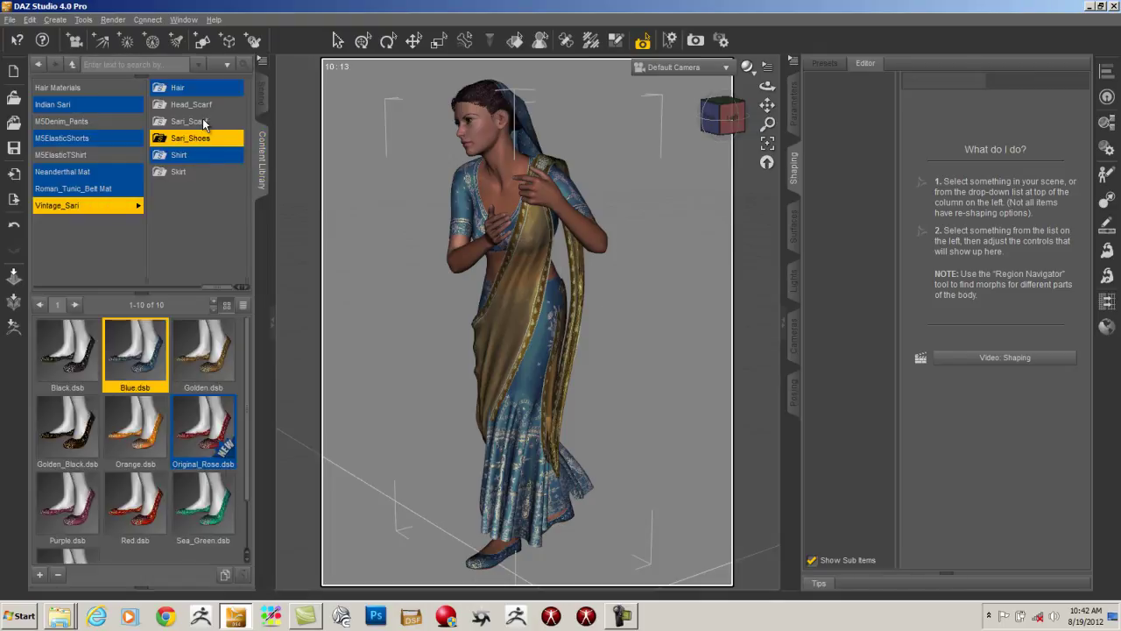
{"action": "left_click", "coordinate": [204, 126]}
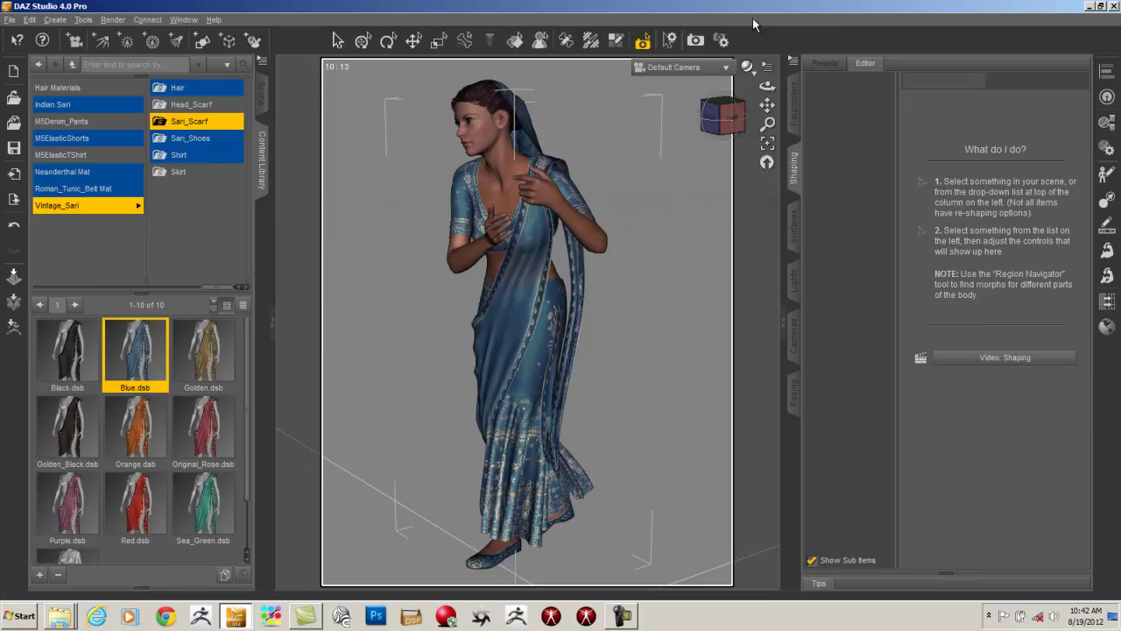
- Set the render dimensions to 1000 x 1300 pixels and close the render settings
{"action": "left_click_drag", "start_coordinate": [767, 123], "coordinate": [775, 230]}
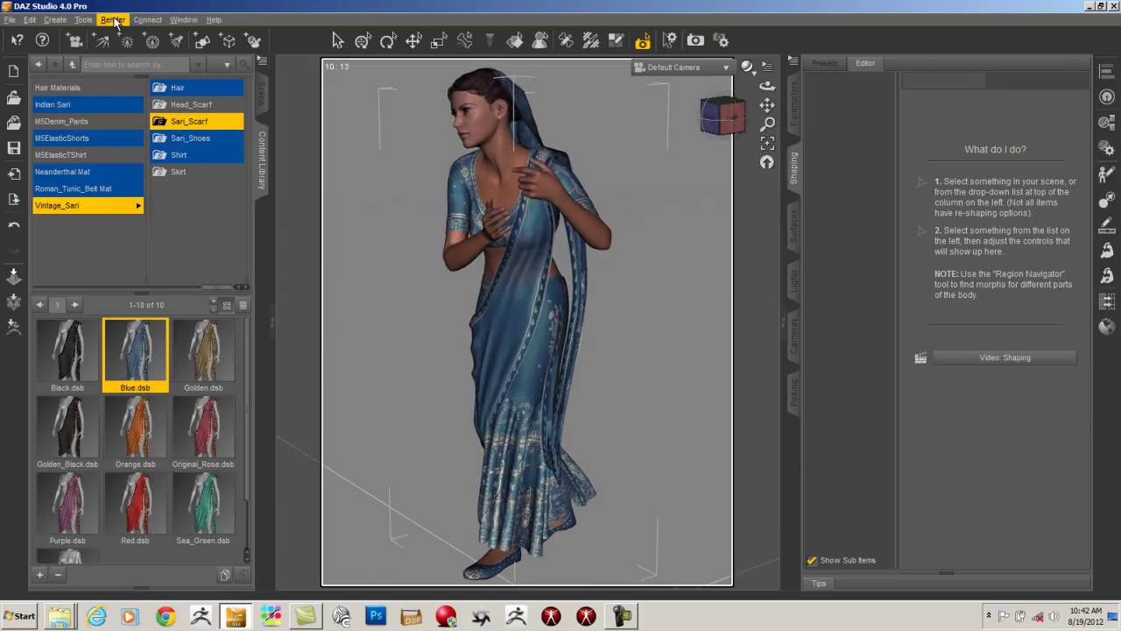
{"action": "left_click", "coordinate": [112, 19]}
{"action": "left_click", "coordinate": [158, 50]}
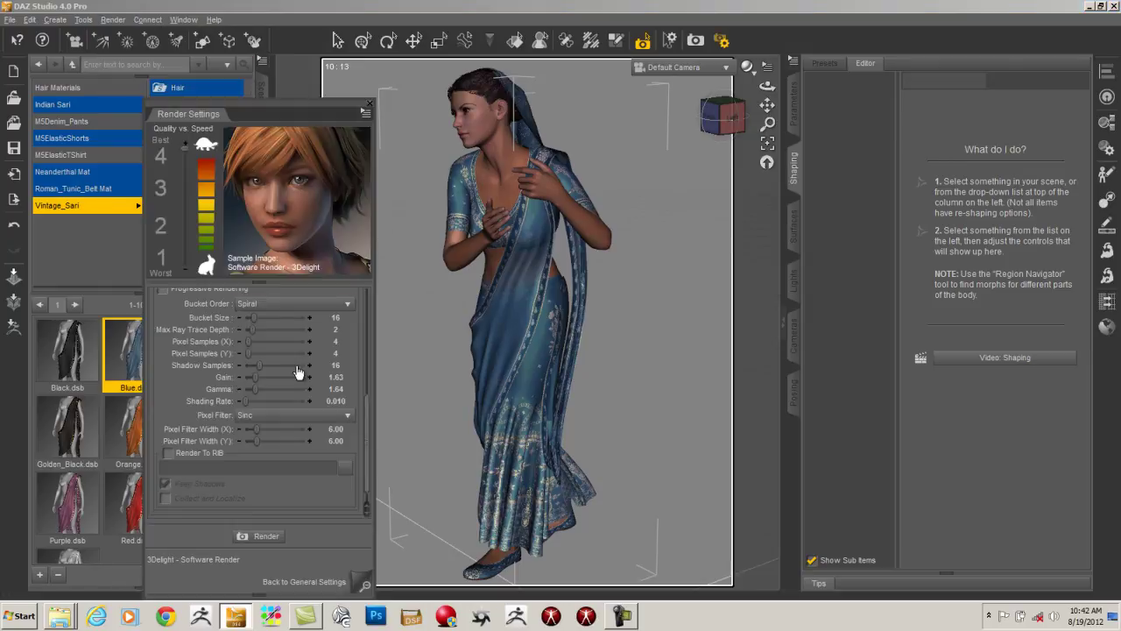
{"action": "left_click_drag", "start_coordinate": [369, 422], "coordinate": [395, 289]}
{"action": "double_click", "coordinate": [232, 358]}
{"action": "type", "text": "10"}
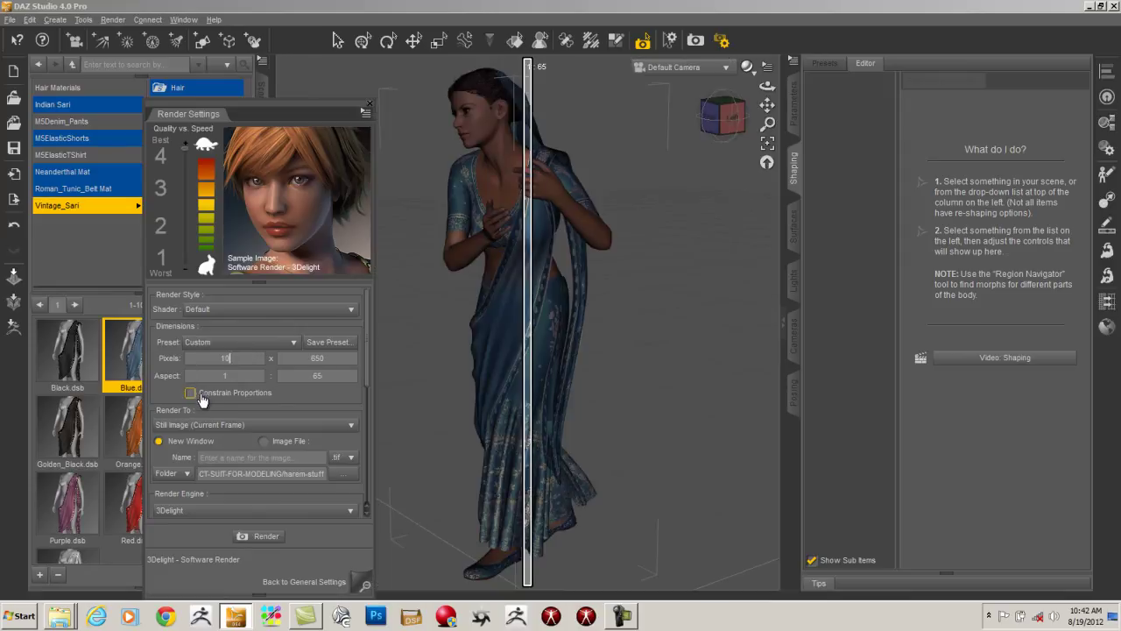
{"action": "type", "text": "00"}
{"action": "left_click", "coordinate": [288, 362]}
{"action": "type", "text": "1300"}
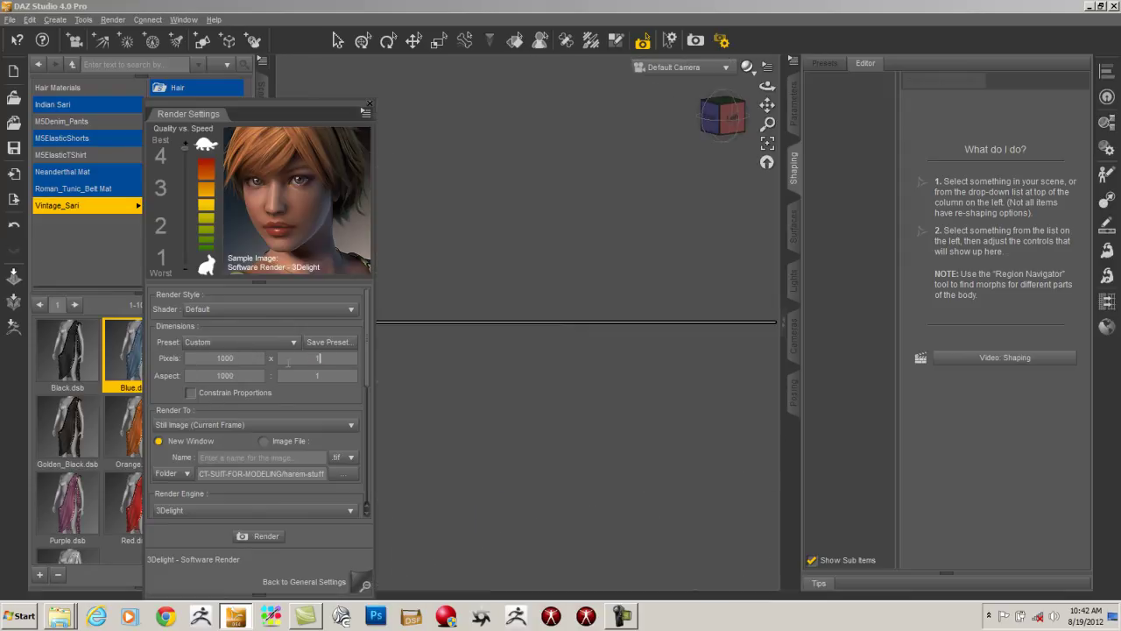
{"action": "left_click", "coordinate": [364, 113]}
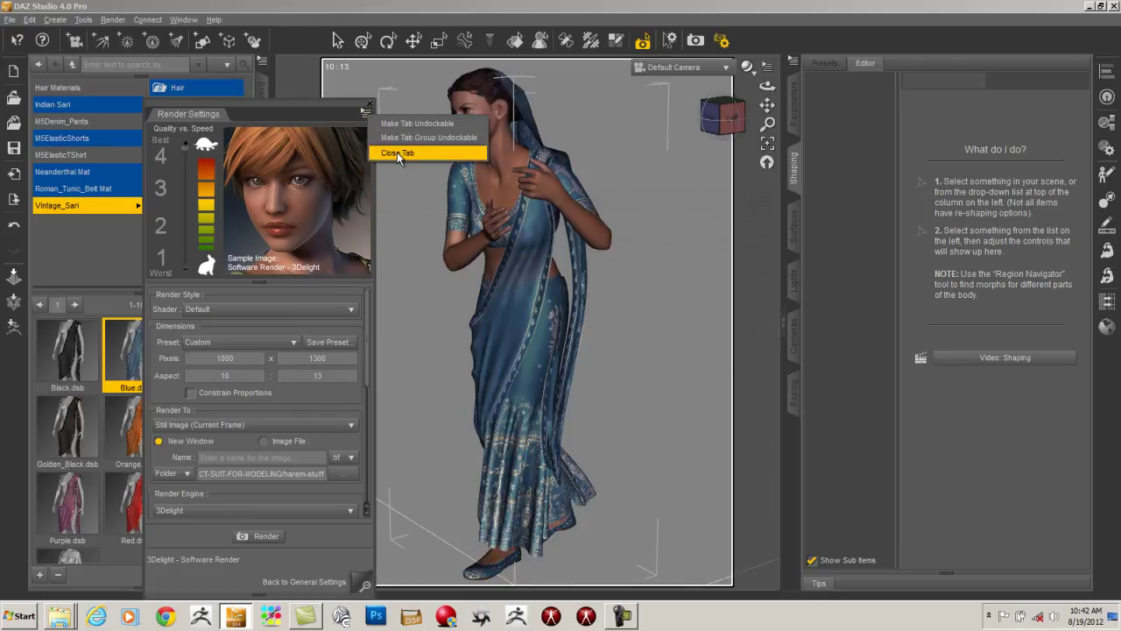
{"action": "left_click", "coordinate": [397, 152]}
- Render the blue sari figure and inspect the finished image from head to shoes
{"action": "left_click", "coordinate": [694, 39]}
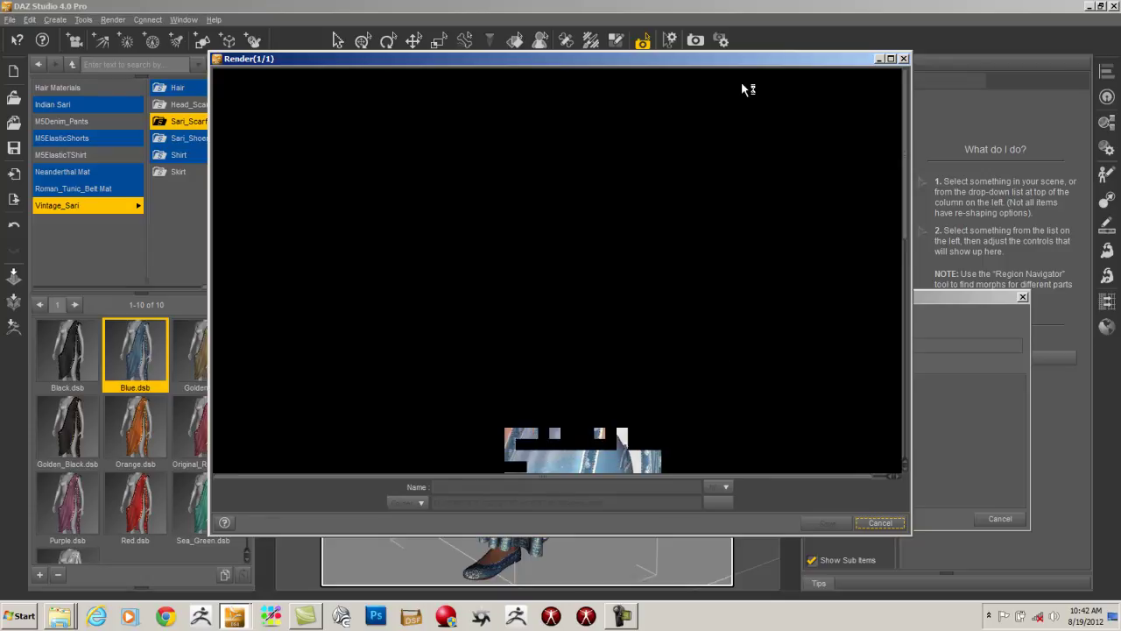
{"action": "left_click_drag", "start_coordinate": [712, 62], "coordinate": [708, 59]}
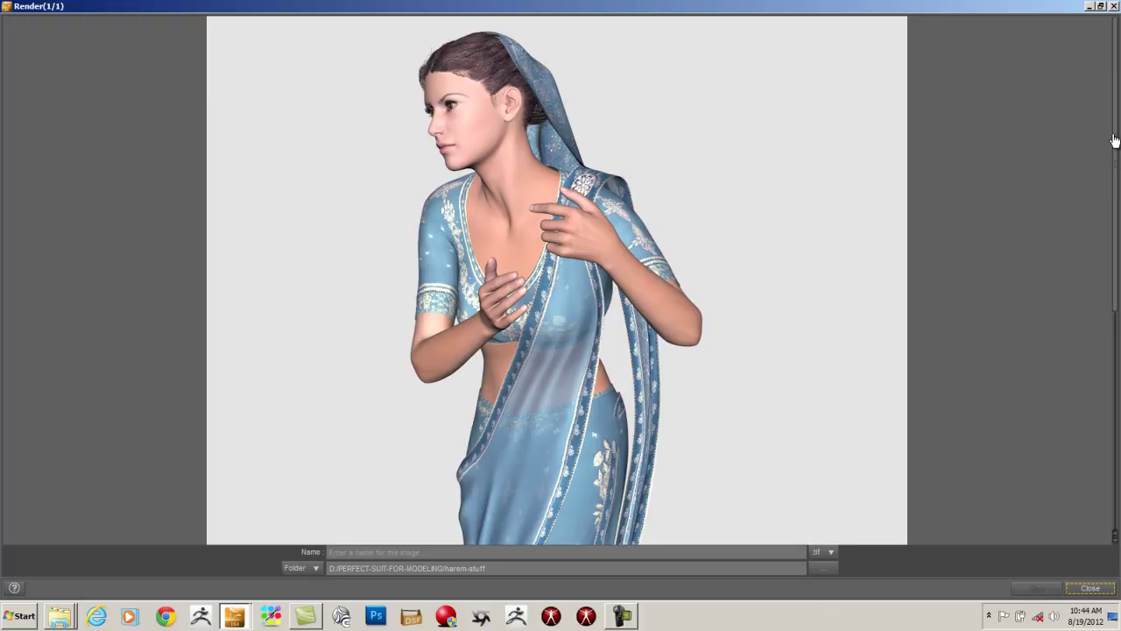
{"action": "left_click_drag", "start_coordinate": [1114, 140], "coordinate": [1112, 368]}
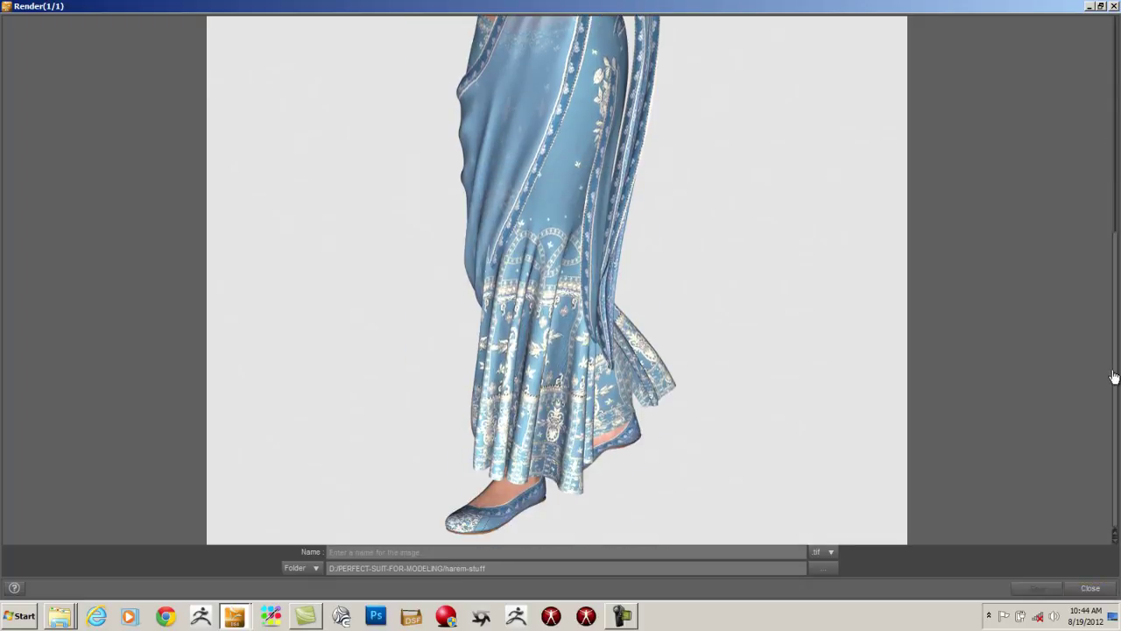
{"action": "left_click_drag", "start_coordinate": [1116, 369], "coordinate": [1117, 125]}
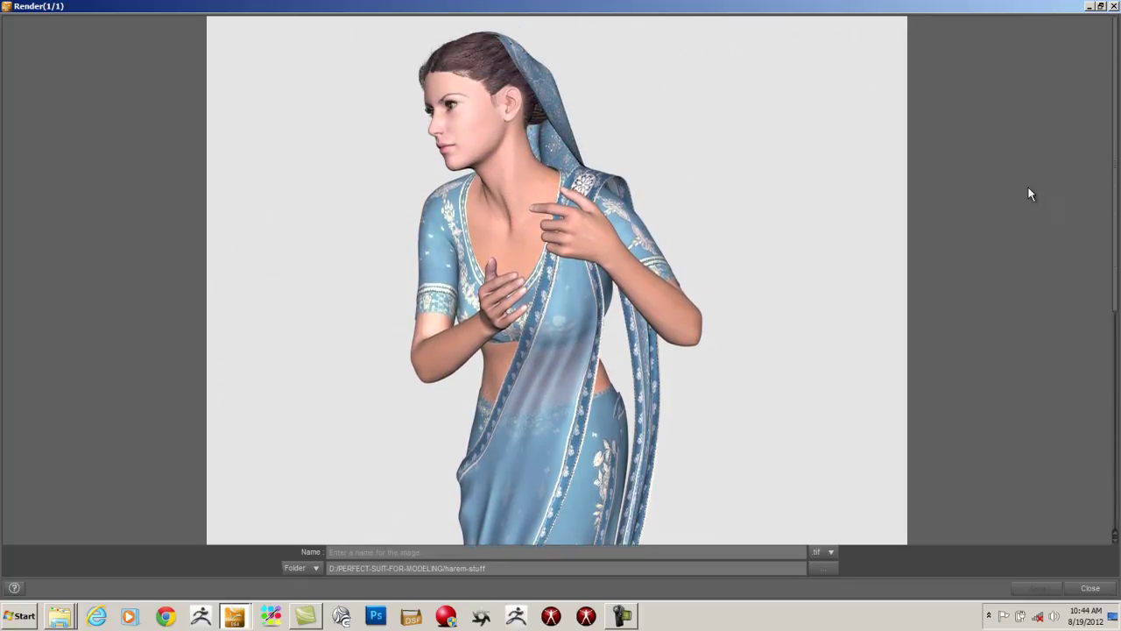